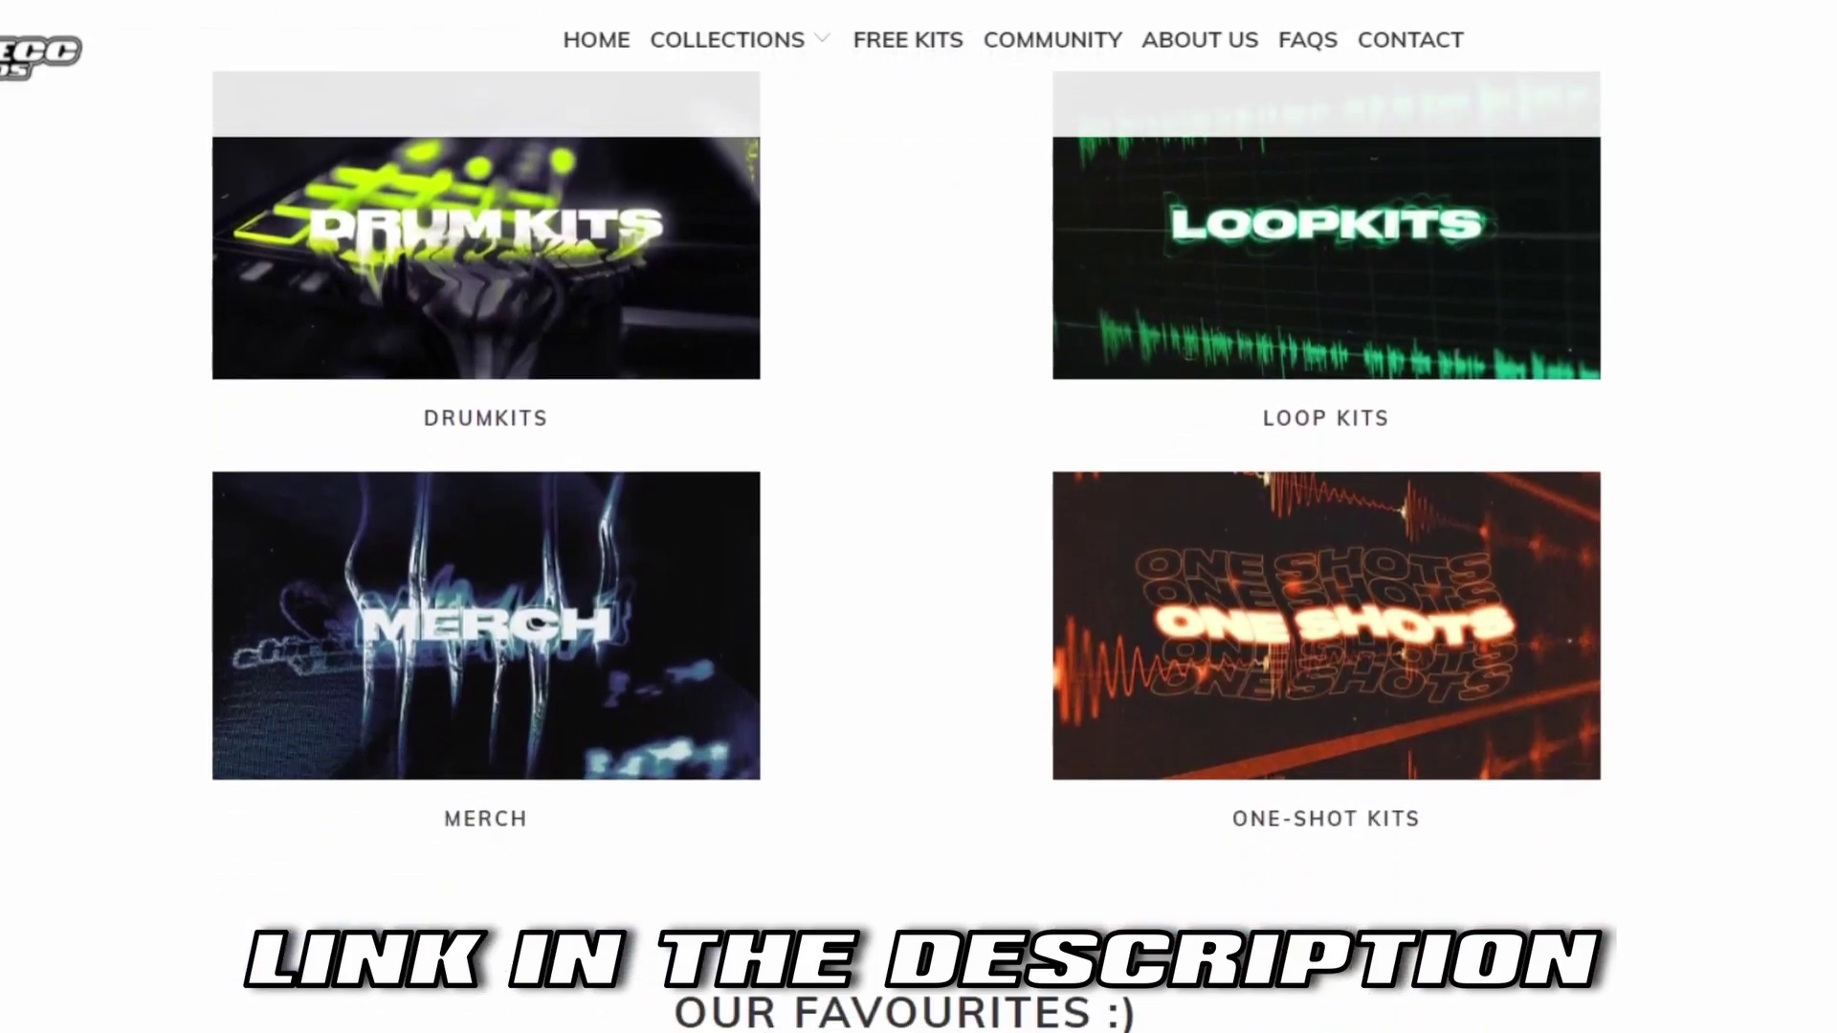
scroll(918, 517, "down", 8)
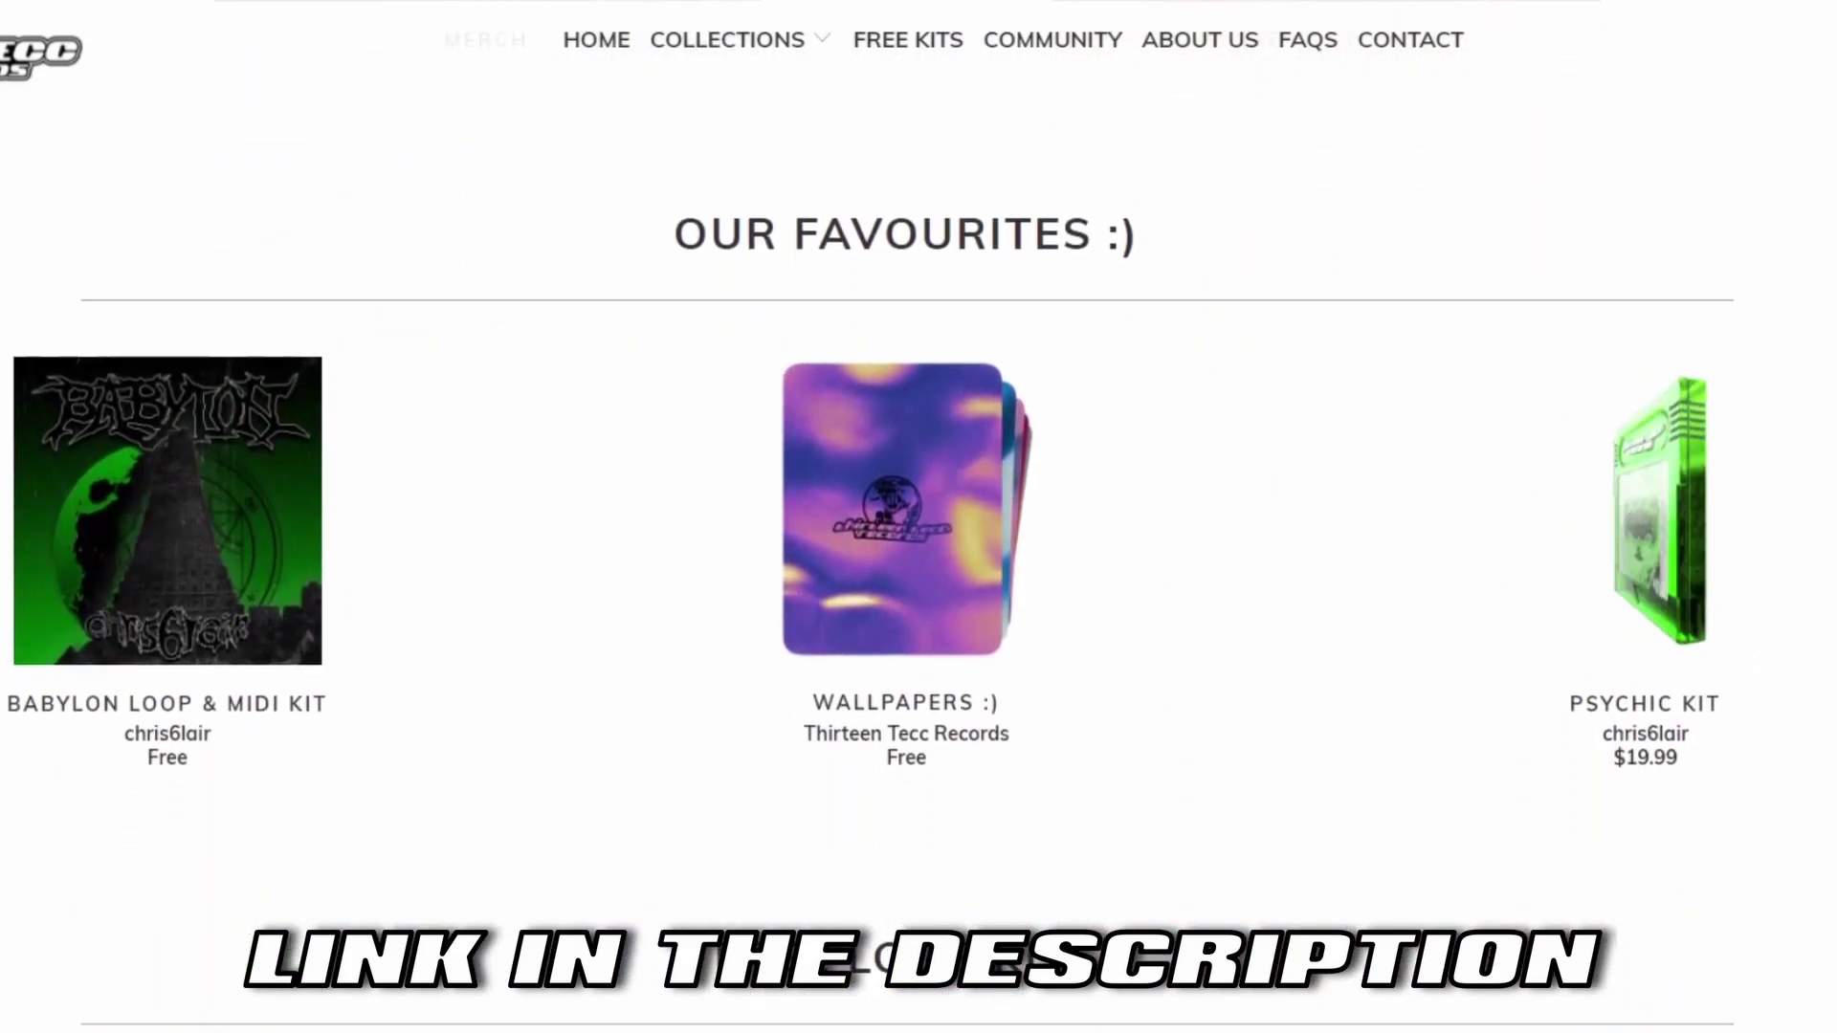
scroll(918, 517, "down", 8)
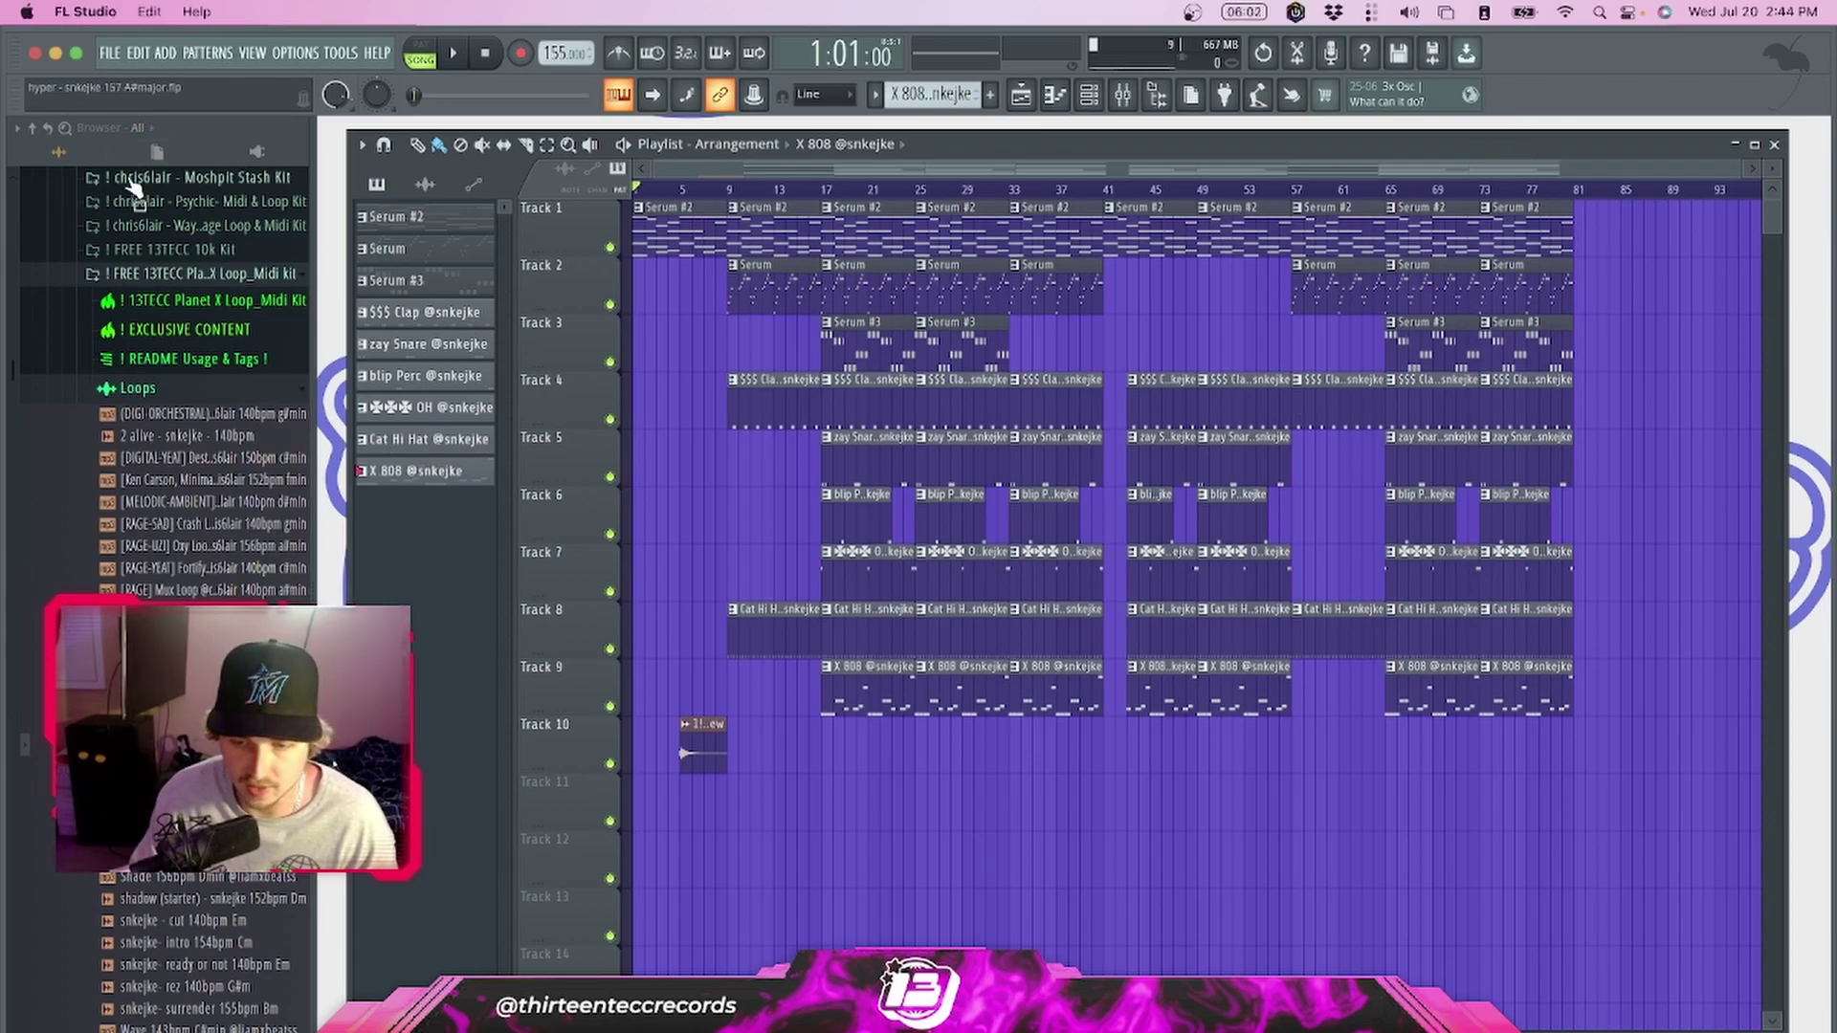
Start a new project from the "FL template 22" template, discarding the unsaved changes to the current project
left_click(108, 53)
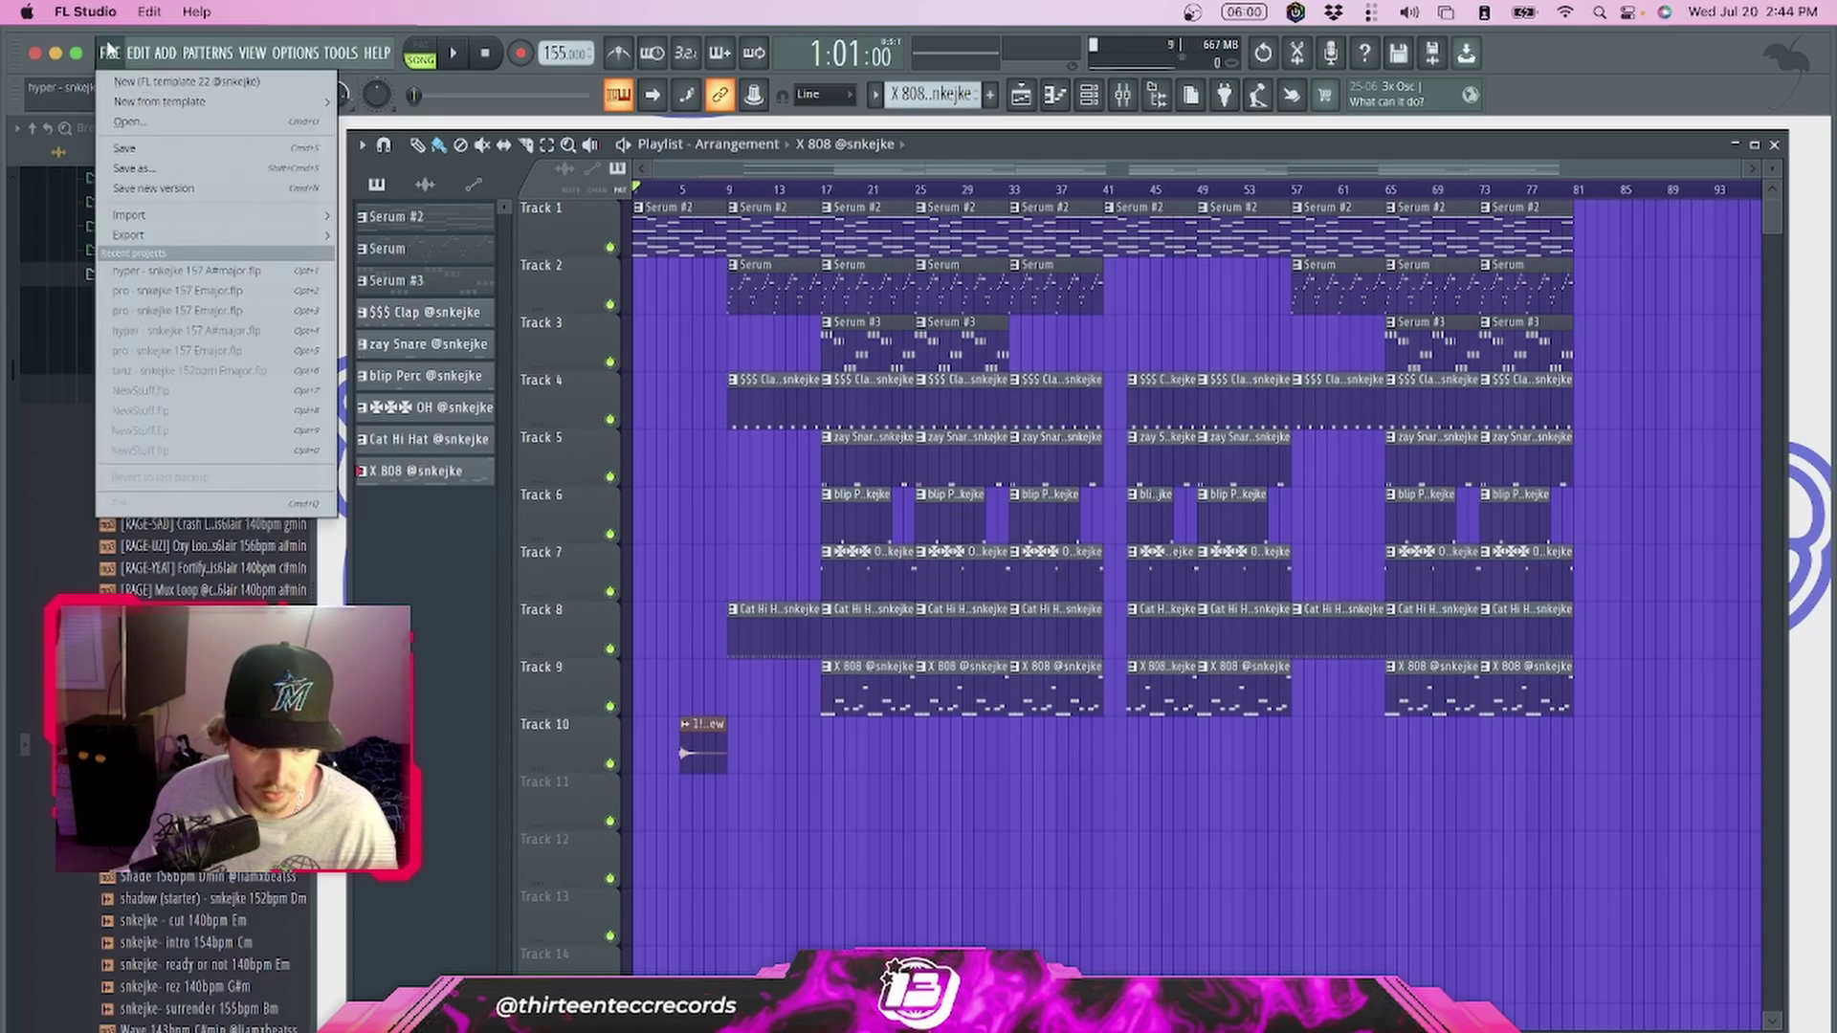
left_click(1613, 75)
left_click(111, 54)
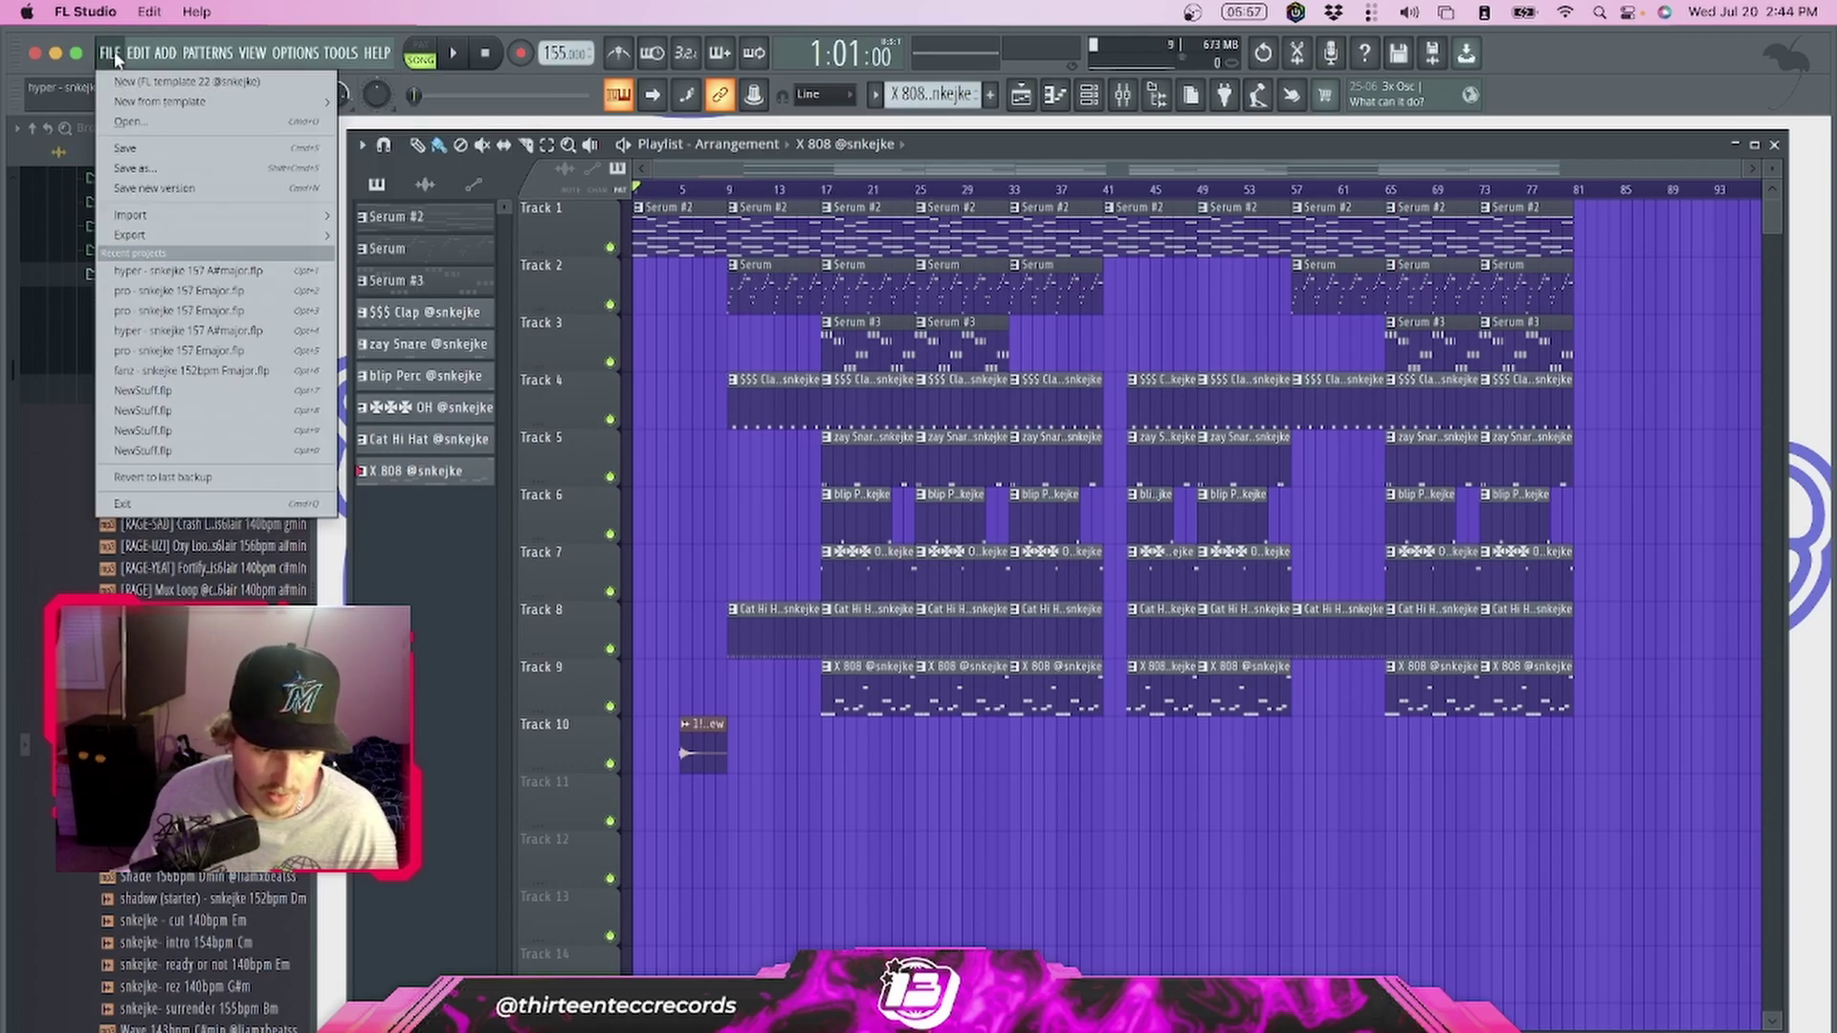
left_click(140, 82)
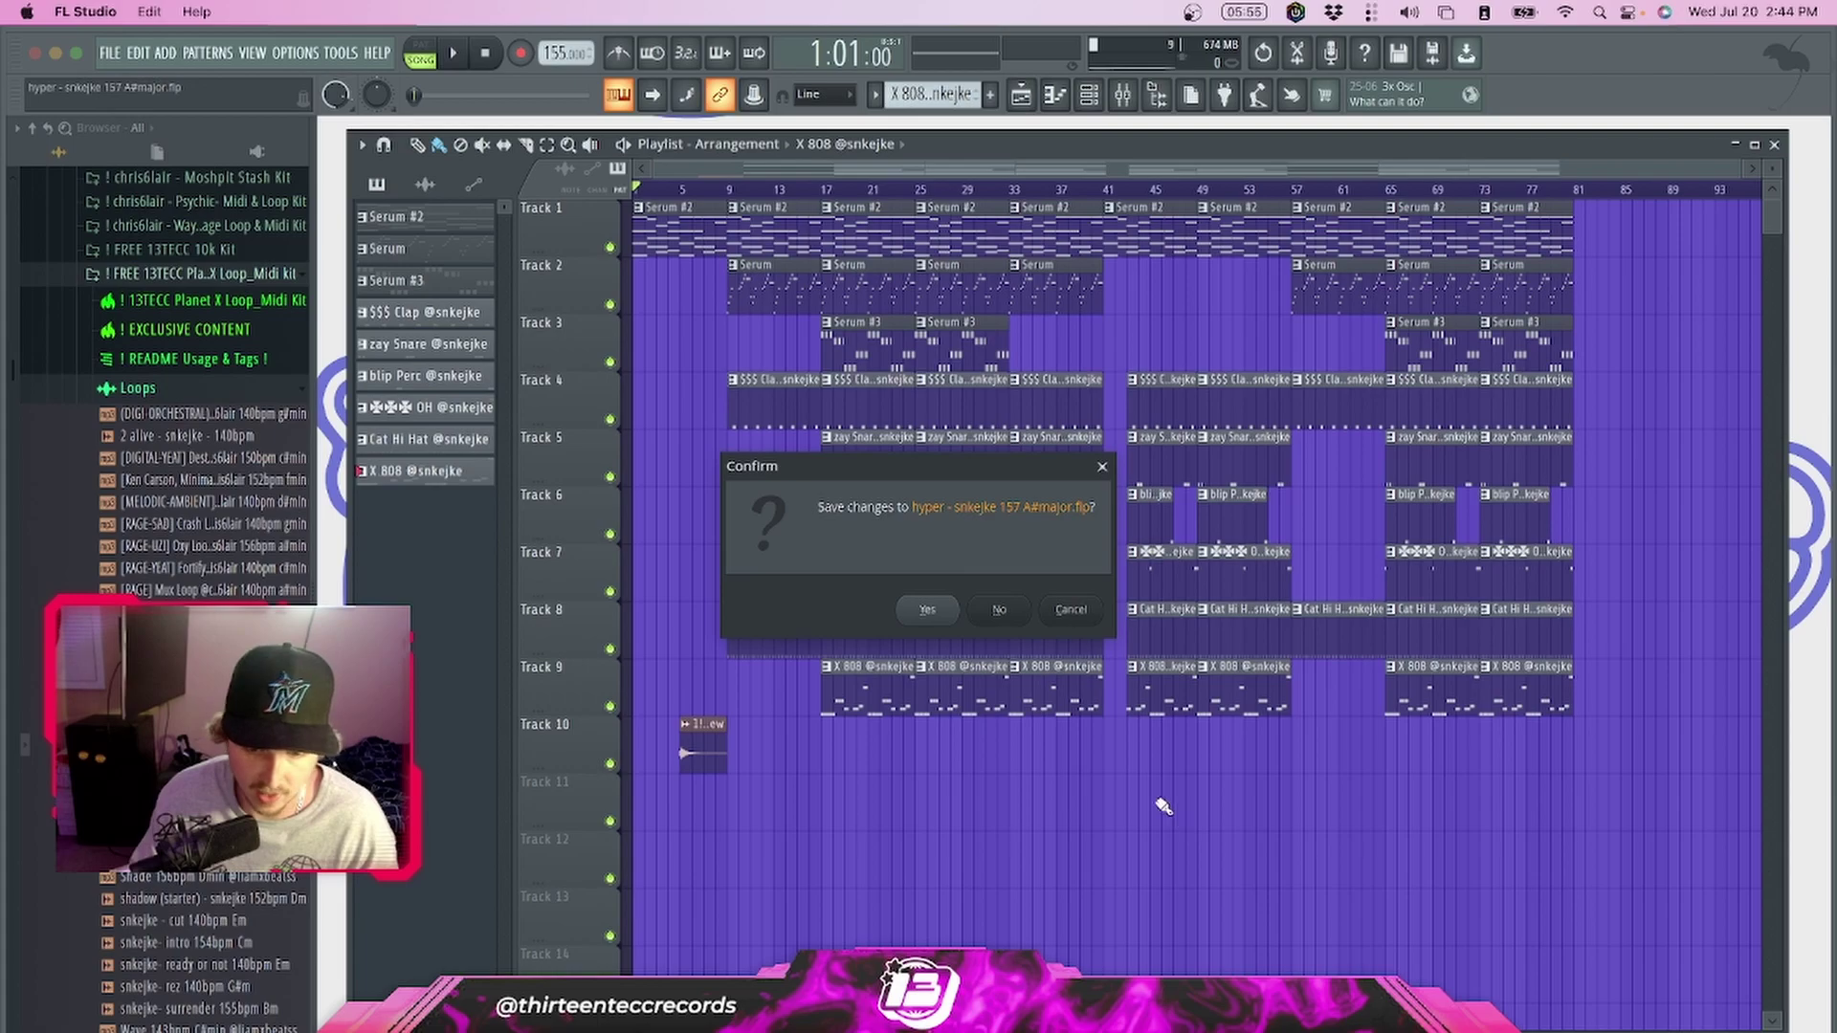
left_click(999, 609)
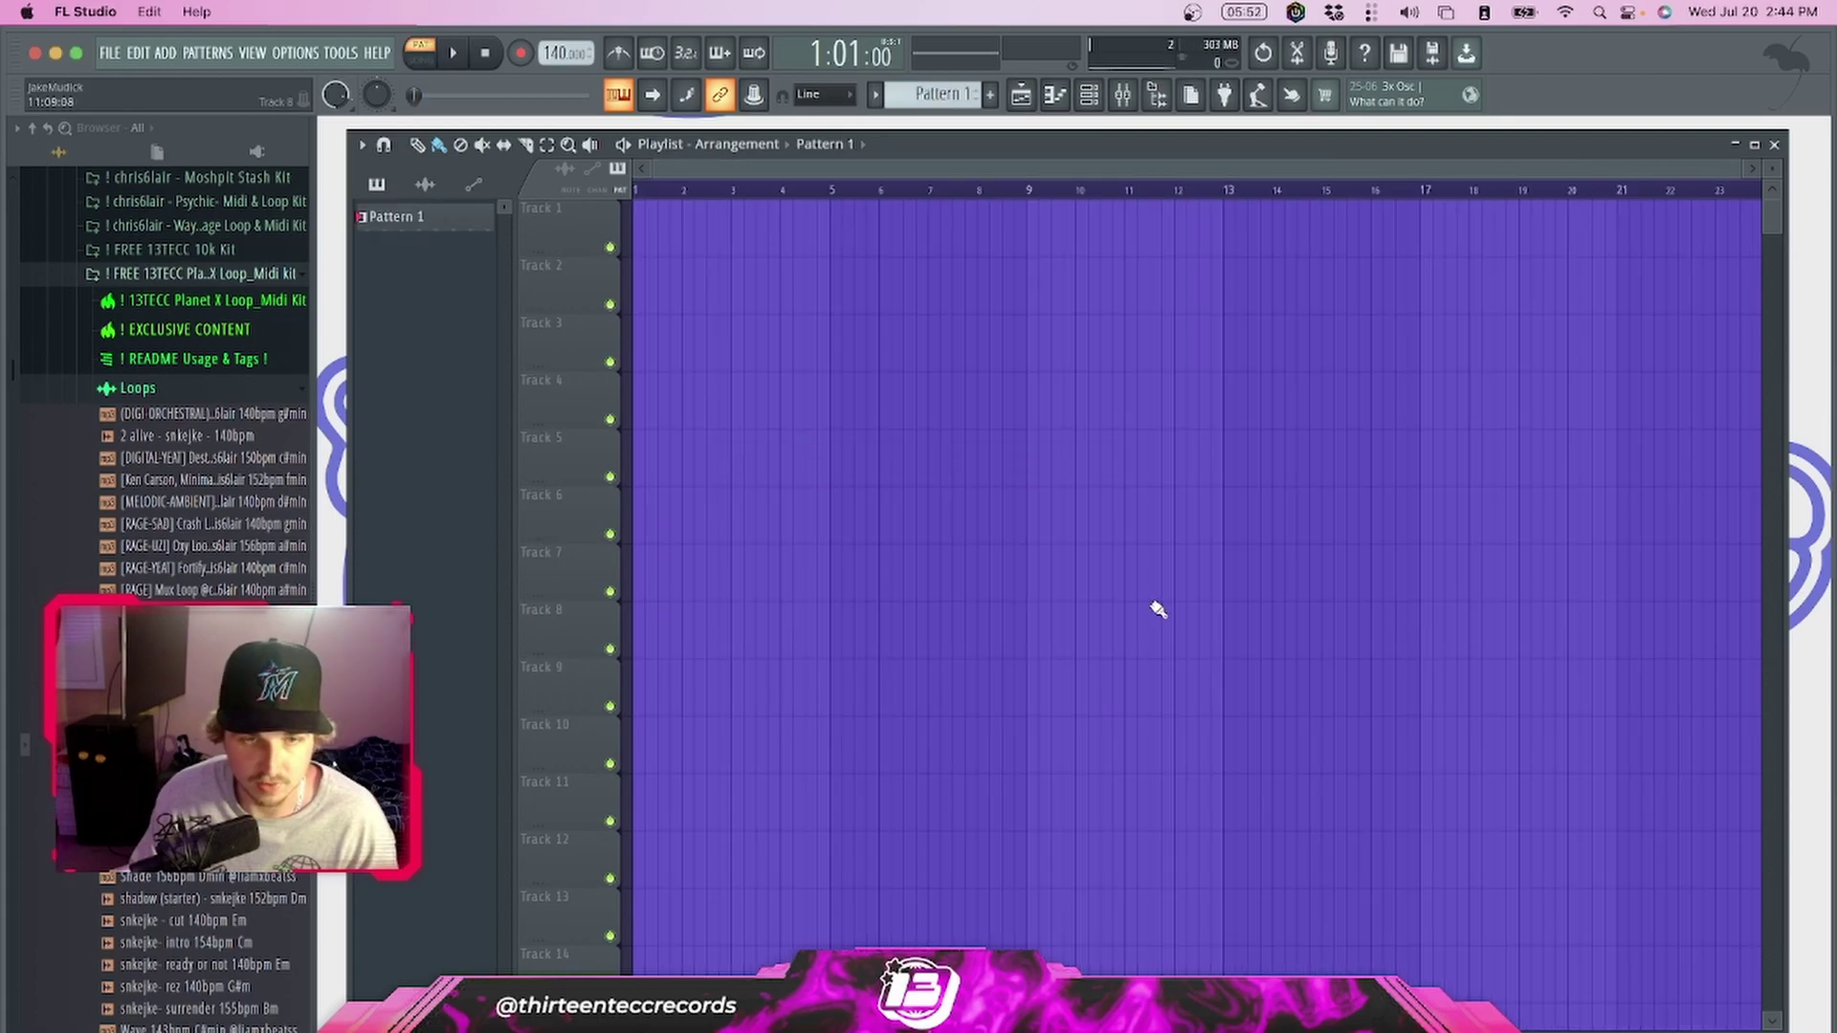
Hide the playlist and show the channel rack in the new project's empty workspace
scroll(1017, 525, "up", 2)
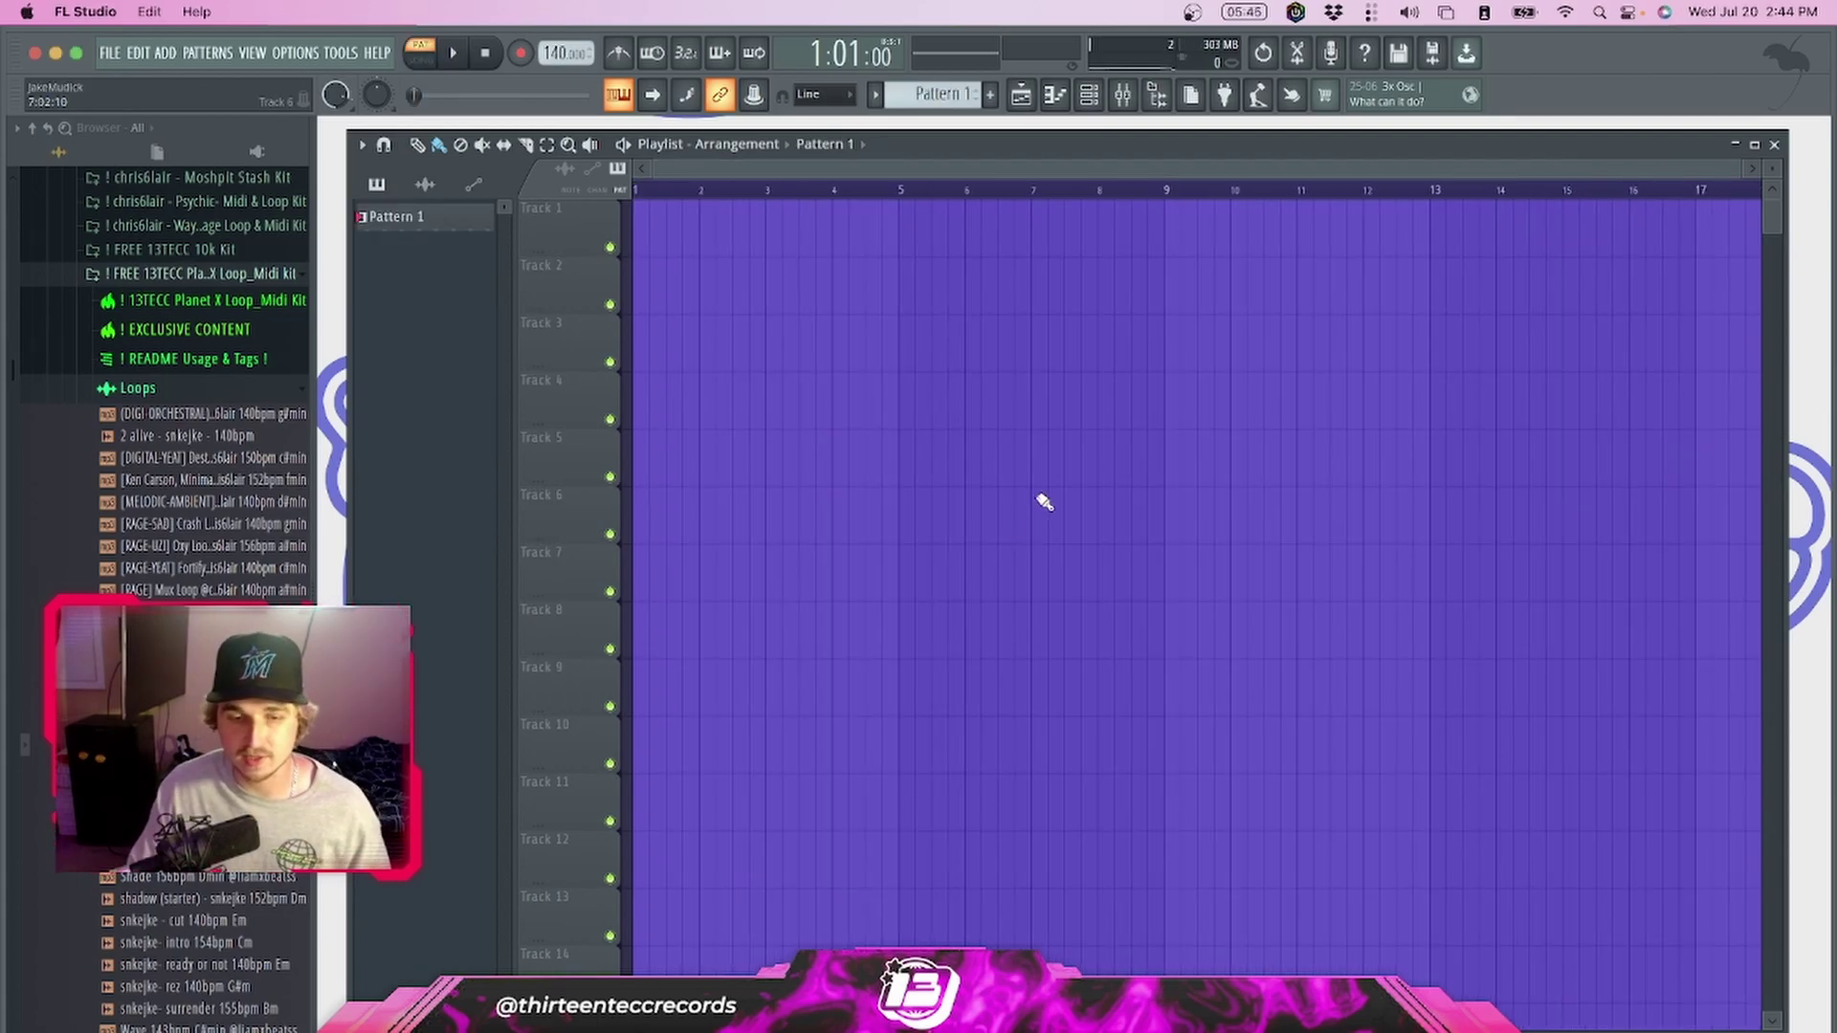
key("F5")
key("F6")
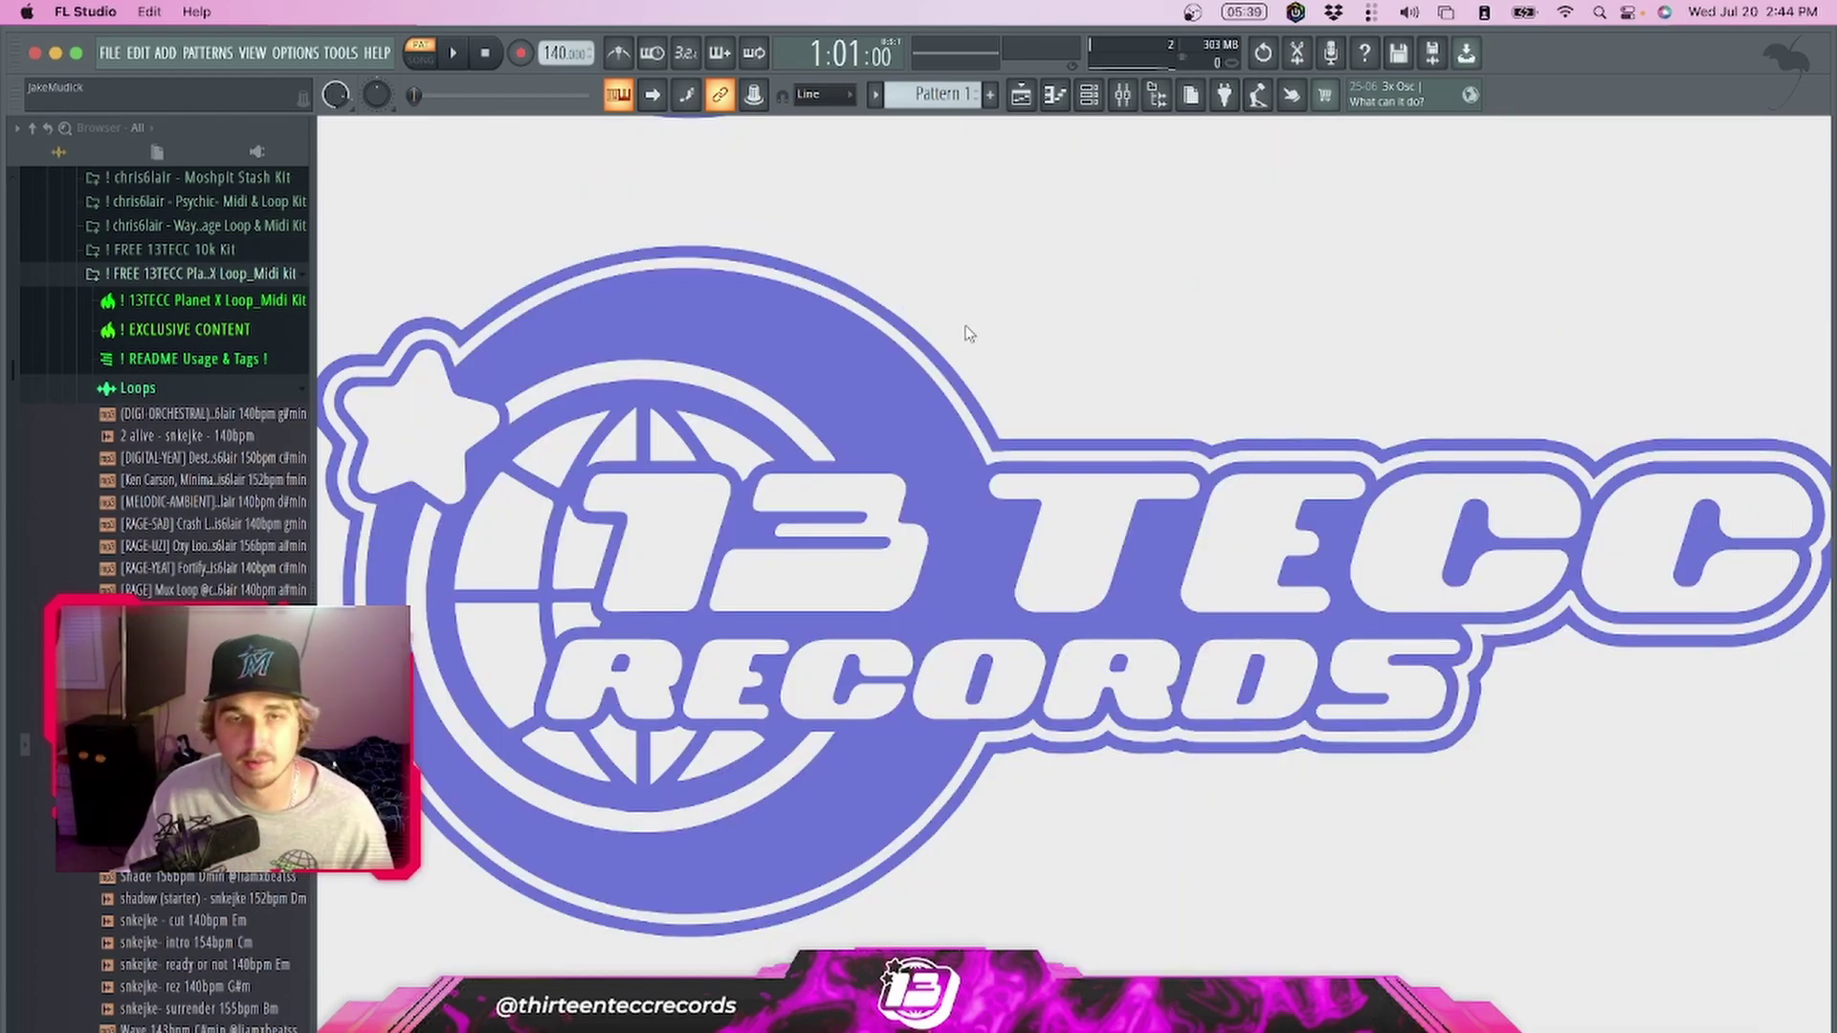
left_click(1089, 94)
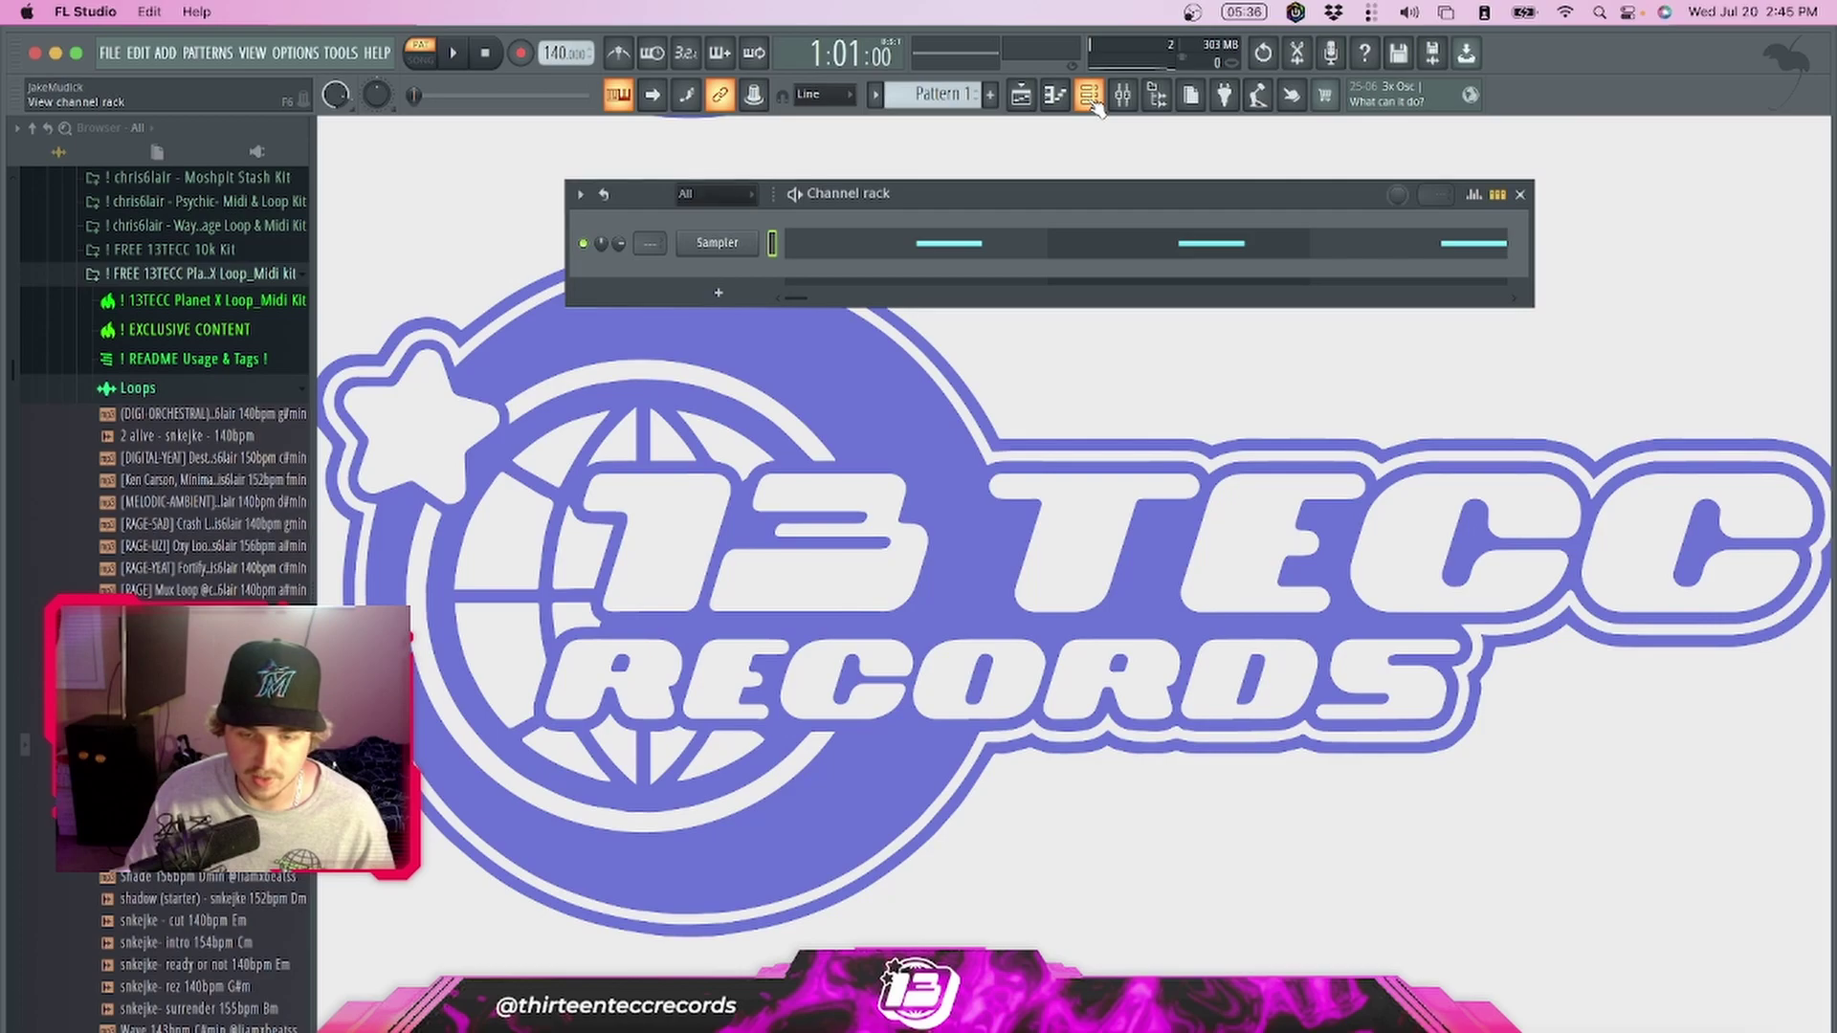
mouse_move(1140, 194)
left_mouse_down()
mouse_move(1121, 201)
mouse_move(1138, 196)
left_mouse_up()
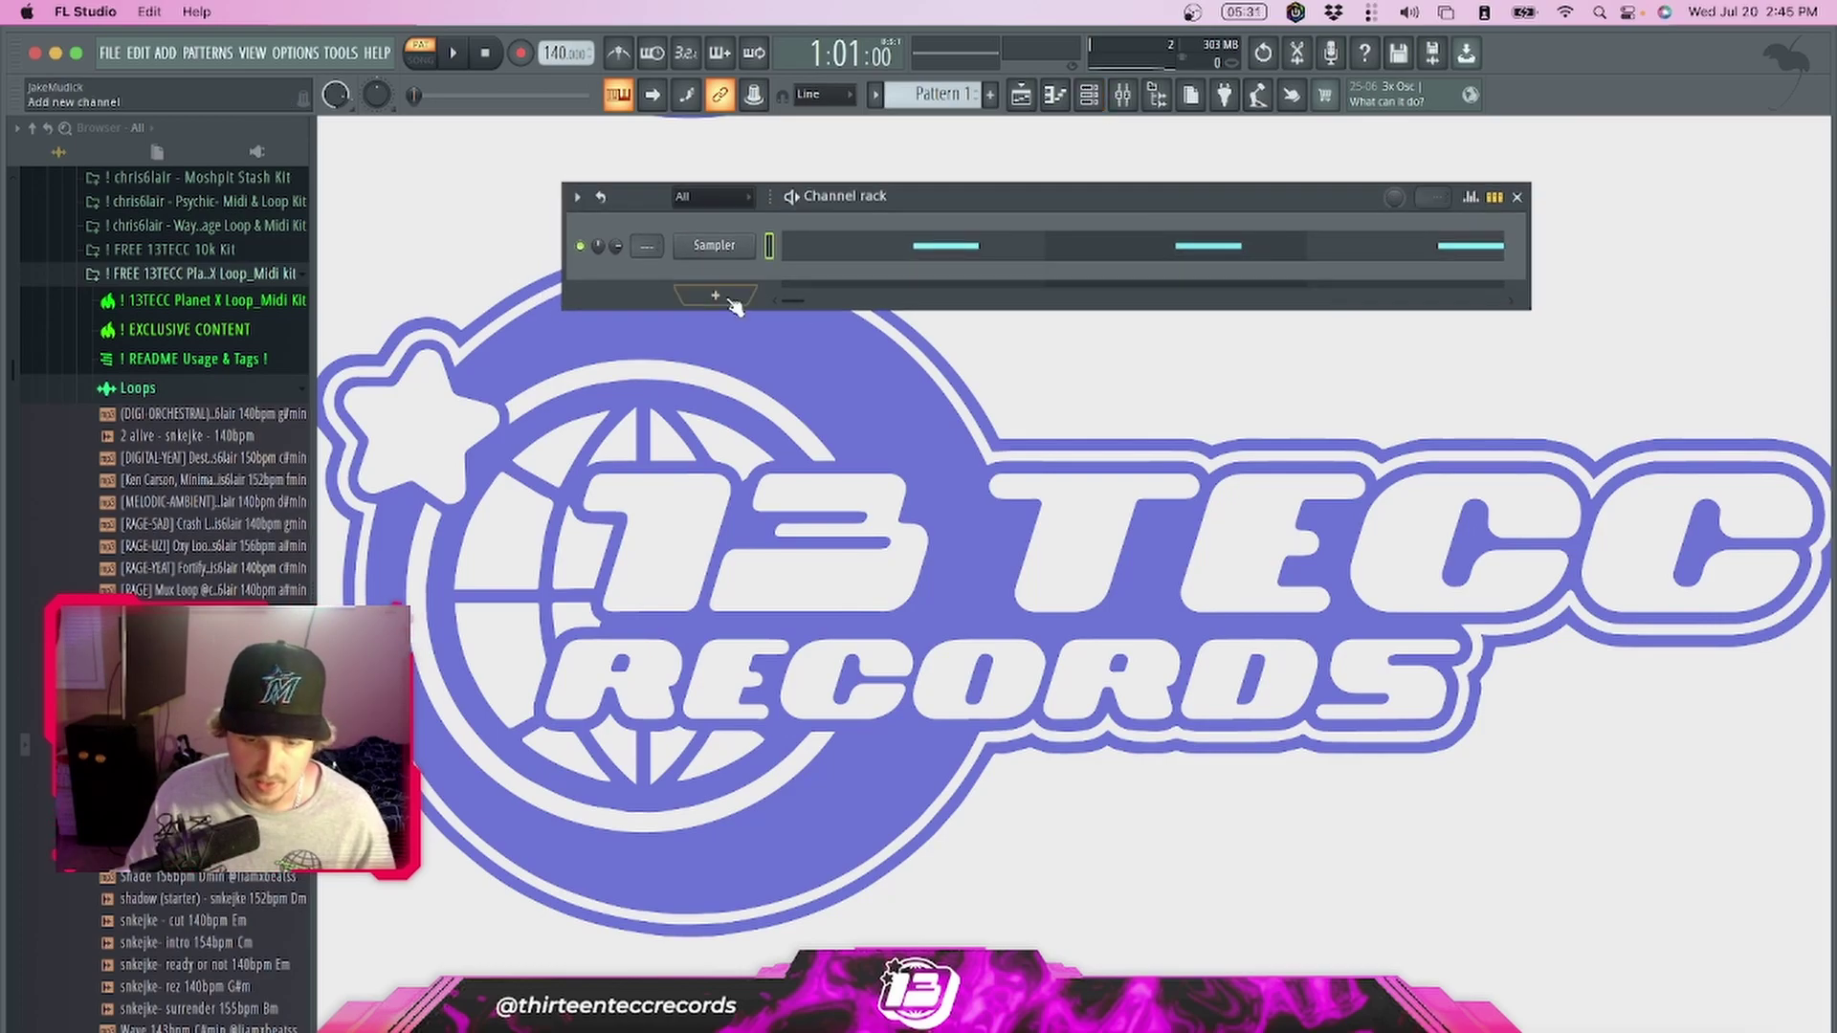
left_click(728, 298)
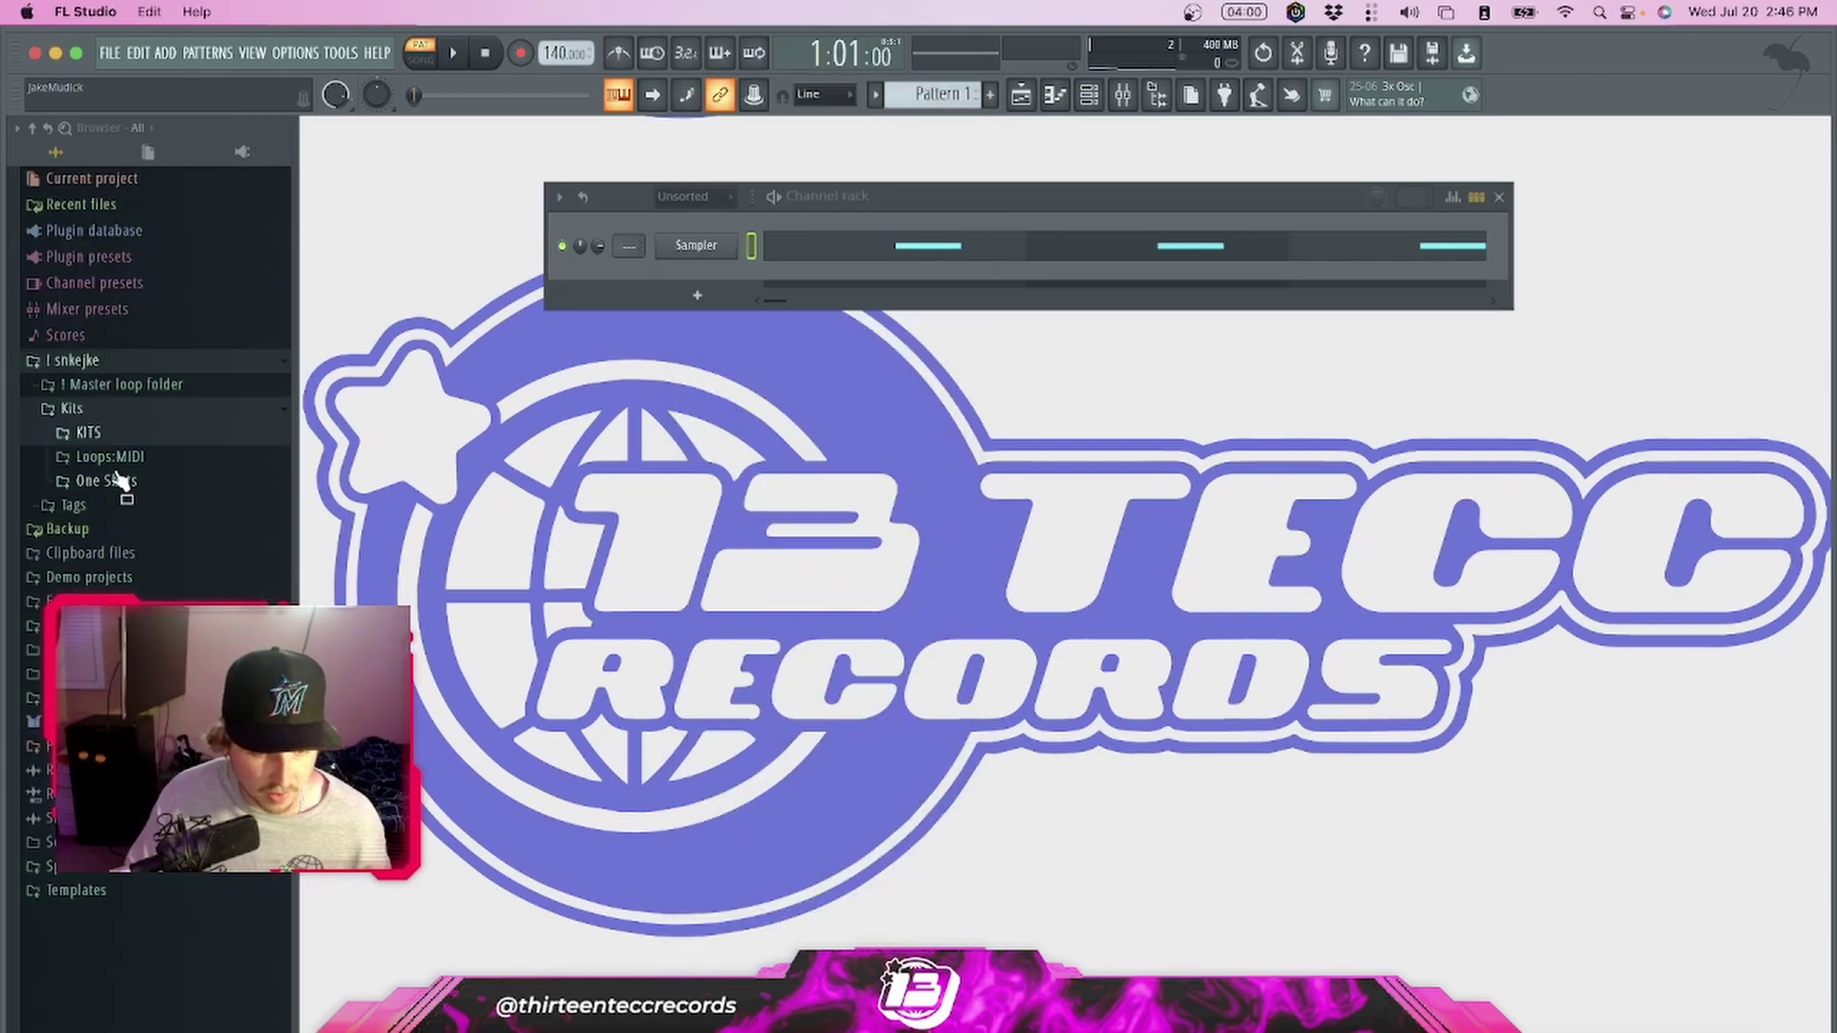
Expand the Atomic One shots 2 kit inside the One Shots and ! 13 TECC sample folders
left_click(113, 480)
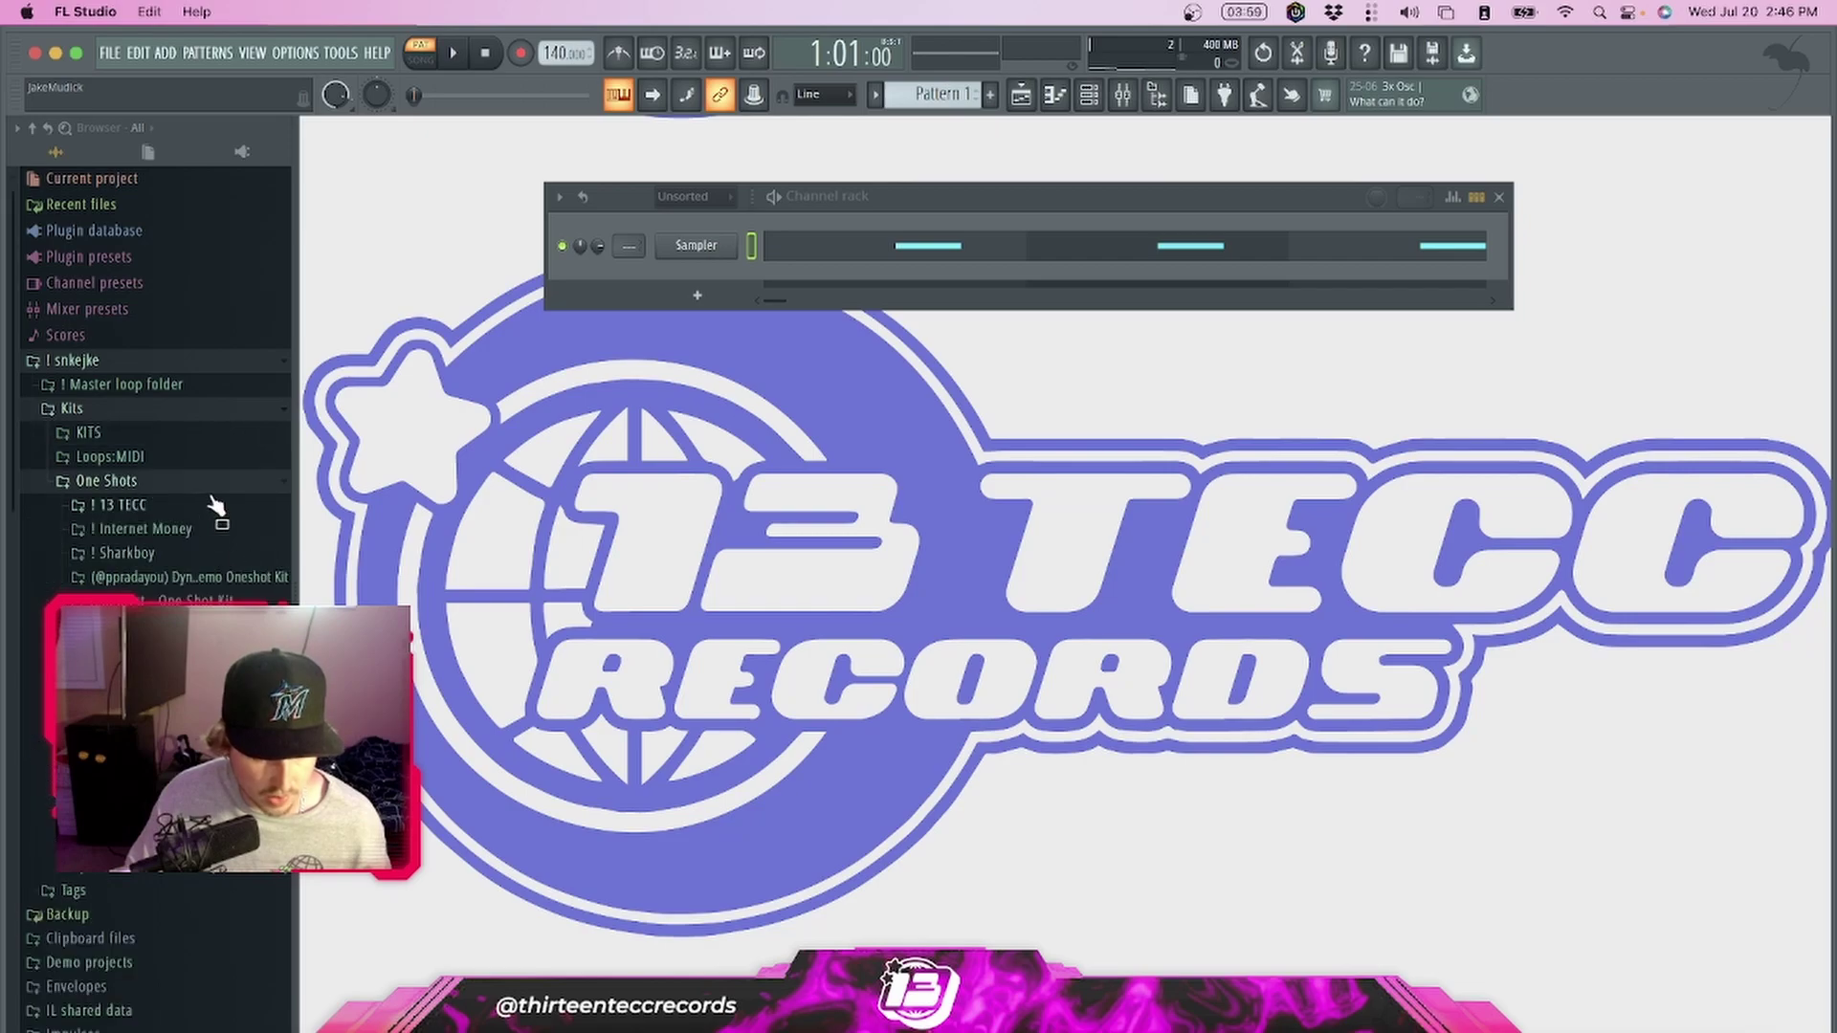
left_click(173, 505)
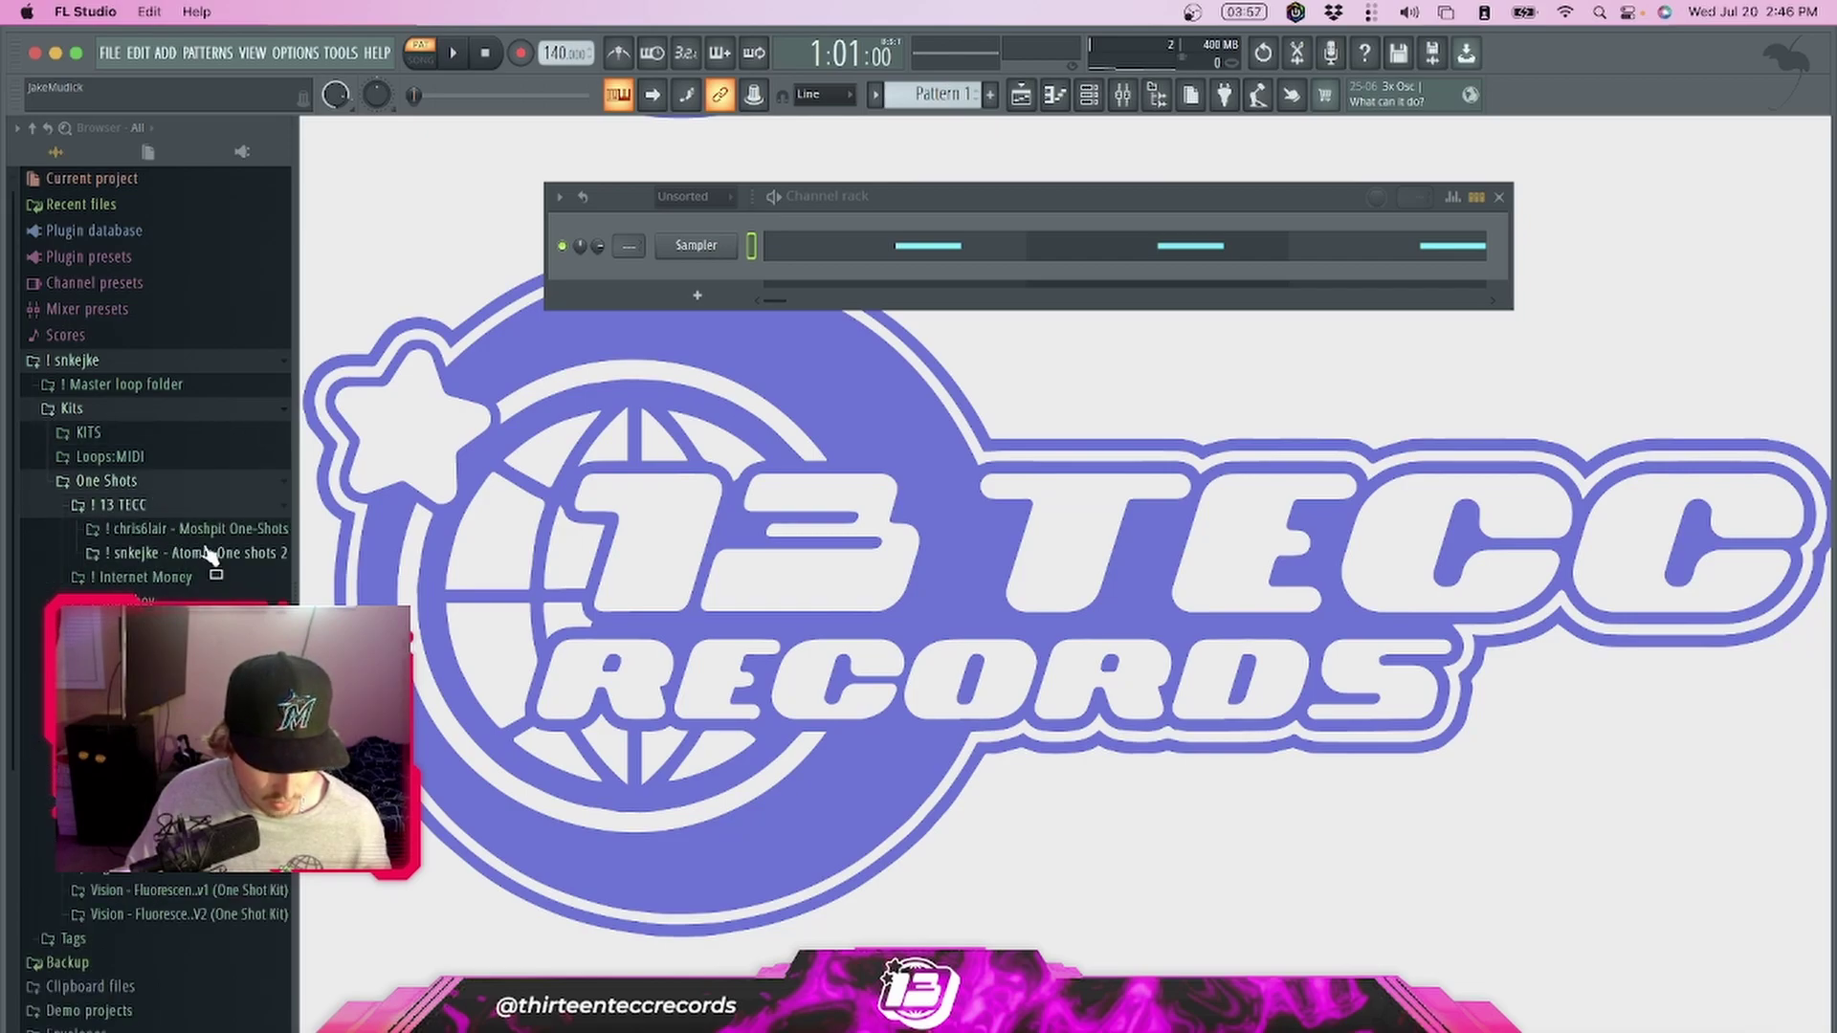
scroll(187, 536, "down", 3)
left_click(181, 421)
left_click(163, 443)
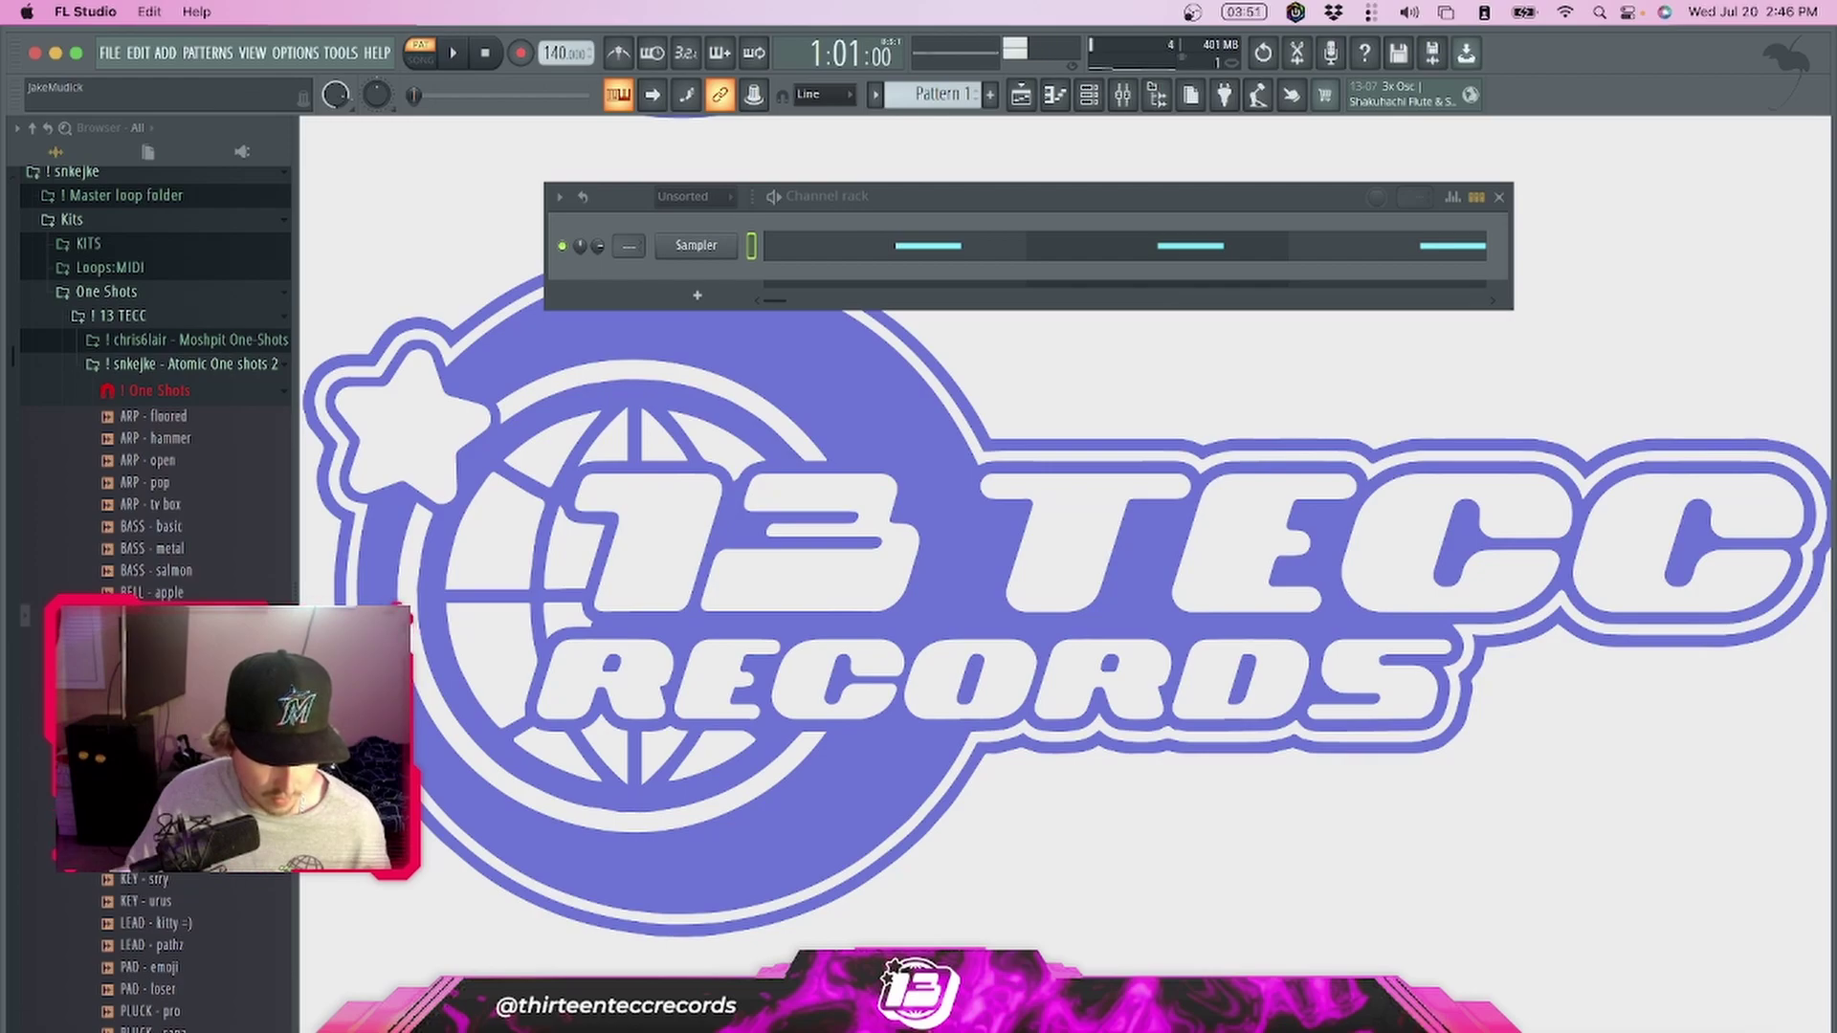
Audition the one-shots and add the "KEY - friend" sample to the channel rack as a new channel
left_click_drag(149, 548, 133, 565)
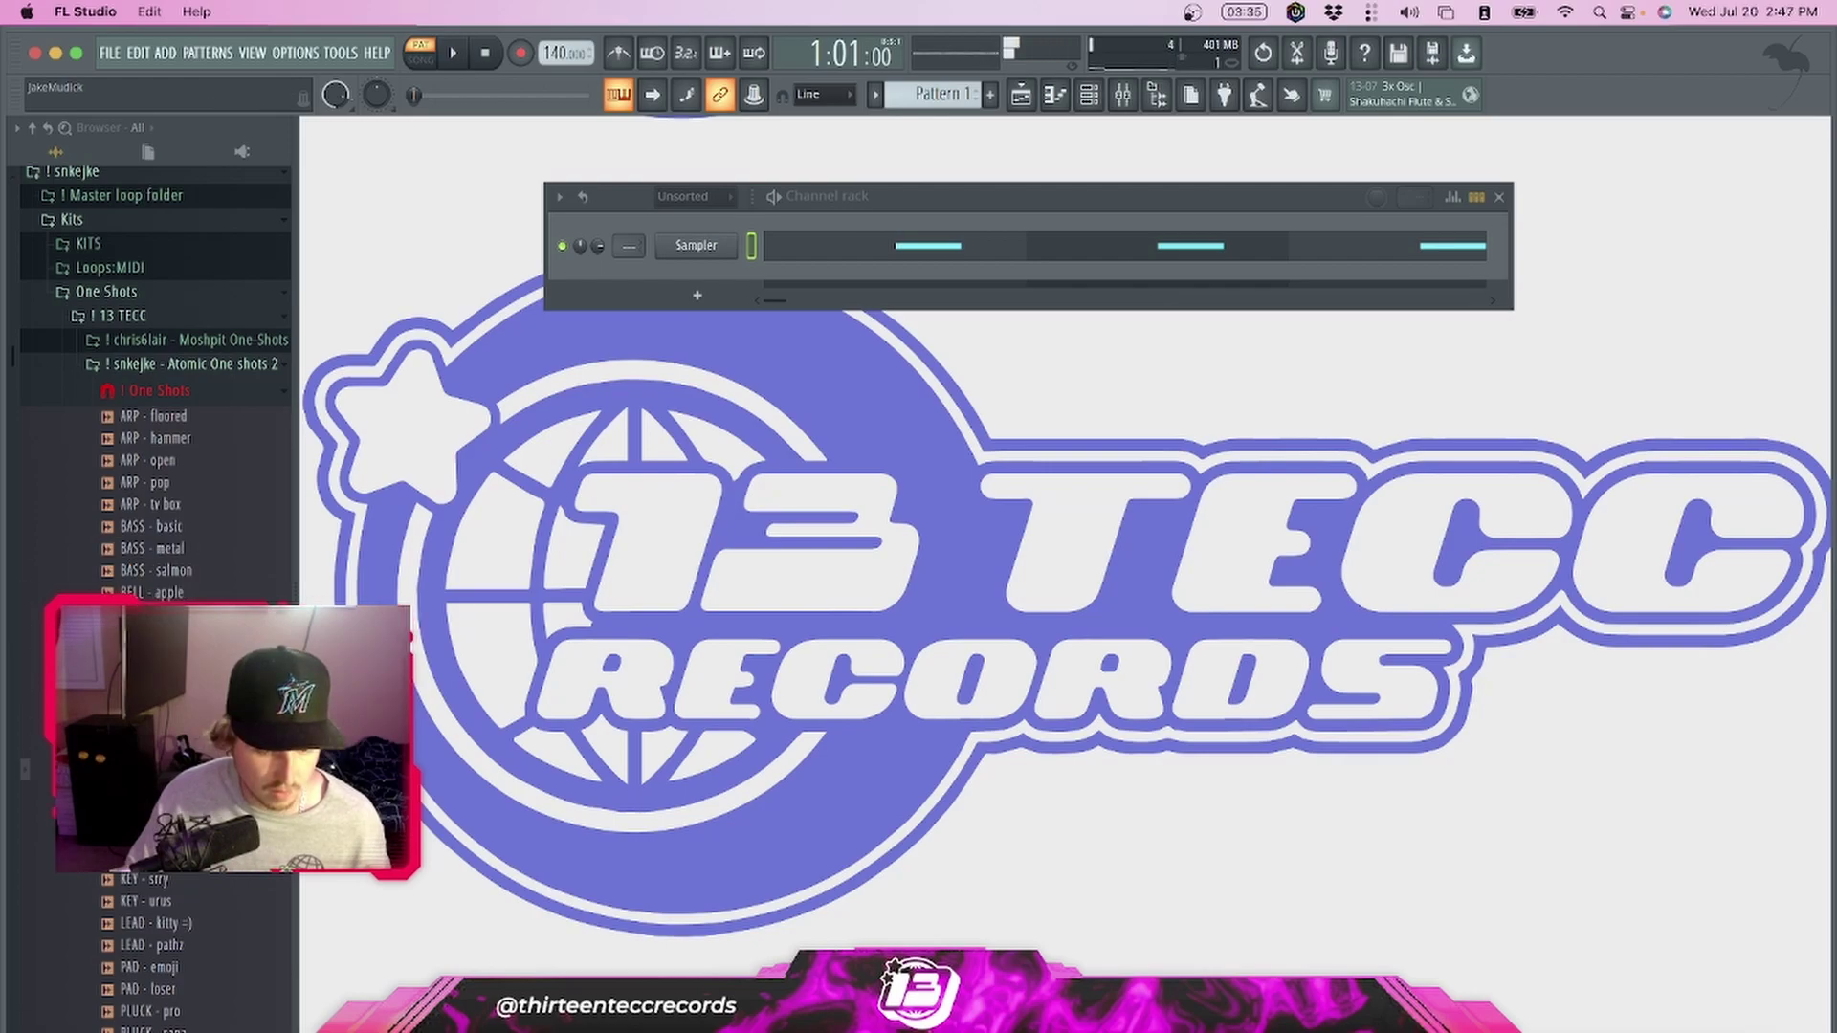
left_click_drag(143, 857, 704, 266)
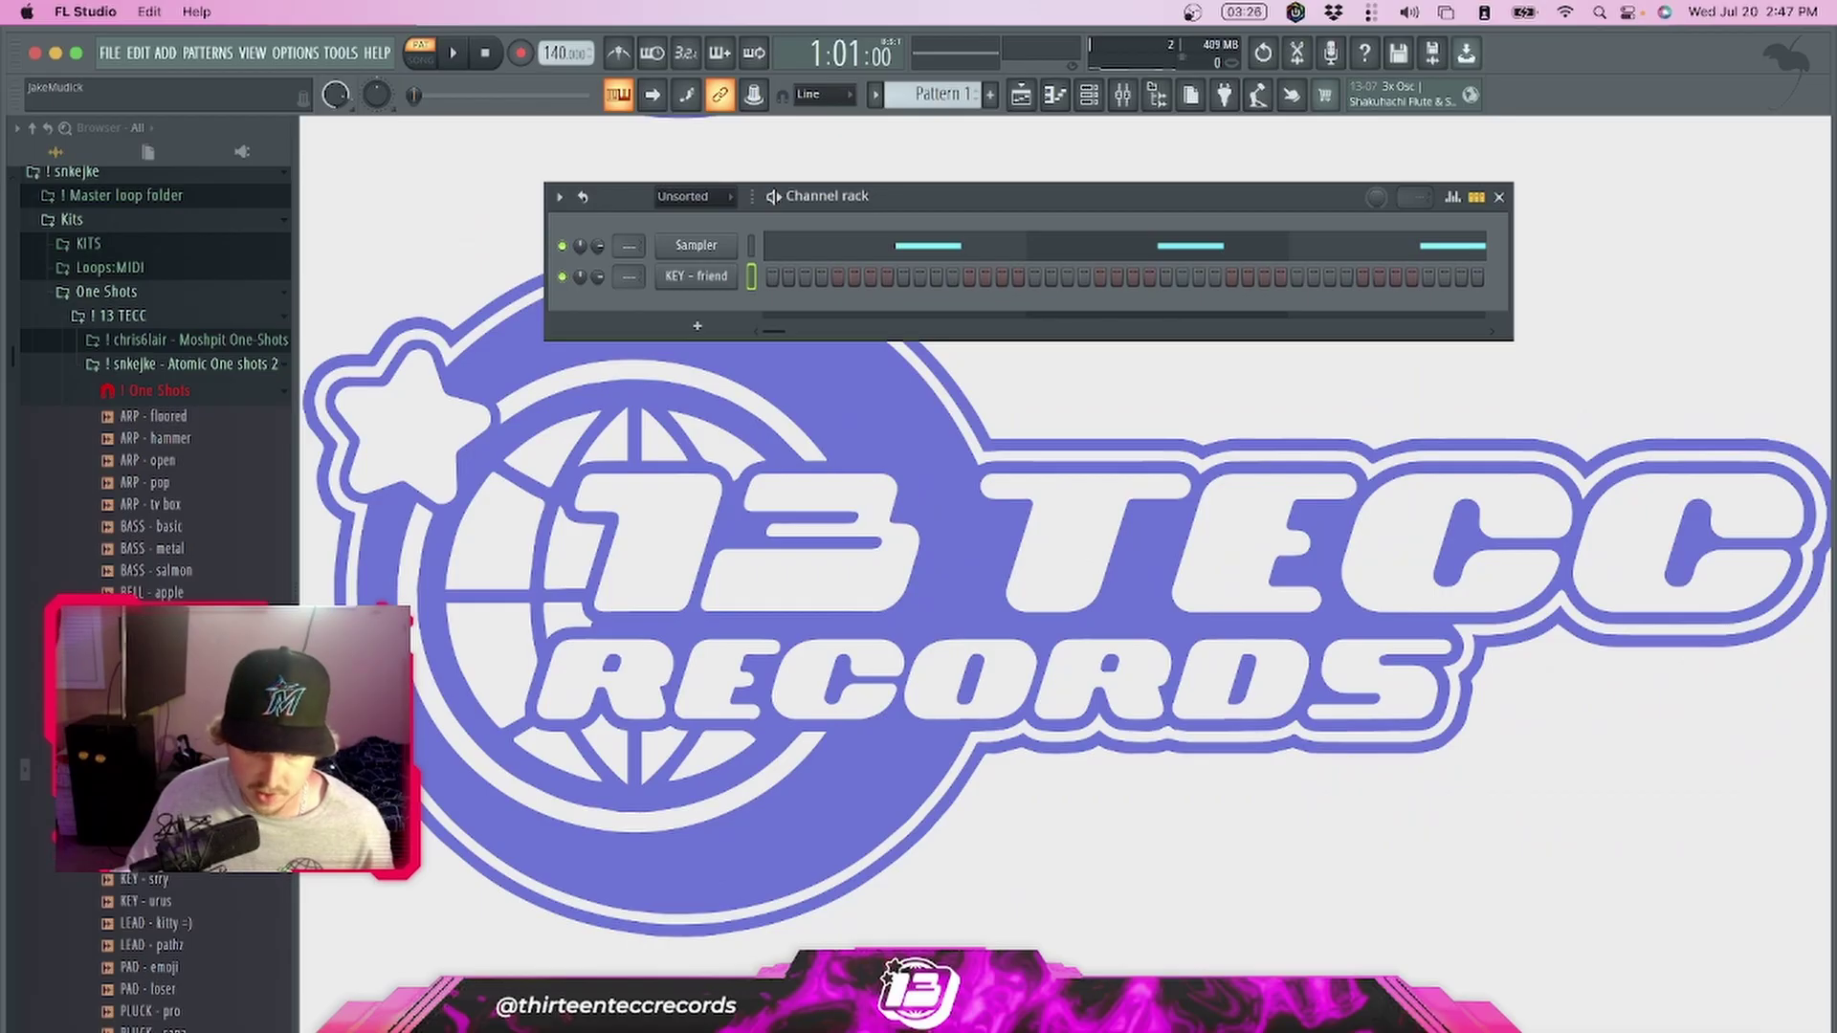
left_click_drag(144, 856, 210, 747)
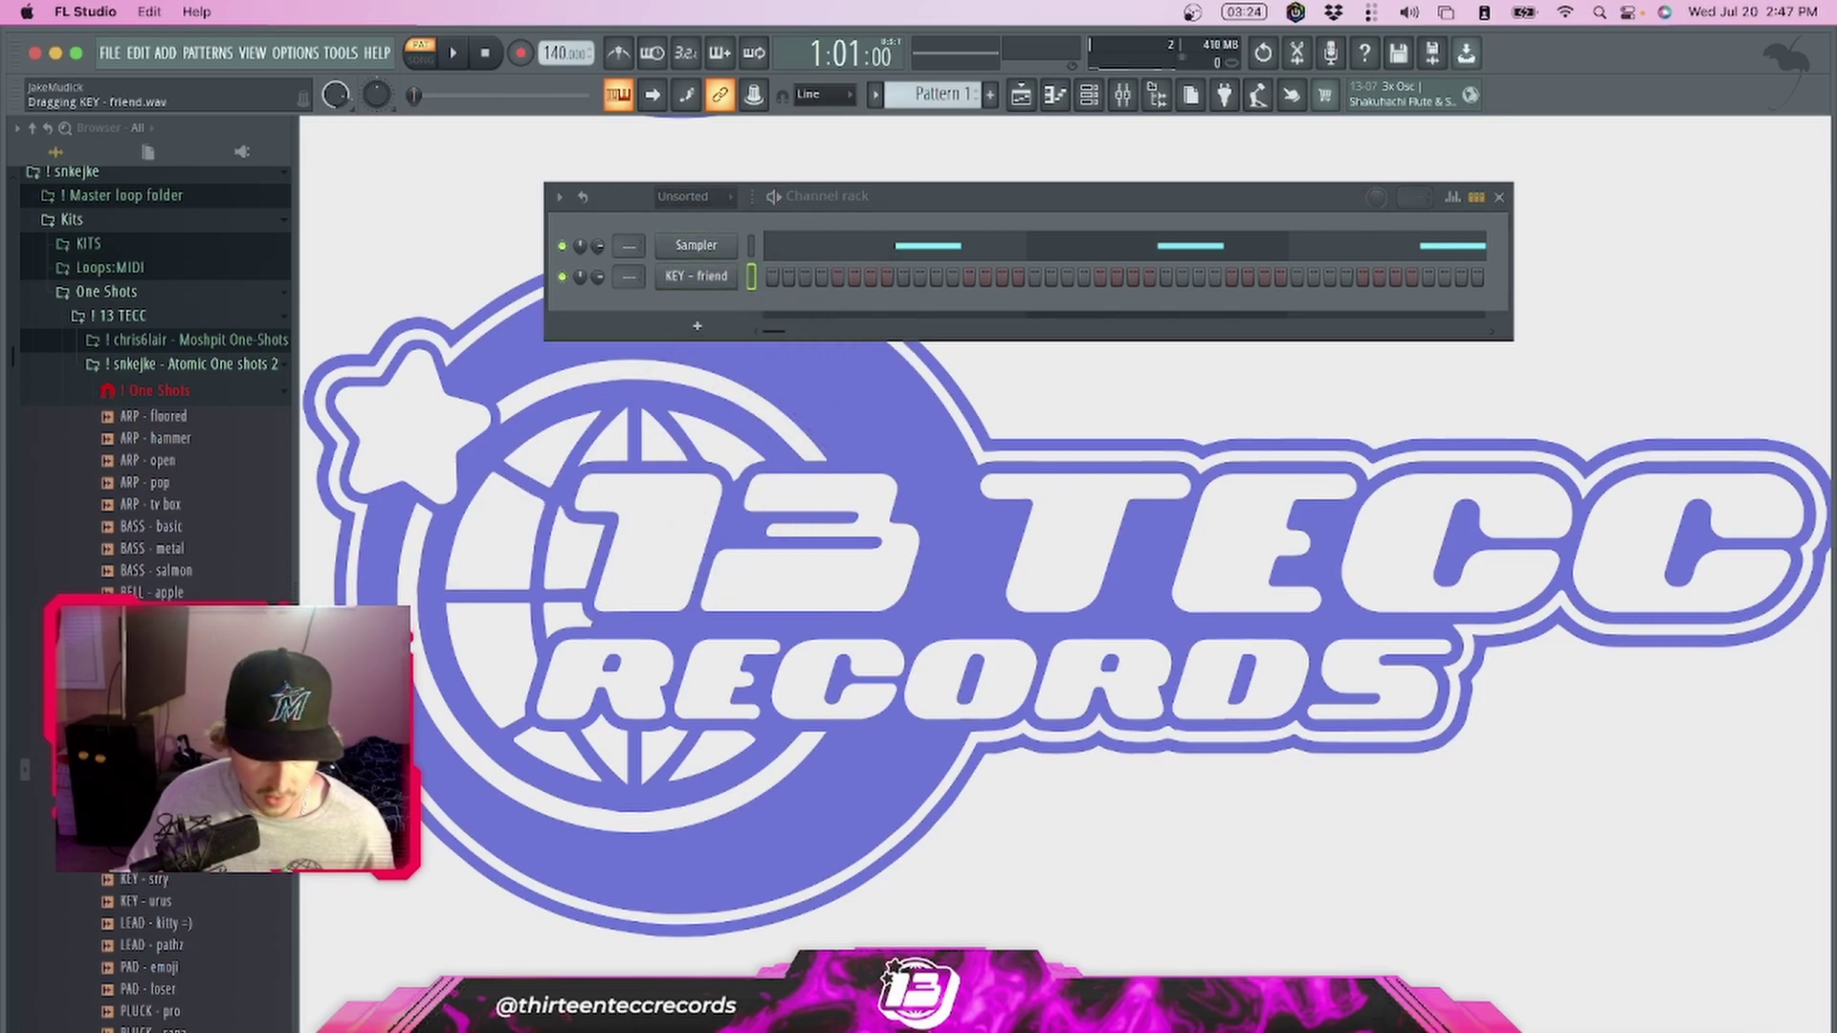
Lower the attack, decay and sustain of the KEY - friend channel's volume envelope to zero, and close its settings
left_click(702, 278)
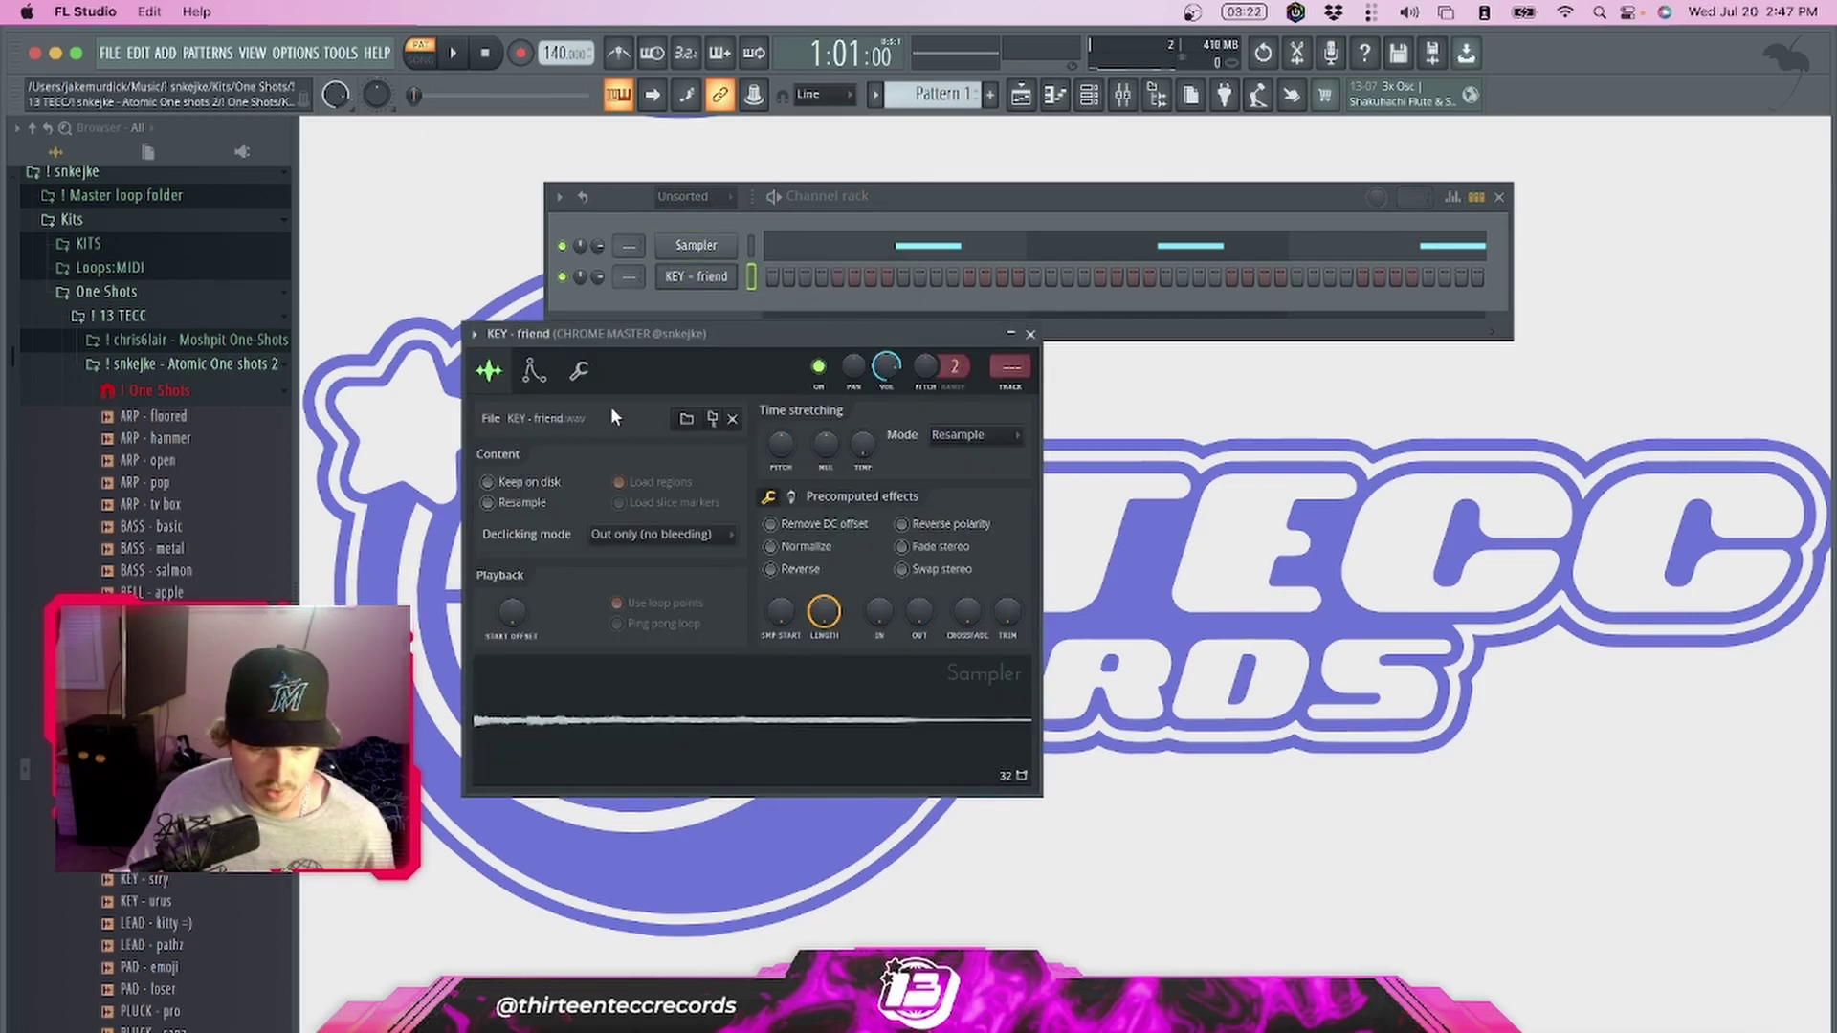
left_click_drag(740, 336, 763, 366)
left_click(1054, 359)
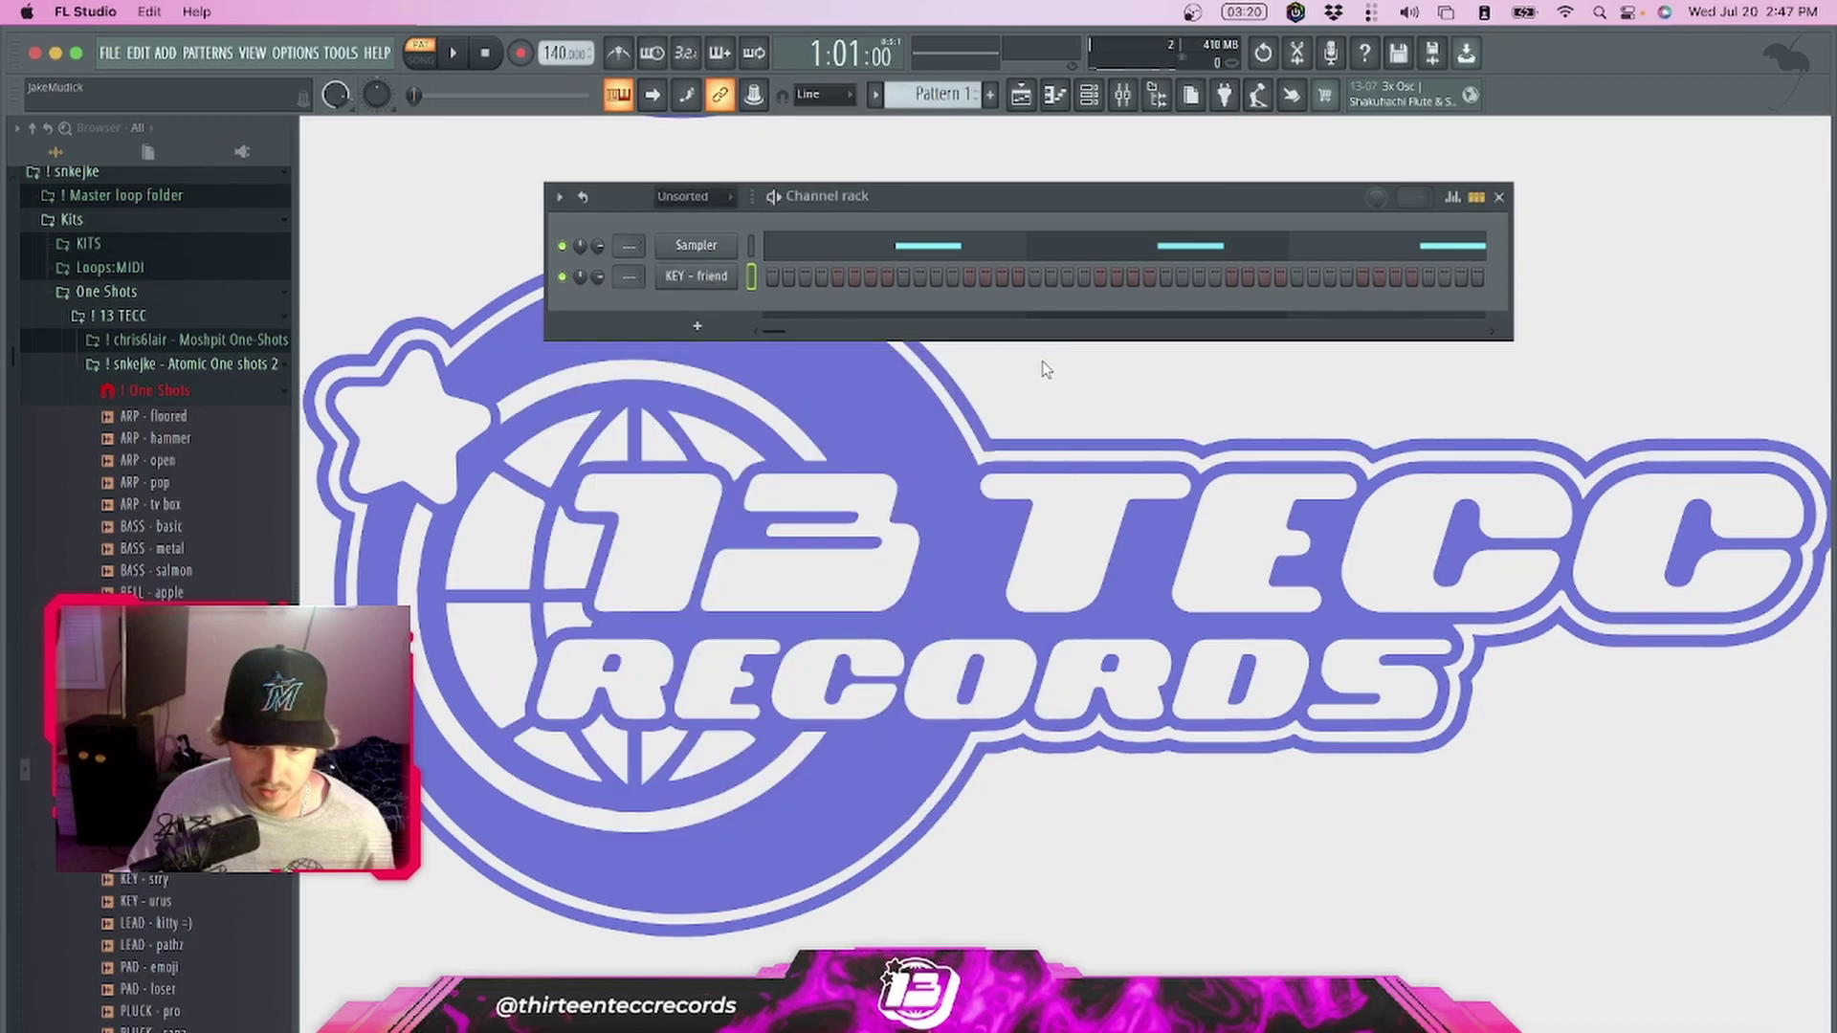
left_click(698, 278)
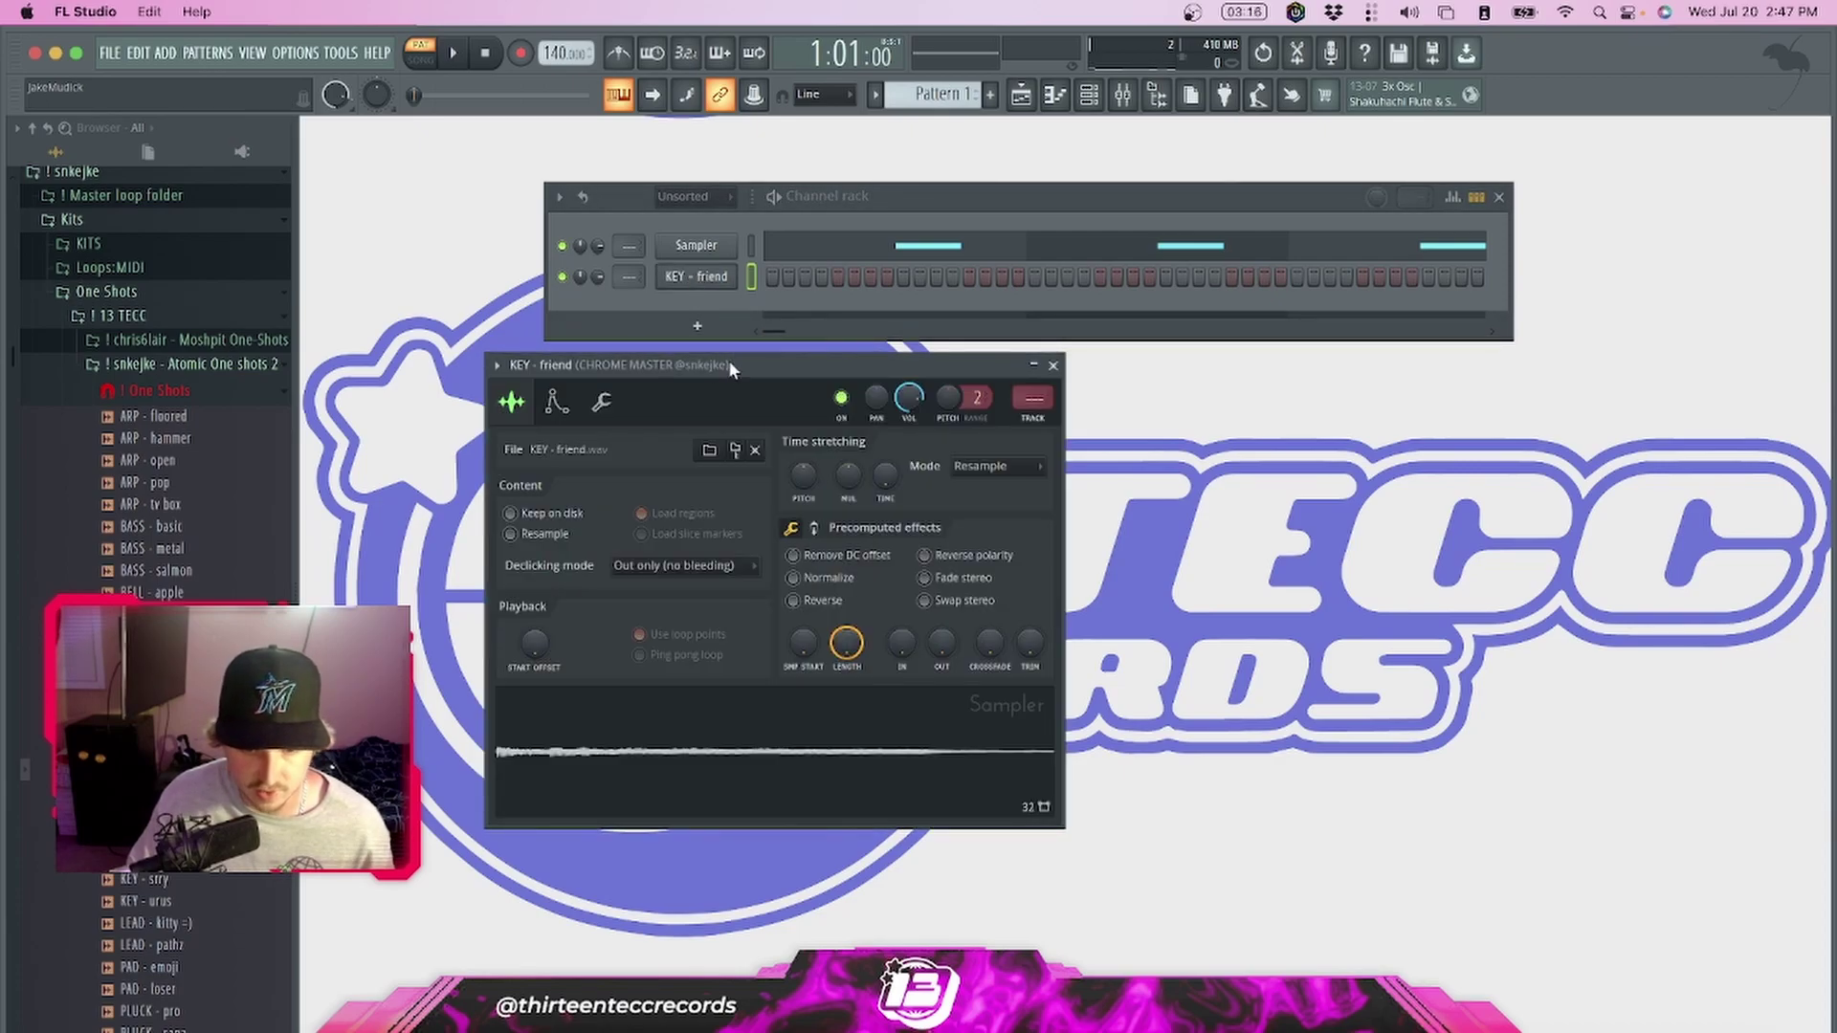
left_click_drag(727, 360, 807, 306)
left_click(637, 349)
left_click_drag(632, 547, 632, 613)
left_click_drag(673, 549, 711, 622)
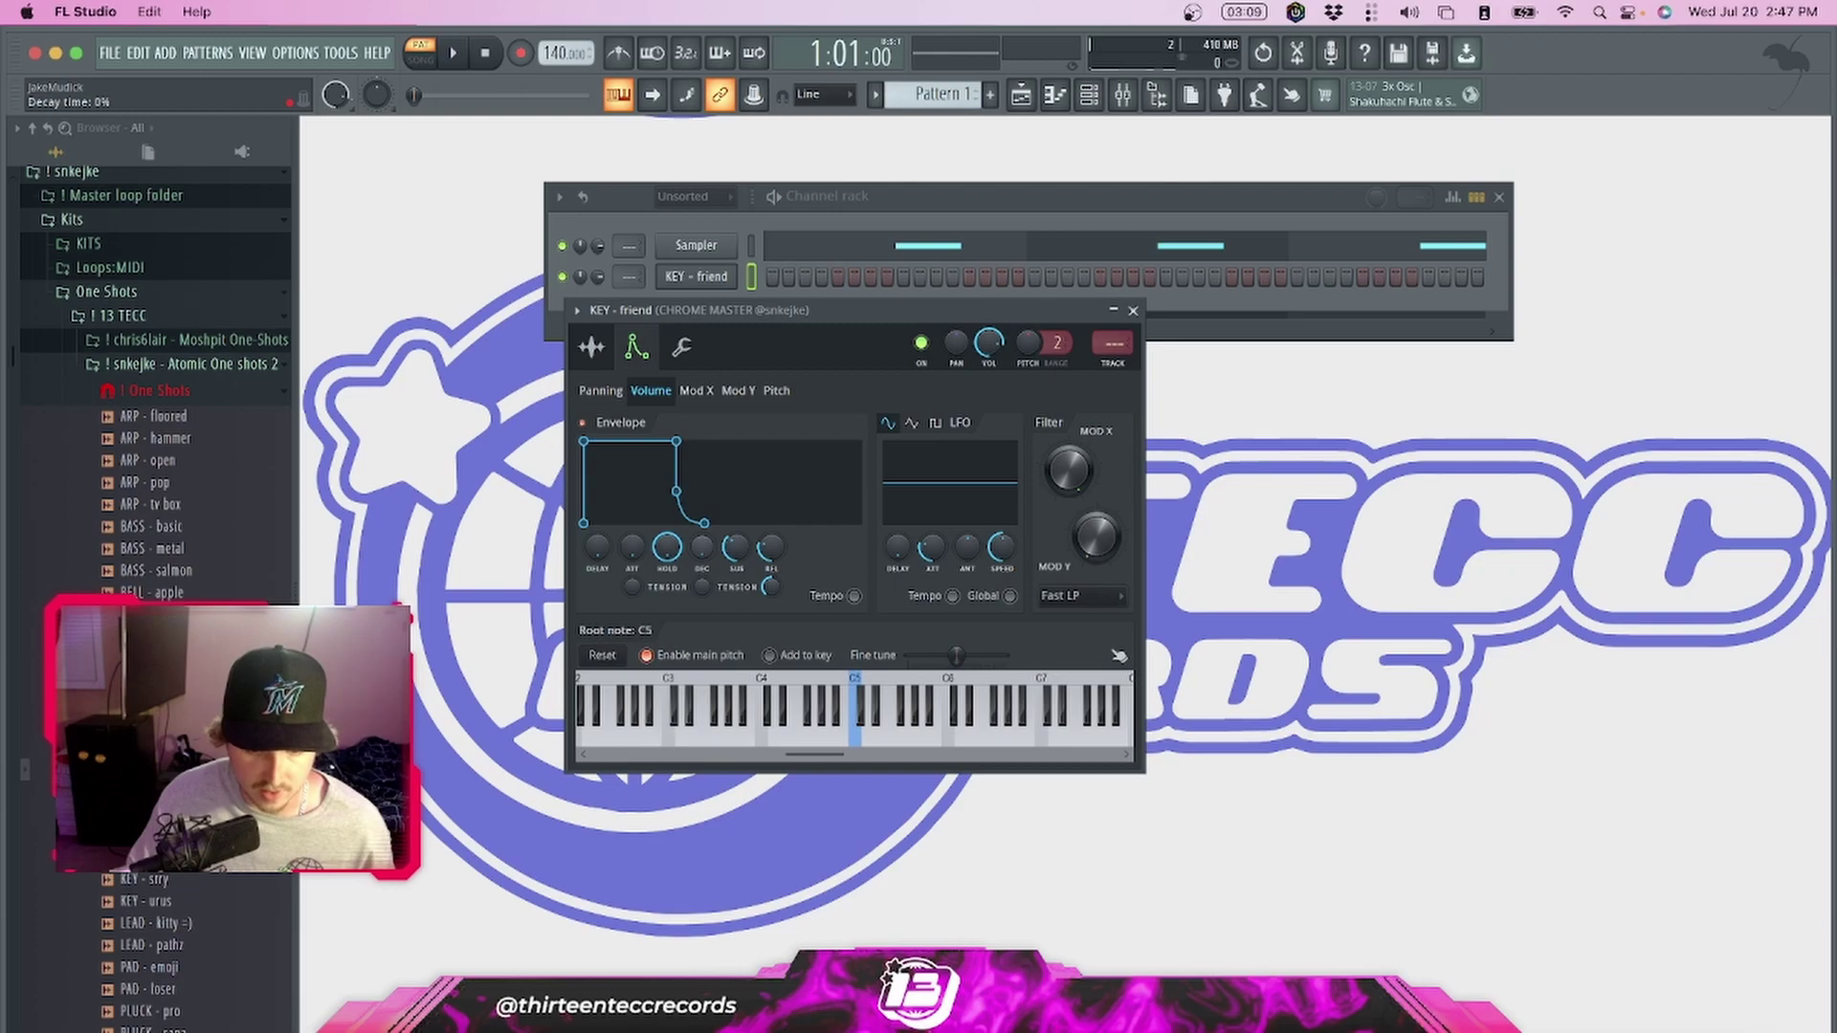
left_click_drag(736, 547, 736, 593)
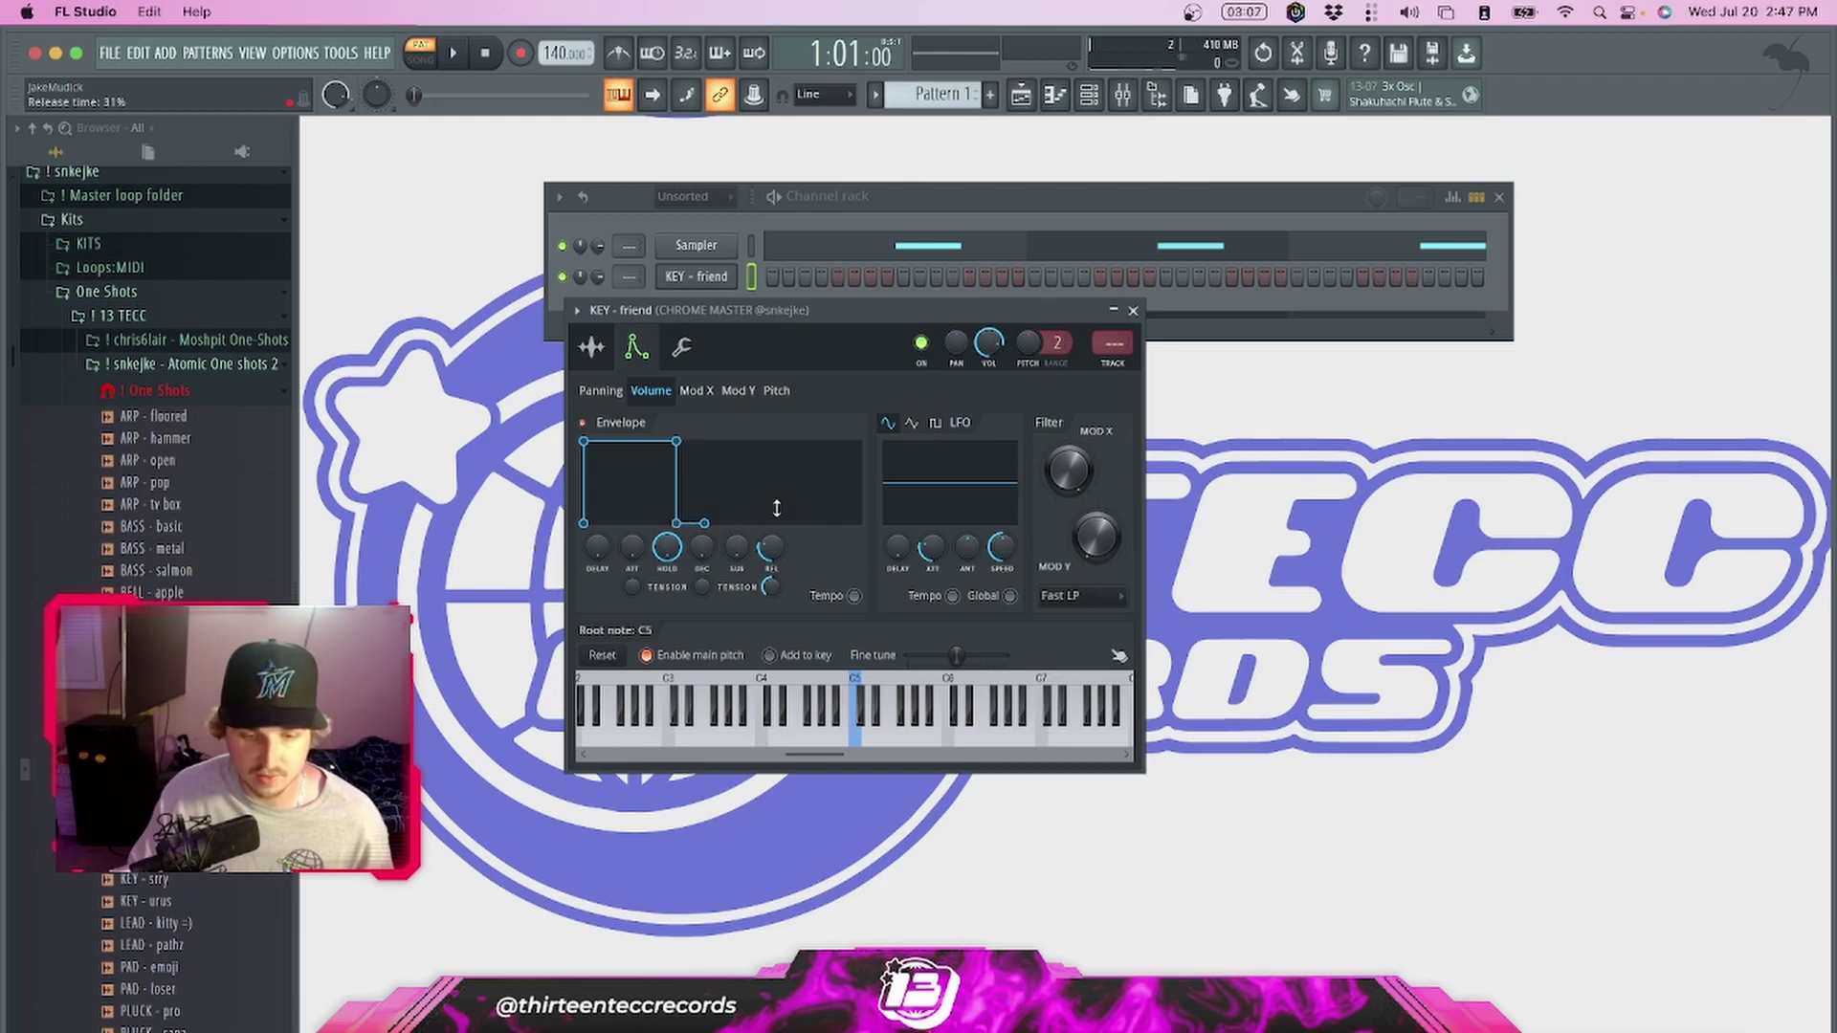
left_click(591, 346)
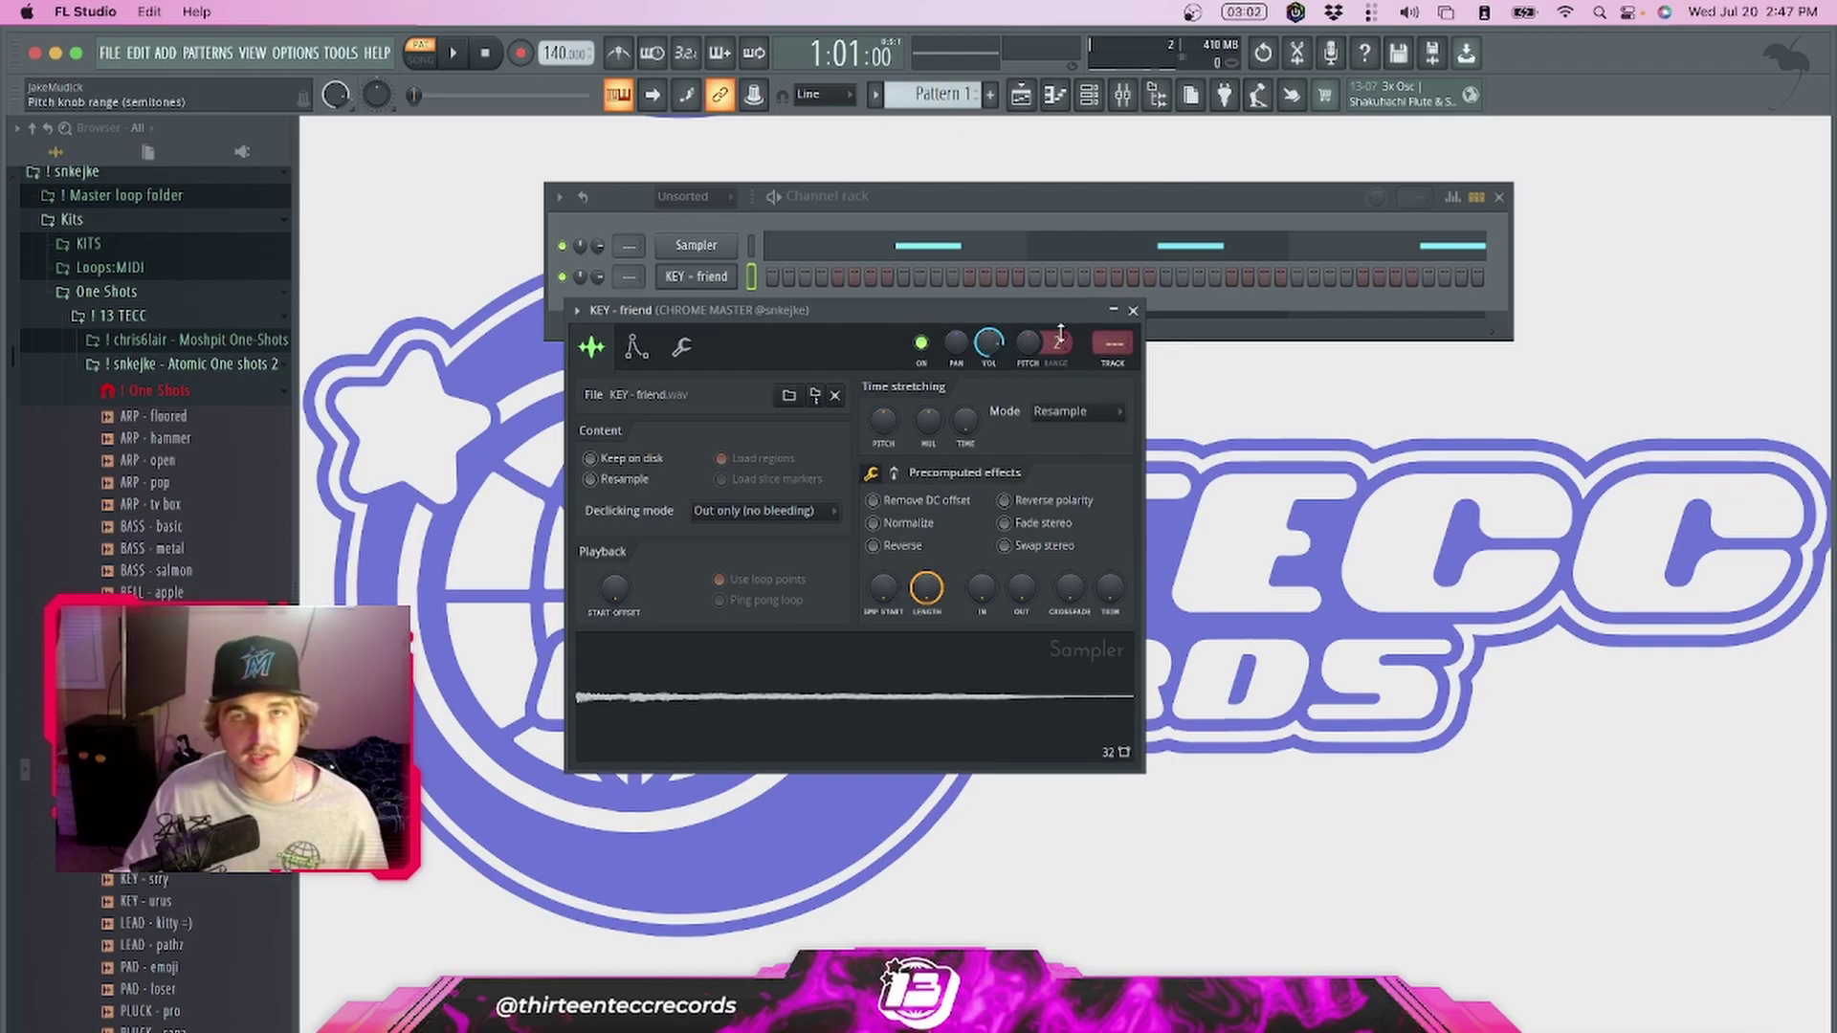
left_click(1133, 310)
Open the piano roll of the KEY - friend channel around the C5 octave
right_click(712, 283)
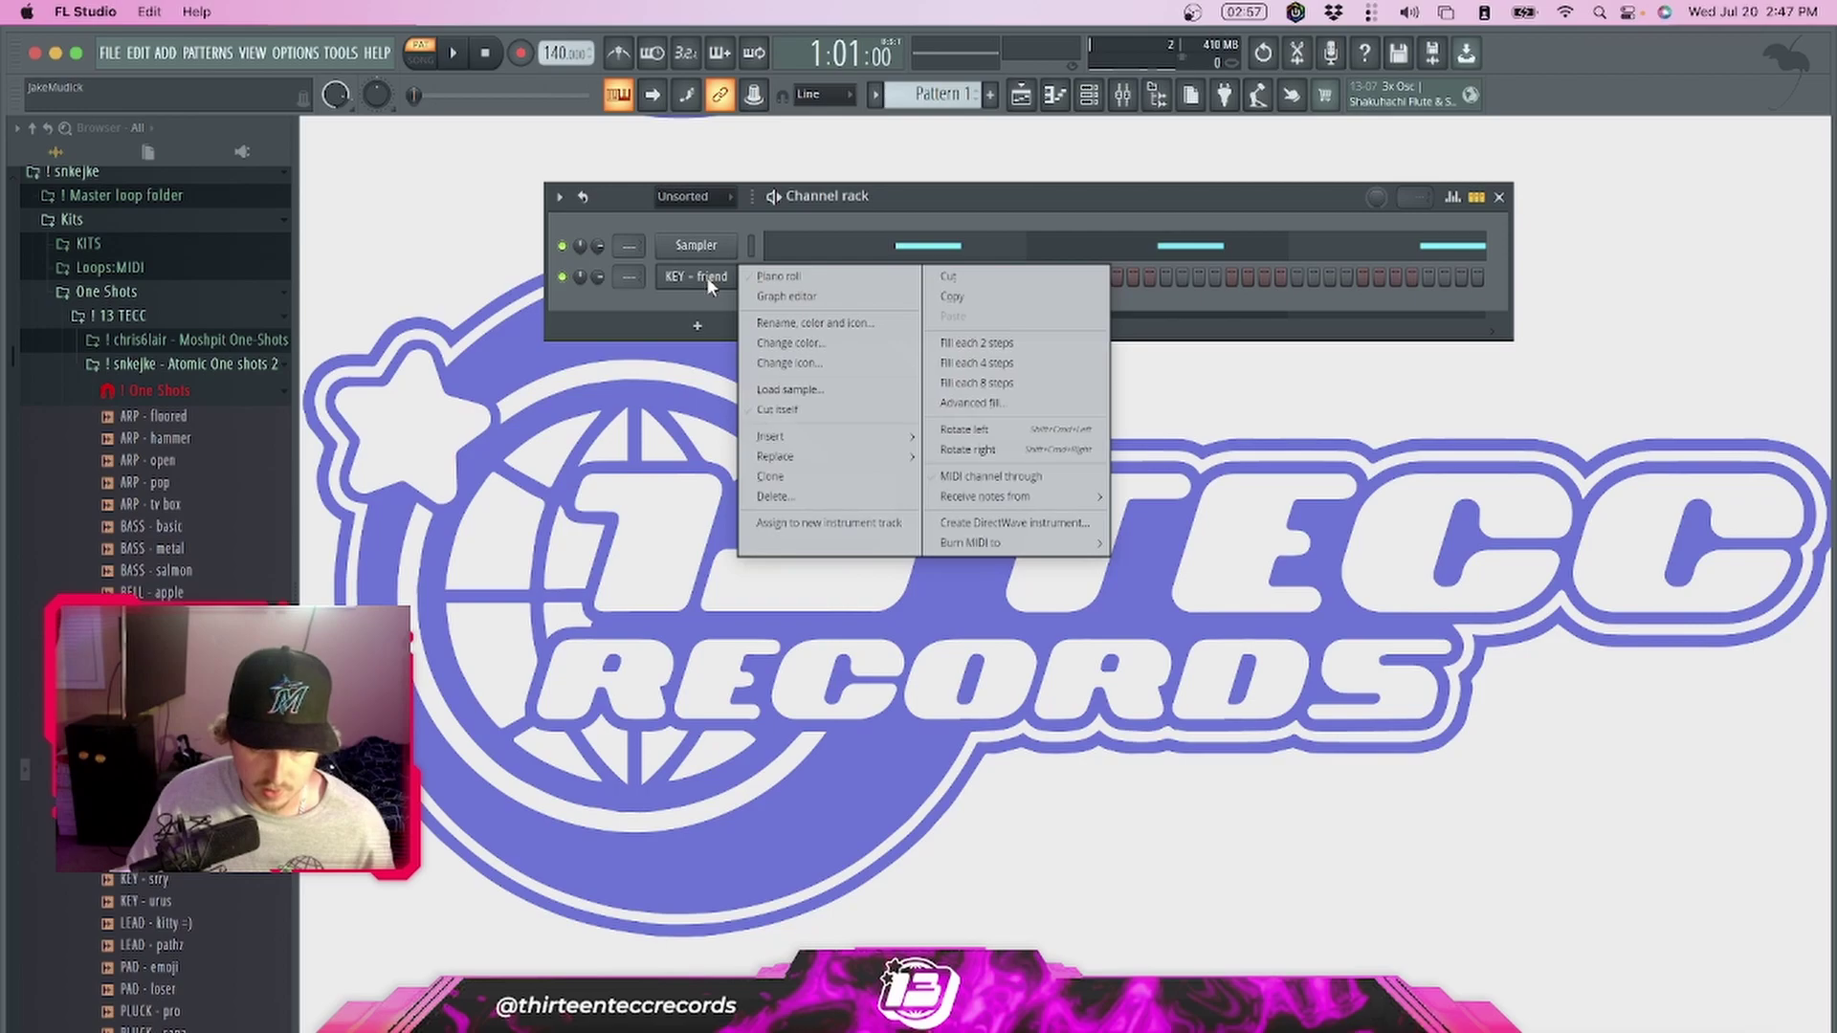
left_click(801, 276)
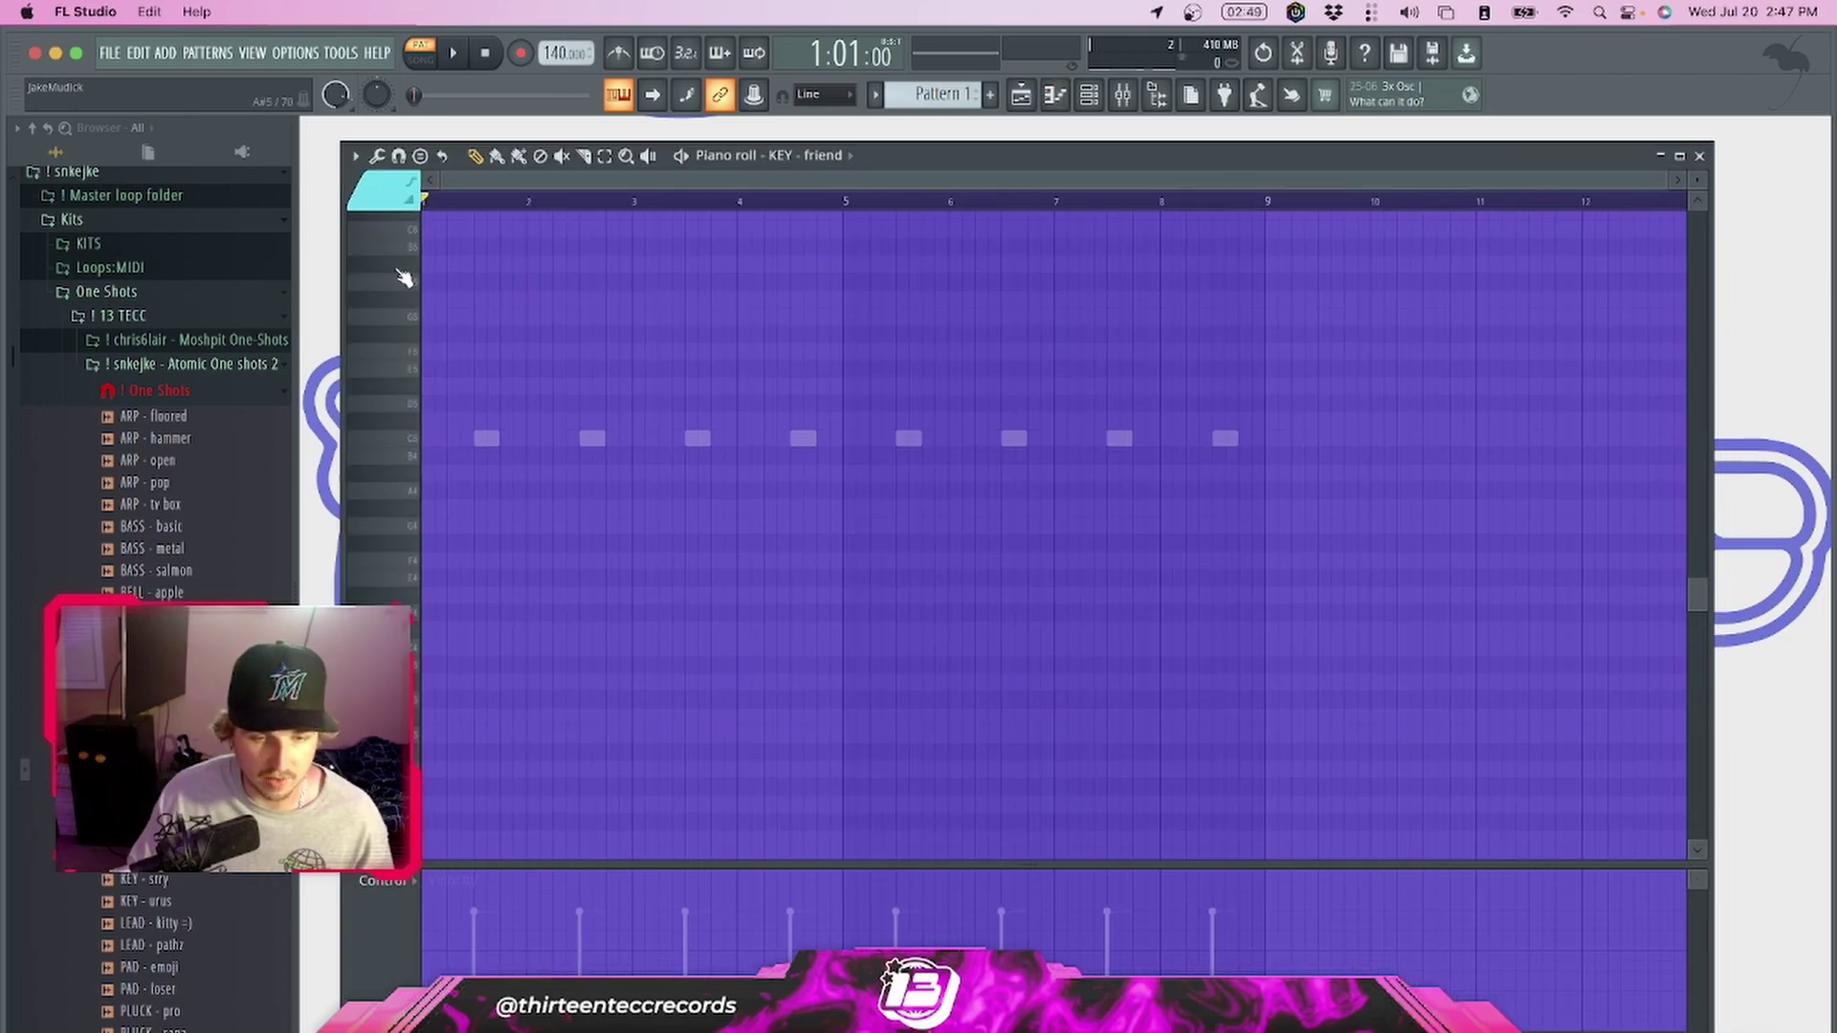
scroll(692, 628, "up", 8)
scroll(709, 635, "down", 7)
left_click(564, 351)
left_click_drag(559, 354, 564, 400)
right_click(569, 400)
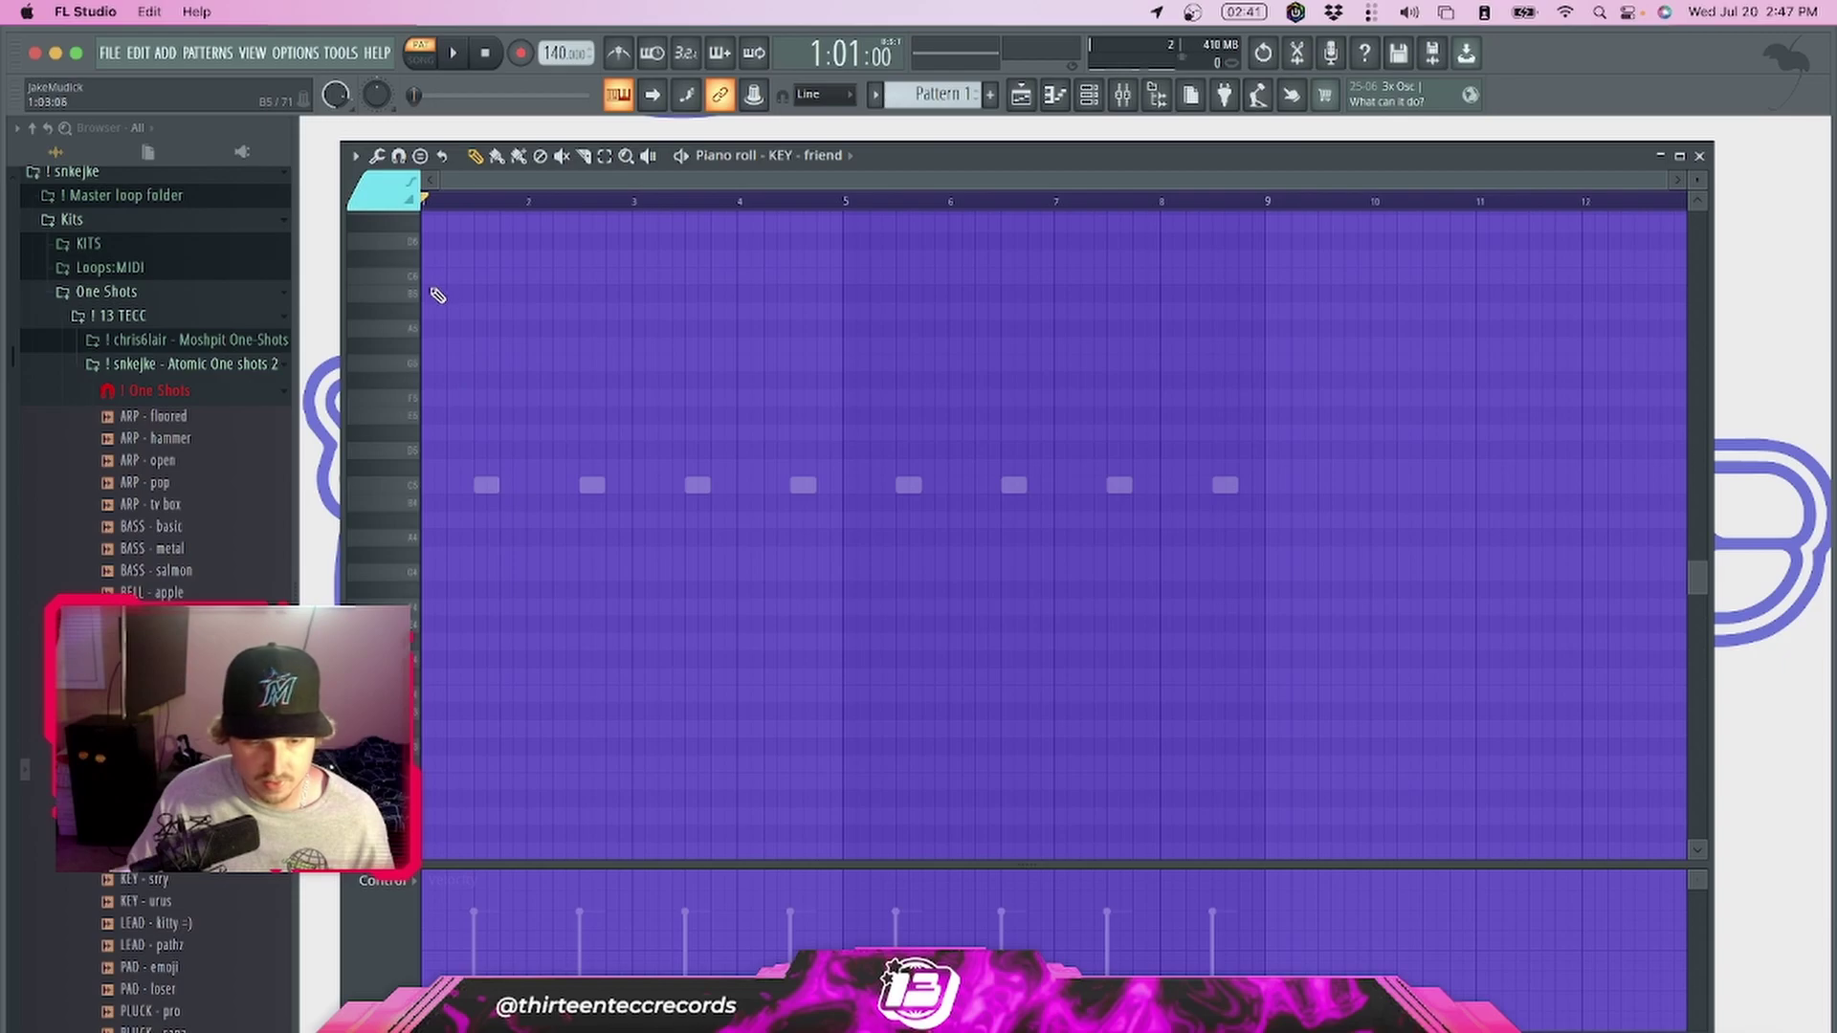
Set the piano roll's scale highlighting to Major Bebop
left_click(360, 159)
mouse_move(402, 262)
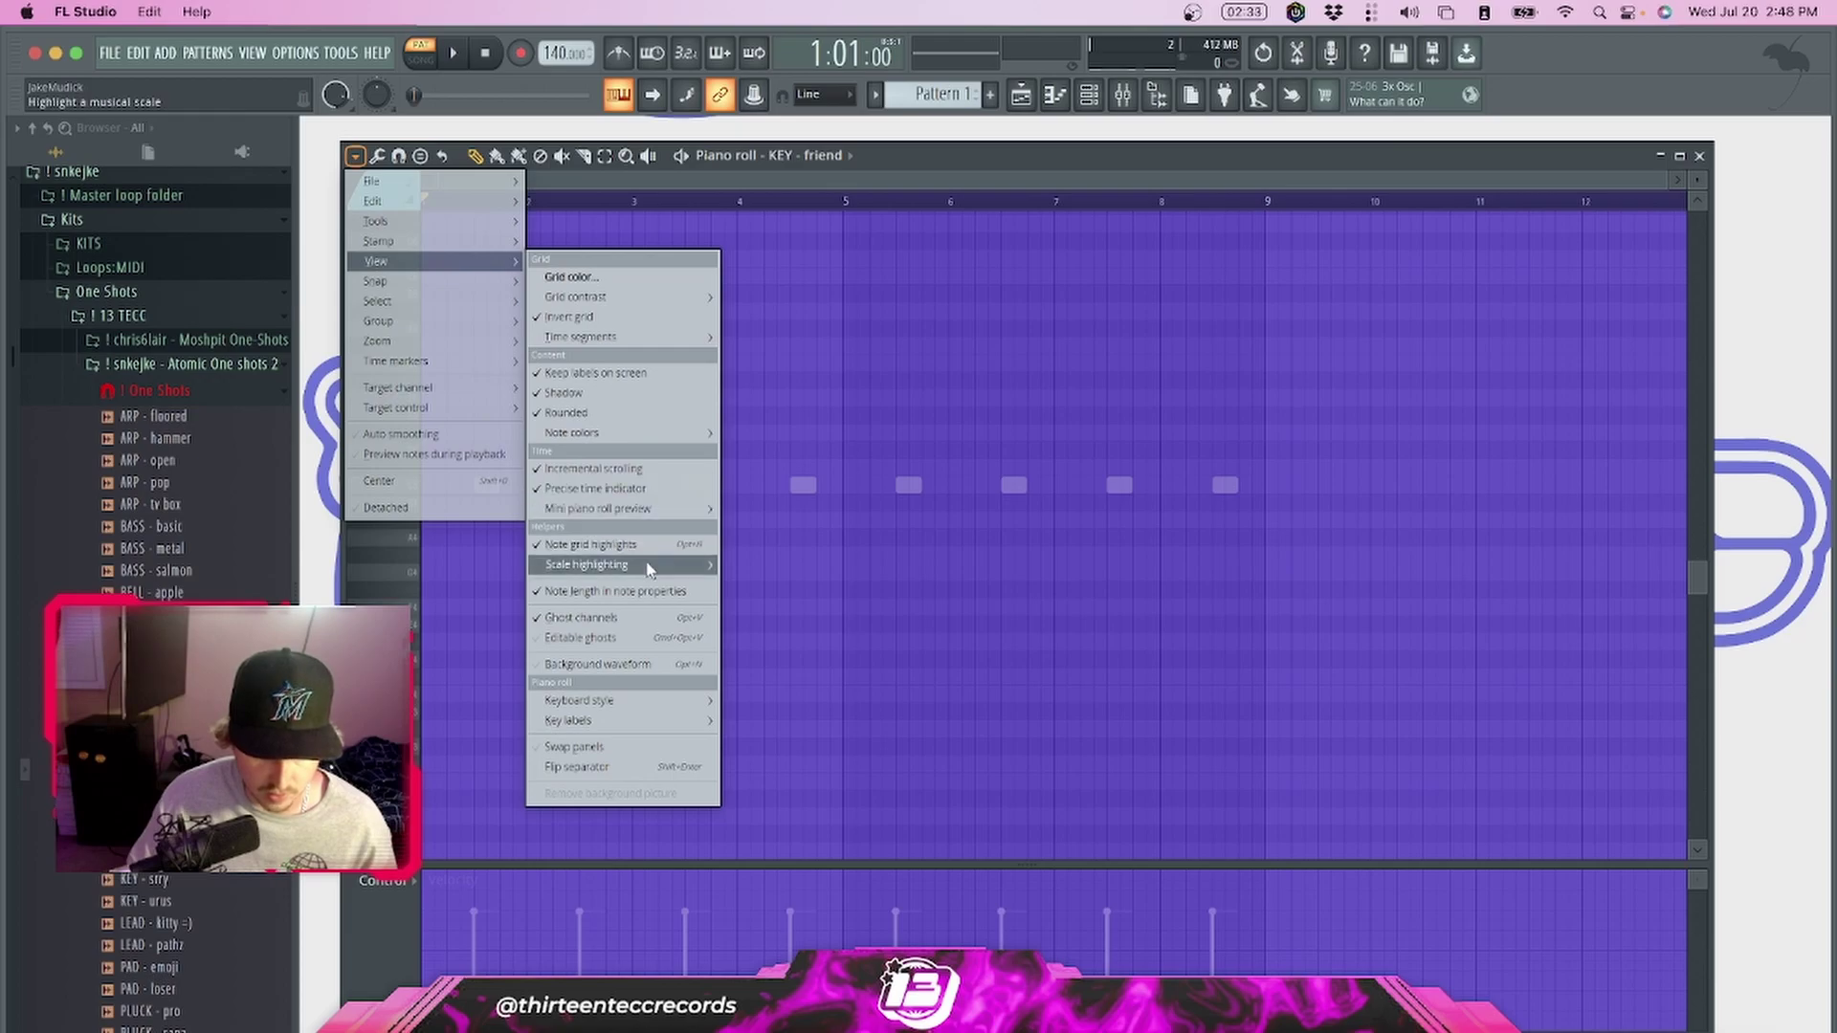
mouse_move(649, 569)
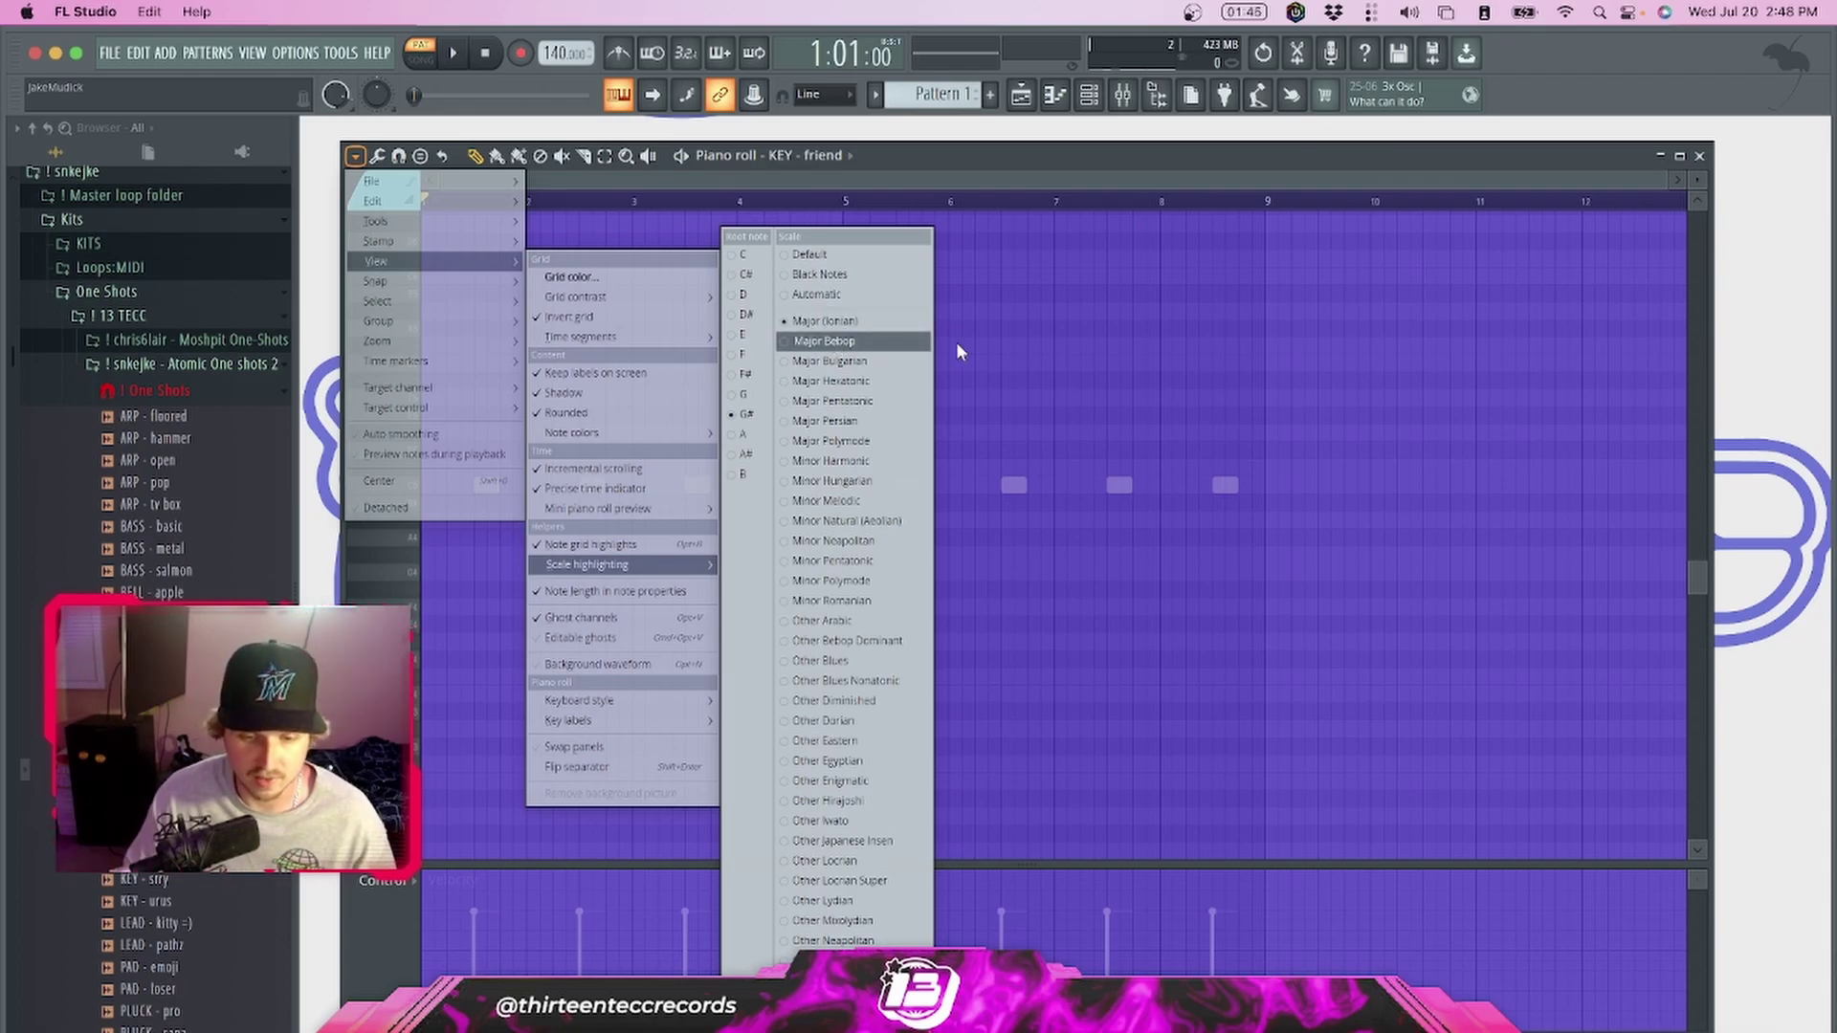
left_click(850, 341)
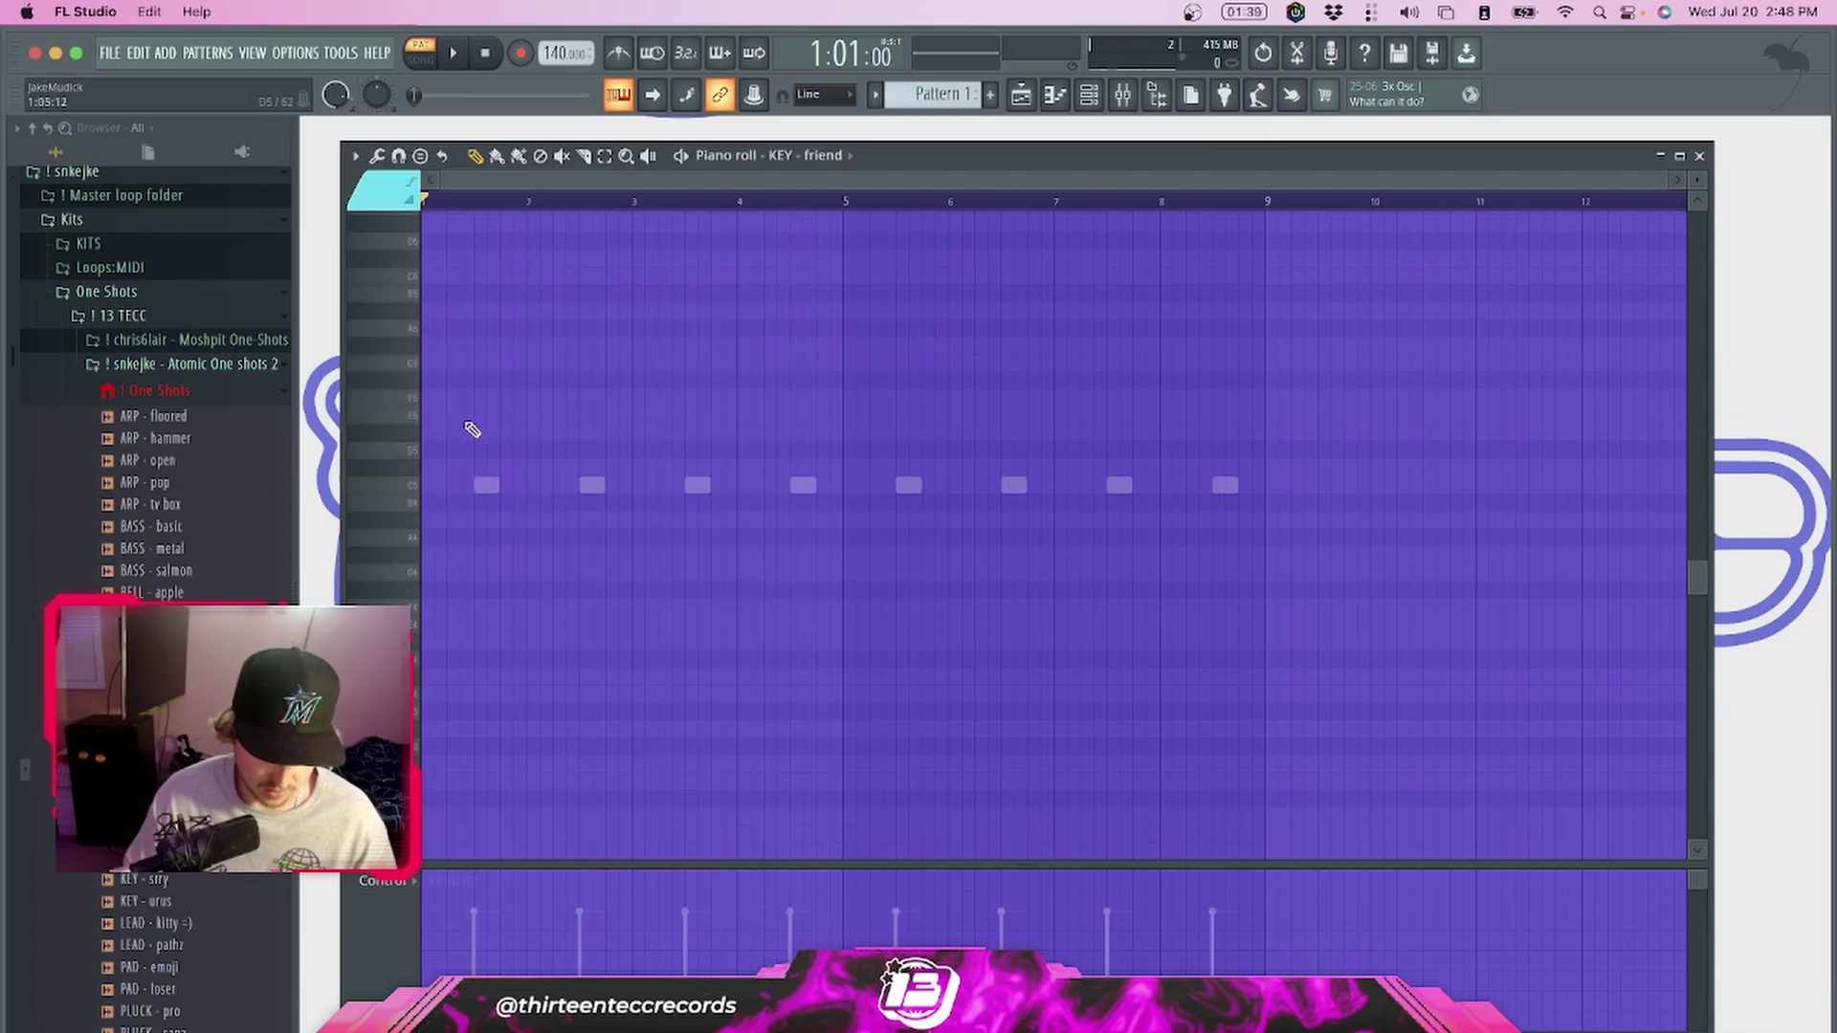
Set the piano roll's scale highlighting to Major (Ionian)
left_click(356, 158)
mouse_move(463, 260)
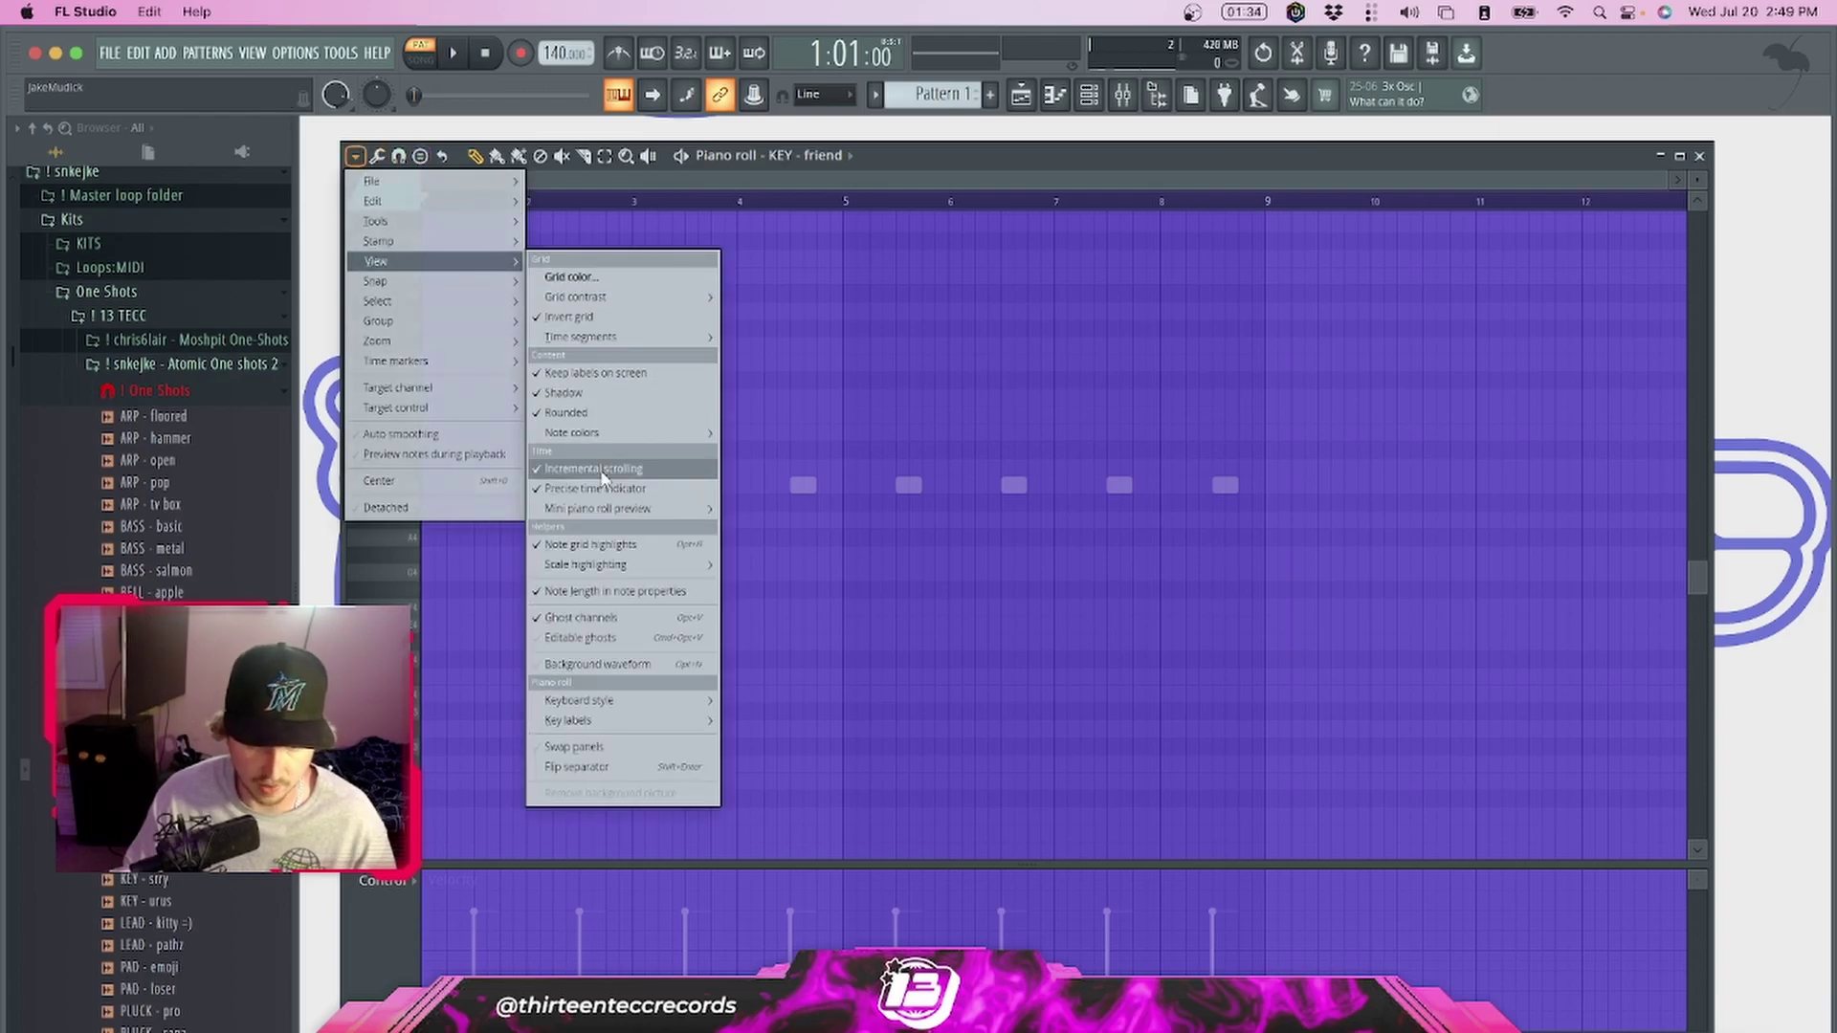
left_click(848, 323)
left_click(1177, 347)
key("super+z")
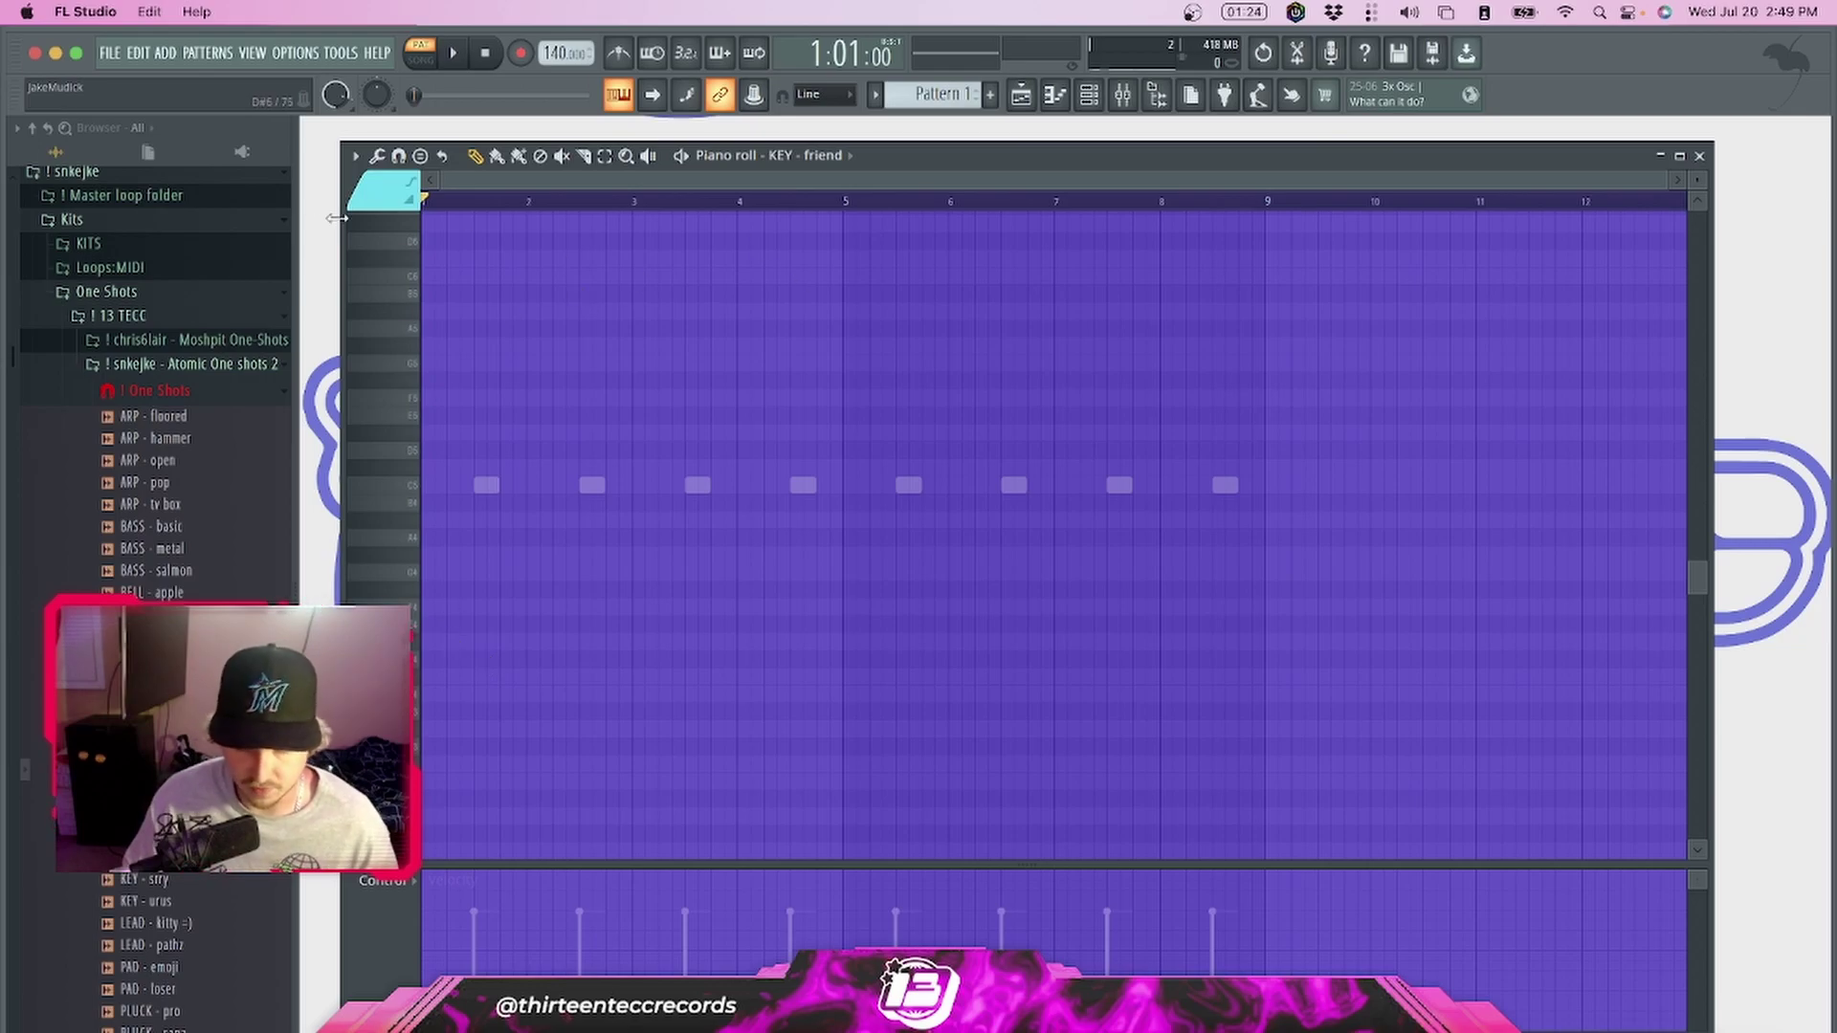
Look through the piano roll's stamp, grid color, note color and note palette options
left_click(356, 156)
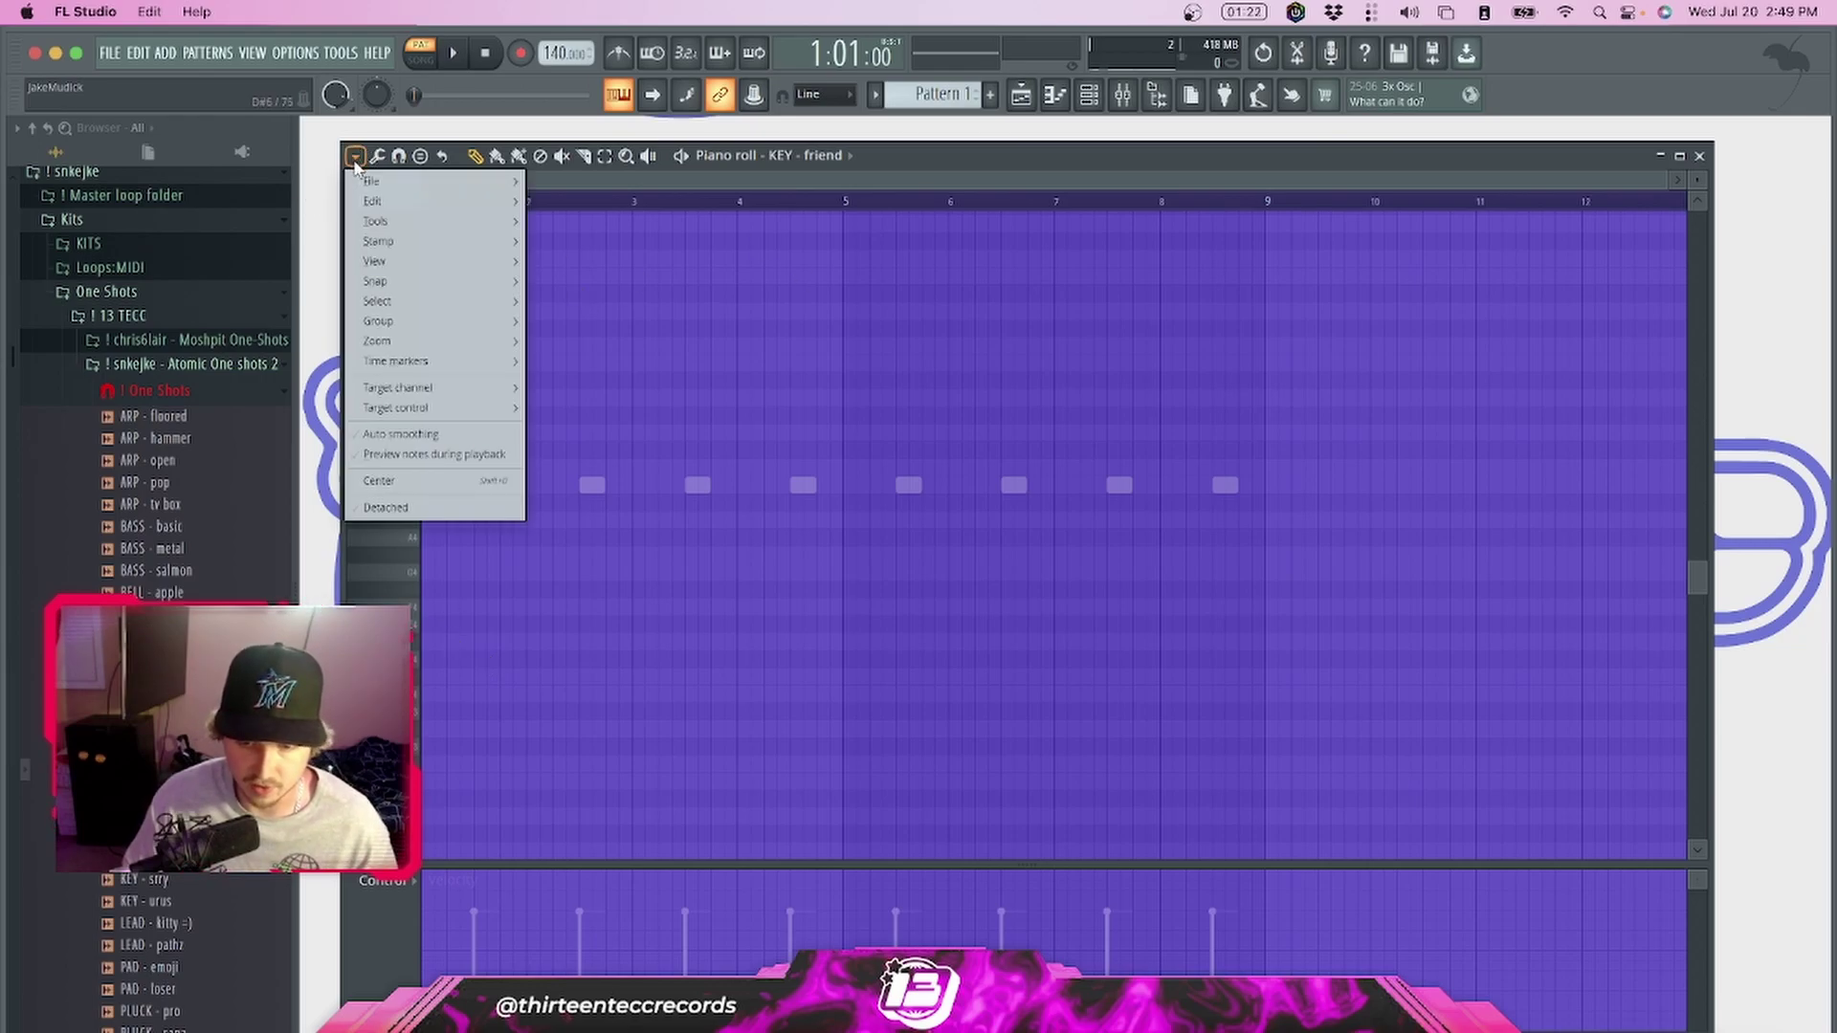
mouse_move(380, 241)
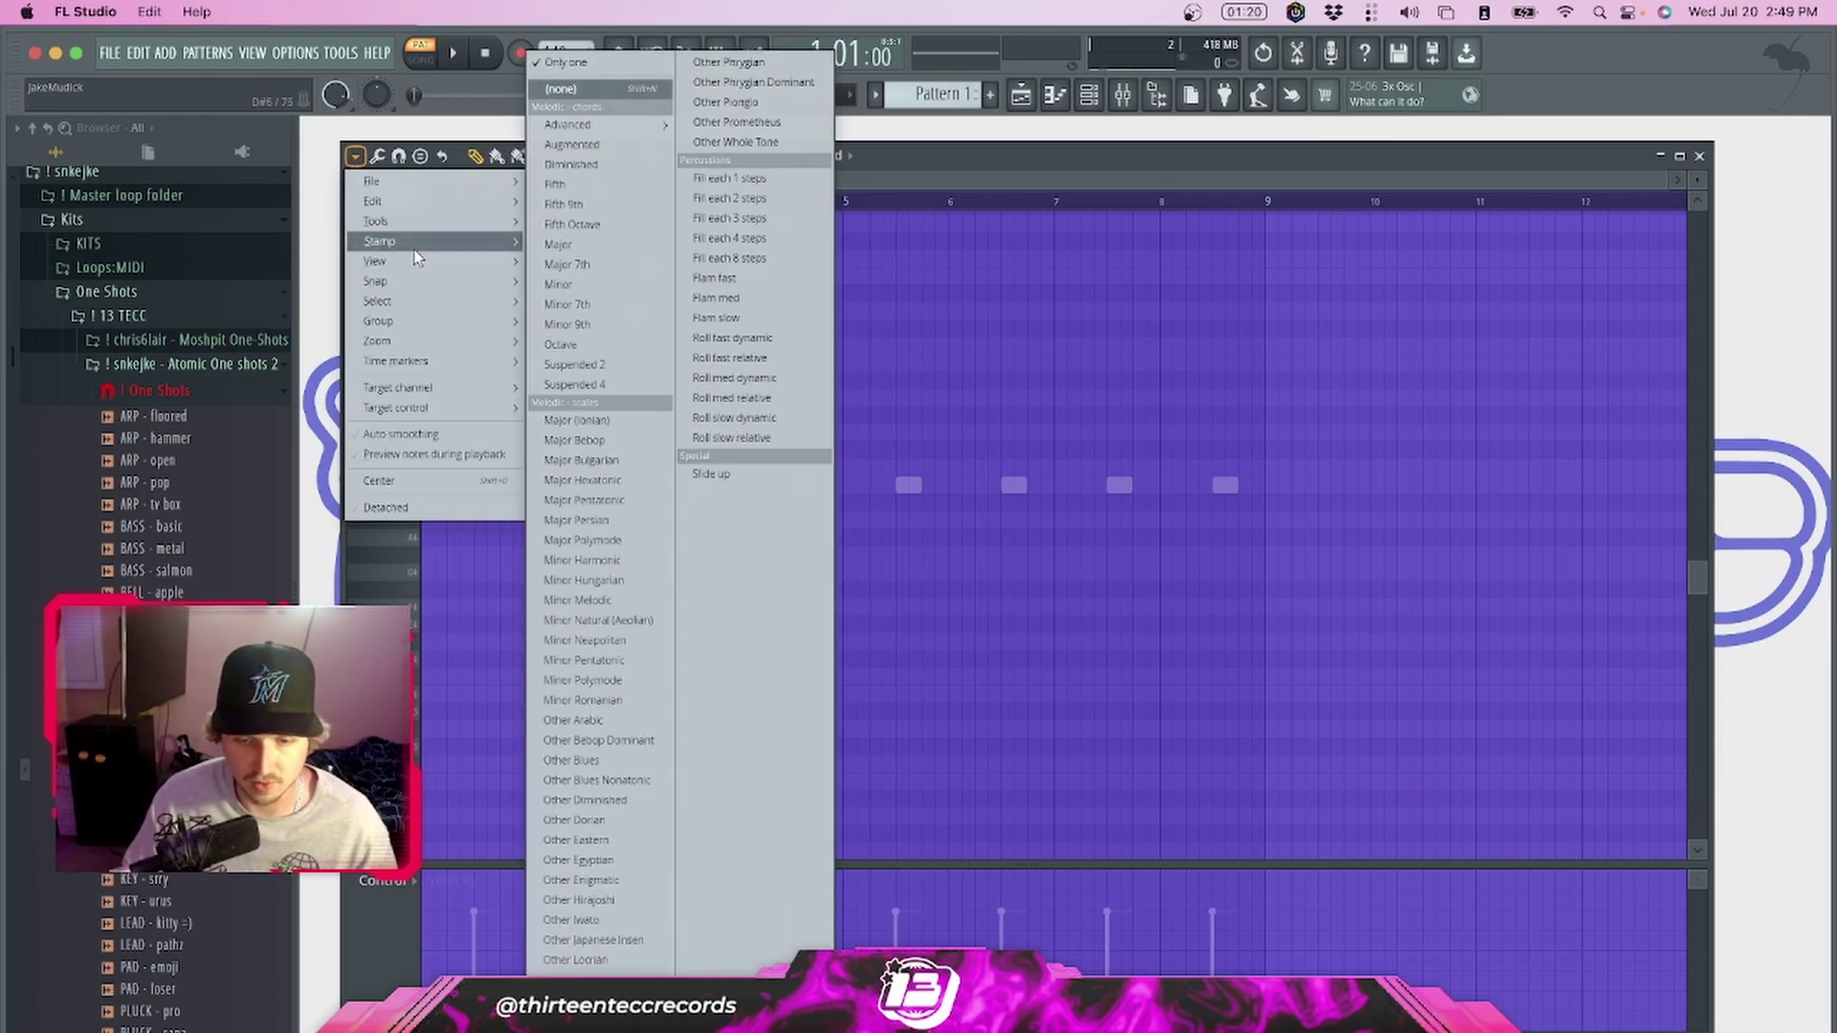
left_click(1038, 100)
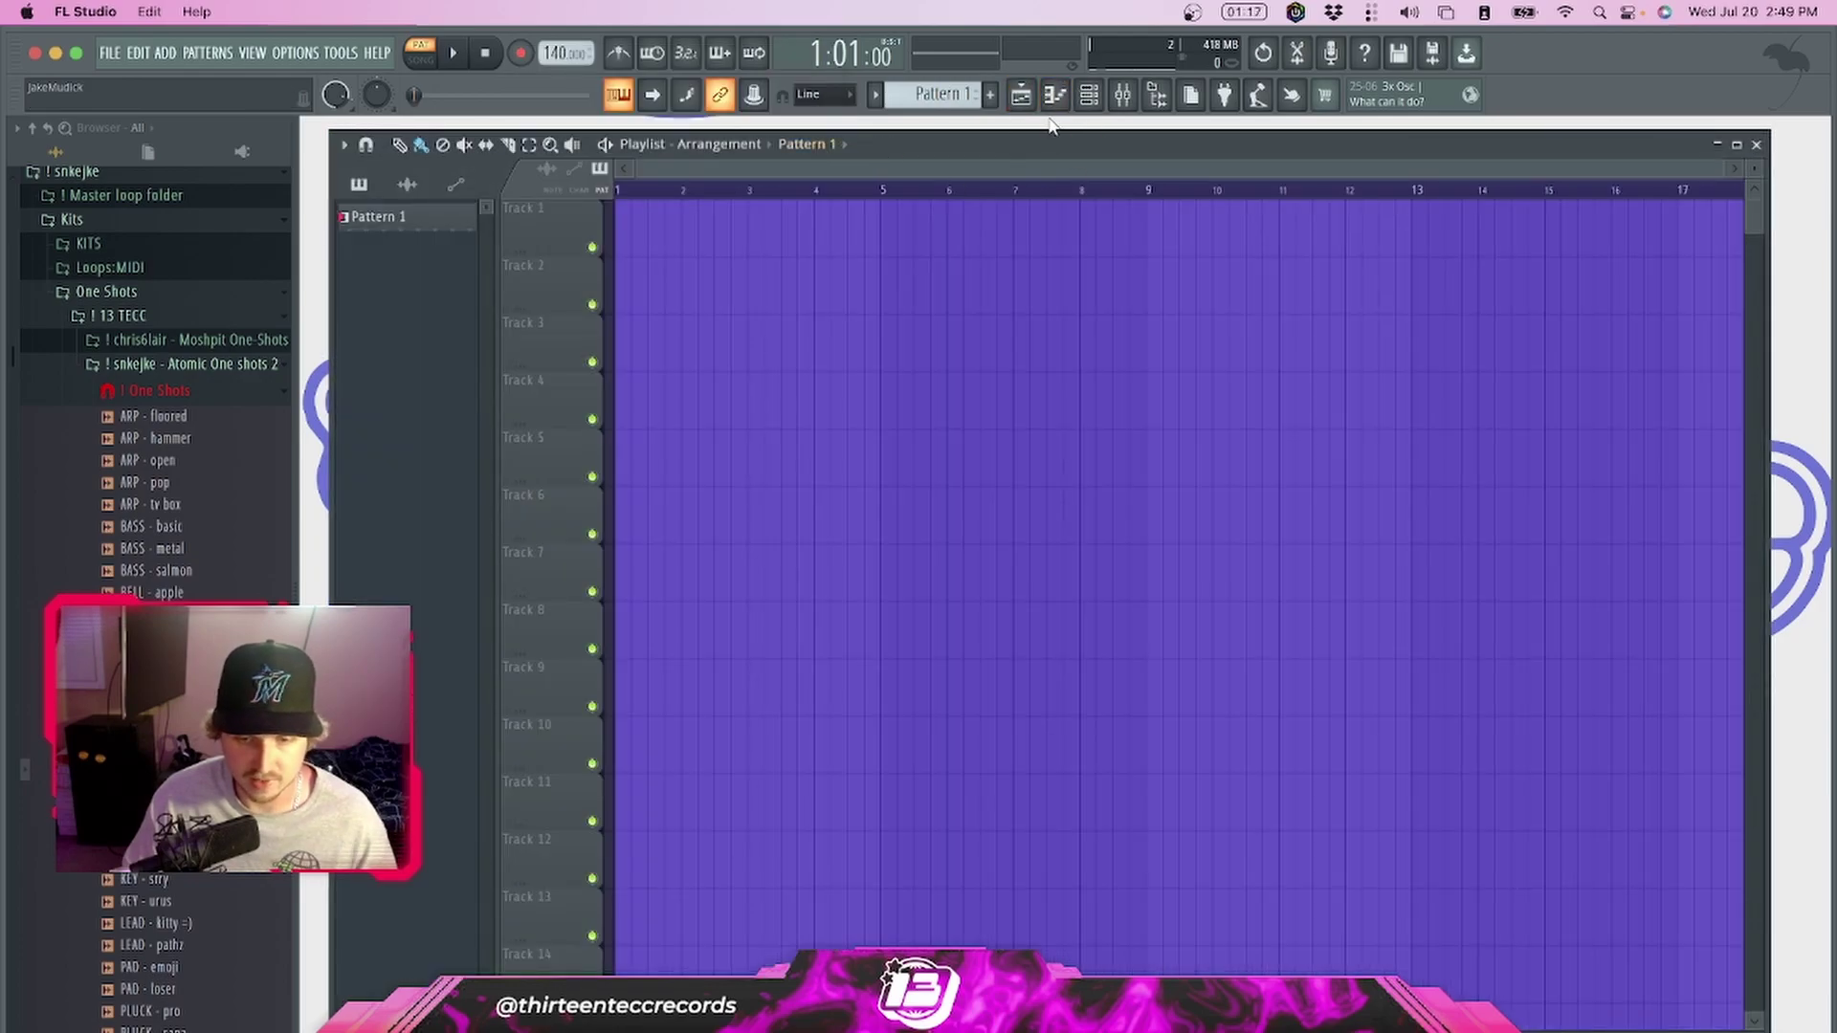
left_click(1034, 101)
left_click(357, 155)
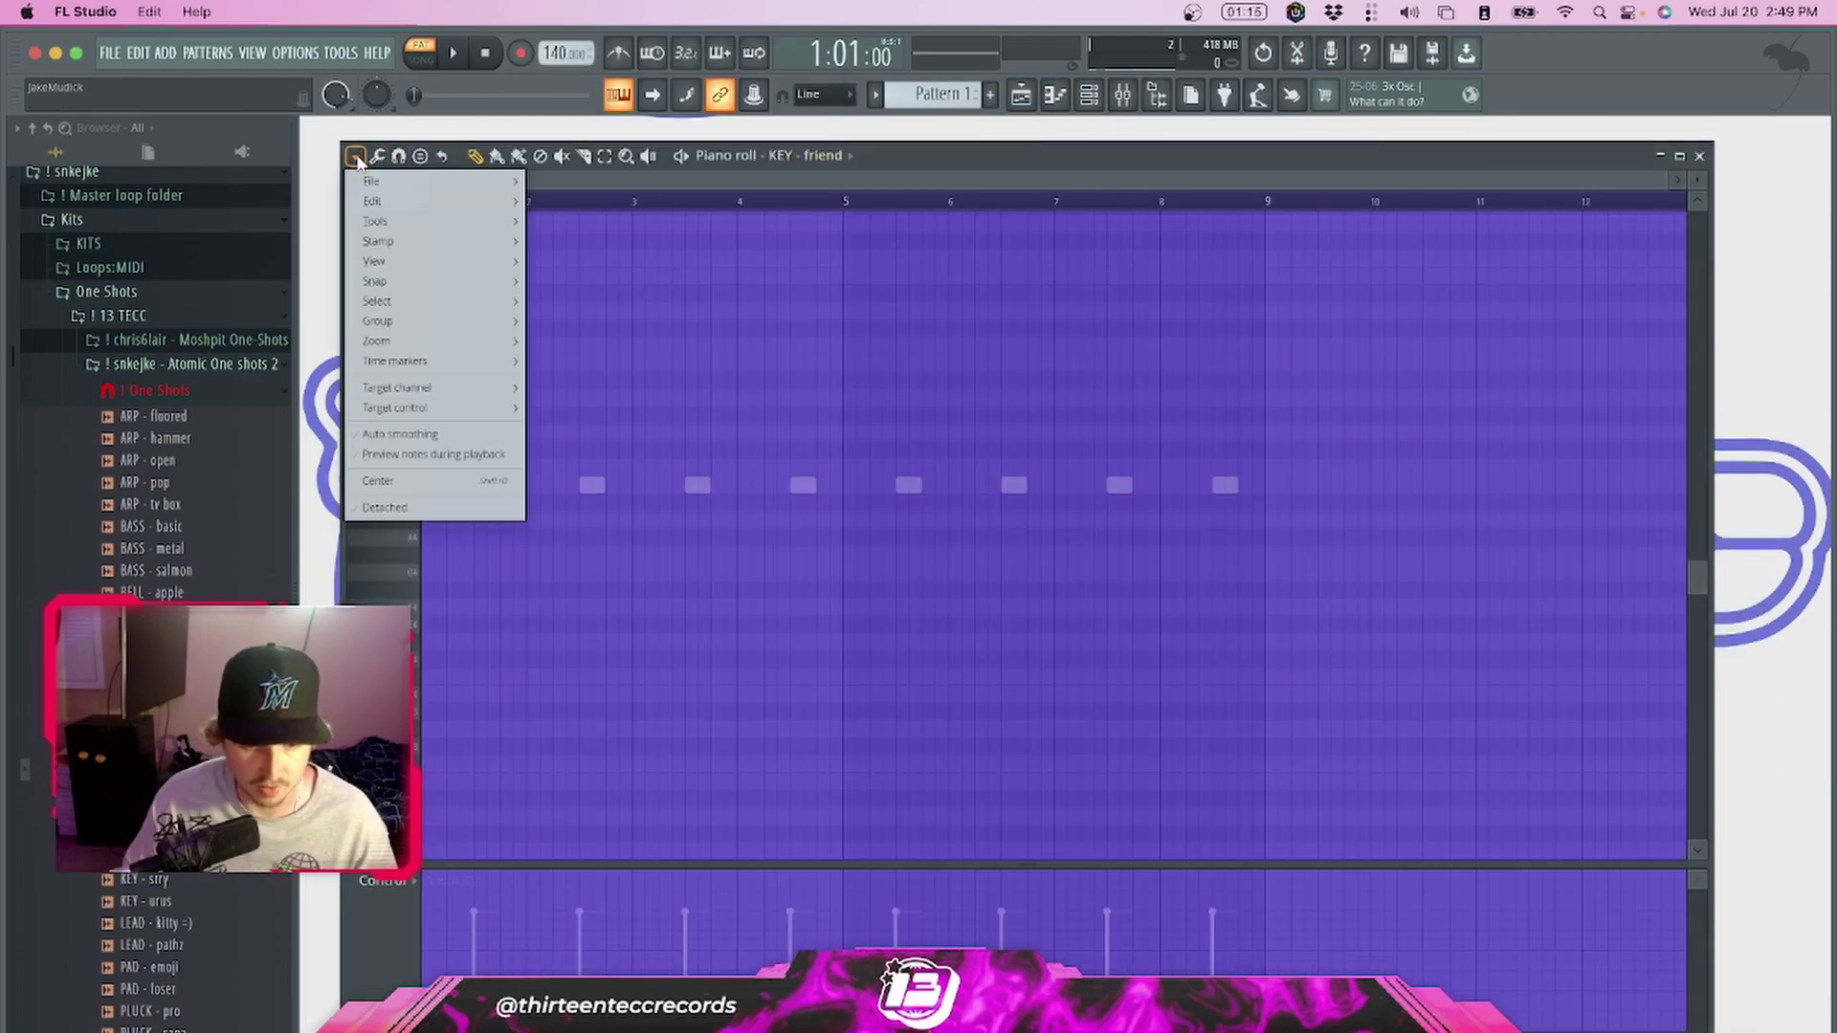
mouse_move(406, 263)
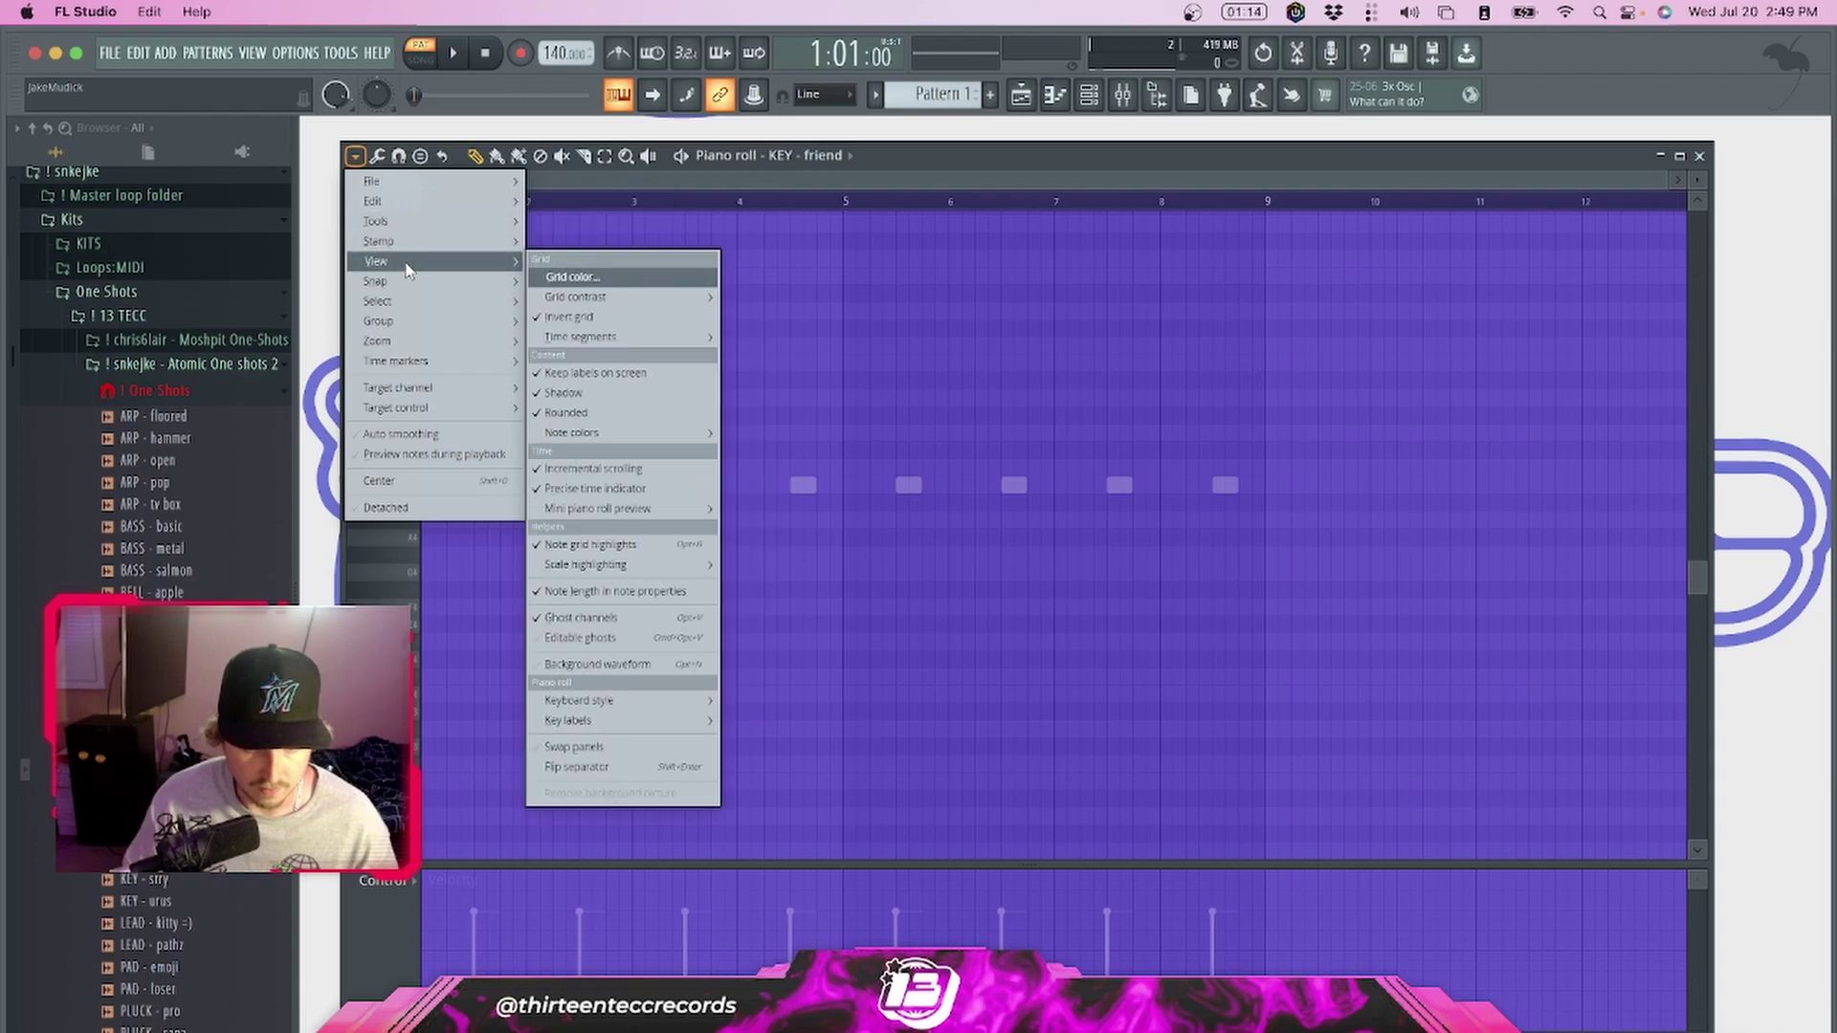
left_click(640, 279)
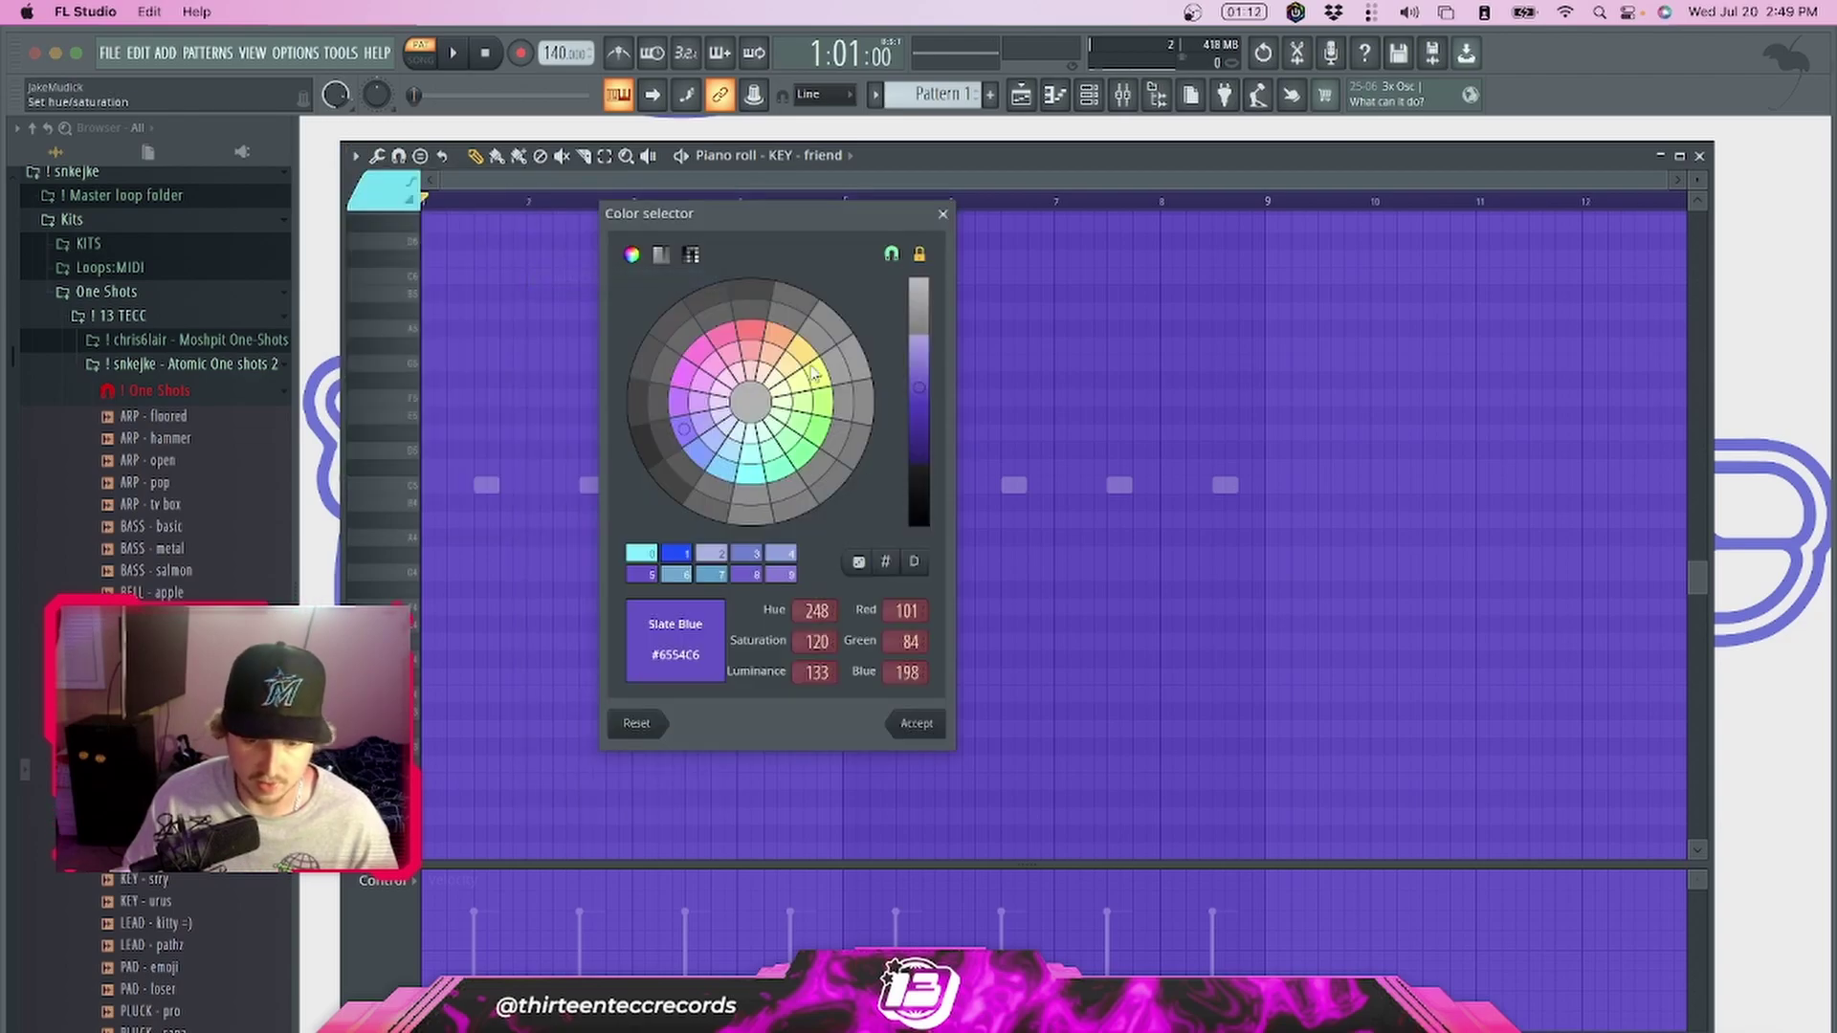
left_click(943, 214)
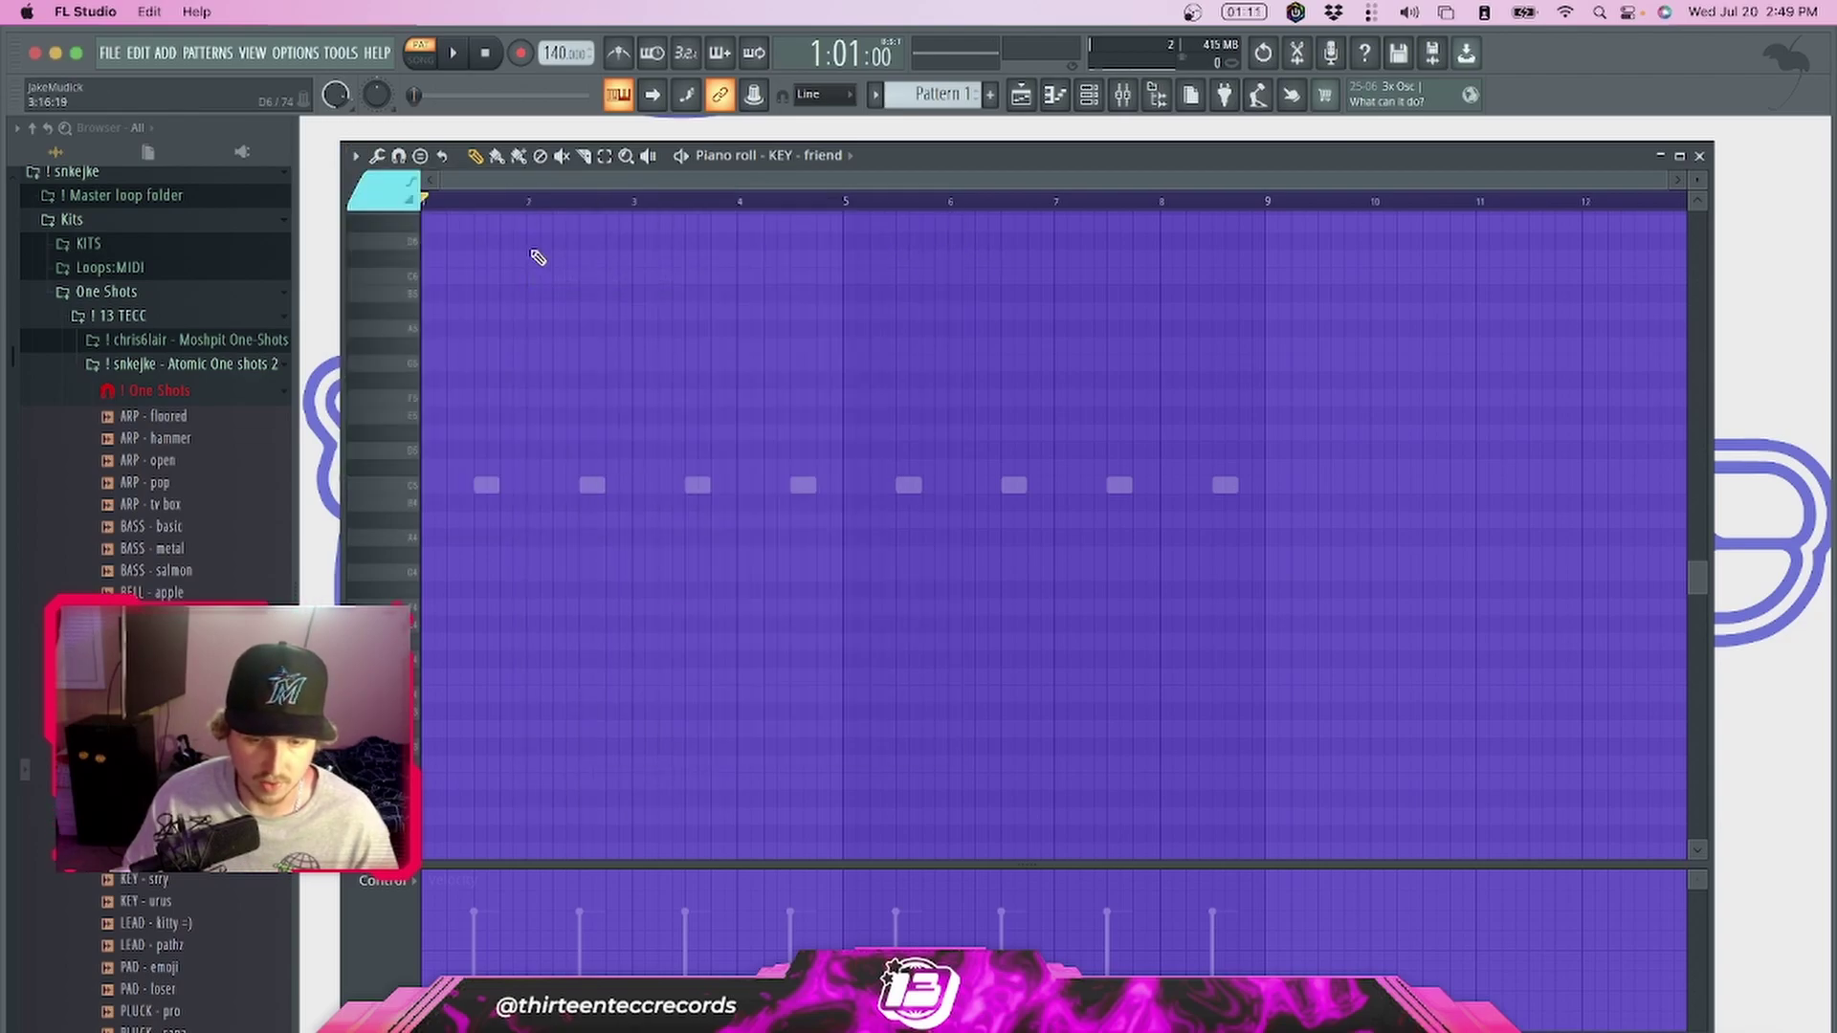
left_click(384, 195)
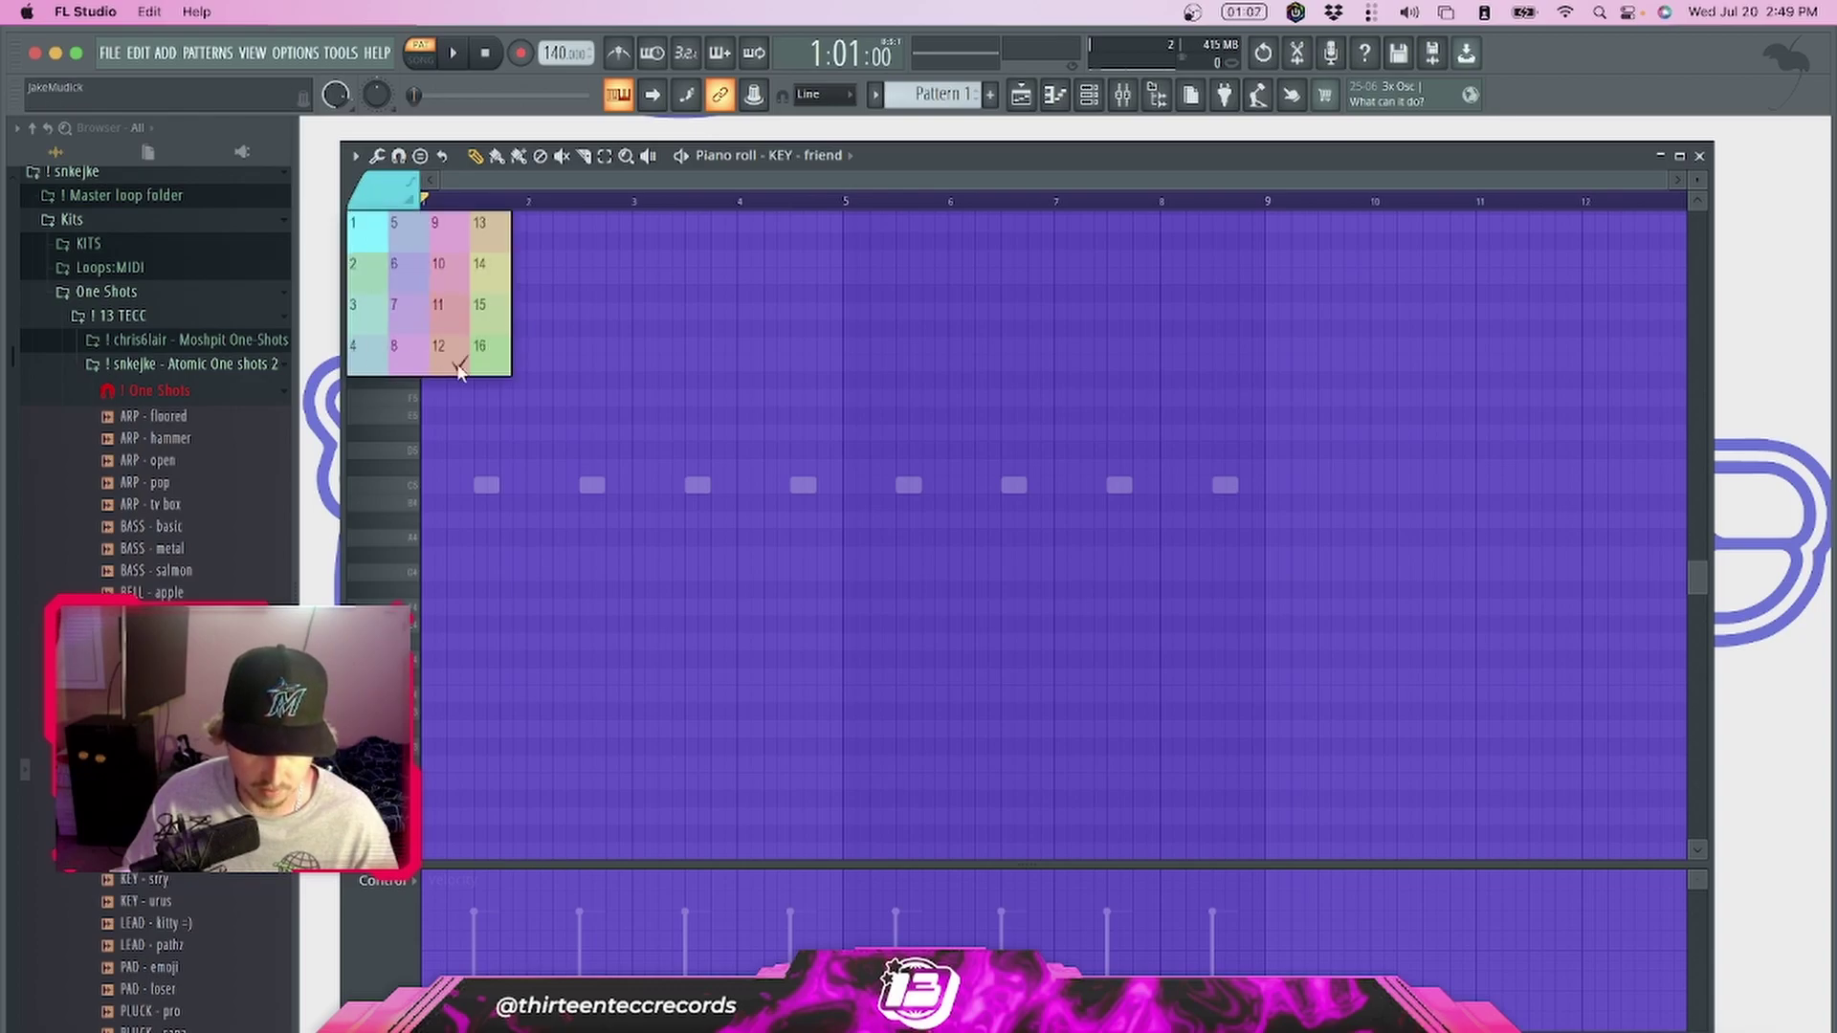
left_click(517, 328)
left_click(355, 156)
mouse_move(383, 261)
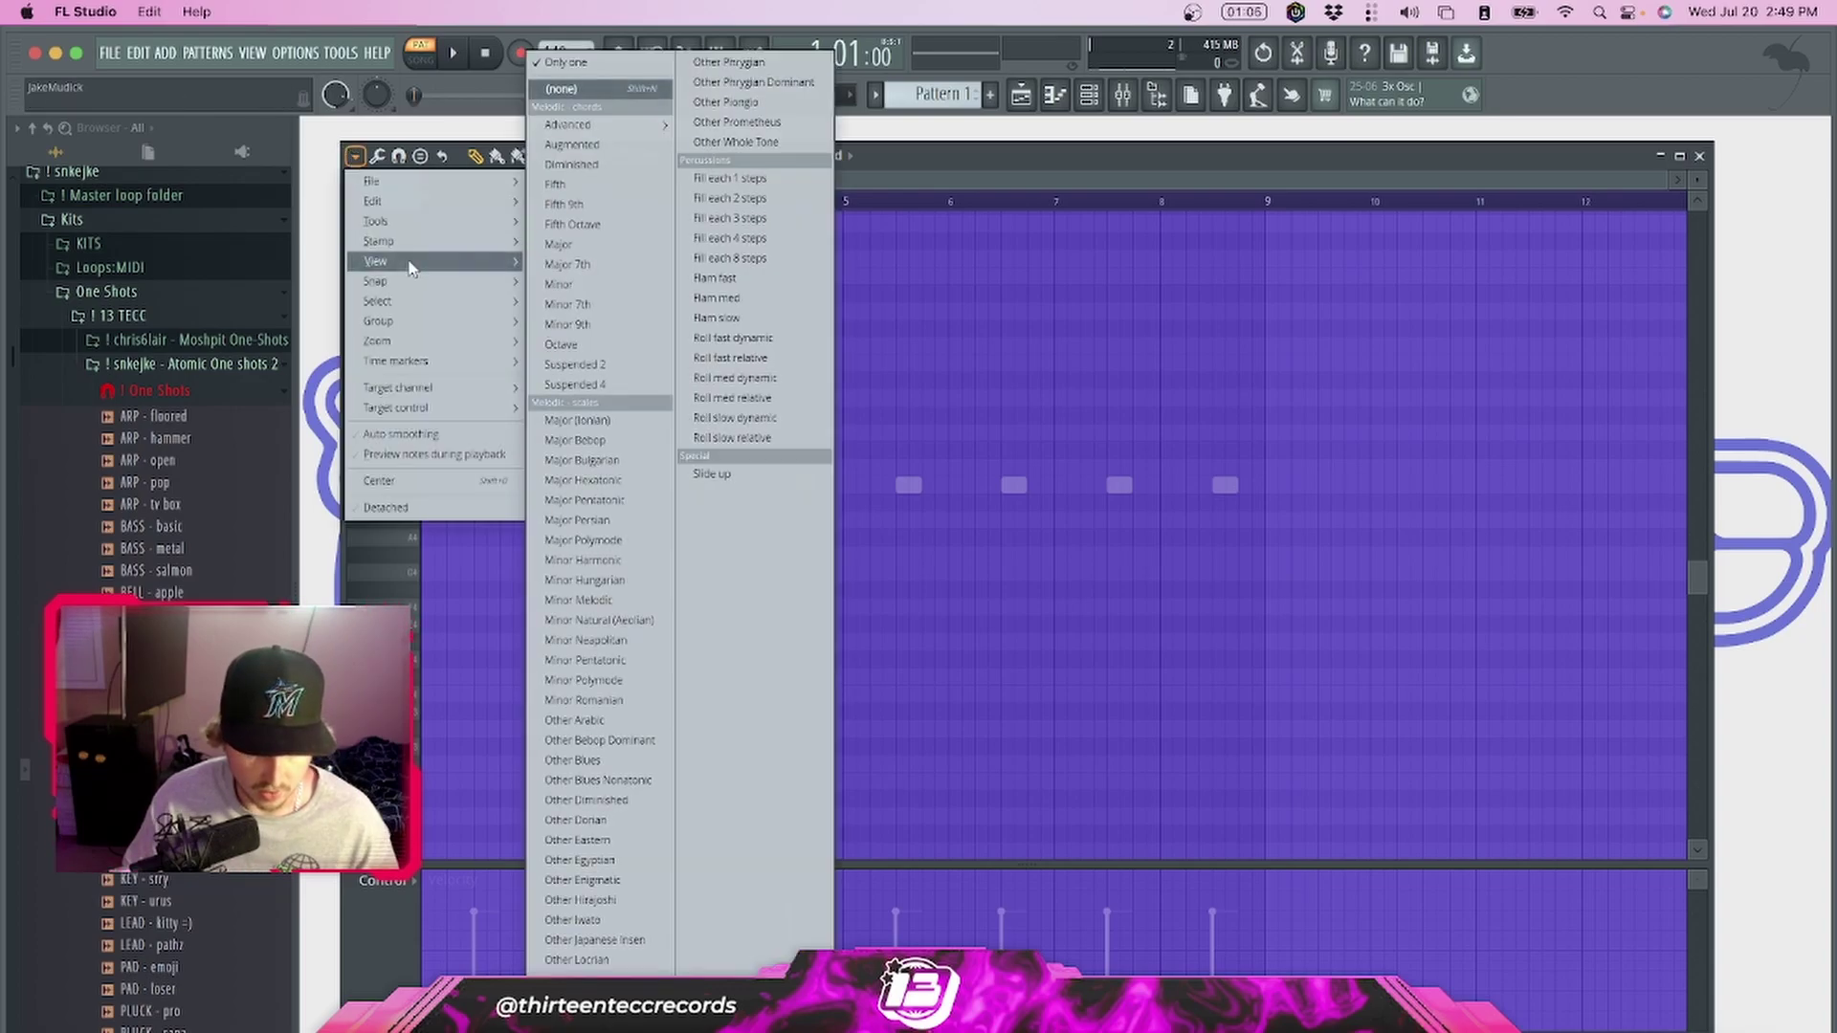
mouse_move(670, 433)
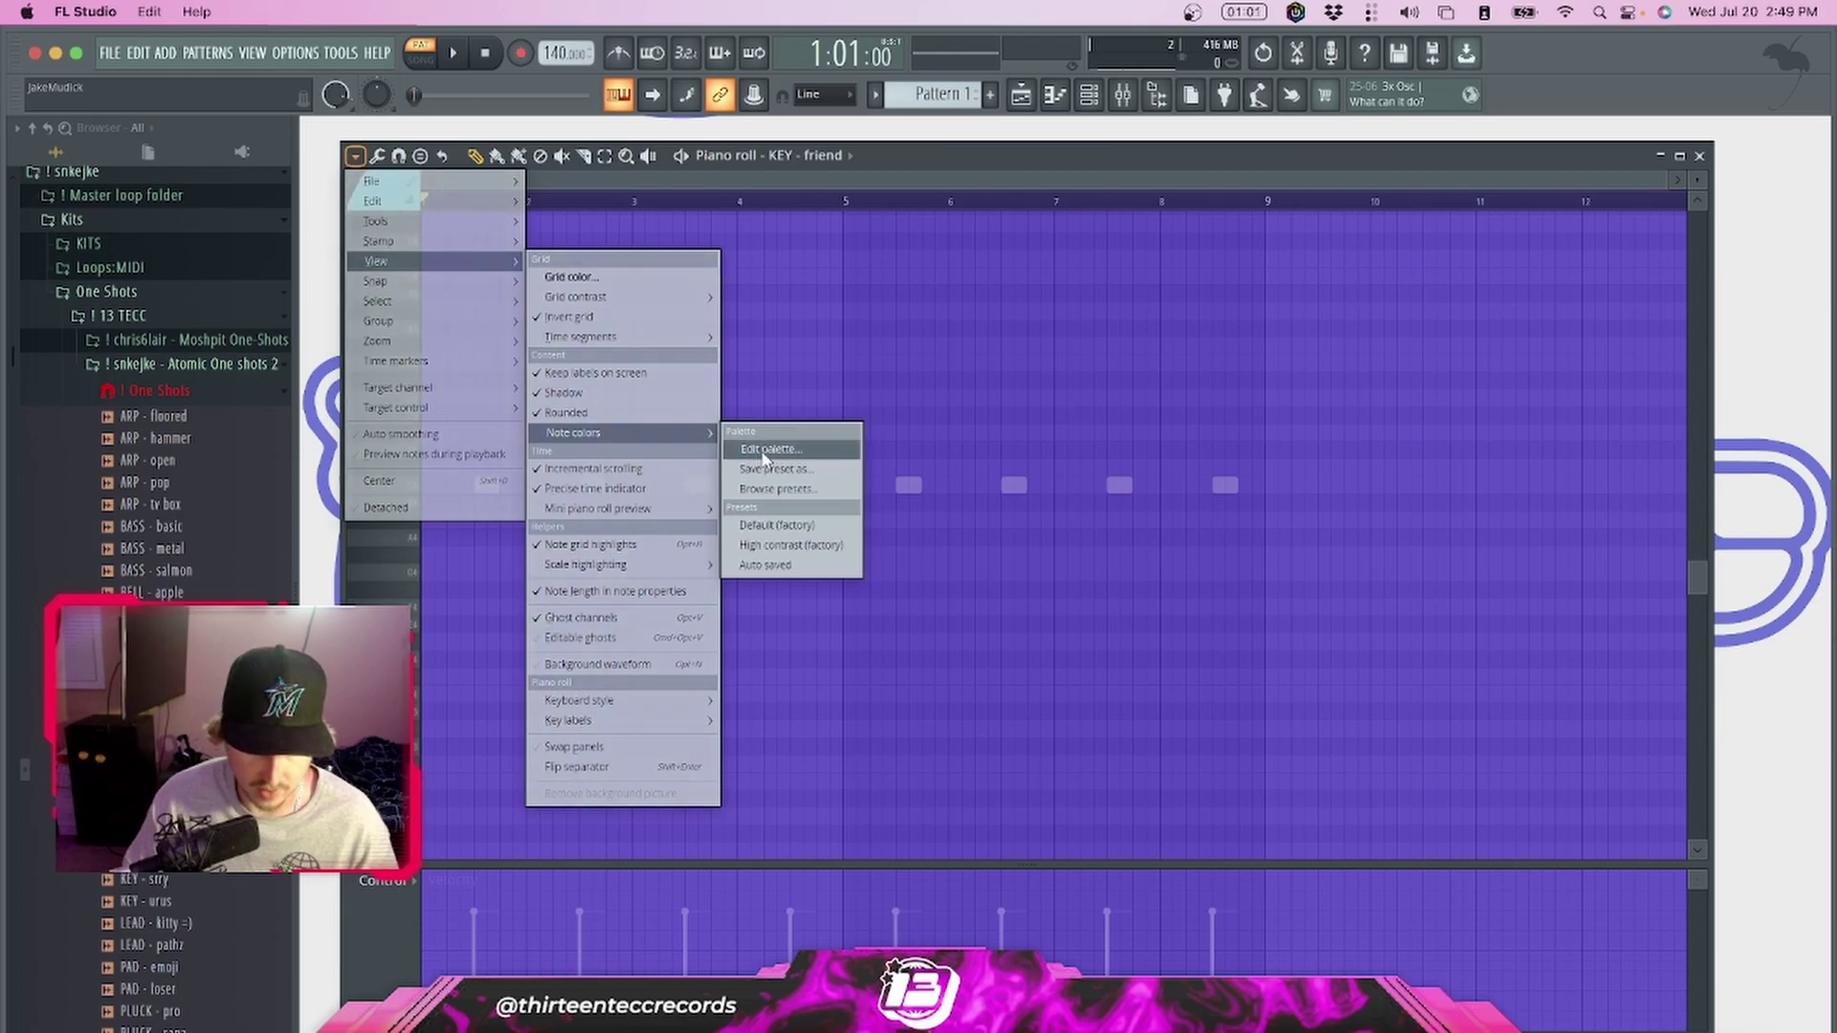
left_click(797, 457)
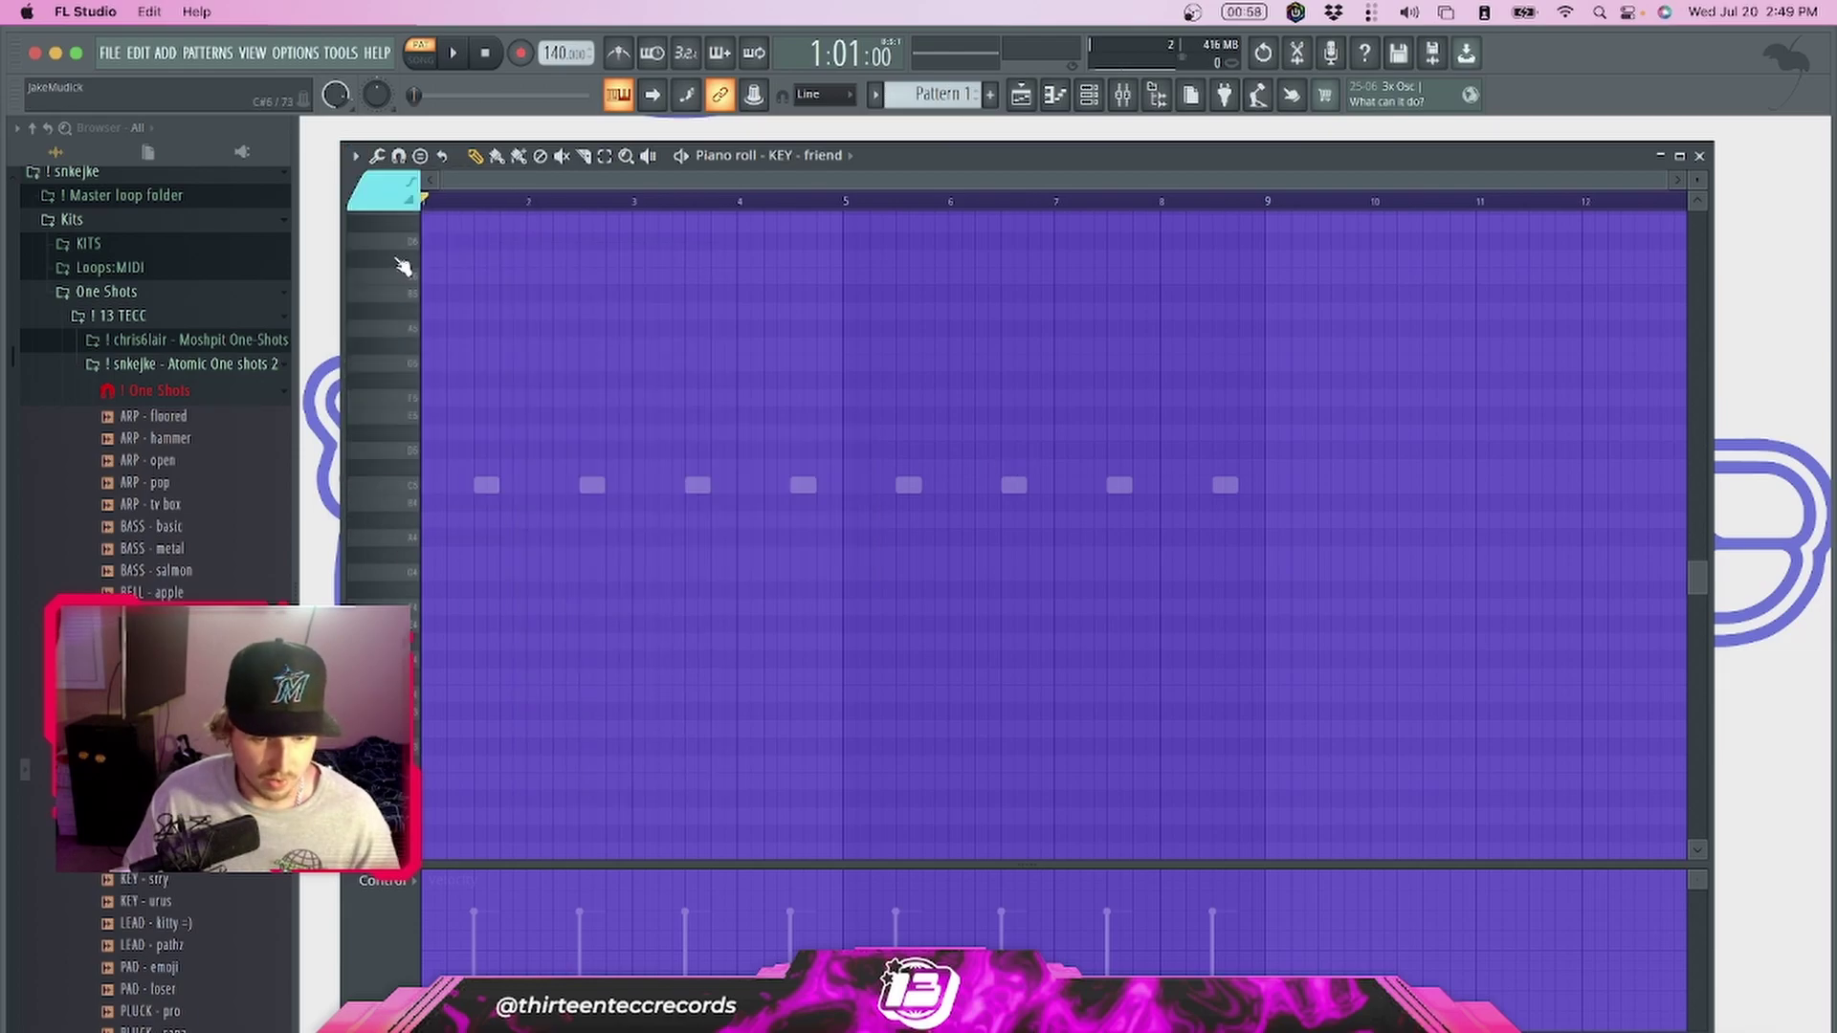
left_click_drag(395, 576, 408, 445)
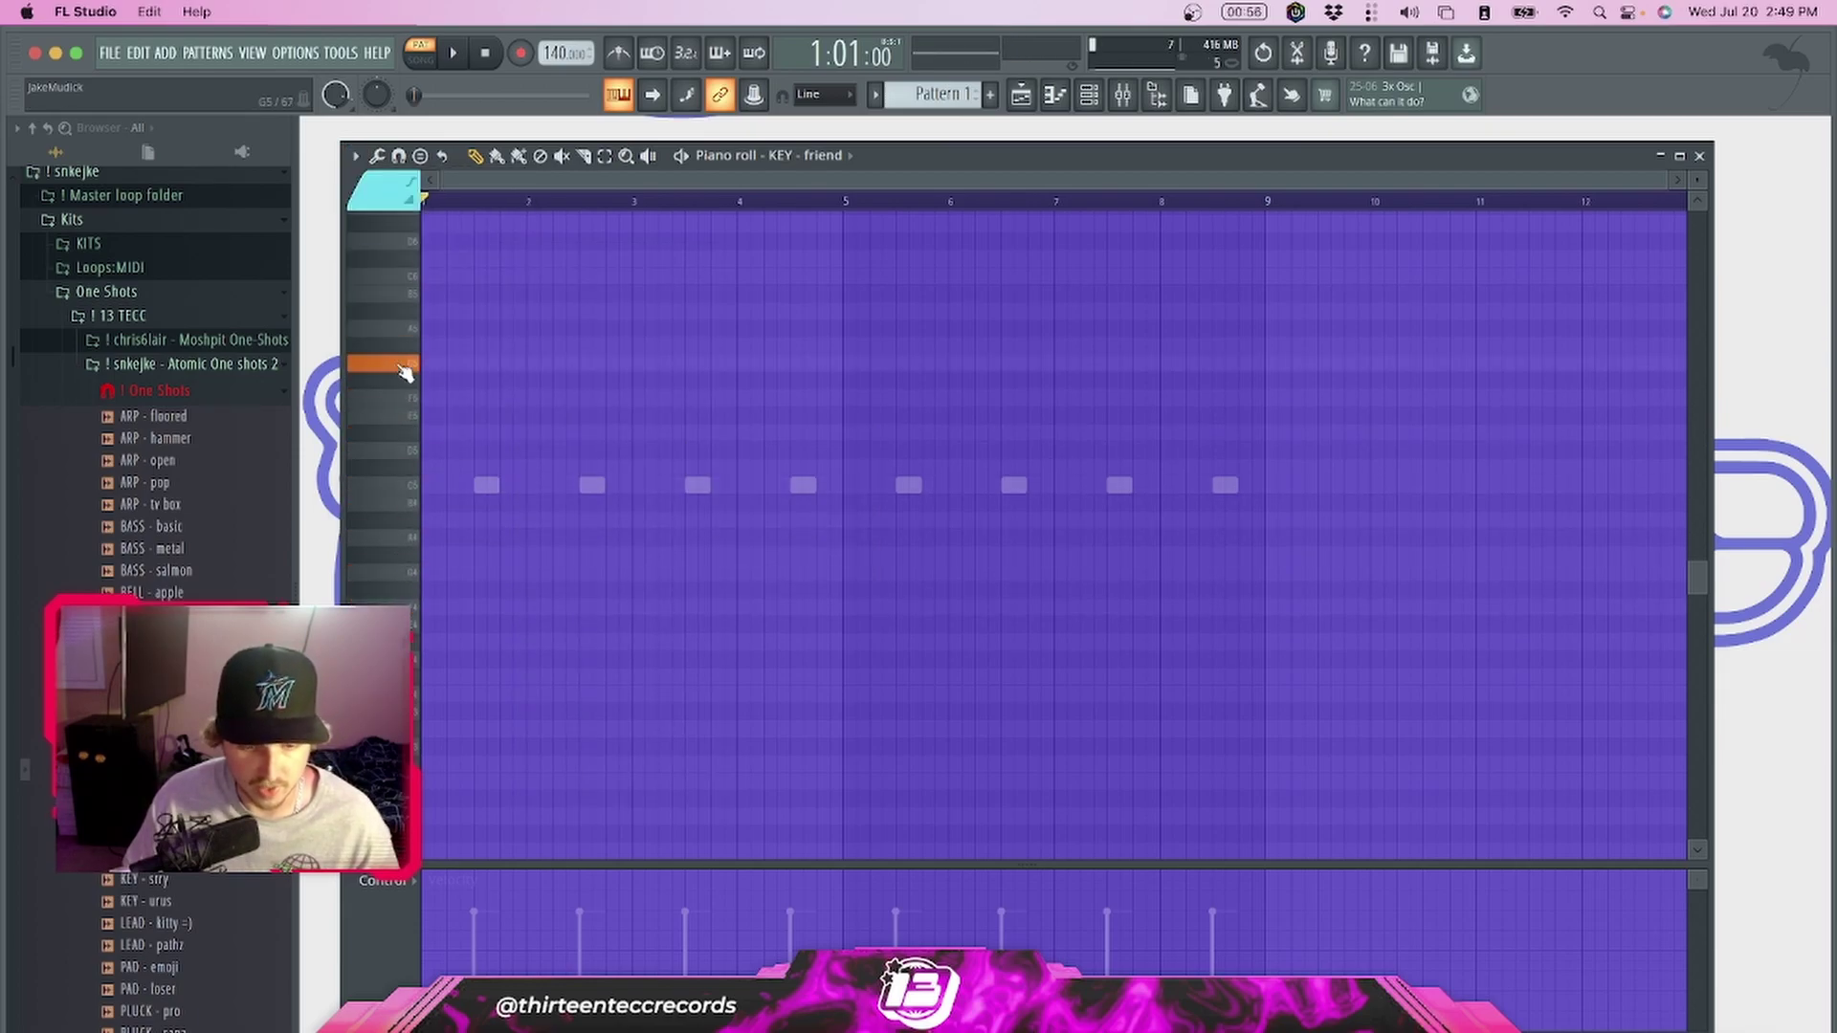
Set the piano roll's key labels to show all notes
left_click(355, 156)
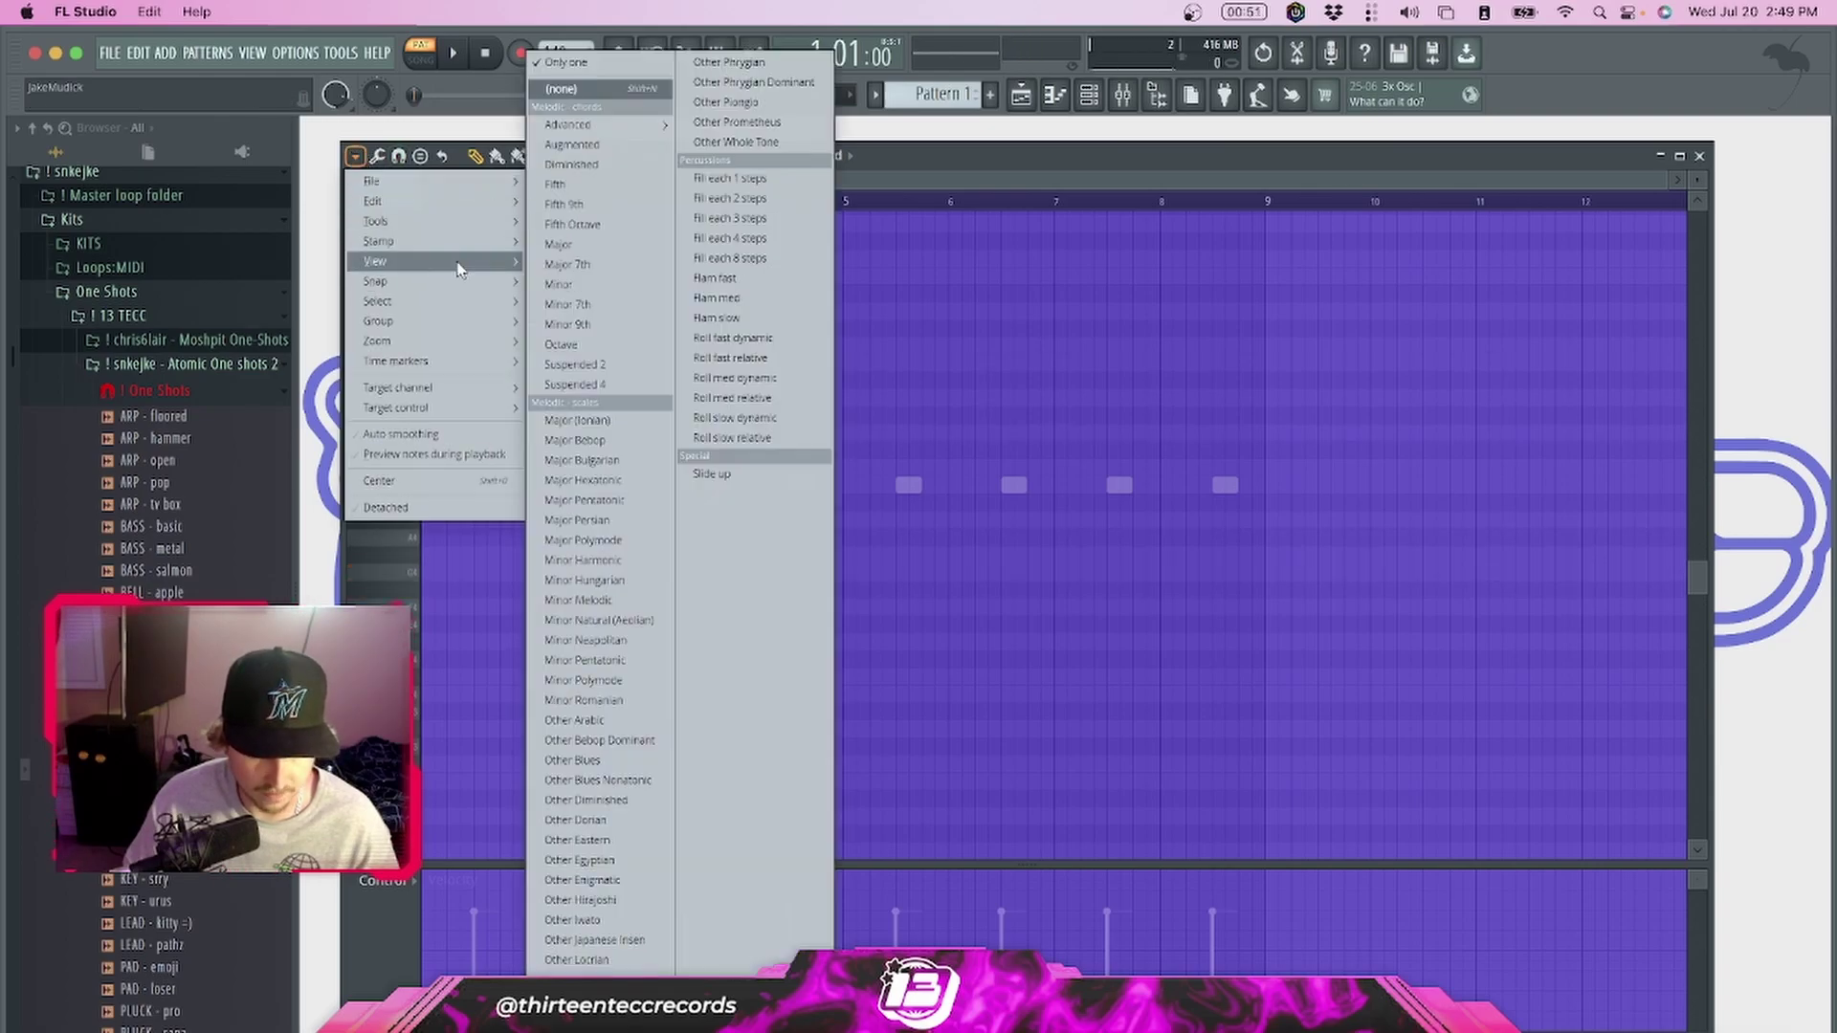
mouse_move(510, 269)
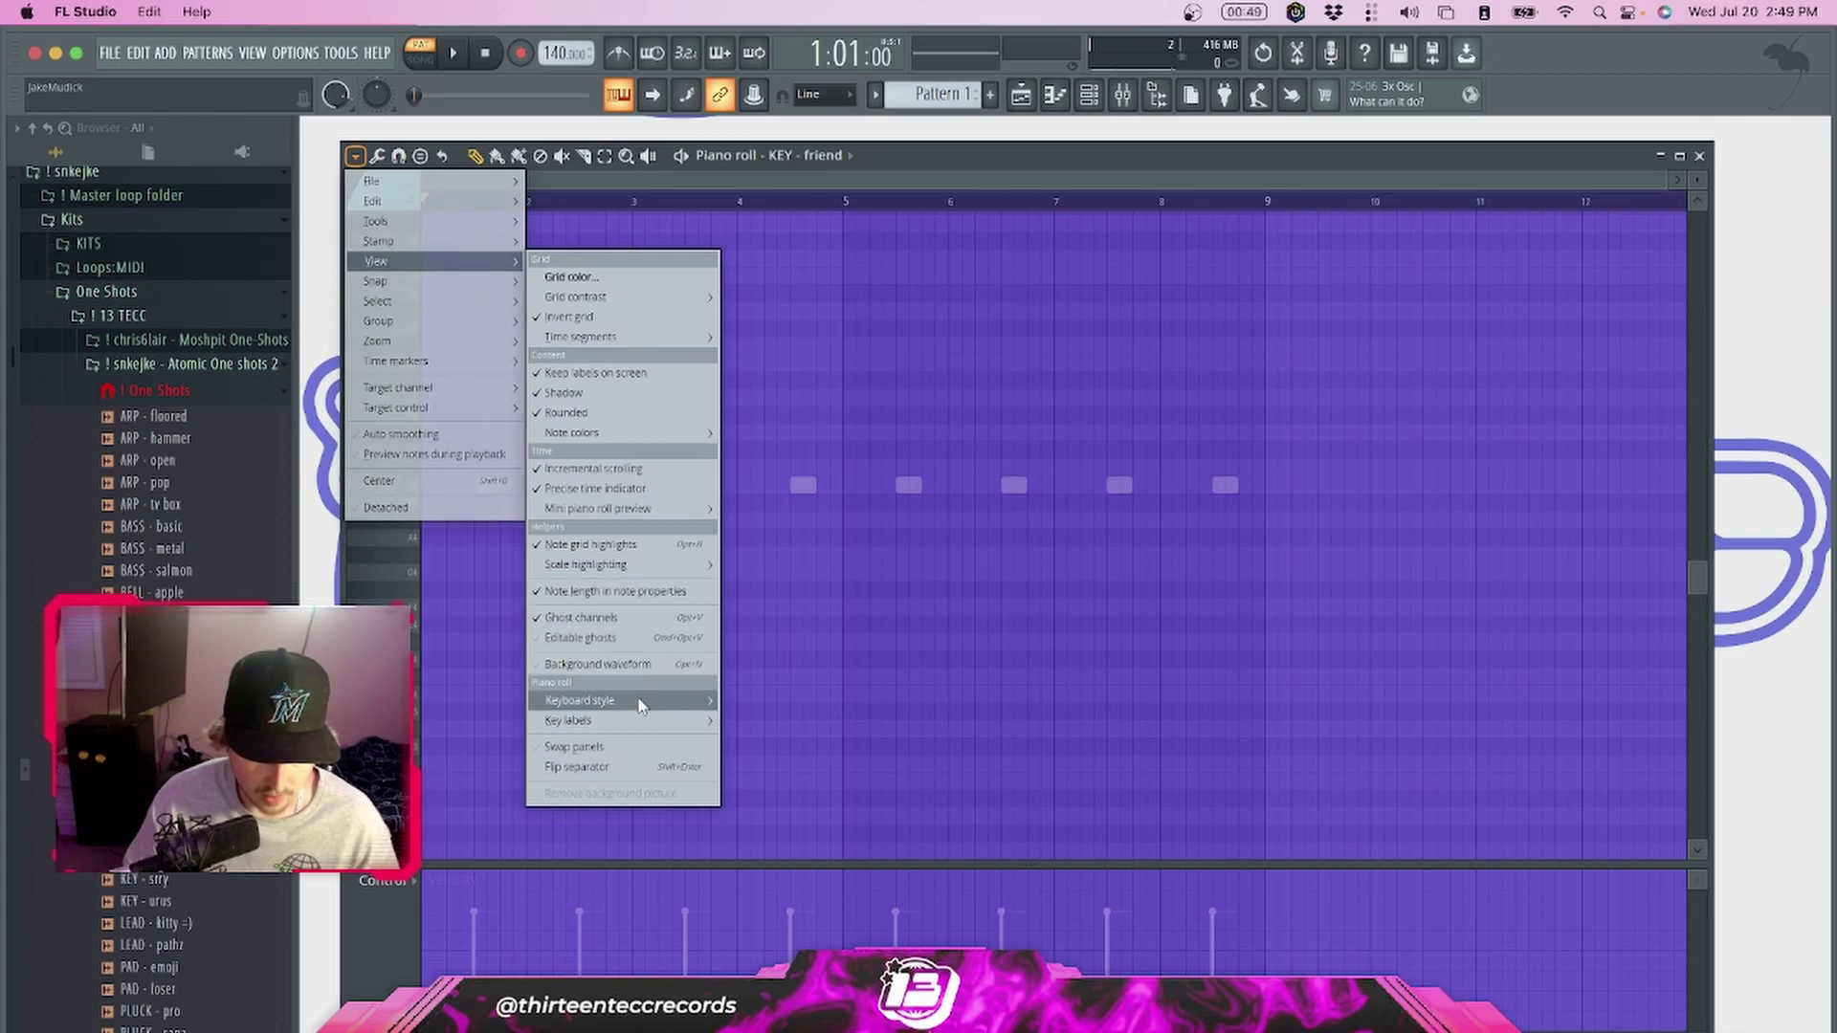
mouse_move(663, 709)
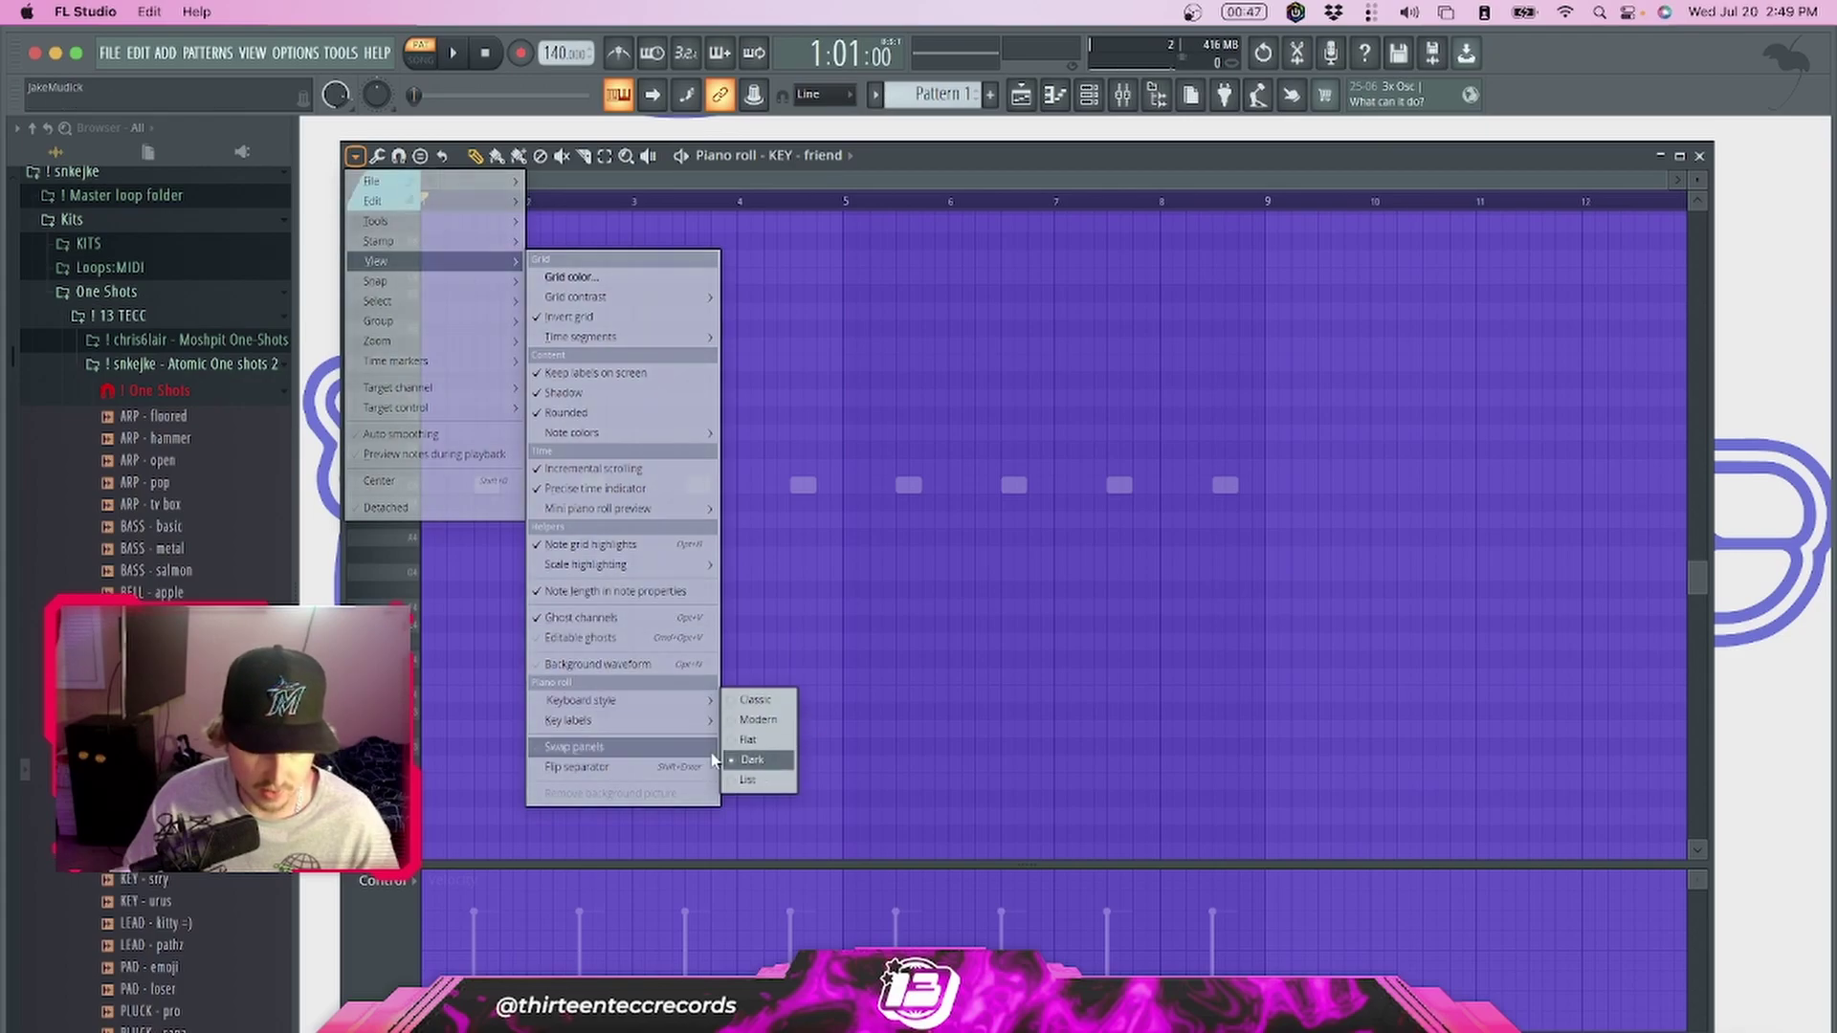
mouse_move(629, 730)
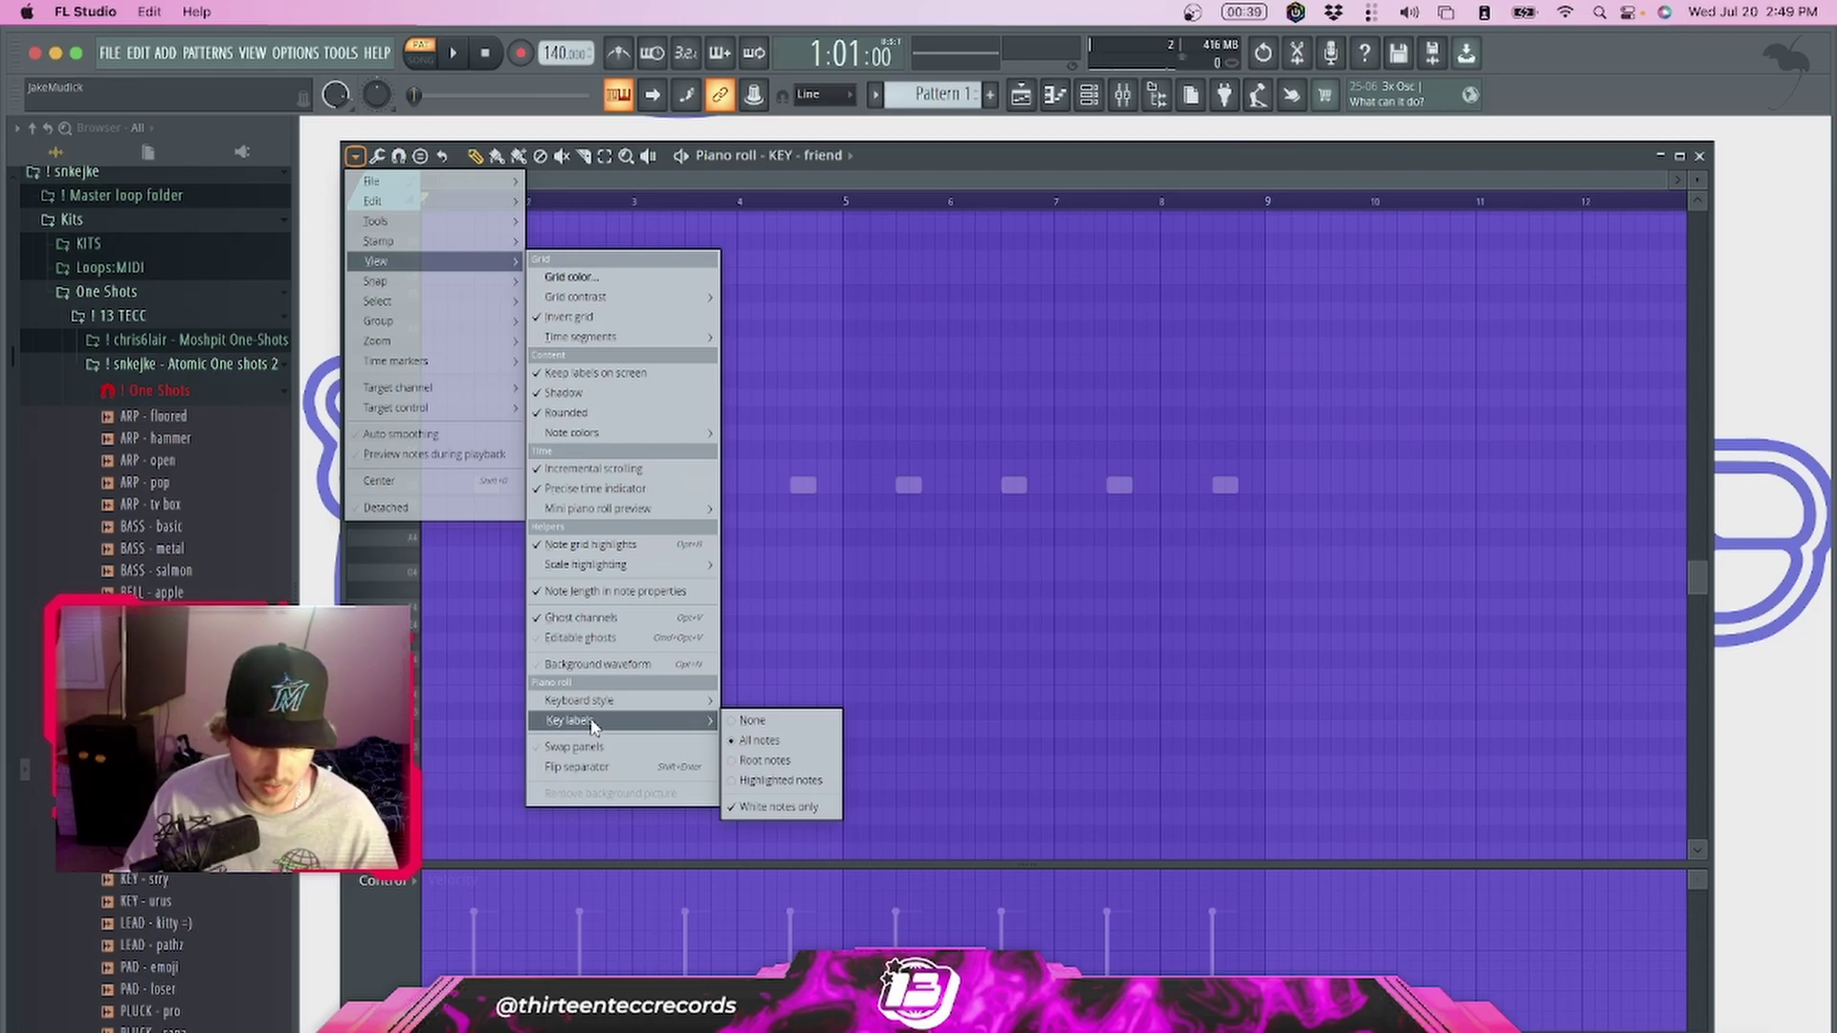
left_click(765, 740)
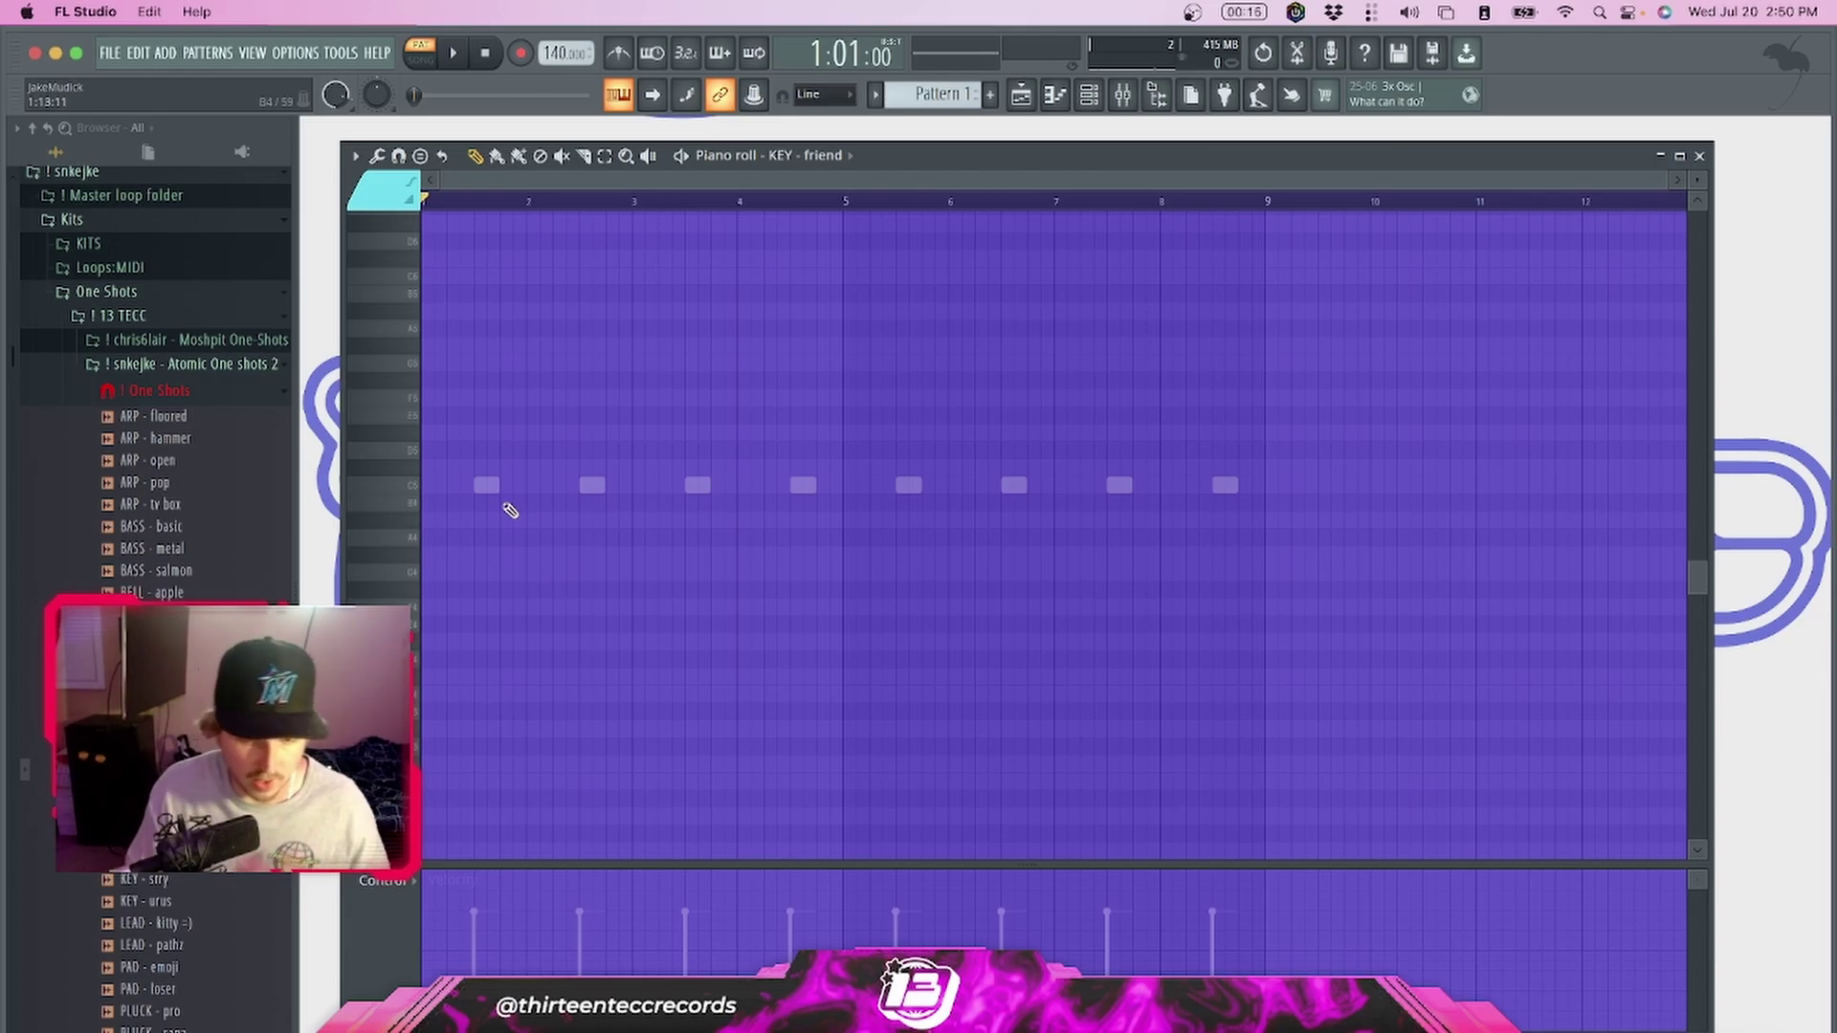
left_click(446, 607)
left_click(434, 537)
left_click(446, 467)
left_click(459, 397)
left_click(450, 378)
right_click(454, 380)
right_click(467, 397)
right_click(453, 467)
right_click(454, 607)
right_click(440, 537)
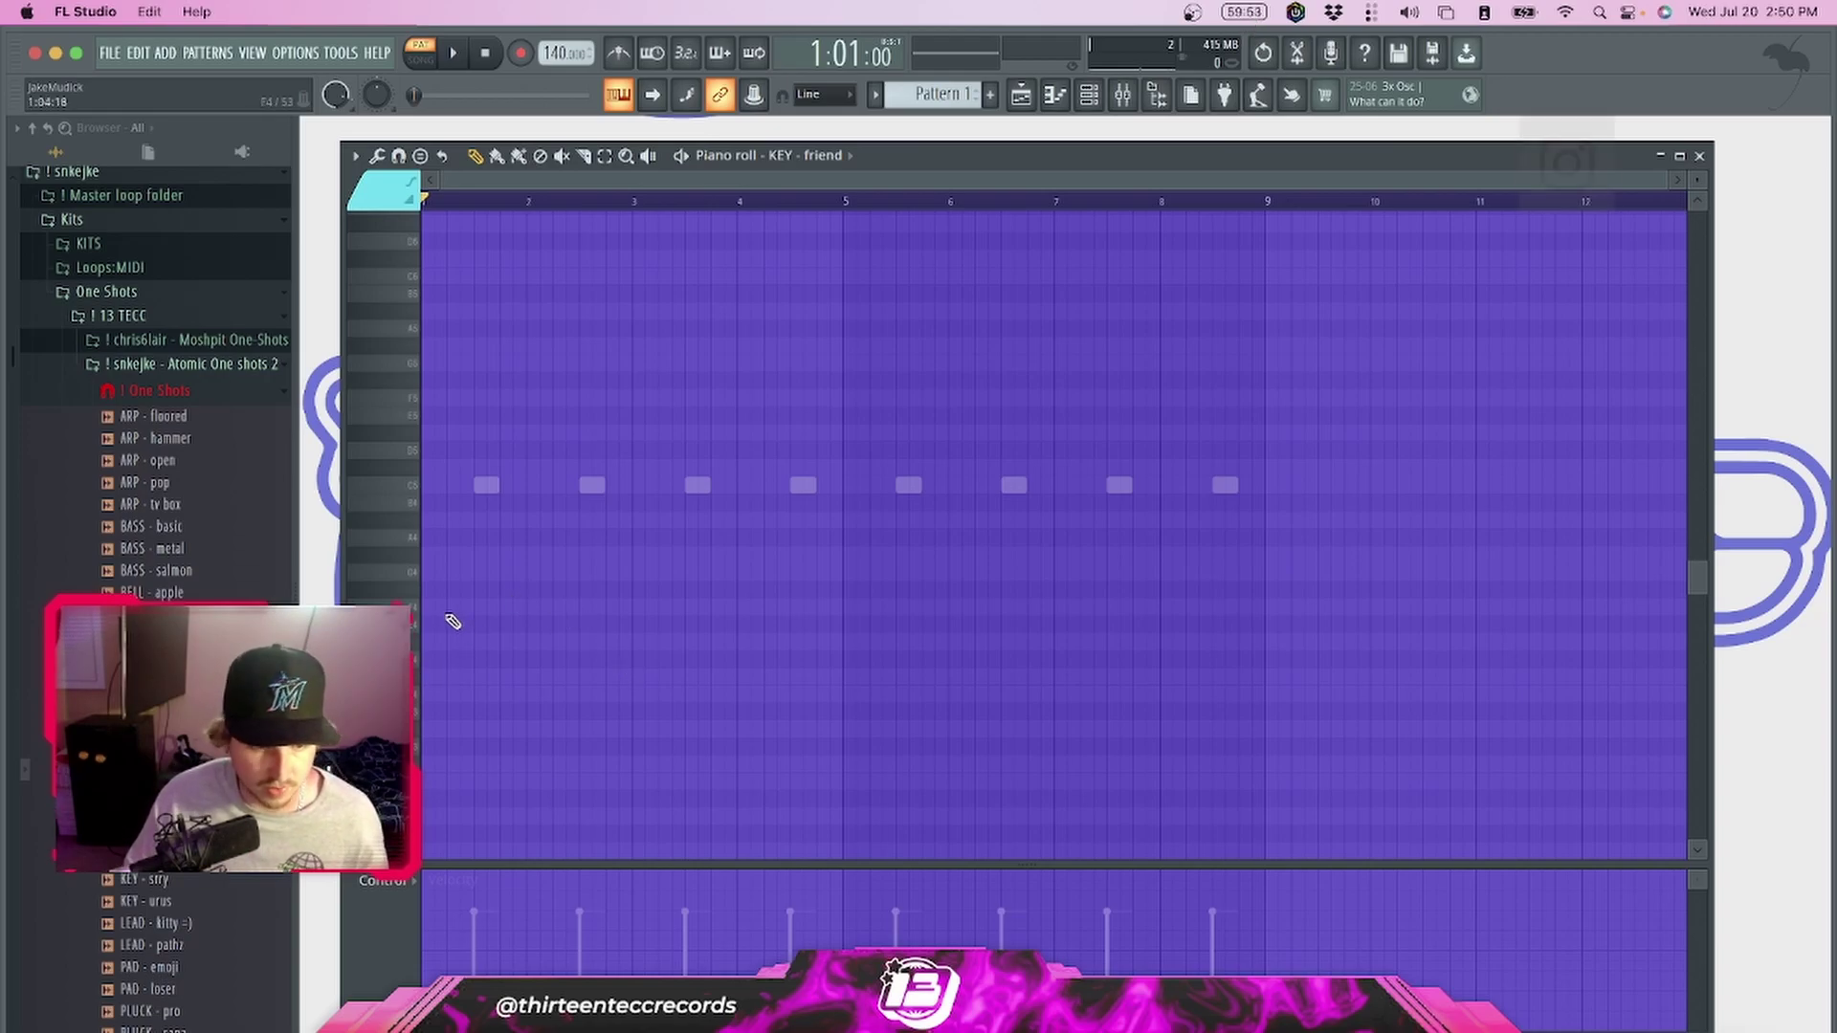
Place F4 and C5 notes at the start of the first bar and try a low D3 note beneath them
left_click_drag(452, 608, 384, 483)
scroll(440, 770, "down", 3)
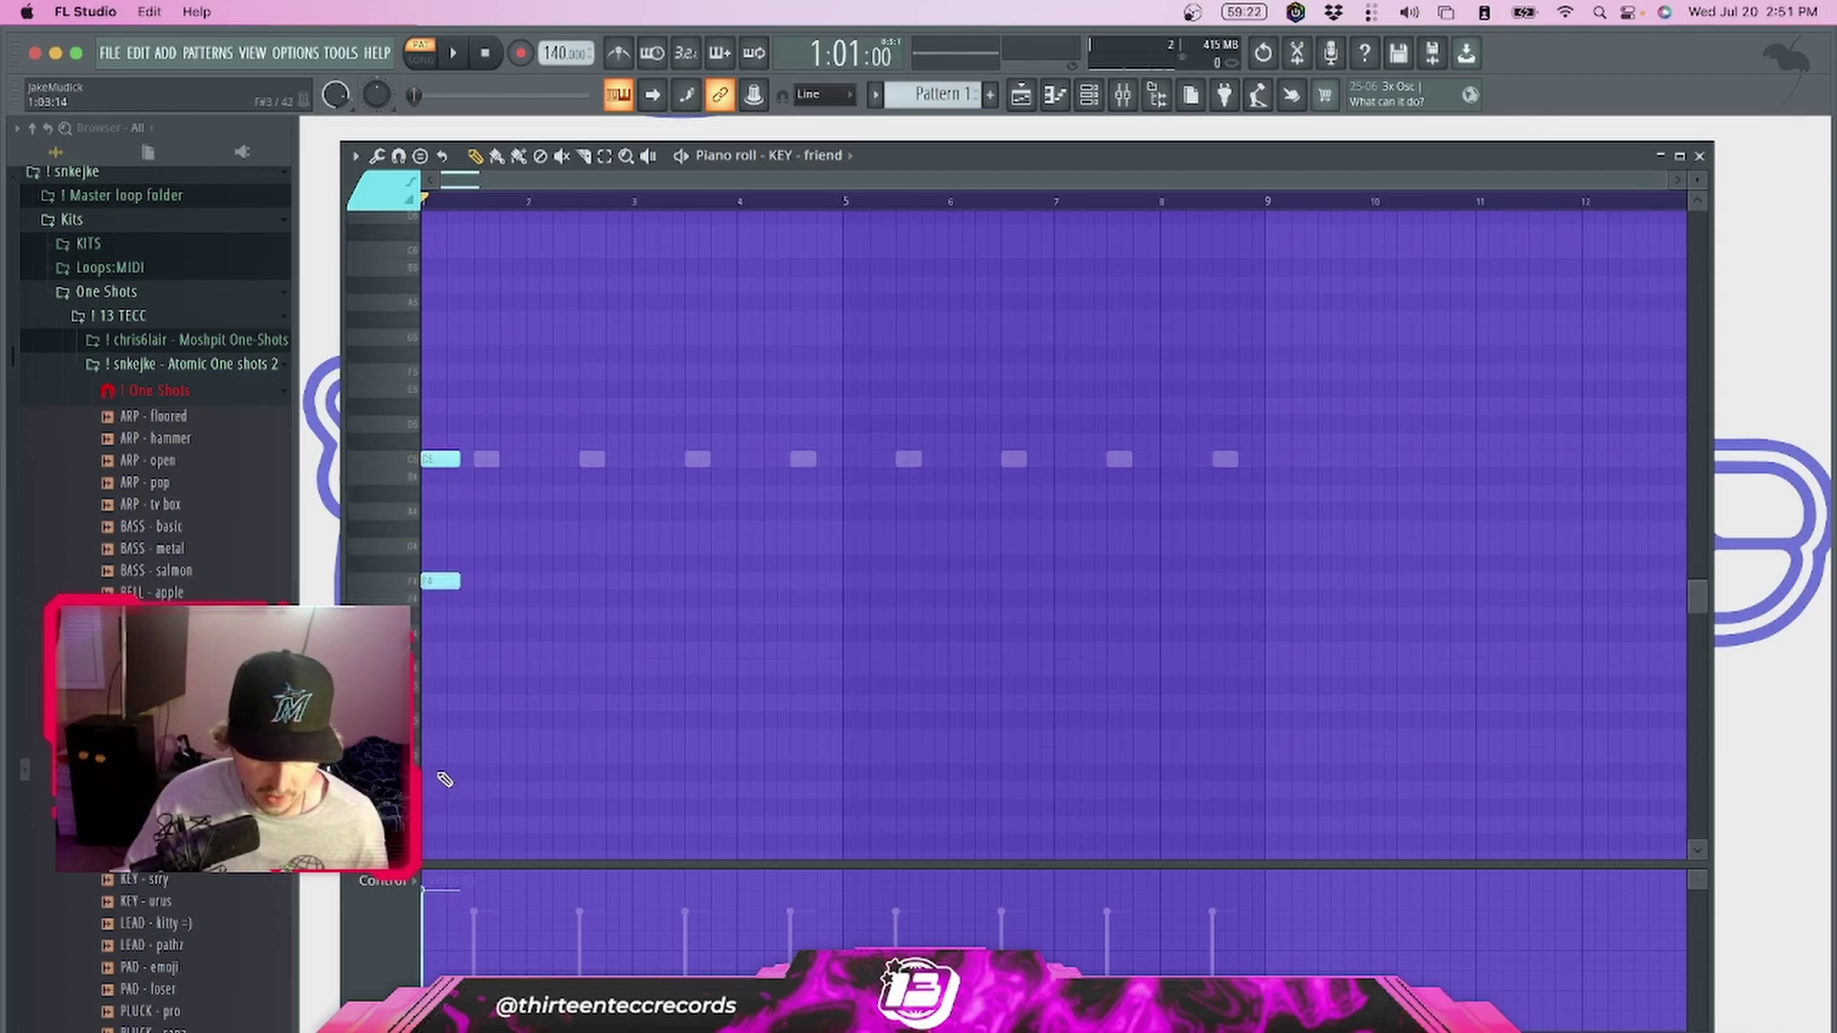
left_click(437, 763)
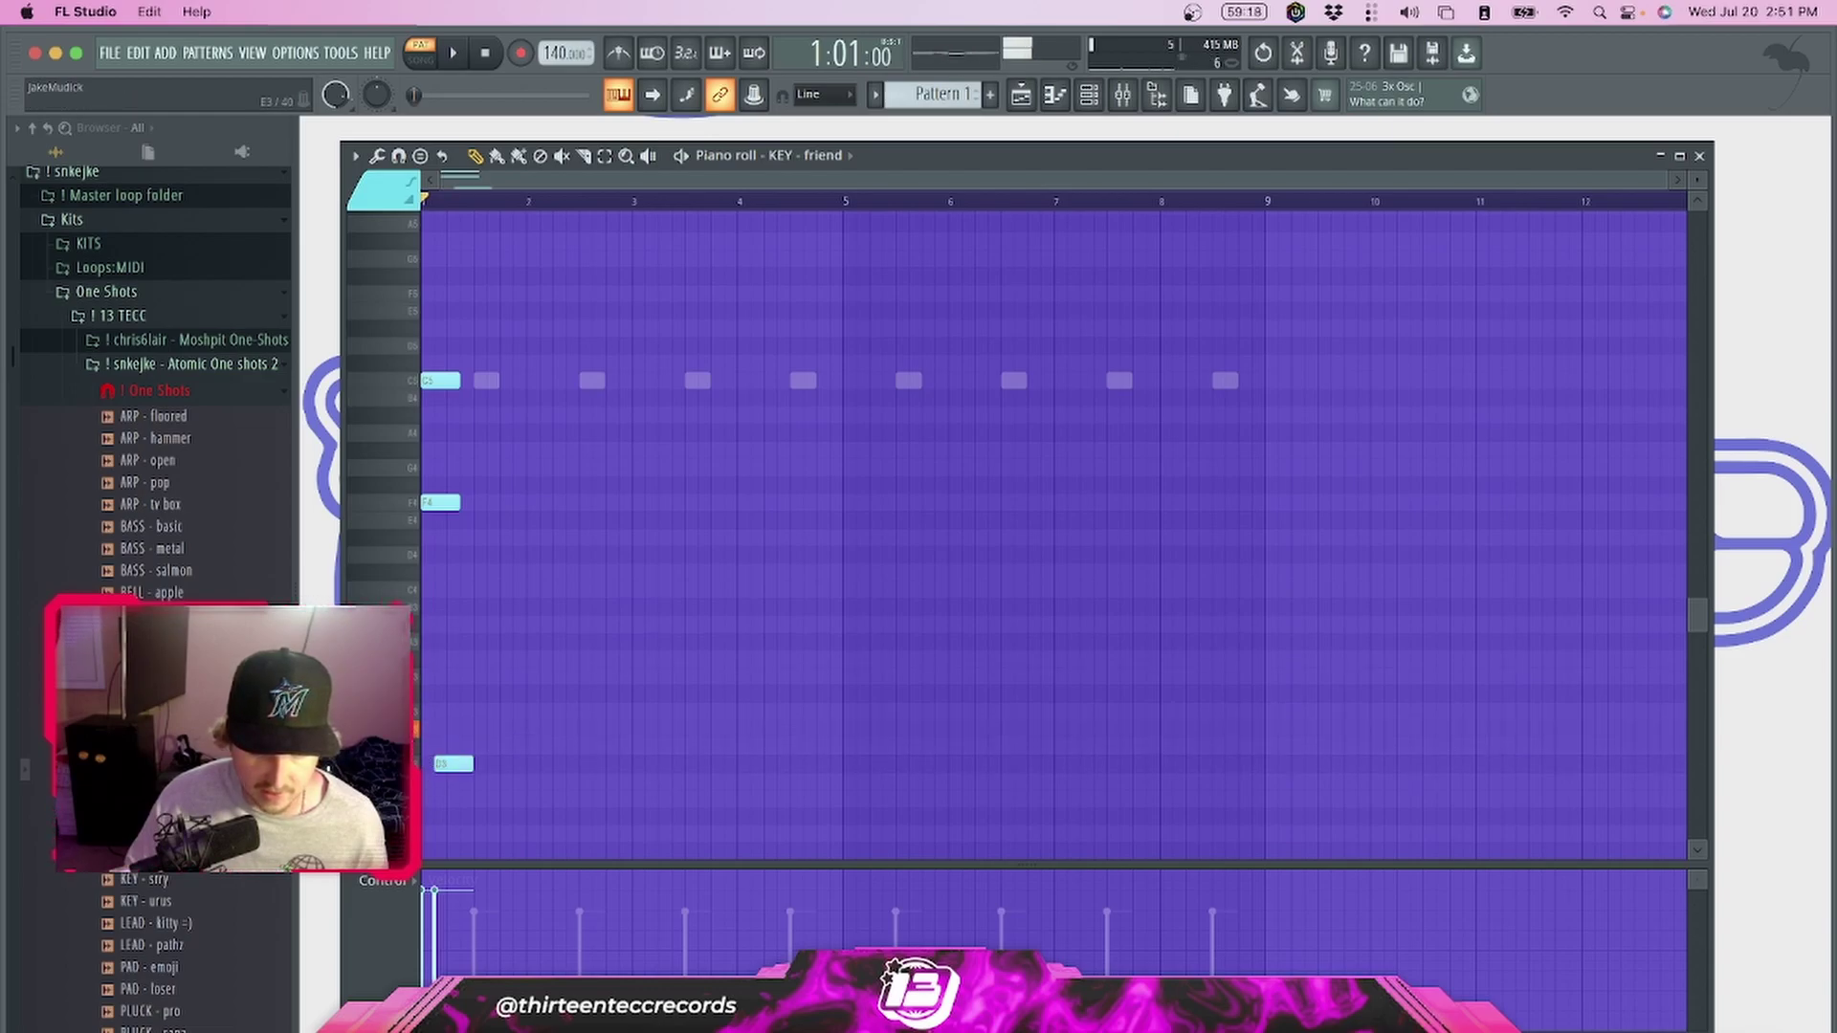
scroll(482, 612, "up", 3)
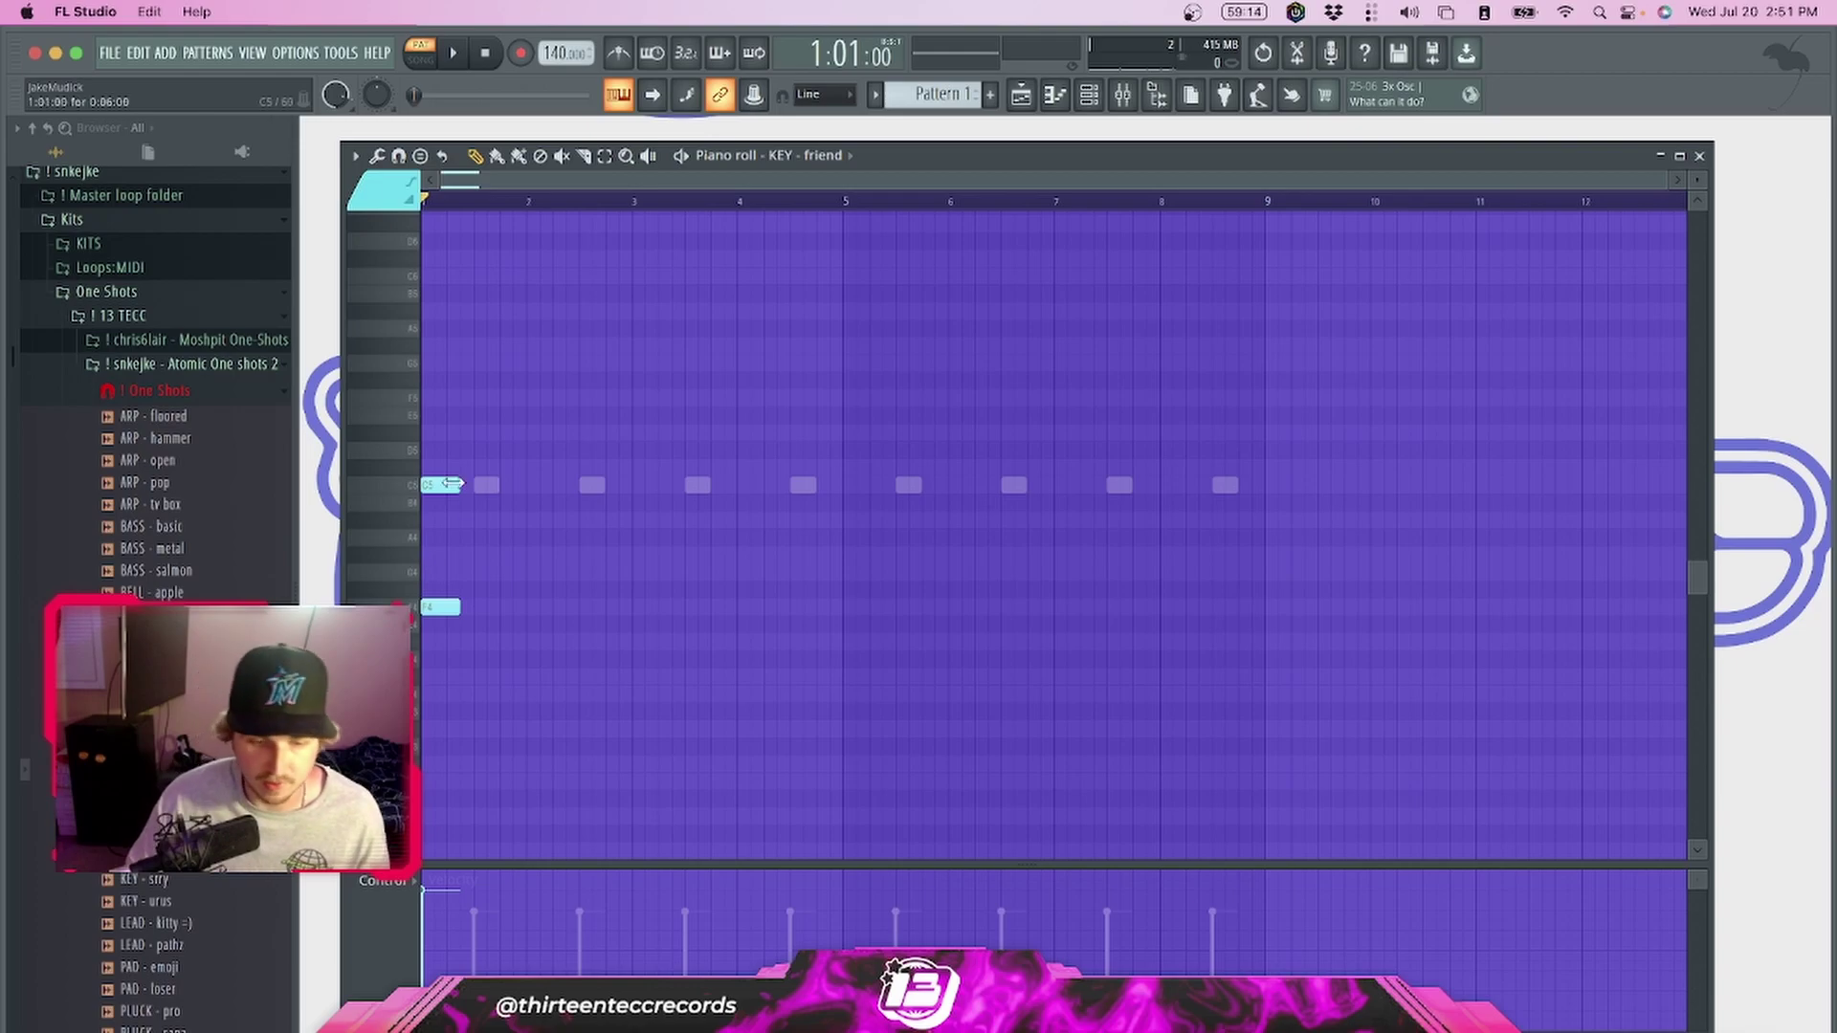
Lower the C5 note to A#4, add an F5 note on top of the chord, and play it back
mouse_move(435, 488)
left_mouse_down()
mouse_move(438, 595)
mouse_move(438, 521)
left_mouse_up()
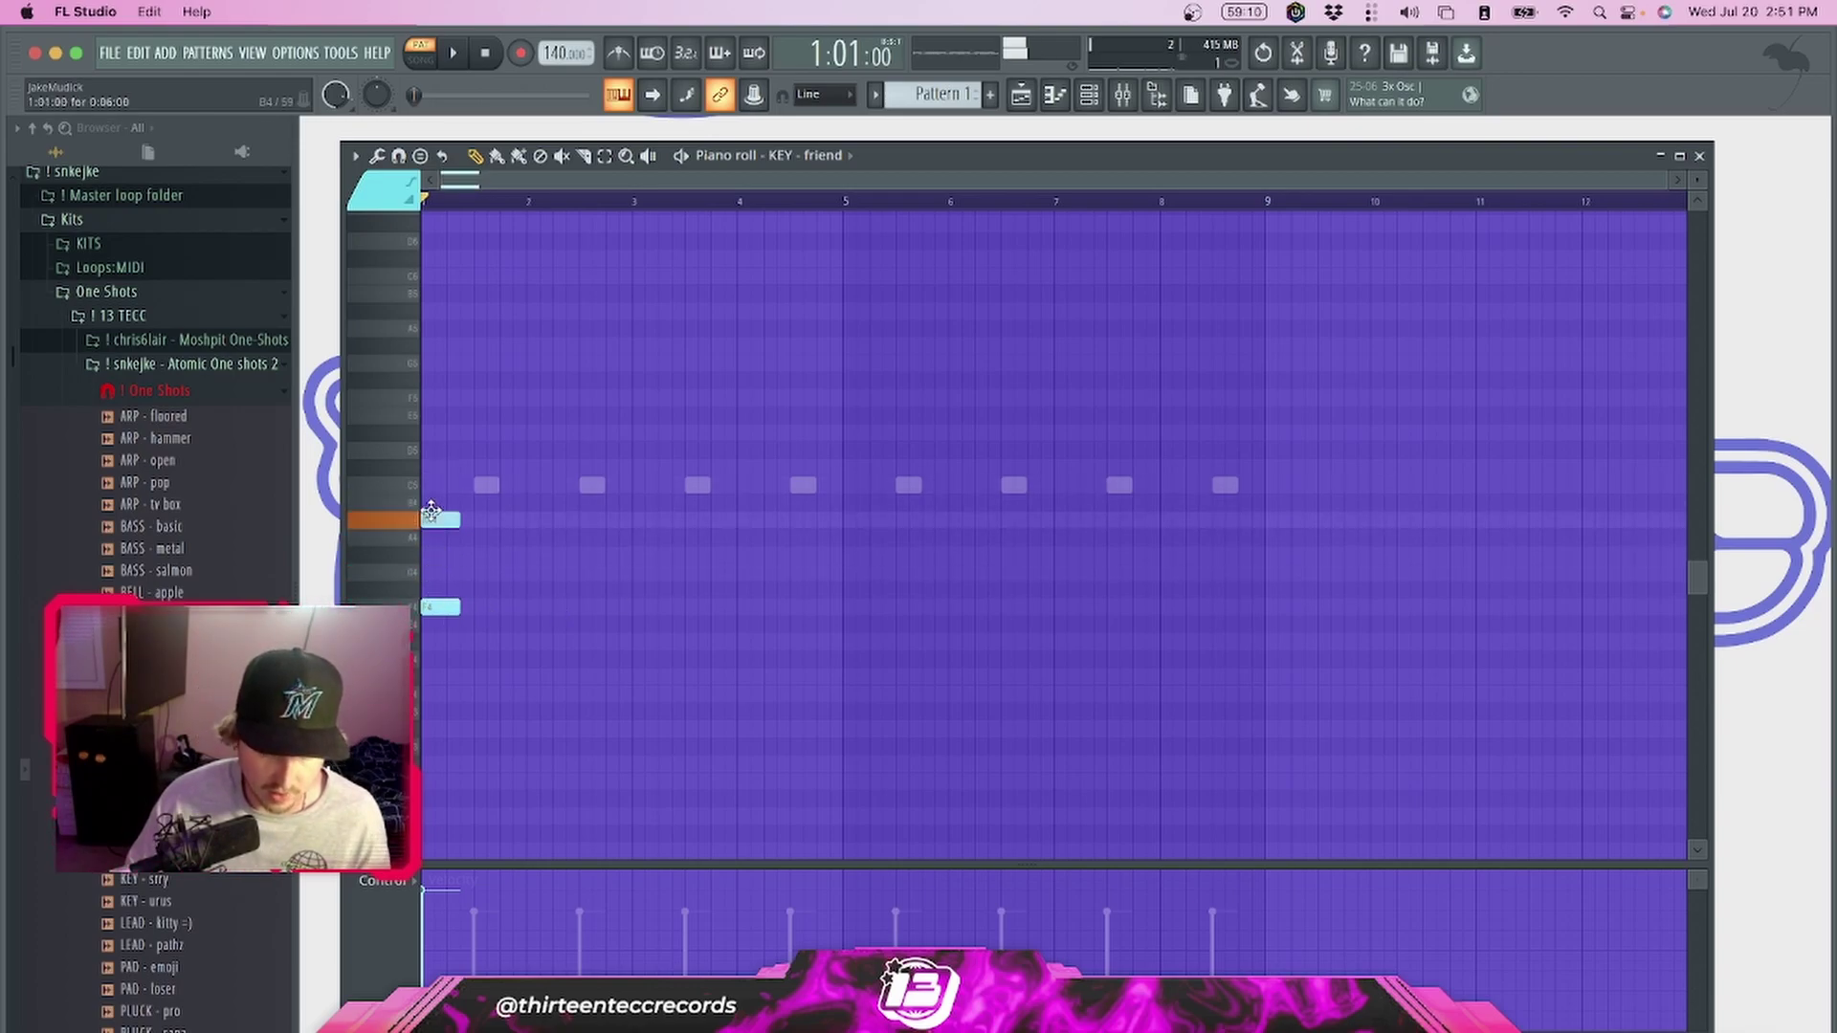
left_click_drag(428, 427, 393, 365)
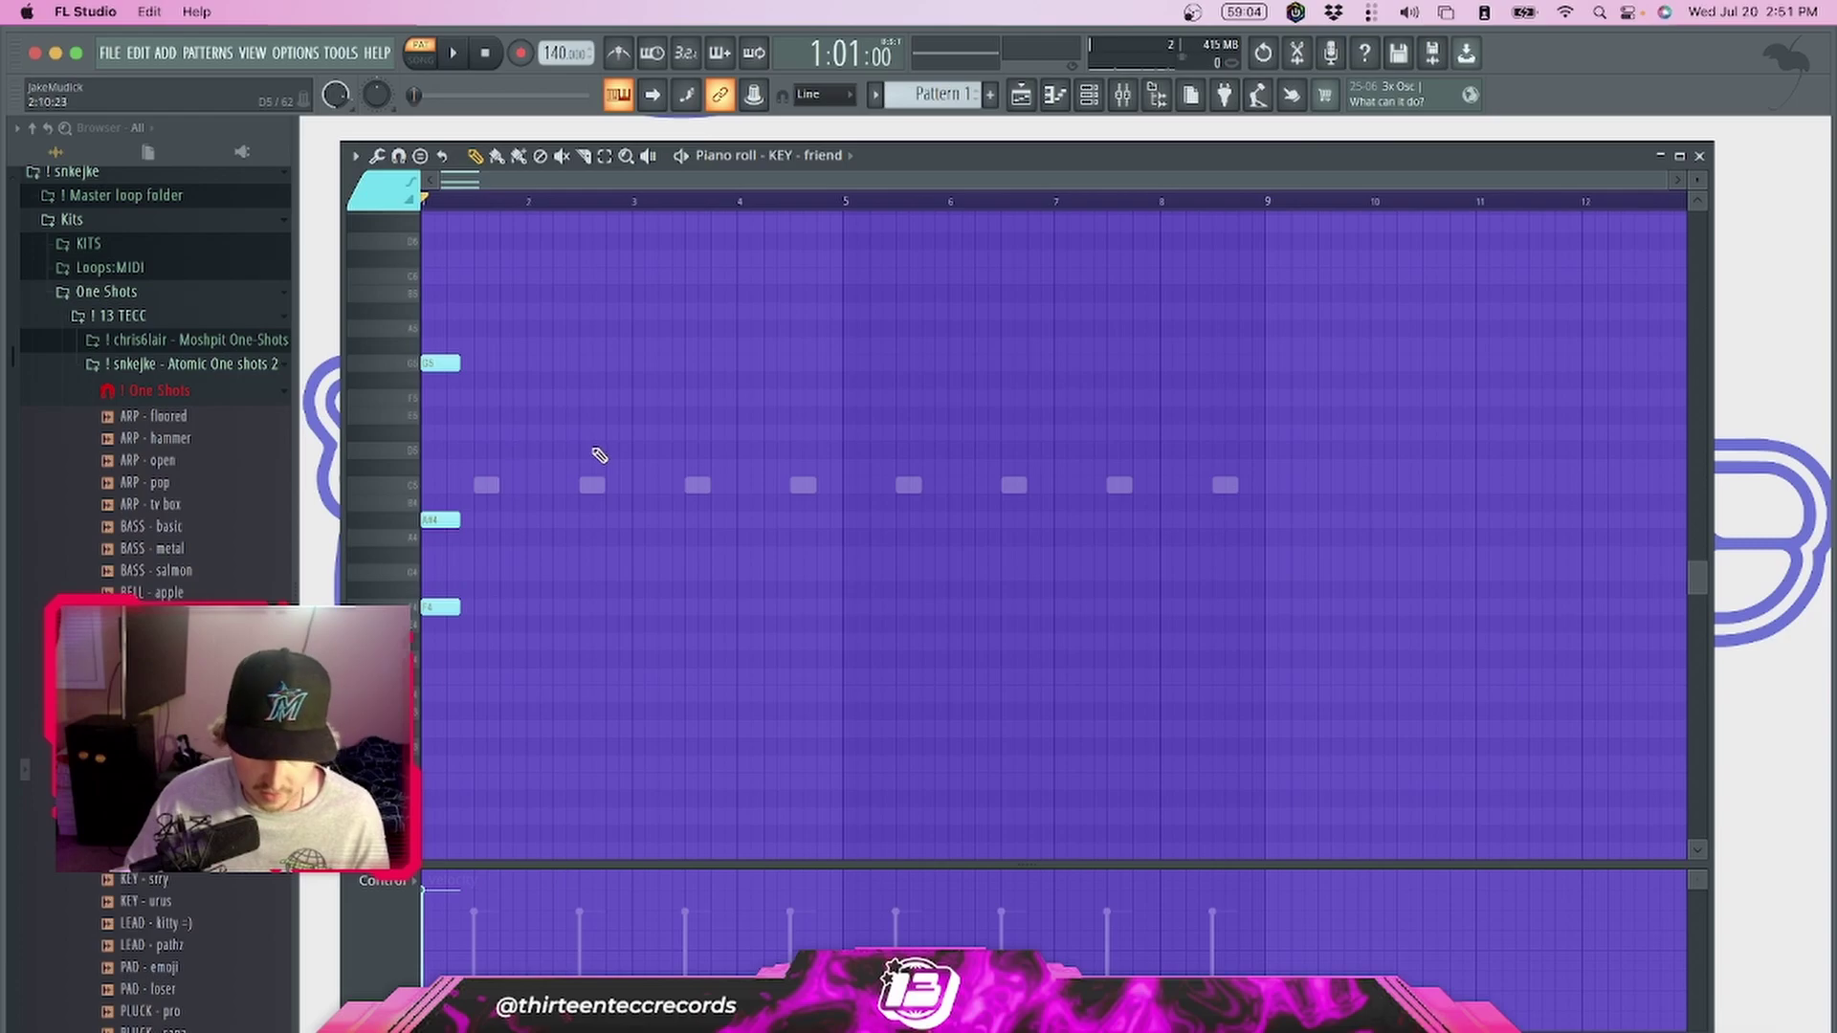
mouse_move(443, 375)
left_mouse_down()
mouse_move(443, 357)
mouse_move(443, 398)
left_mouse_up()
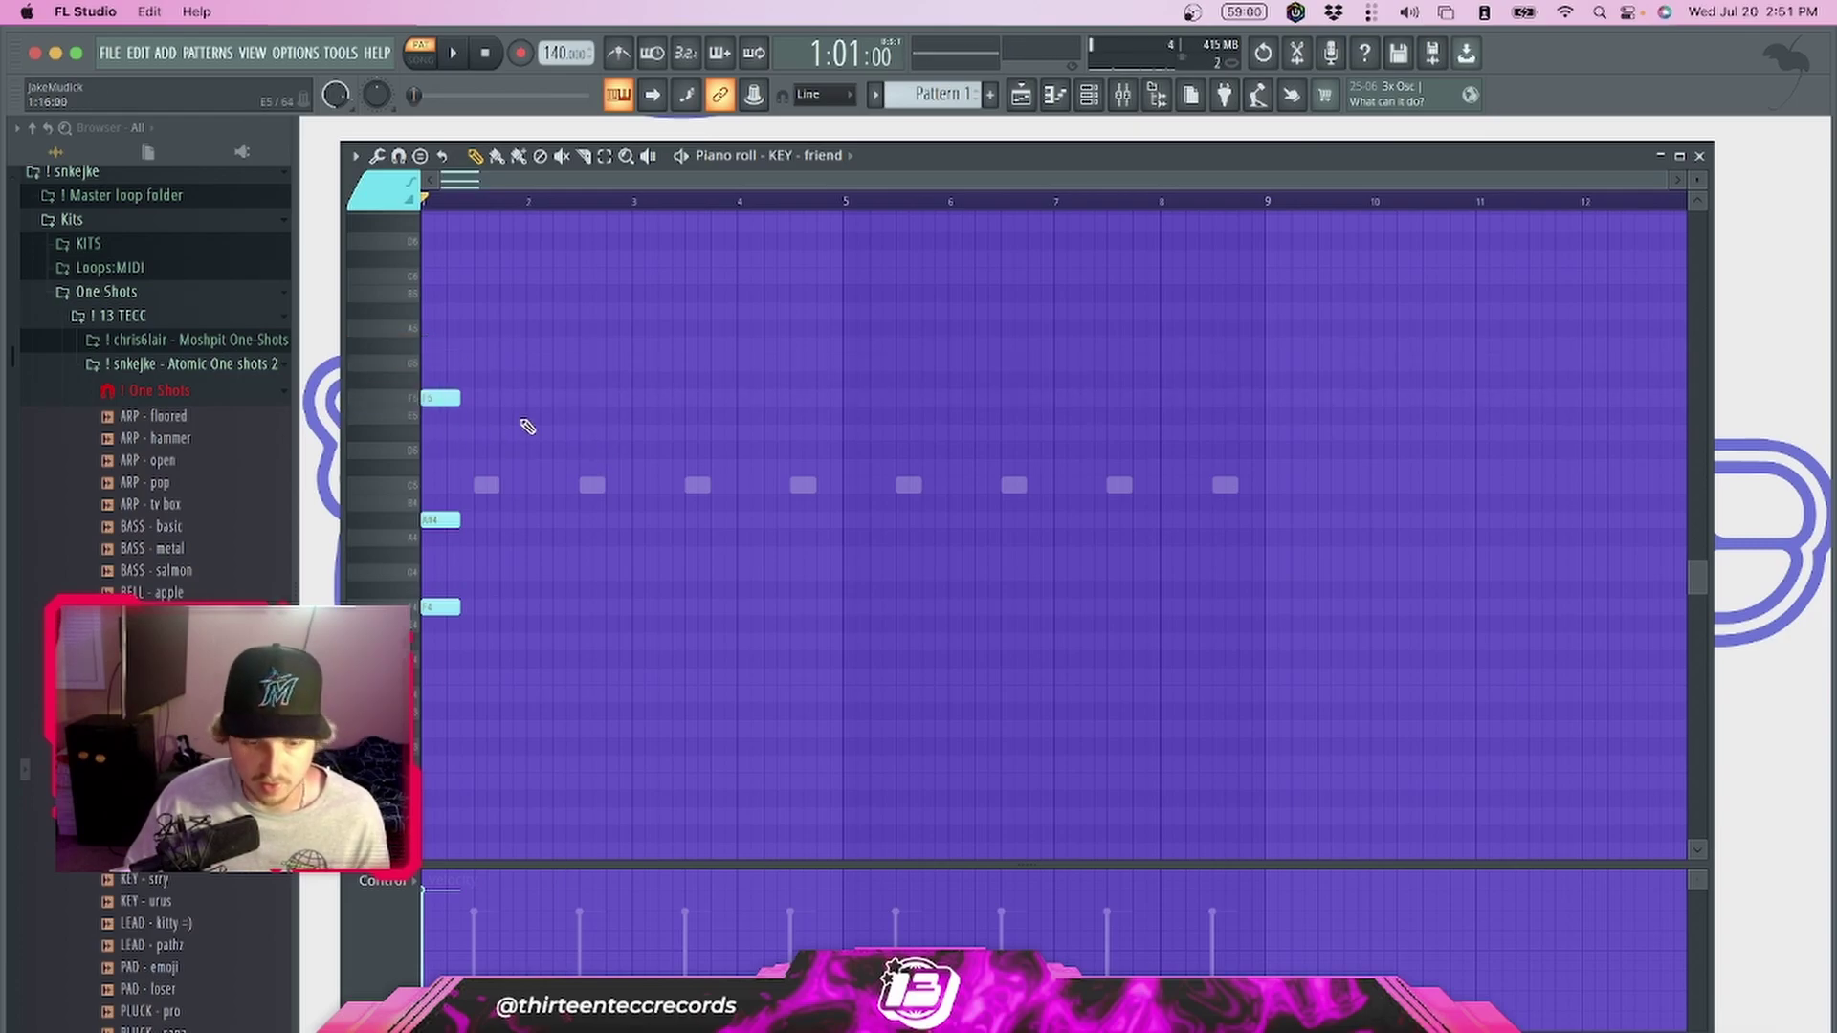
key("space")
mouse_move(439, 519)
left_mouse_down()
mouse_move(440, 487)
mouse_move(436, 526)
left_mouse_up()
key("space")
Expand the chord to four notes with its upper two on G#5 and A#5, and play it back
left_click_drag(438, 398, 416, 287)
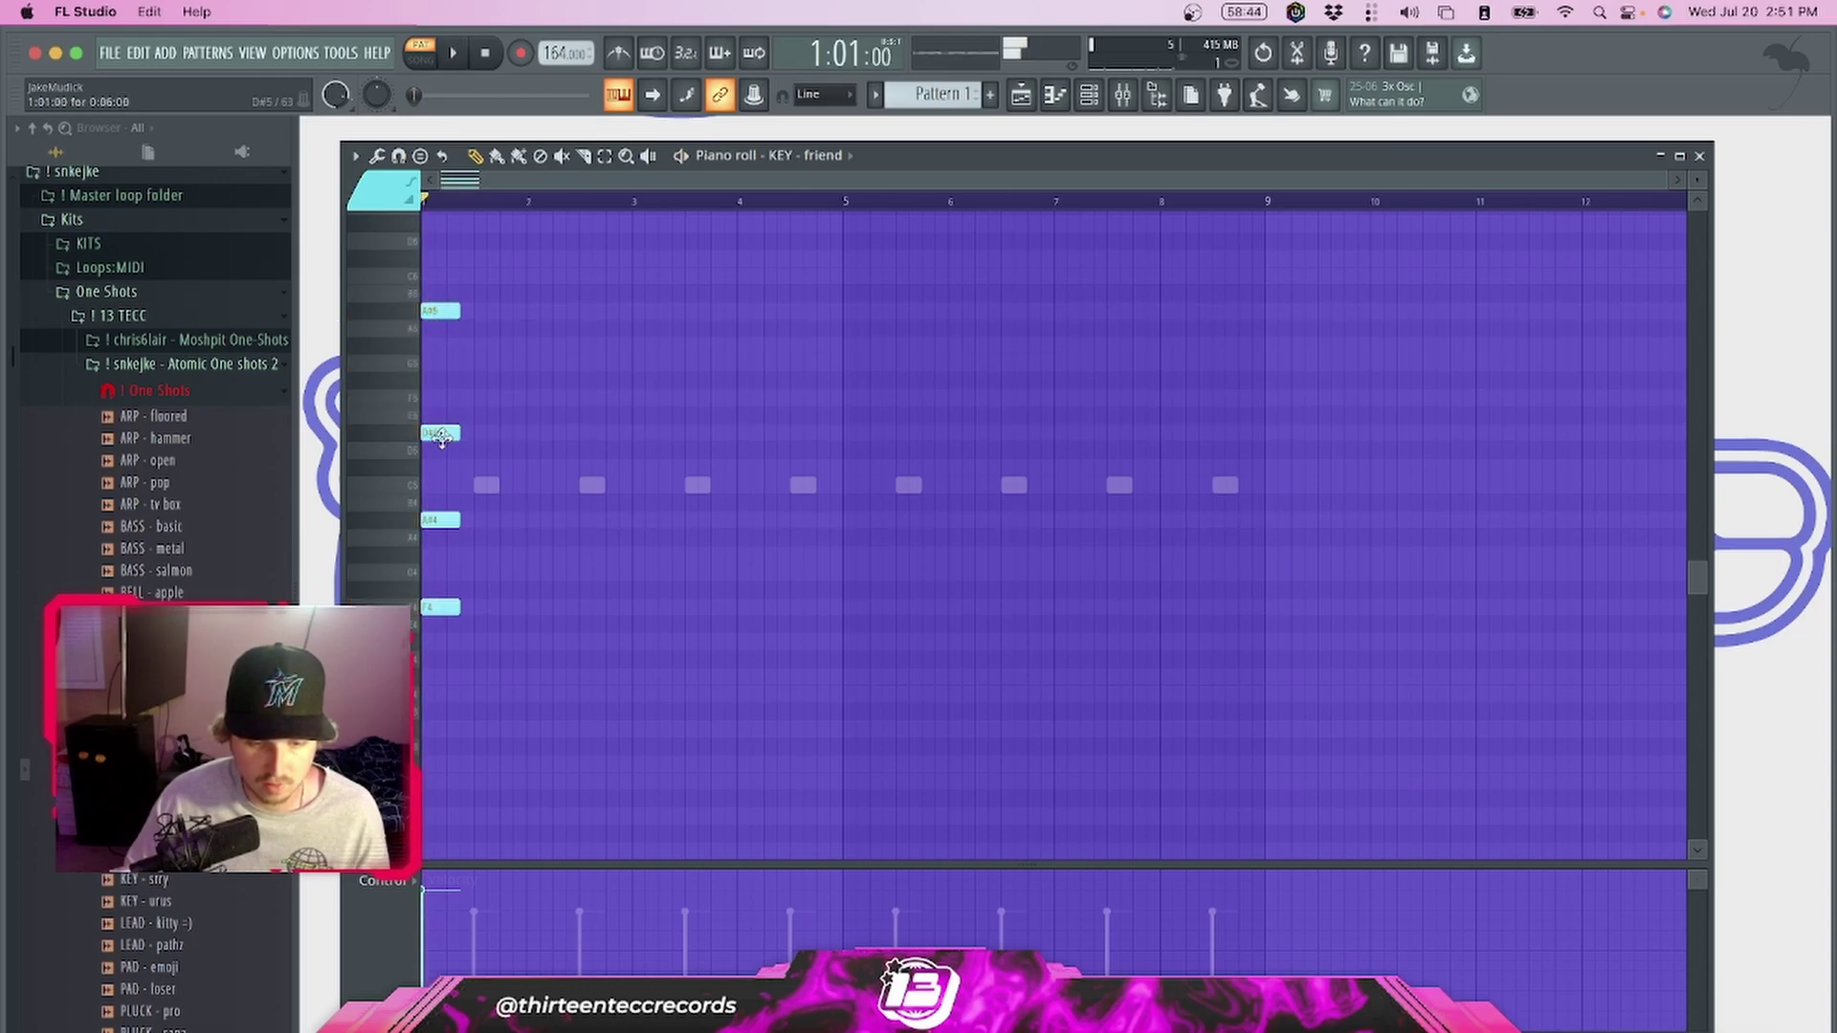
left_click_drag(440, 438, 444, 341)
key("space")
key("space")
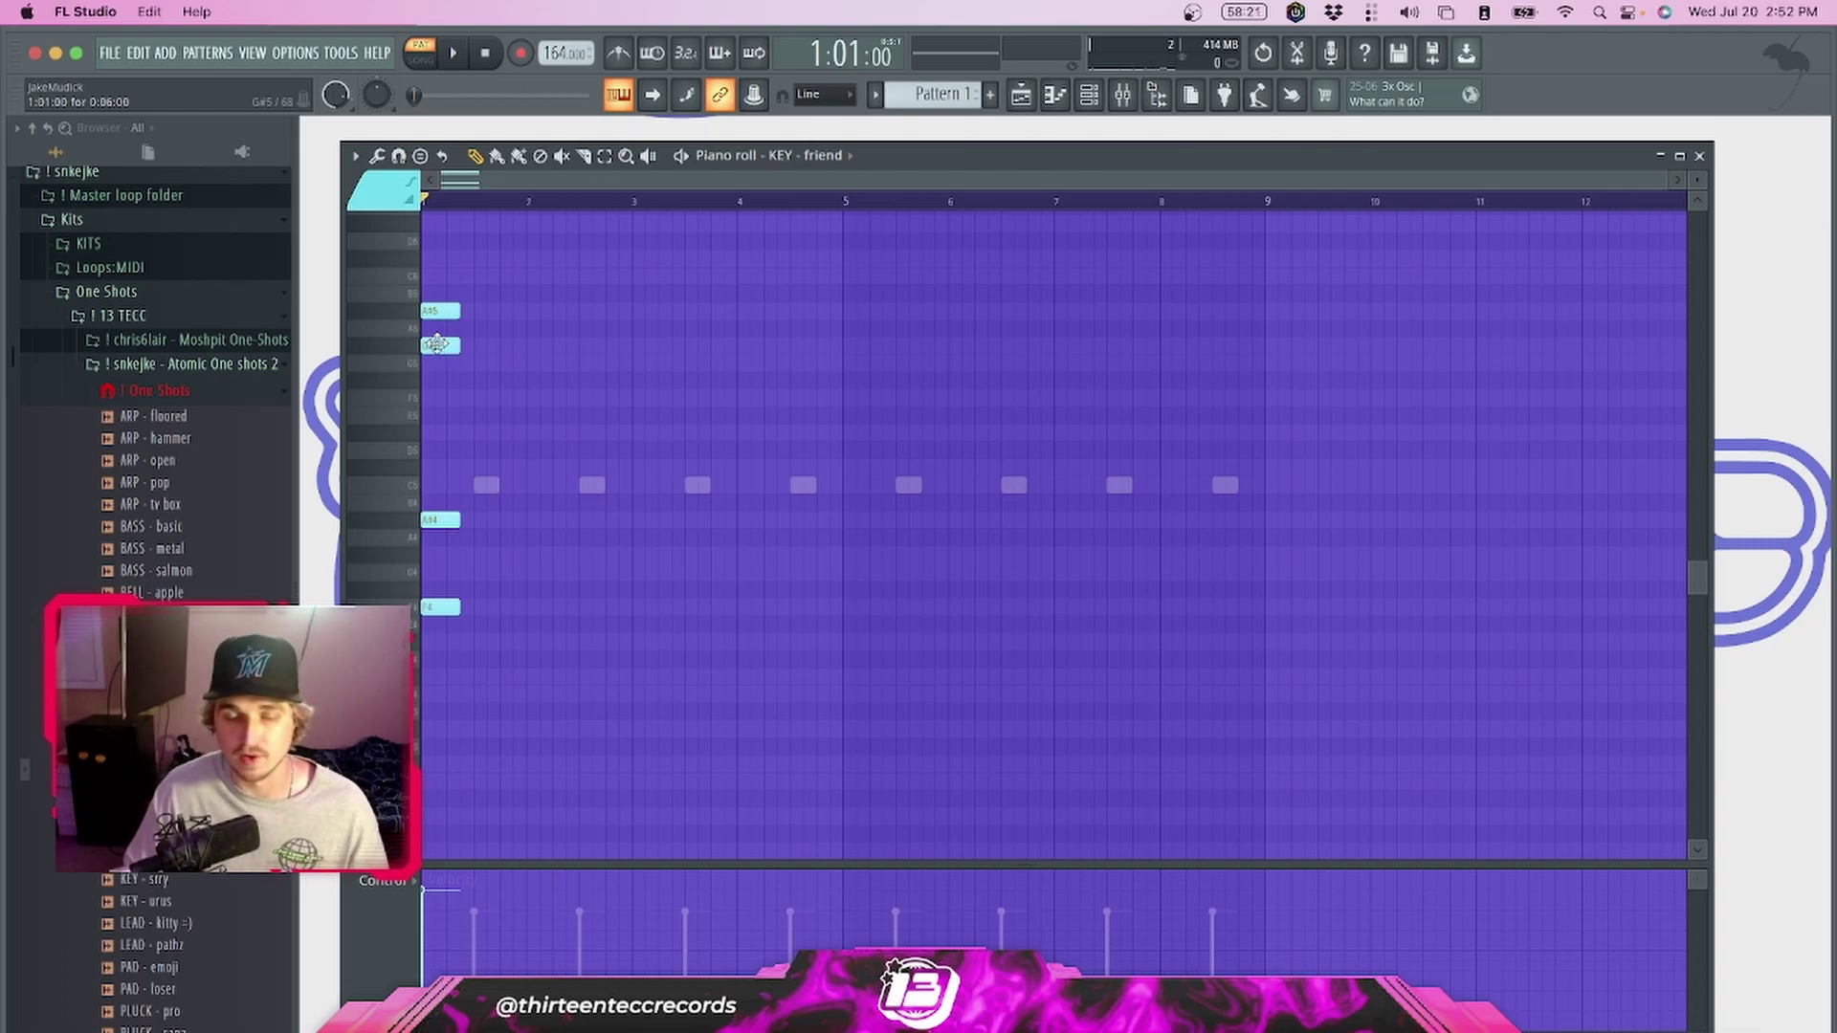
Lower the chord's G#5 note to F5 and its A#5 note to C#5, and play it back
left_click(432, 348)
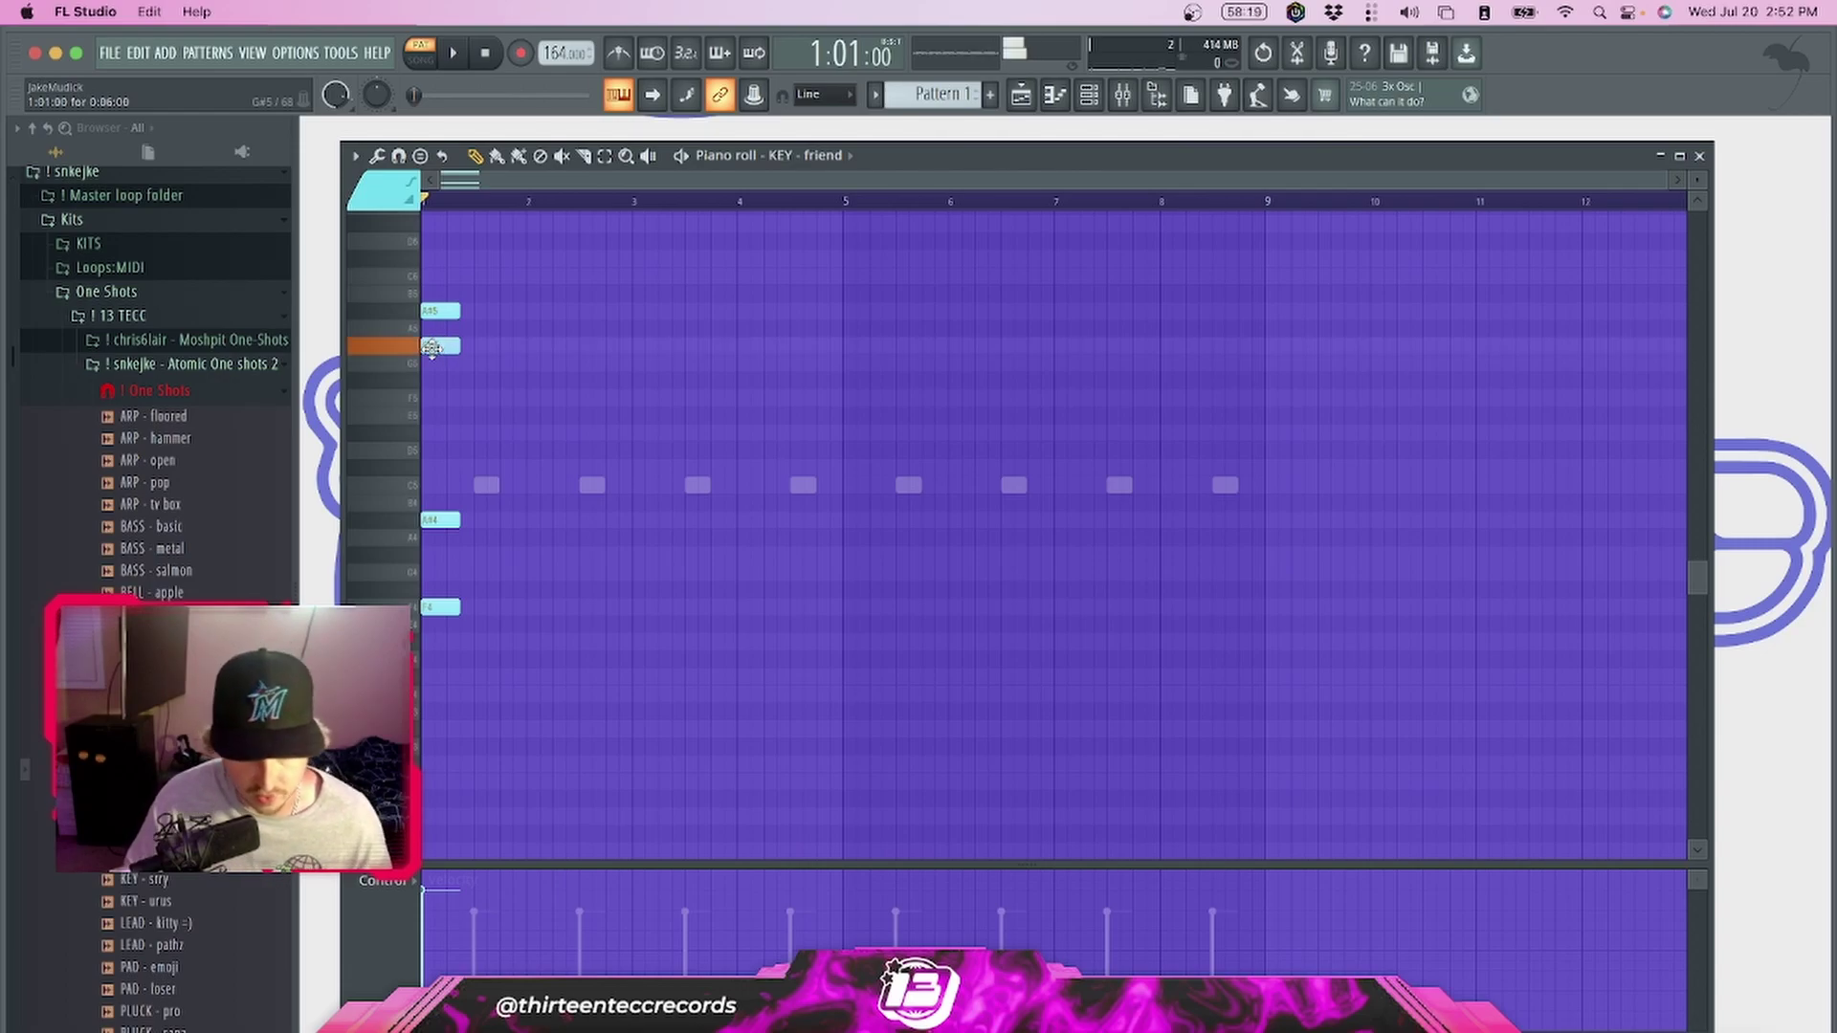
left_click_drag(432, 348, 433, 400)
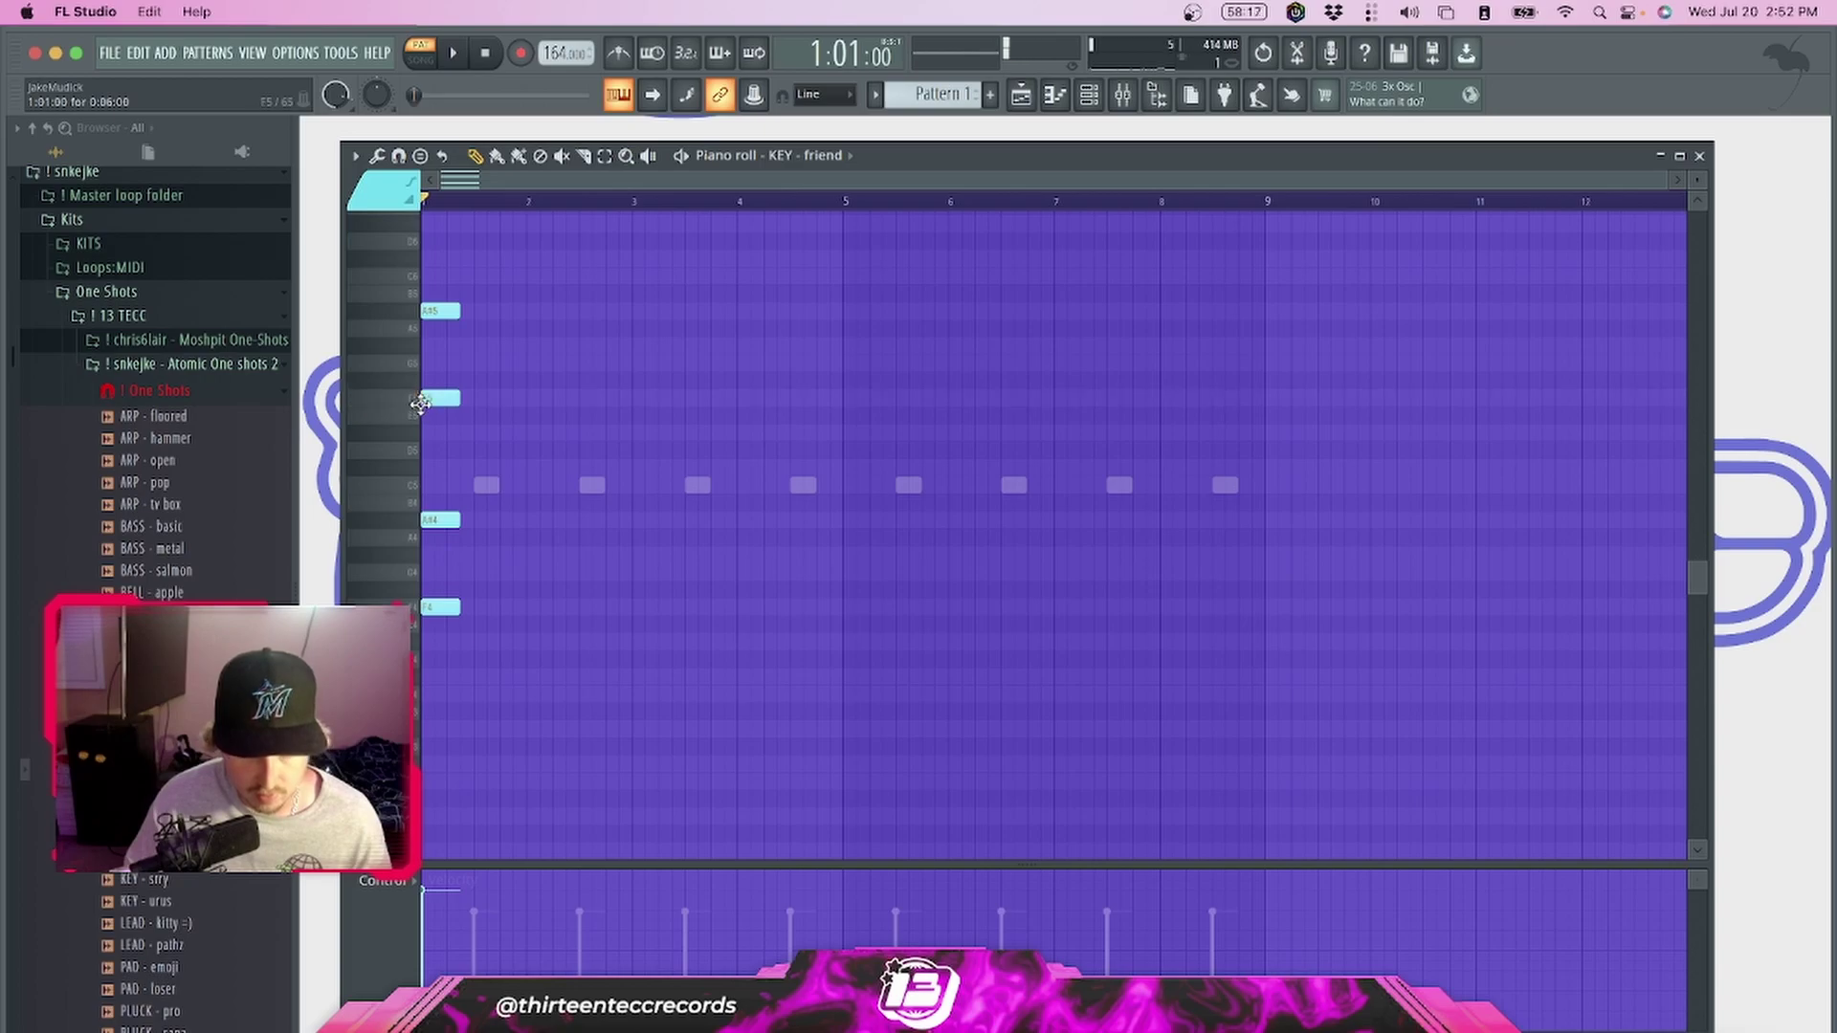
left_click_drag(438, 312, 419, 455)
key("space")
key("space")
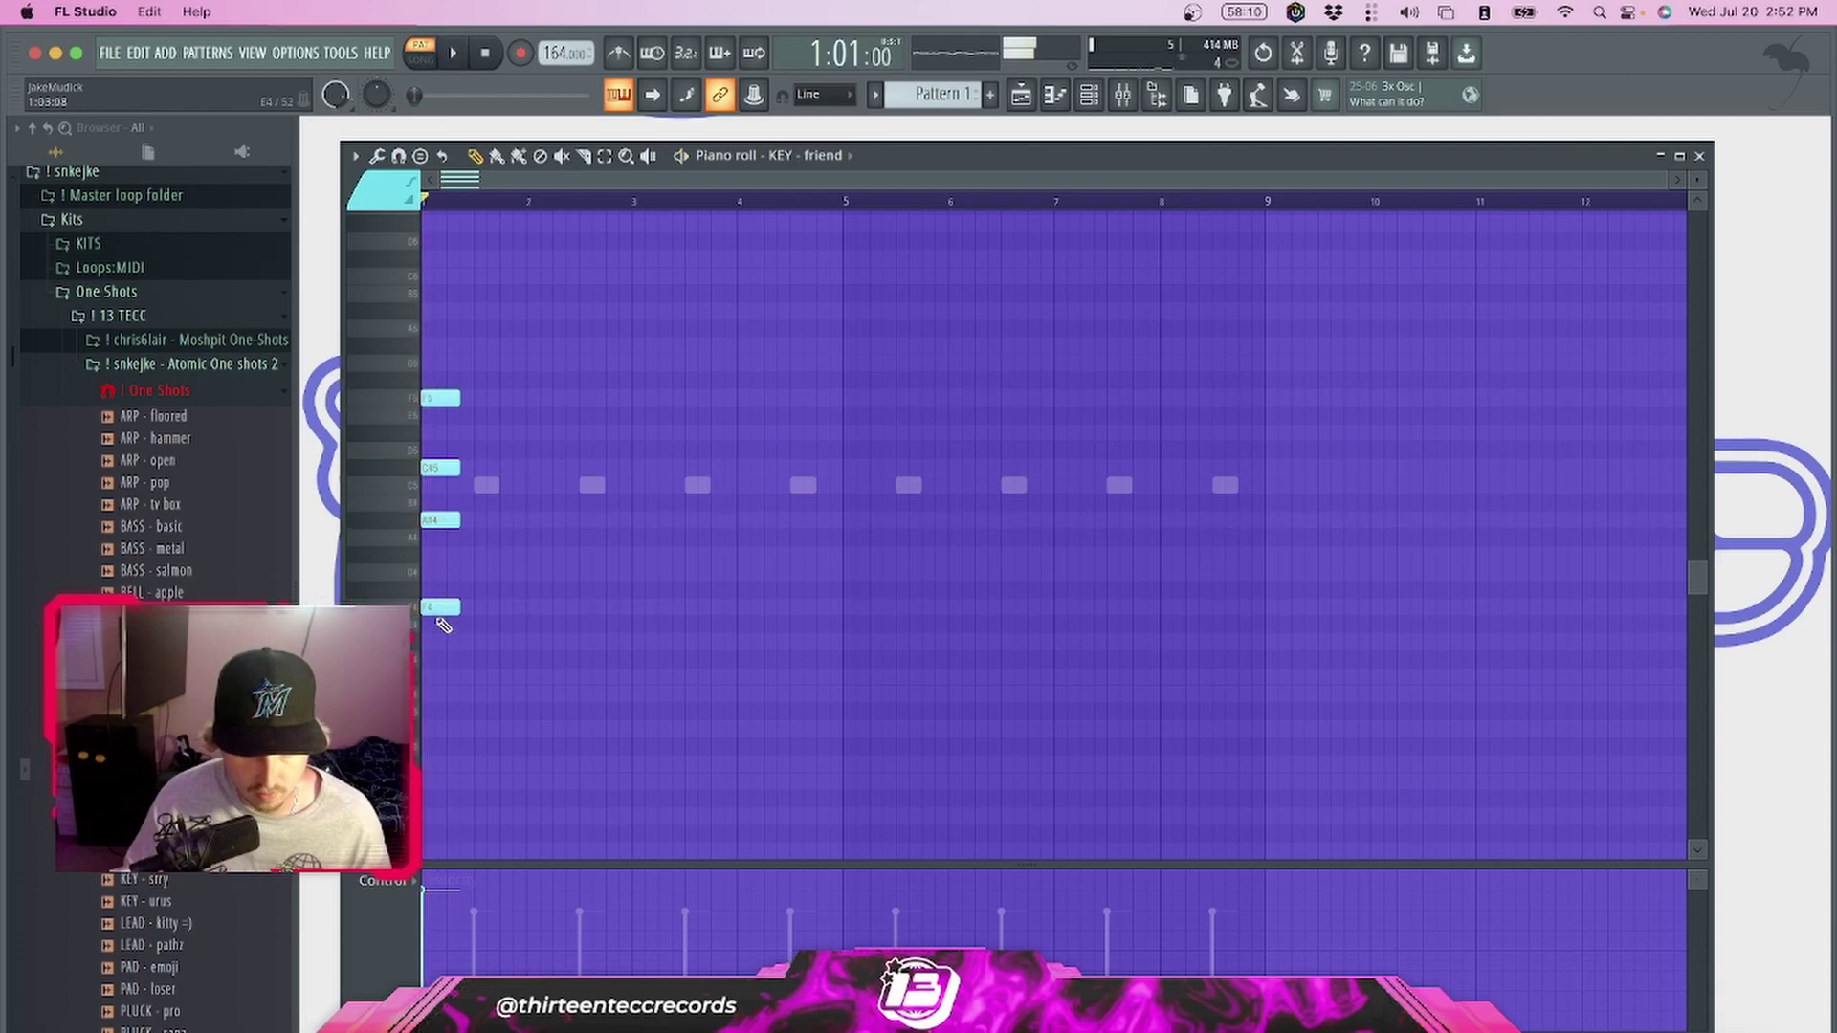
Lower the chord's F4 bottom note to D#4 and play the chord repeatedly
left_click_drag(433, 595, 439, 642)
key("space")
key("space")
key("space")
key("space")
key("space")
key("space")
key("space")
key("space")
key("space")
key("space")
Lower the chord's A#4 note to G#4 and its C#5 note to C5, playing the chord after each change
left_click_drag(438, 522, 438, 557)
key("space")
key("space")
key("space")
key("space")
key("space")
key("space")
left_click_drag(440, 470, 439, 487)
key("space")
key("space")
Extend all four notes of the first chord to a length of 12 steps
key("ctrl+a")
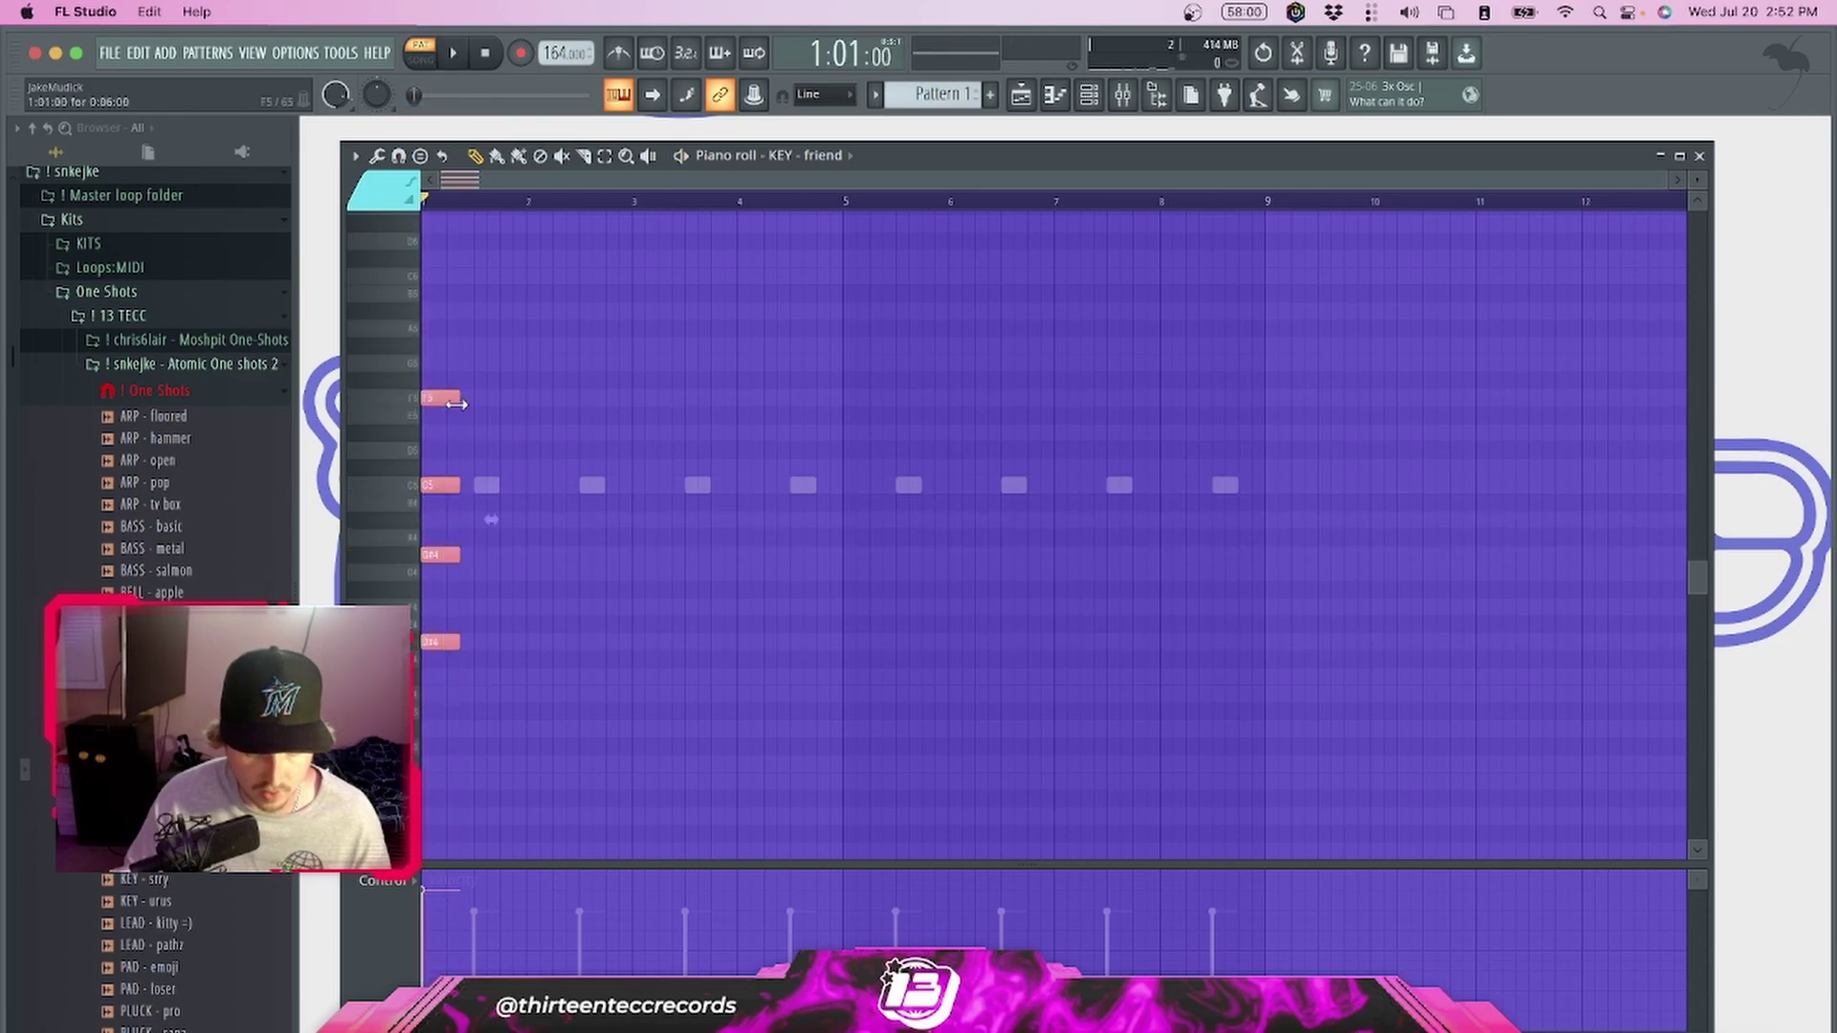
left_click_drag(461, 398, 491, 403)
left_click(504, 438)
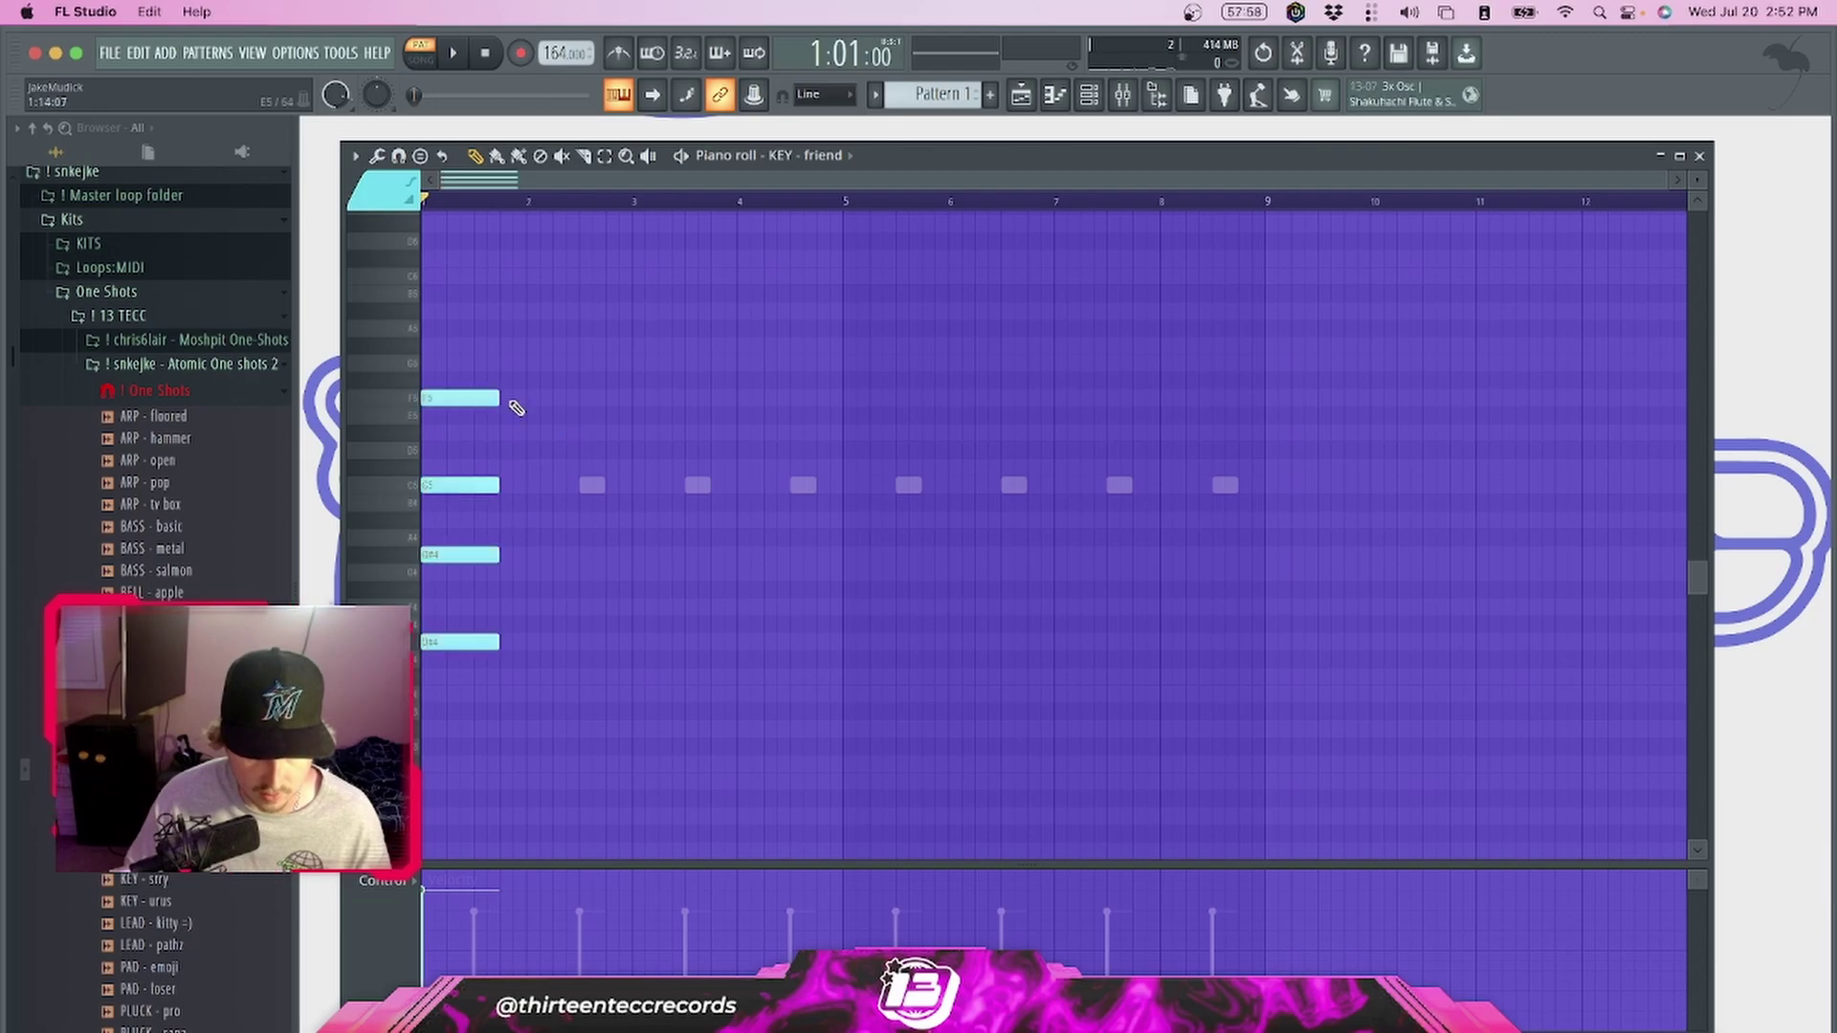
Place a second four-note chord ranging from F4 to G5 directly after the first chord
left_click(502, 364)
left_click(505, 433)
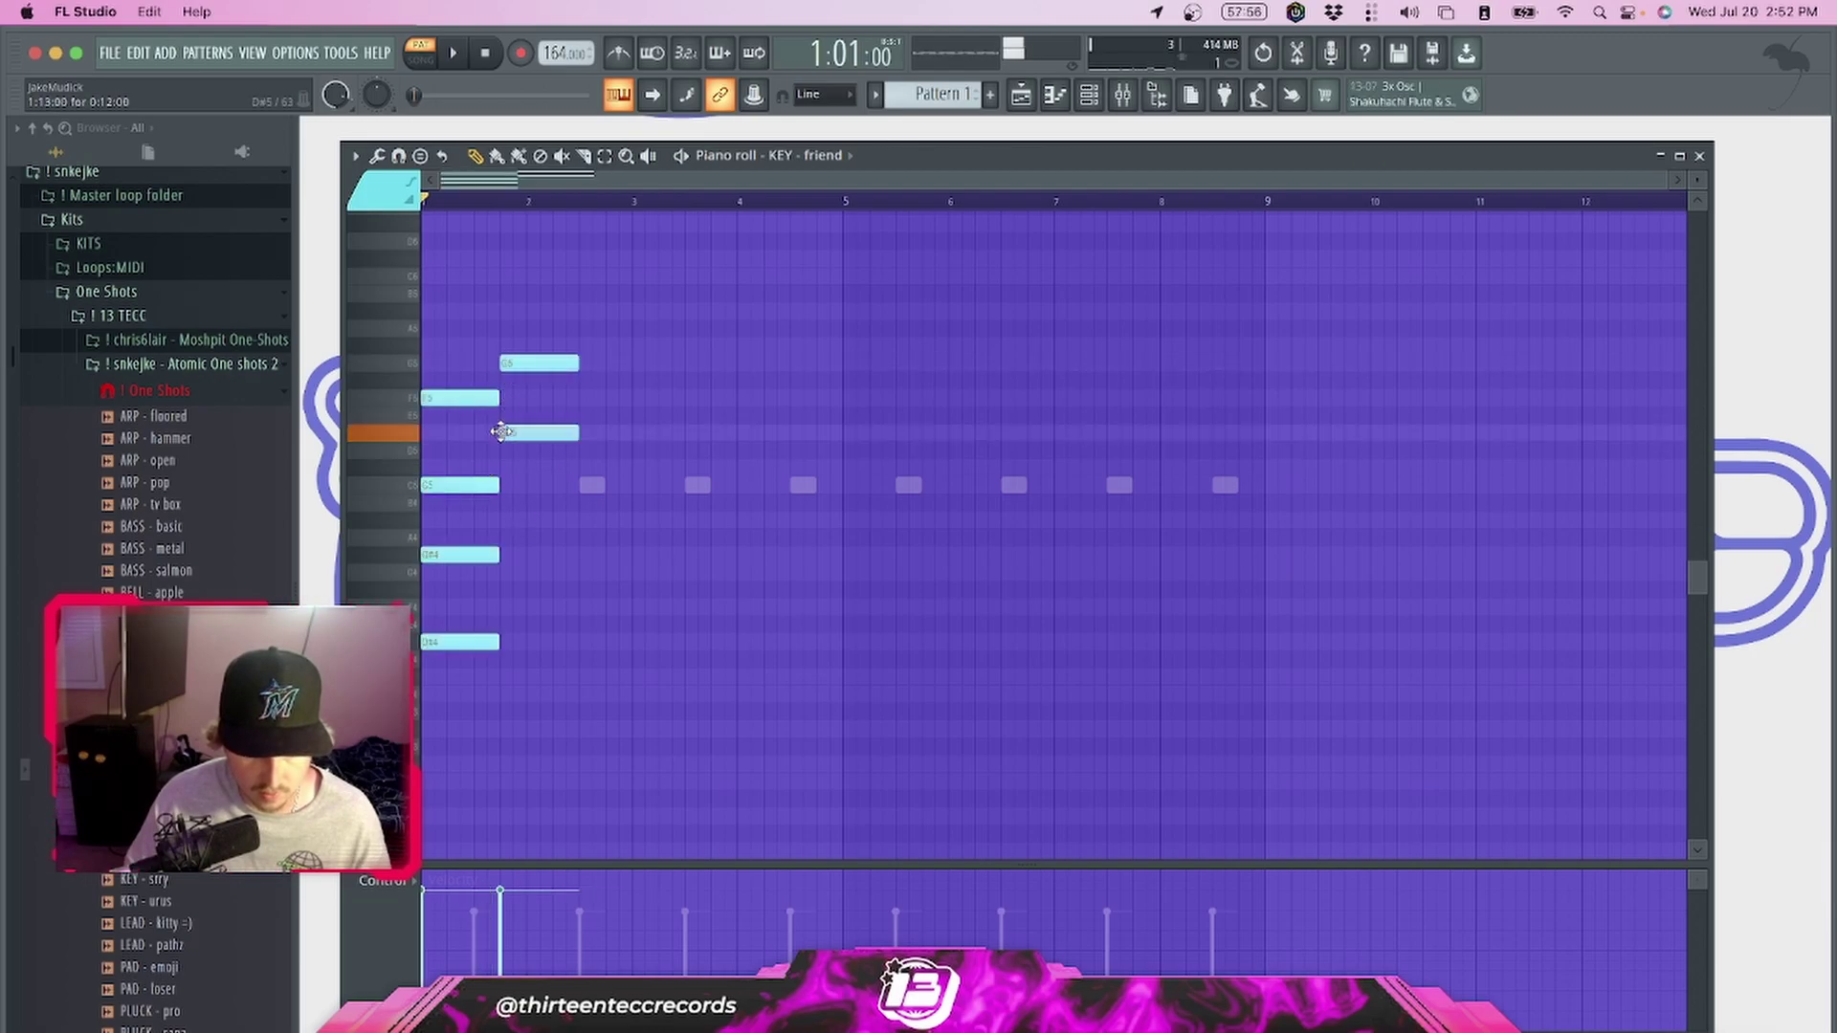
mouse_move(503, 515)
left_mouse_down()
mouse_move(497, 532)
mouse_move(500, 508)
left_mouse_up()
left_click(499, 609)
left_click(501, 679)
right_click(502, 680)
Retune the second chord's upper notes to F5, C5 and G#4 above its F4, playing it back between changes
key("space")
key("space")
left_click_drag(546, 368, 541, 346)
key("space")
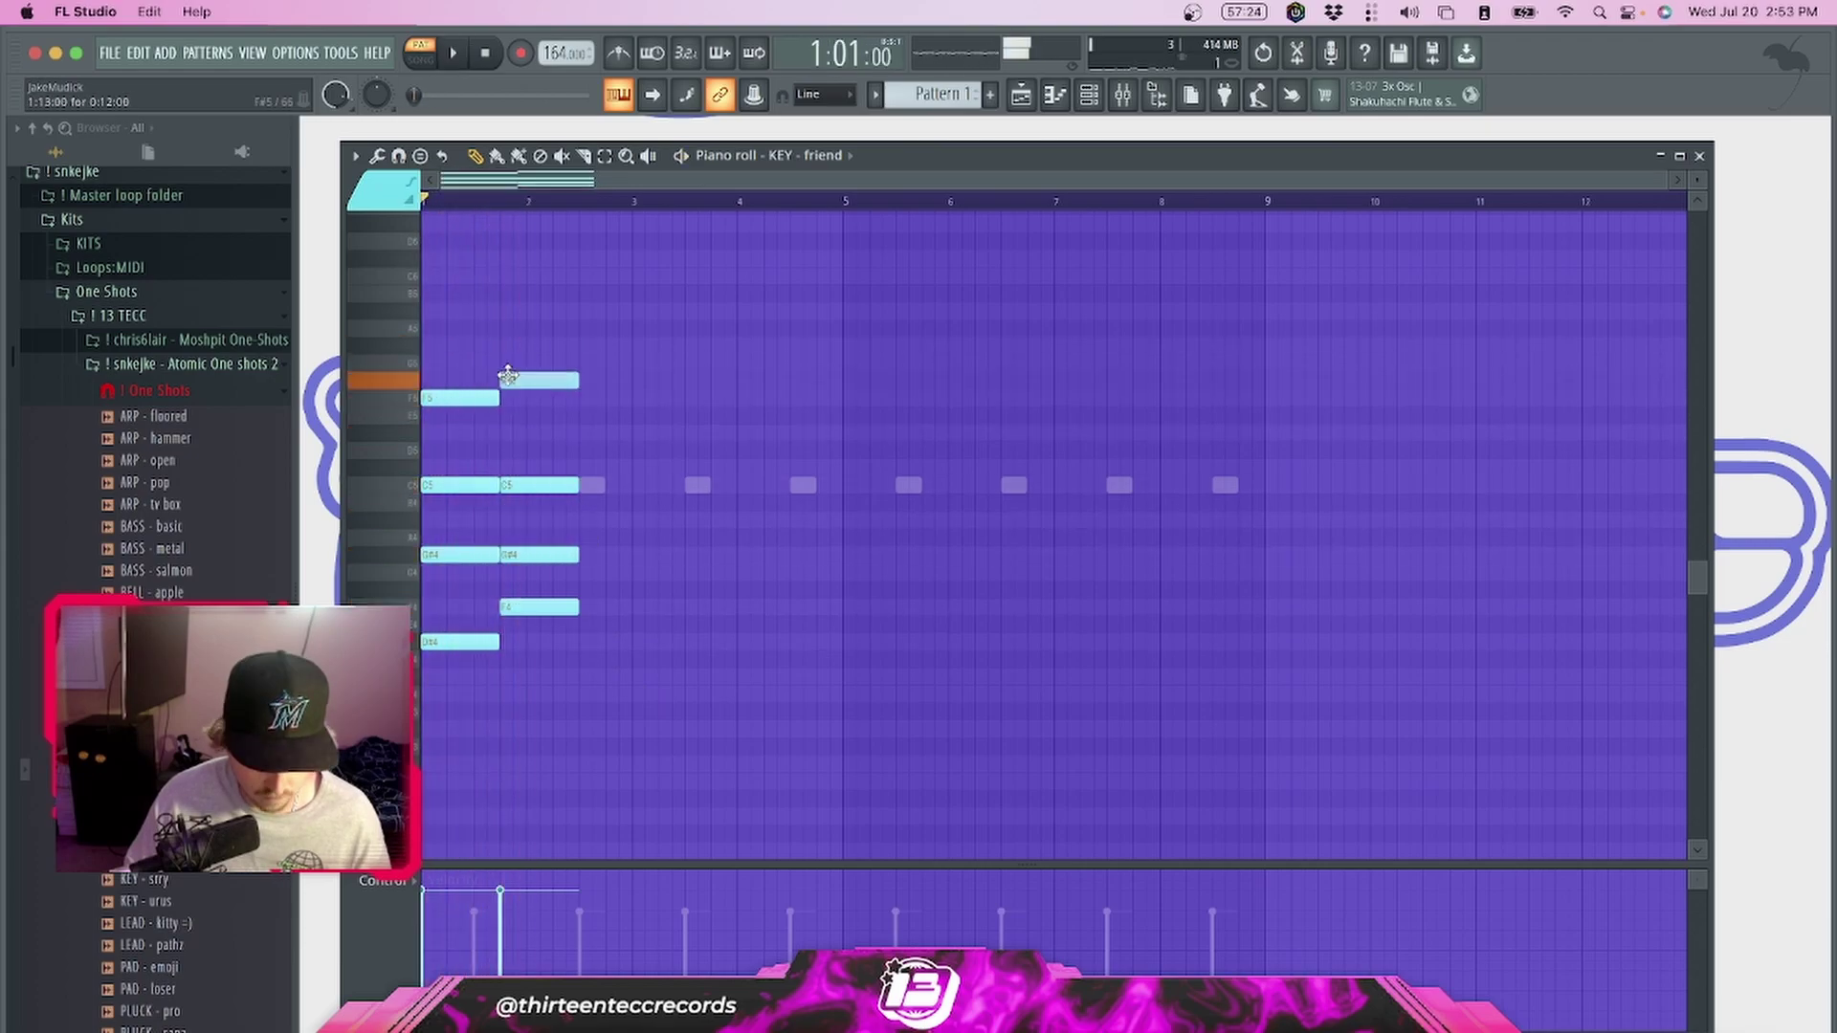
left_click_drag(508, 378, 536, 414)
key("space")
key("space")
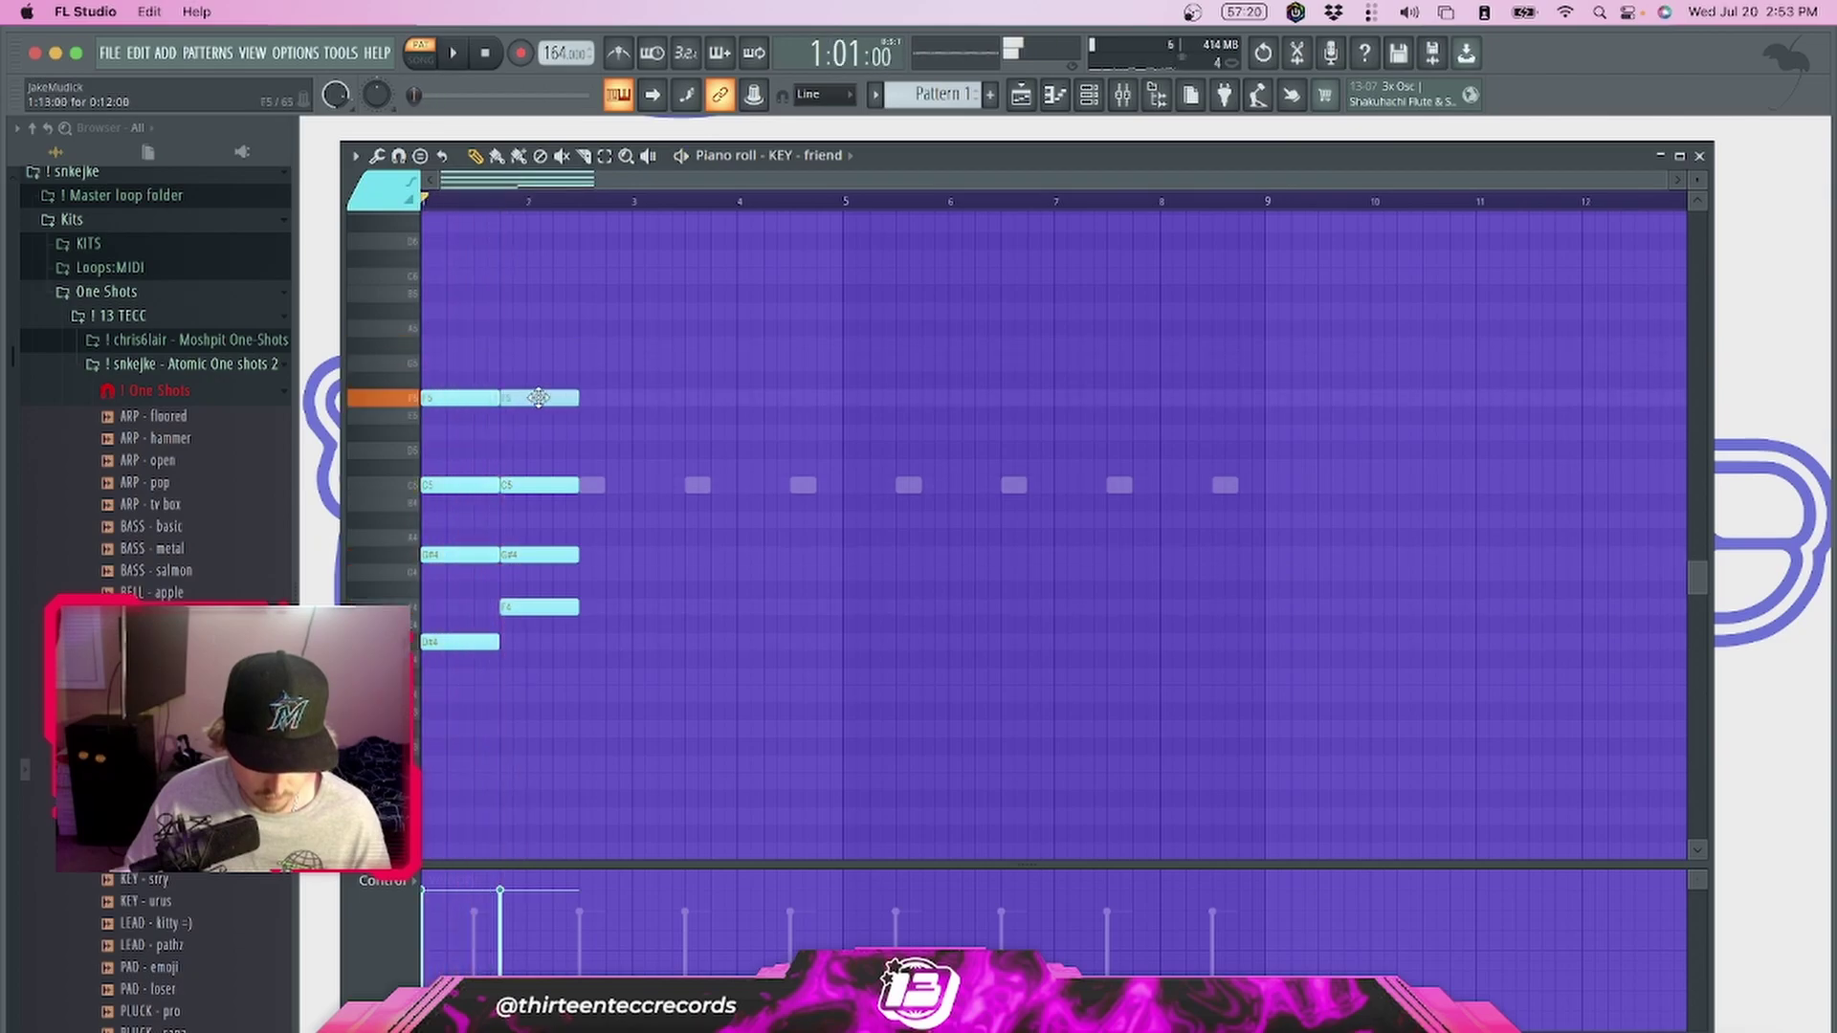
Try the second chord's G#4 note an octave higher at G#5, comparing it repeatedly with the original octave
left_click(544, 554, "super")
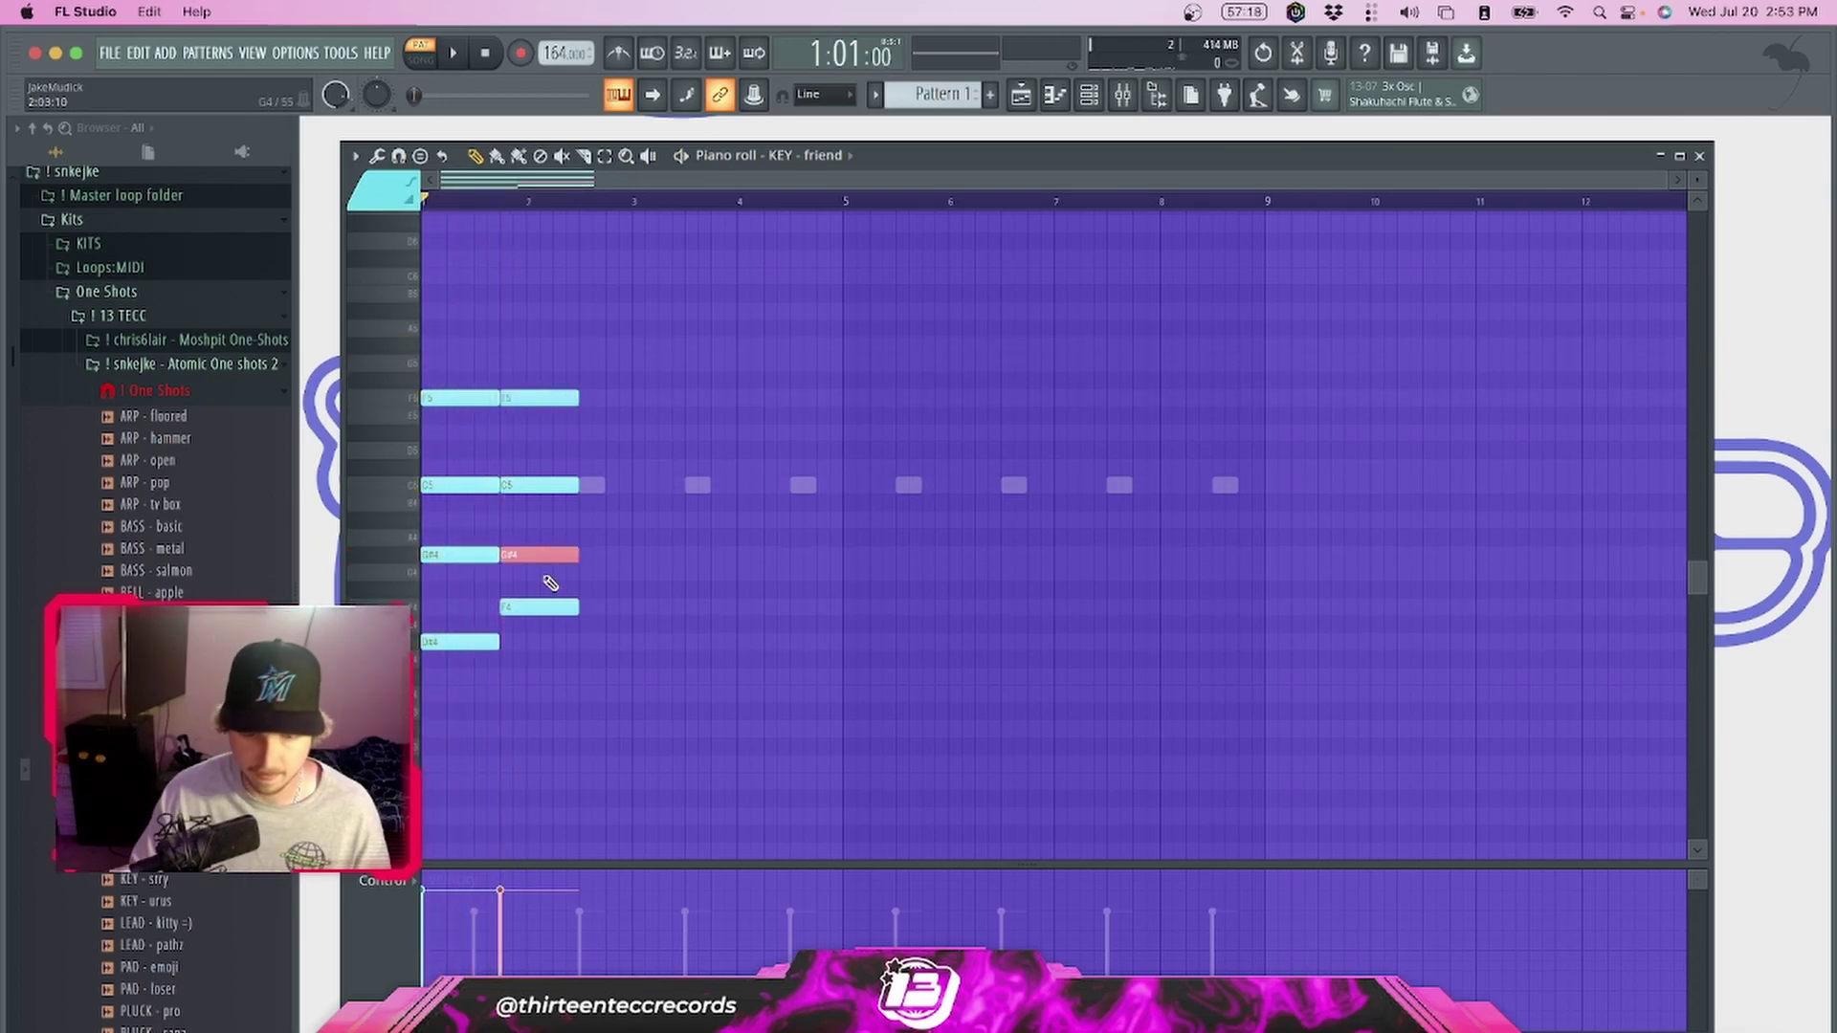
key("super+Up")
key("space")
key("space")
left_click_drag(533, 345, 546, 582)
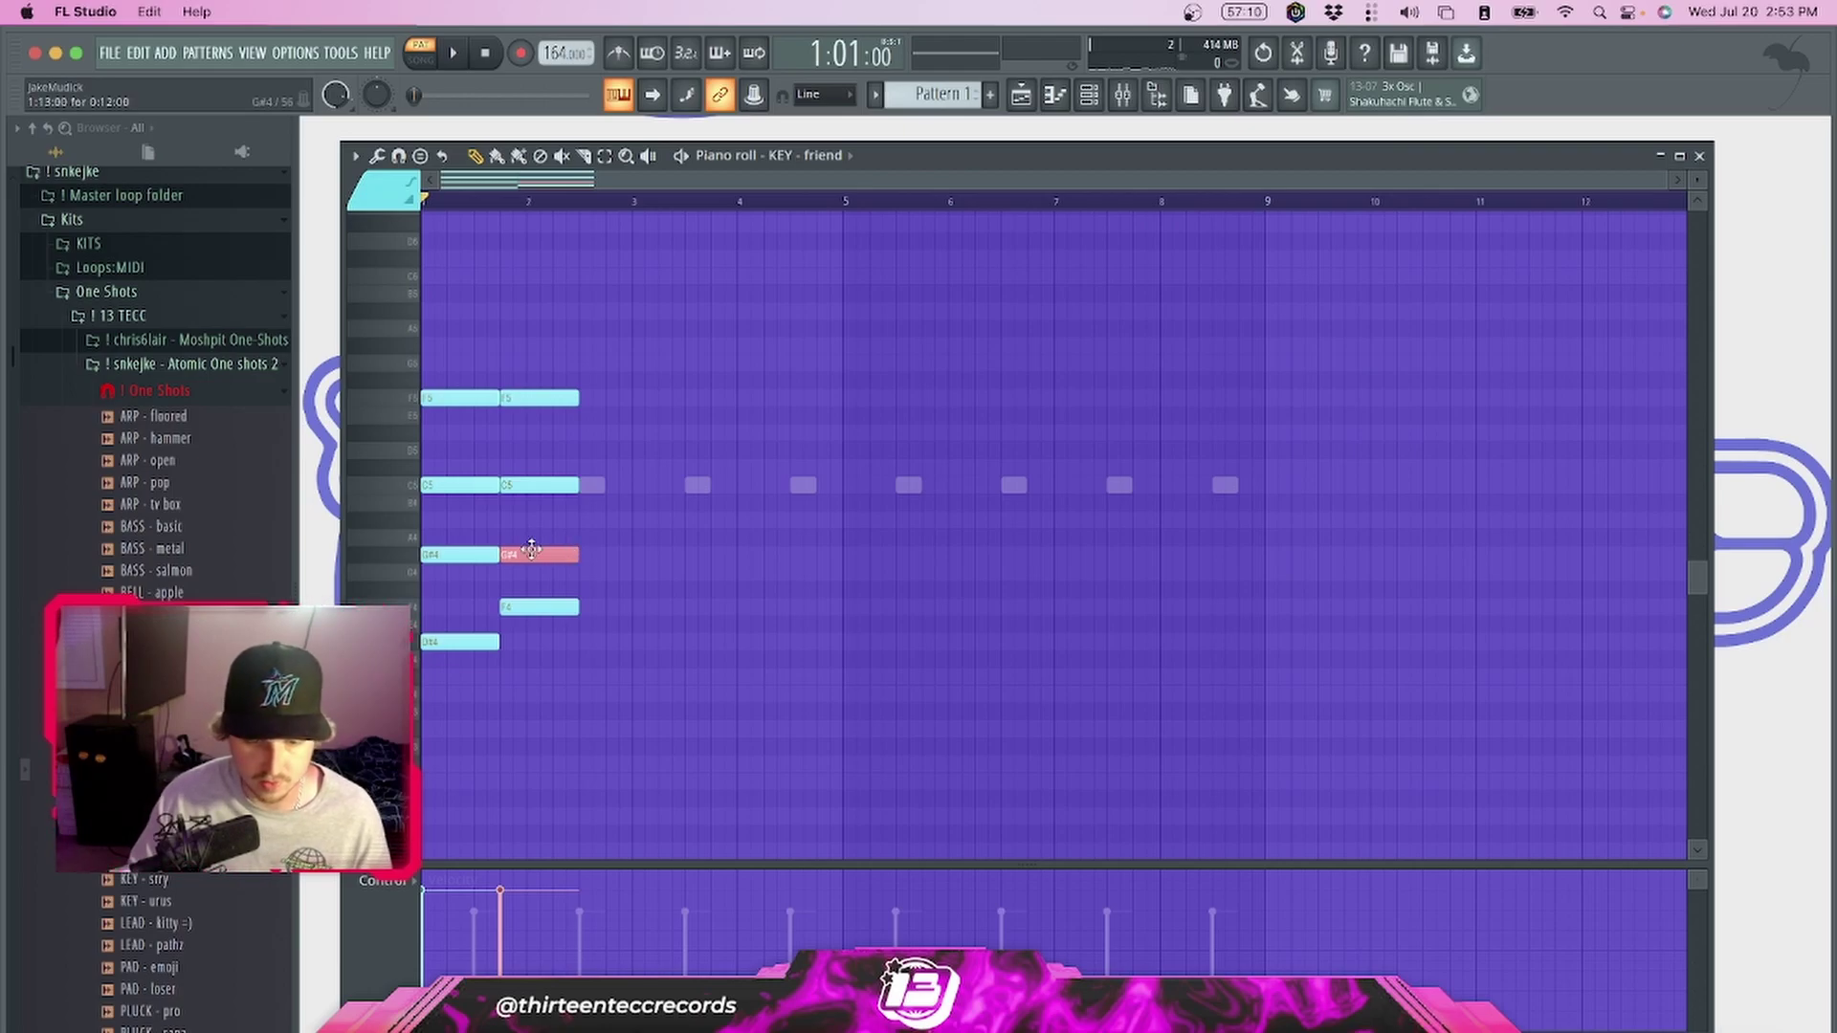
scroll(531, 549, "up", 2)
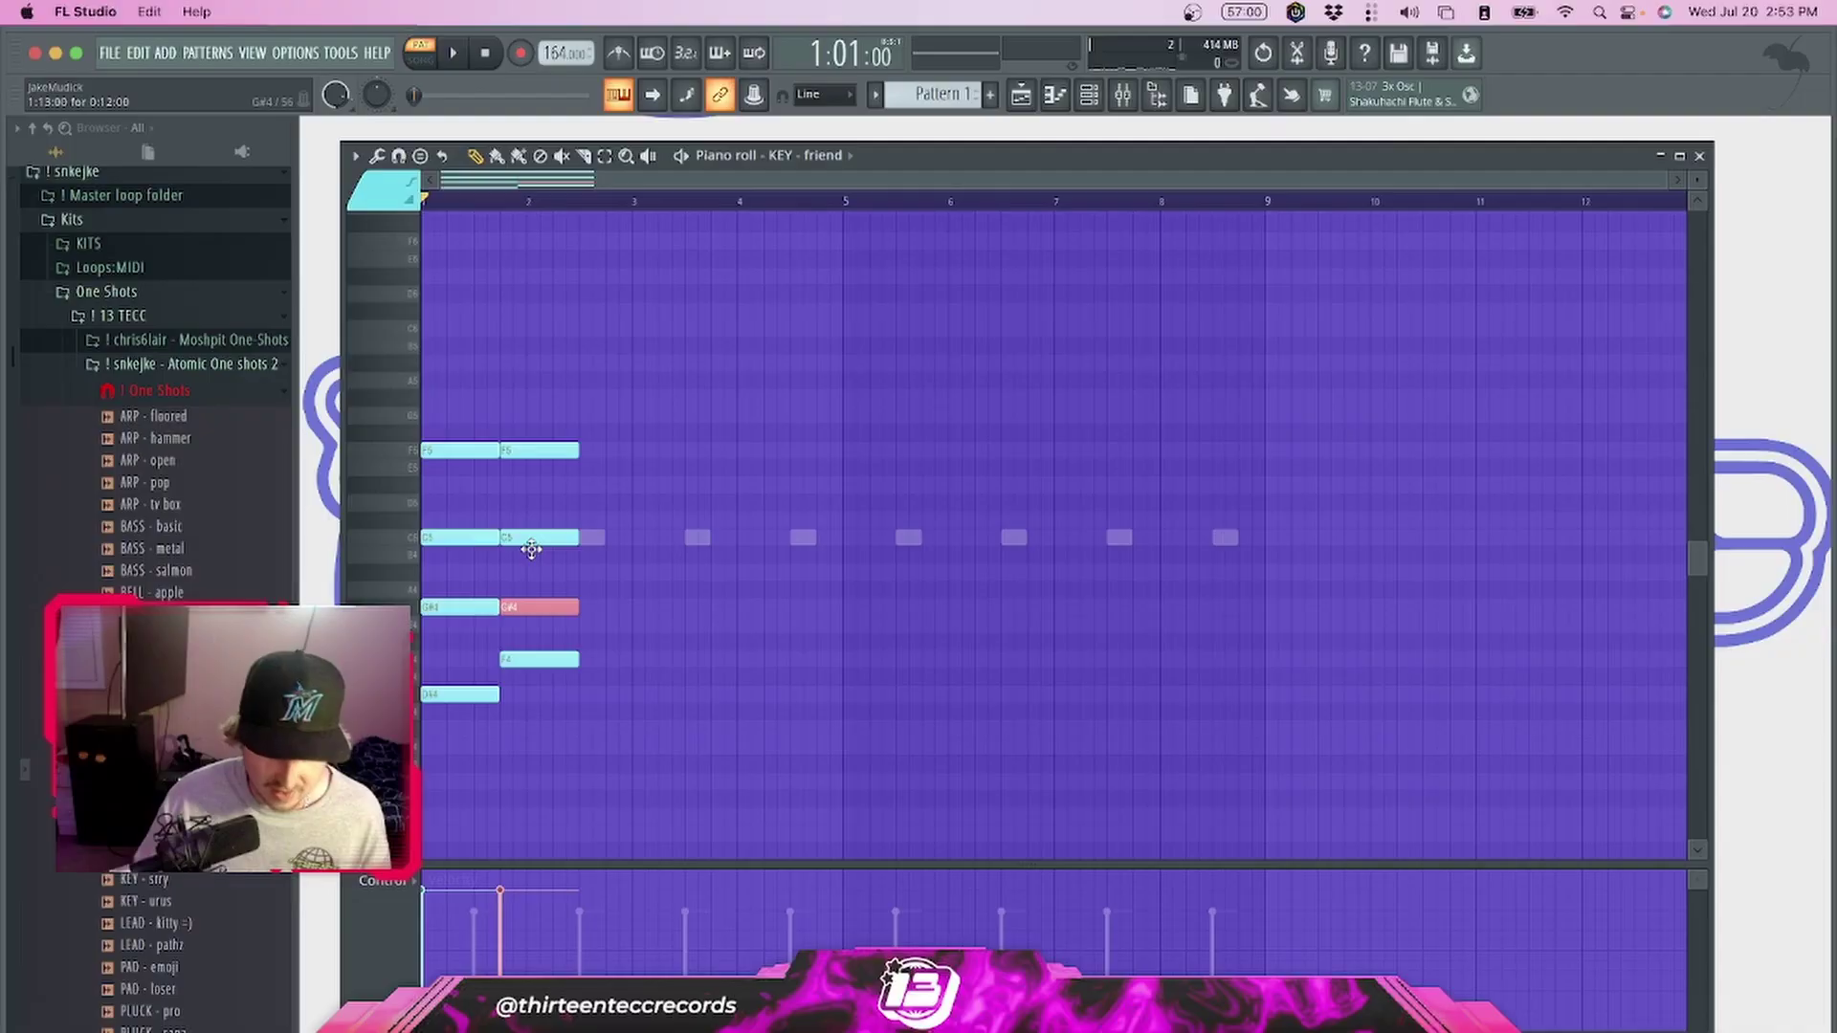
key("super+Up")
key("super+Down")
key("super+Up")
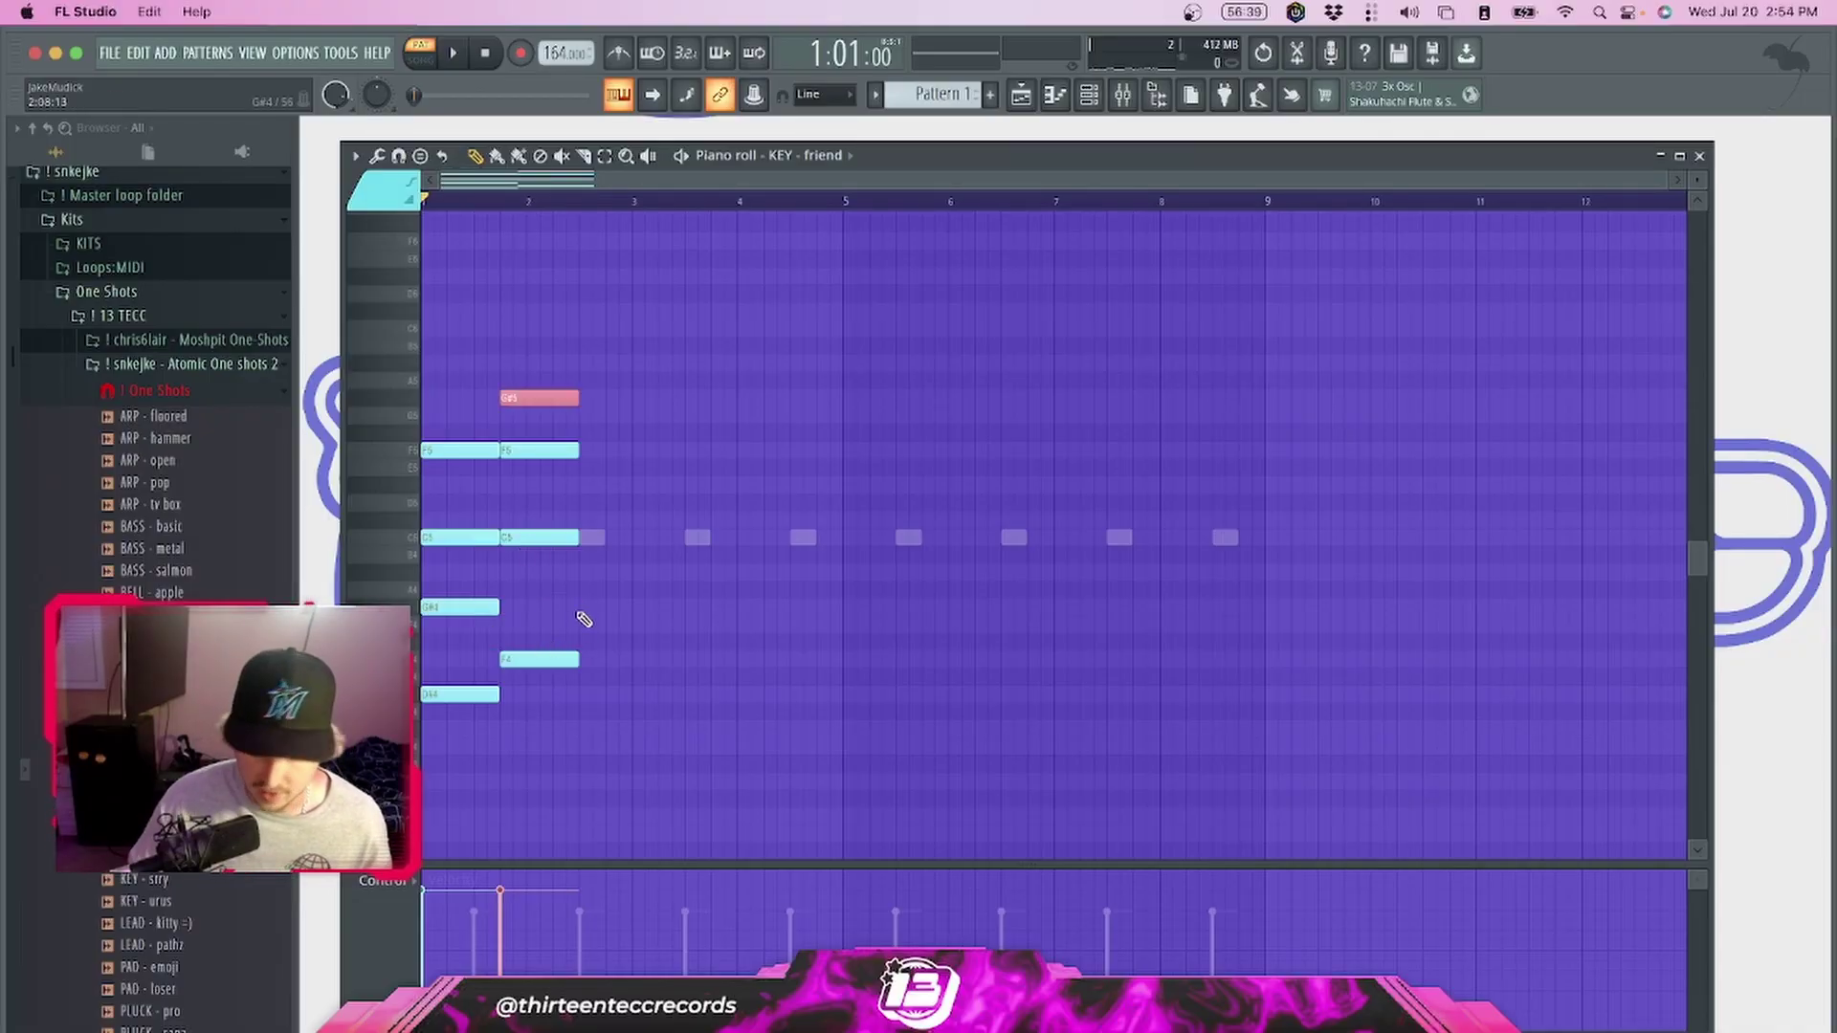
key("super+Down")
key("super+Up")
key("super+Down")
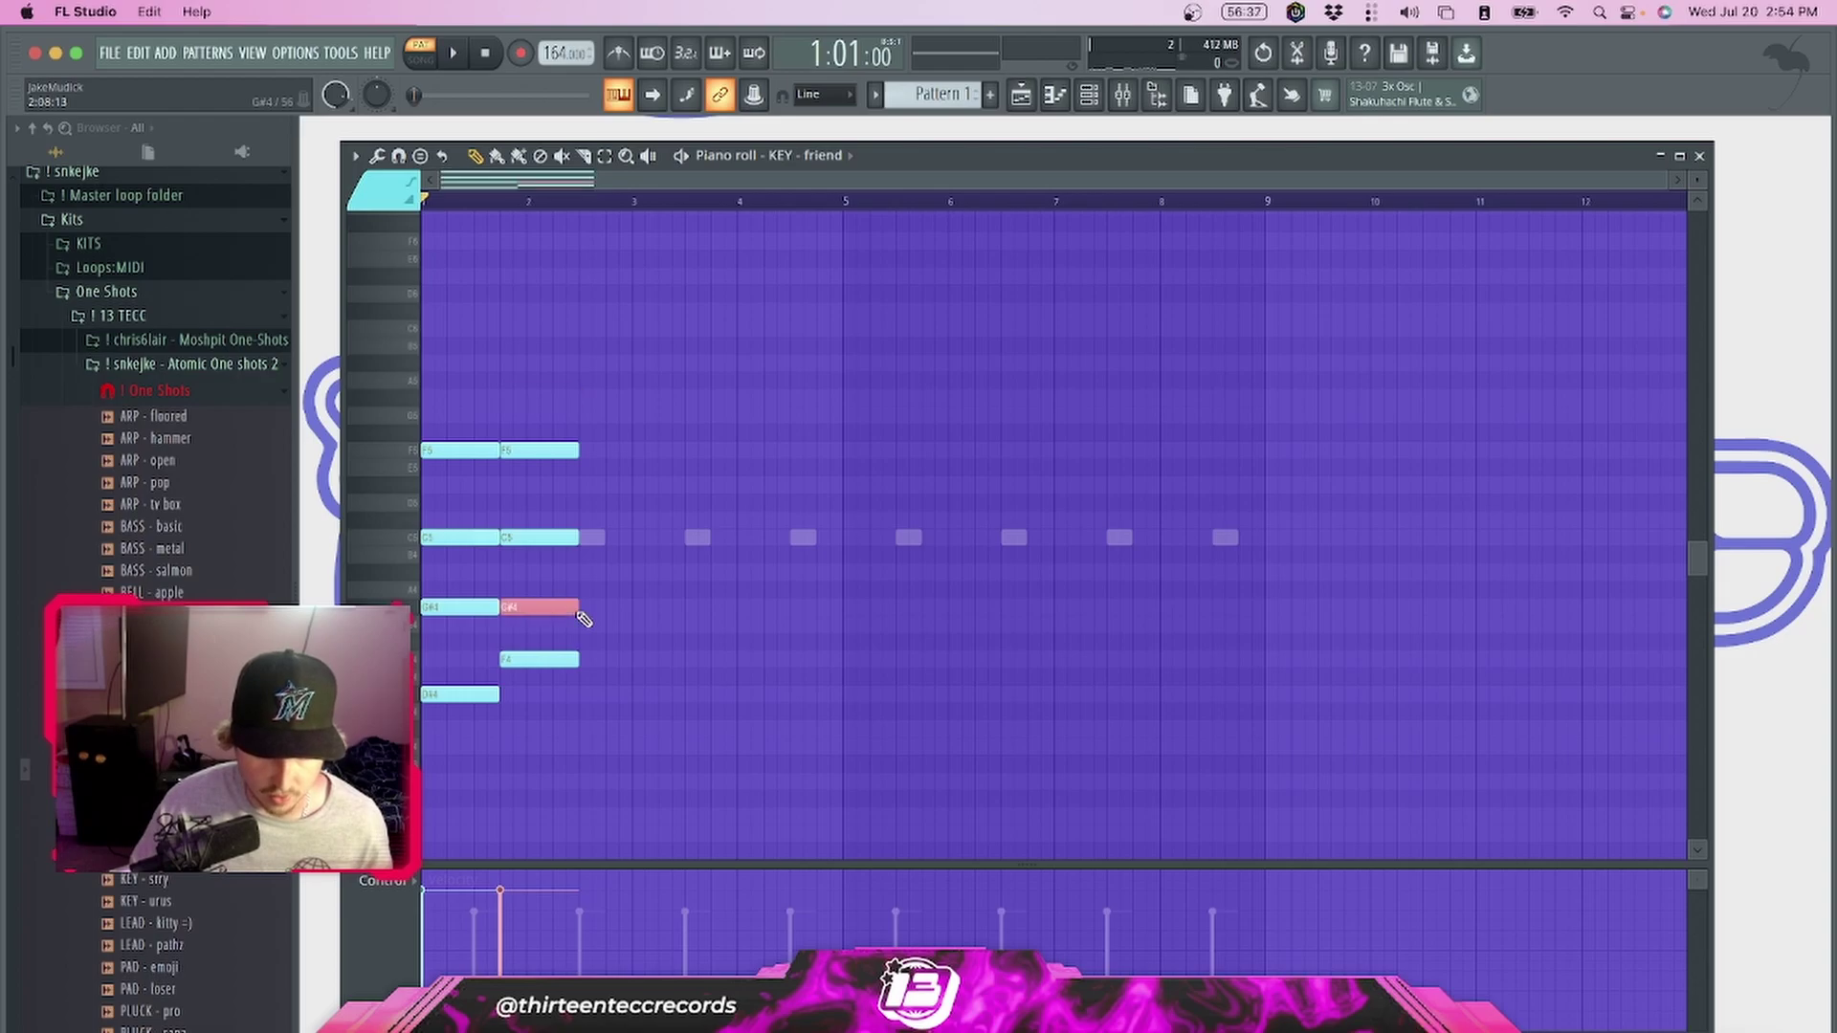
key("super+Up")
key("super+Down")
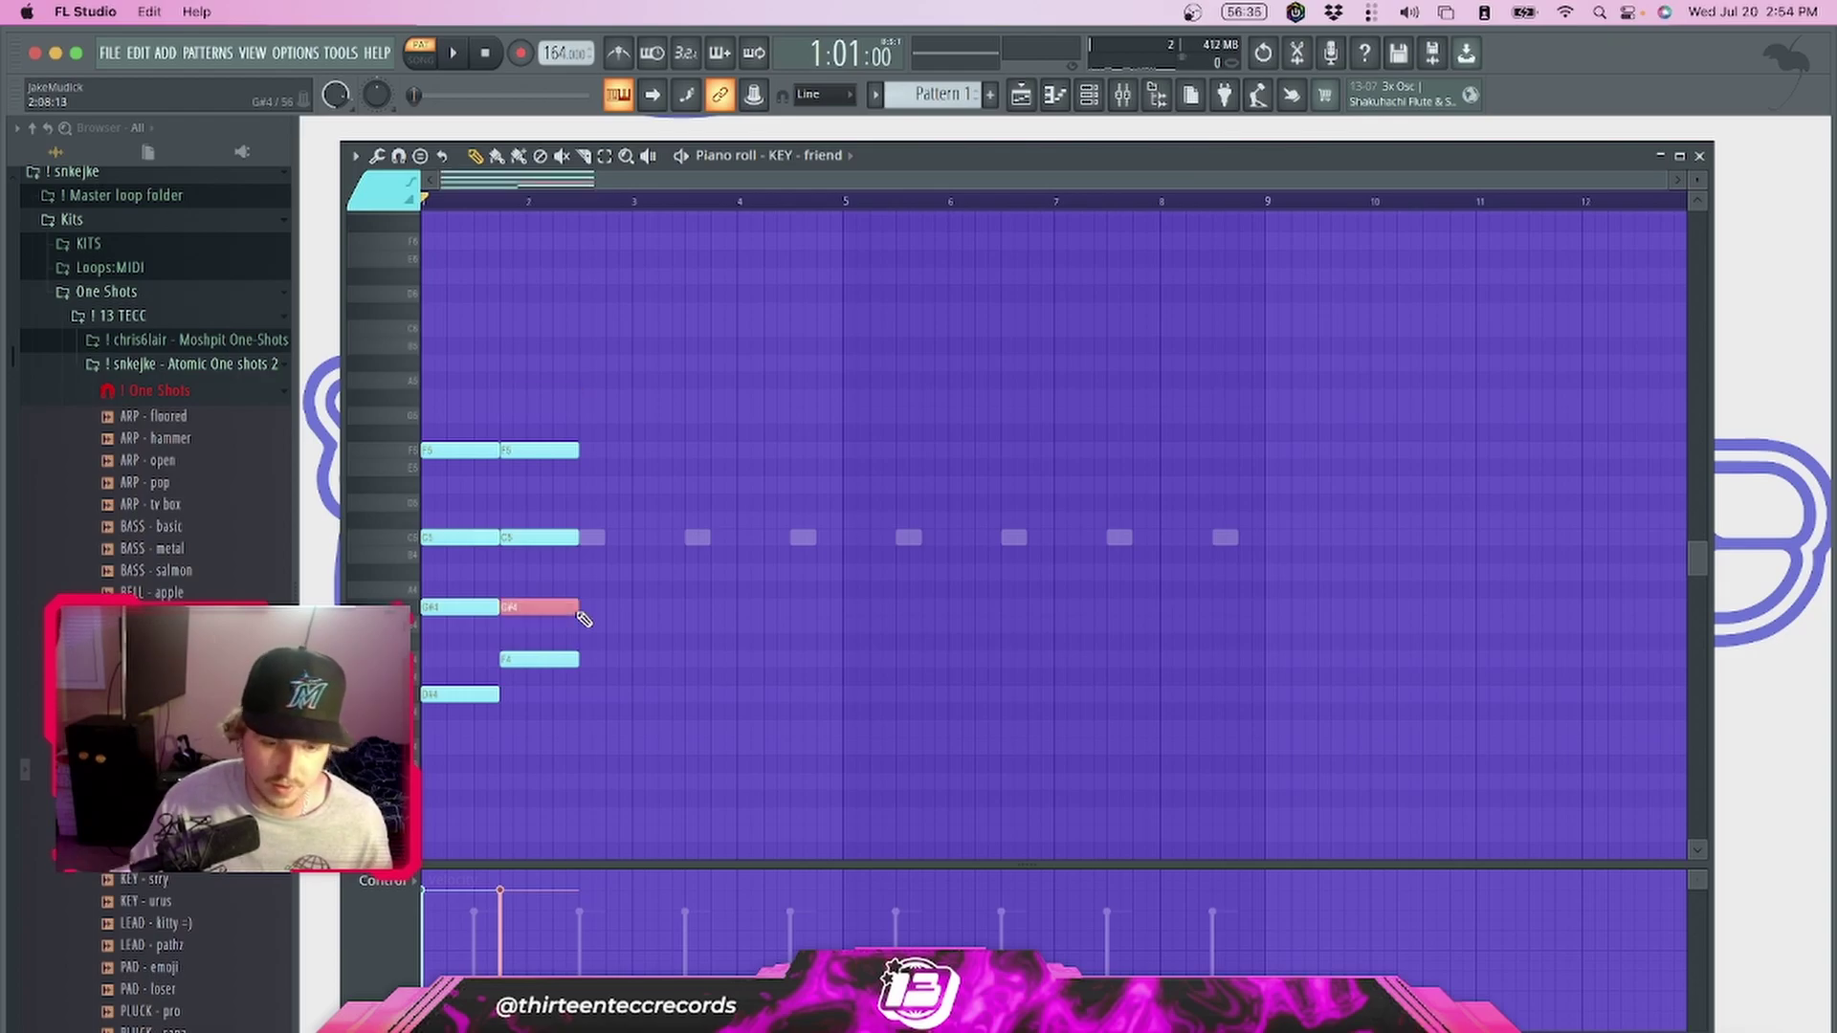
Lengthen the second chord to bar 3 with D#5 on top, and add a third chord there with C#4 in the bass
left_click(603, 565, "super")
left_click_drag(691, 576, 687, 728)
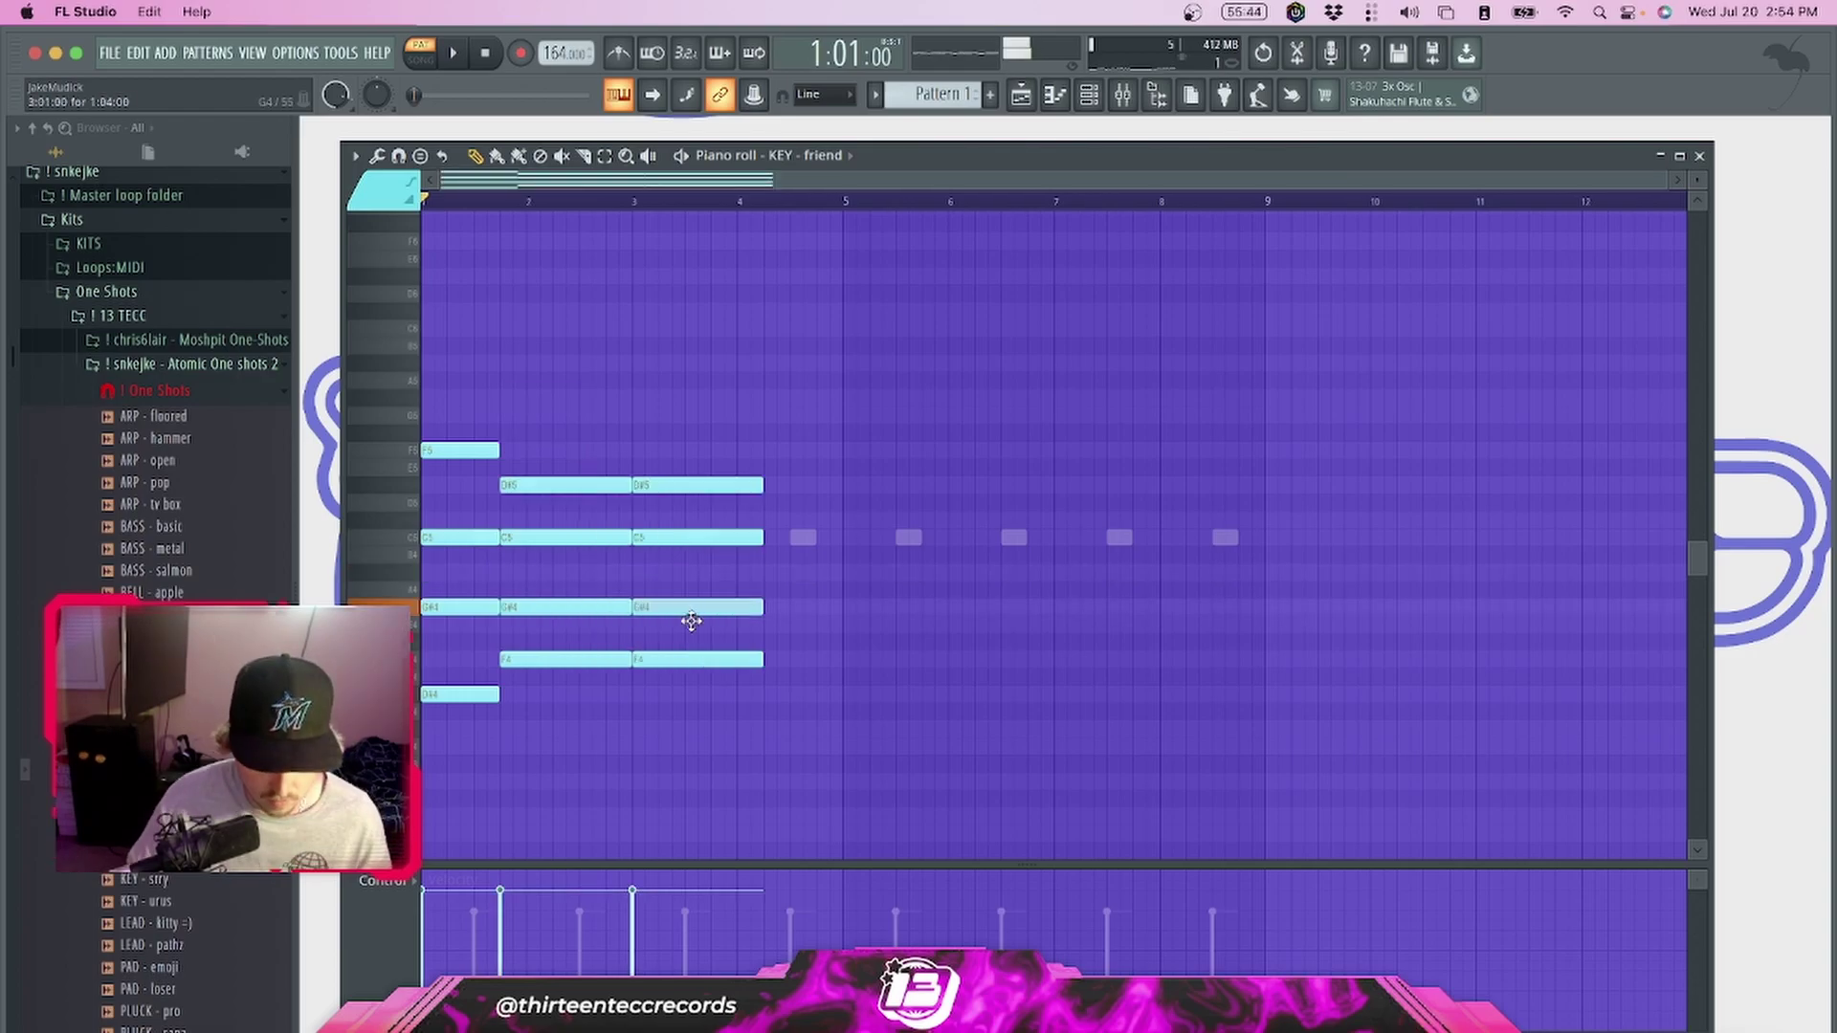
key("space")
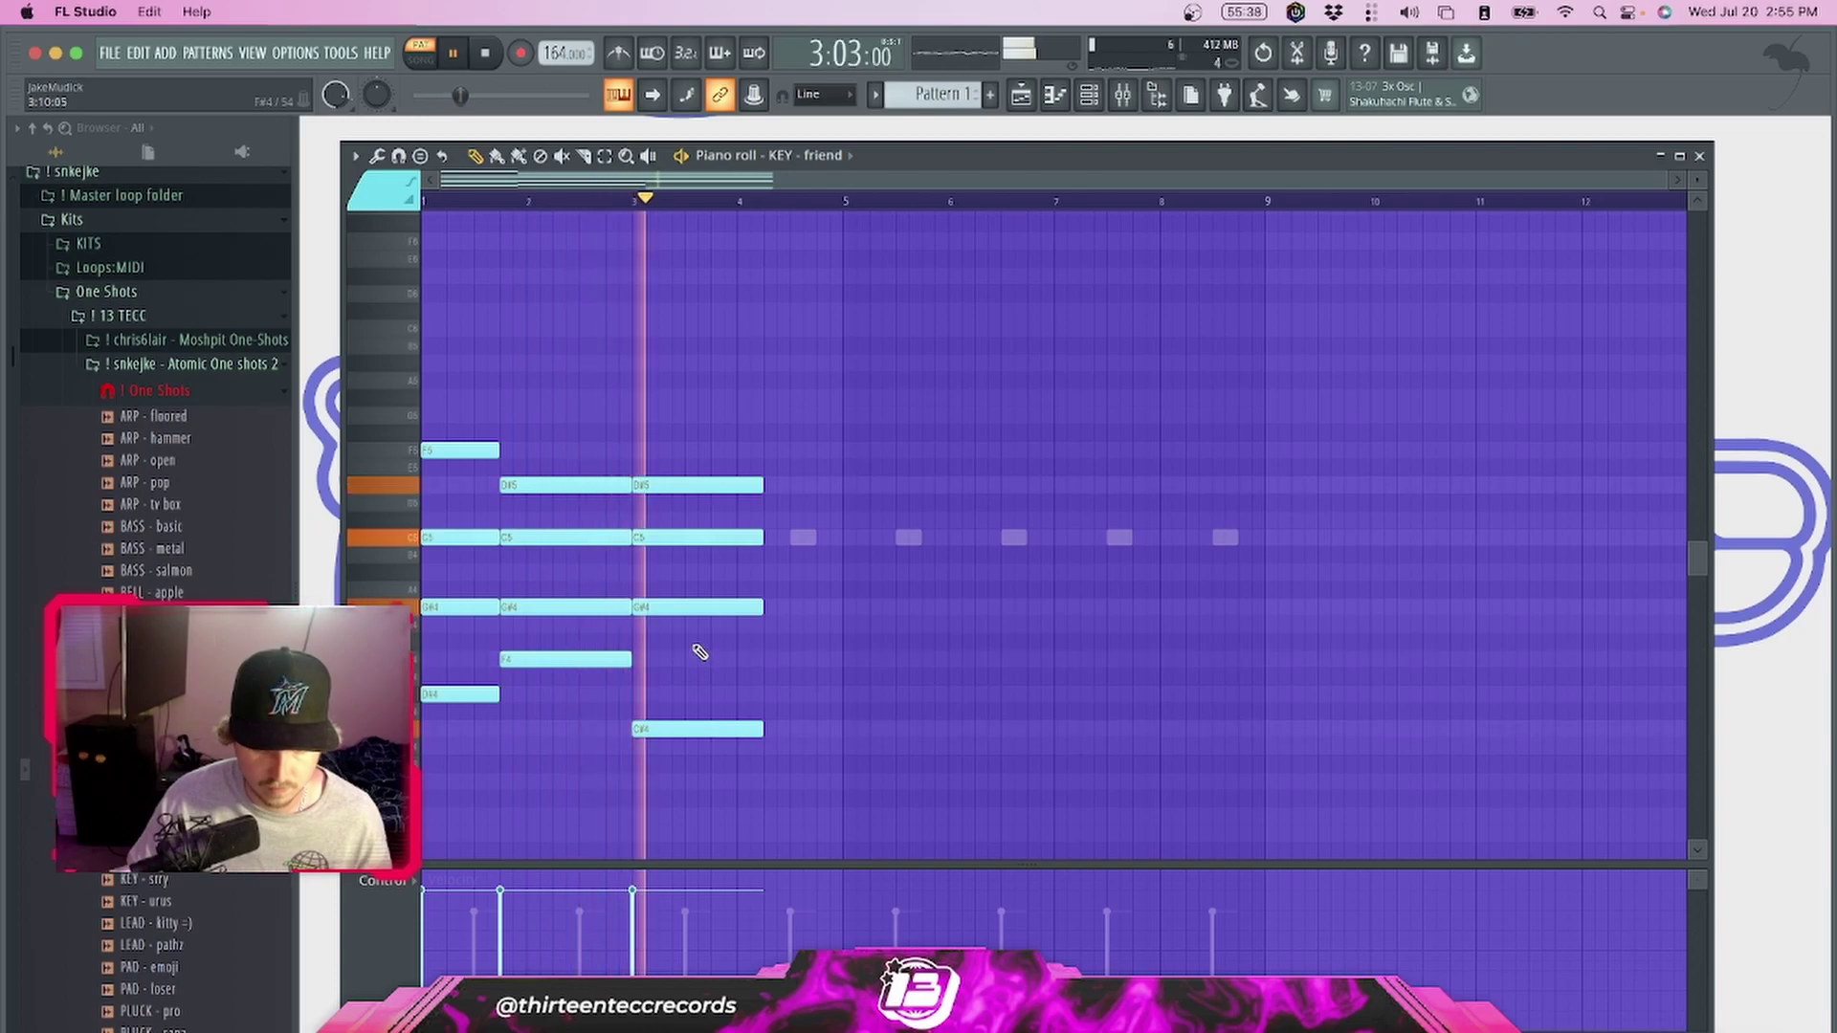
key("space")
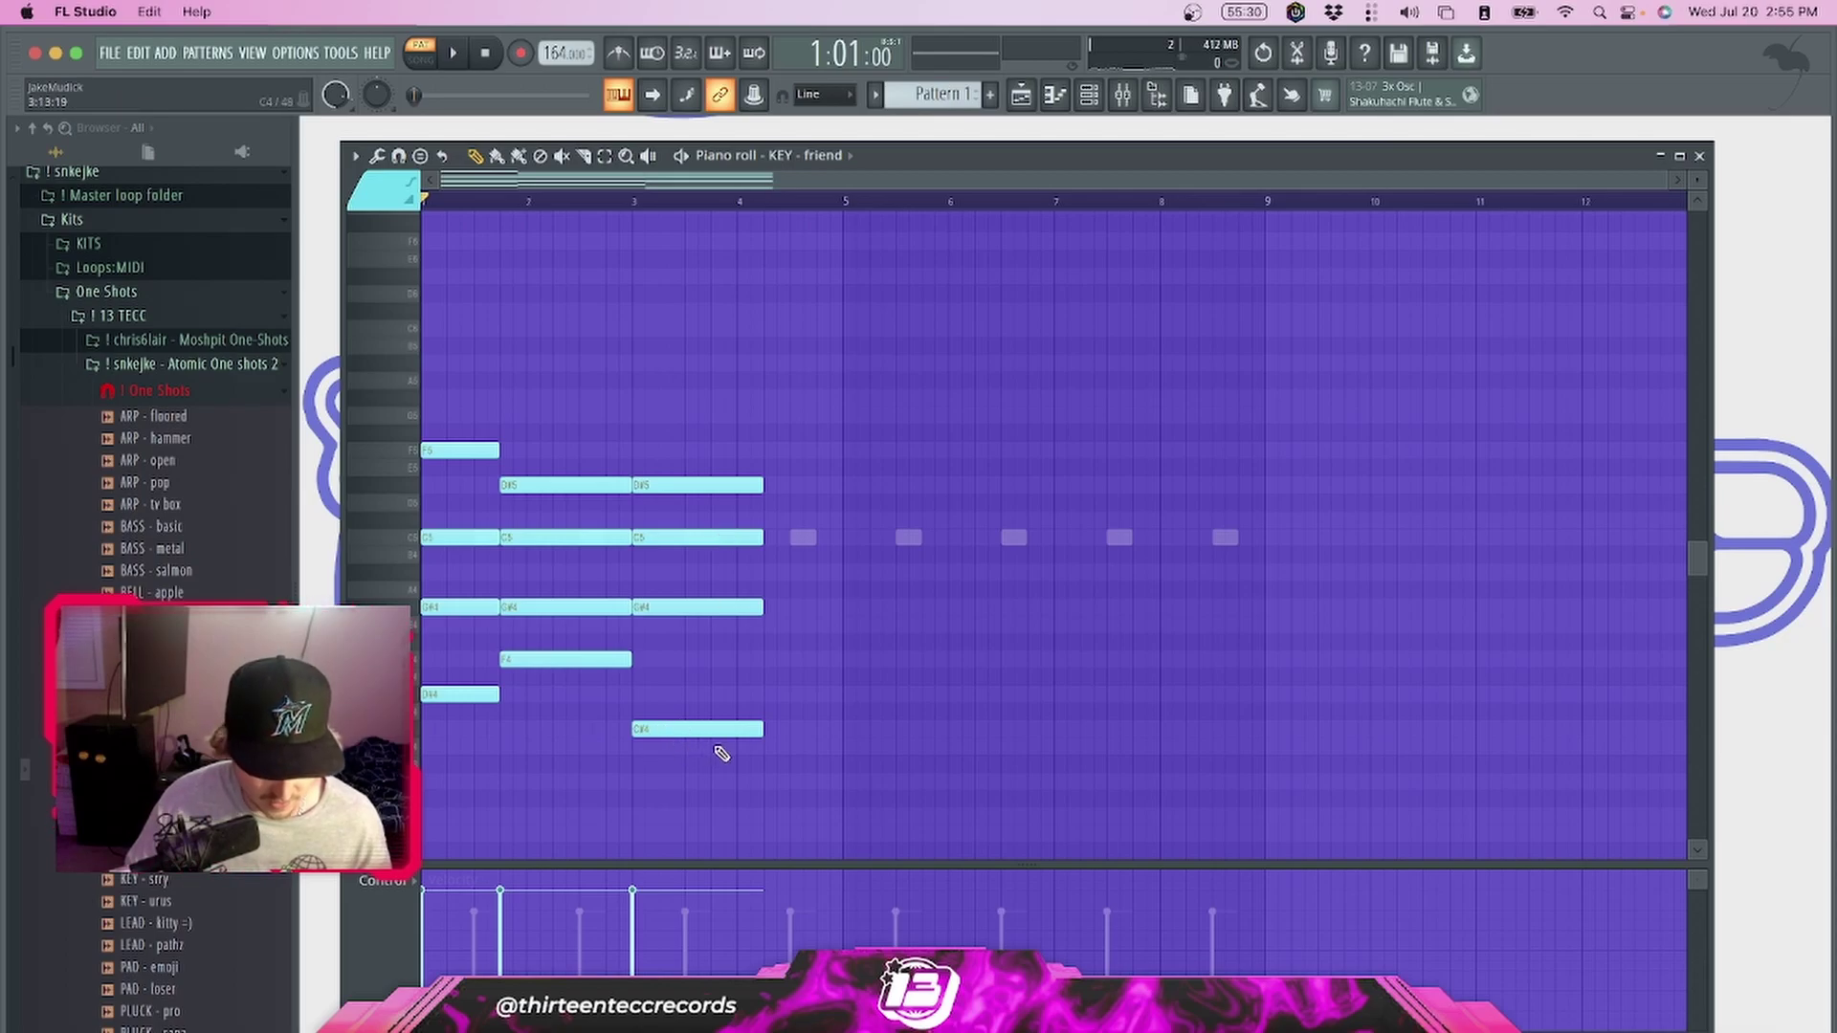
Extend the third chord's four notes so they end halfway through bar 4
key("space")
left_click_drag(743, 822, 836, 488)
left_click(812, 437, "super")
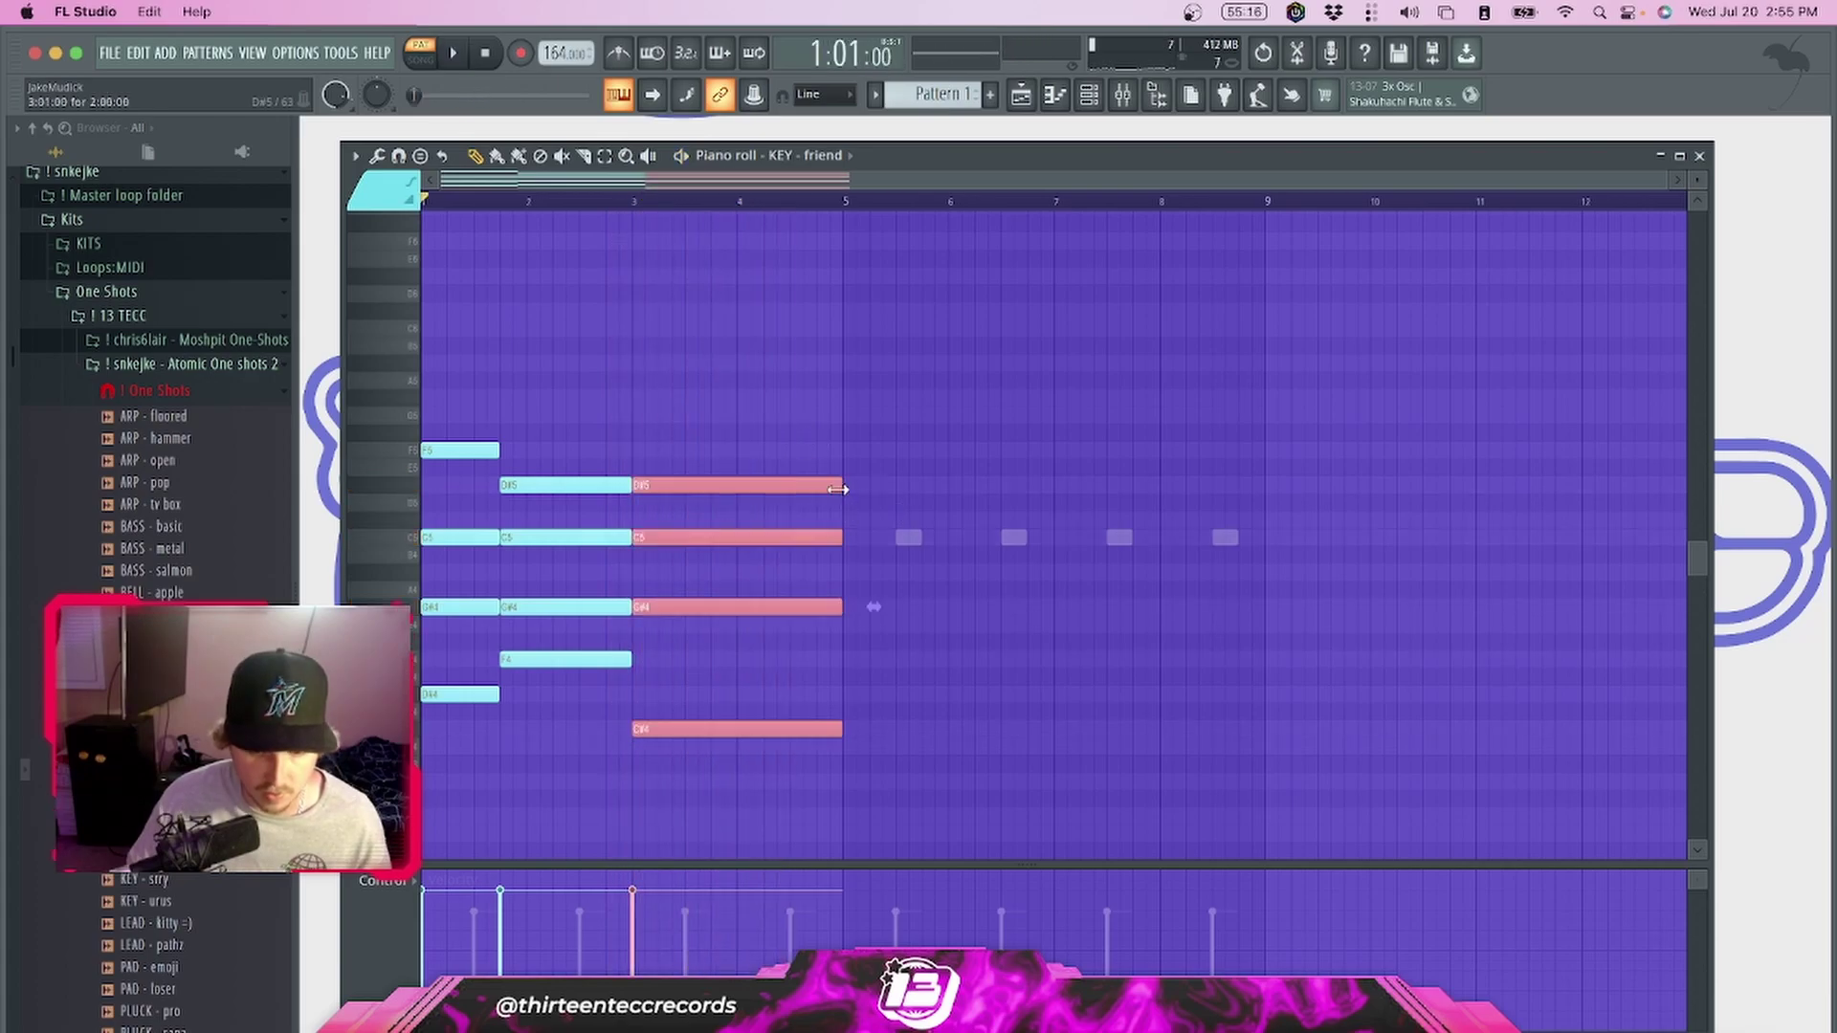
left_click_drag(839, 489, 790, 486)
left_click(812, 426)
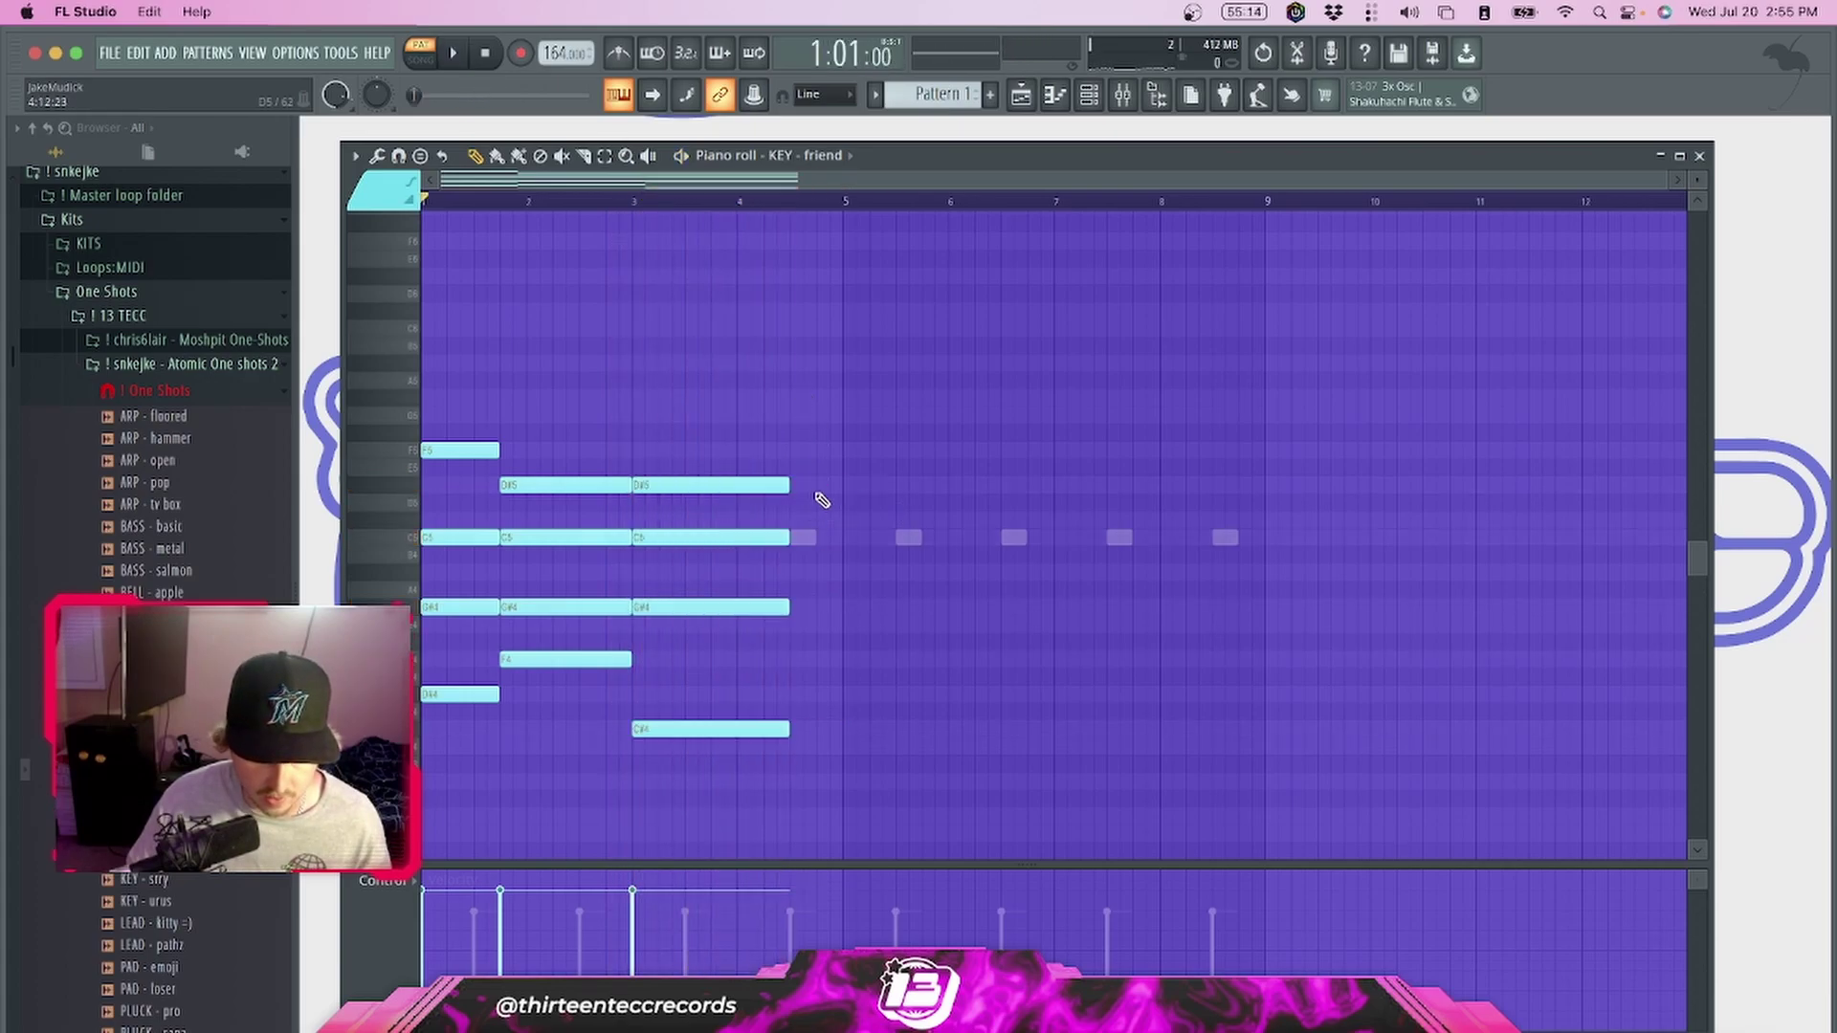
Place a fourth chord of F5, A#4, G#4 and C#4, eight steps long, halfway through bar 4 and play it back
key("space")
left_click(792, 450)
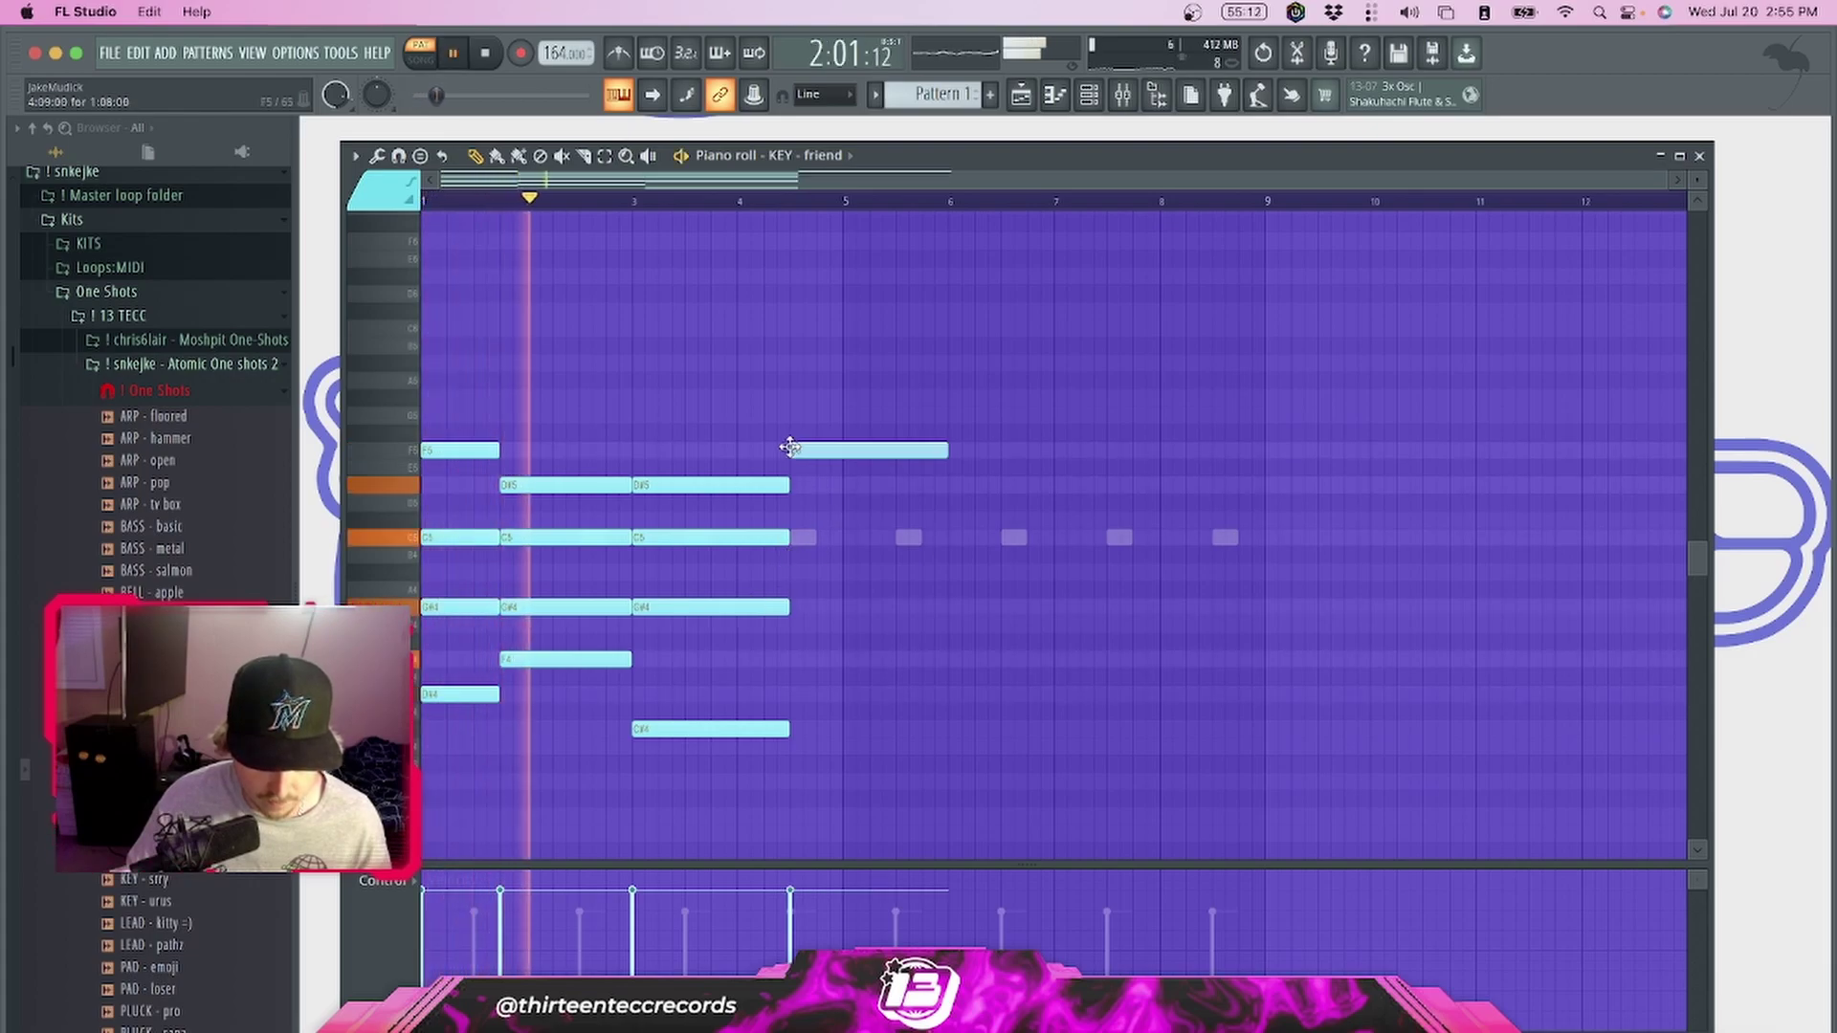
left_click(802, 537)
left_click(800, 606)
key("space")
left_click(800, 730)
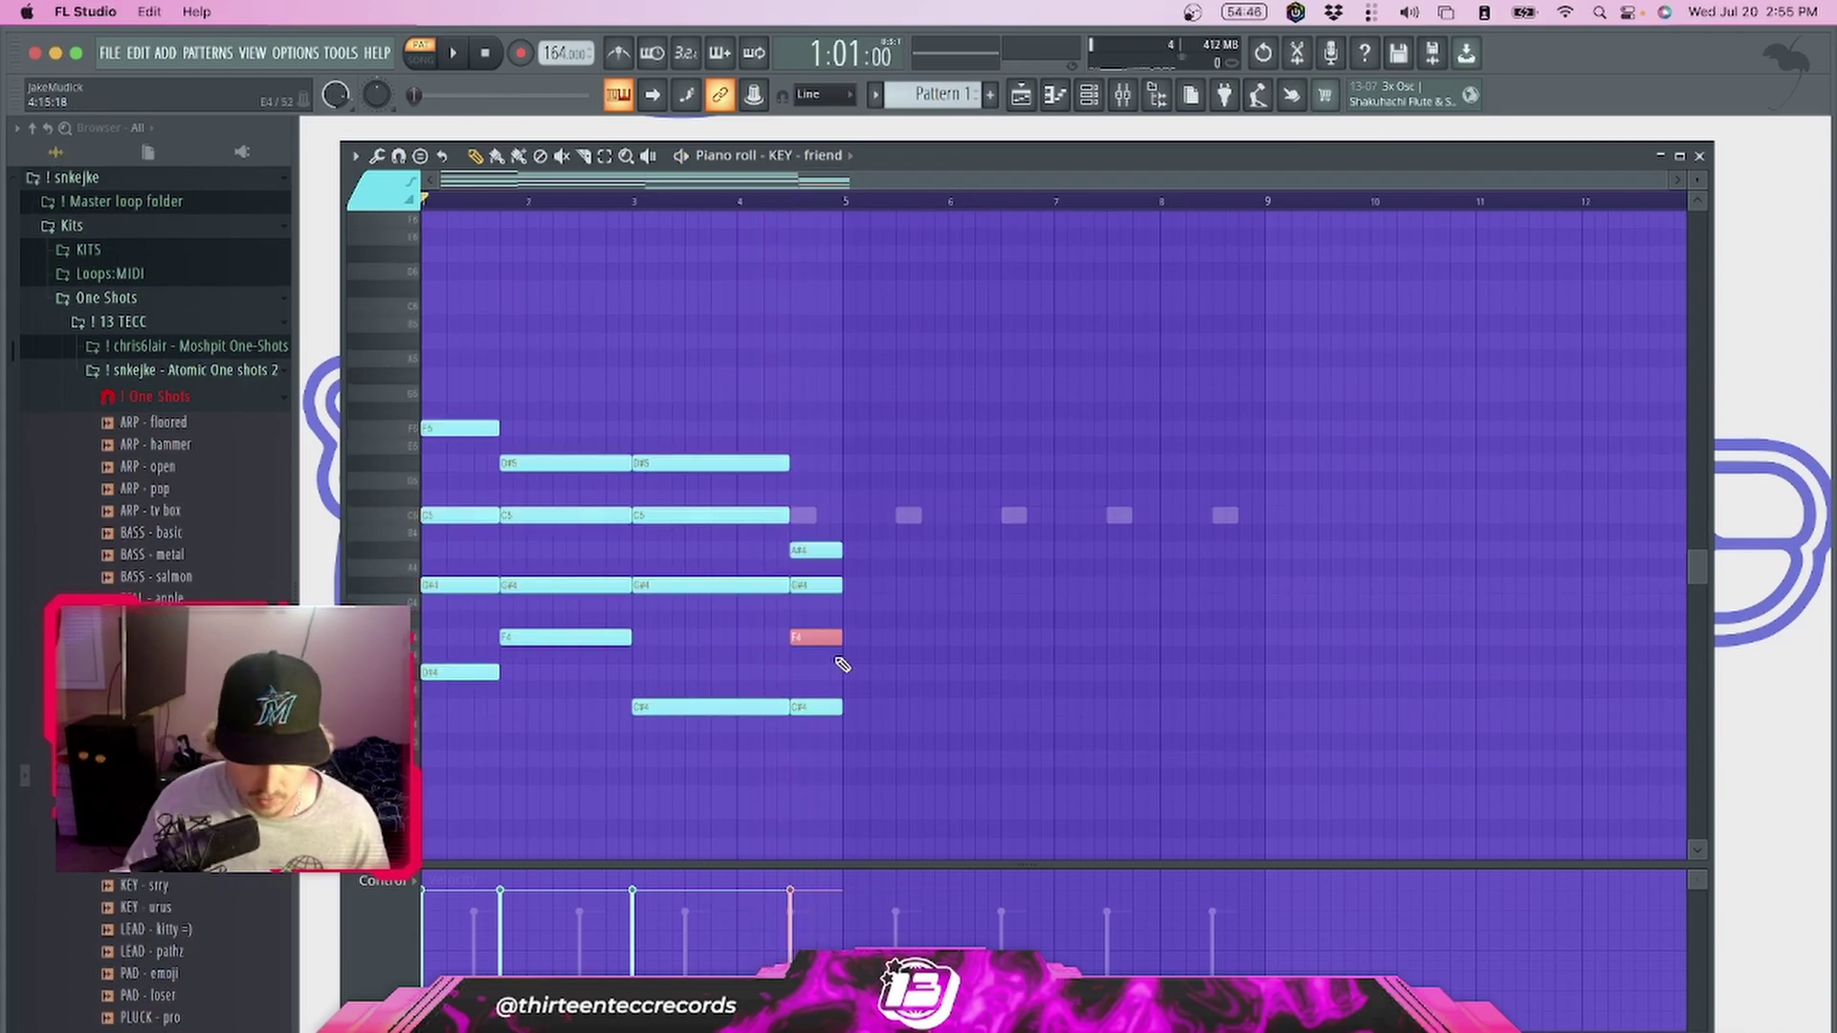
key("super+Up")
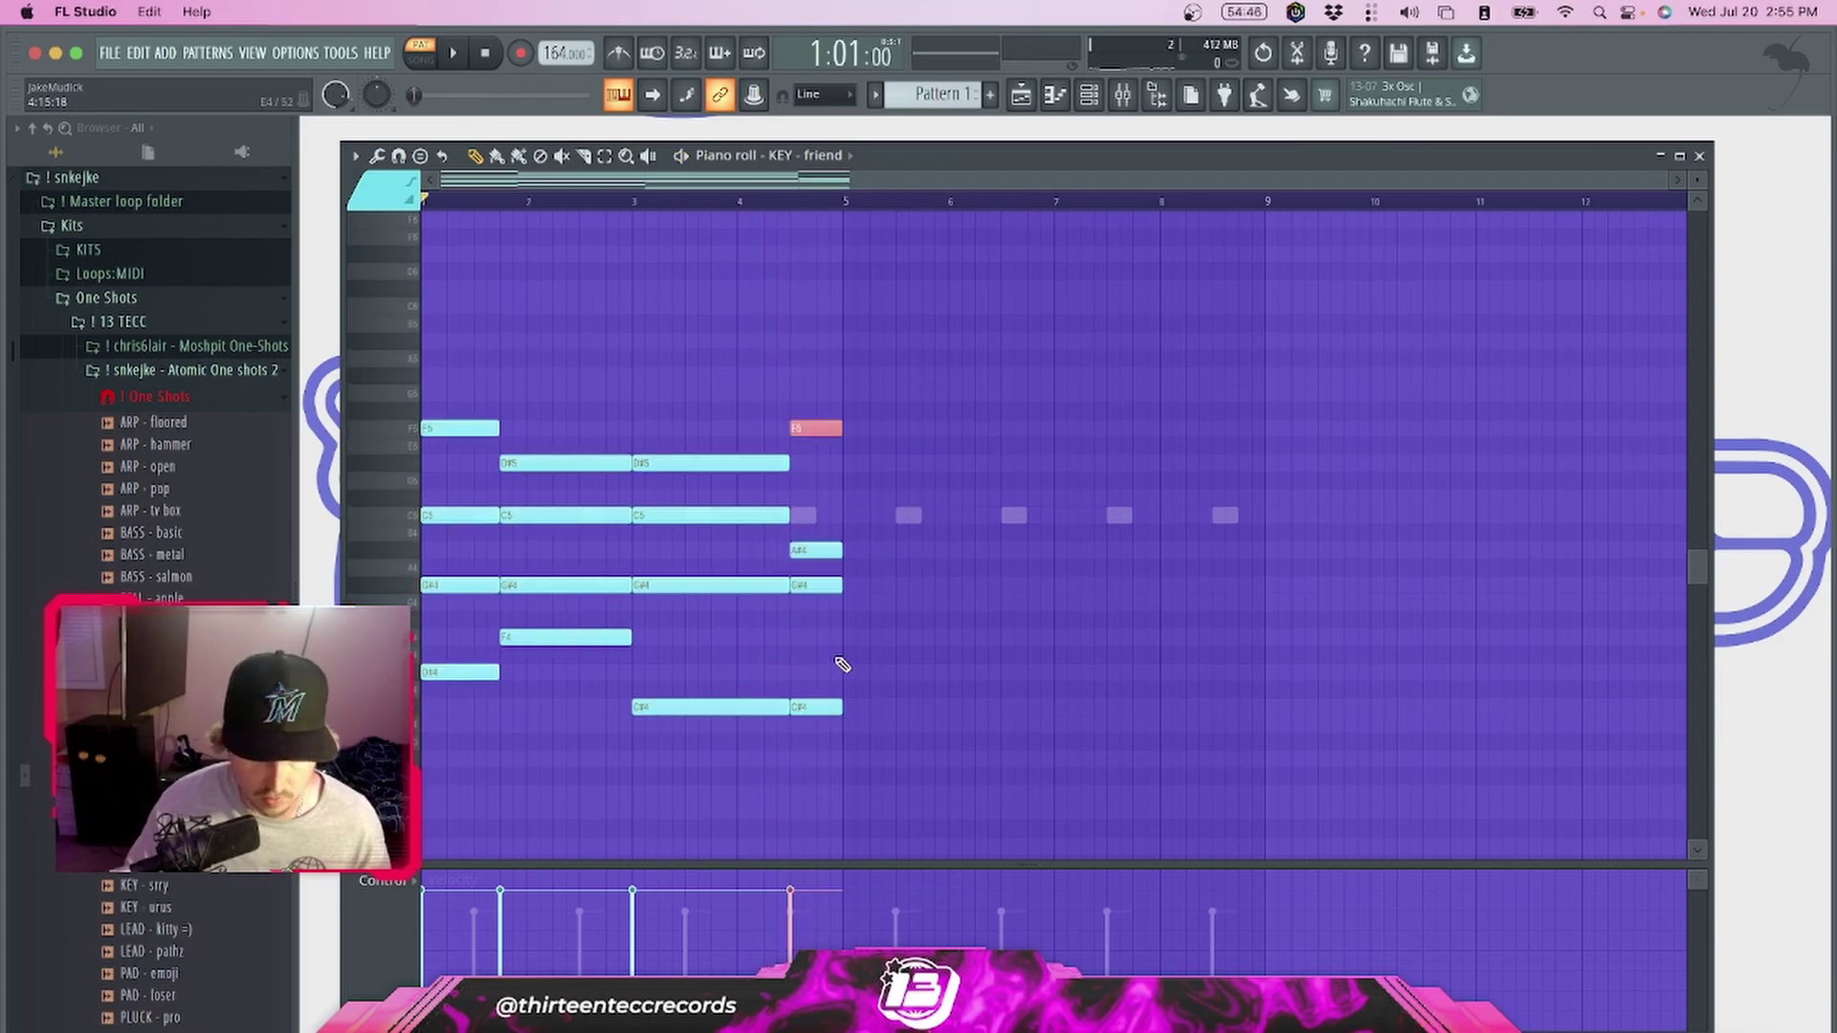
key("space")
left_click(863, 820, "super")
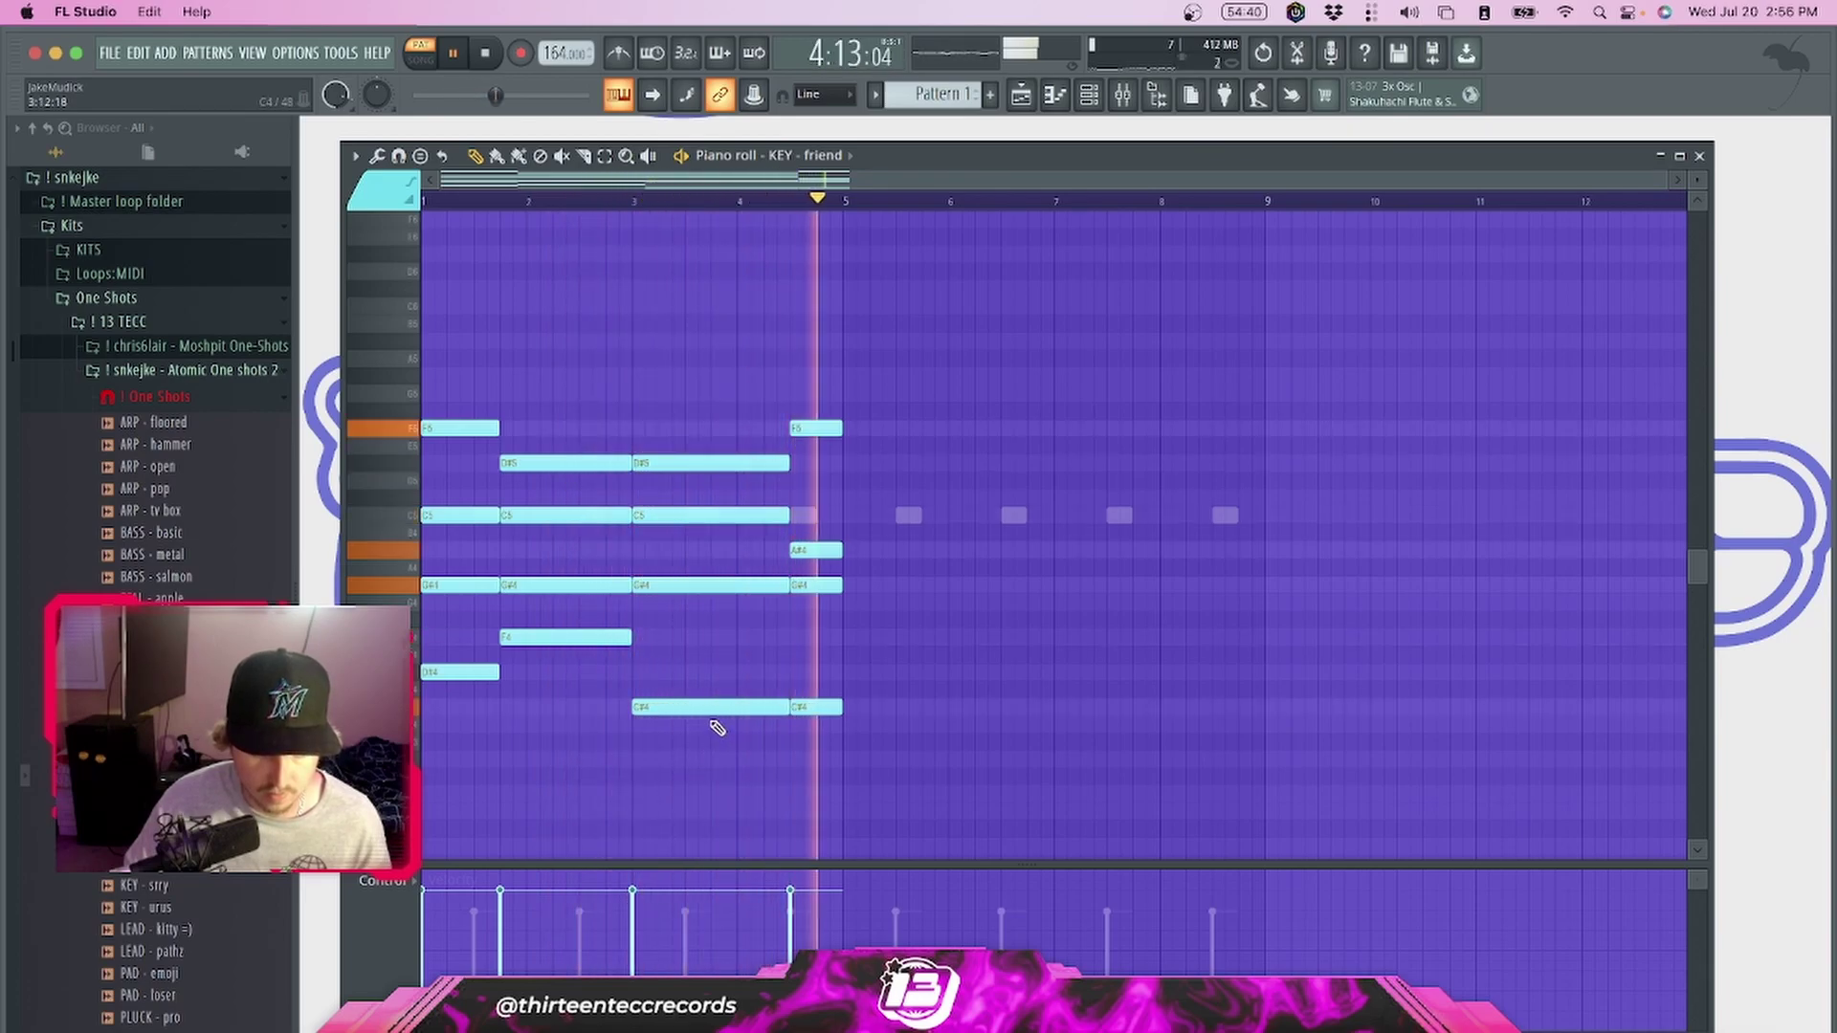
Duplicate the whole four-chord progression into bars 5 to 8 and play it back
key("space")
key("ctrl+b")
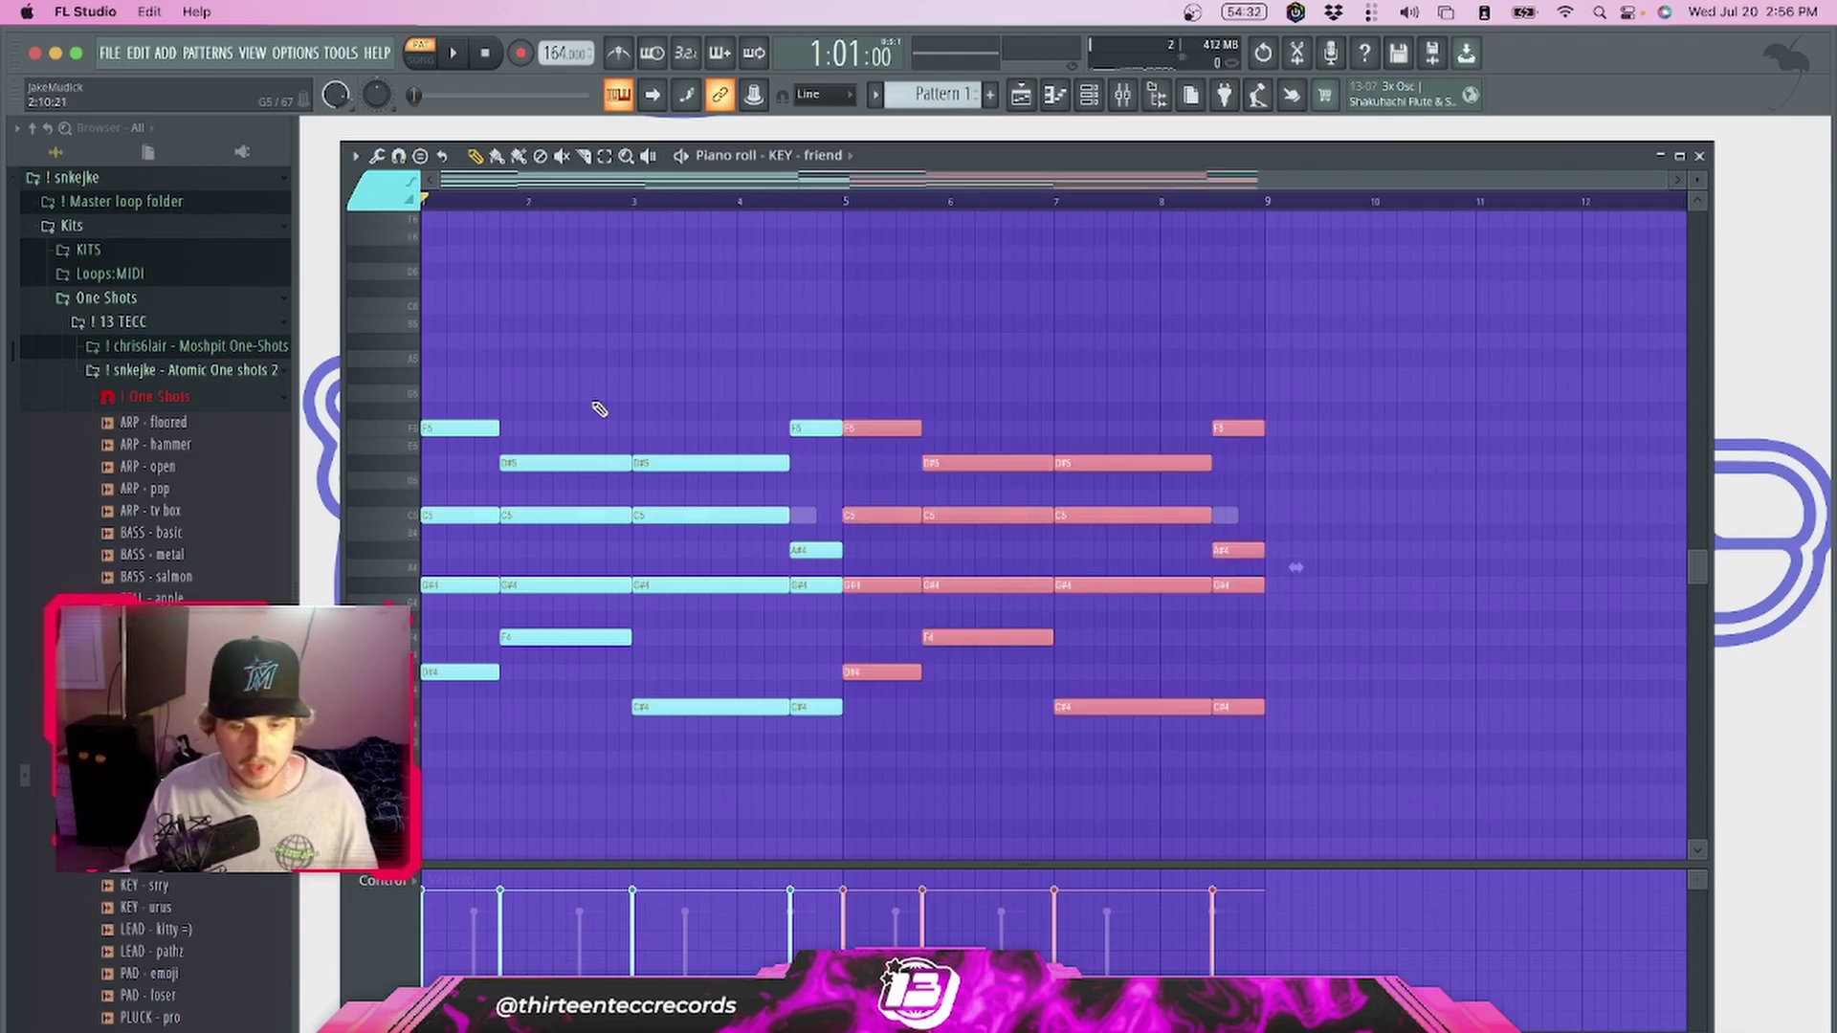
key("ctrl+d")
key("space")
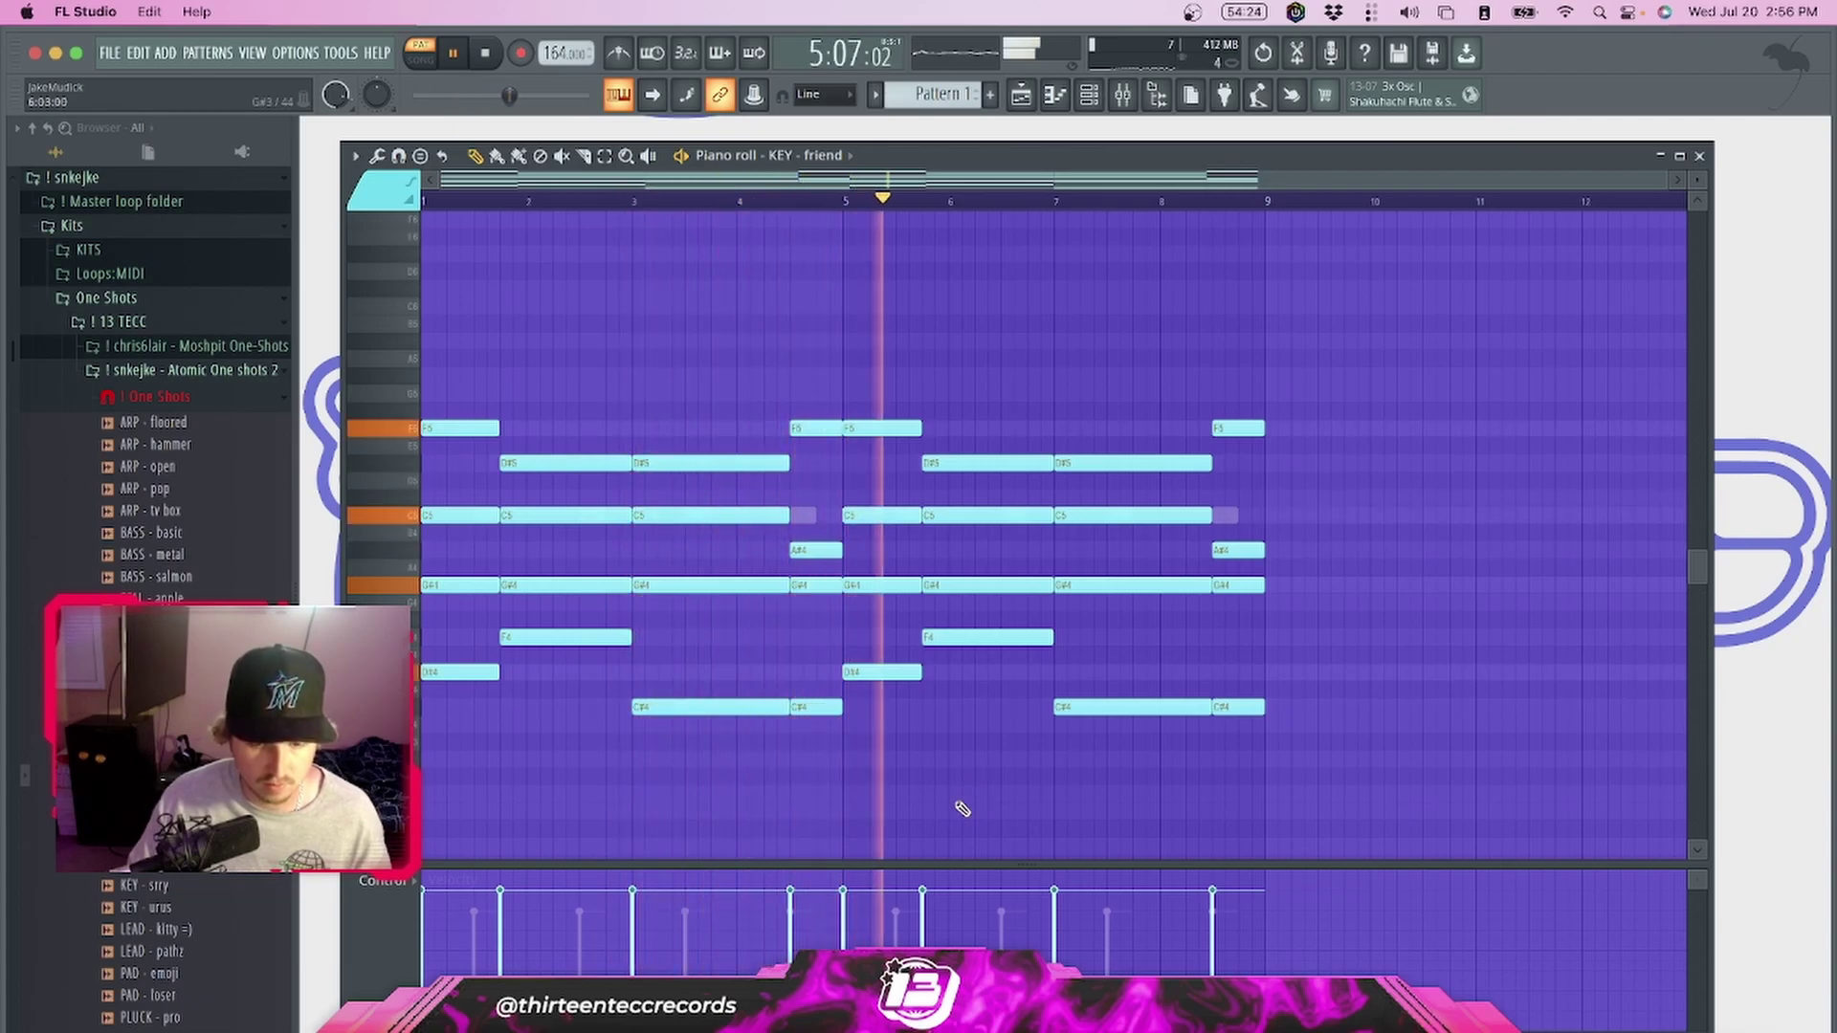
key("space")
Retune the chord at the end of bar 4 to C5, A#4, G4 and C4, and lower the last chord's top note to D#5
left_click_drag(821, 421, 827, 468)
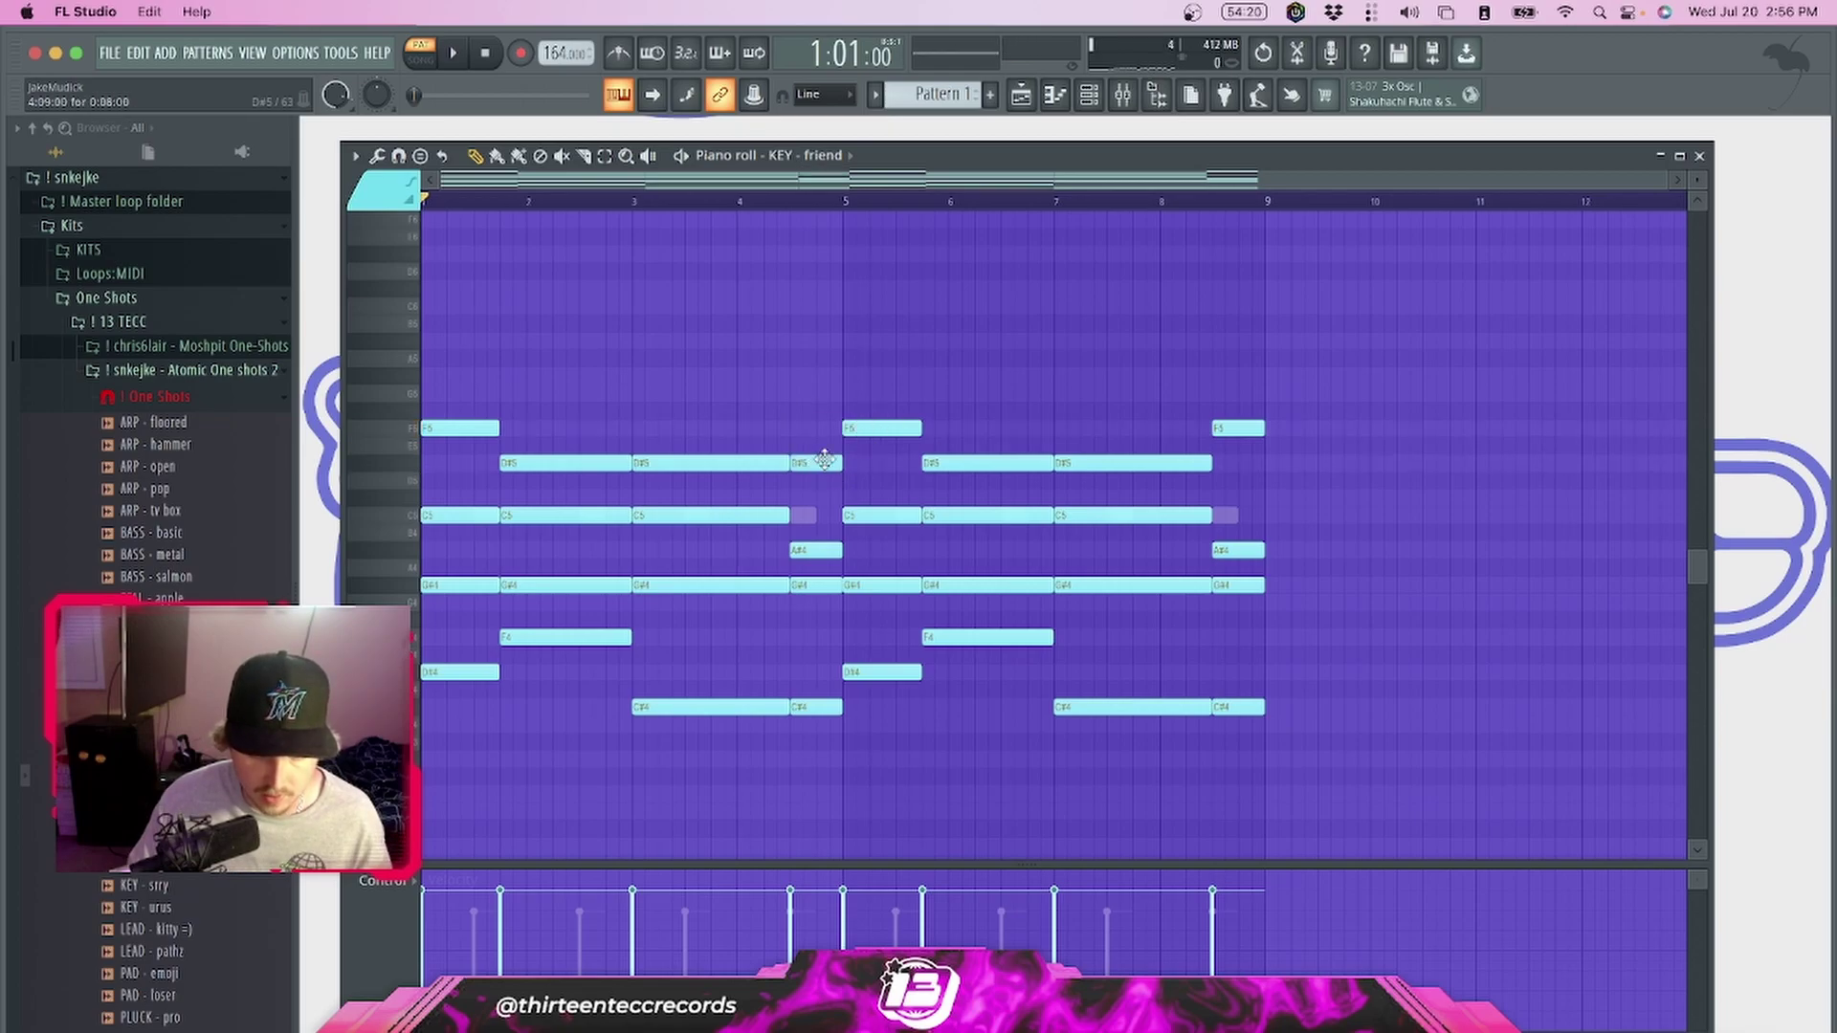
left_click(821, 466)
left_click_drag(812, 467, 819, 377)
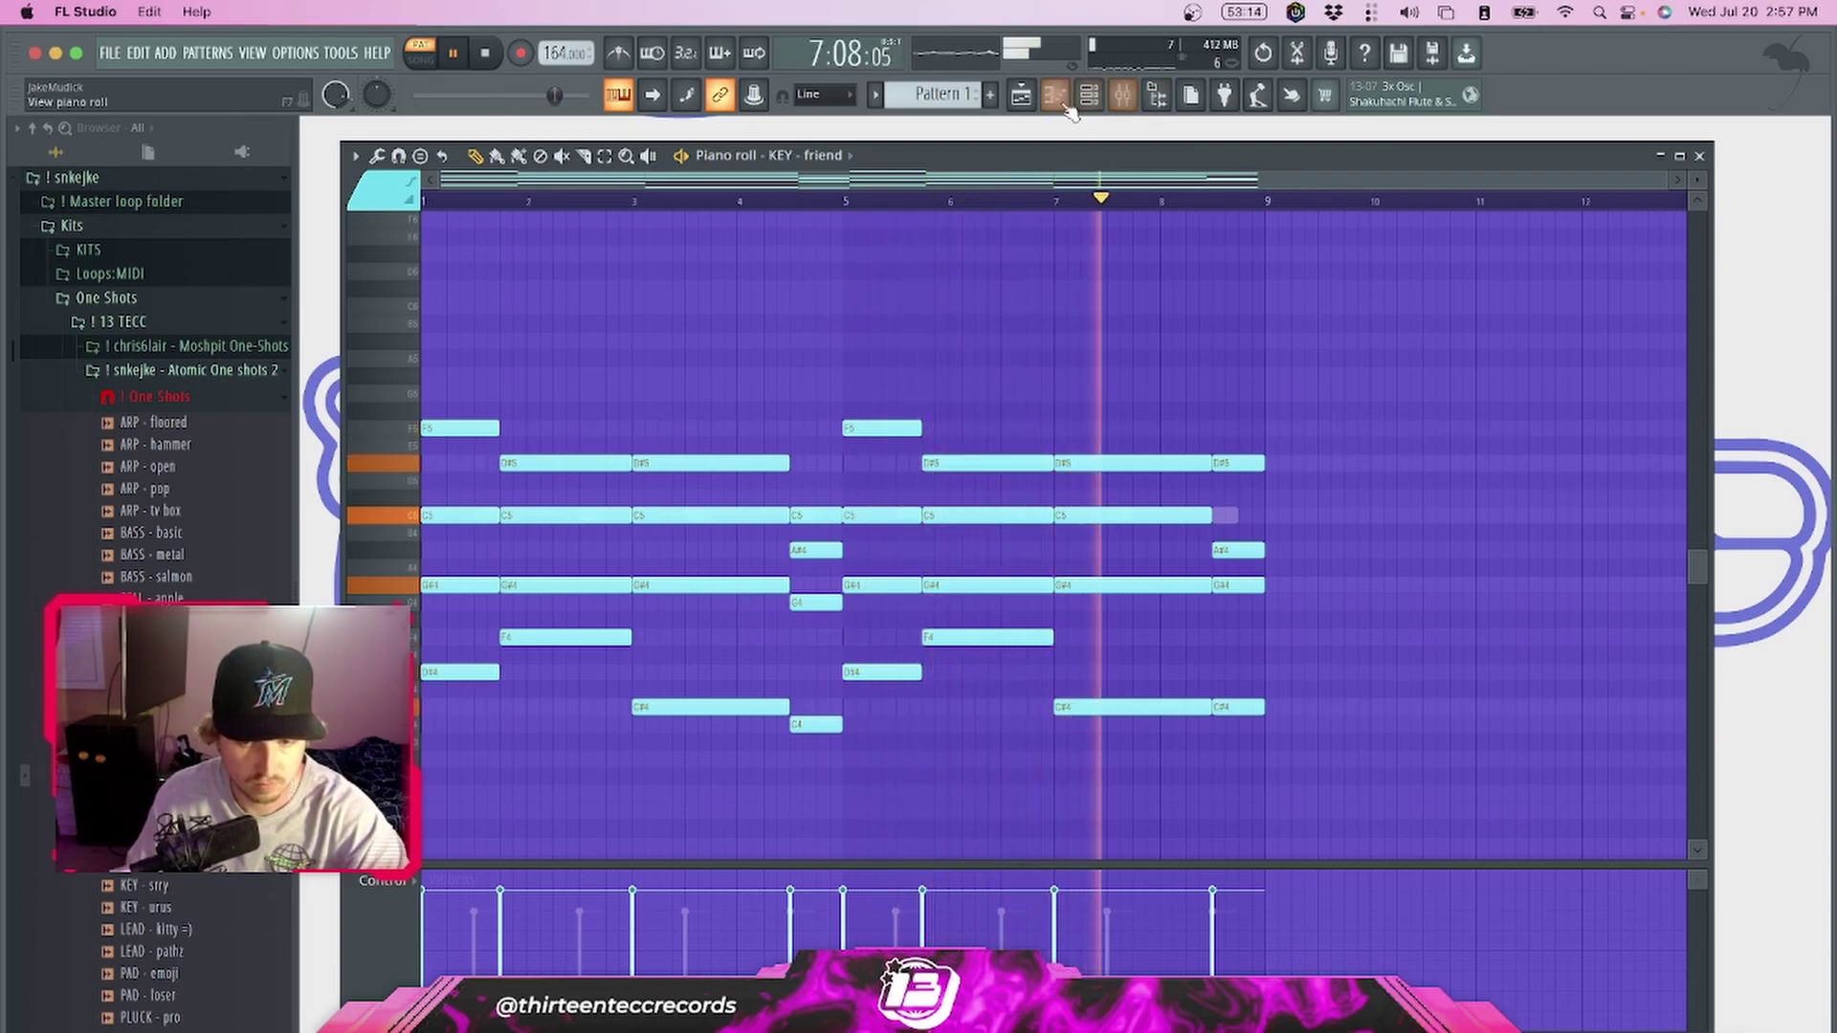
key("F6")
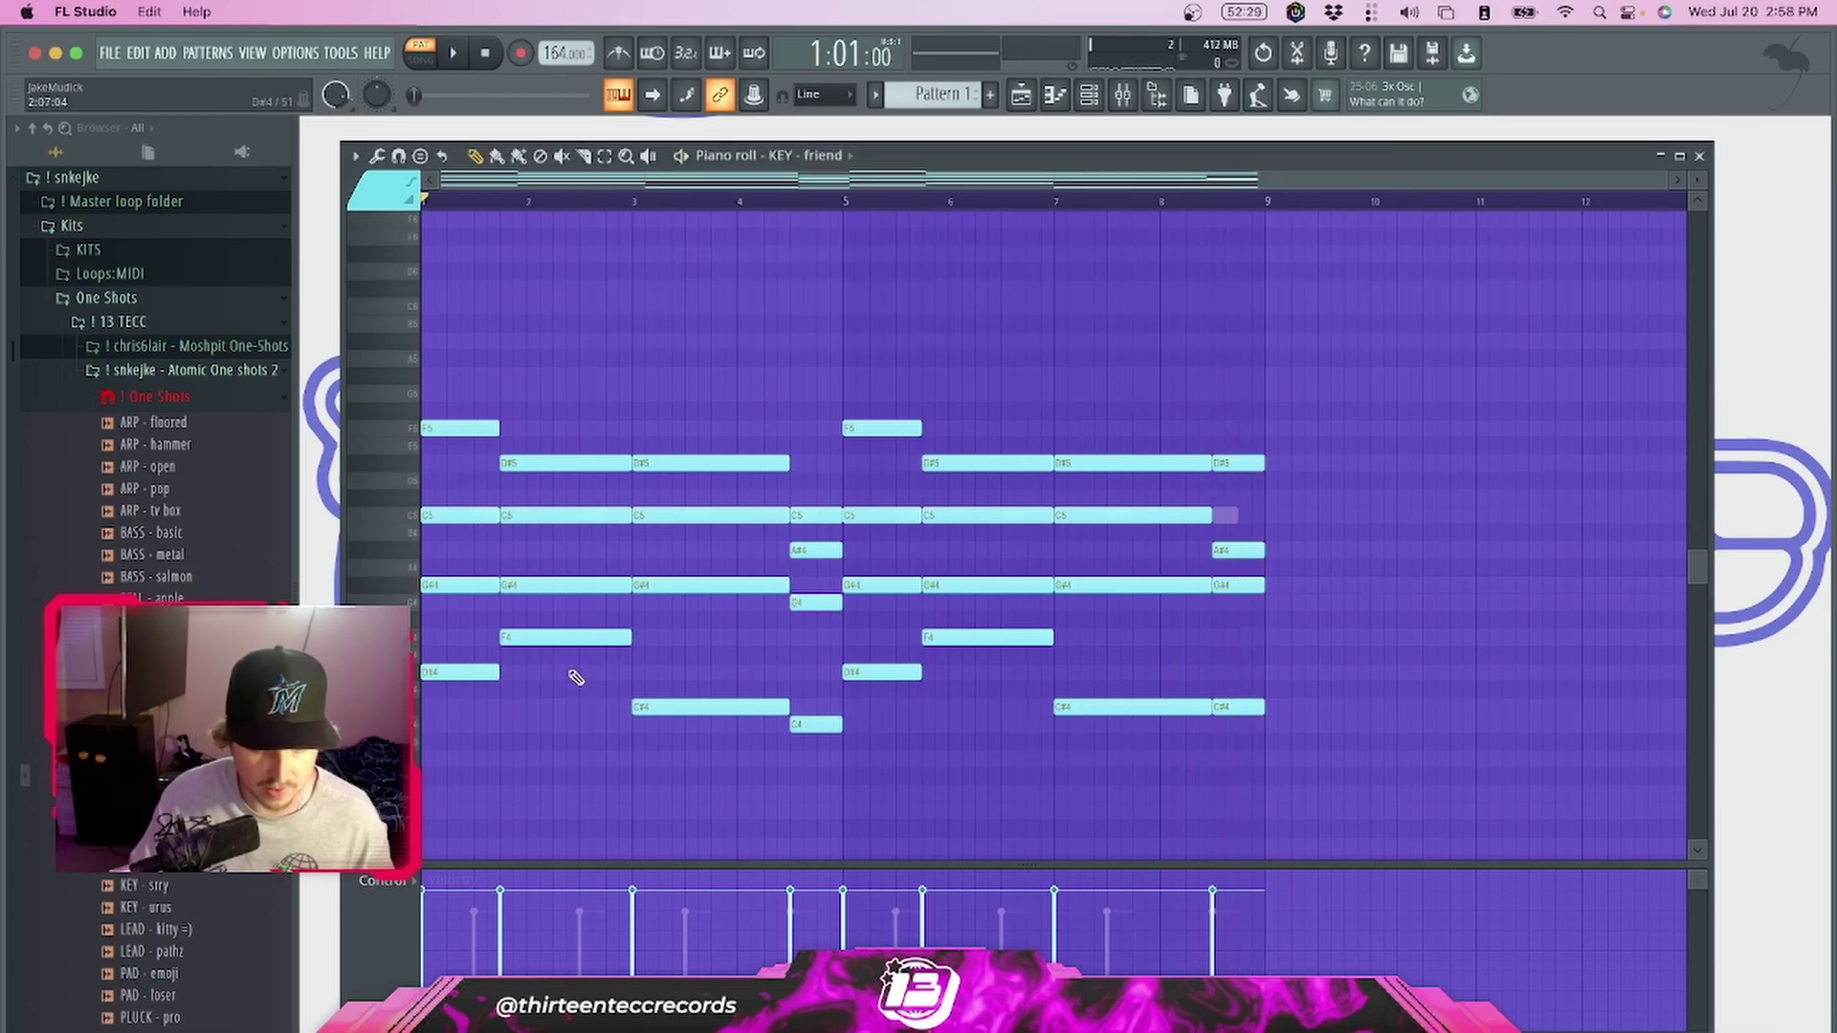
Break the second chord into shorter notes, and add A#5, C5 and G#4 halfway through bar 6, playing the pattern back
key("super+a")
key("super+d")
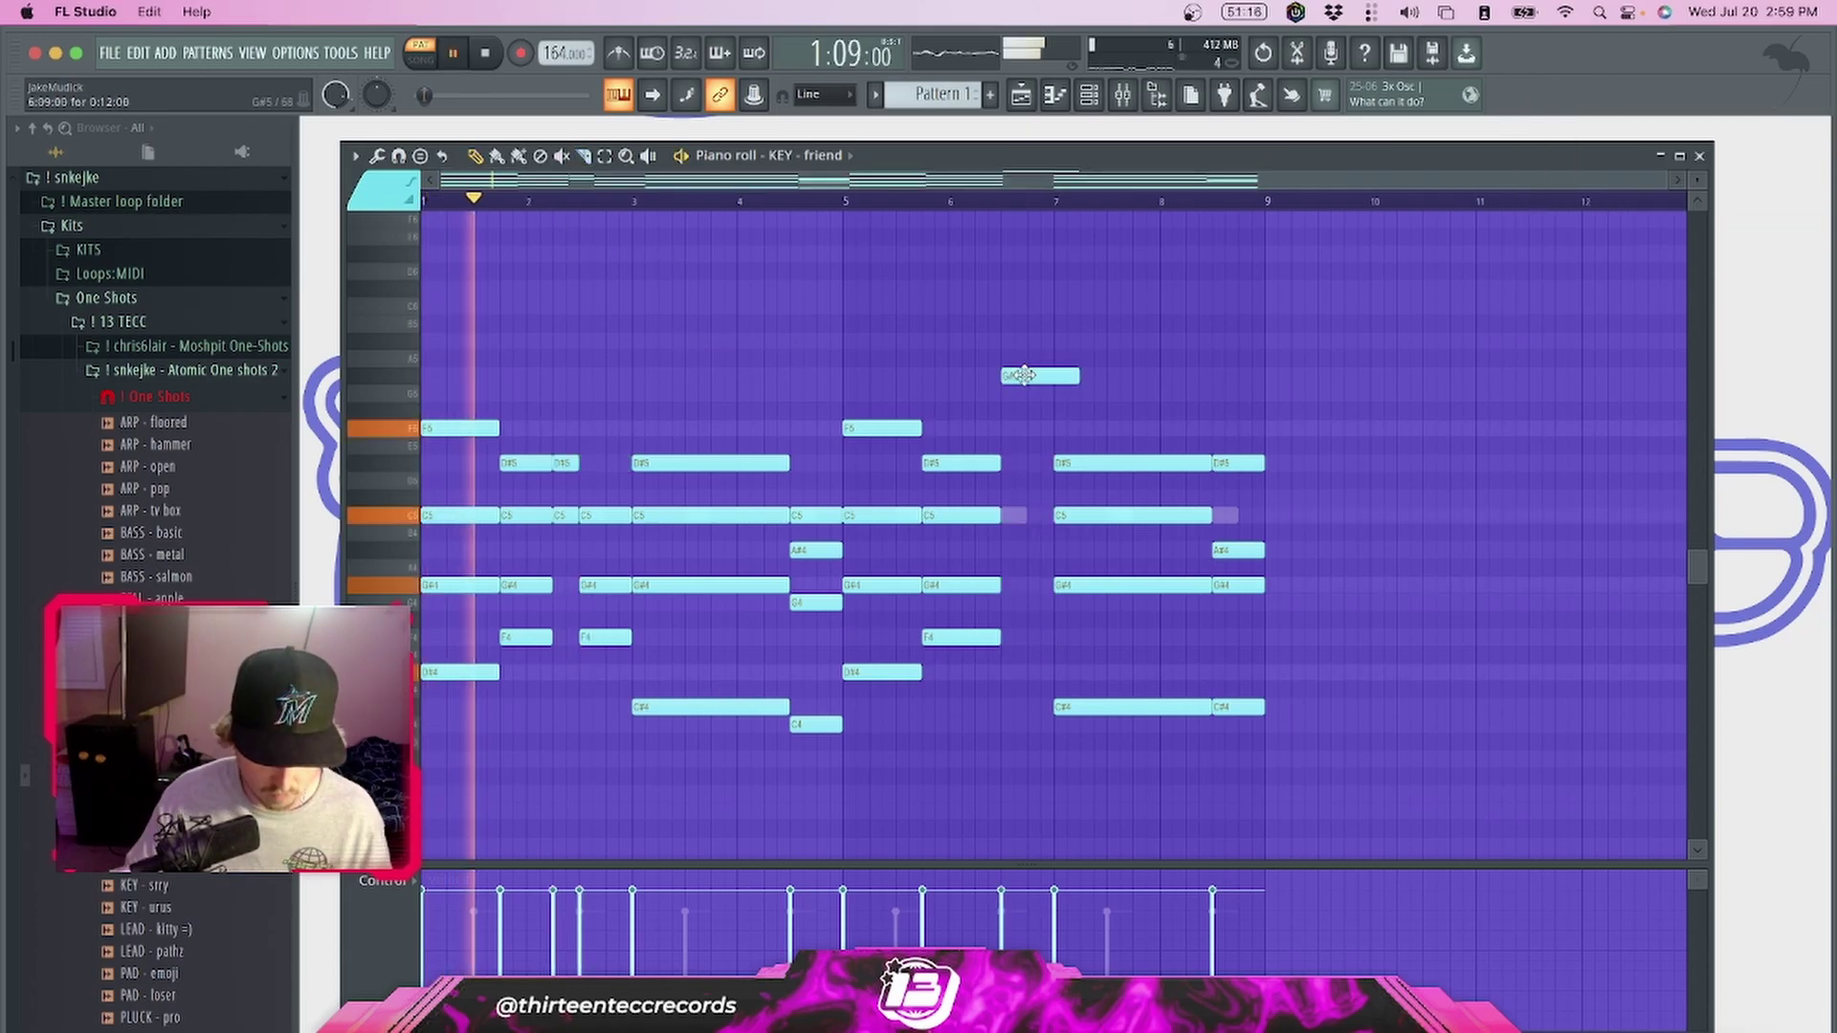
mouse_move(1038, 373)
left_mouse_down()
mouse_move(1017, 336)
mouse_move(1055, 342)
left_mouse_up()
left_click(1017, 515)
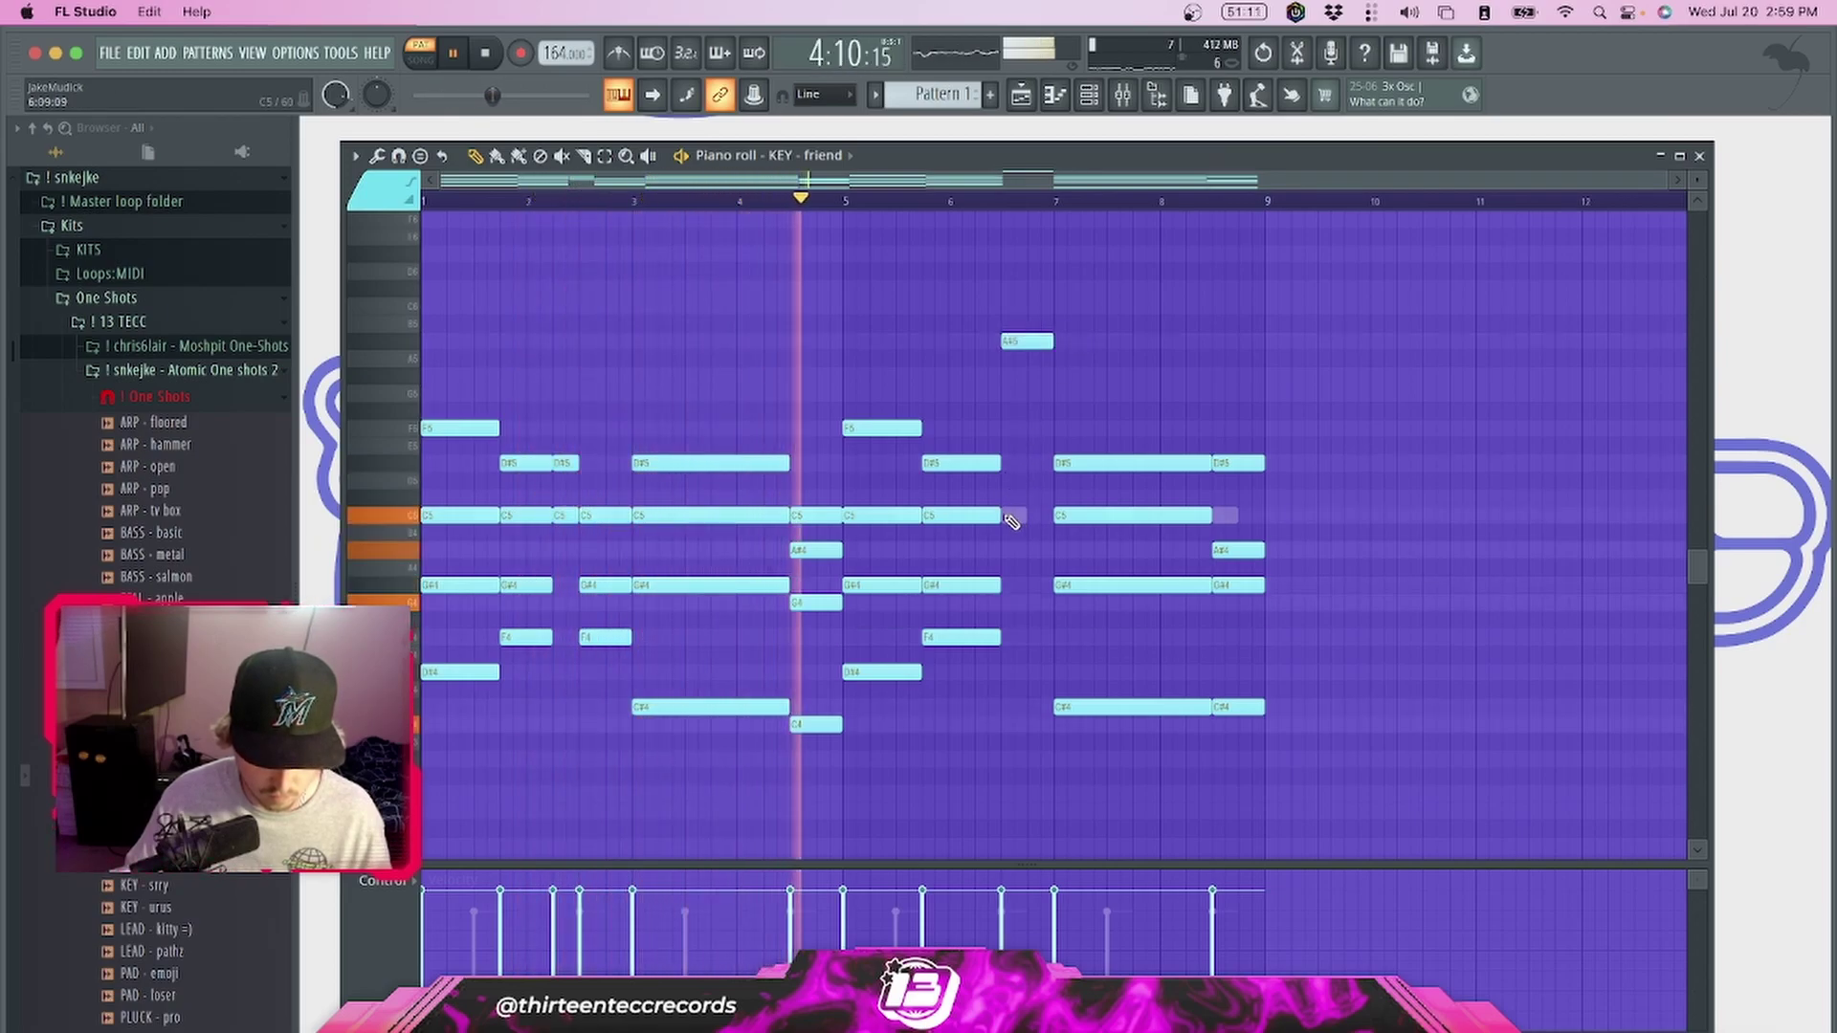
left_click(1014, 585)
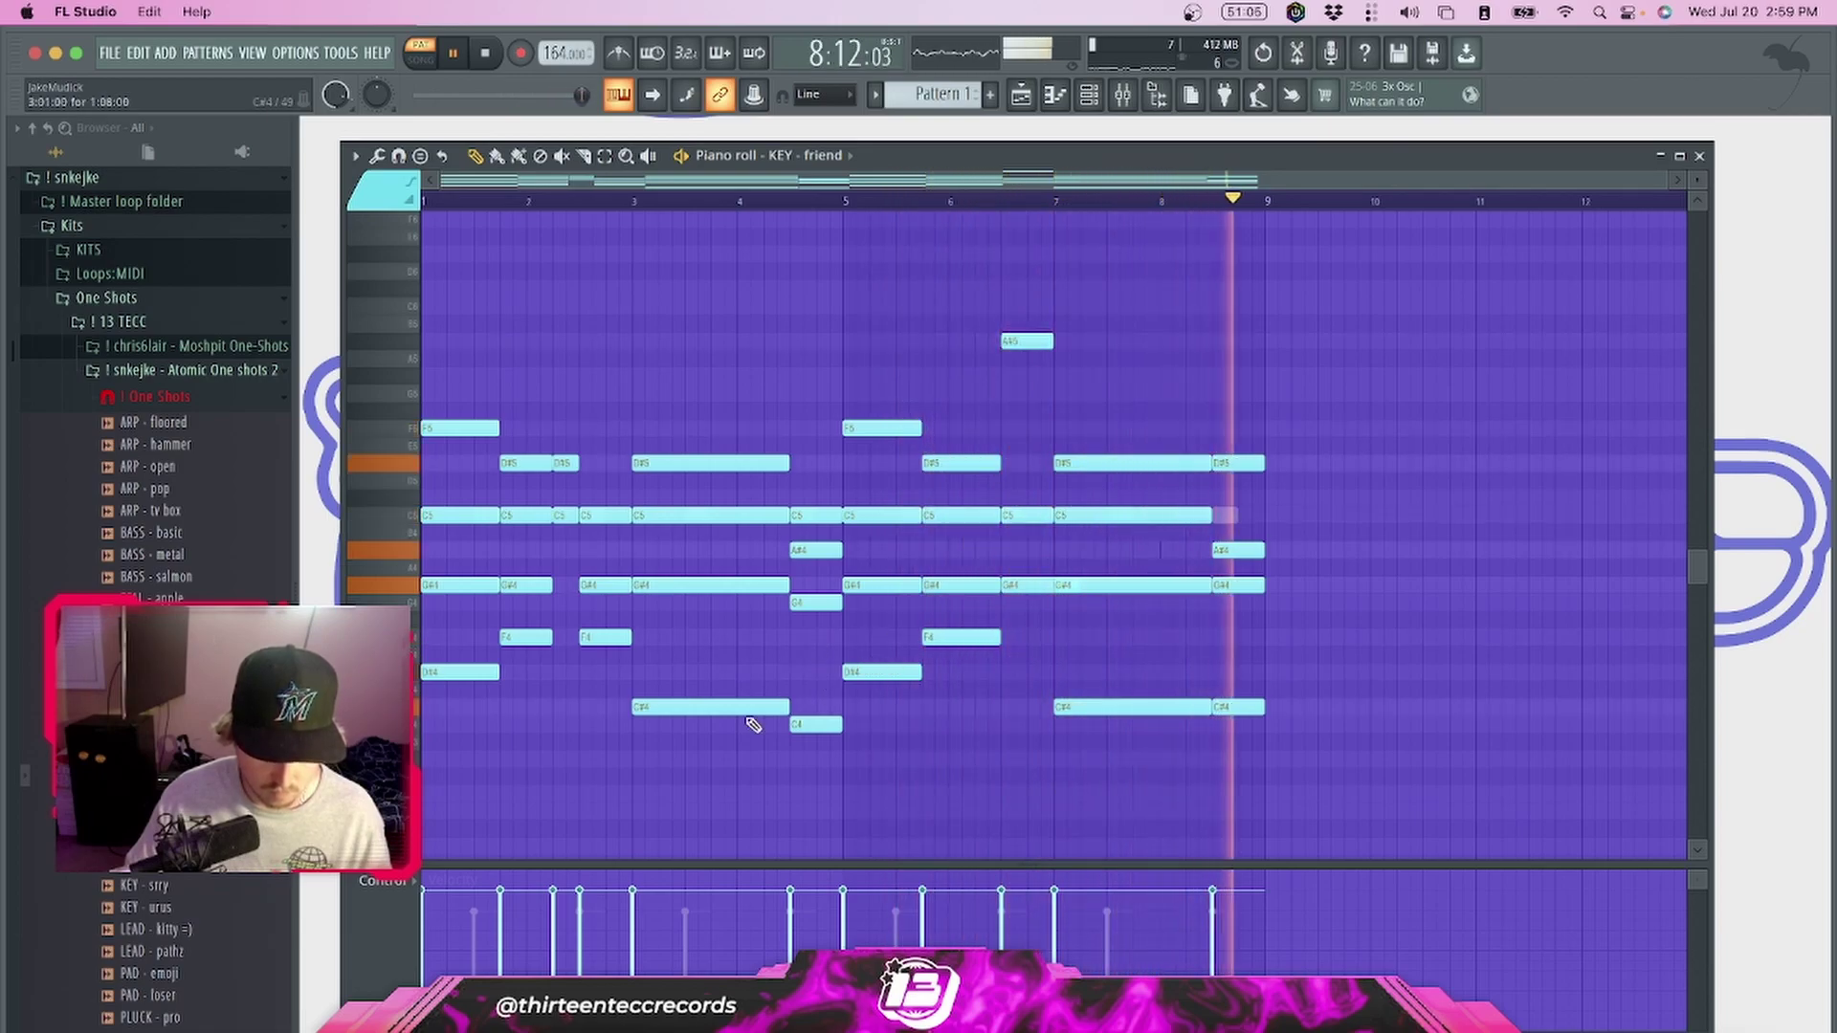
key("space")
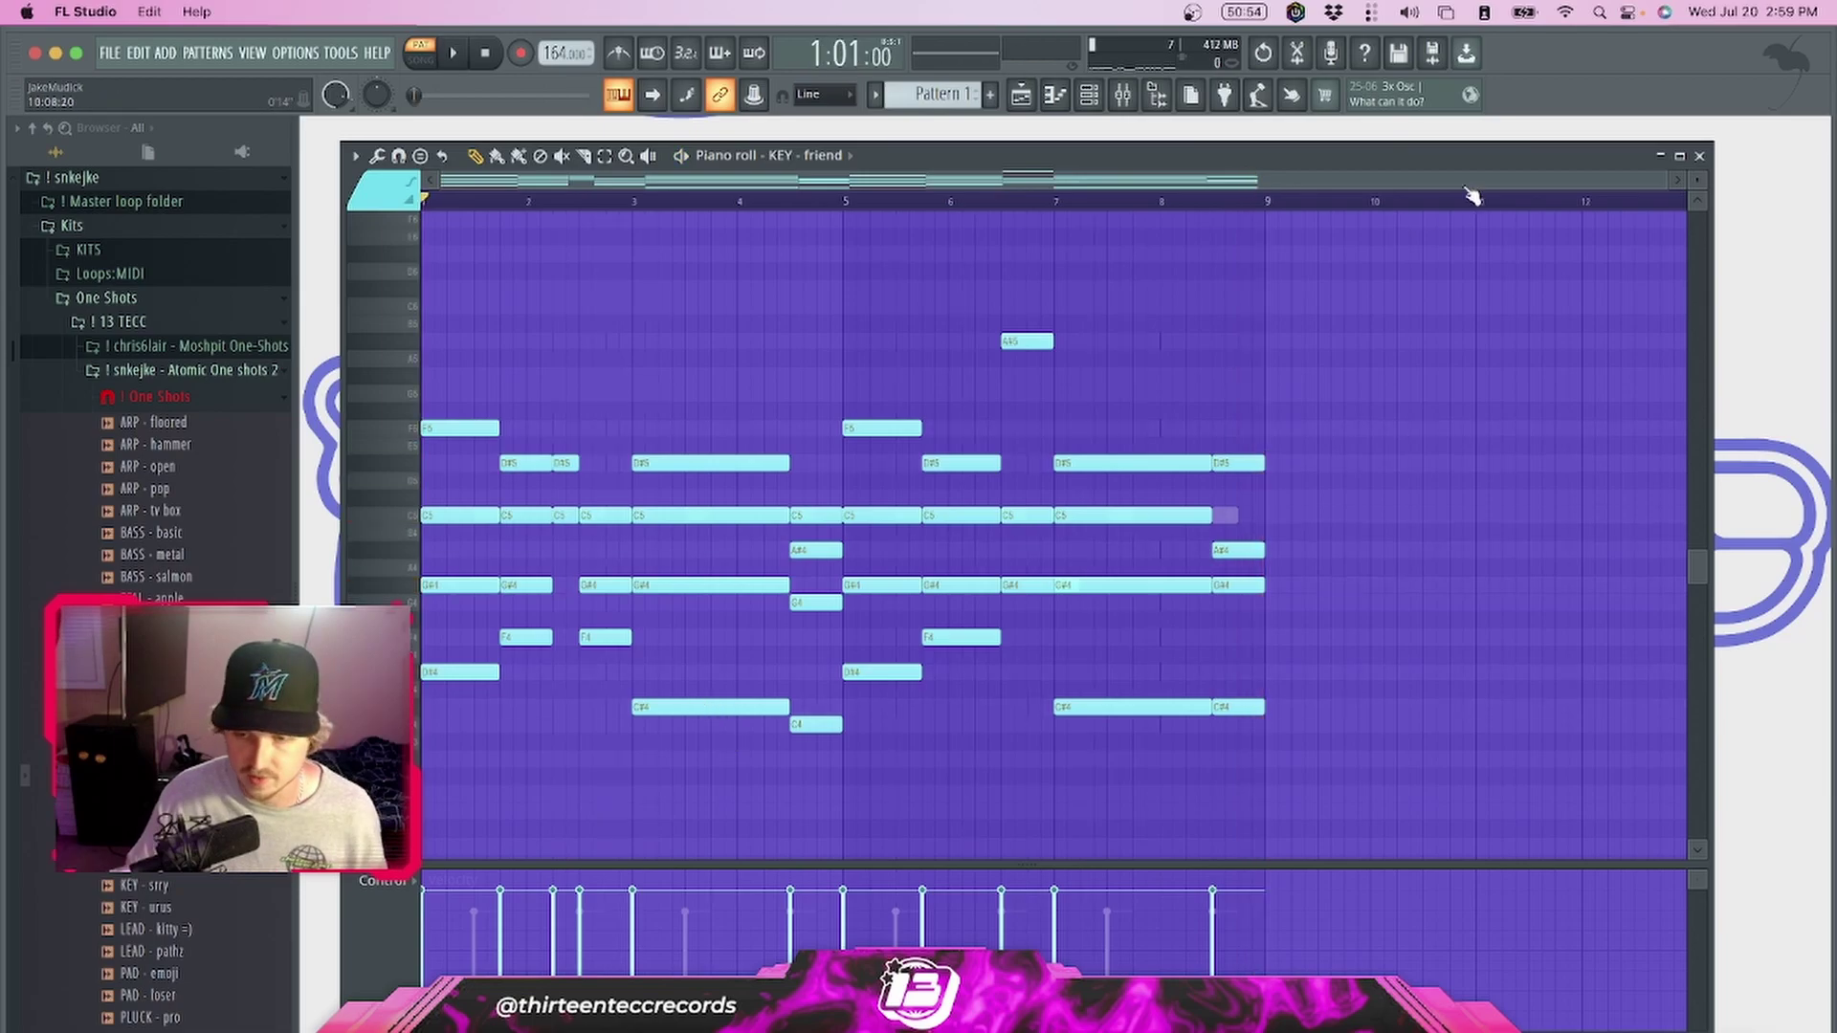
Add an ElectraX channel to the channel rack and open the ! snkejke - Atomic bank in its patch browser
left_click(1698, 156)
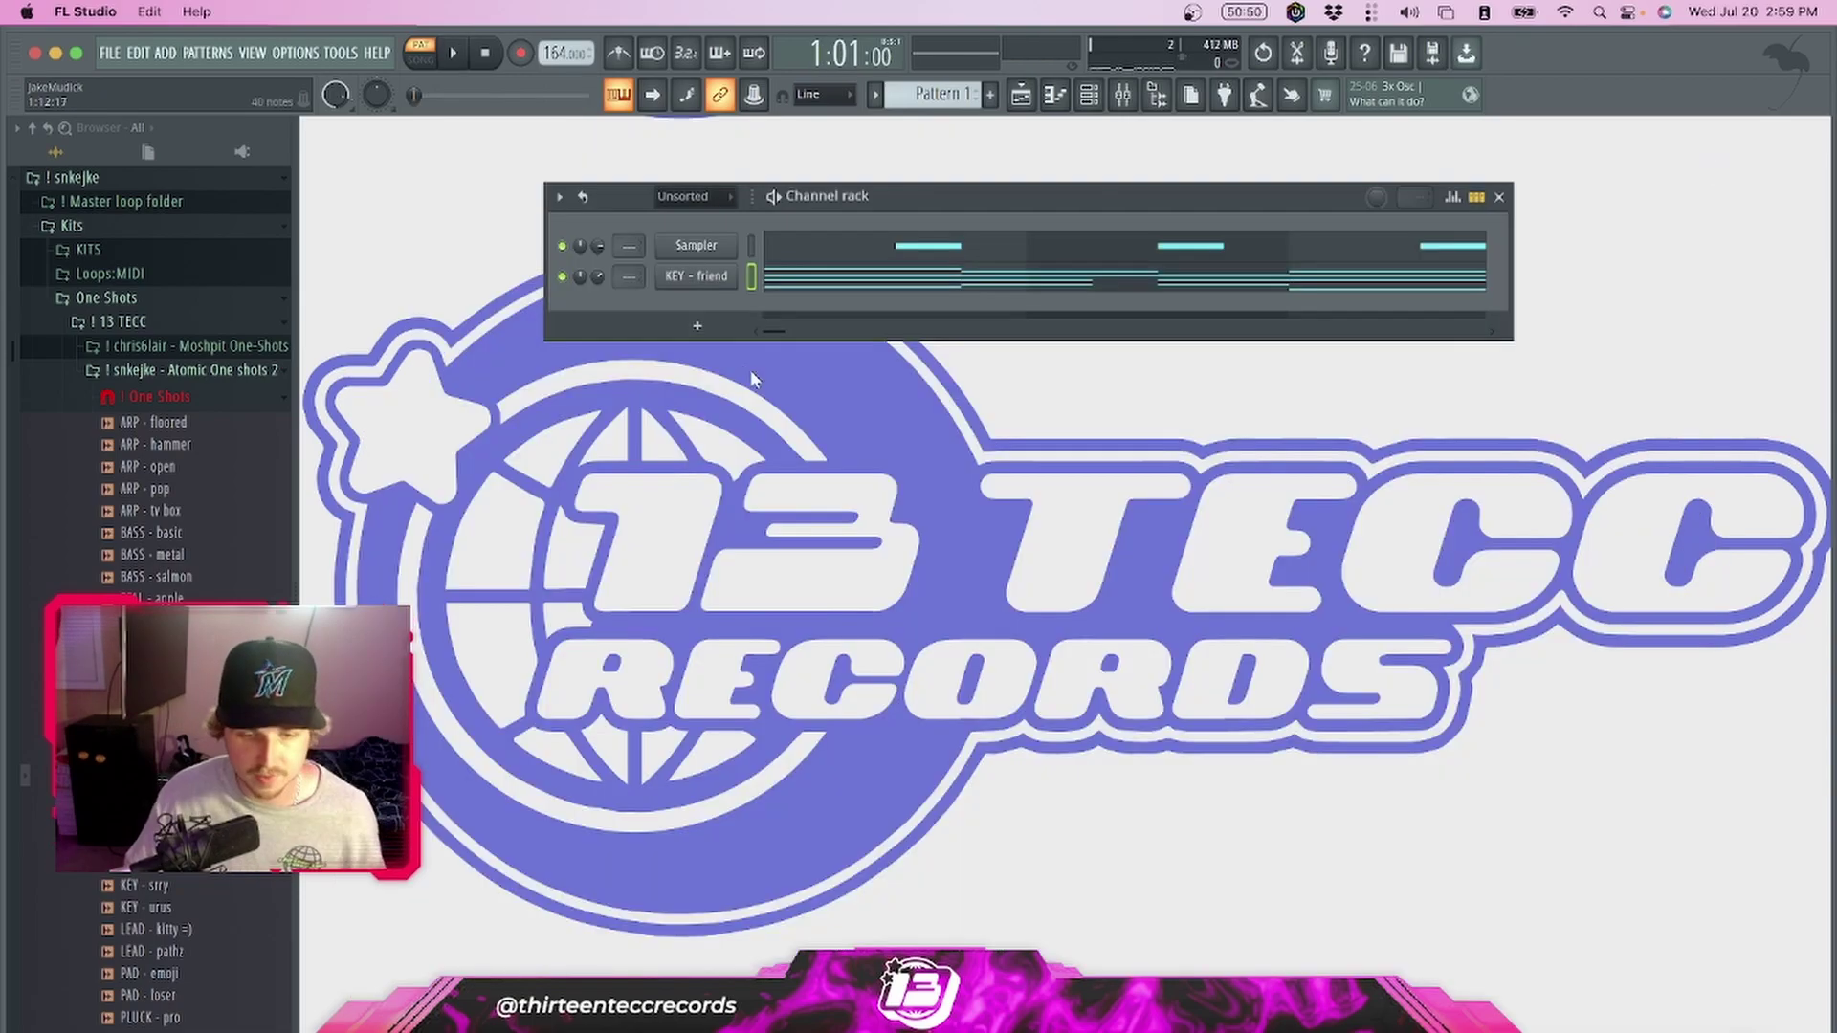
left_click(696, 328)
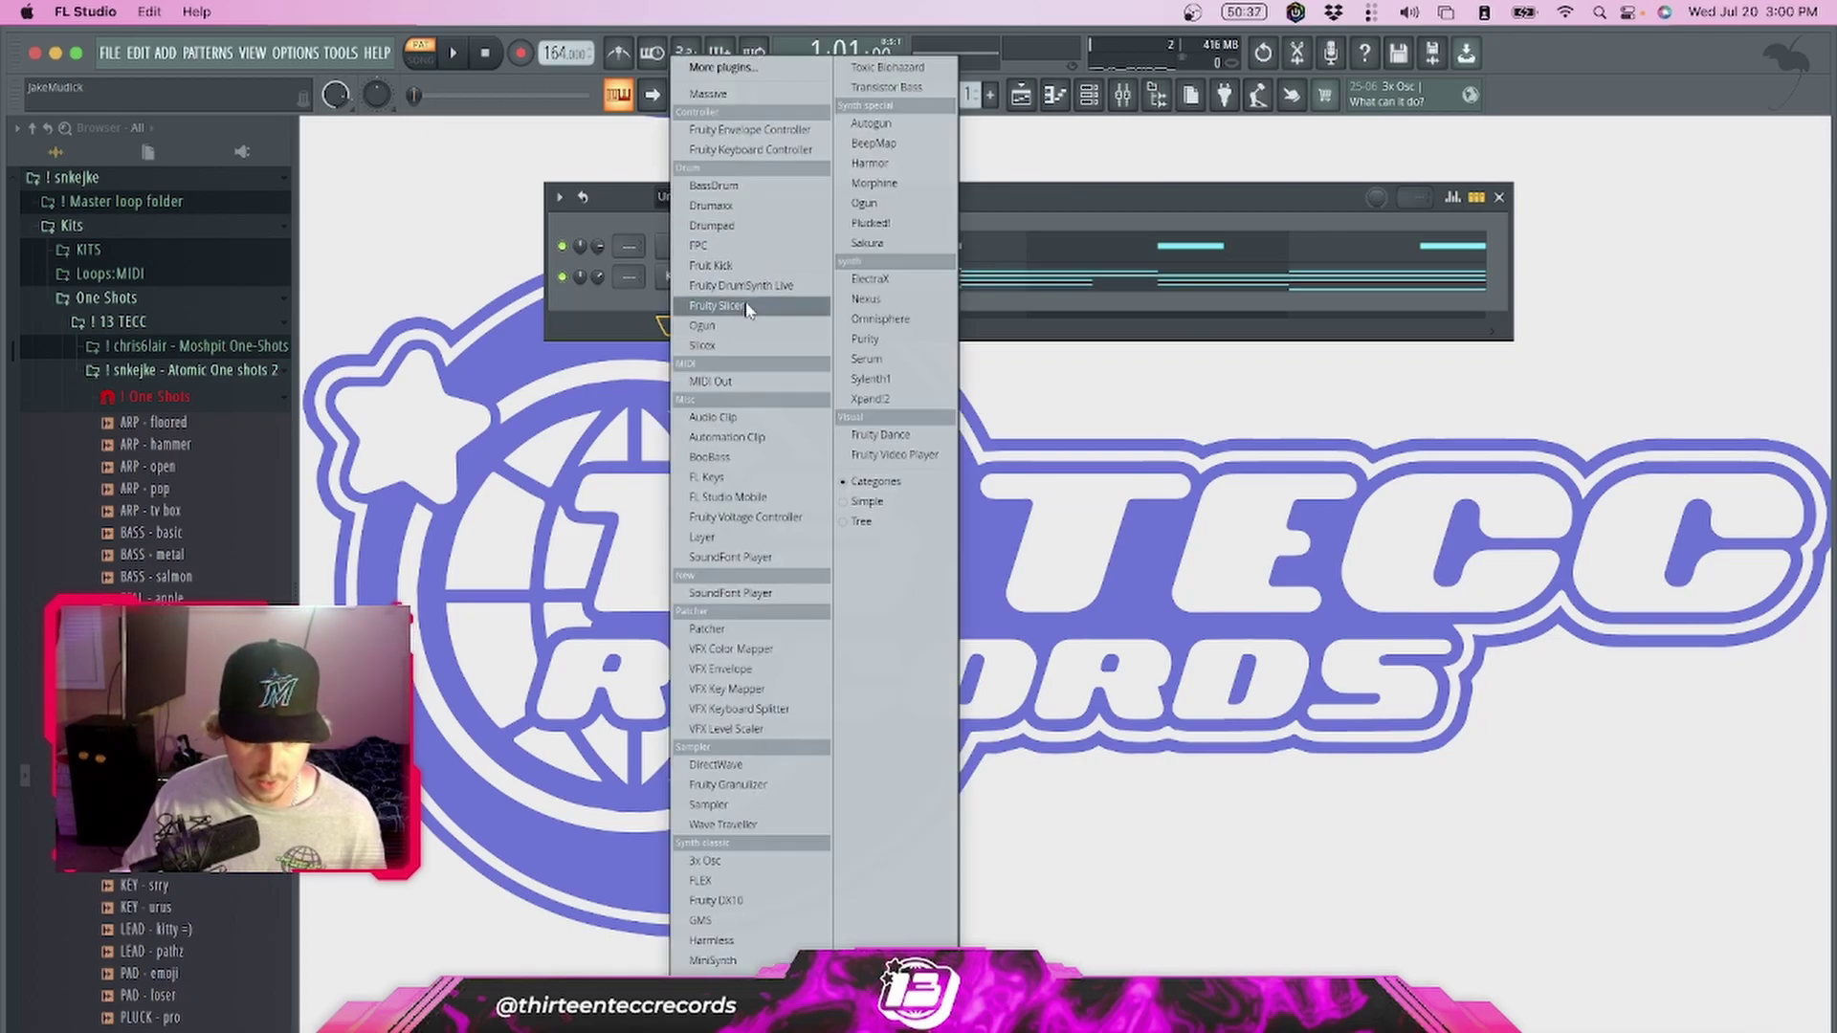
left_click(907, 279)
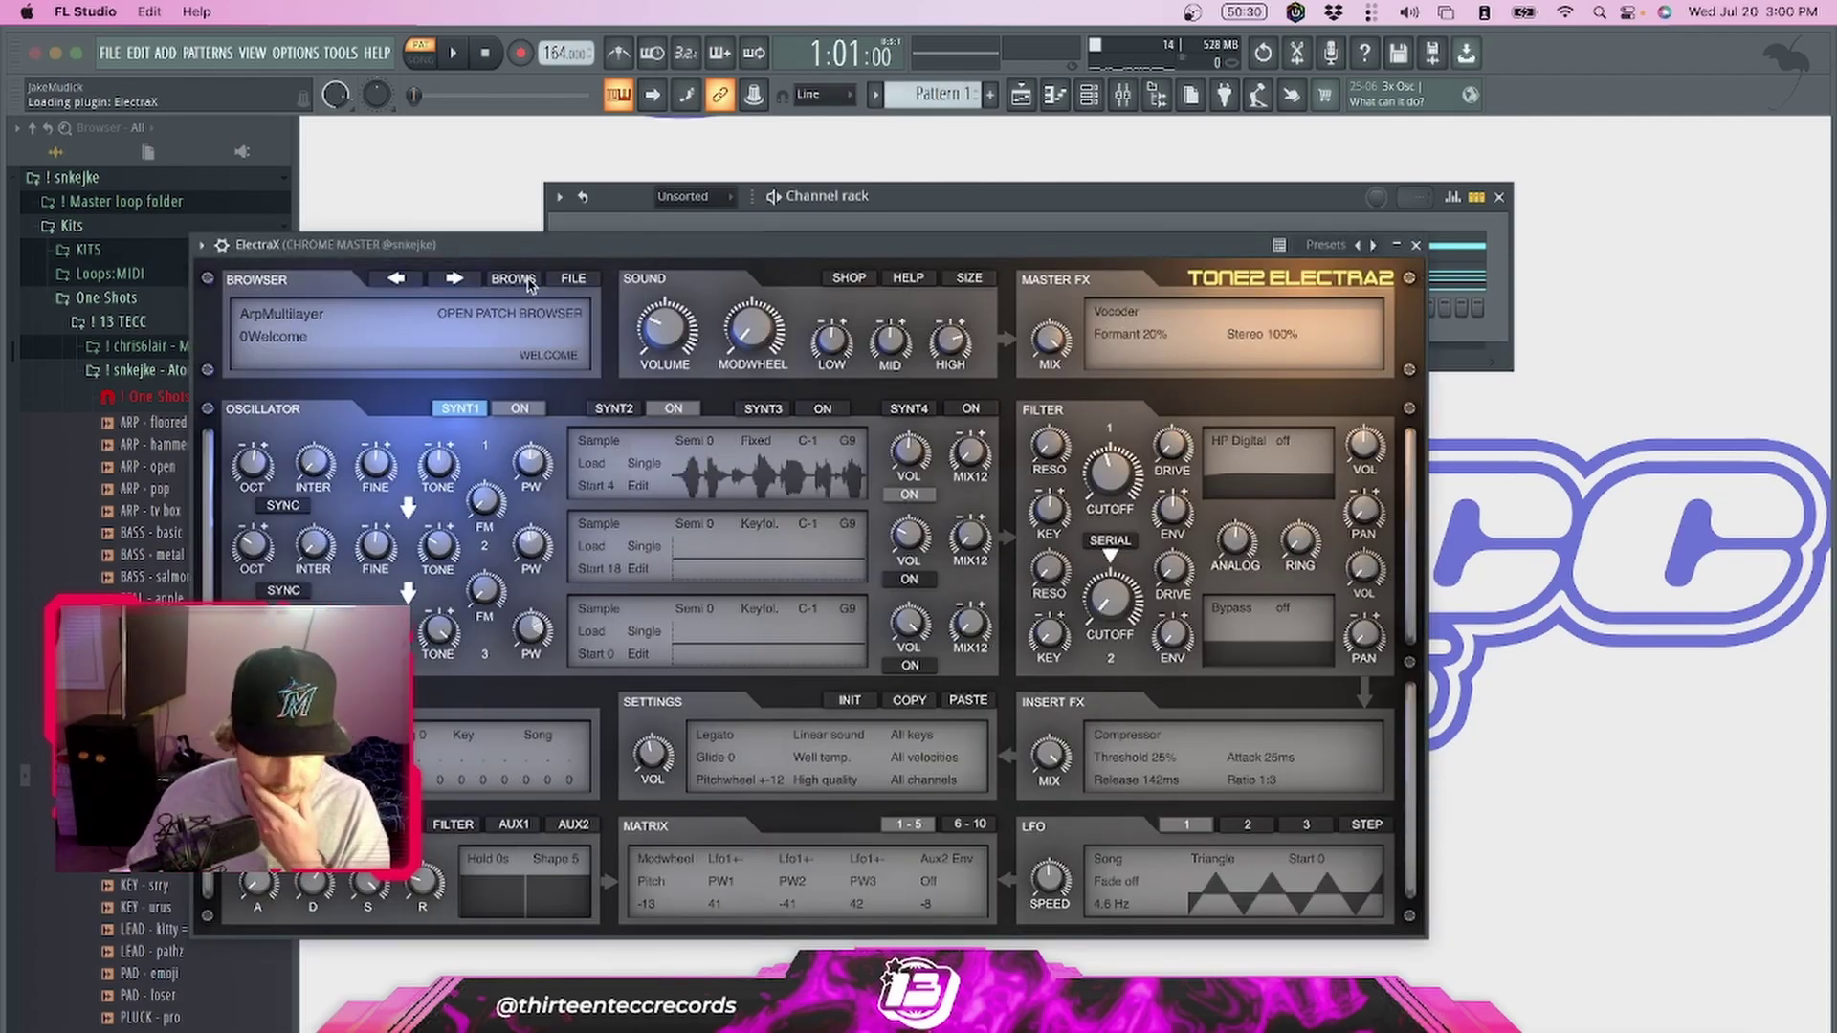
left_click(517, 280)
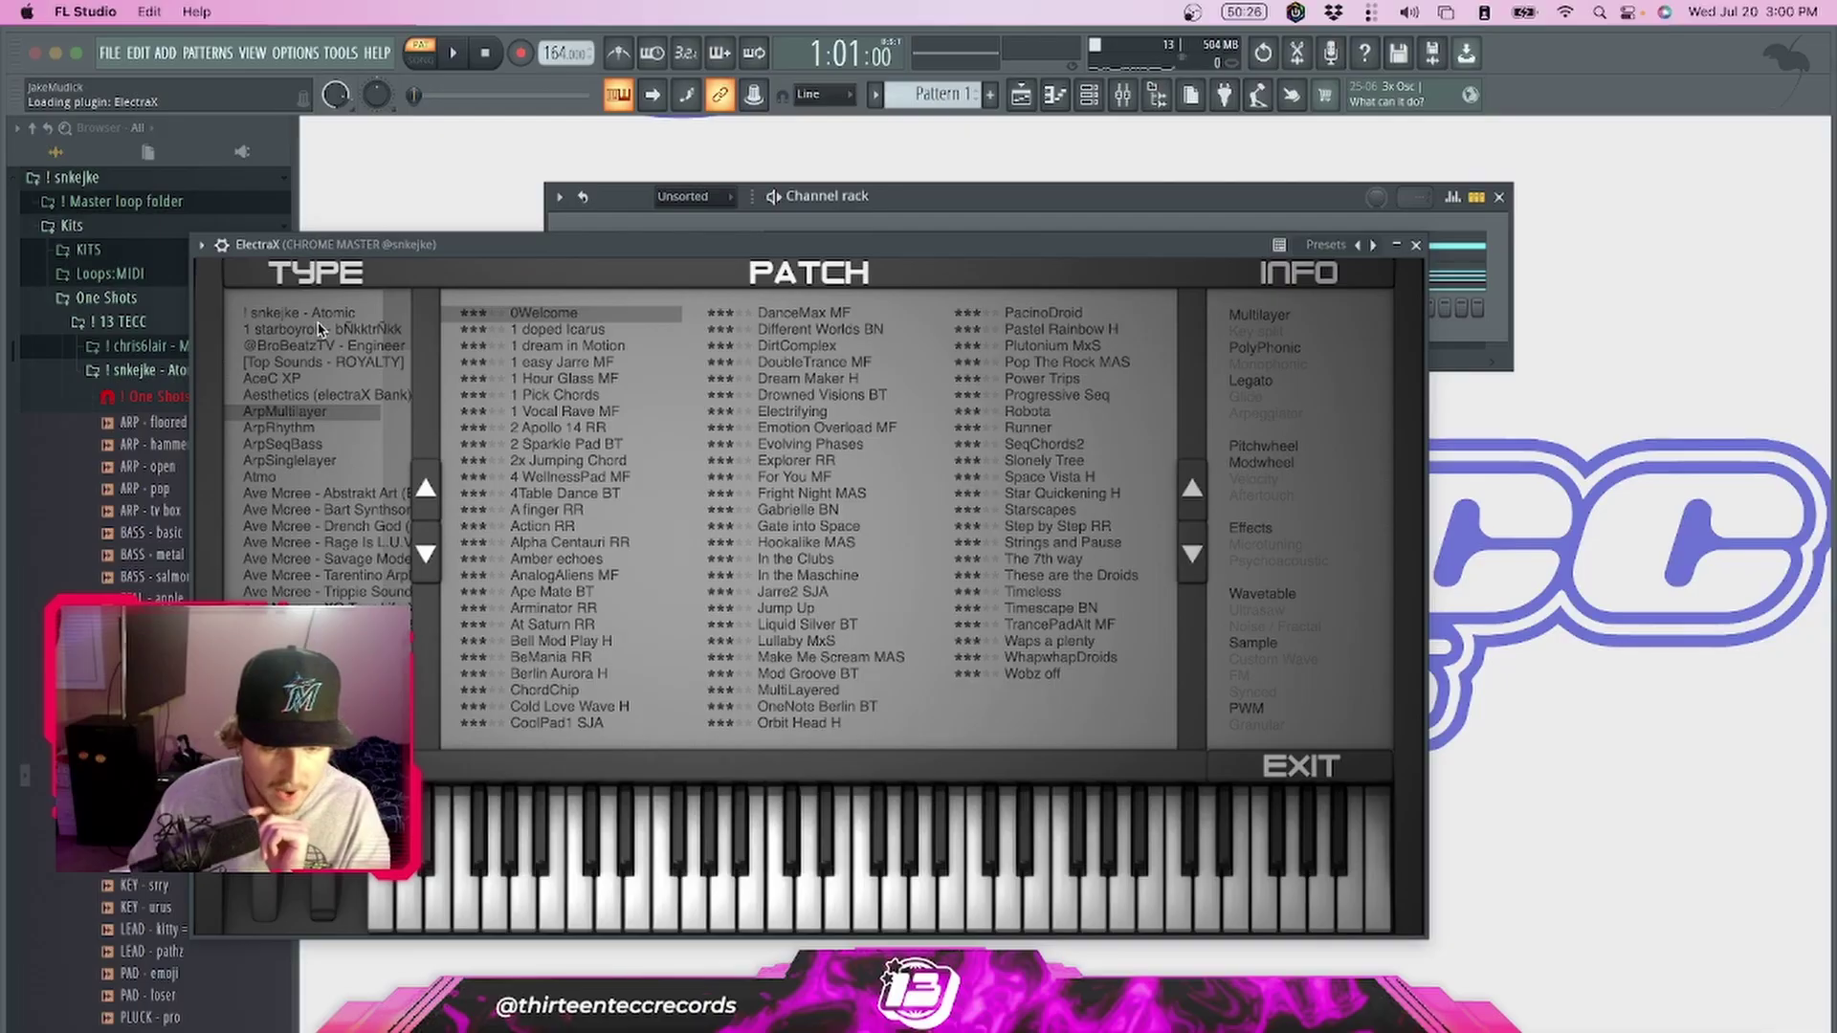
left_click(317, 315)
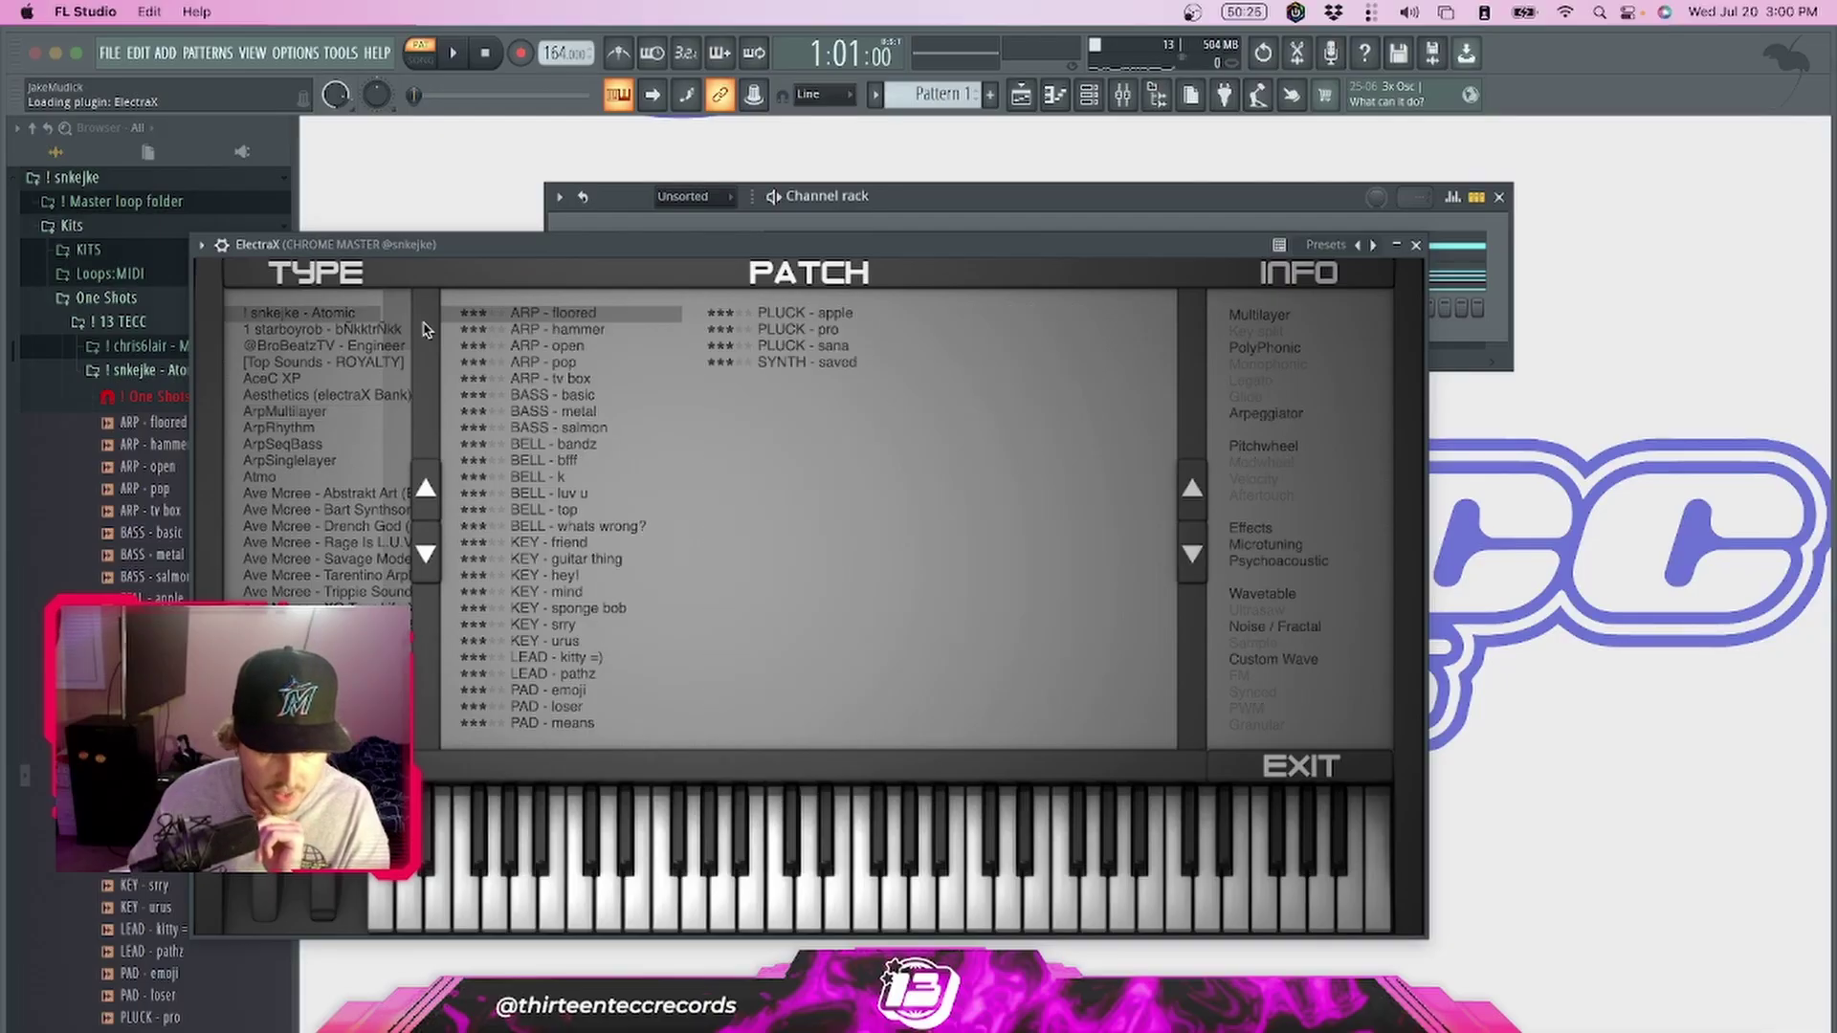
Copy the KEY - friend chord notes into the ElectraX channel
left_click_drag(781, 247, 901, 257)
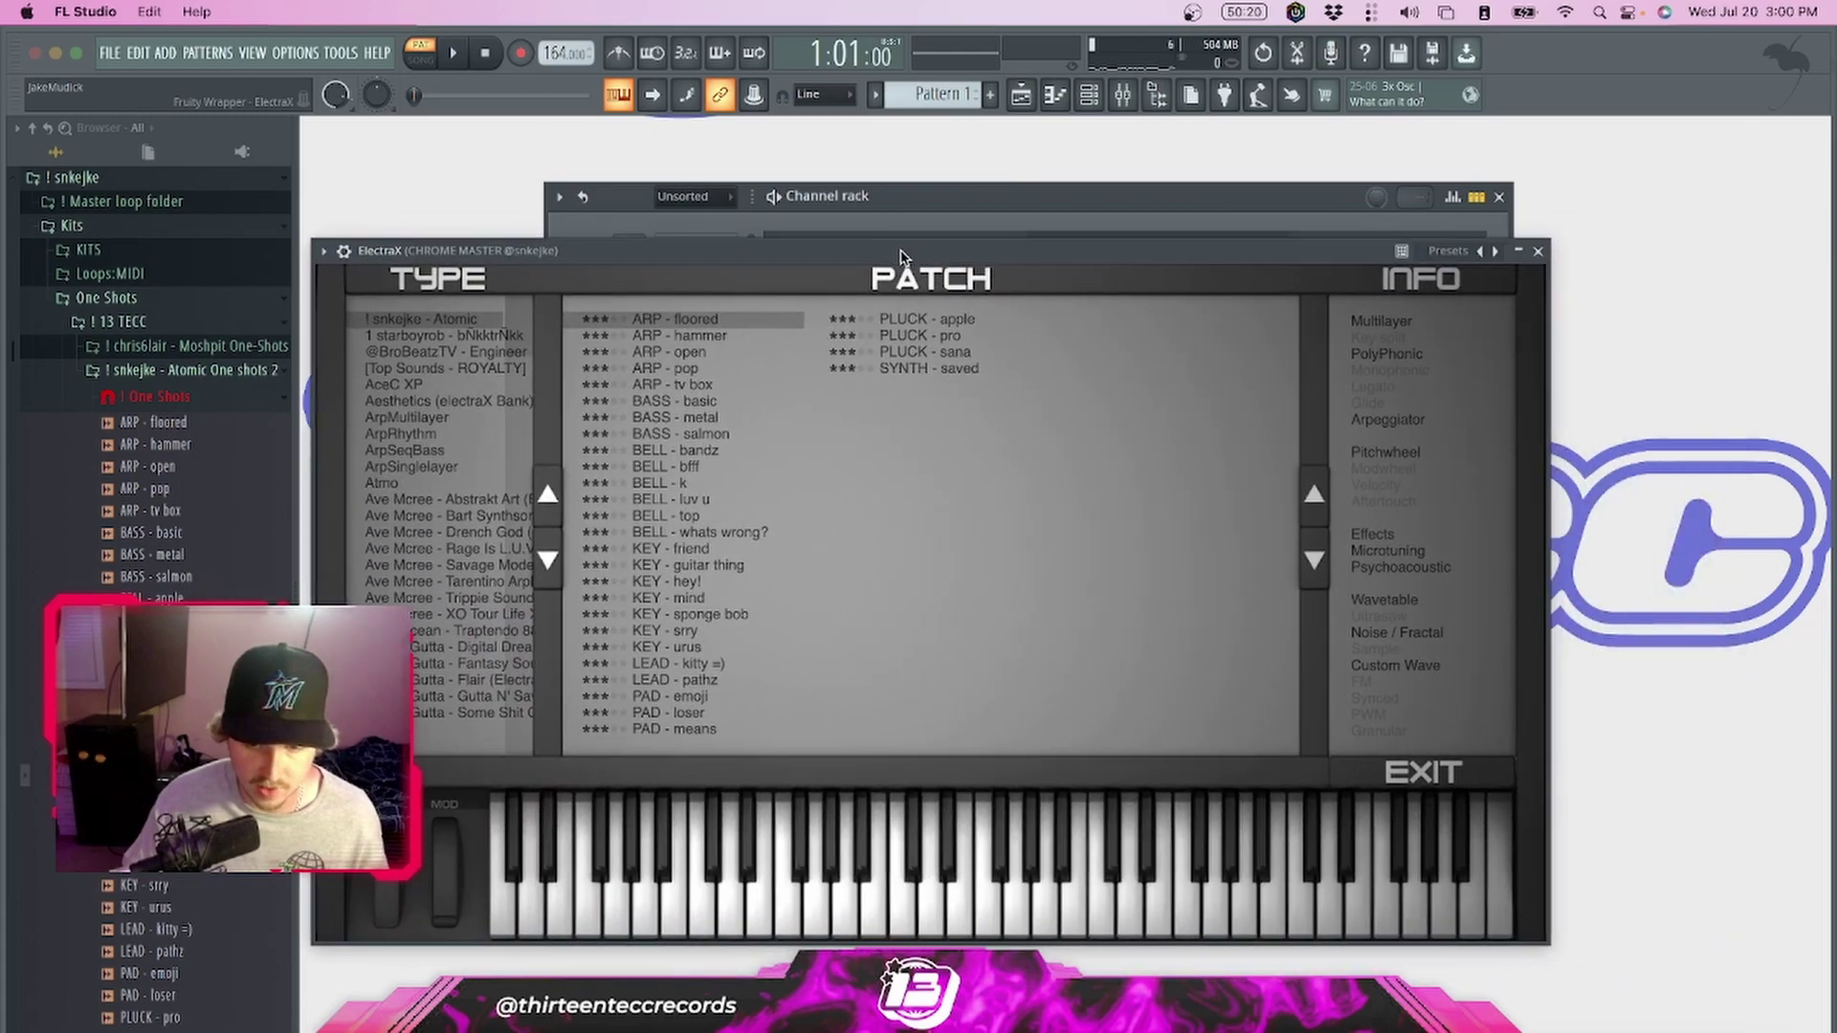
left_click(1538, 252)
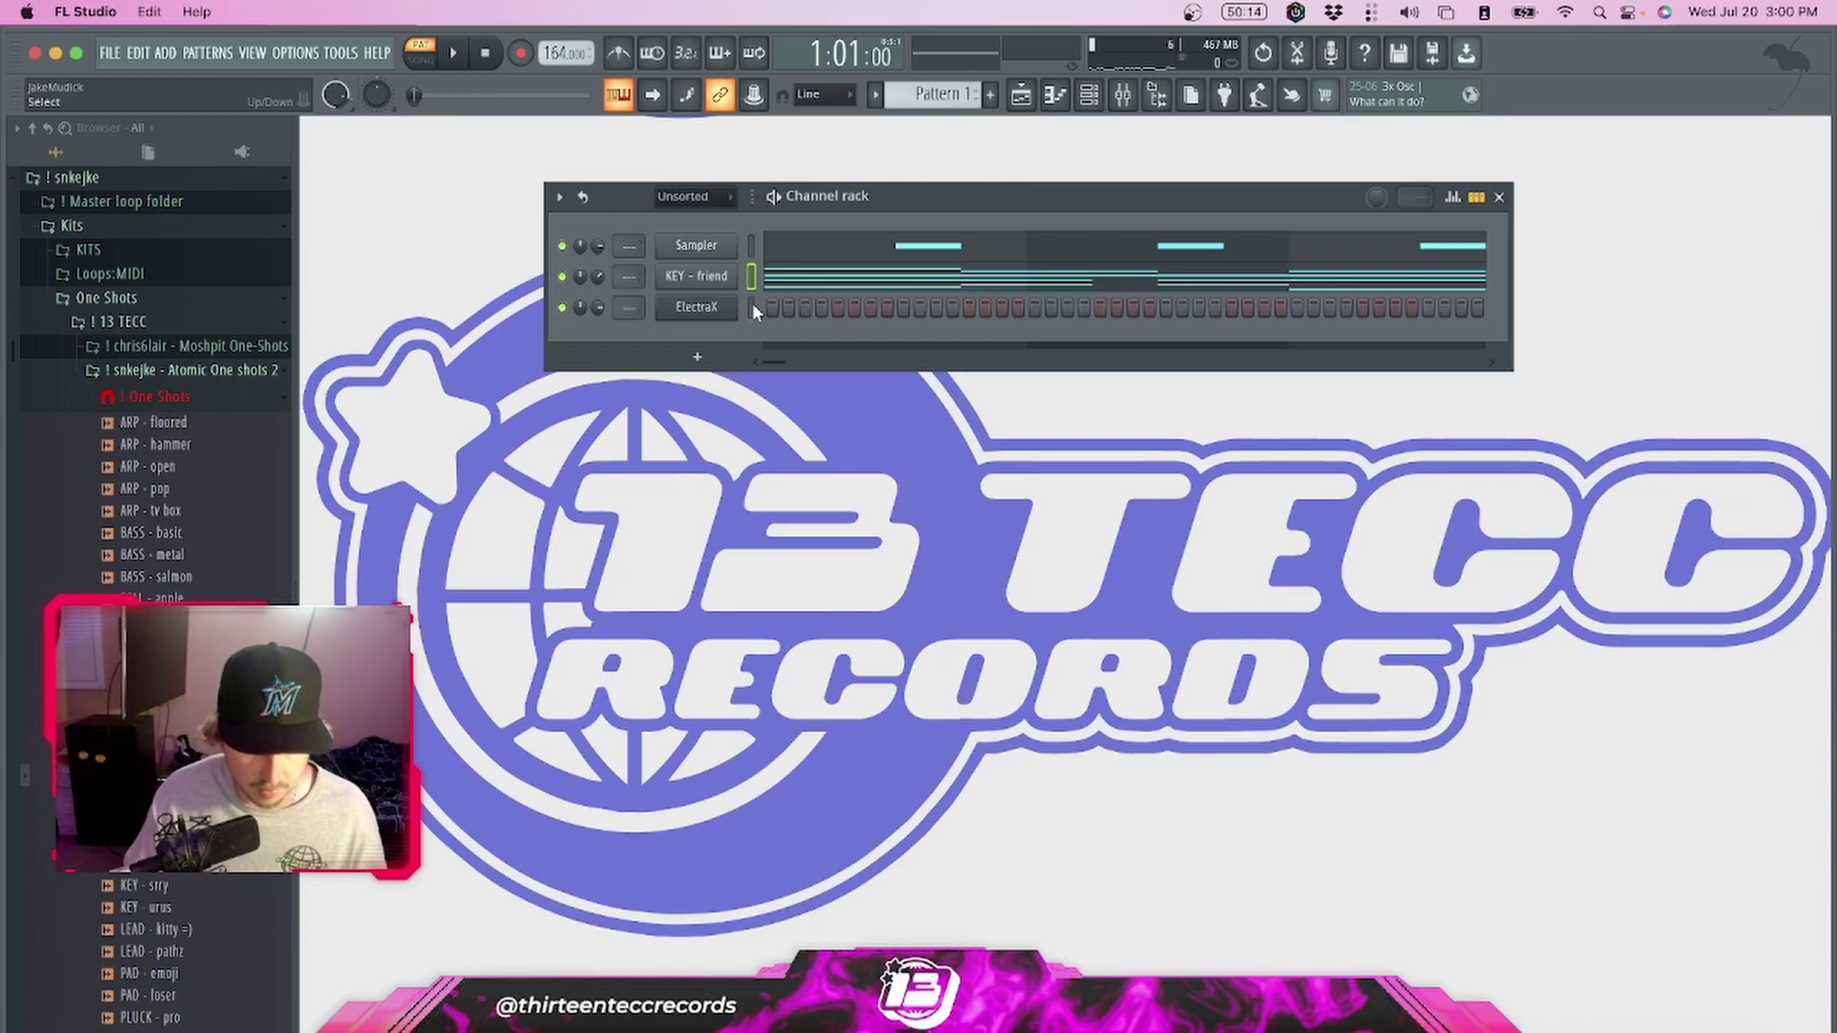
key("super+v")
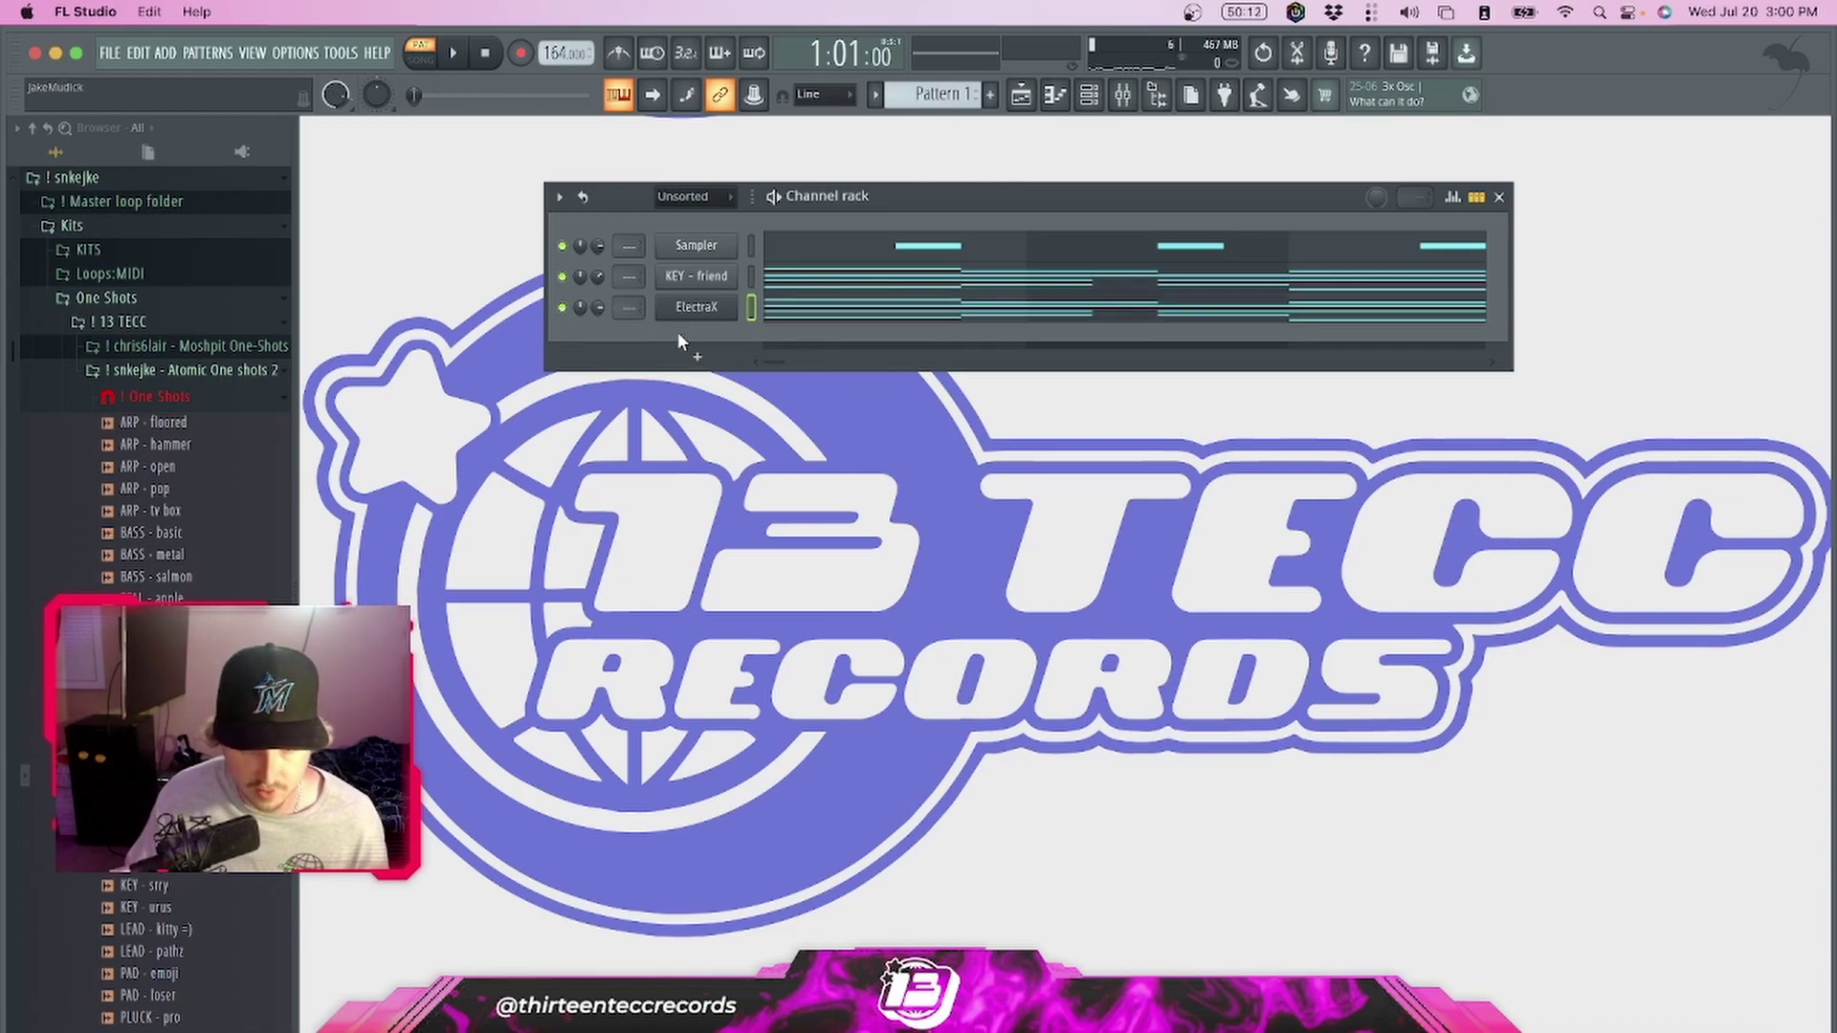
Reopen ElectraX and audition the chords with ARP - floored, switching to the ARP - hammer patch
left_click(710, 311)
left_click(653, 303)
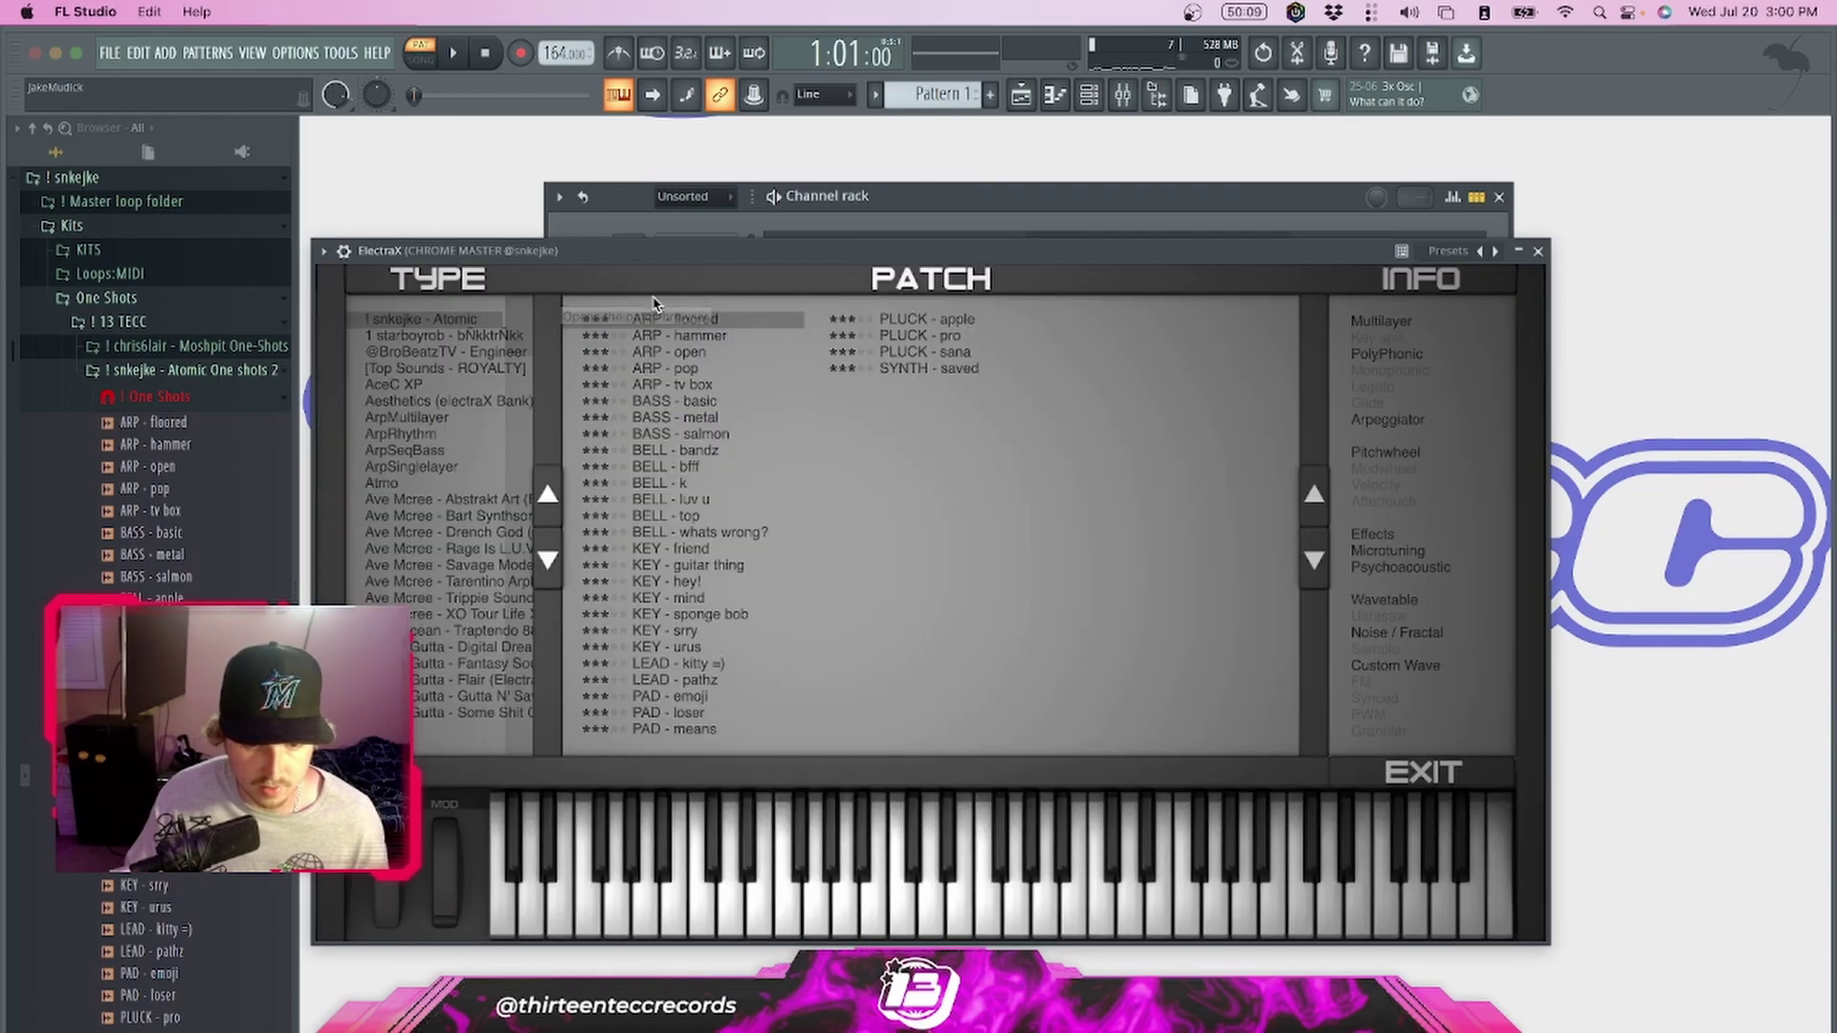
left_click(670, 341)
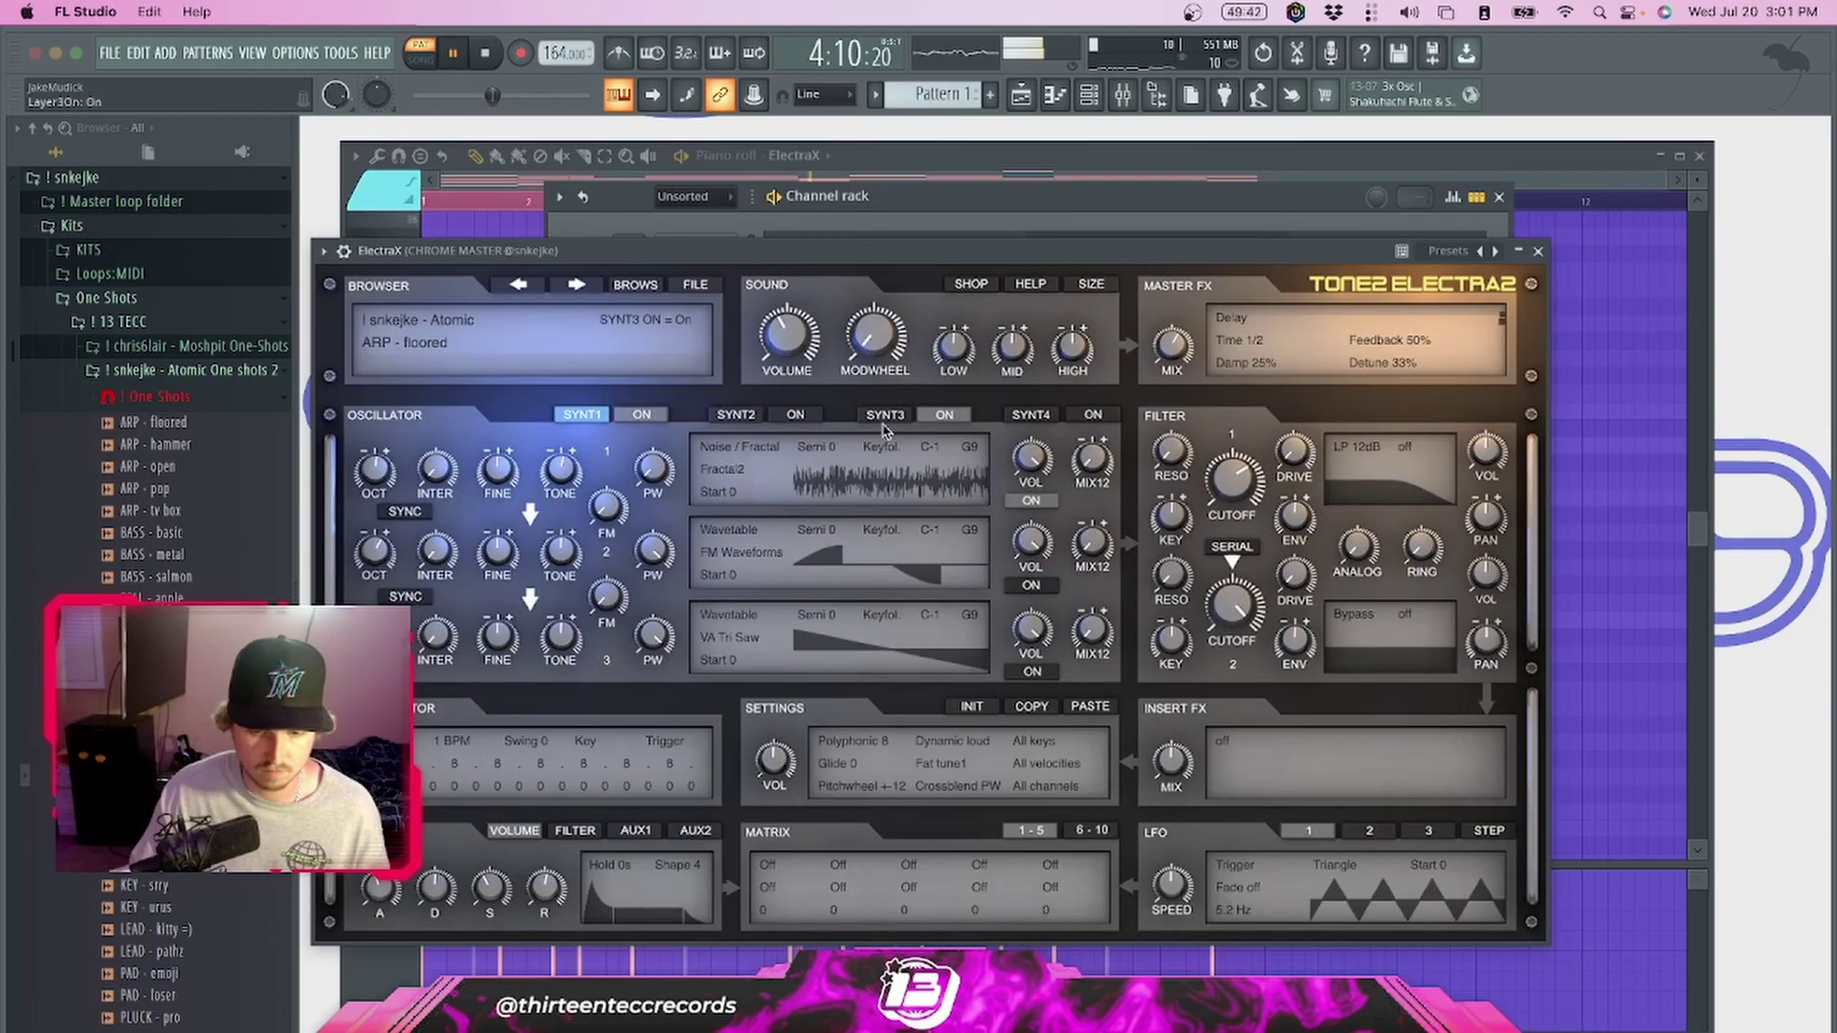
left_click(573, 285)
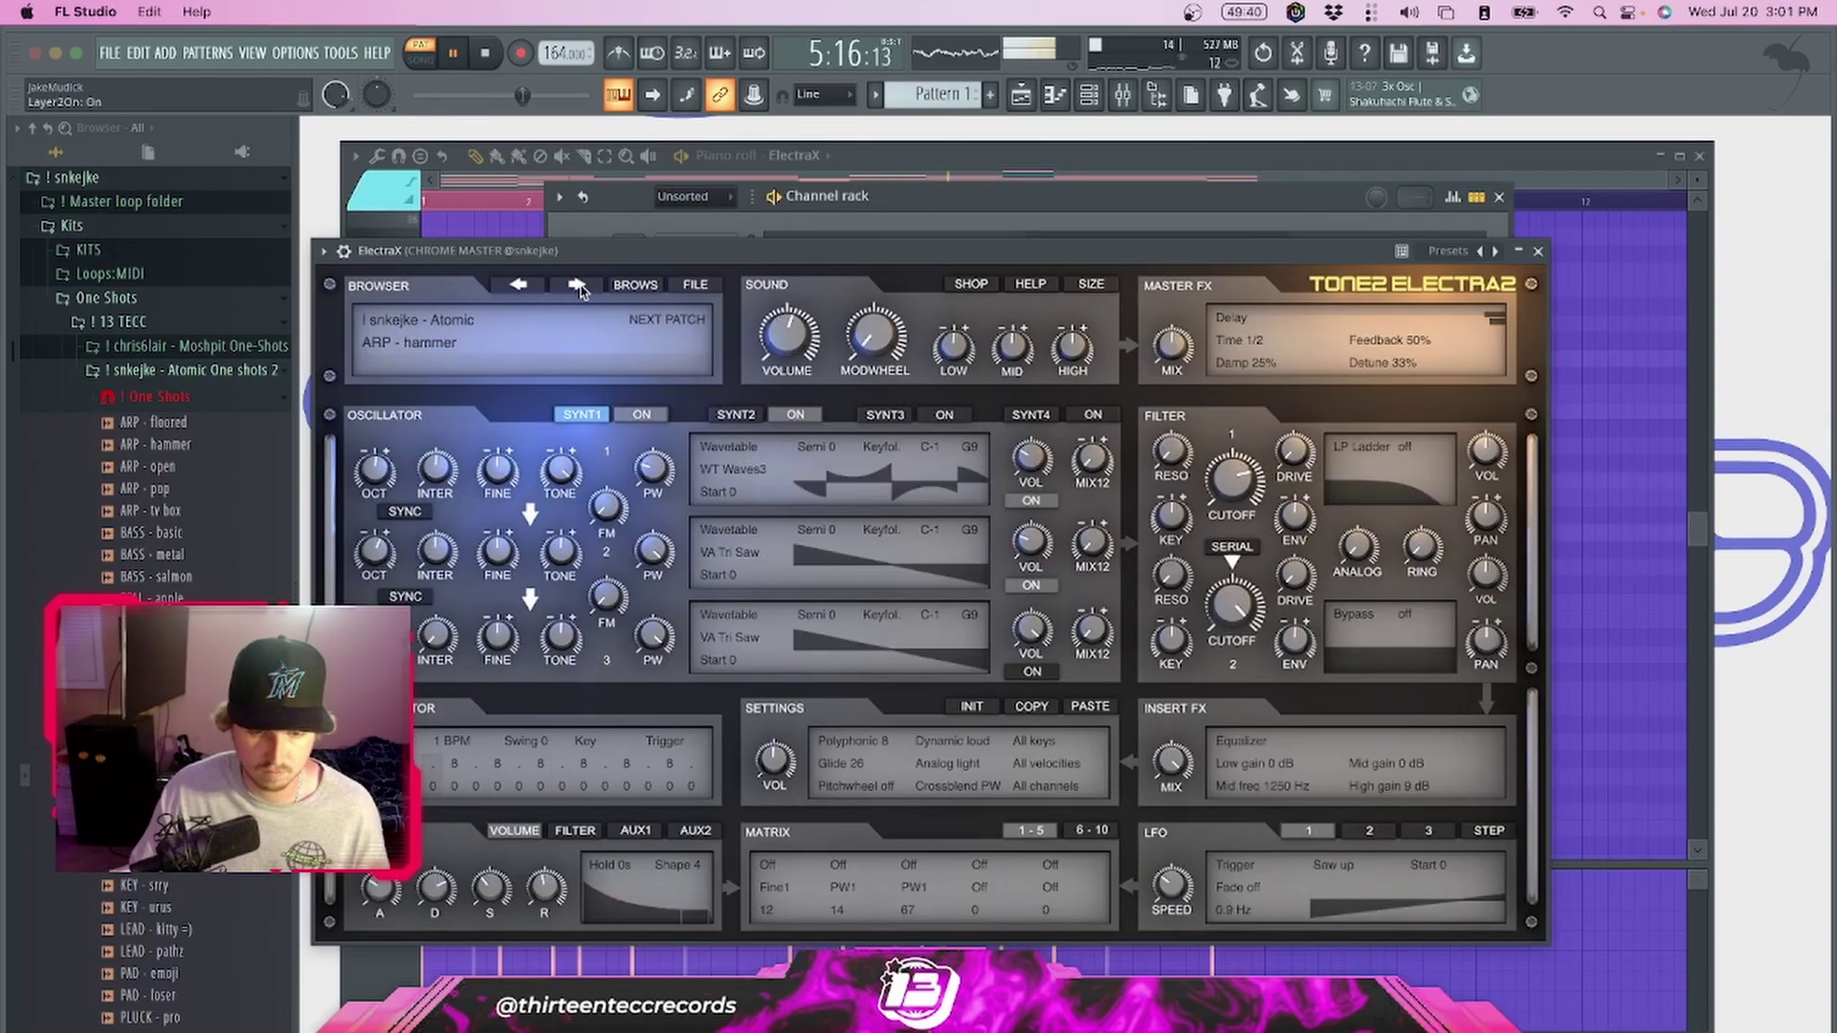
Switch ElectraX to the ARP - open patch and transpose all of its chord notes down one octave while auditioning them
left_click(573, 285)
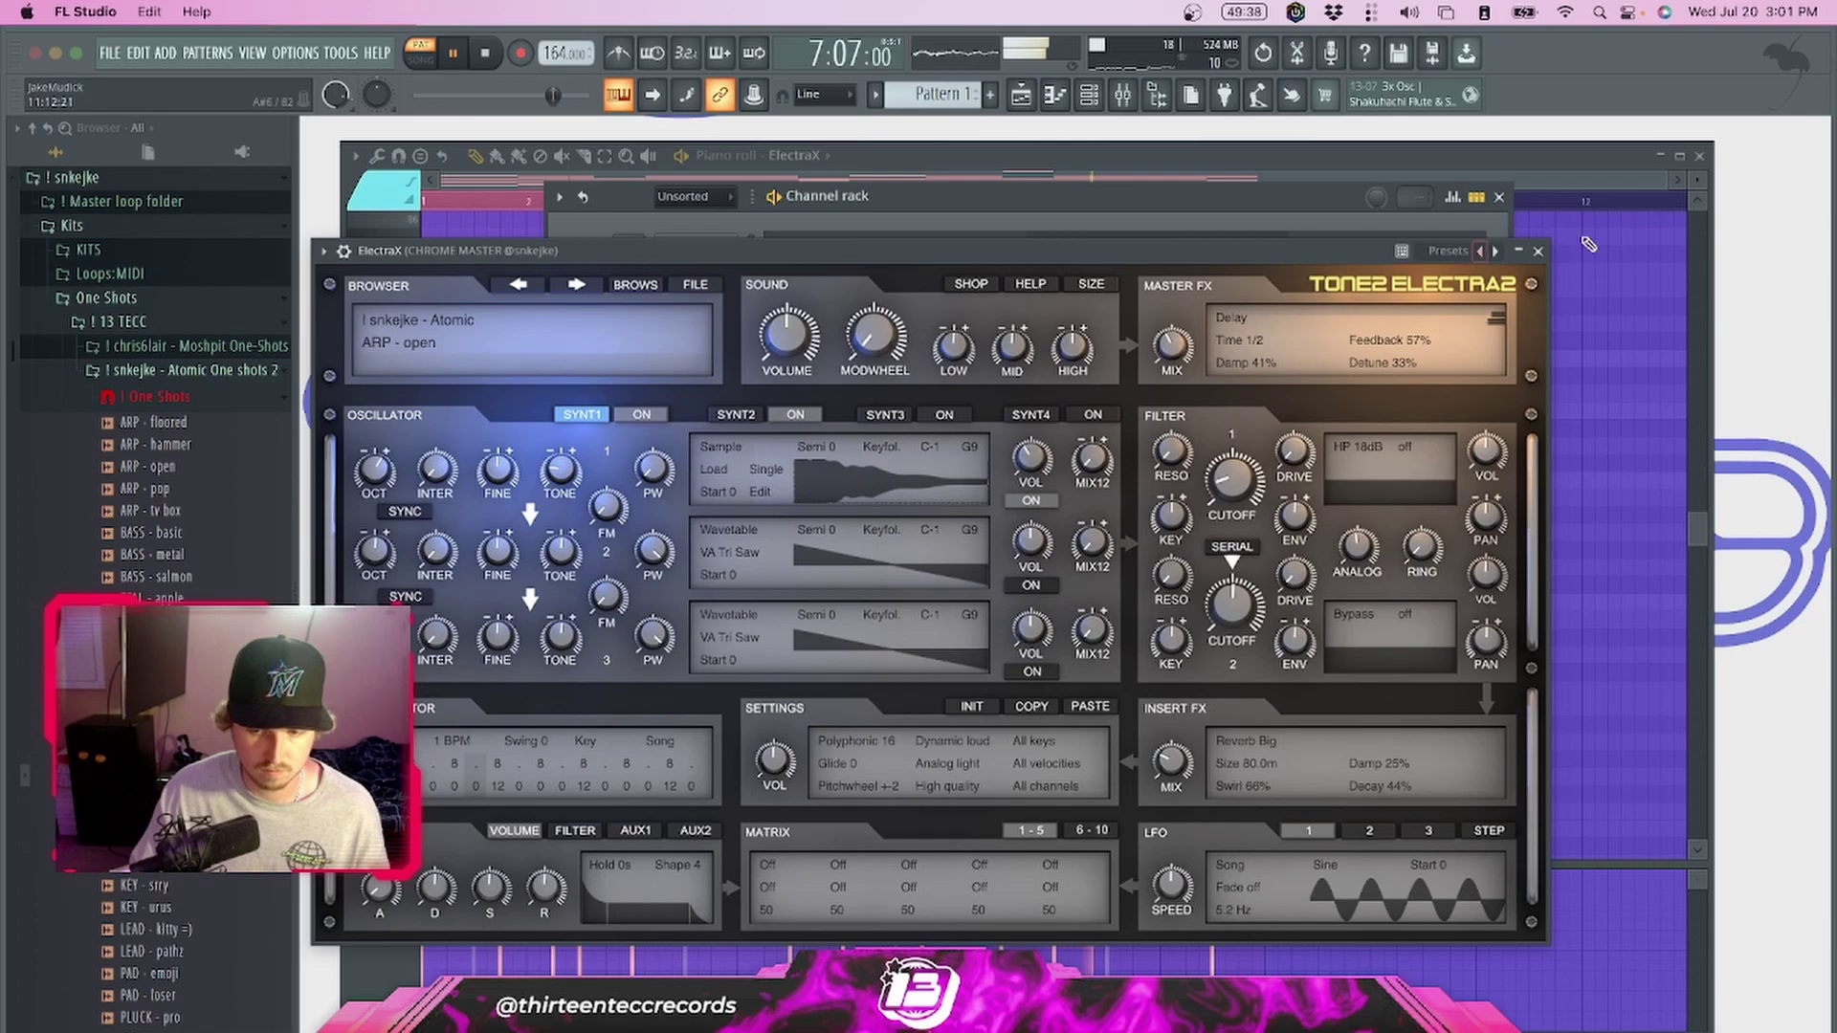
left_click(1538, 251)
left_click(1296, 427, "super")
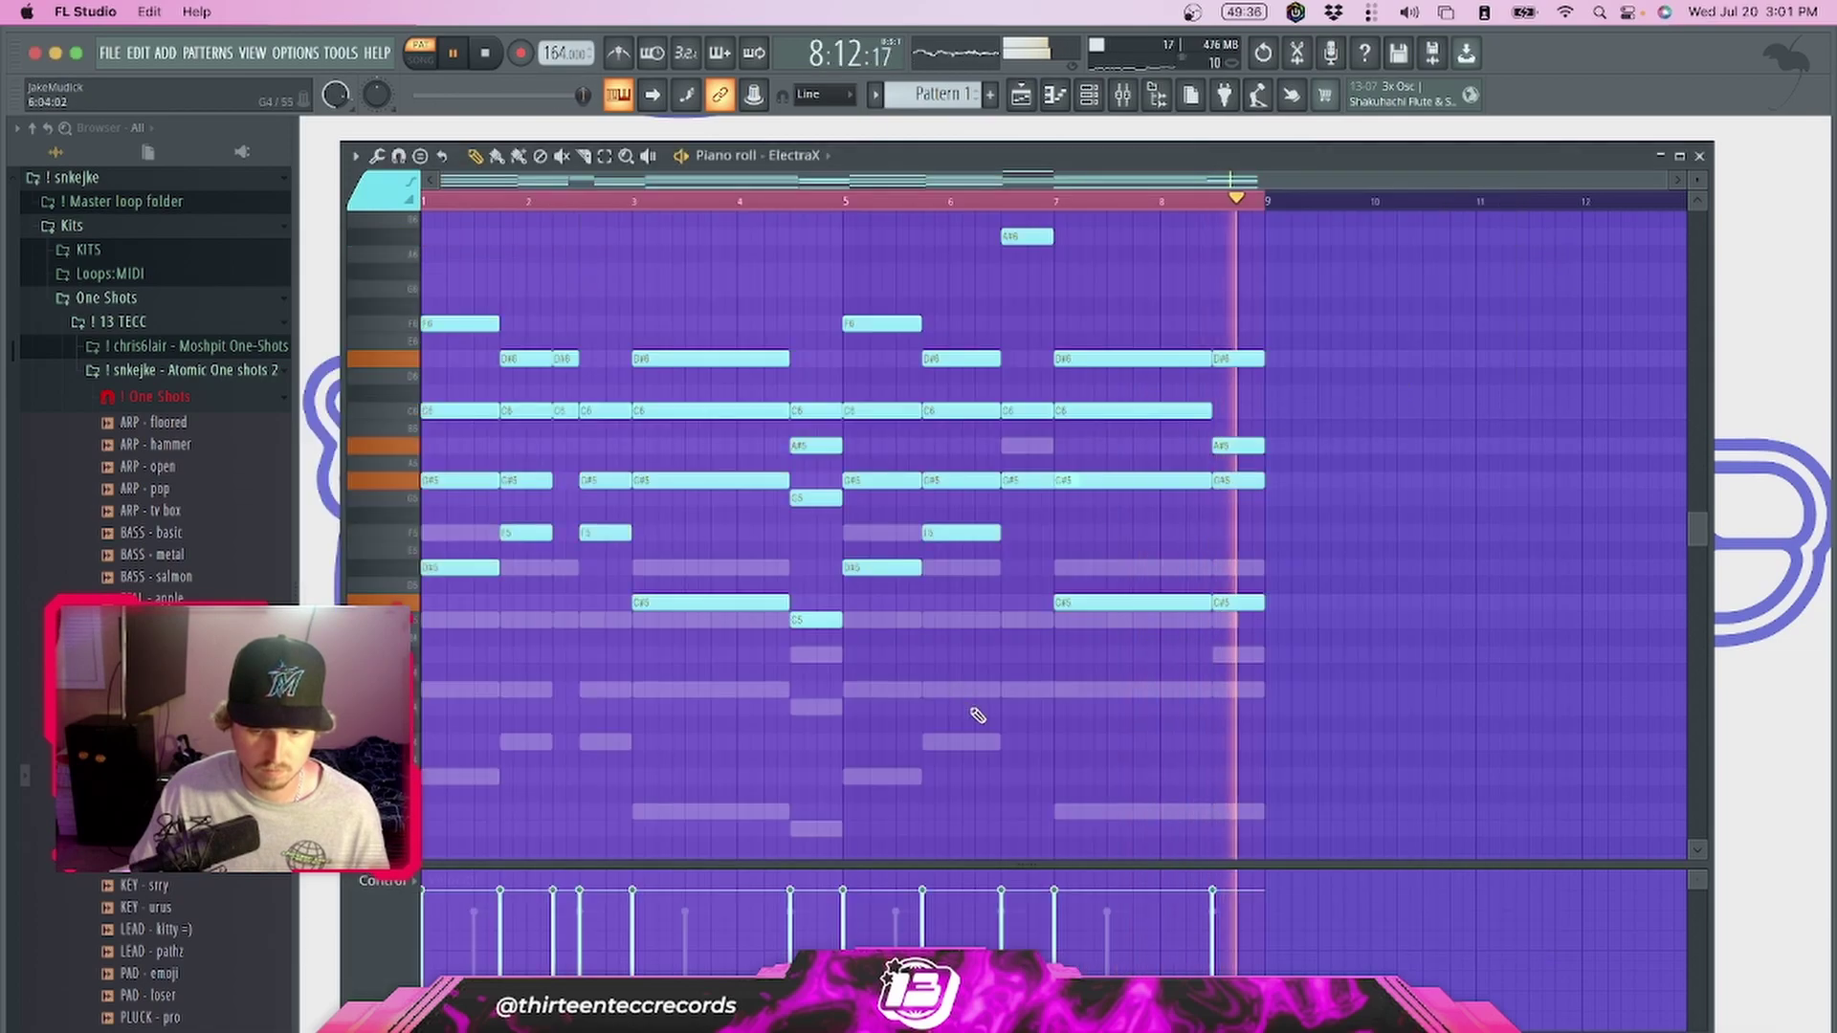
key("ctrl+a")
key("ctrl+Down")
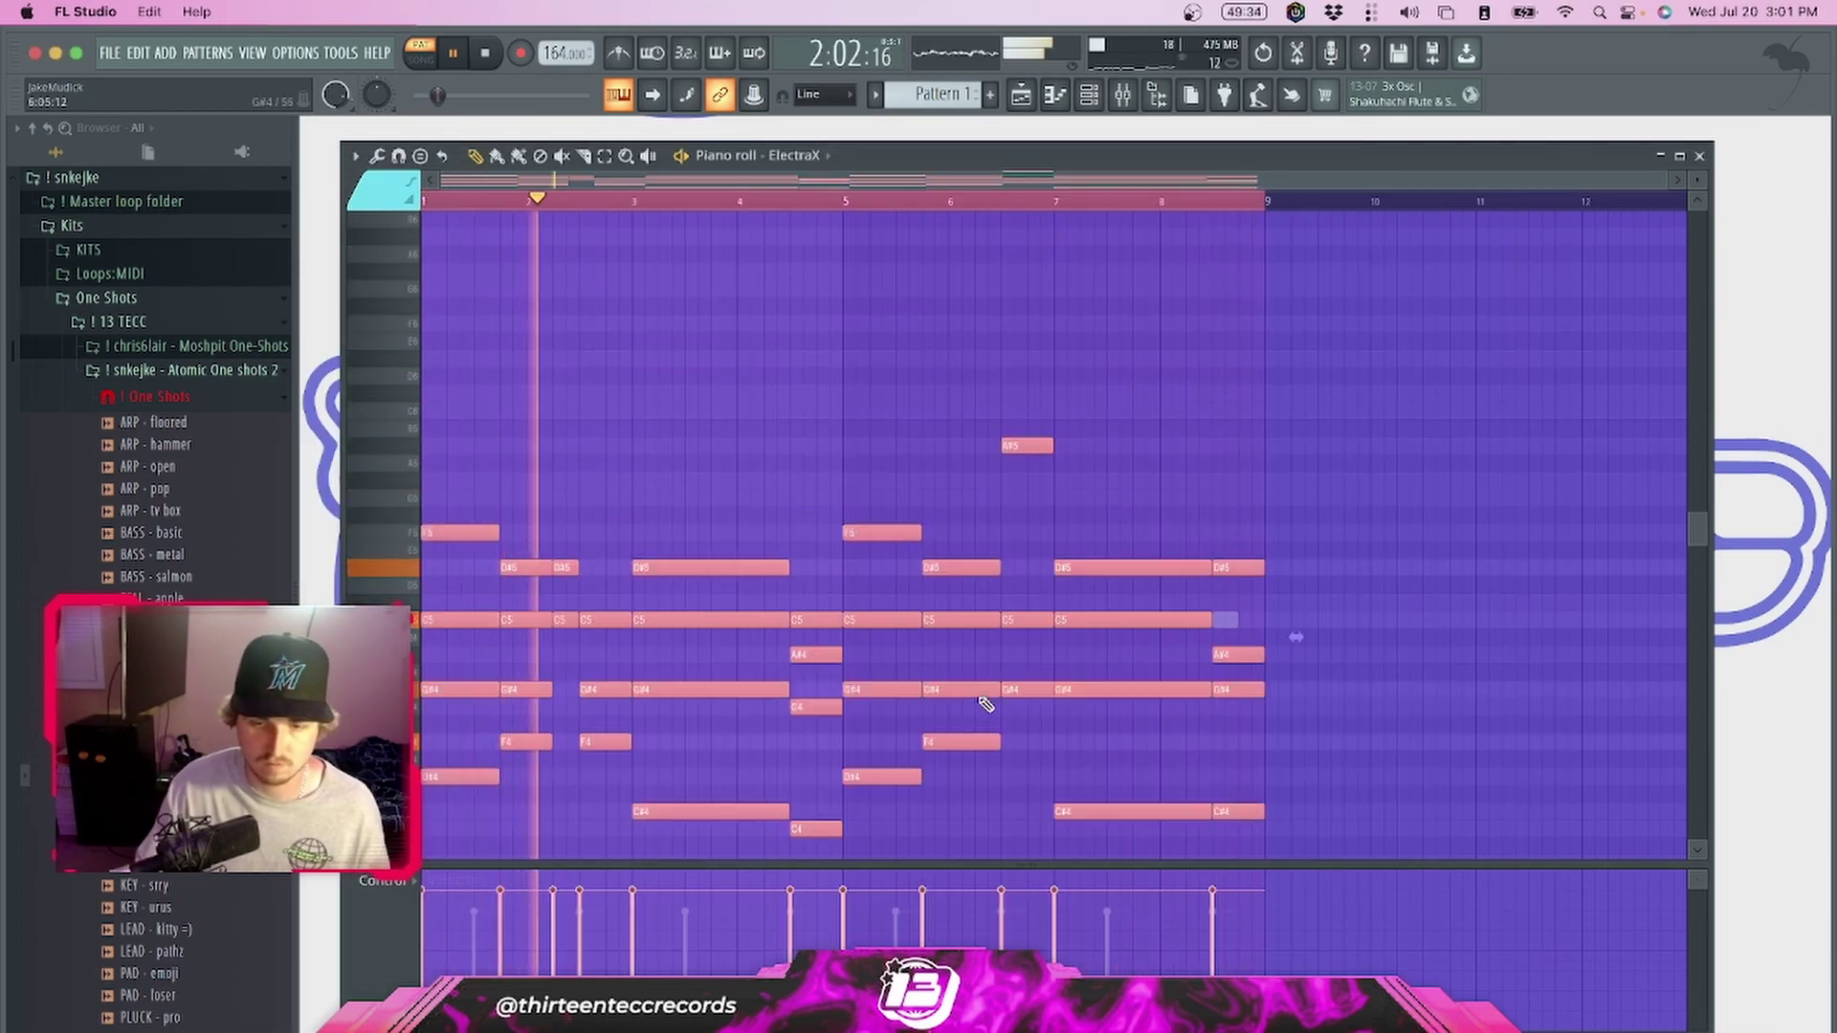
key("ctrl+d")
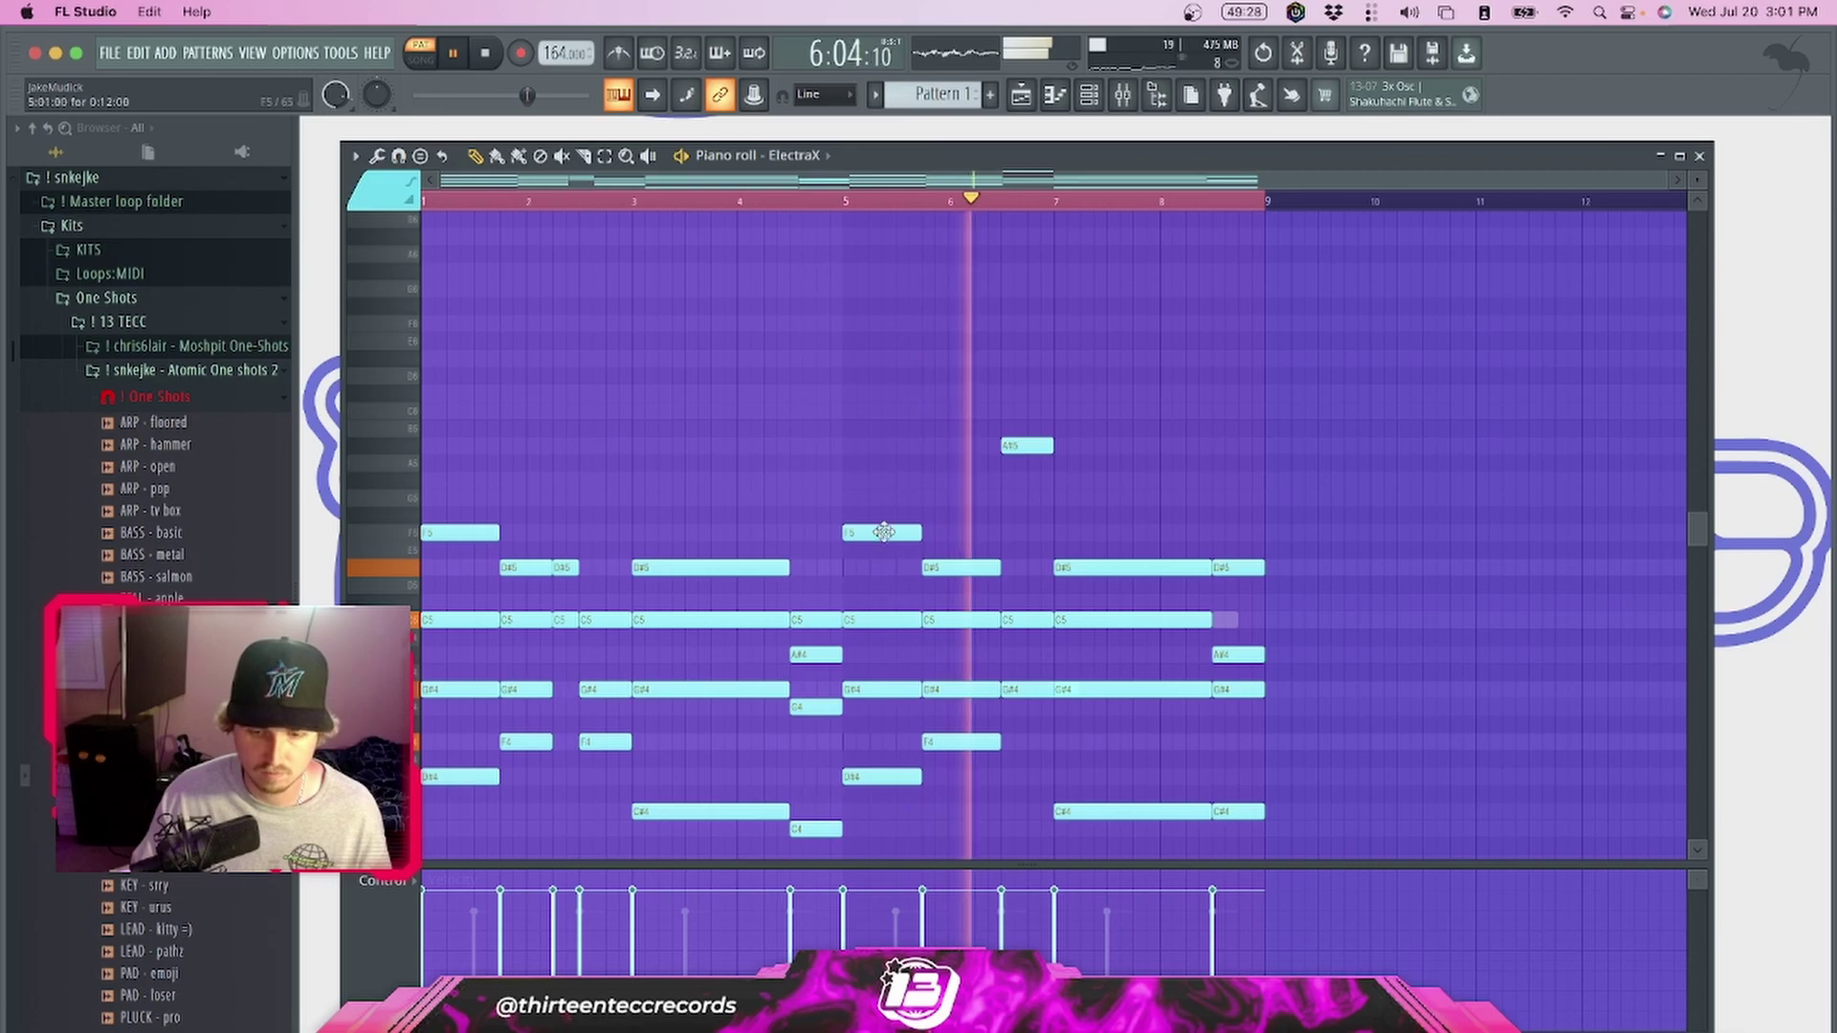
key("space")
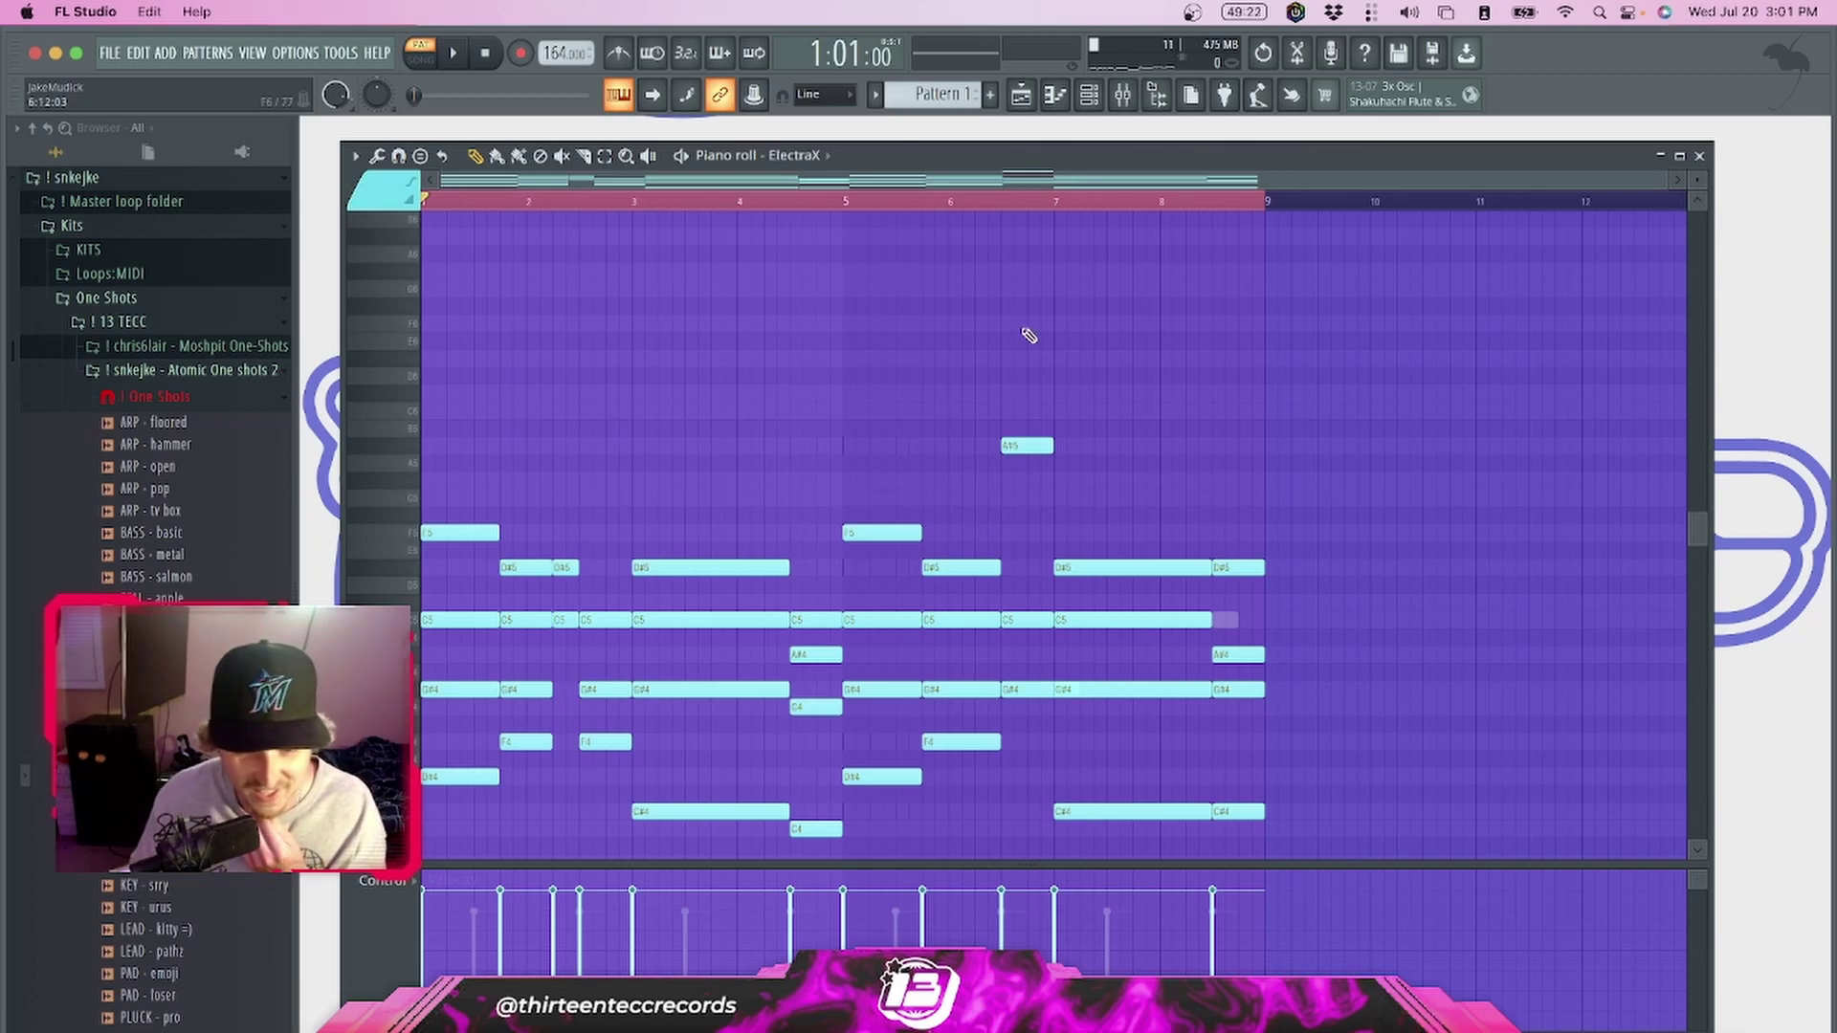
Check the ElectraX patch, play the pattern back, and raise the G4 note at the end of bar 4 by one octave
left_click(1089, 93)
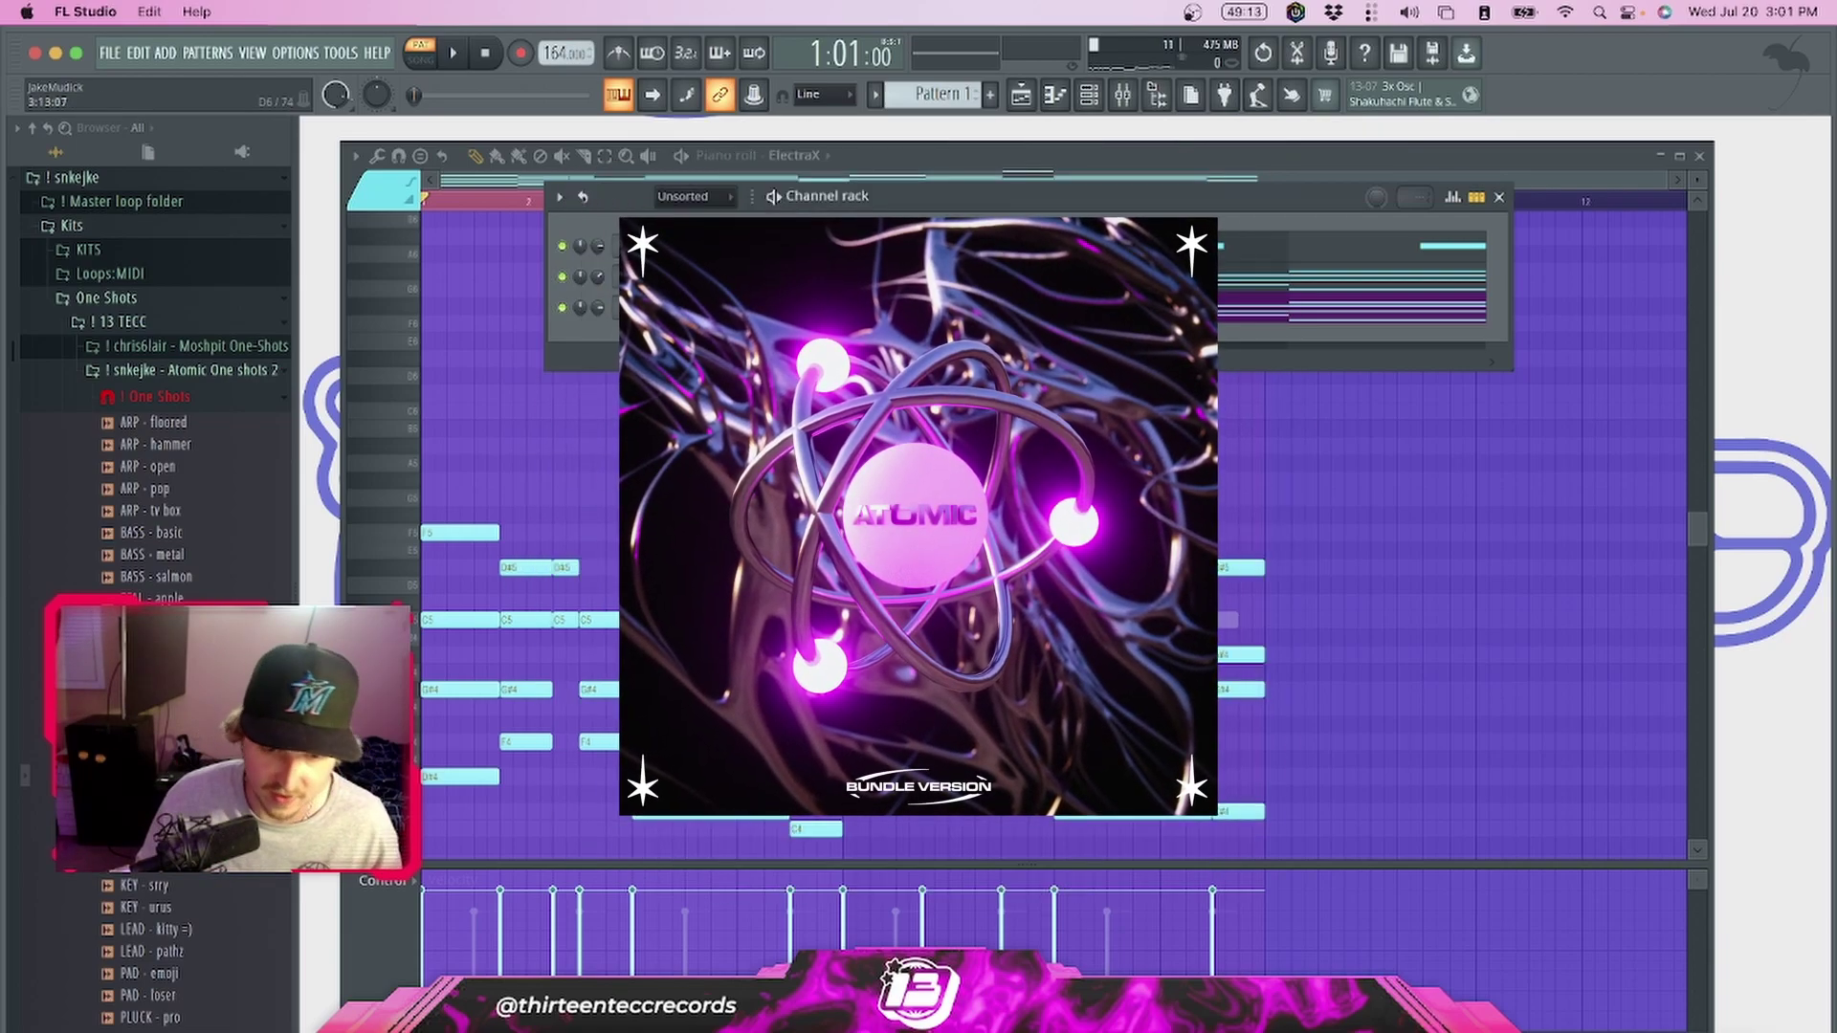
left_click(702, 307)
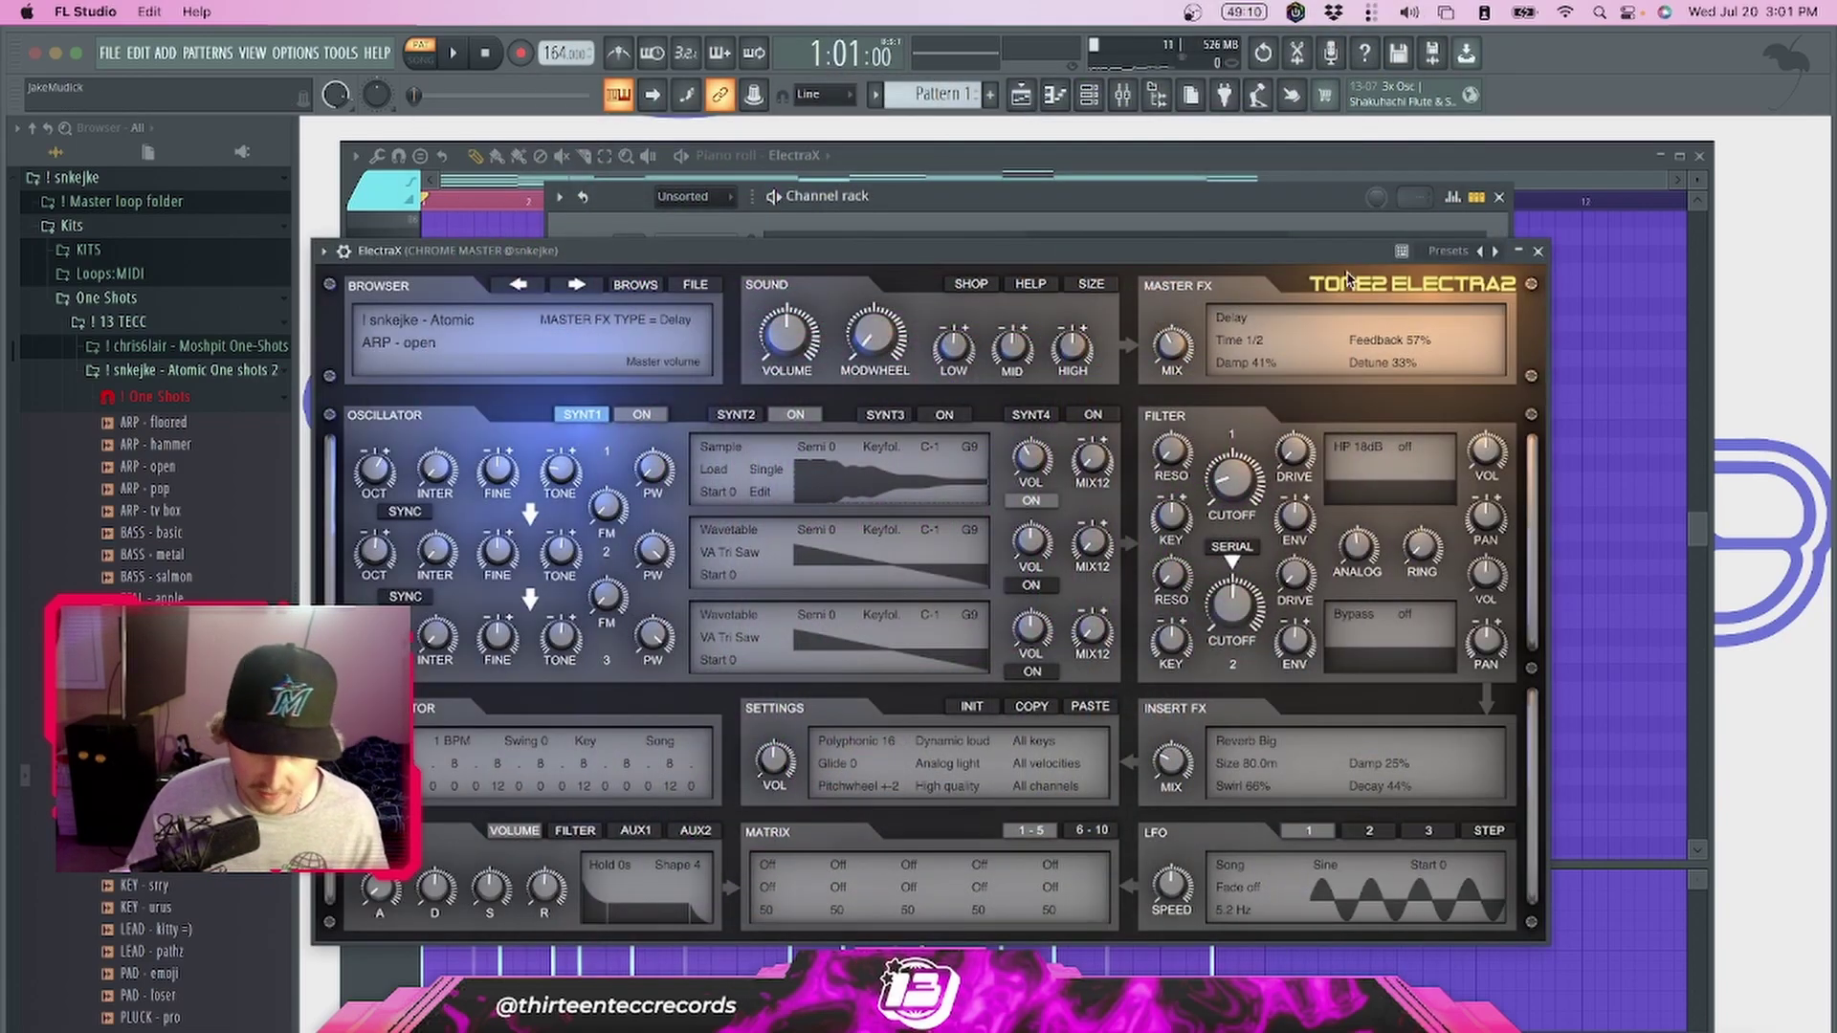
left_click(1538, 250)
key("space")
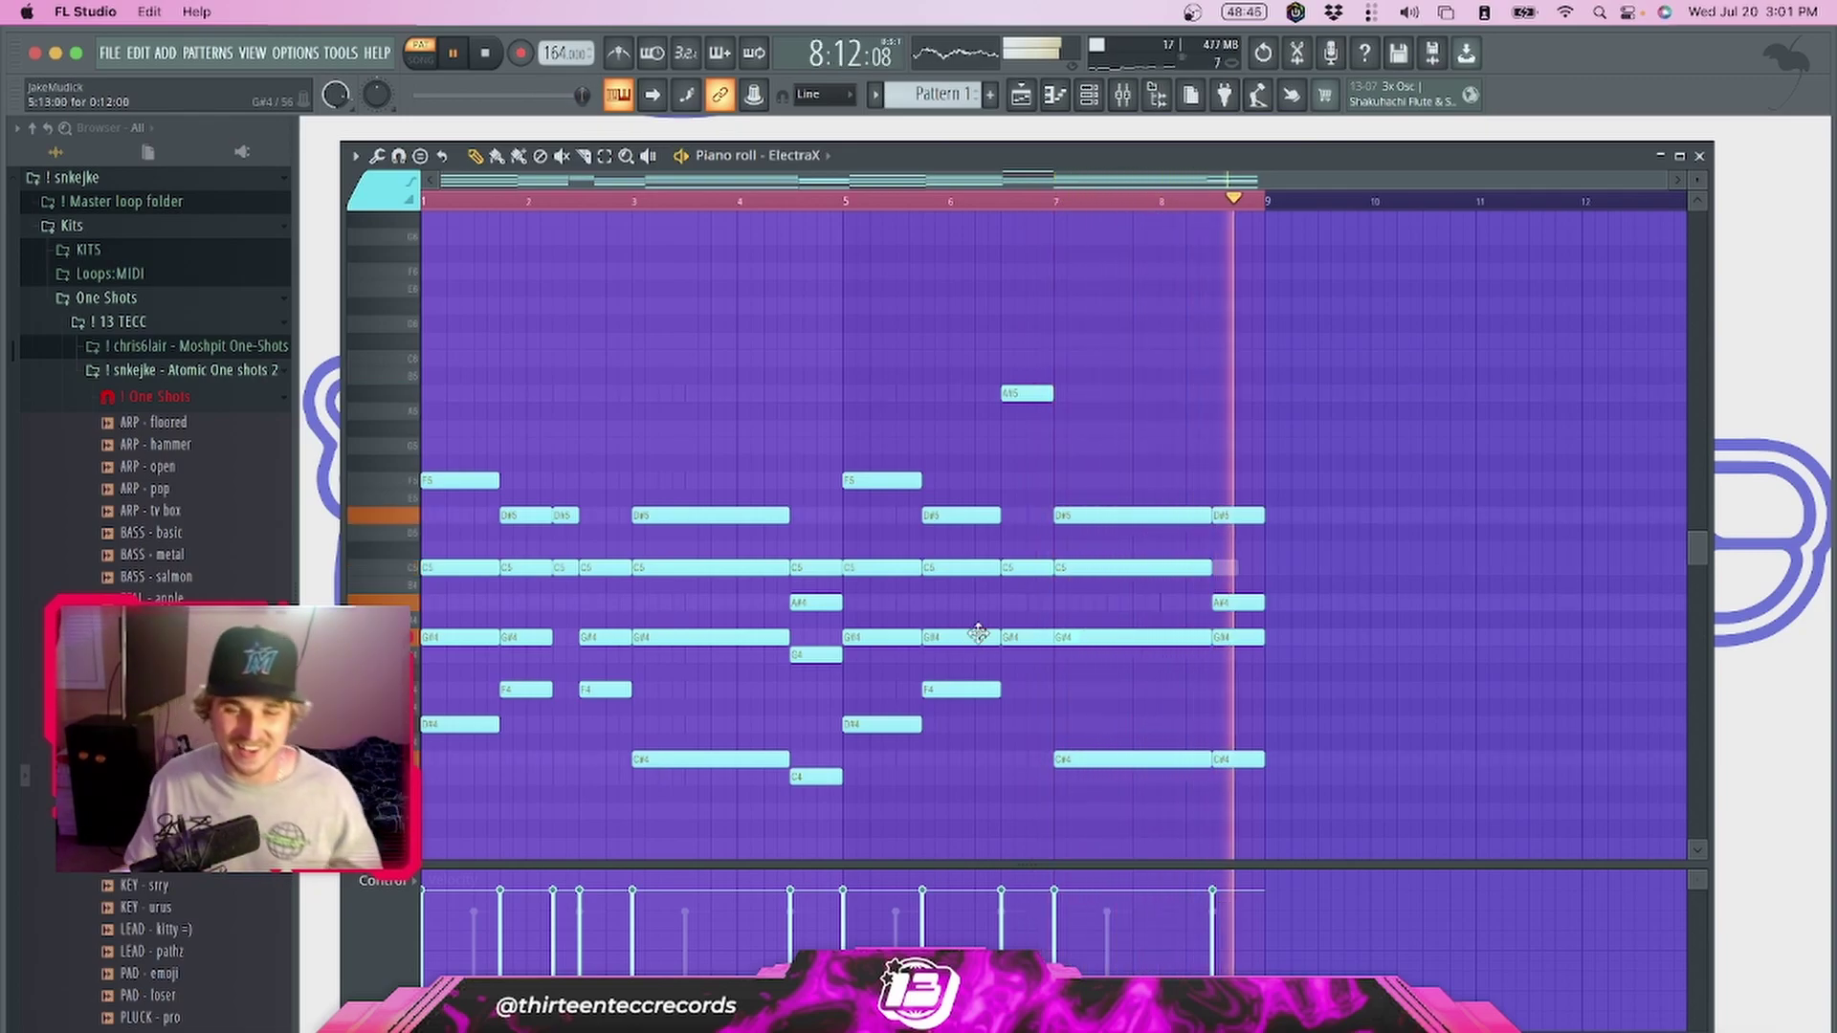
key("space")
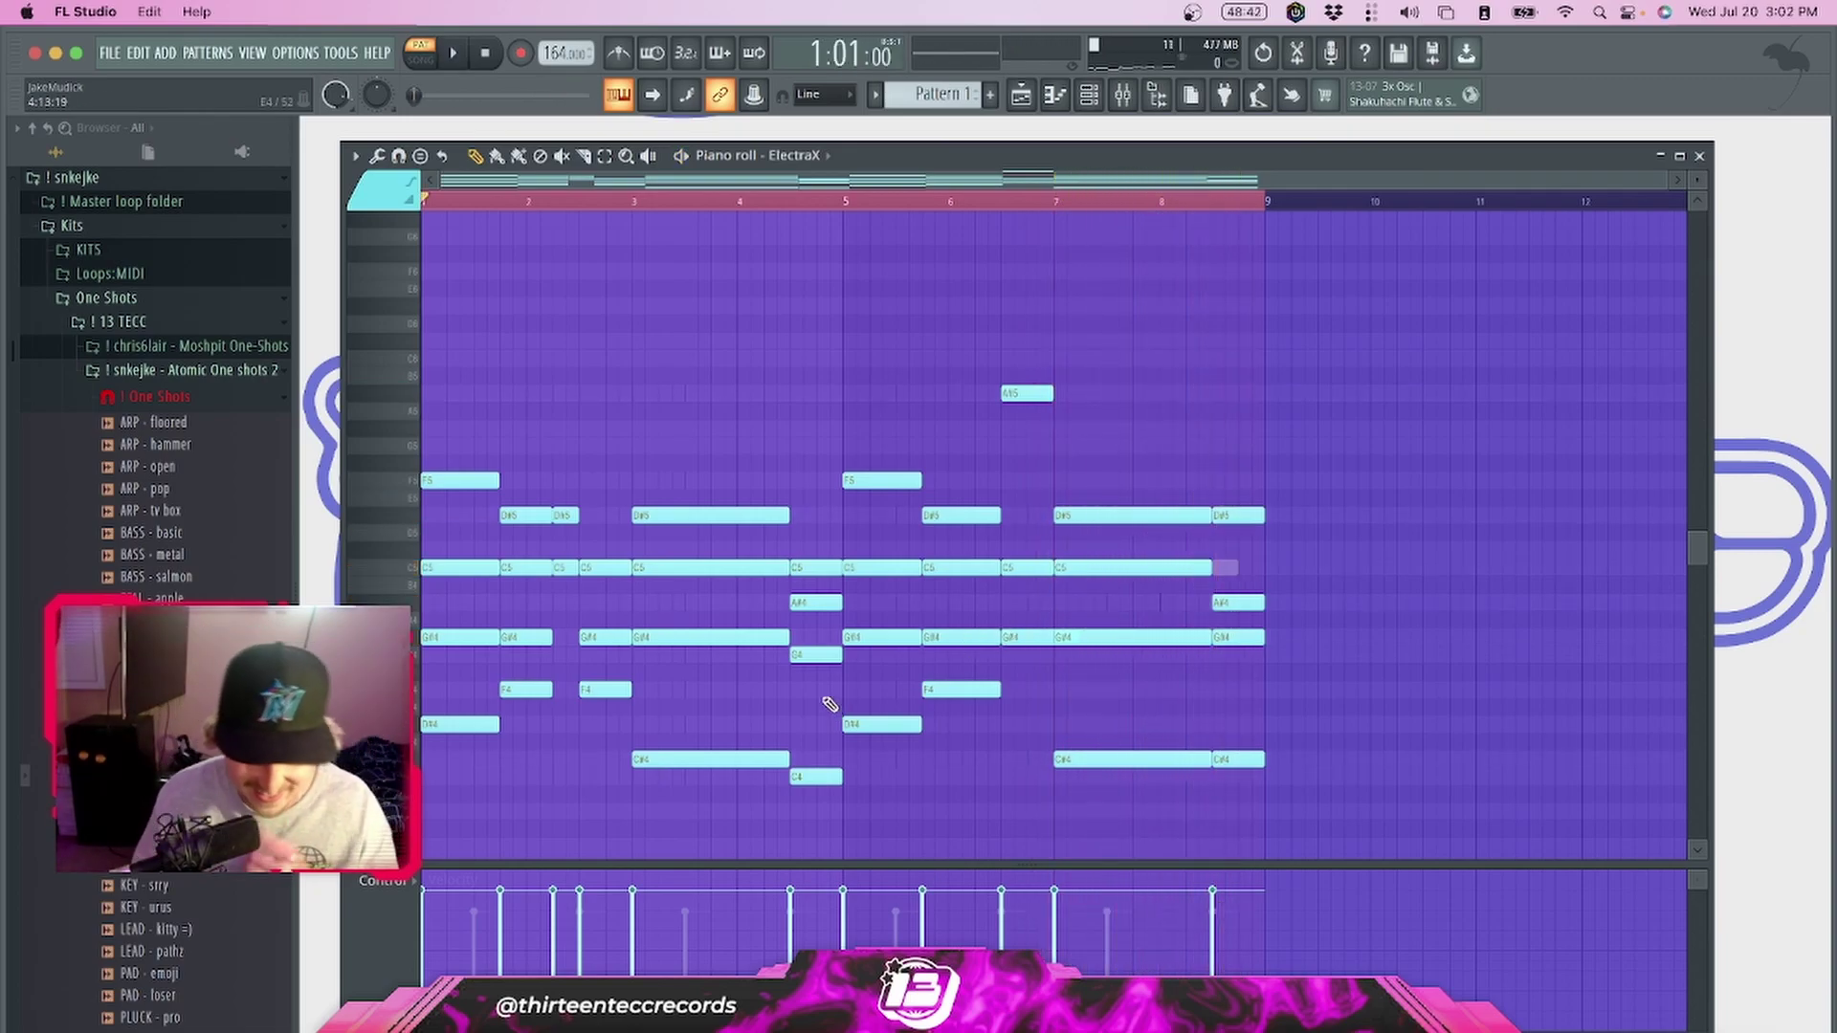
key("ctrl+Up")
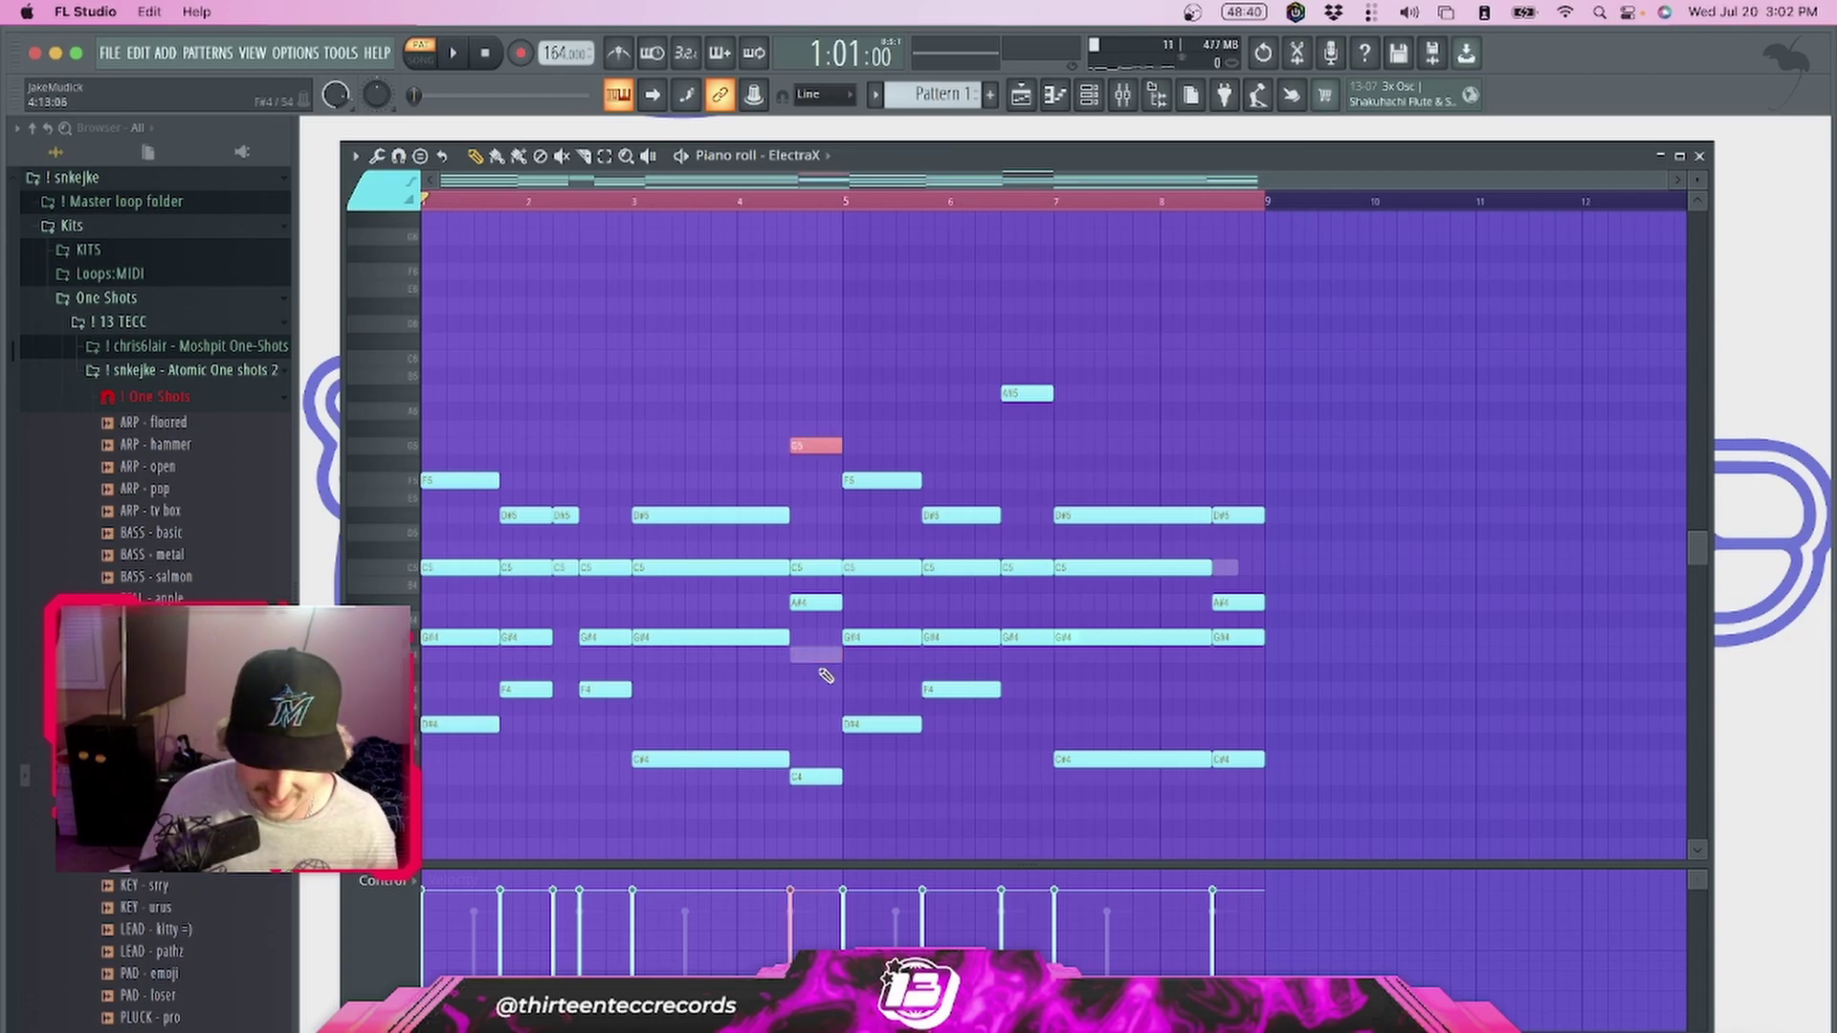
left_click(1699, 156)
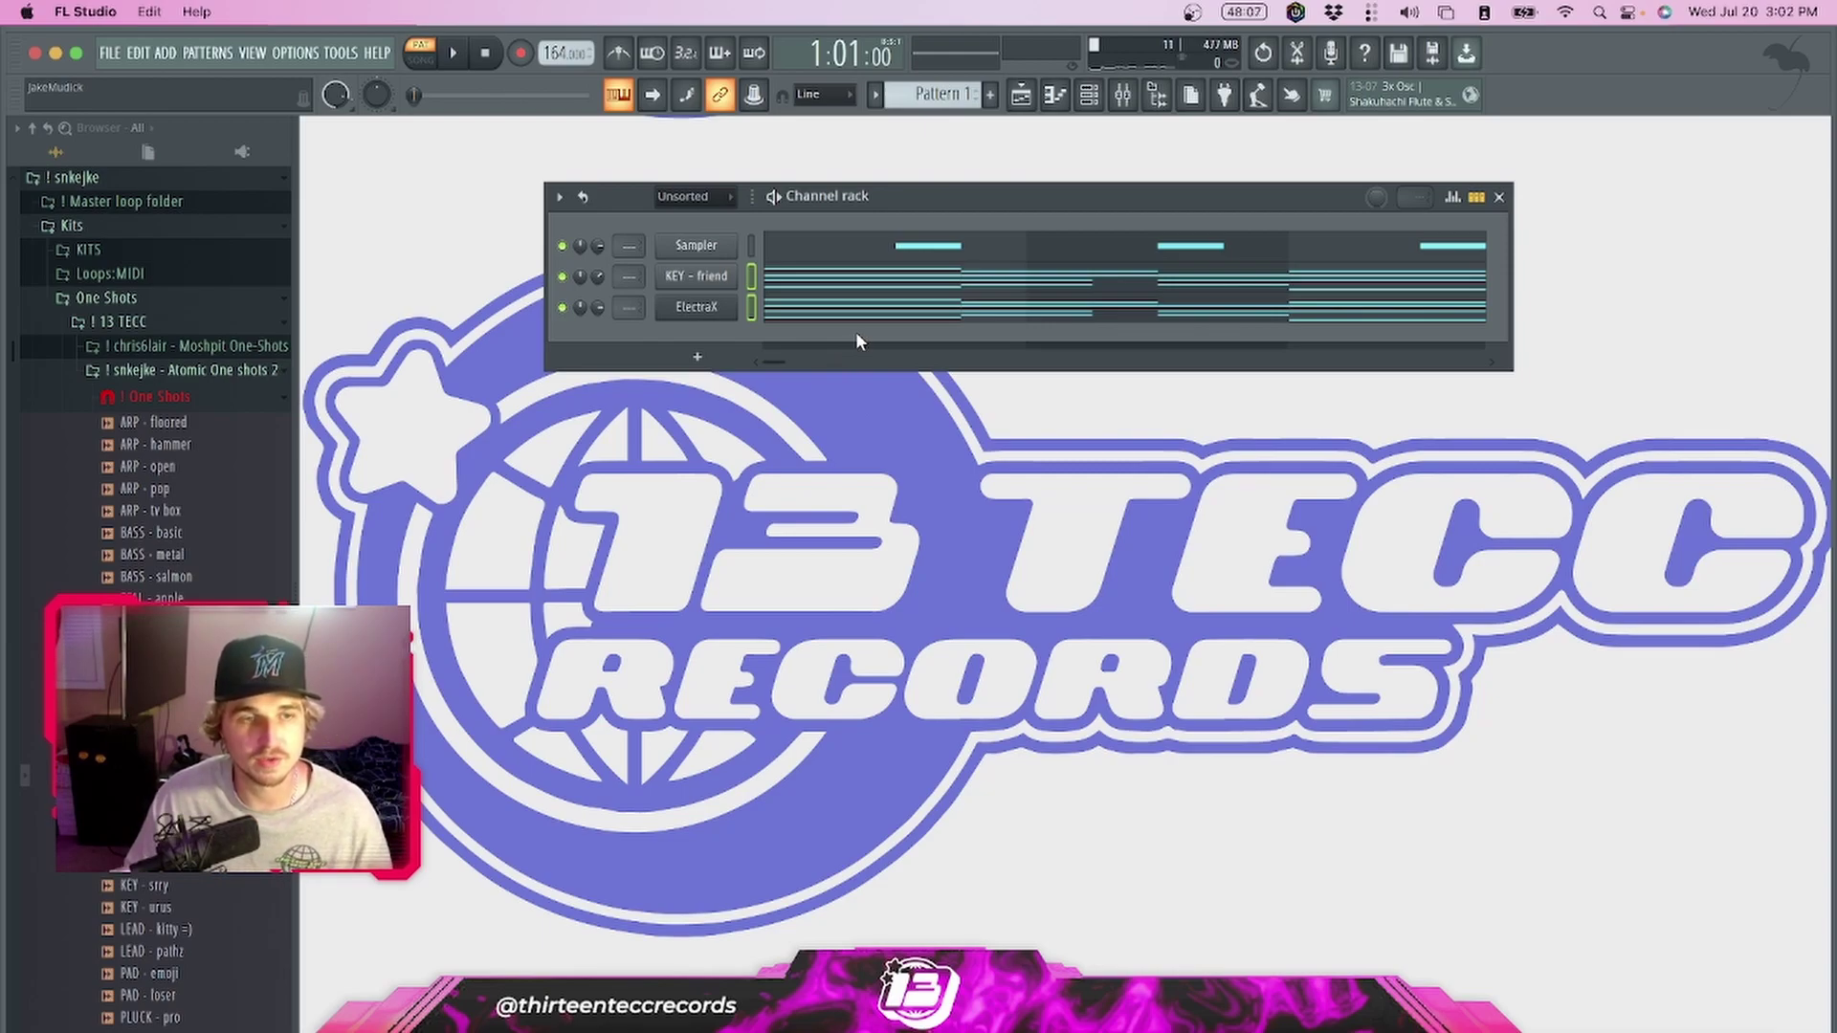
Clone the ElectraX channel and load the LEAD - kitty =) patch from the ! snkejke - Atomic bank in the clone
left_click(697, 356)
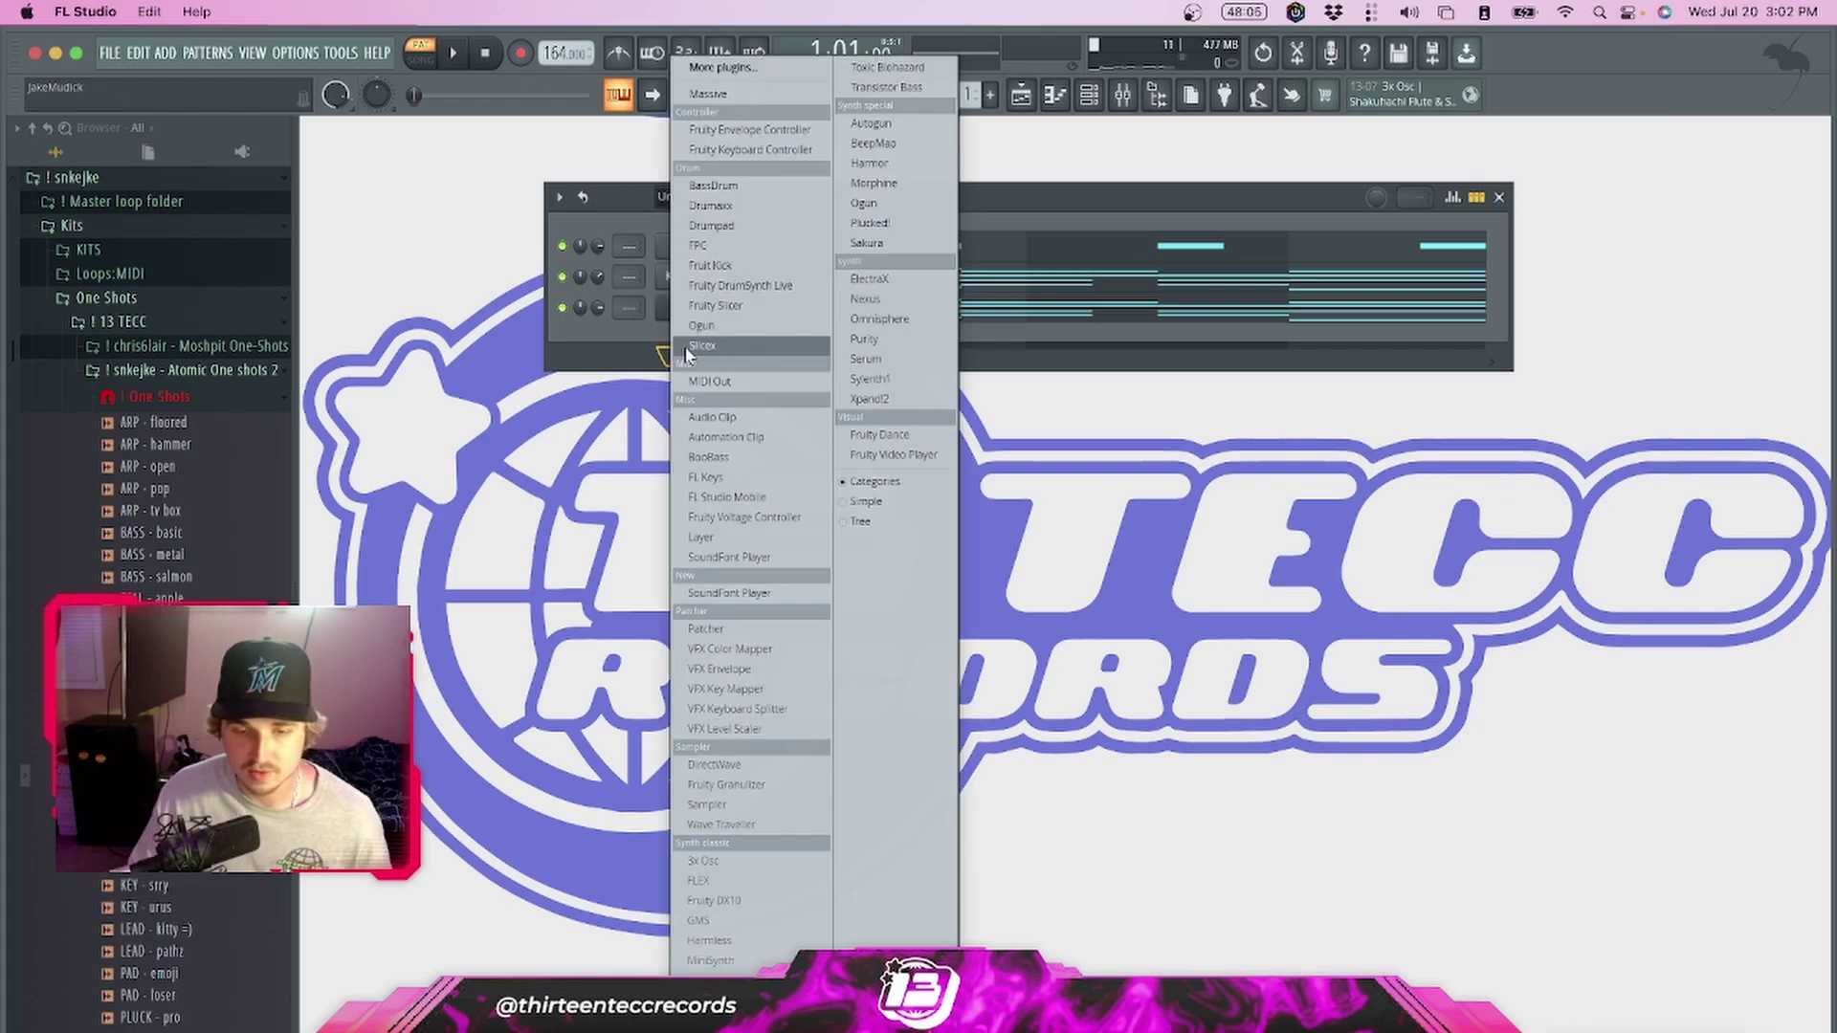
left_click(607, 375)
right_click(704, 309)
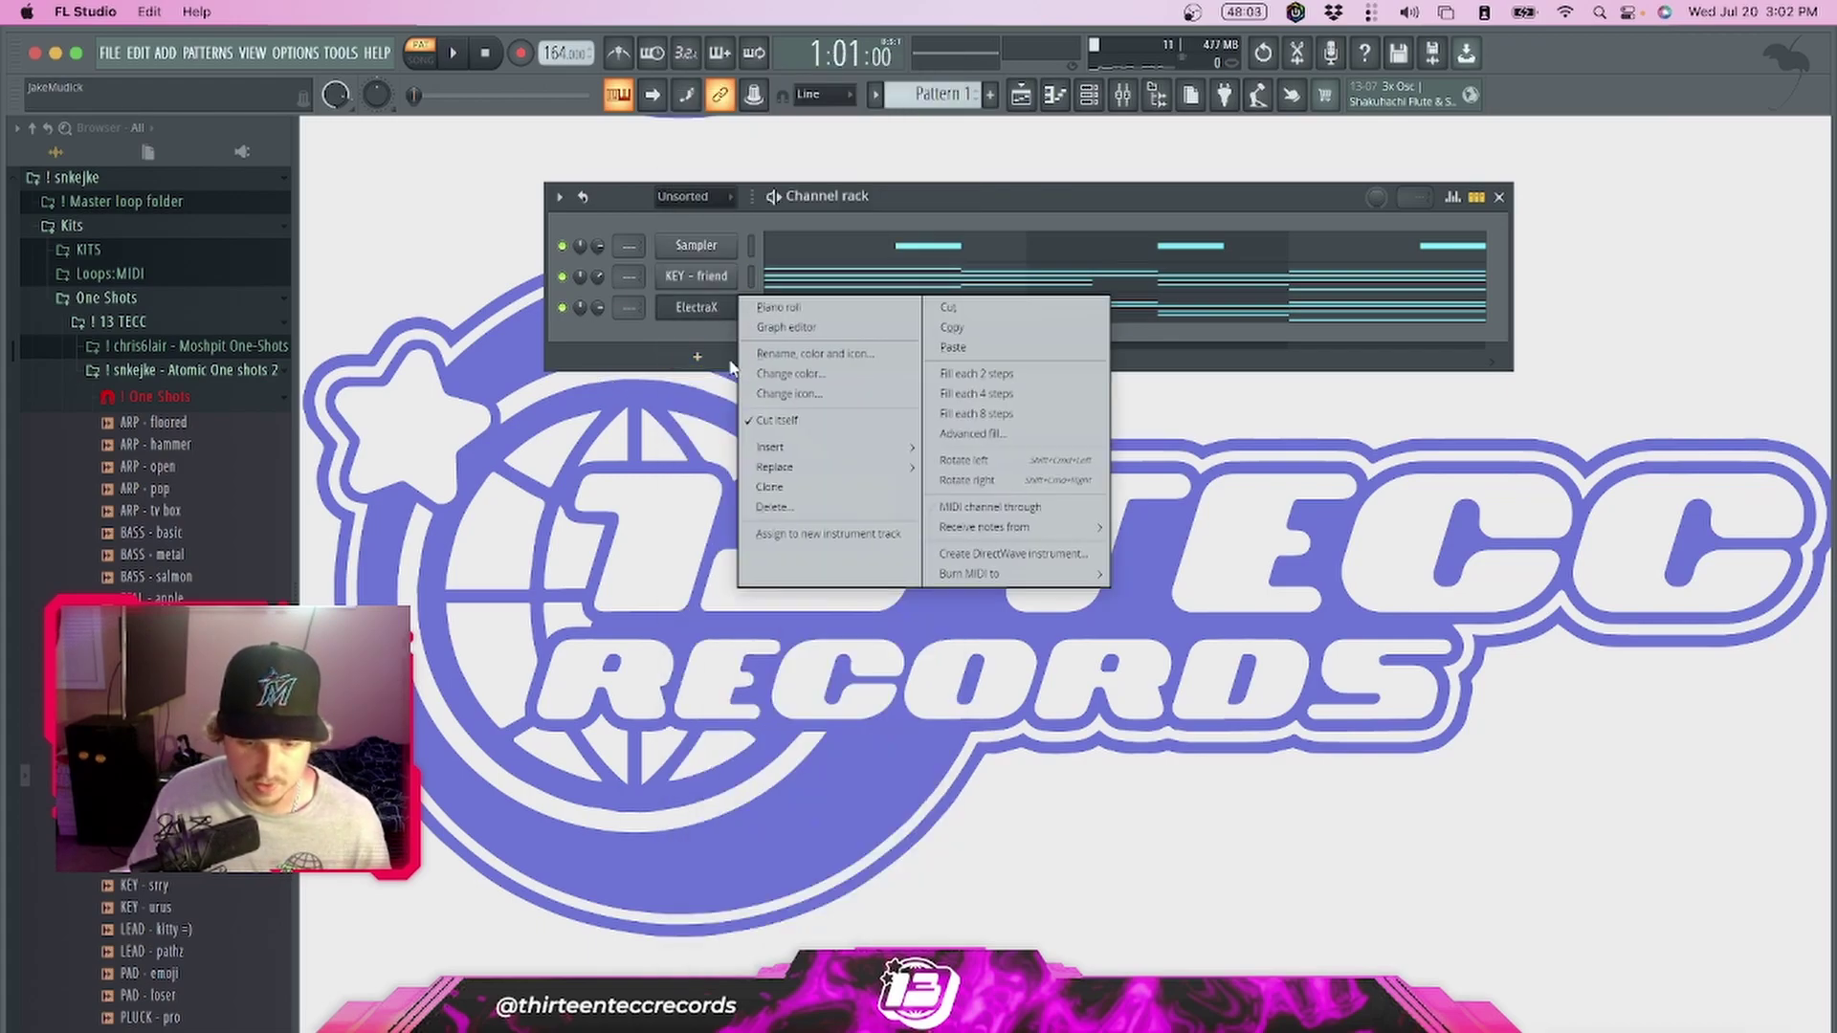
left_click(789, 487)
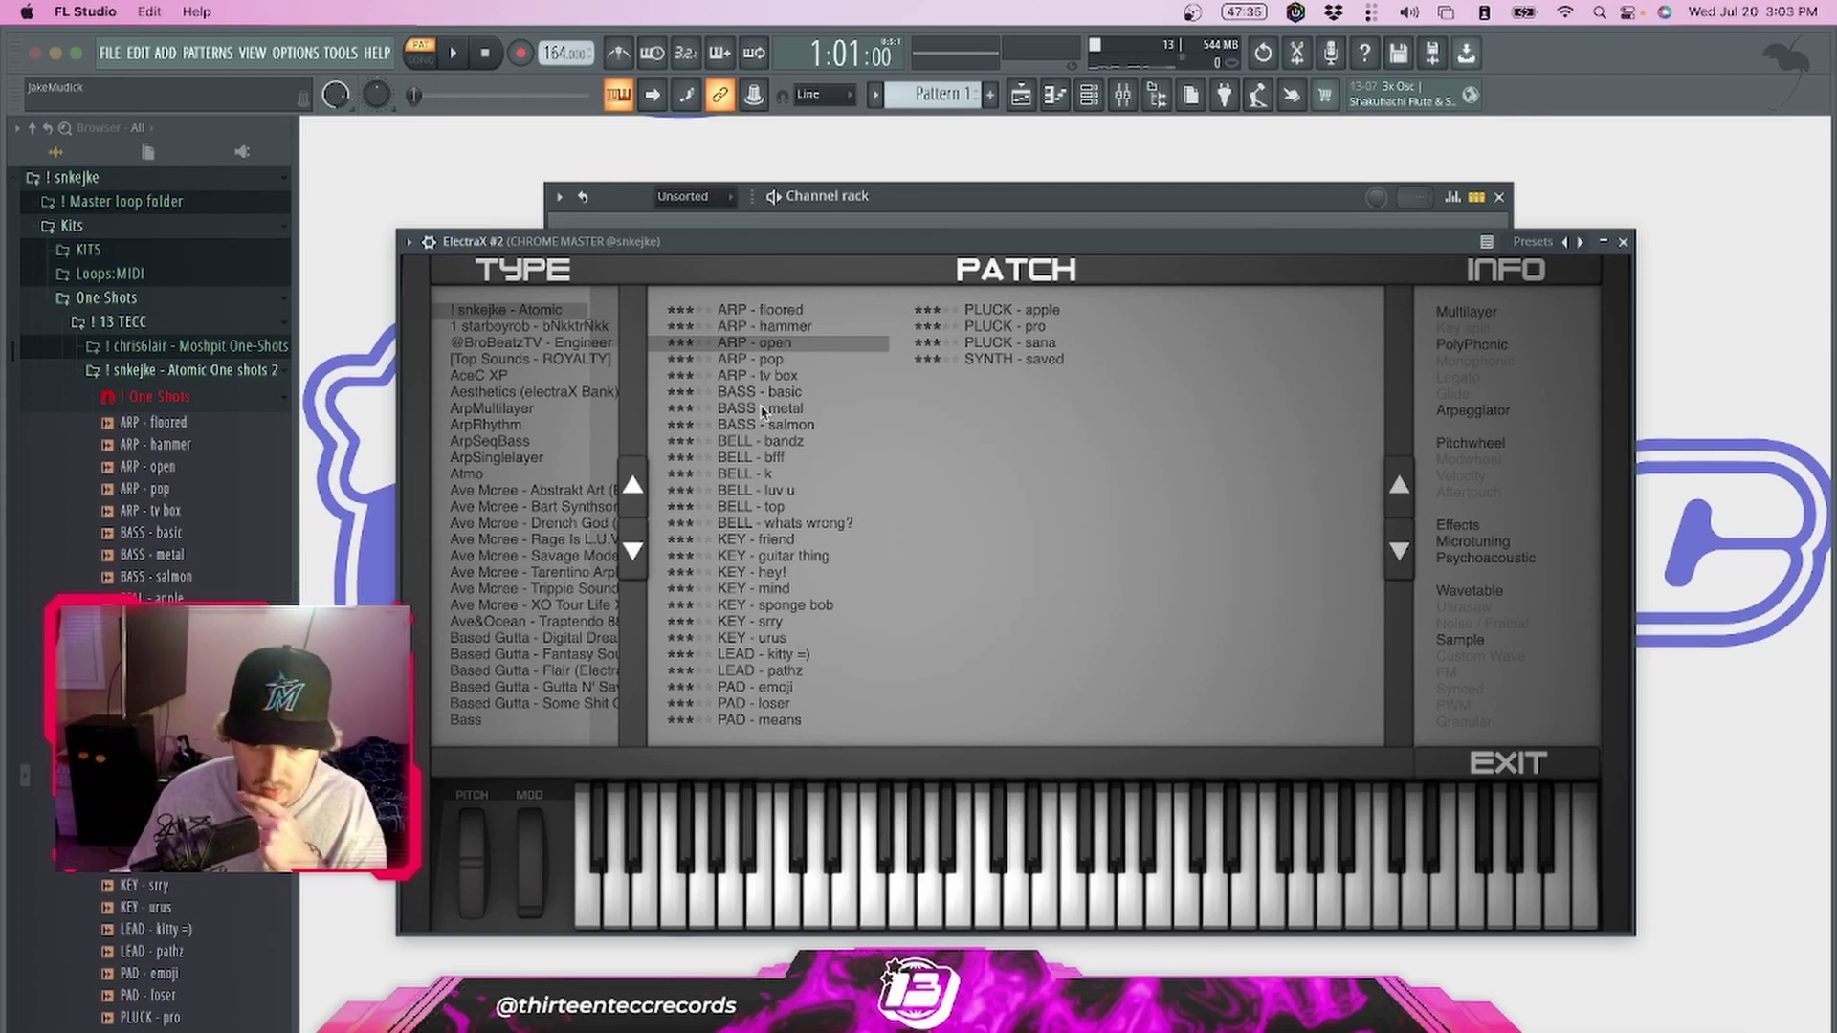
left_click(791, 657)
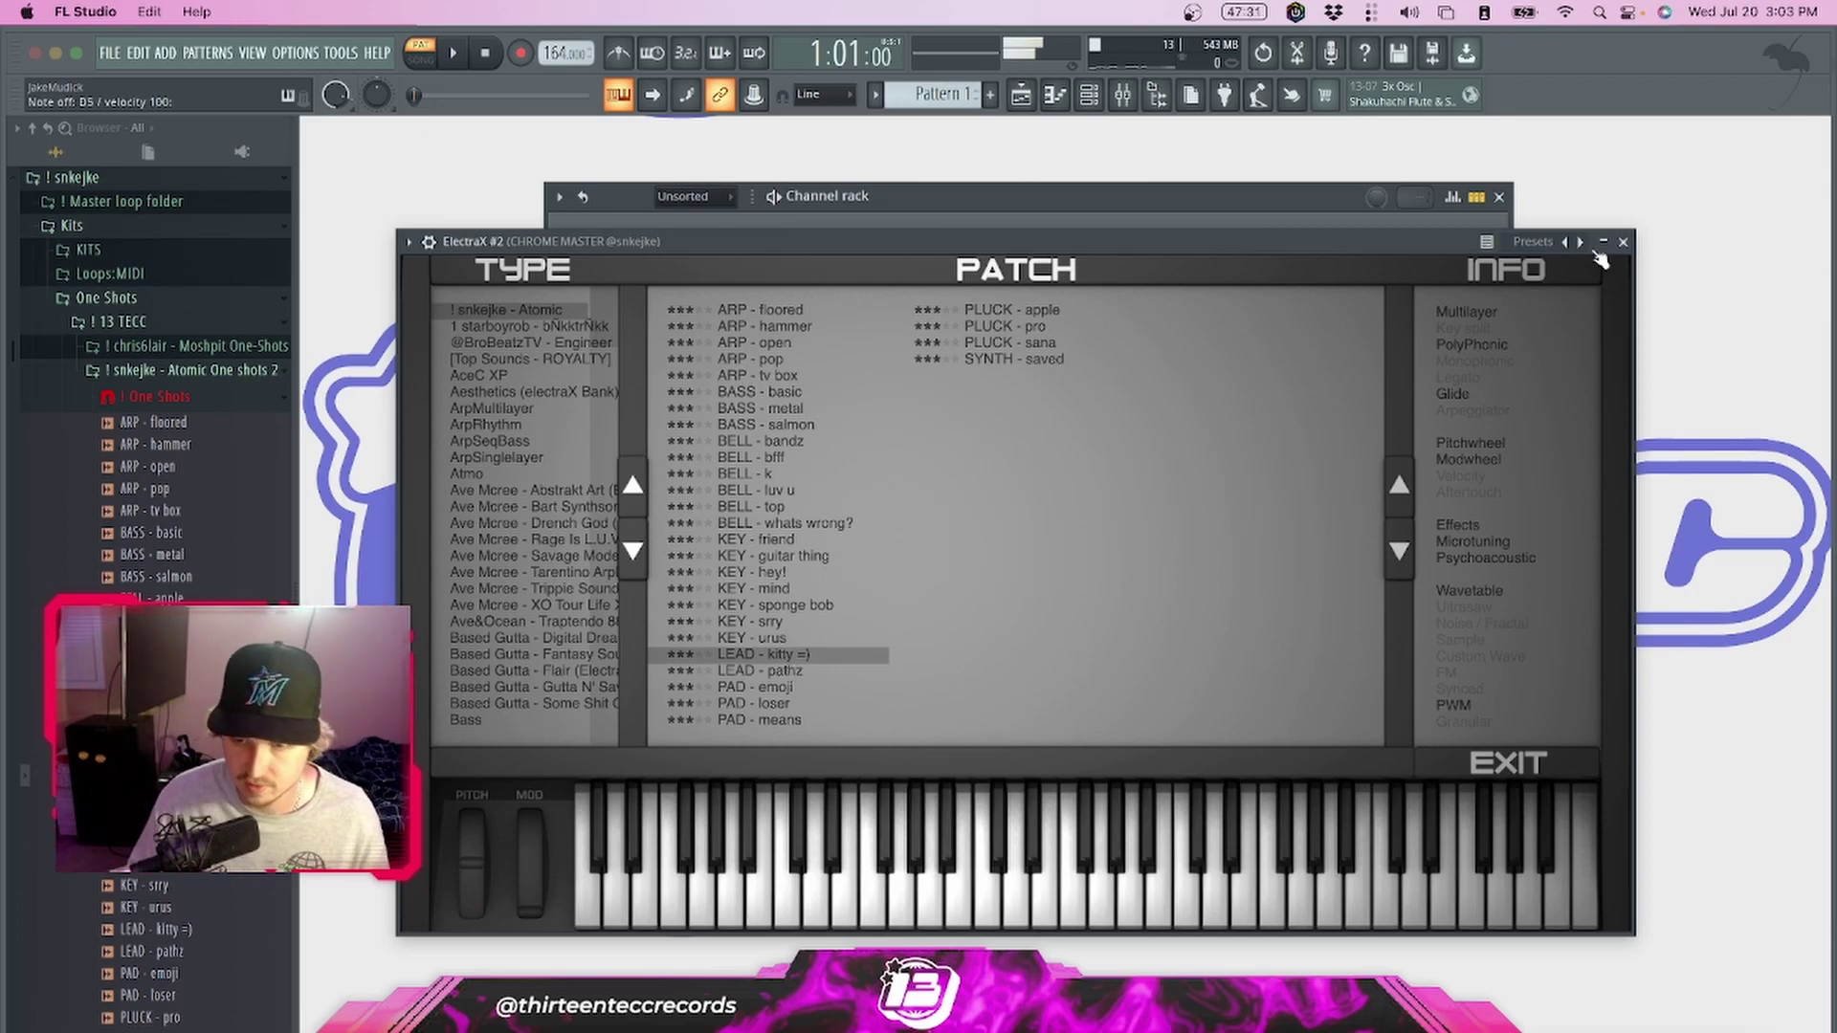
left_click(1623, 242)
Write a repeating one-beat G#5, C6, F6, D#6 melody over eight bars for ElectraX #2 and lower its note velocities
right_click(712, 352)
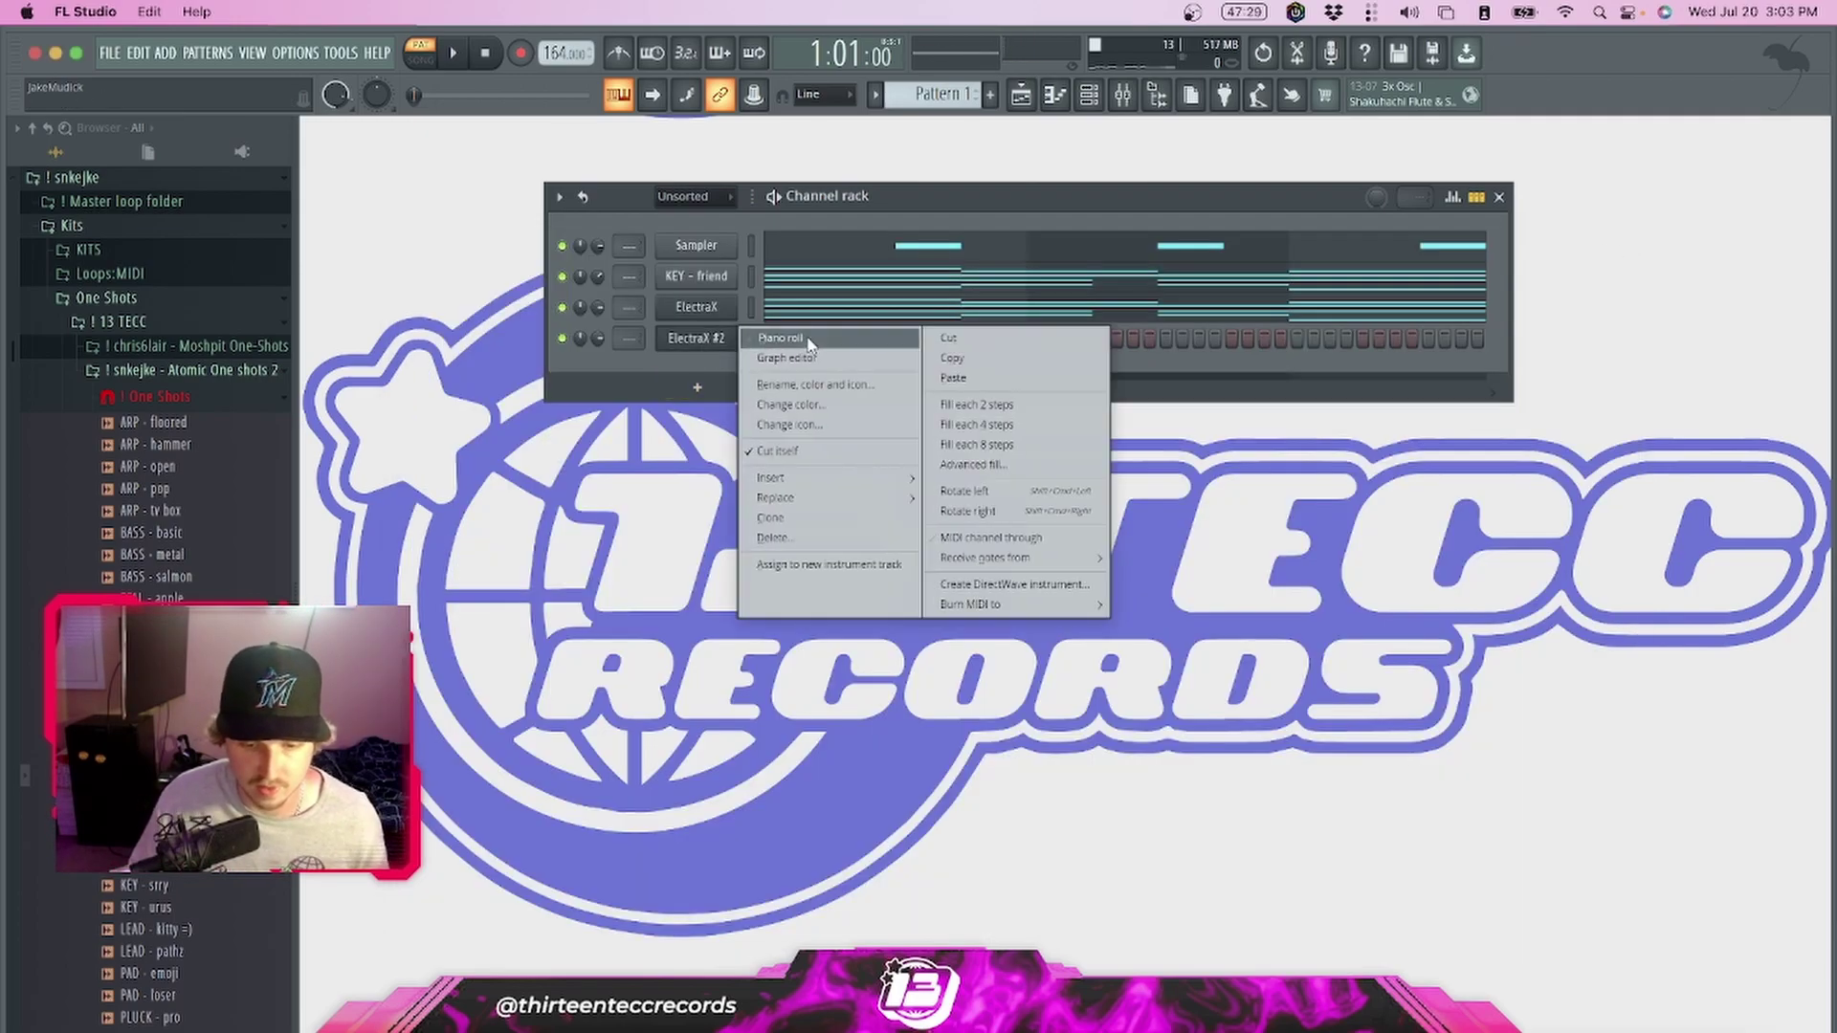
left_click(811, 347)
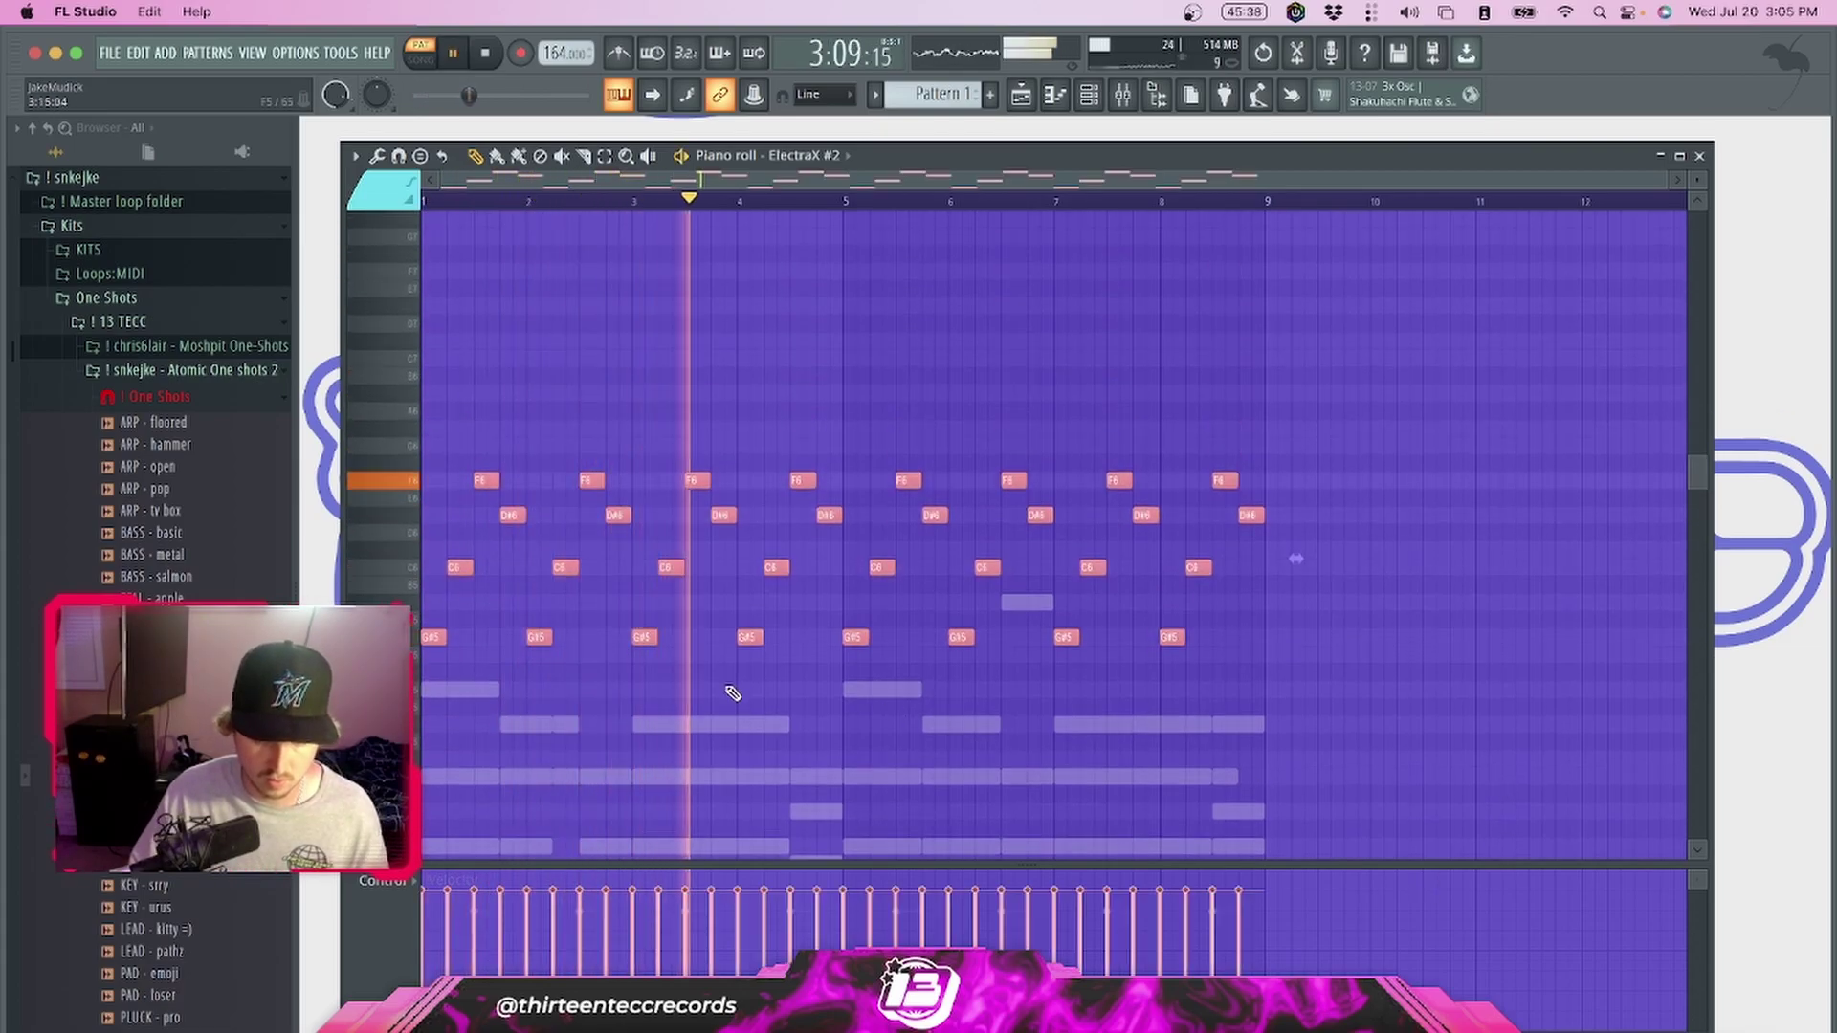
scroll(736, 691, "down", 1)
scroll(718, 645, "down", 1)
left_click(794, 716, "super")
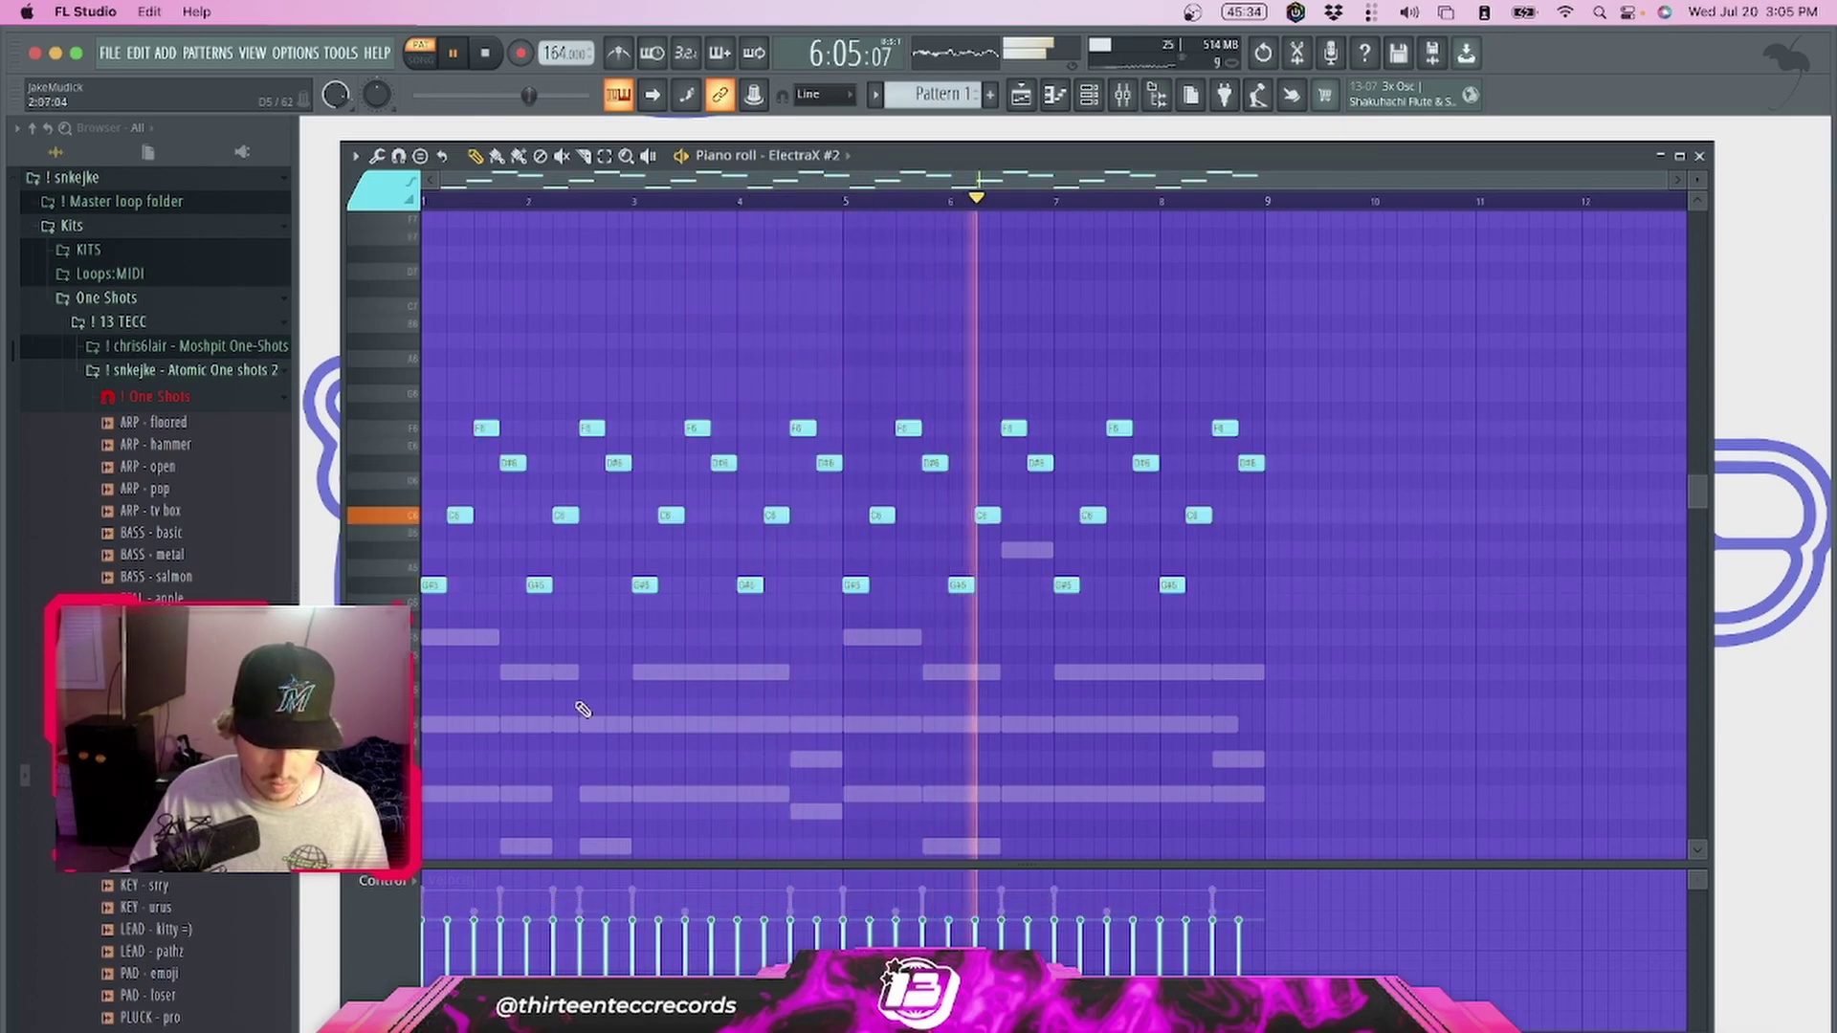
left_click_drag(800, 880, 792, 800)
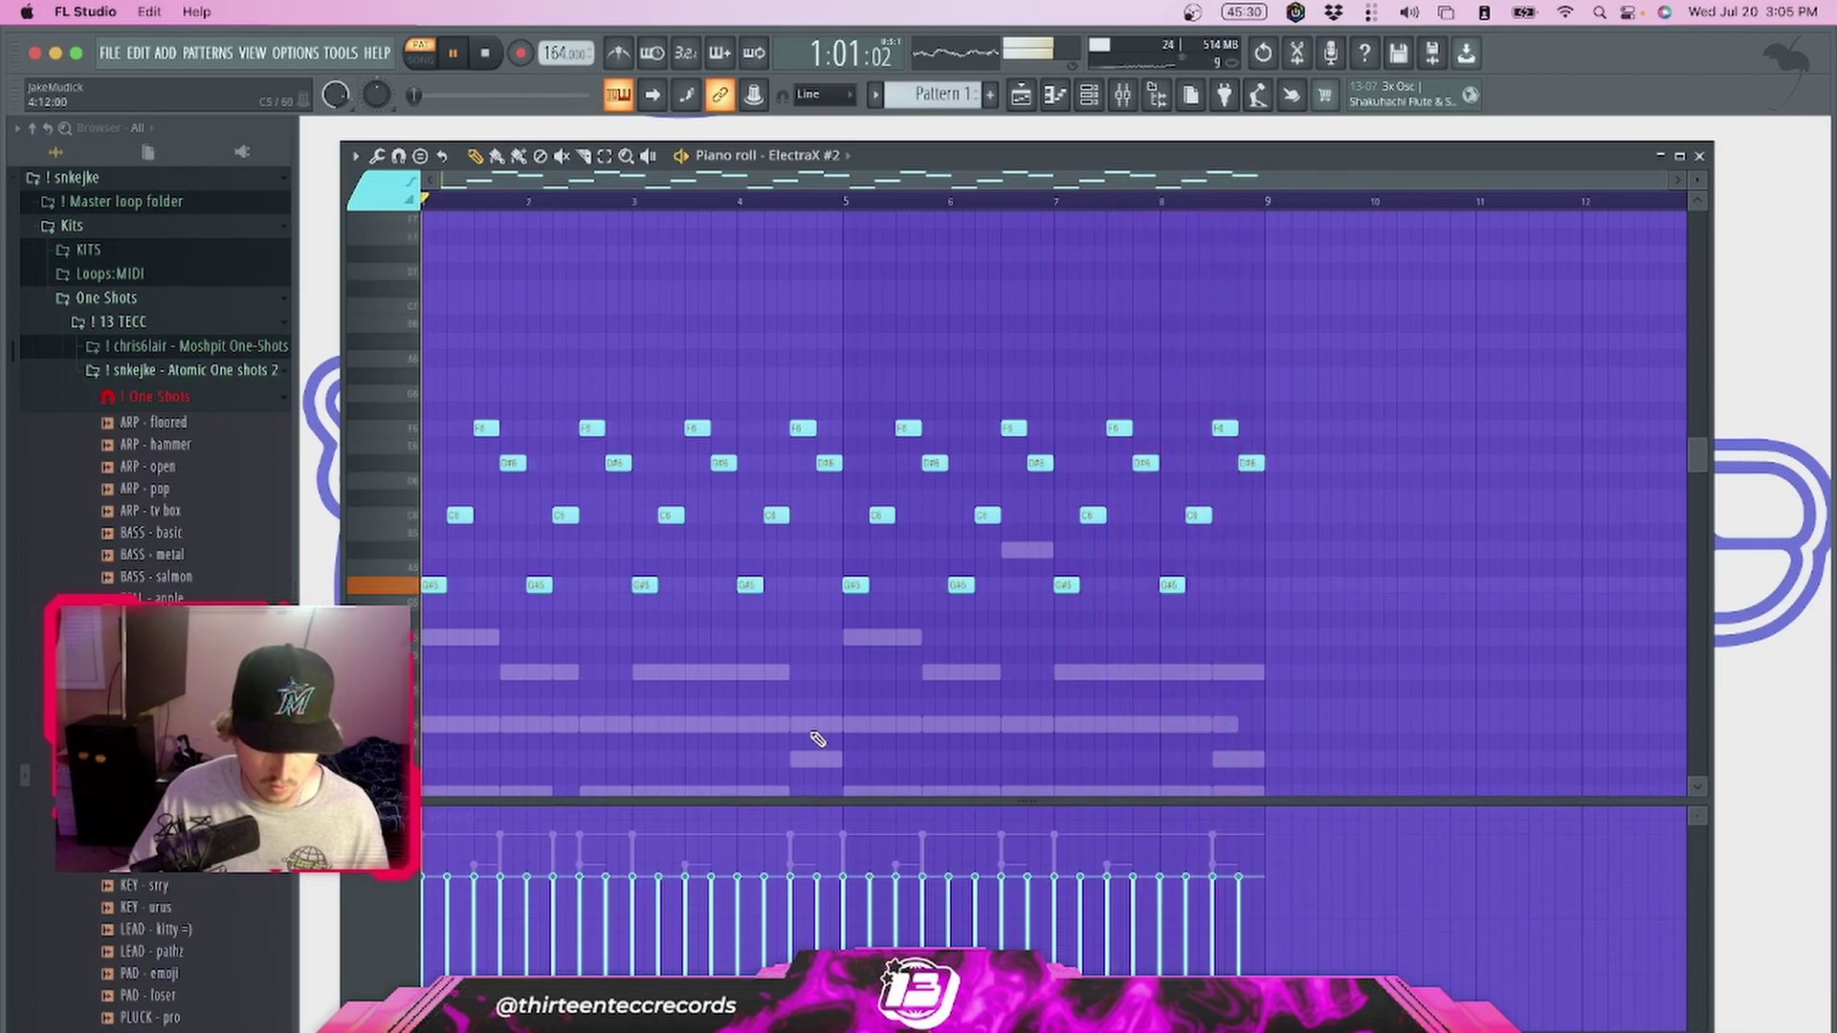
key("space")
Route KEY - friend, ElectraX and ElectraX #2 to mixer tracks 1, 2 and 3, and lower the ElectraX #2 fader
key("F6")
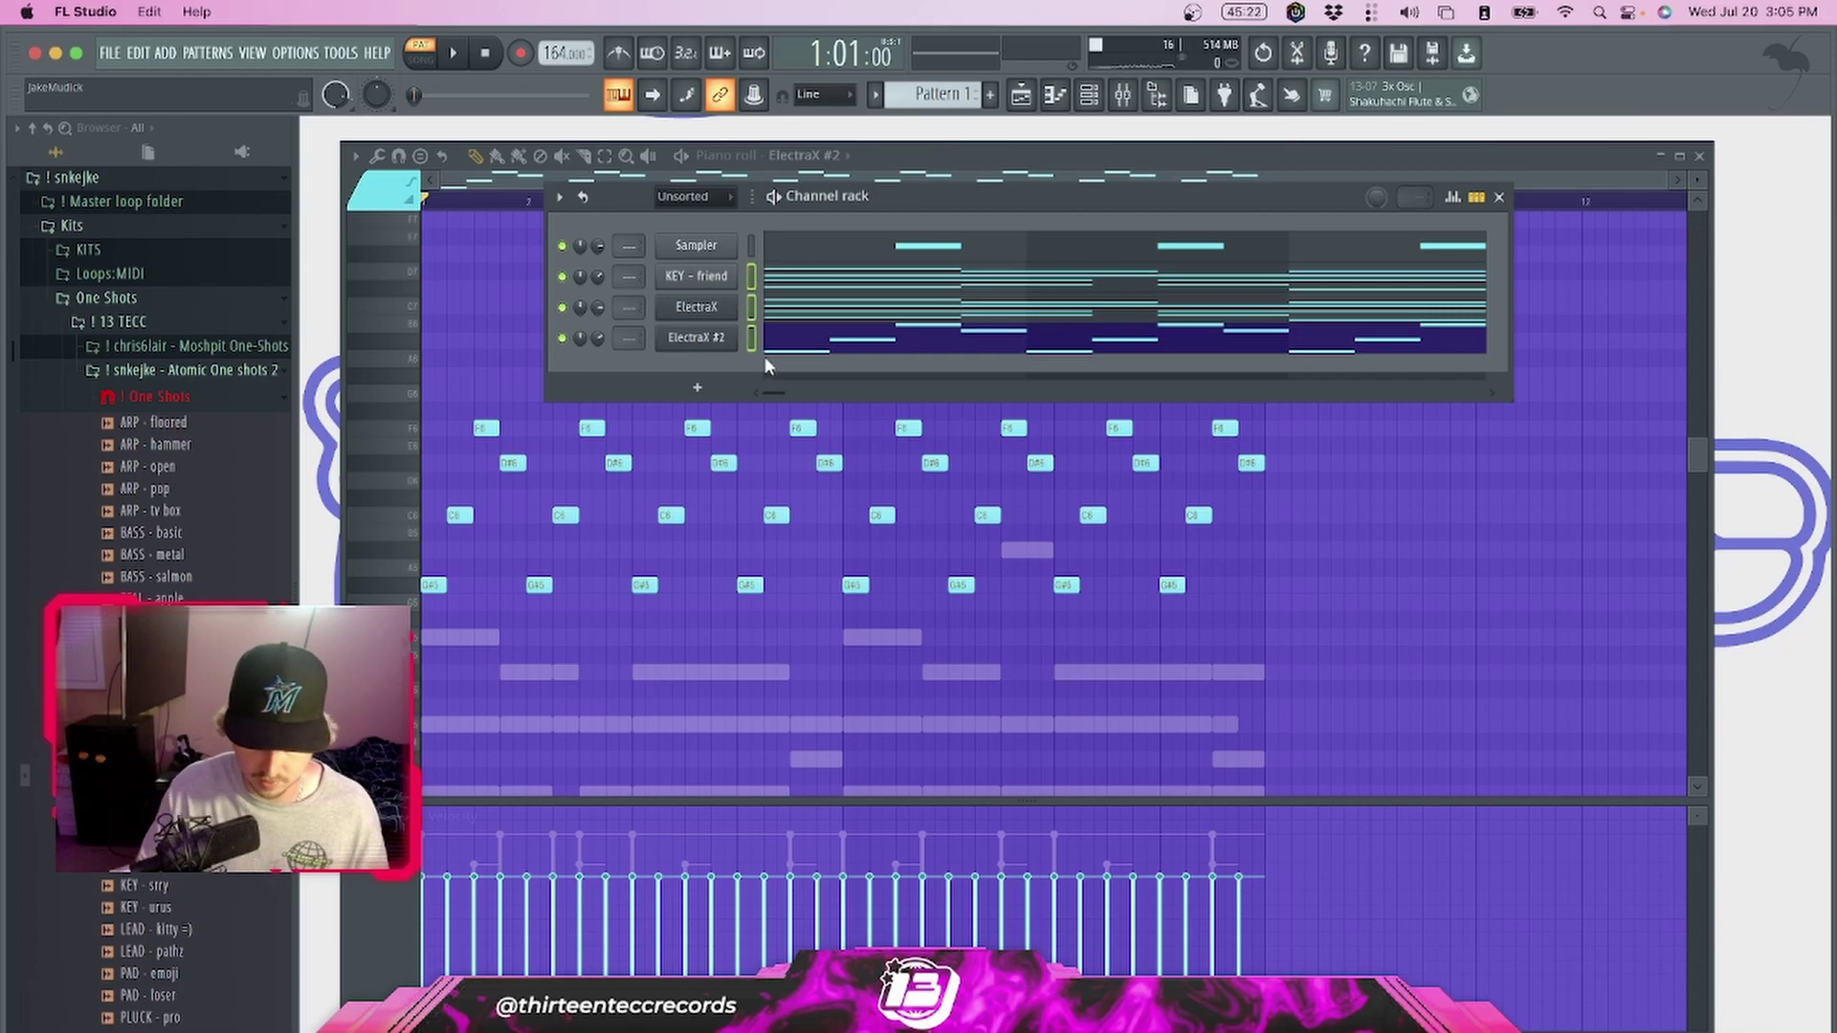
key("F9")
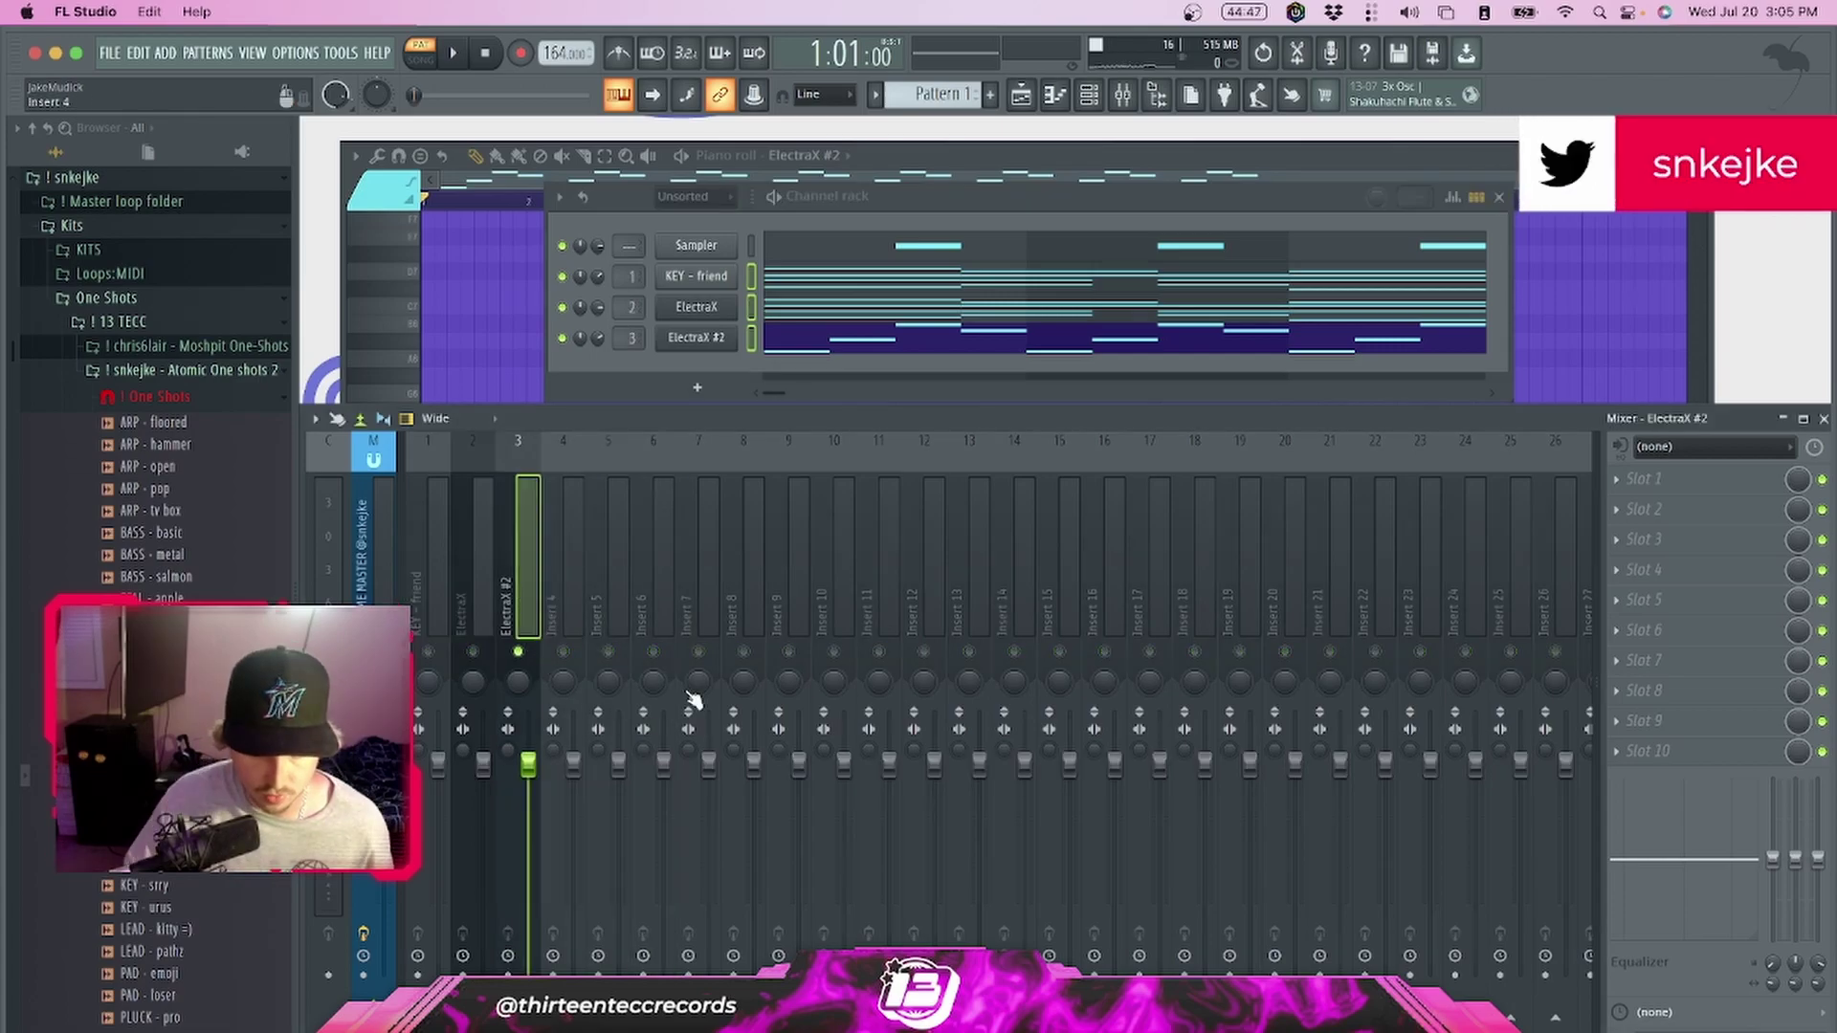
key("space")
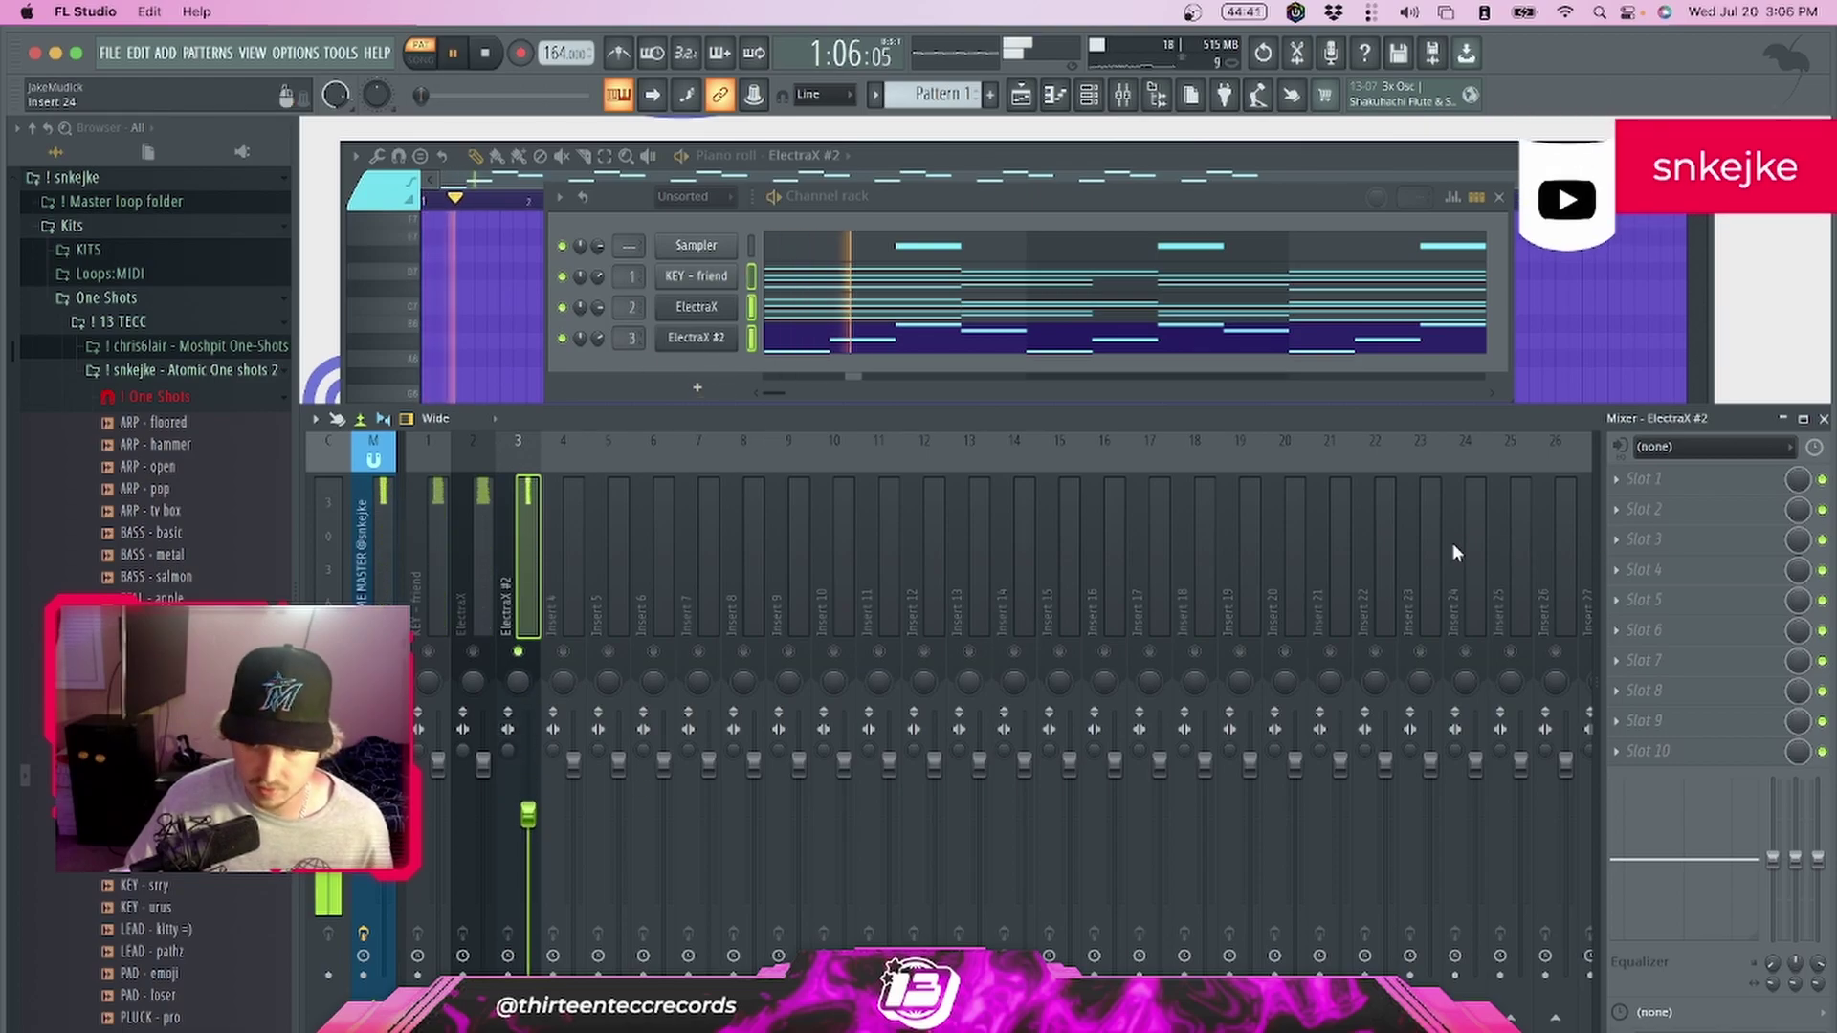
Add Fruity Parametric EQ 2 to the ElectraX #2 mixer track and cut the lows with bands 1 and 2, band 1 at -18 dB near 132 Hz
left_click(1643, 478)
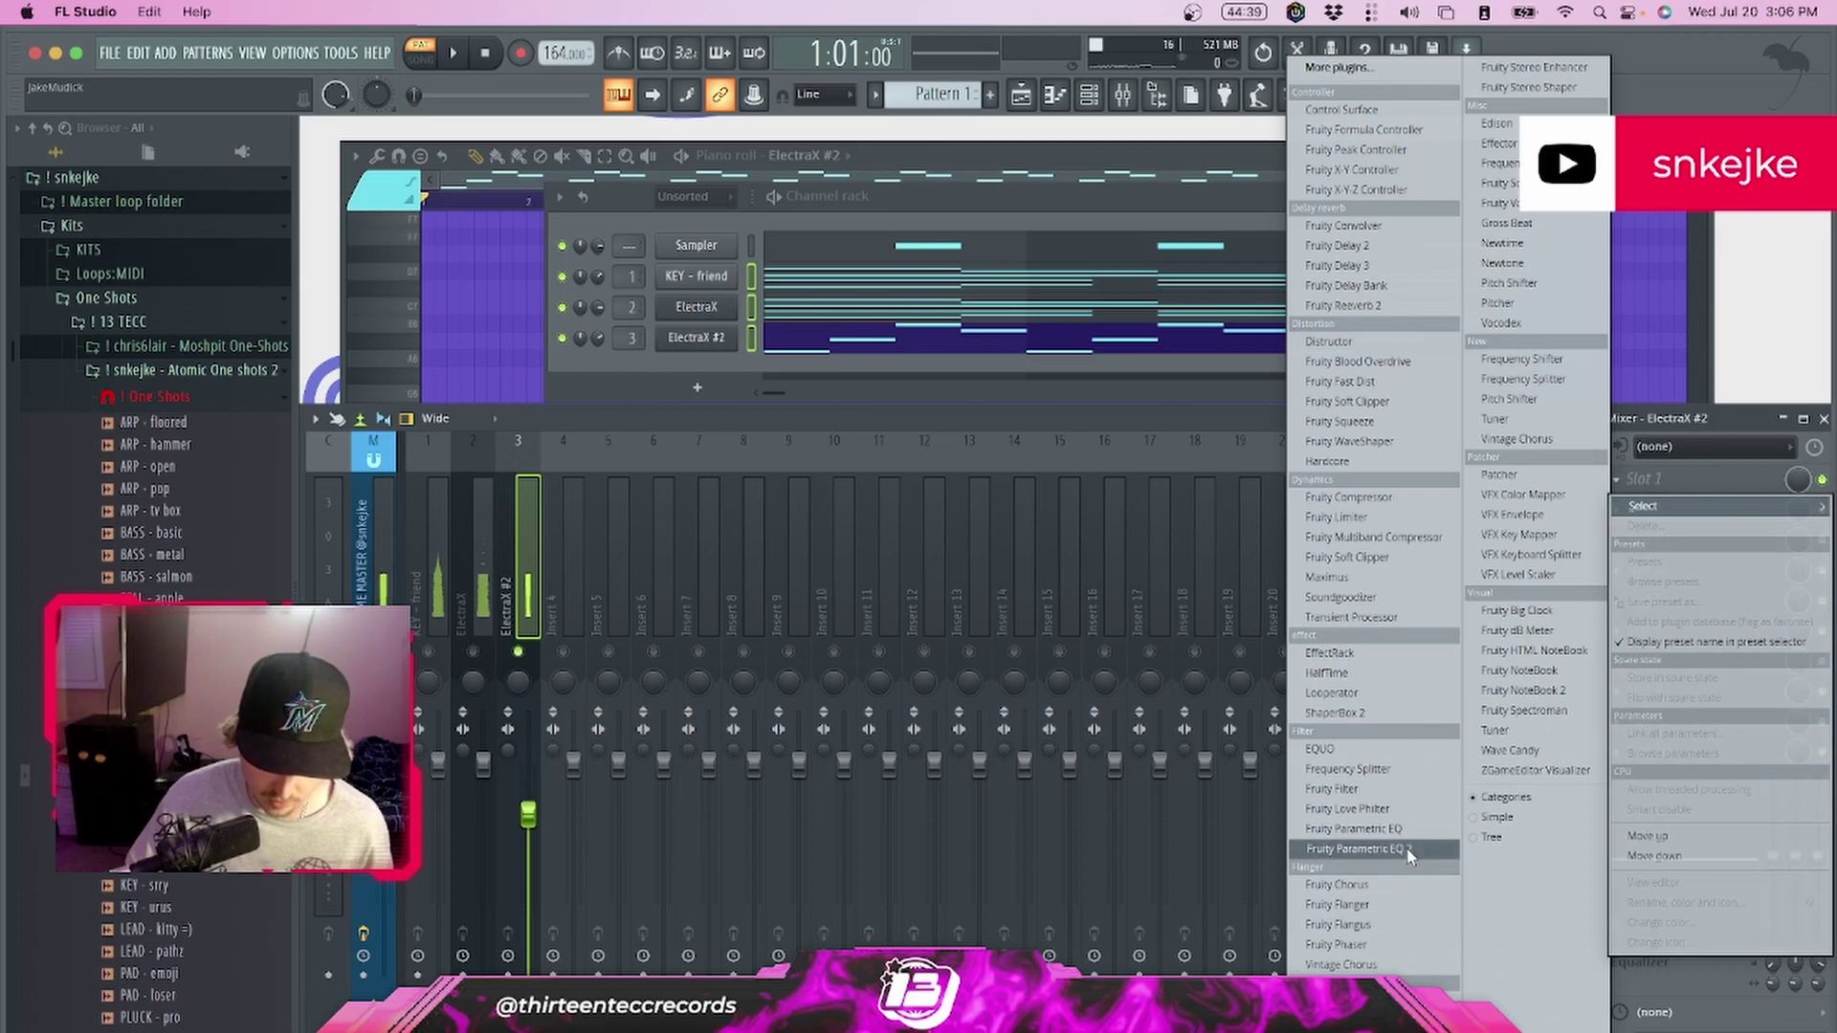
left_click(1358, 848)
left_click_drag(811, 497, 852, 611)
left_click_drag(869, 491, 811, 539)
key("space")
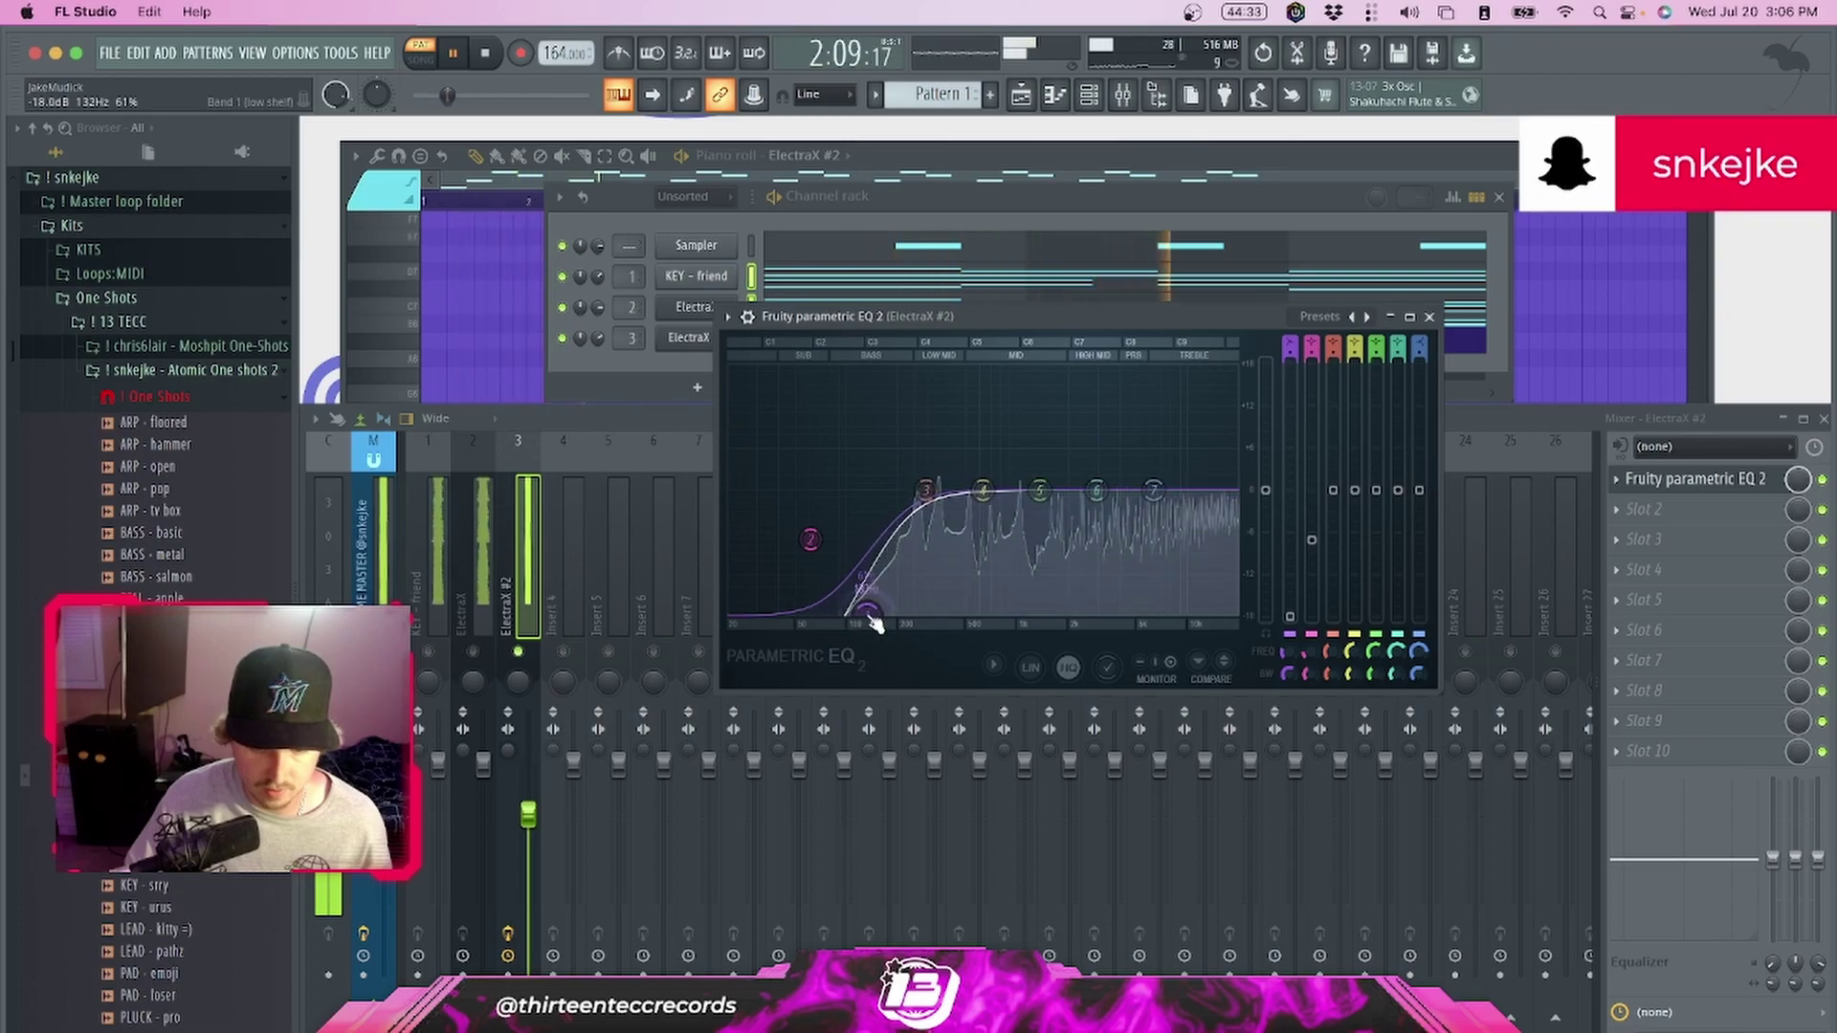
Reduce the highs of ElectraX #2 by lowering EQ band 7, and check the result in playback
key("space")
left_click_drag(1153, 489, 1154, 555)
key("space")
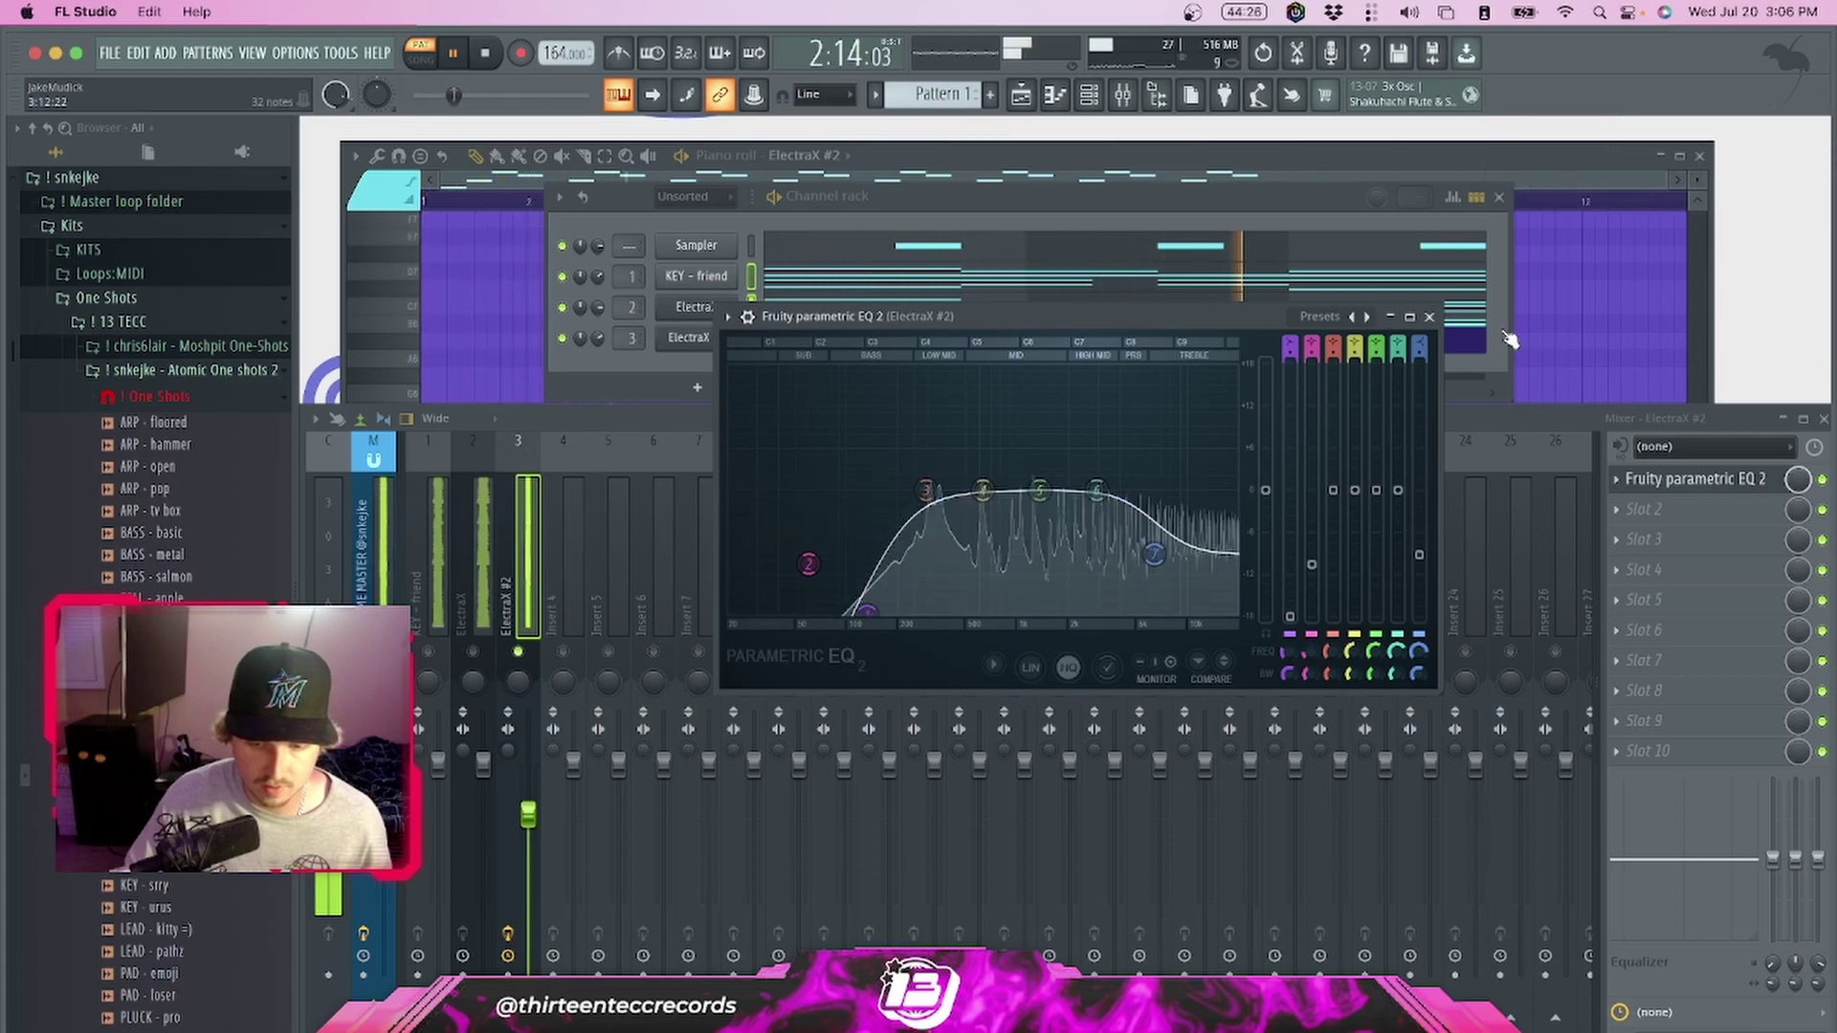
key("space")
left_click(1430, 317)
Add ShaperBox 2 after the EQ on ElectraX #2 and audition the Soft pad preset from the Fluid Flow pack
left_click(1644, 509)
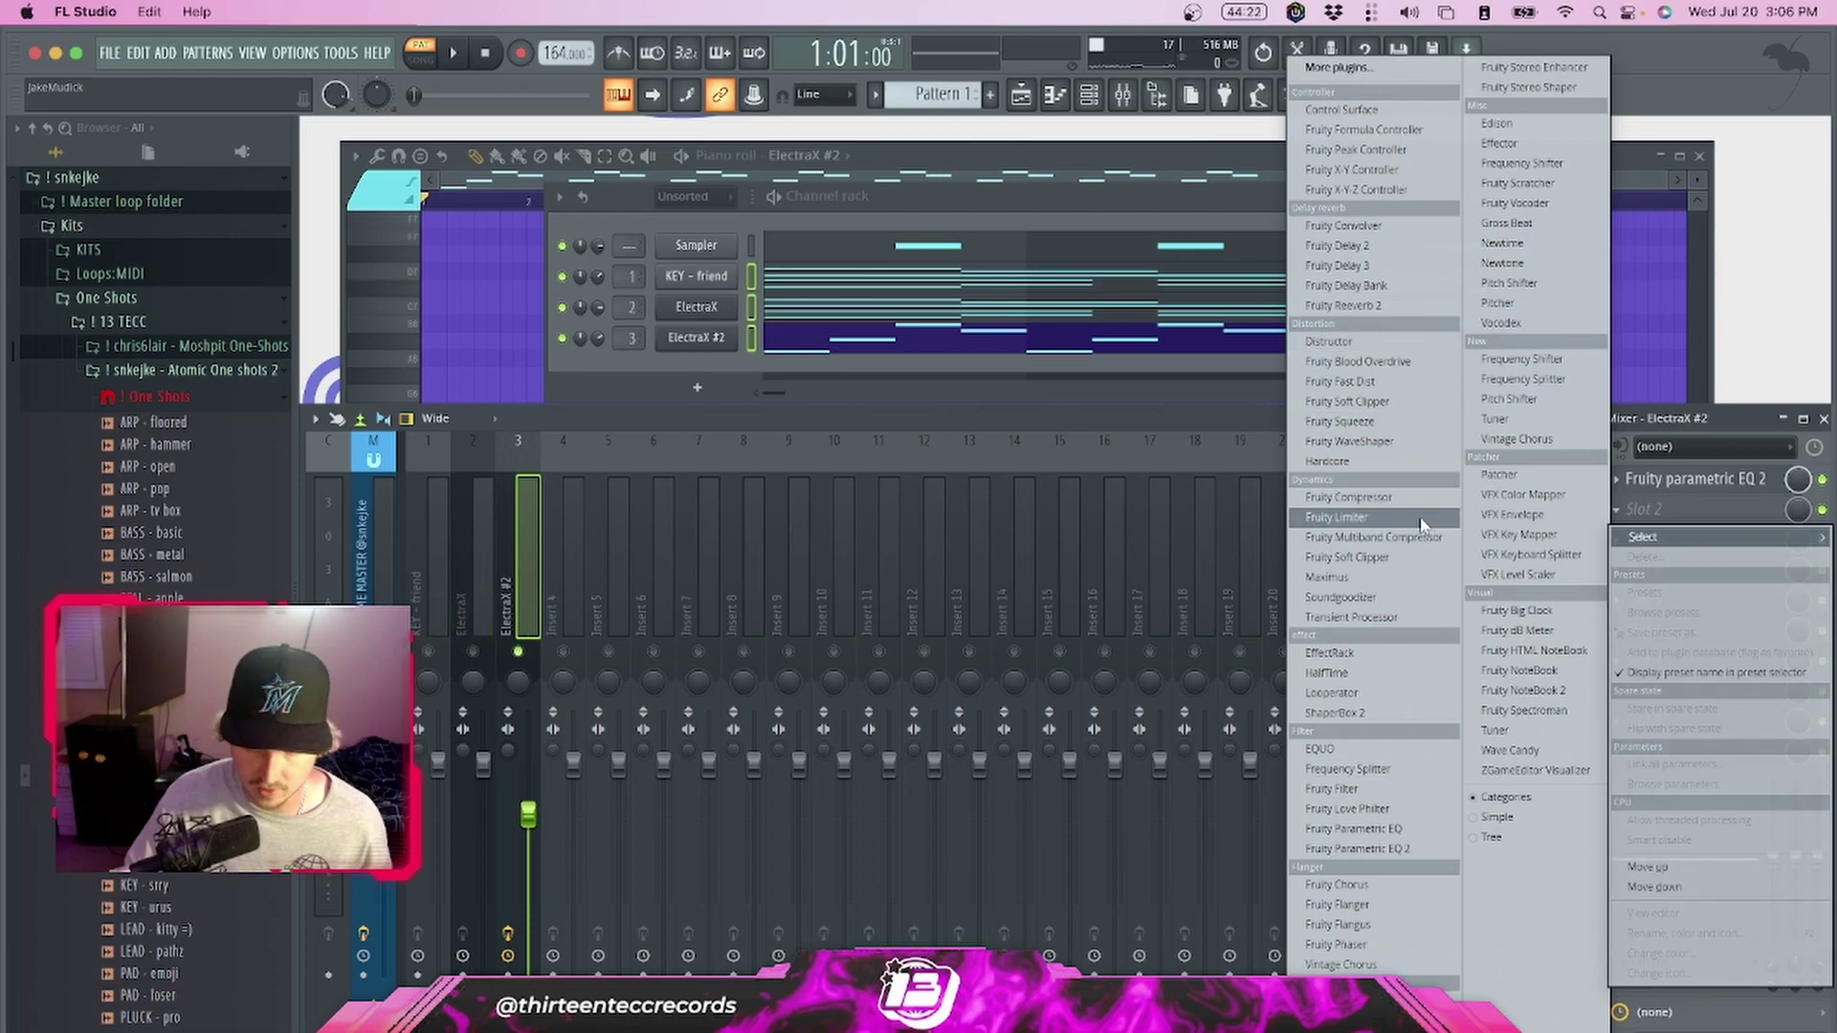
left_click(1377, 713)
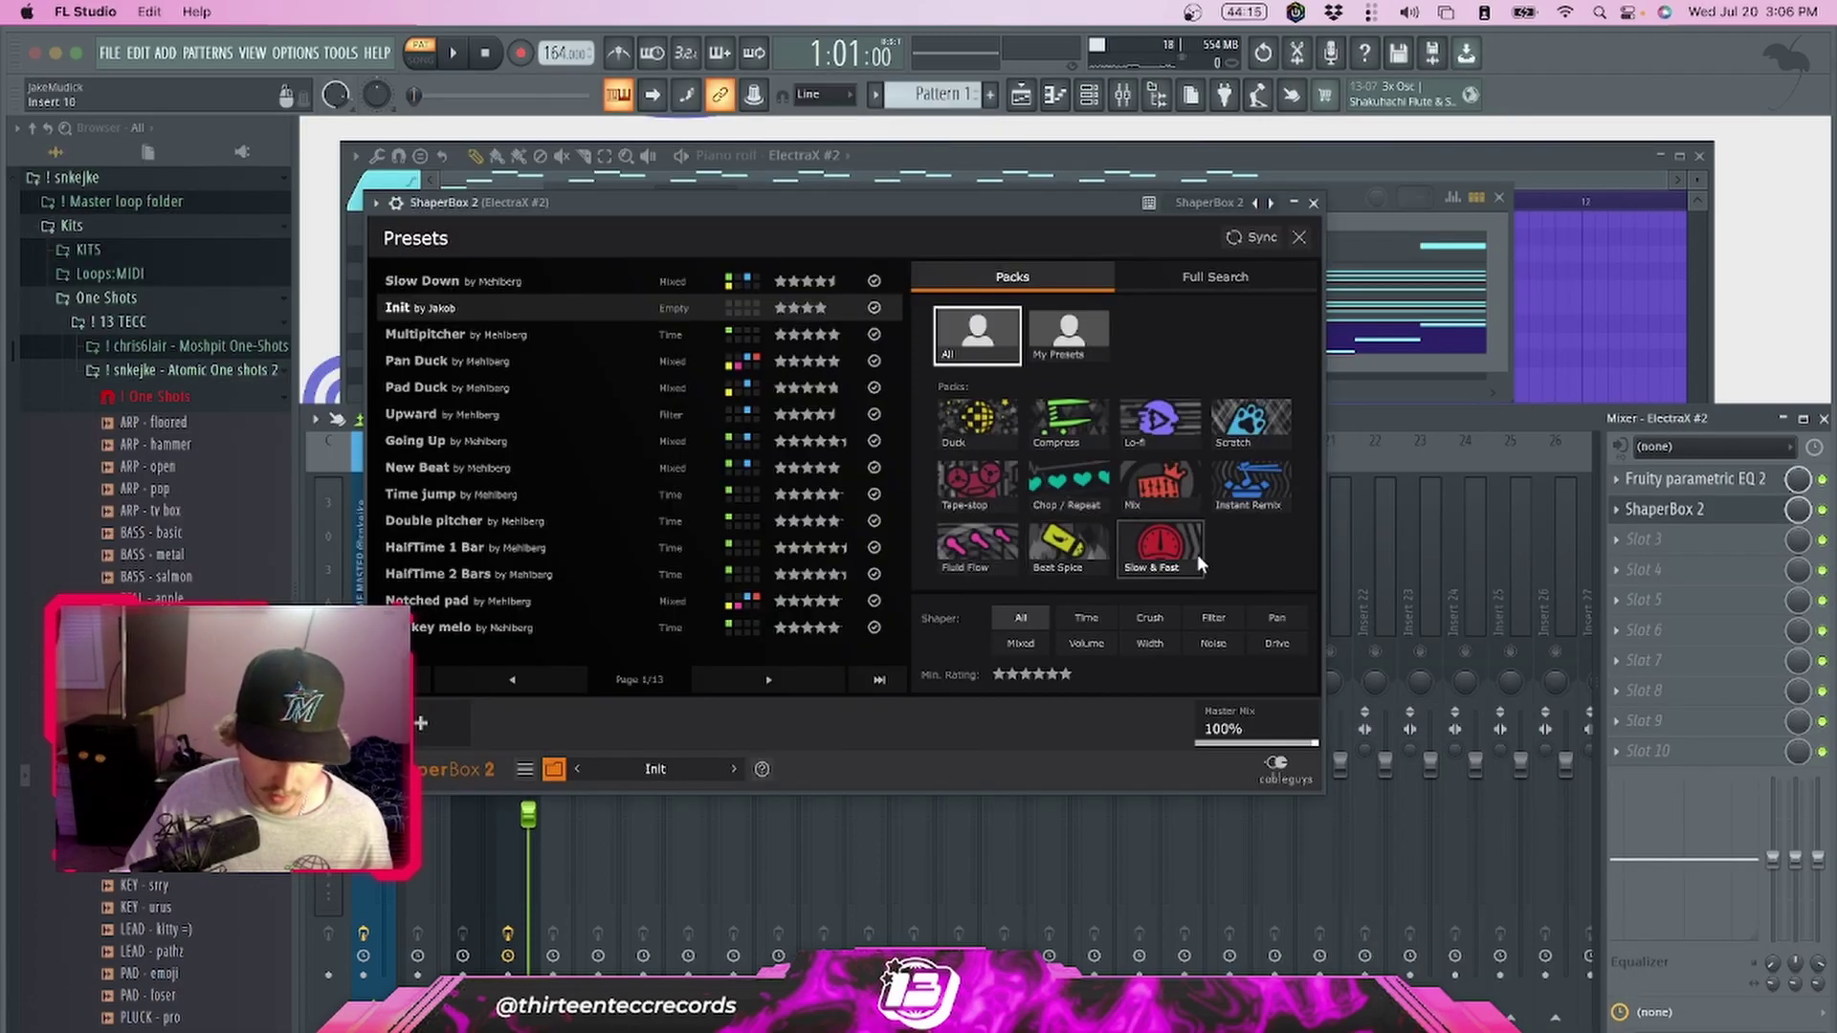
left_click(977, 548)
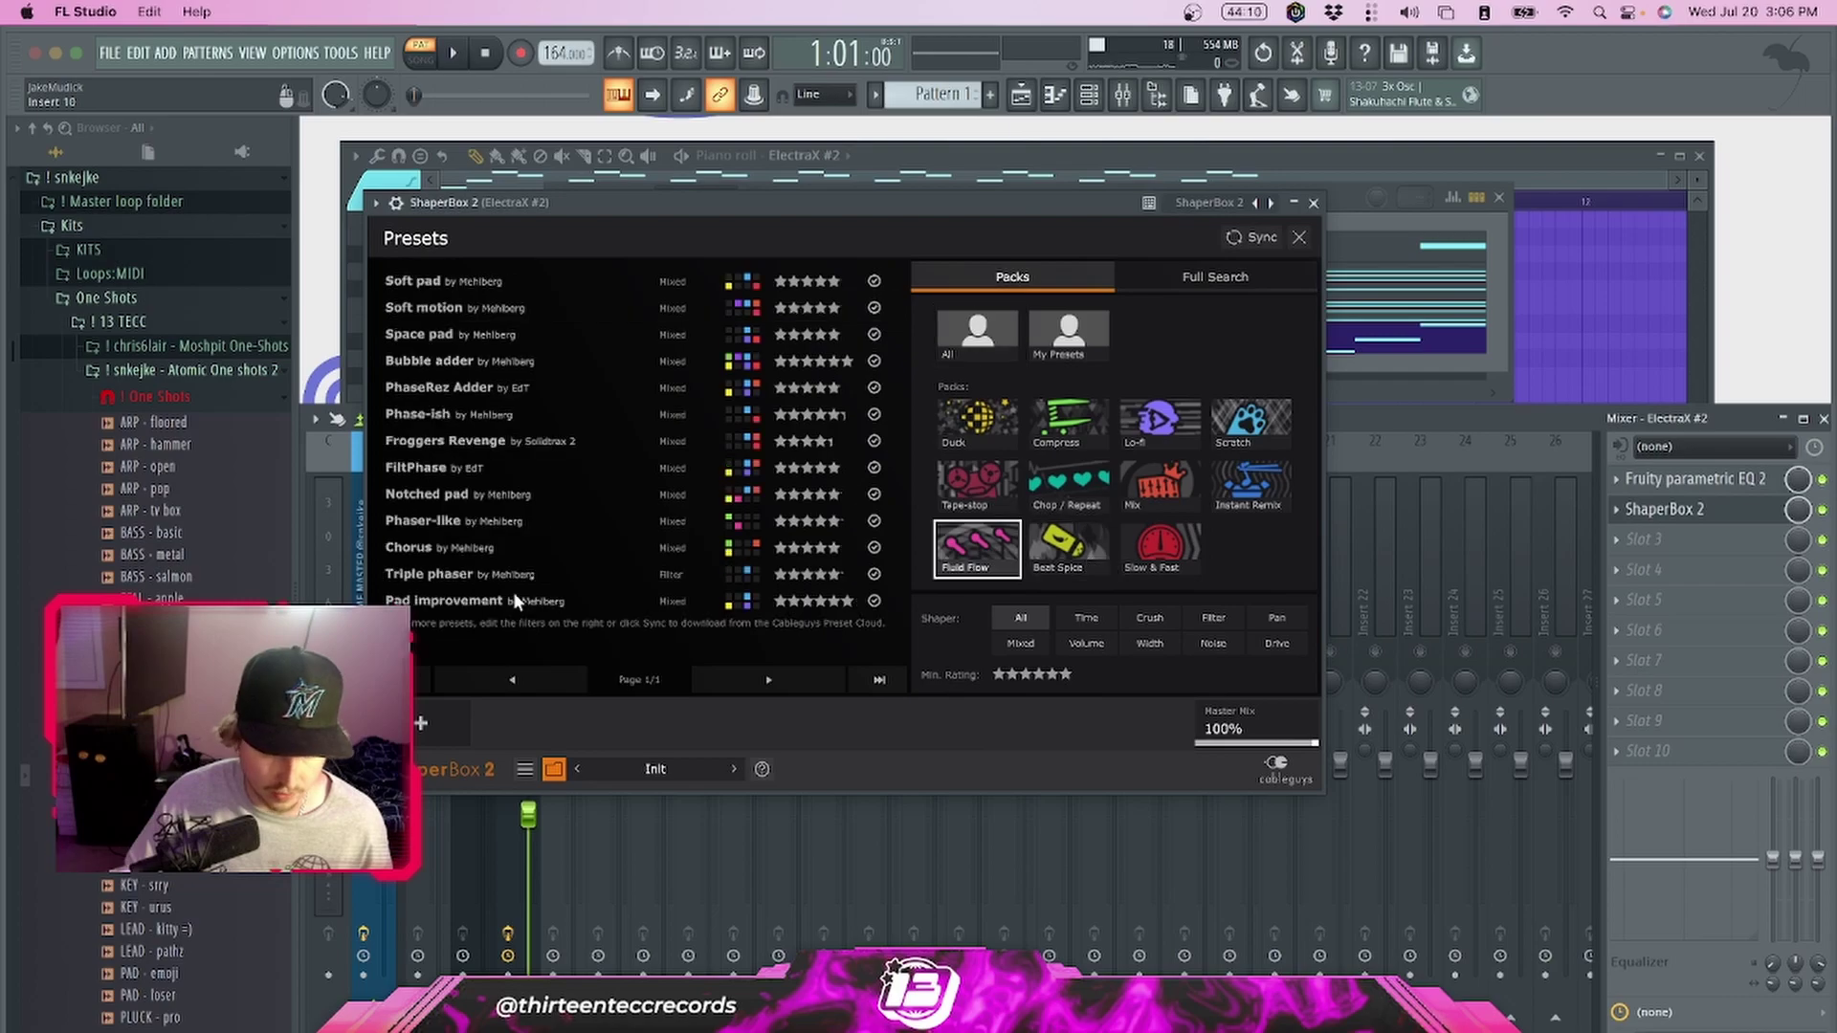
left_click(486, 280)
key("space")
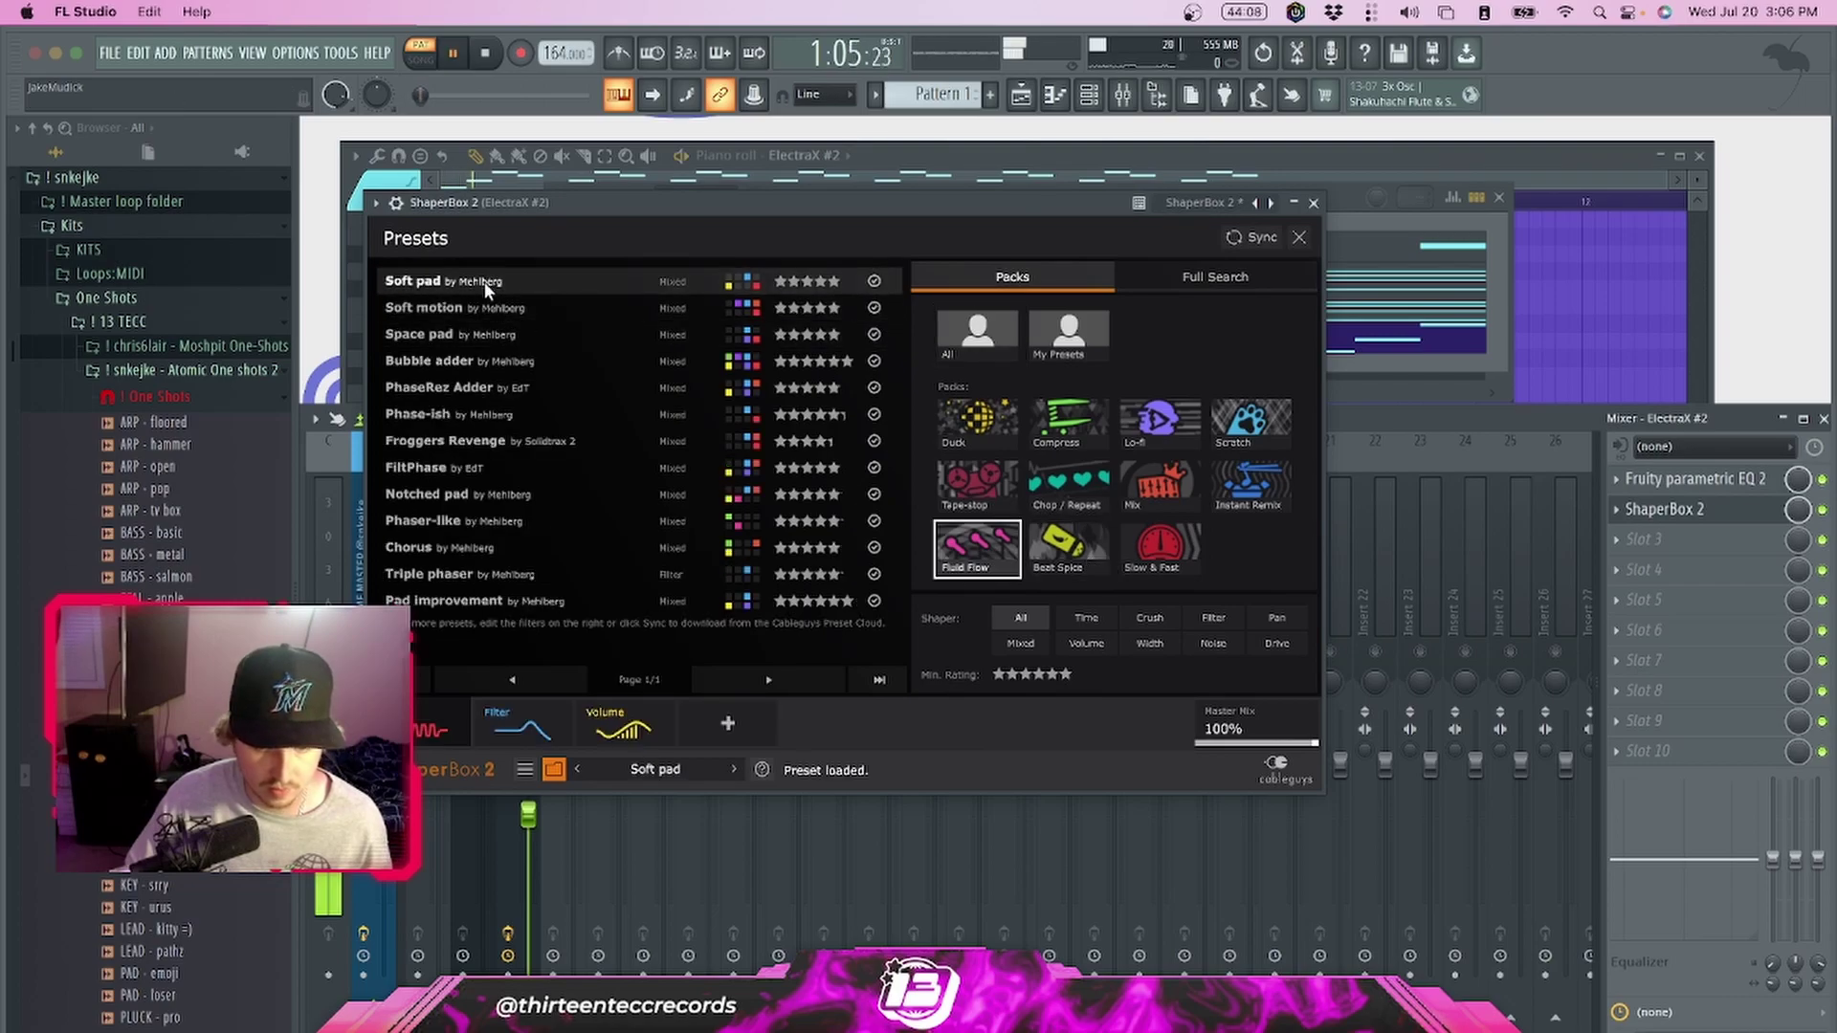
left_click_drag(1248, 208, 1714, 155)
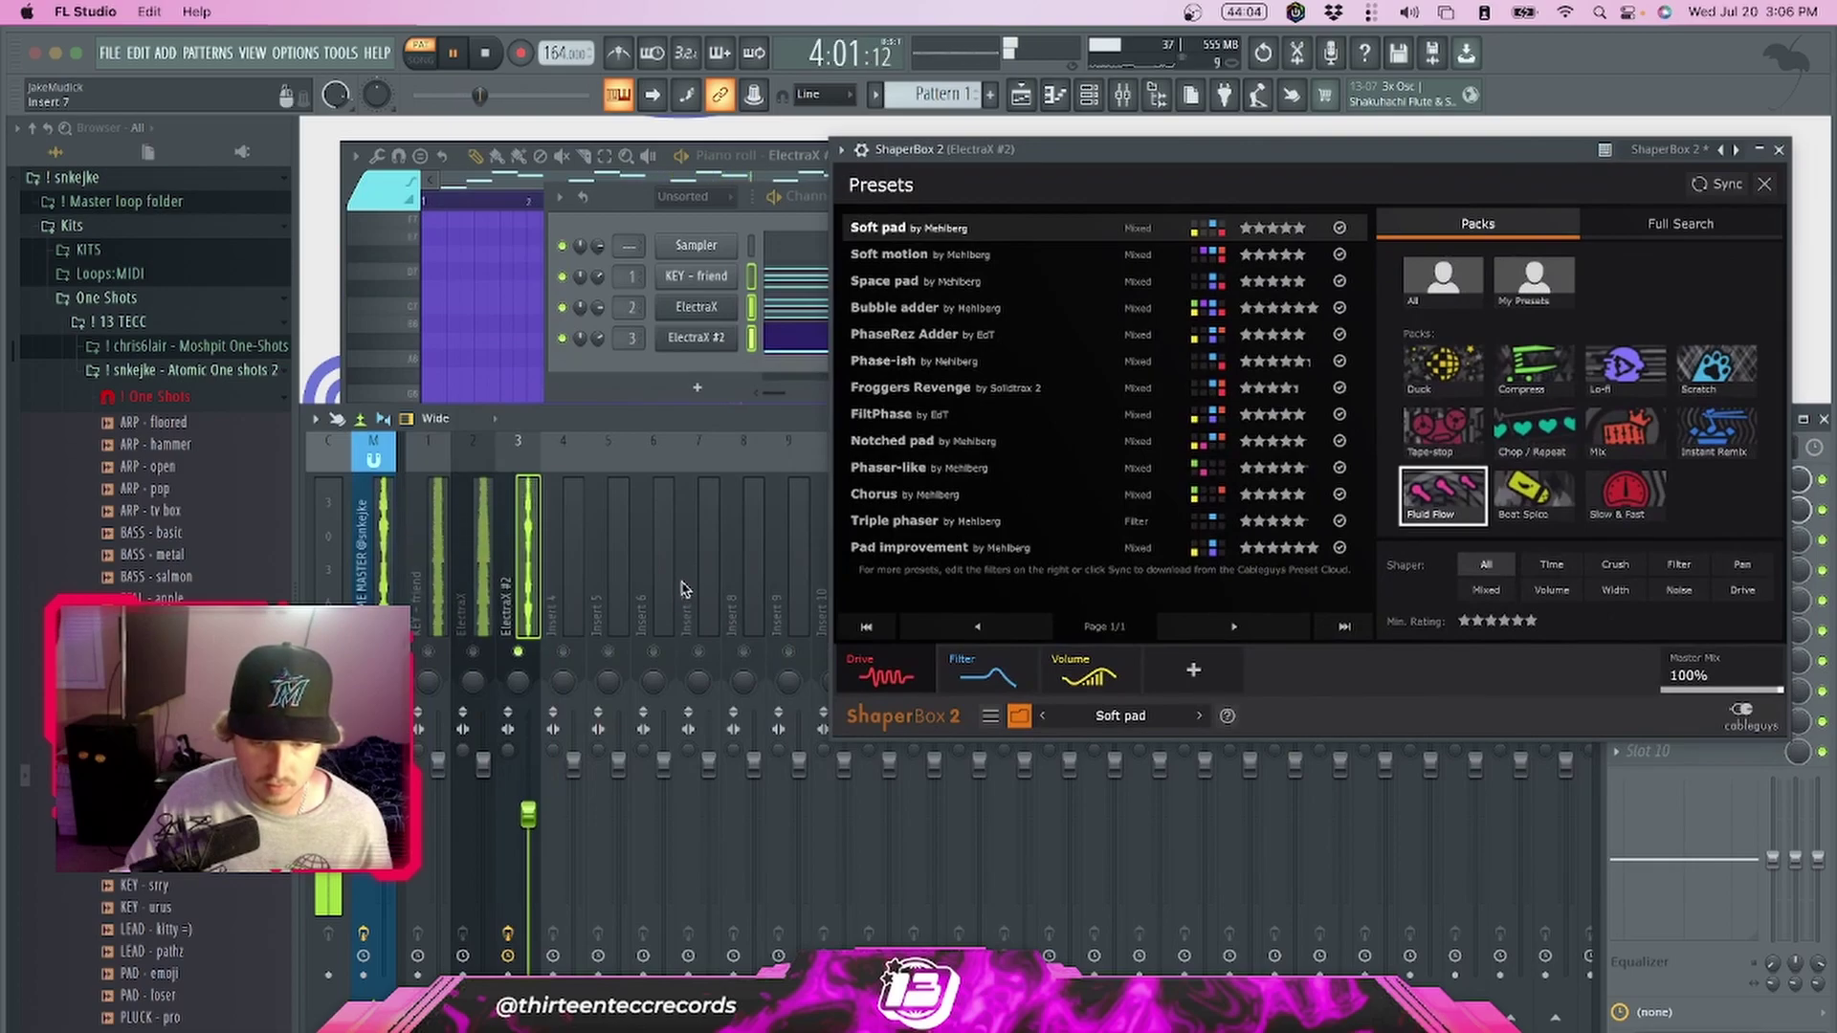
key("space")
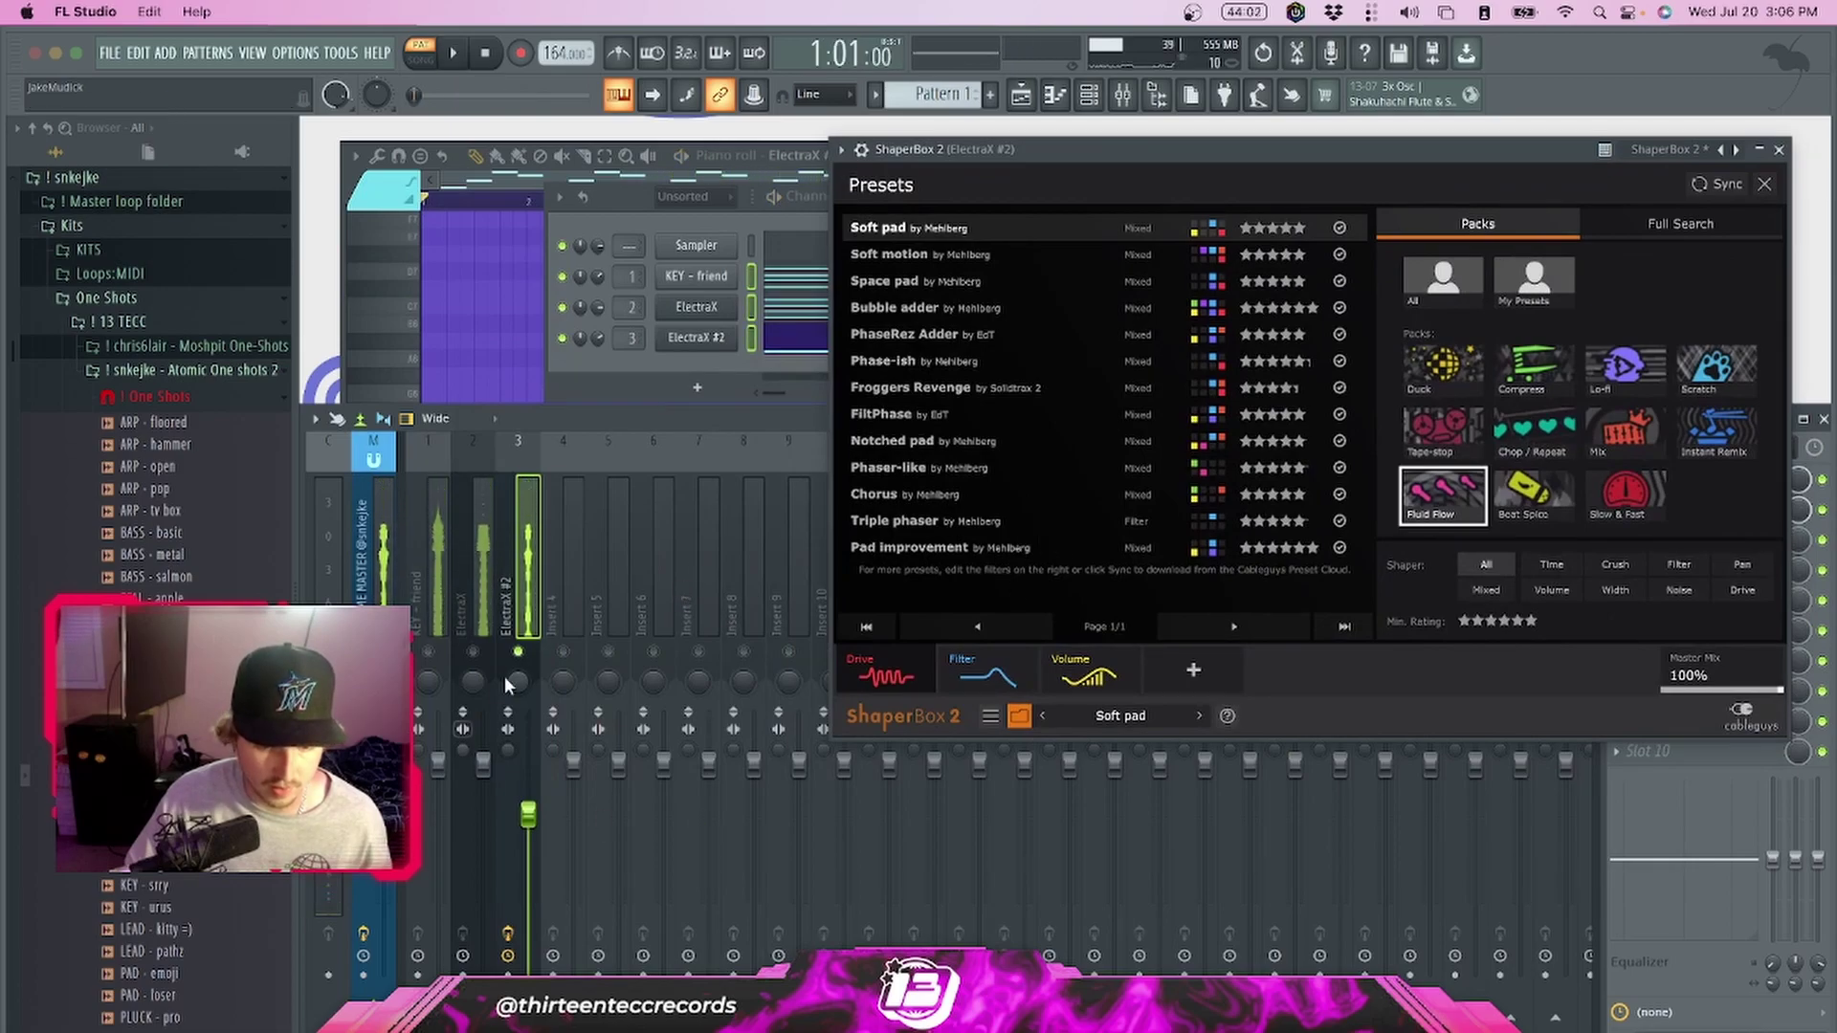
Balance the KEY - friend, ElectraX and ElectraX #2 mixer faders during playback, and close ShaperBox 2
key("space")
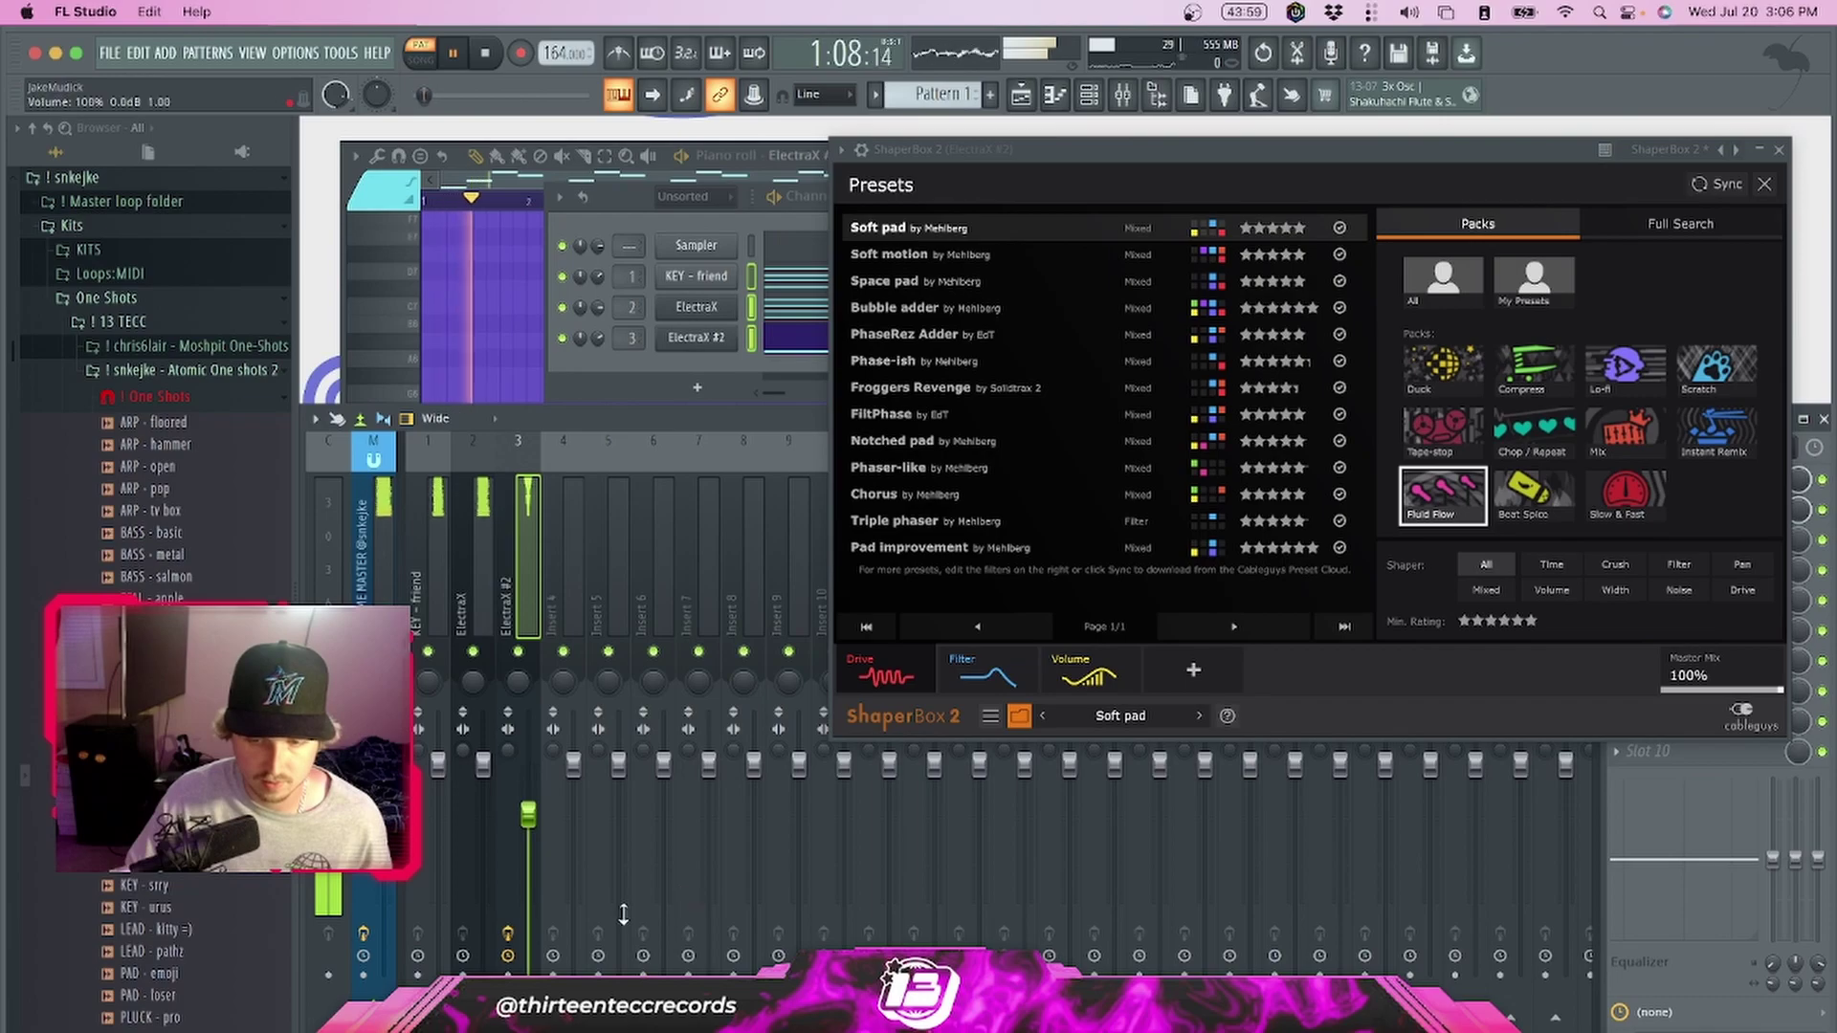
left_click_drag(533, 806, 438, 775)
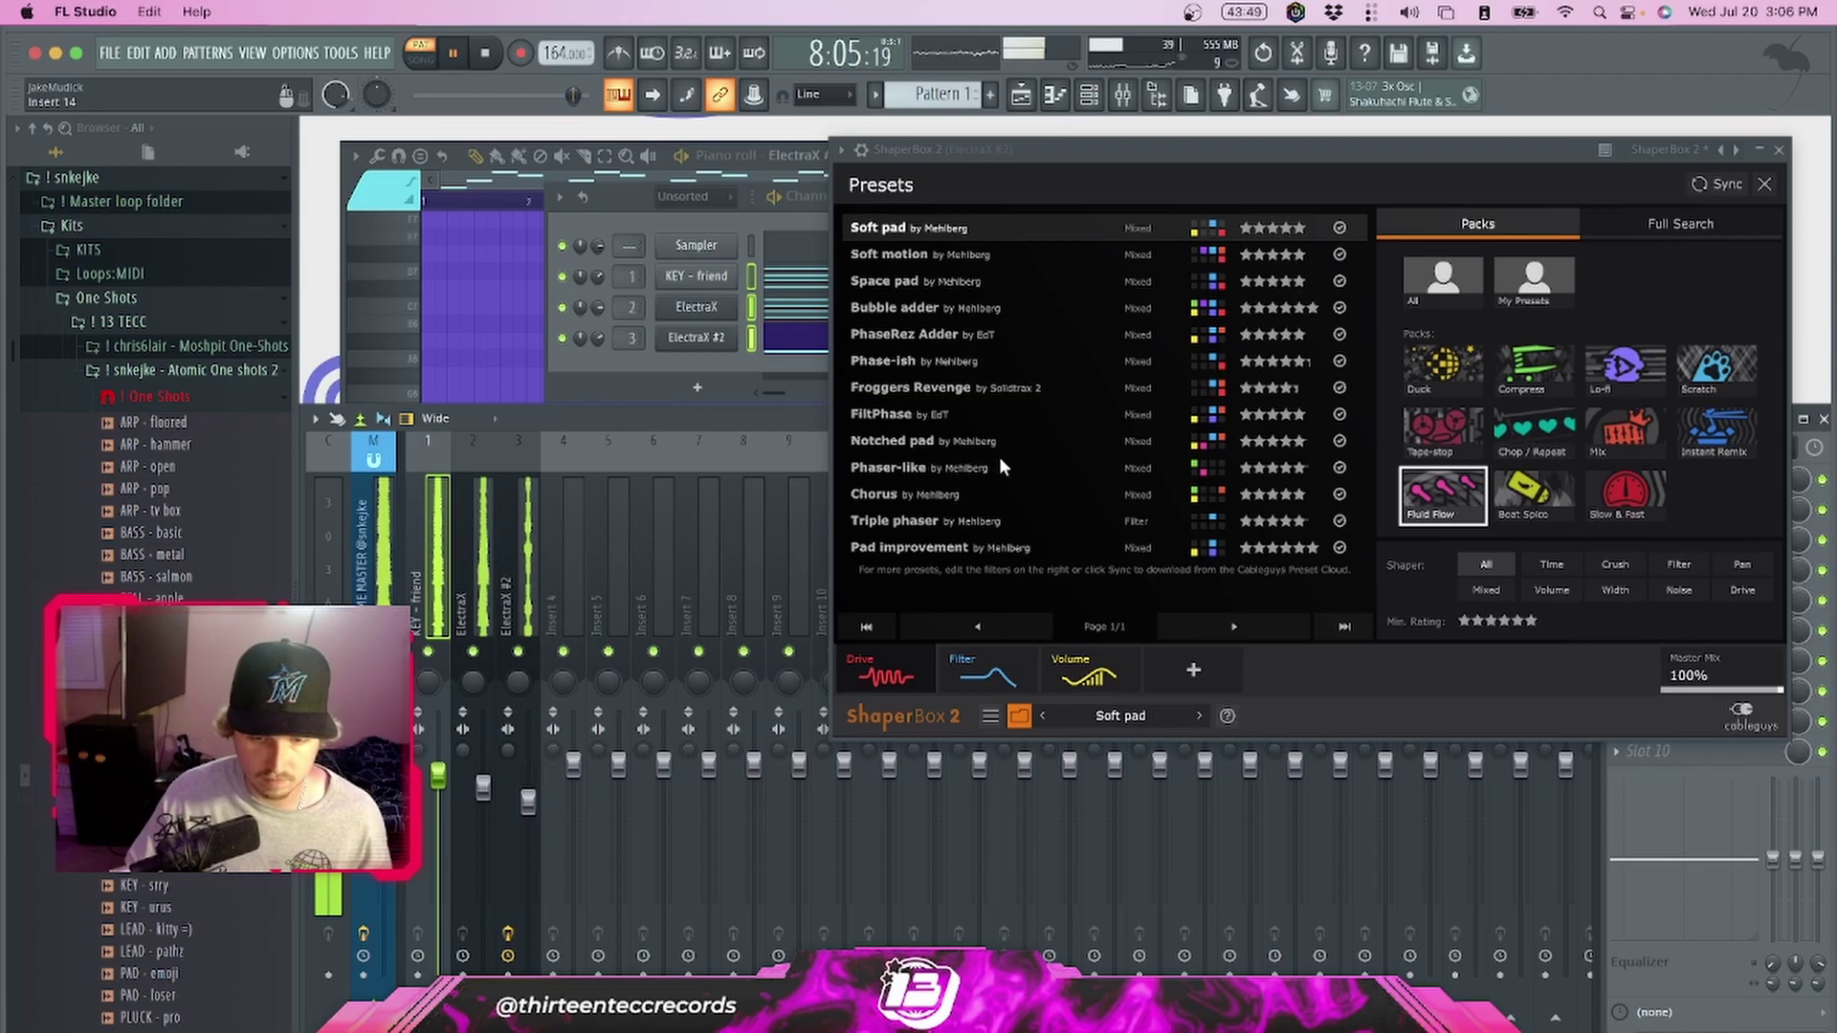
key("space")
left_click_drag(1527, 153, 1345, 191)
left_click(1596, 187)
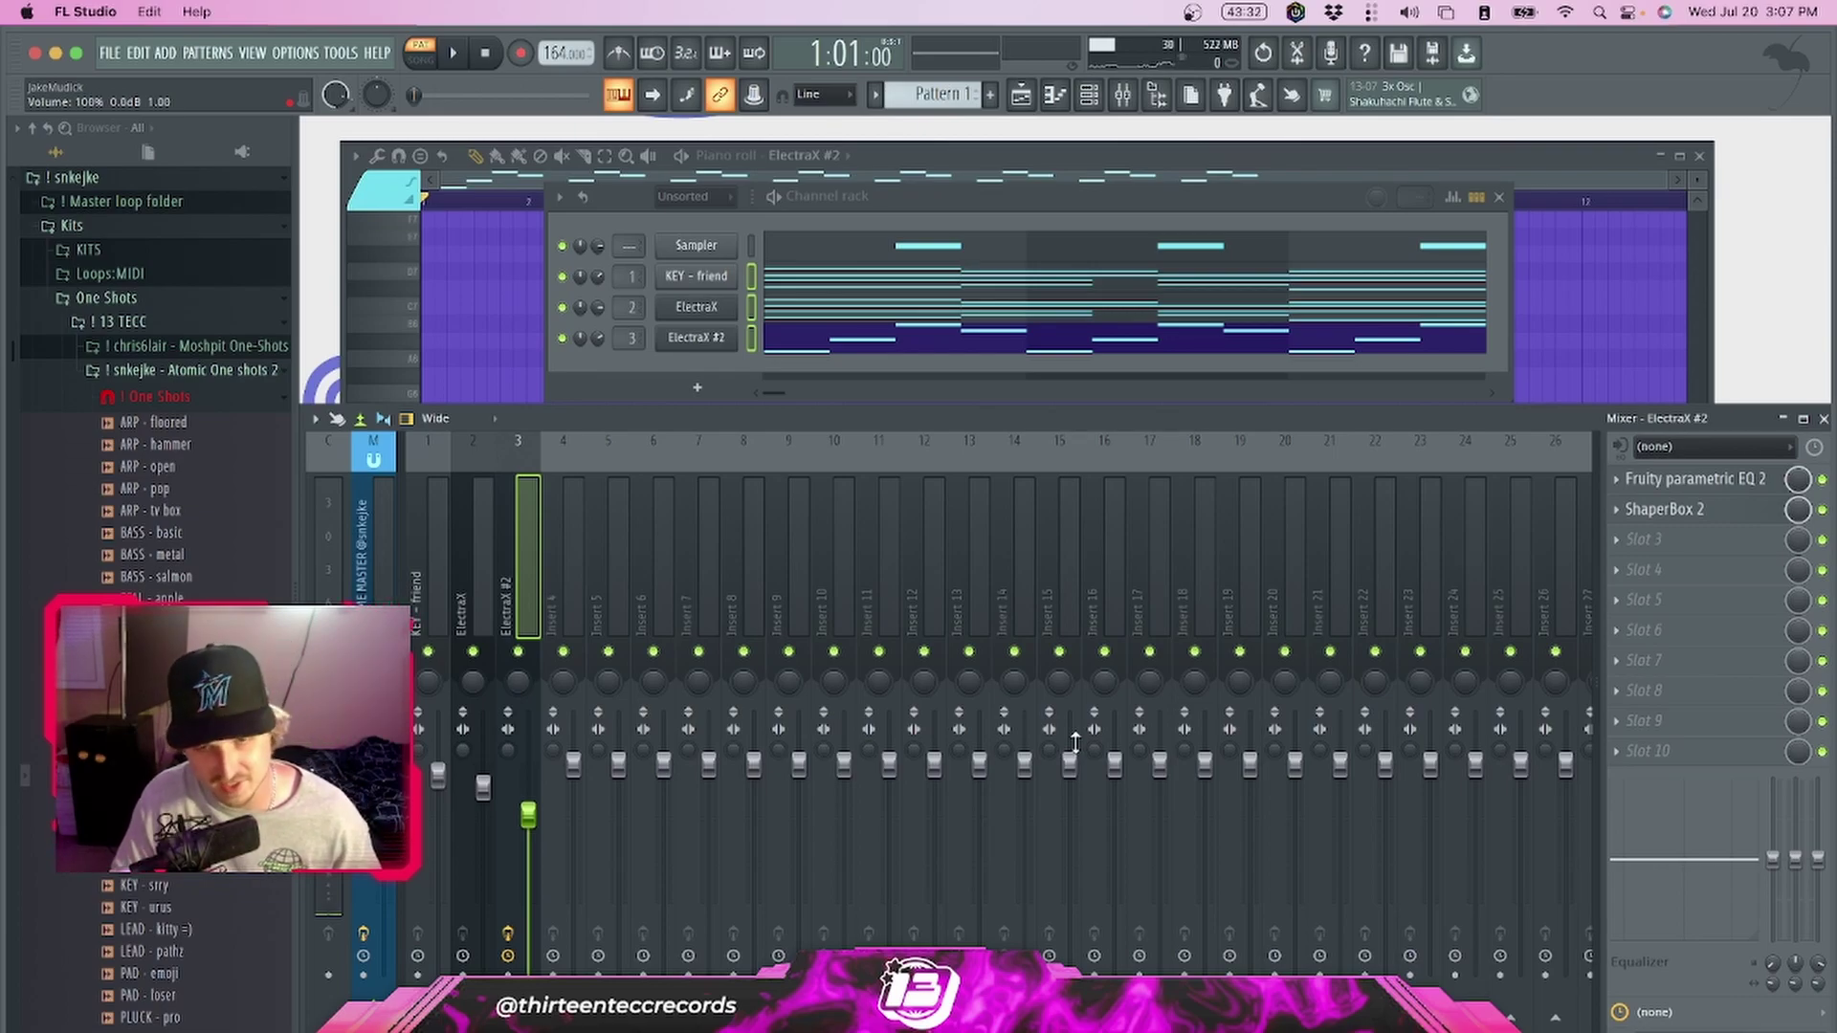
left_click_drag(1179, 199, 1182, 167)
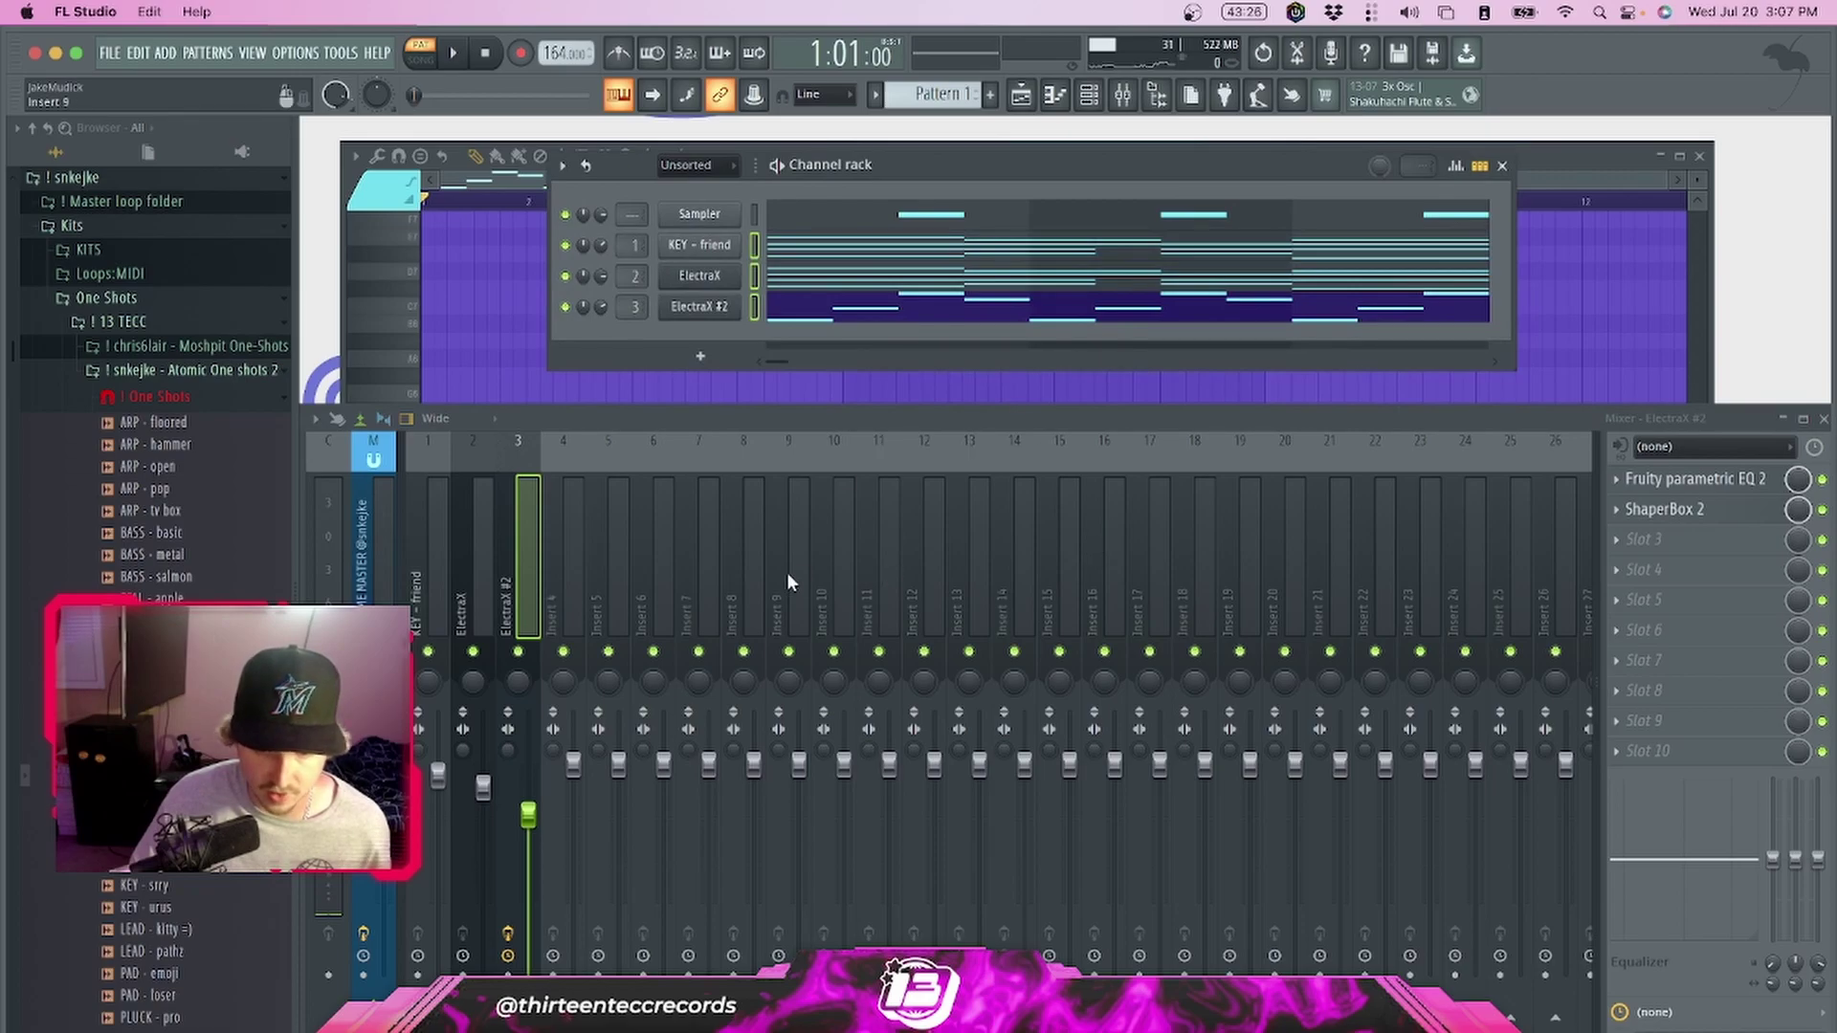
Add the HalfTime effect after ShaperBox 2 on the ElectraX #2 mixer track
right_click(704, 310)
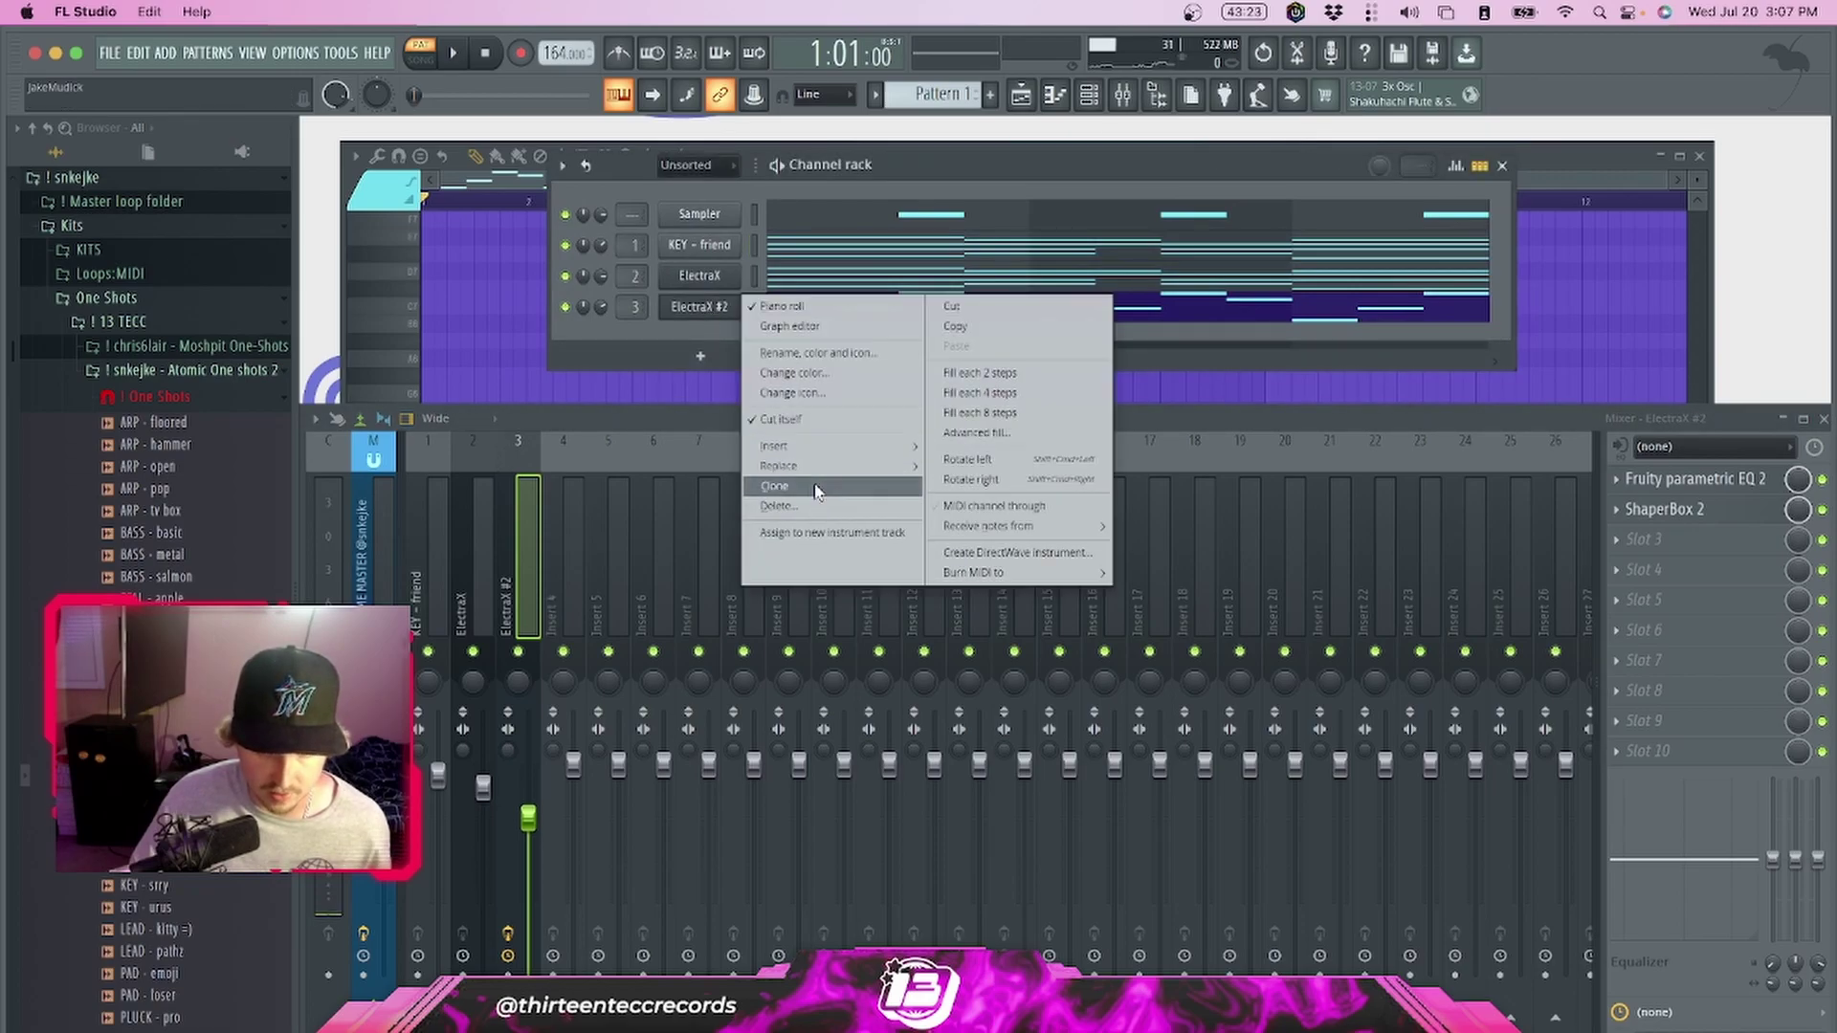
left_click(585, 373)
left_click(1697, 547)
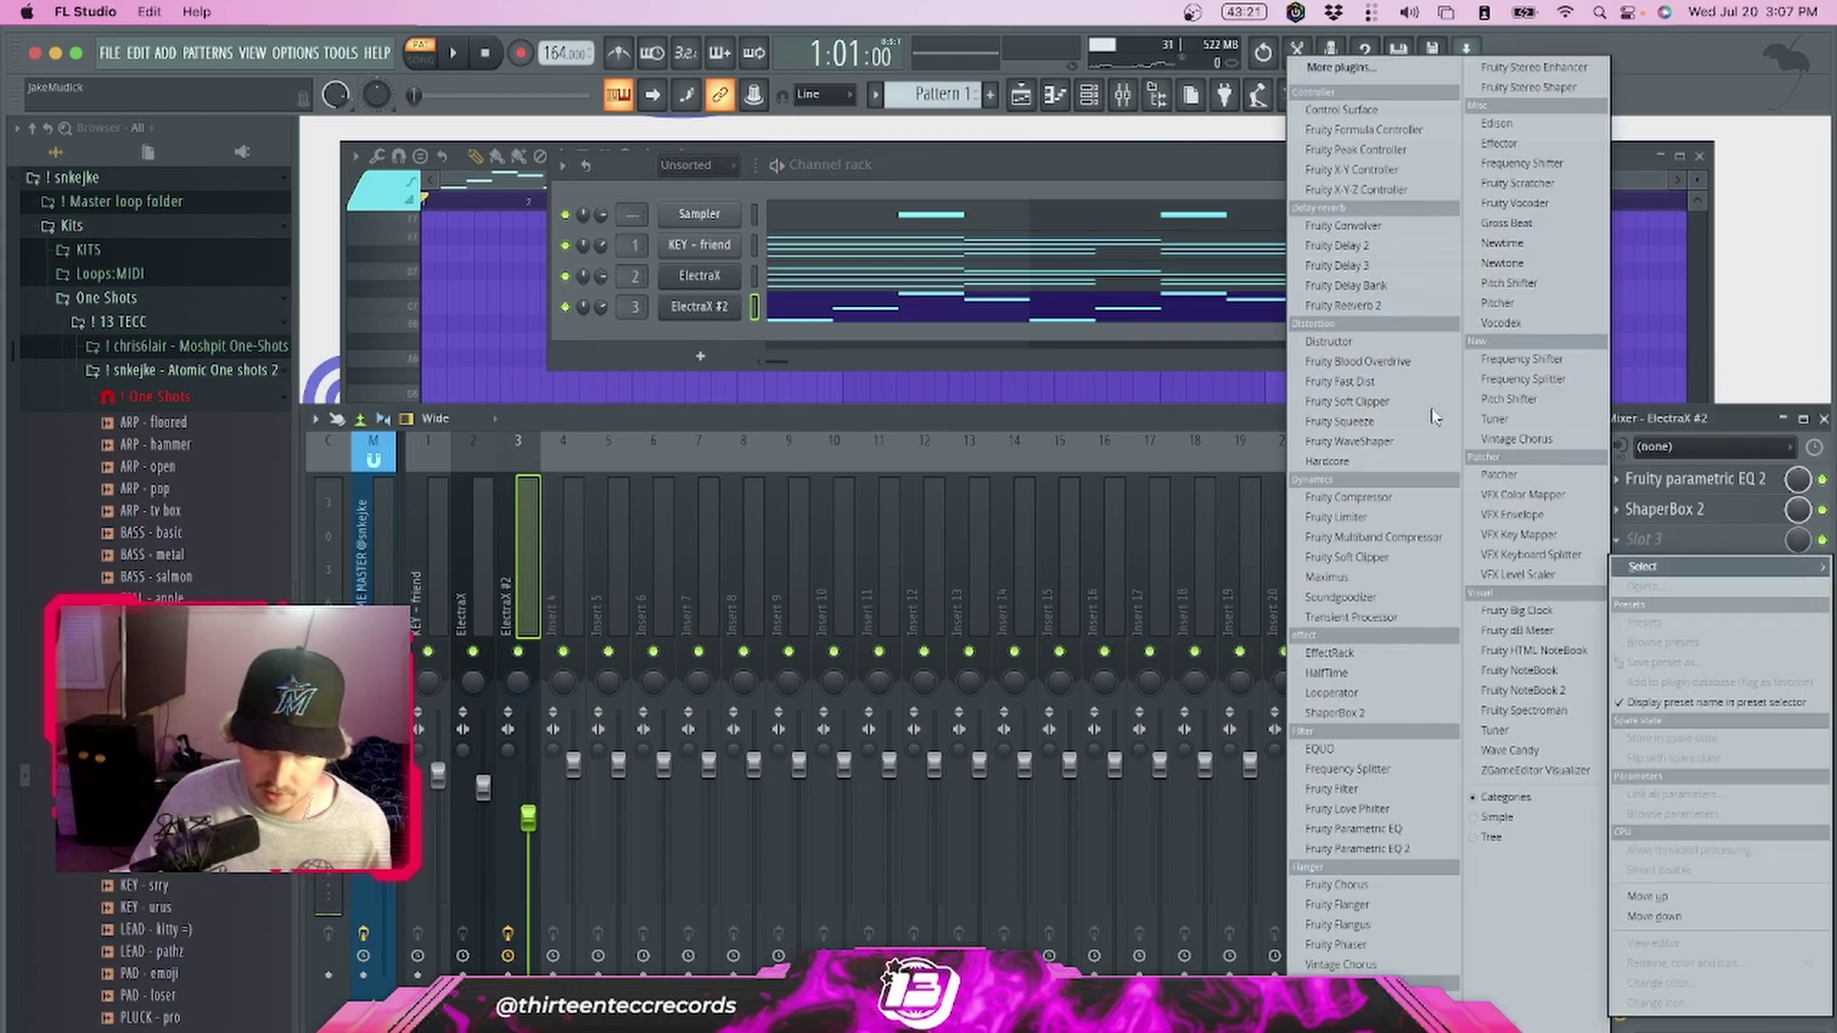
left_click(1397, 678)
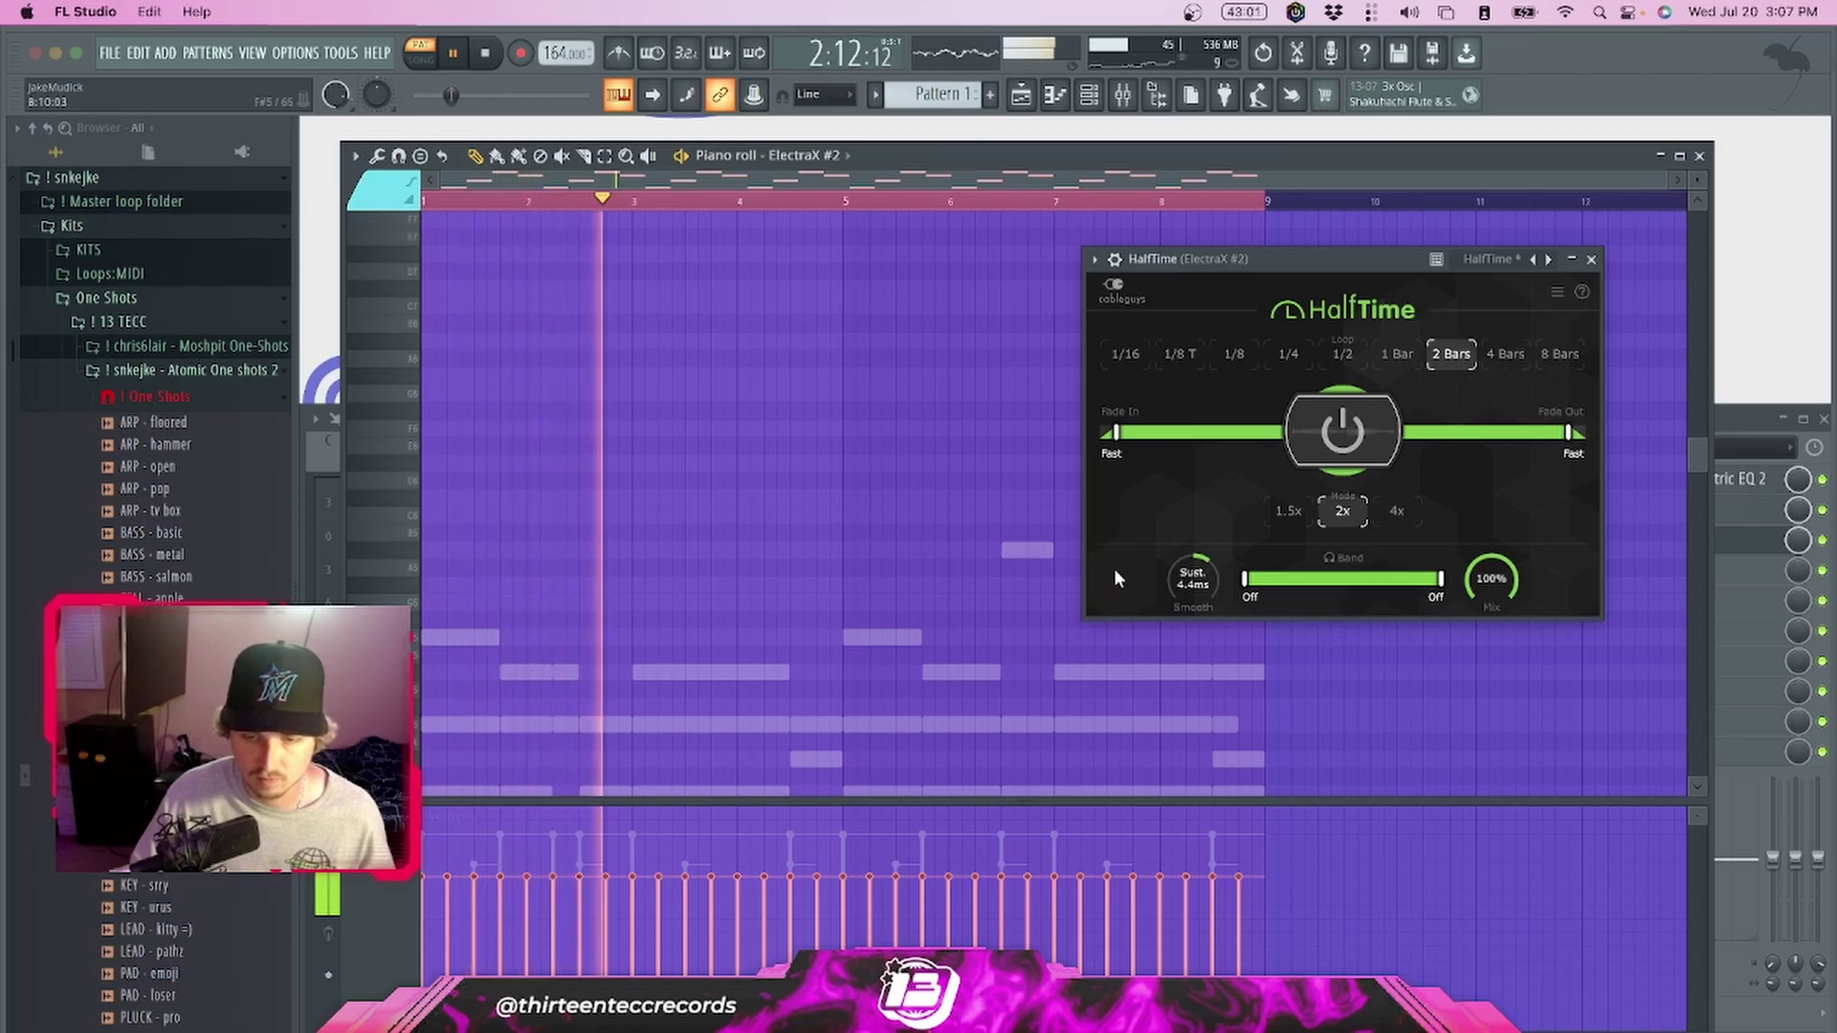
Audition HalfTime on ElectraX #2 with a 4 Bars loop at 2x, bypass the effect and close its window
scroll(939, 567, "up", 5)
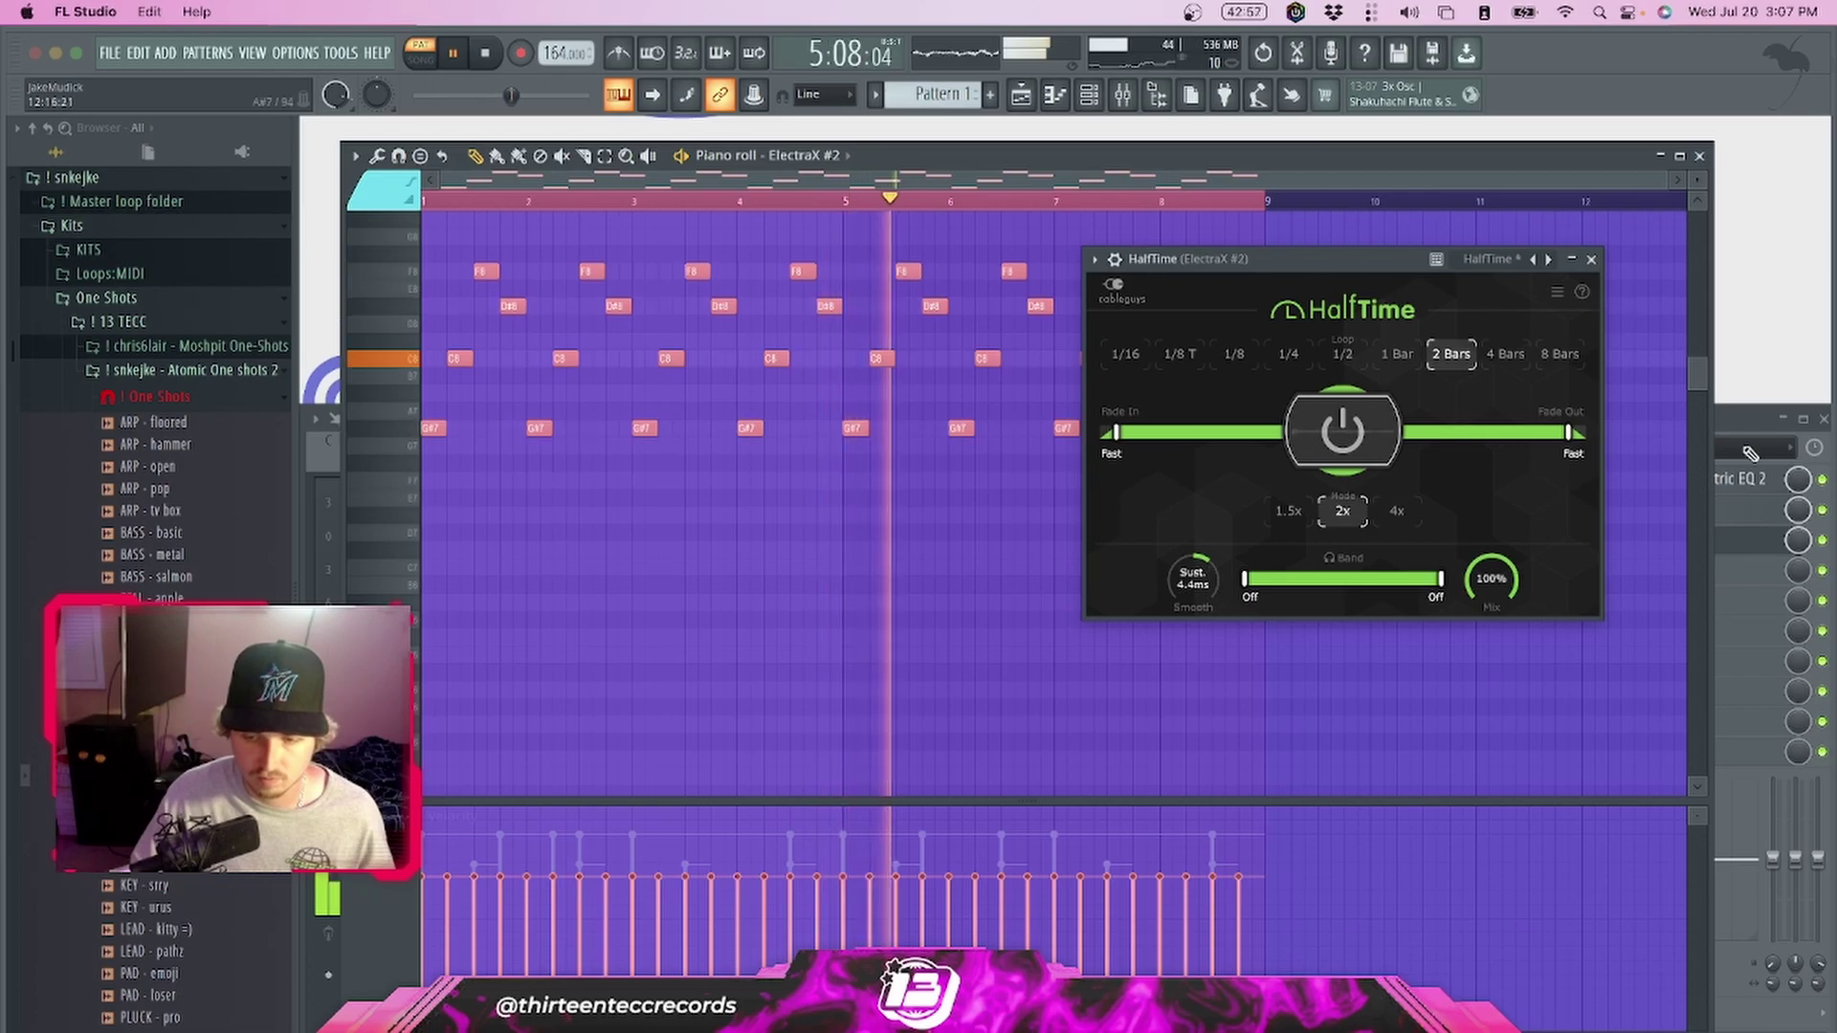
key("super+z")
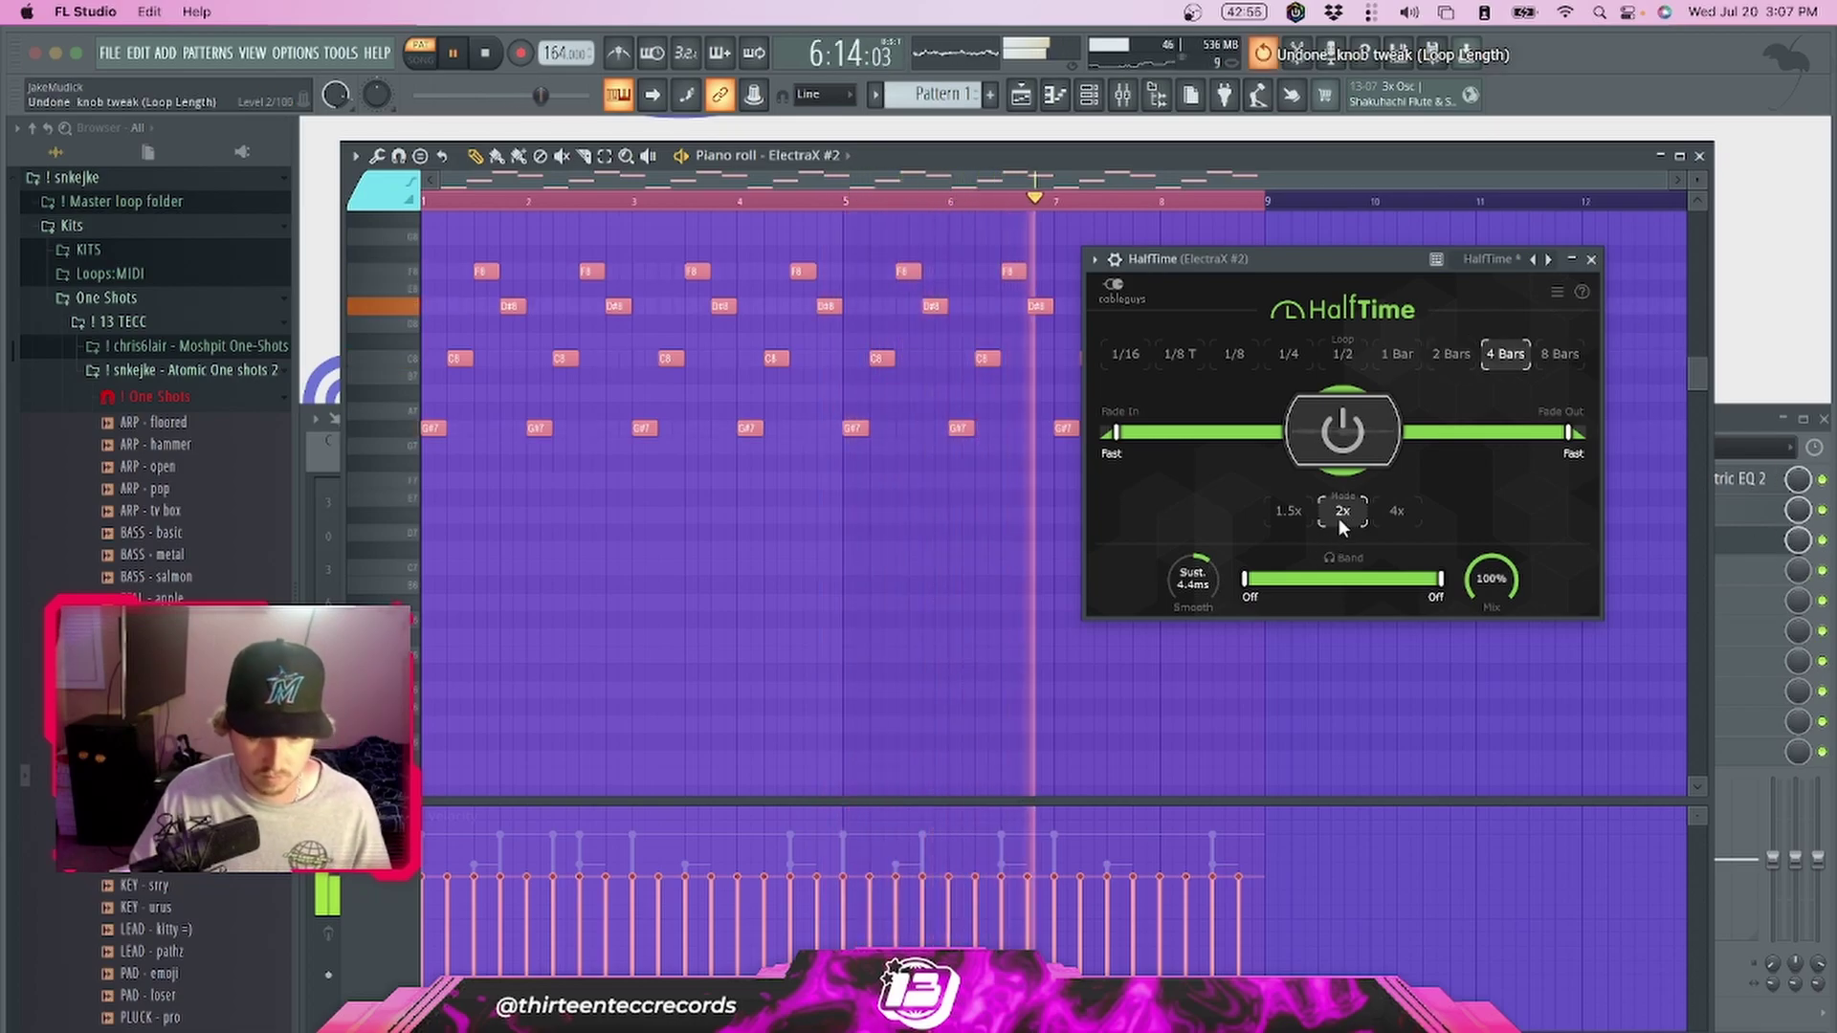
key("super+z")
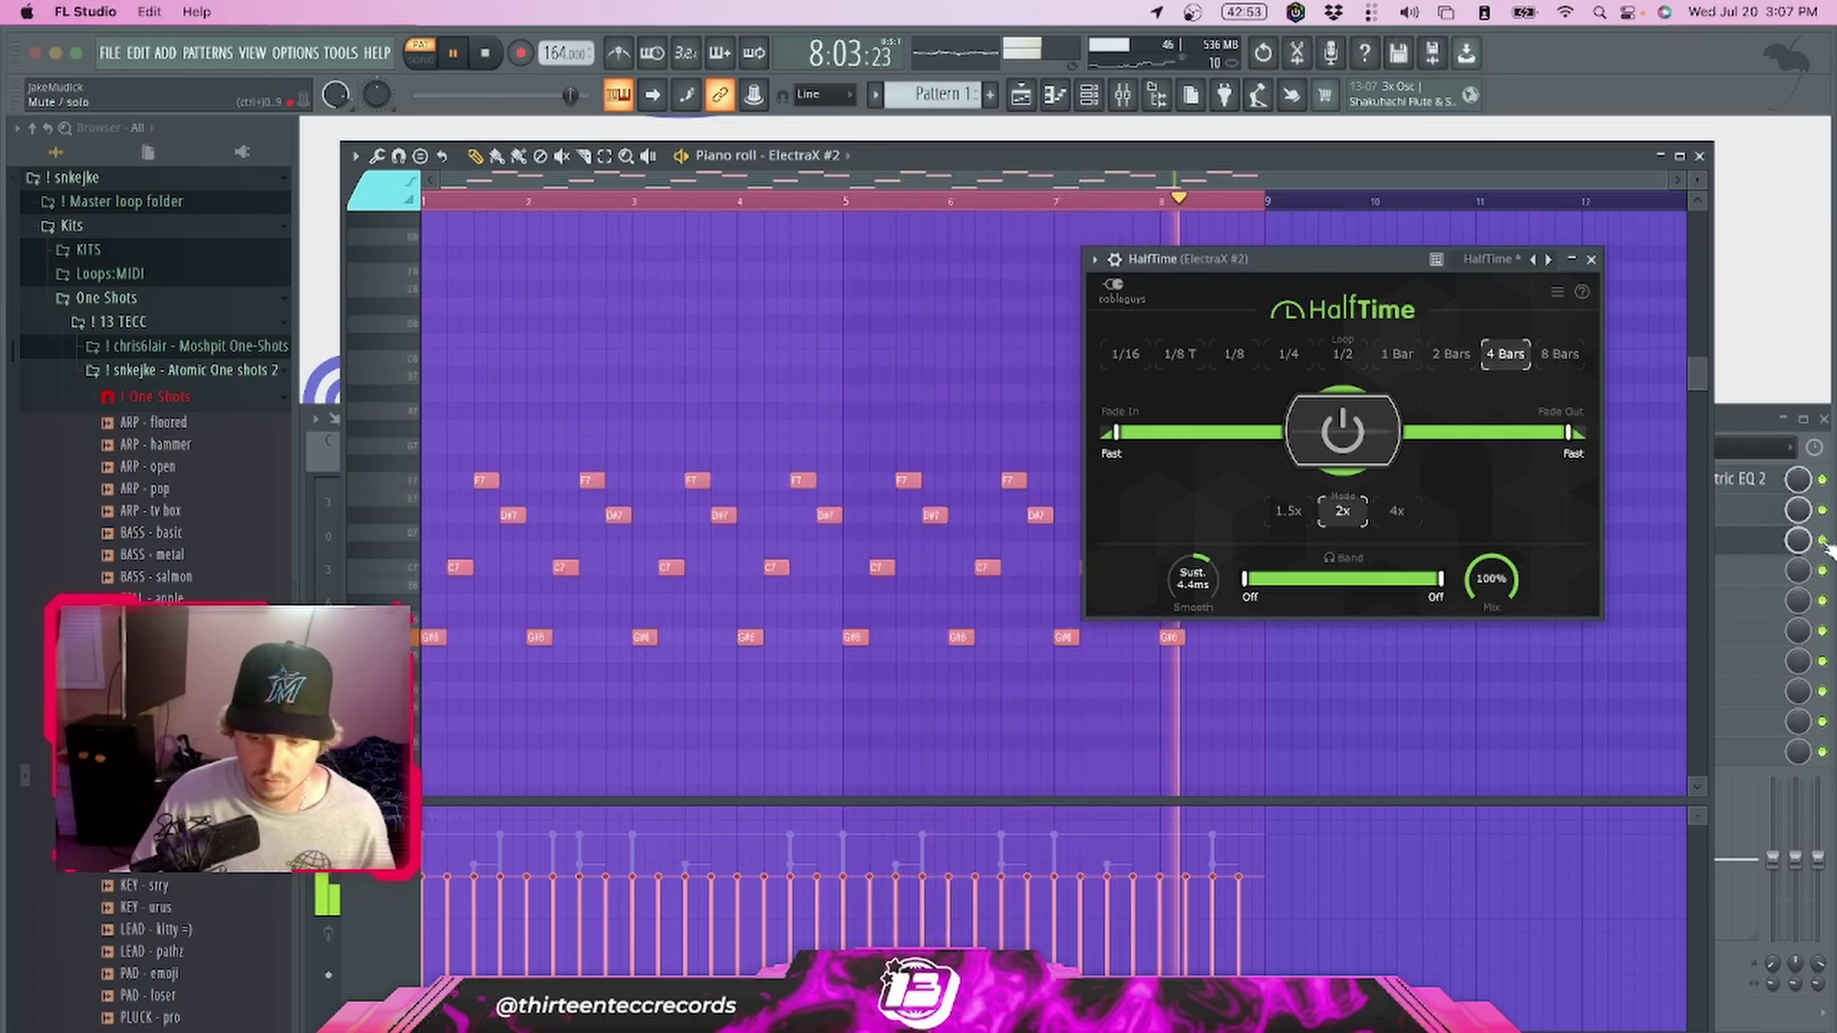
key("F9")
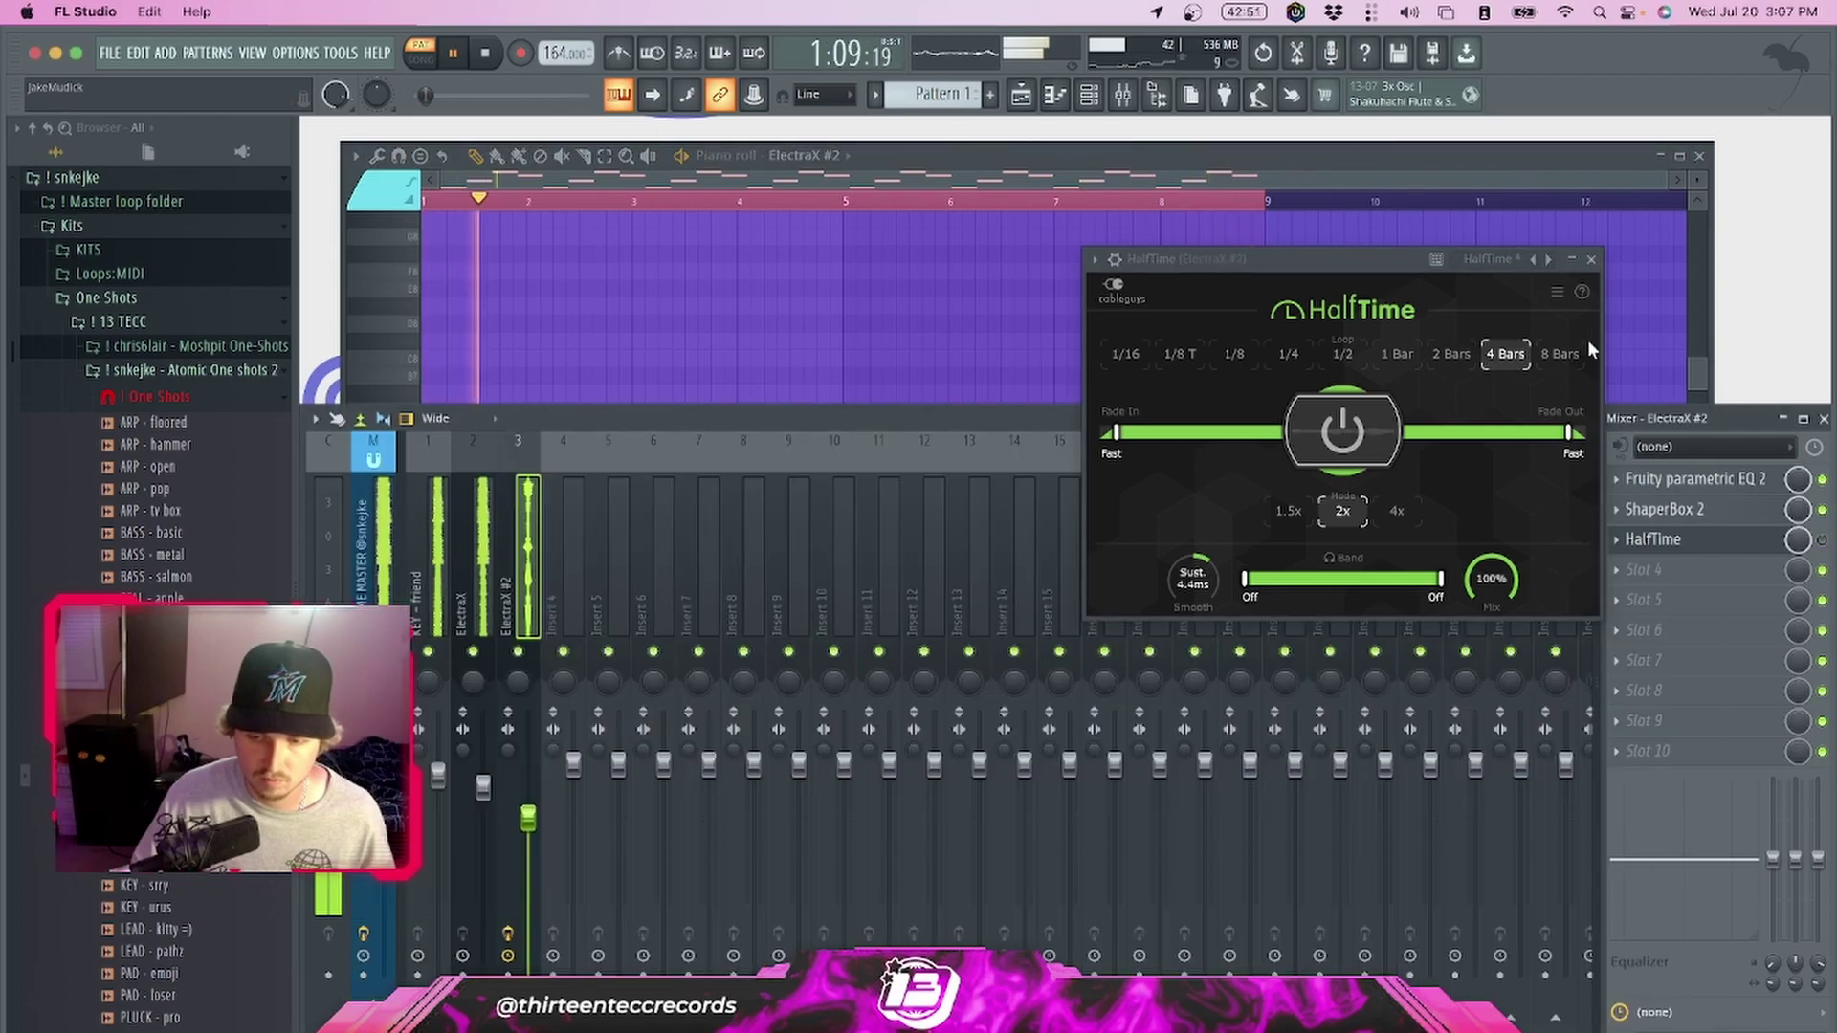
right_click(1620, 292)
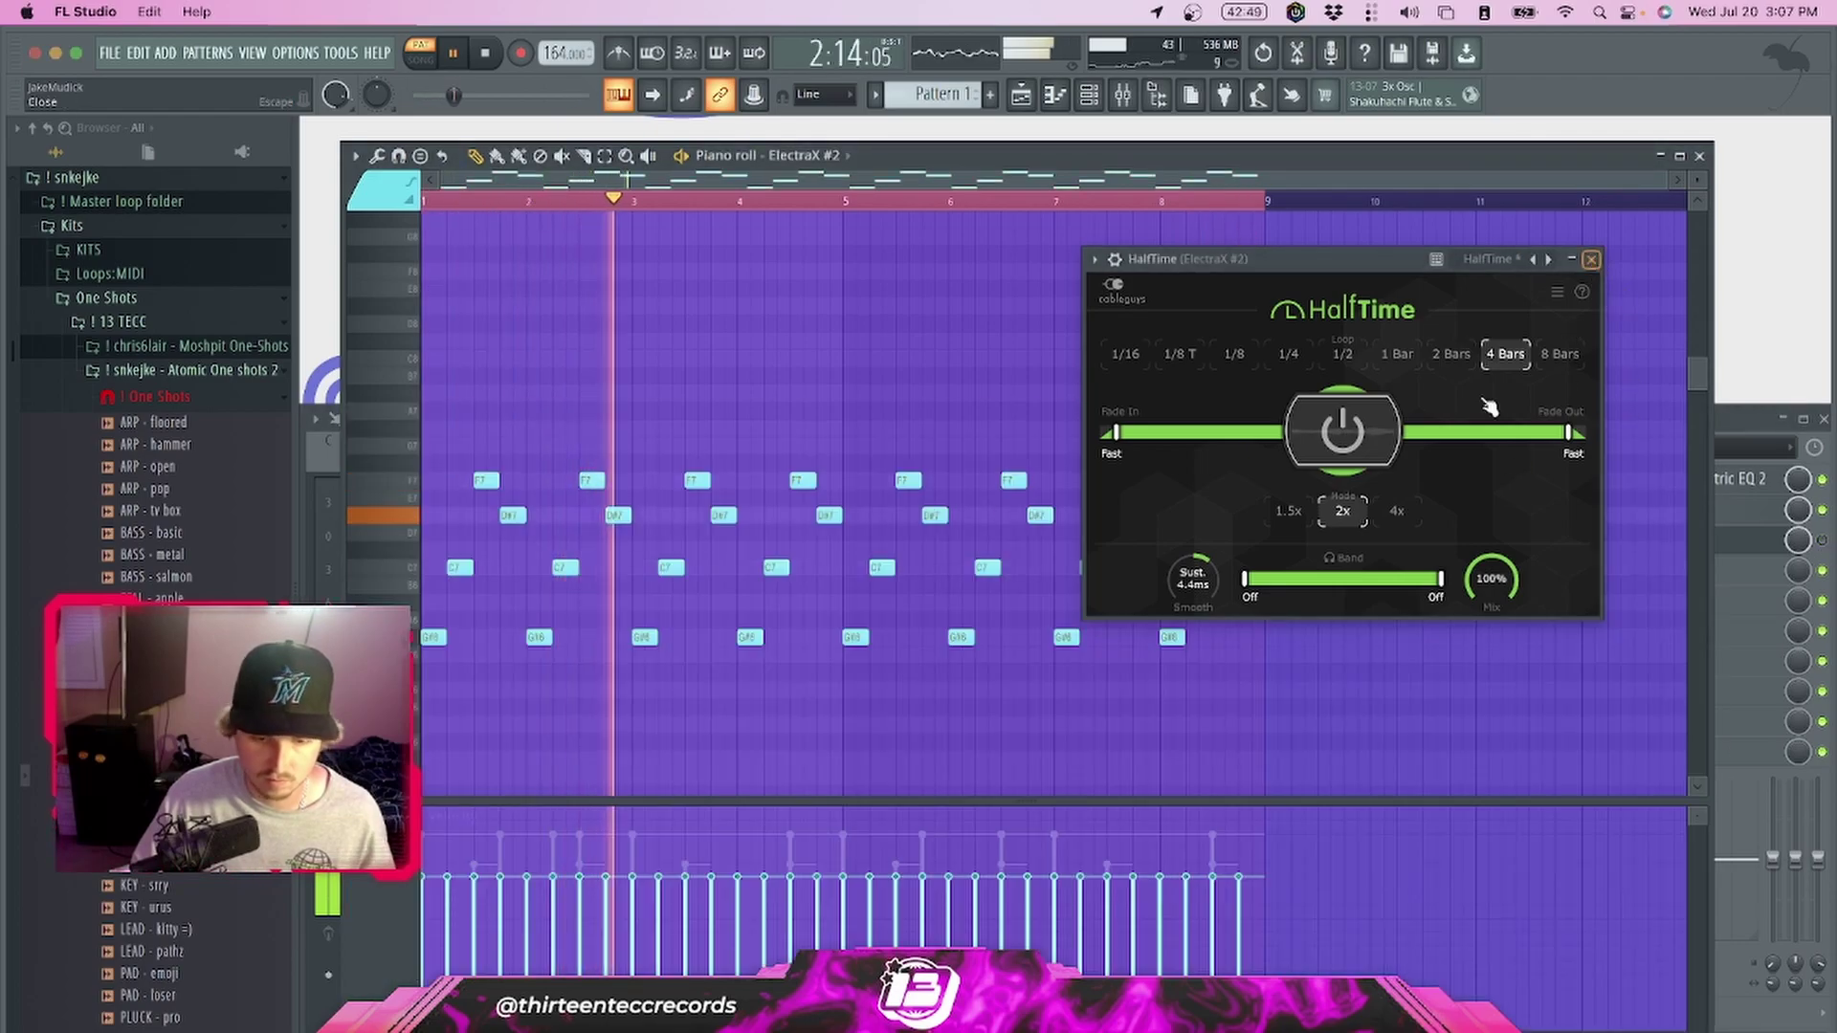
key("Escape")
Transpose all ElectraX #2 notes down one octave, close the piano roll and stop playback
right_click(1273, 369)
key("super+a")
key("ctrl+Down")
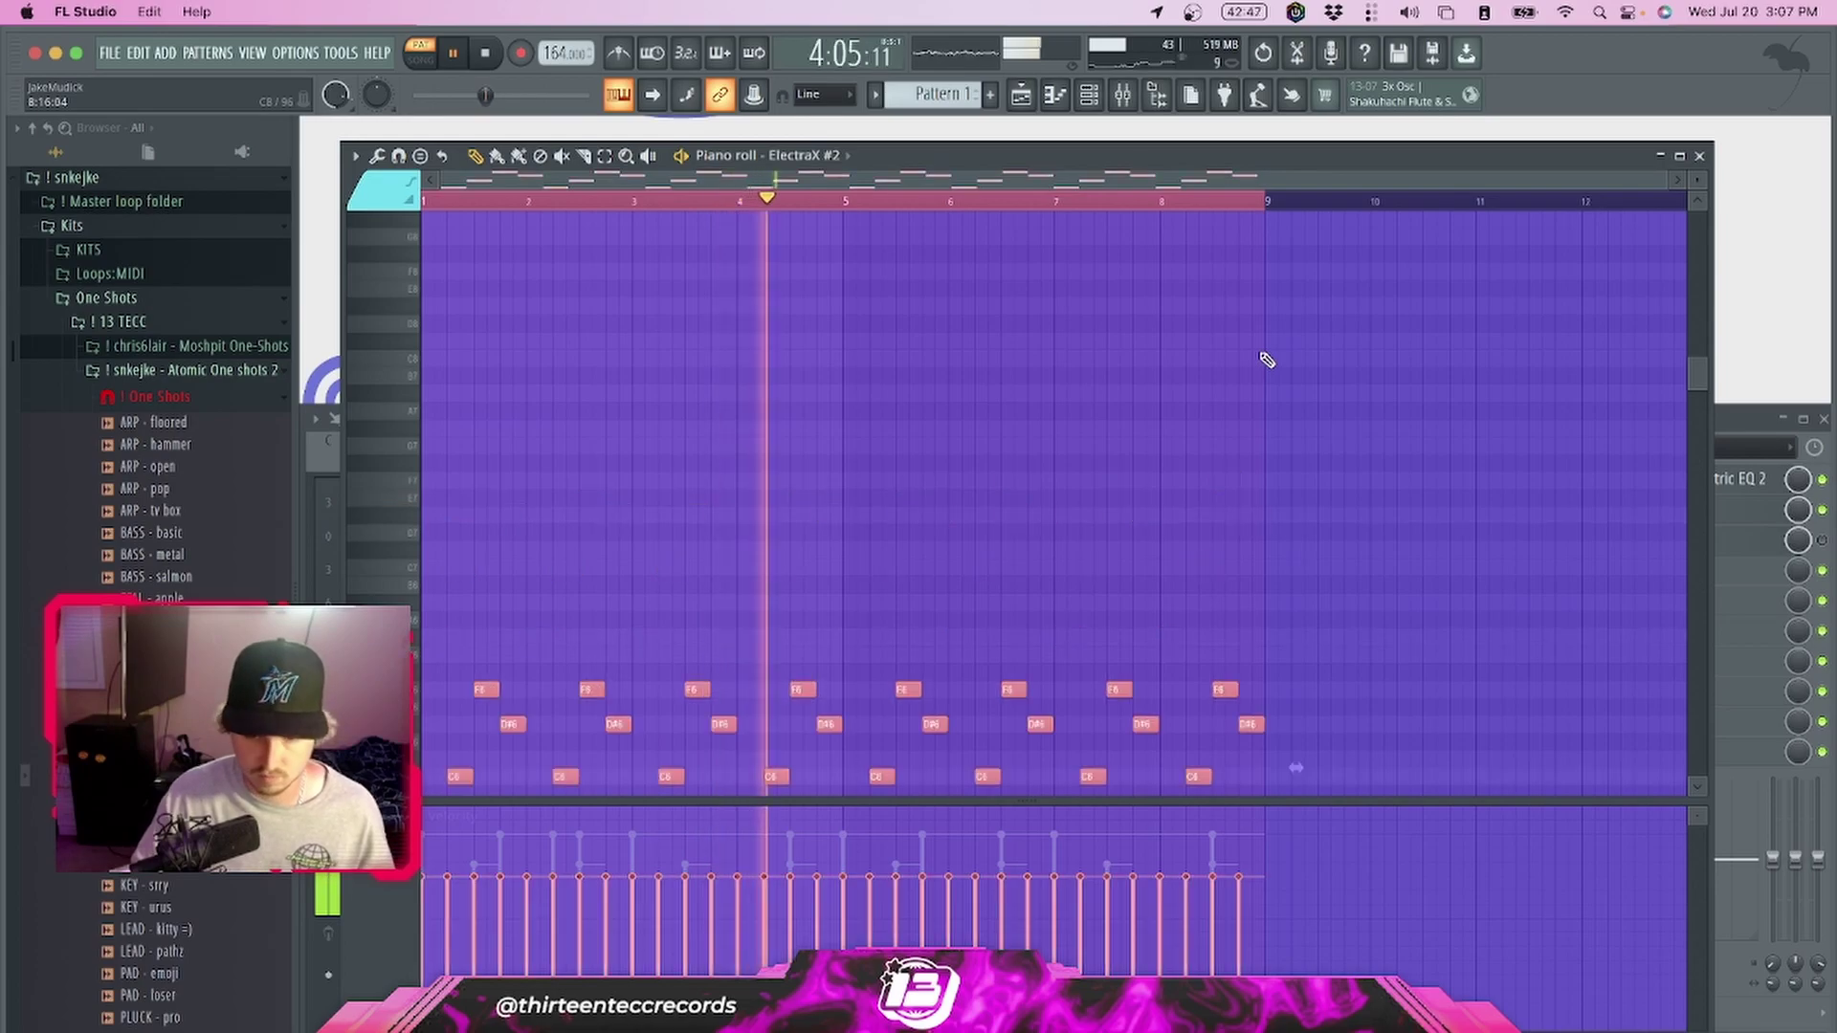
left_click(1699, 156)
key("space")
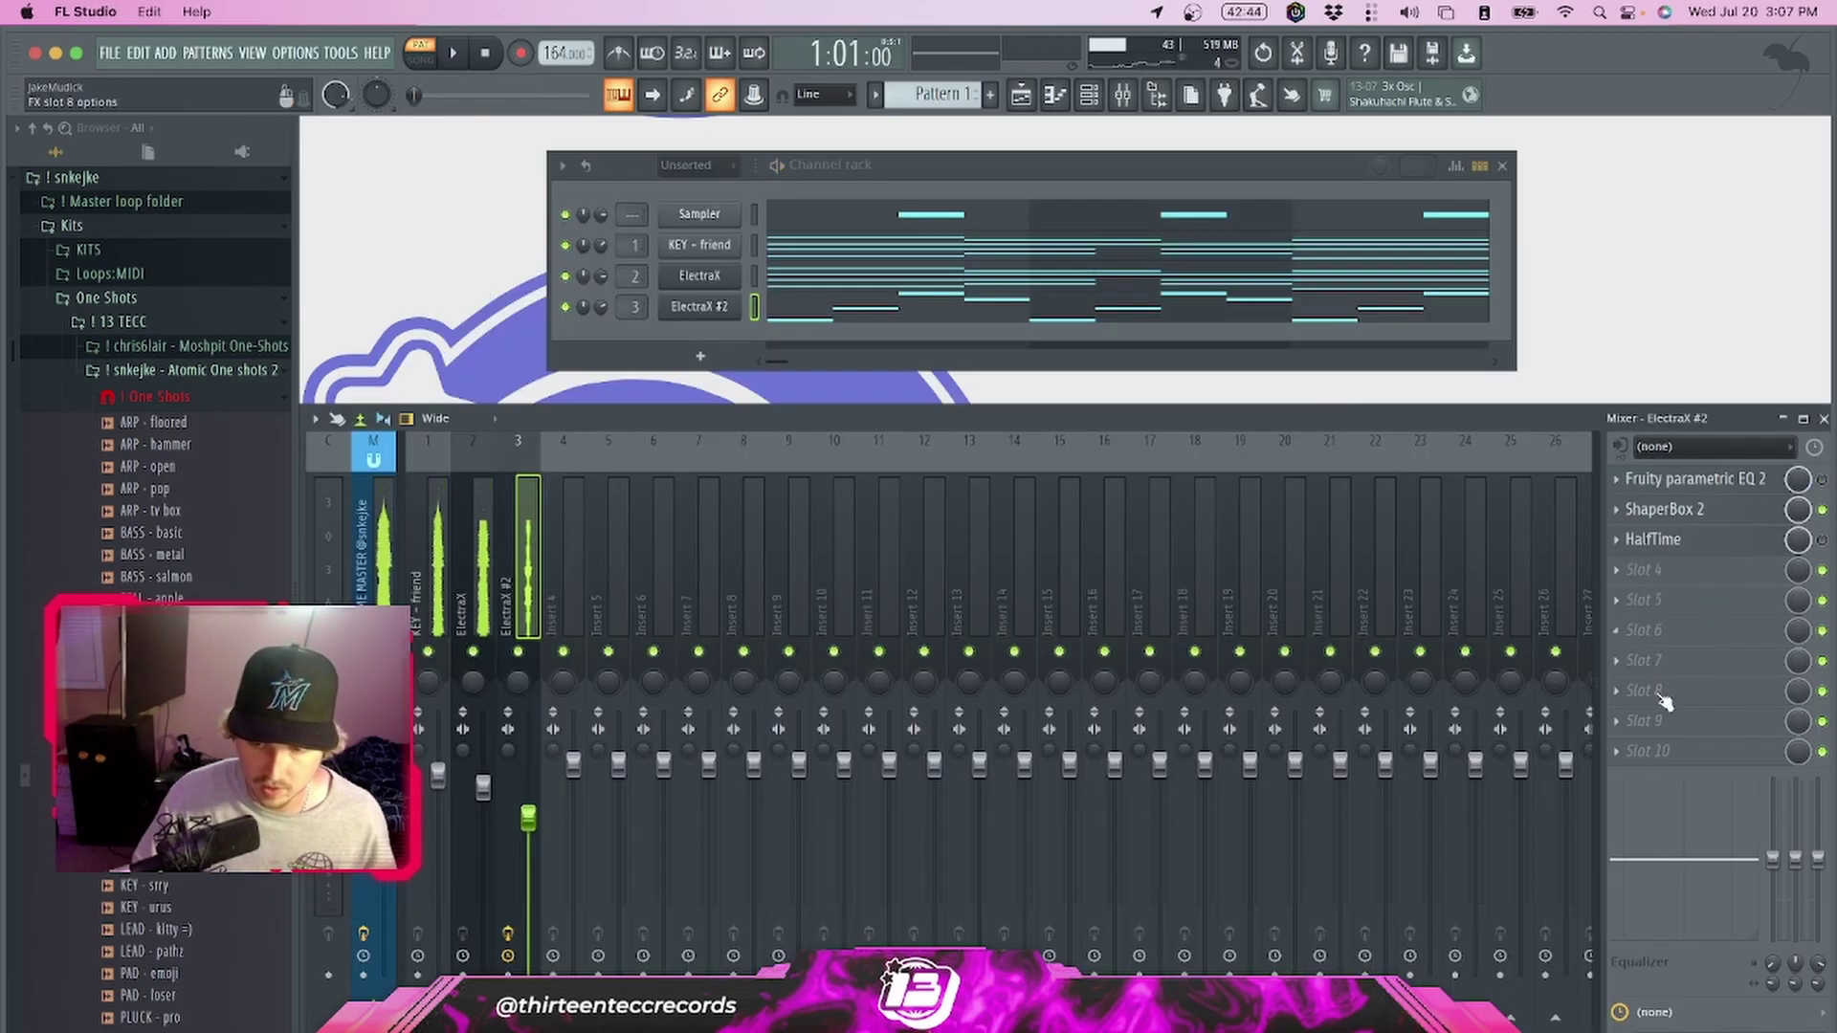
Replace Fruity Parametric EQ 2 on ElectraX #2 with Fruity Love Philter, and set its filter cutoff to about 69% during playback
right_click(1660, 481)
mouse_move(1660, 517)
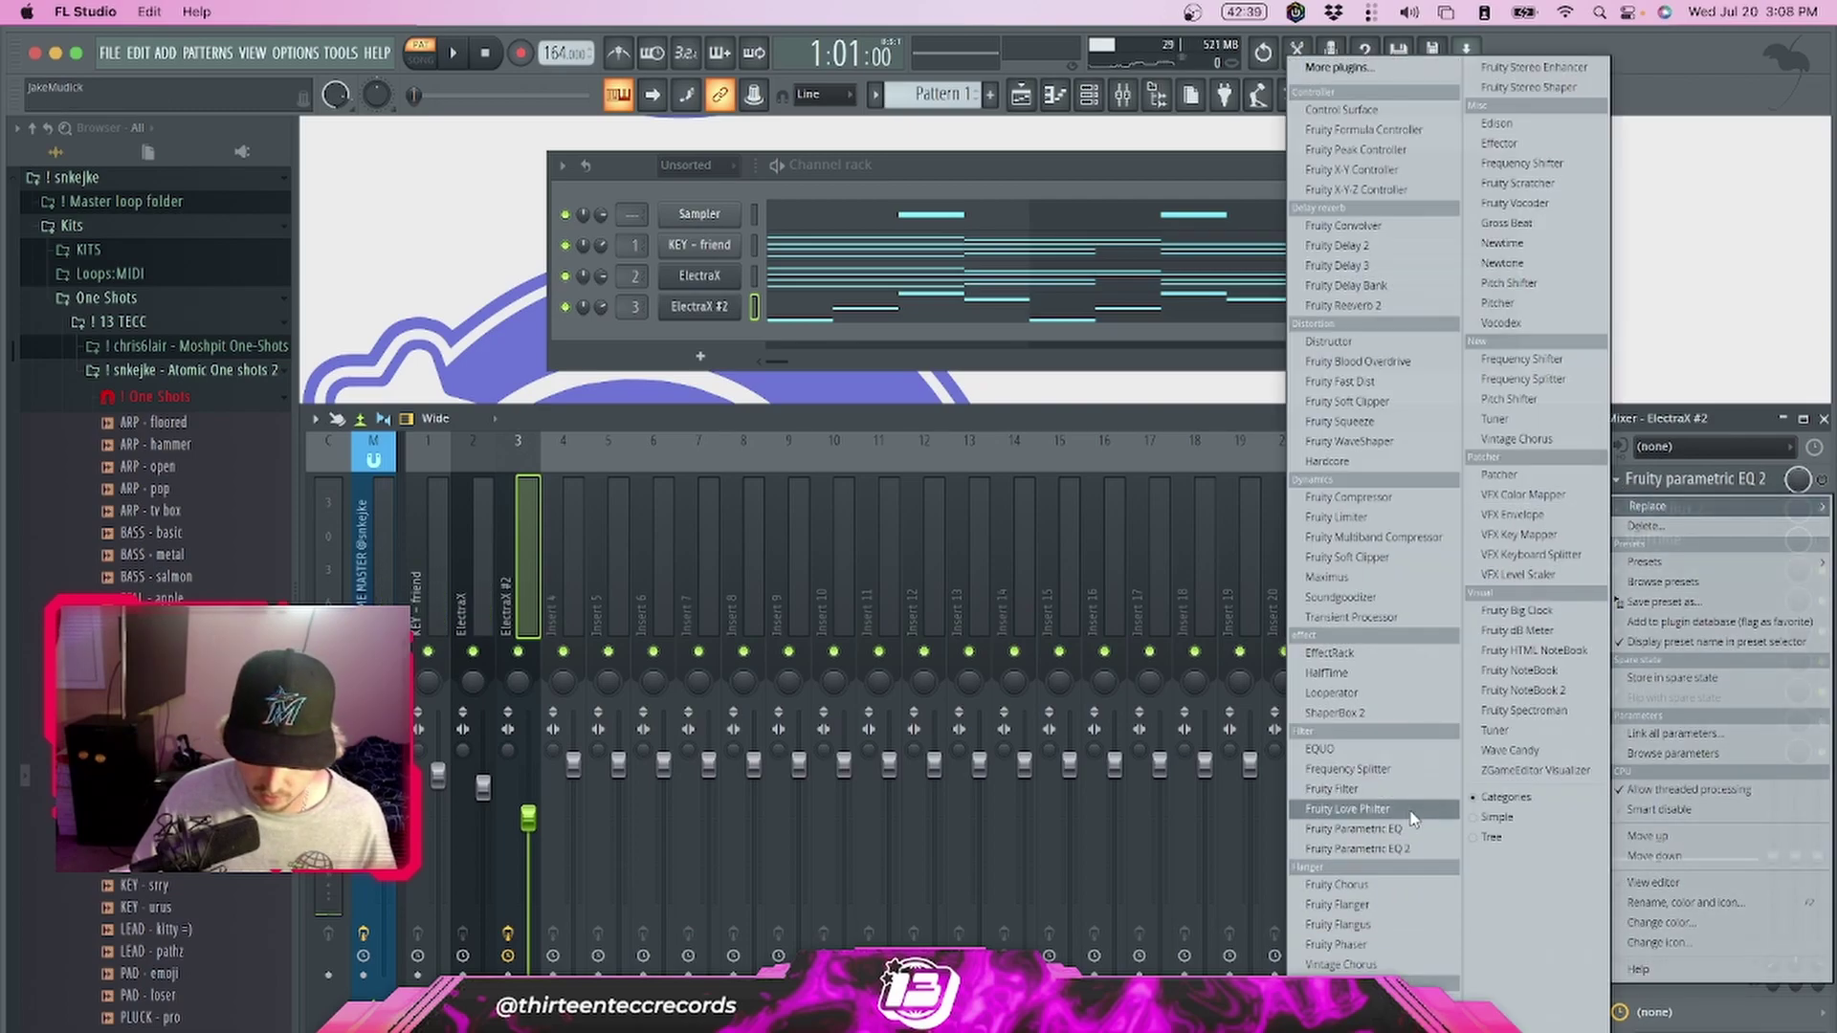
left_click(1368, 808)
key("space")
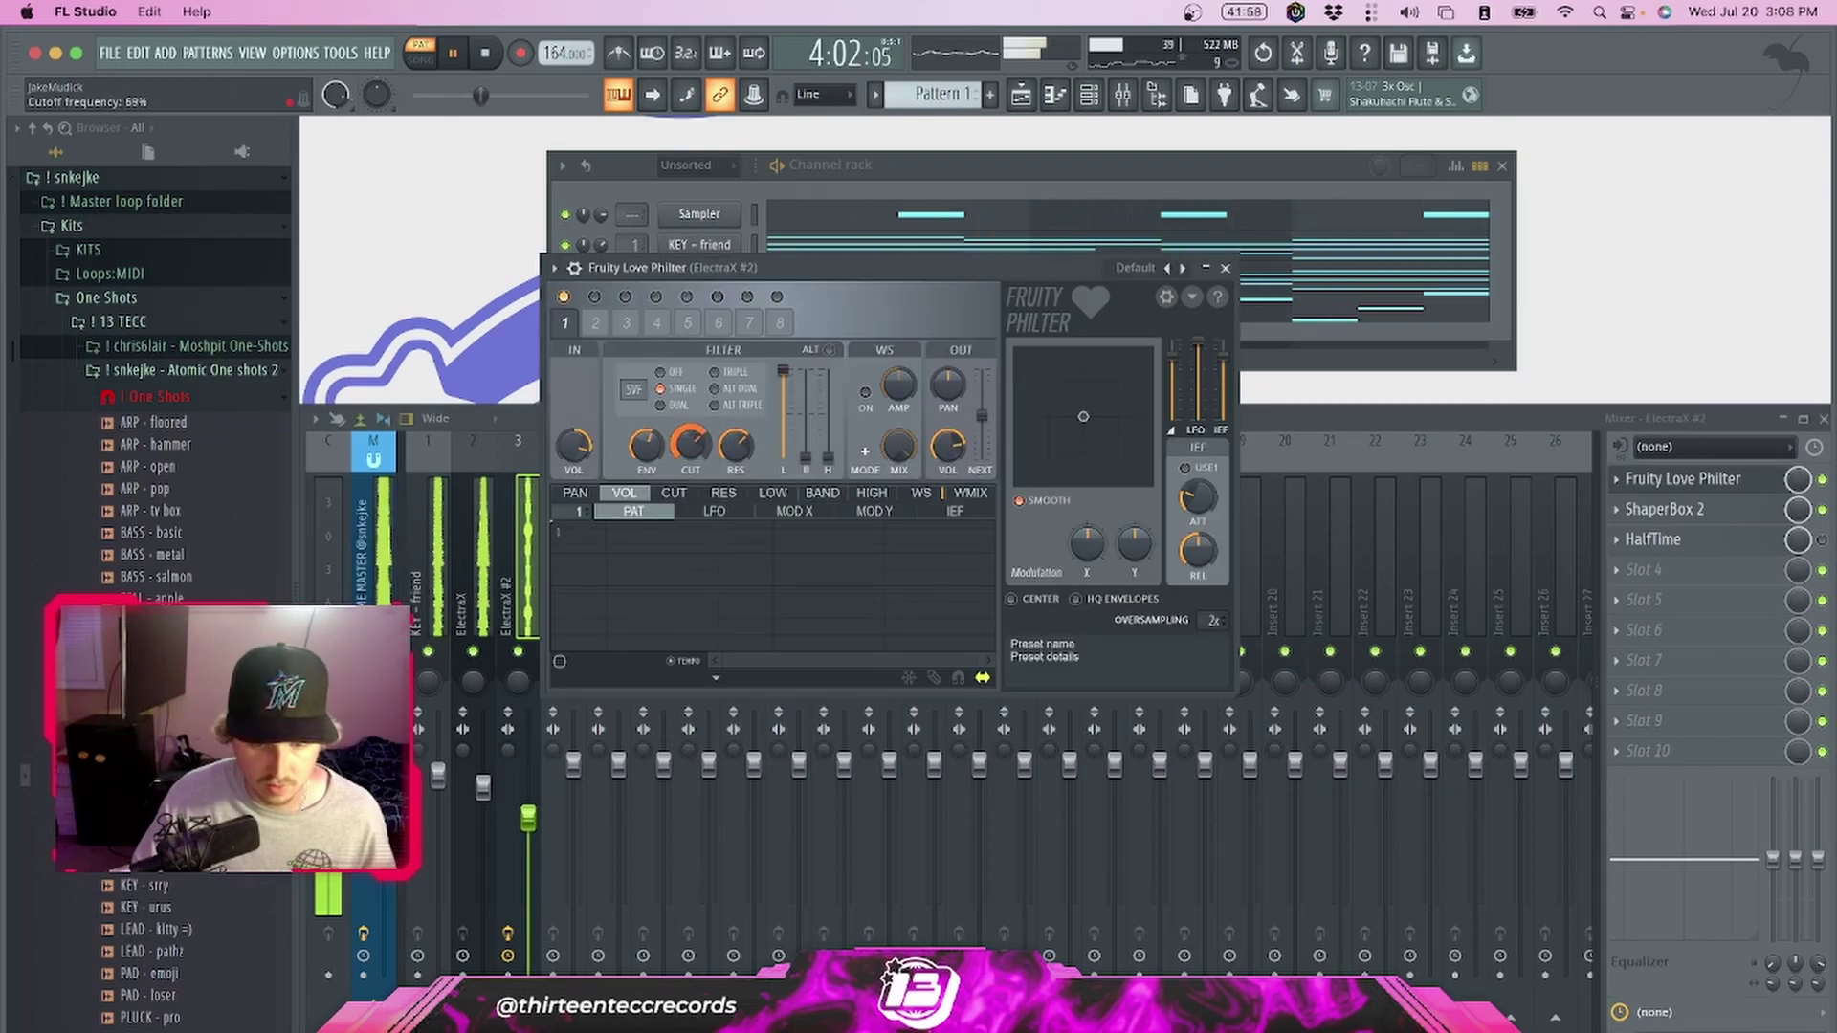
left_click(1225, 268)
Slightly lower the ElectraX, KEY - friend and ElectraX #2 mixer faders during playback, with KEY - friend at 92%
left_click_drag(483, 787, 438, 781)
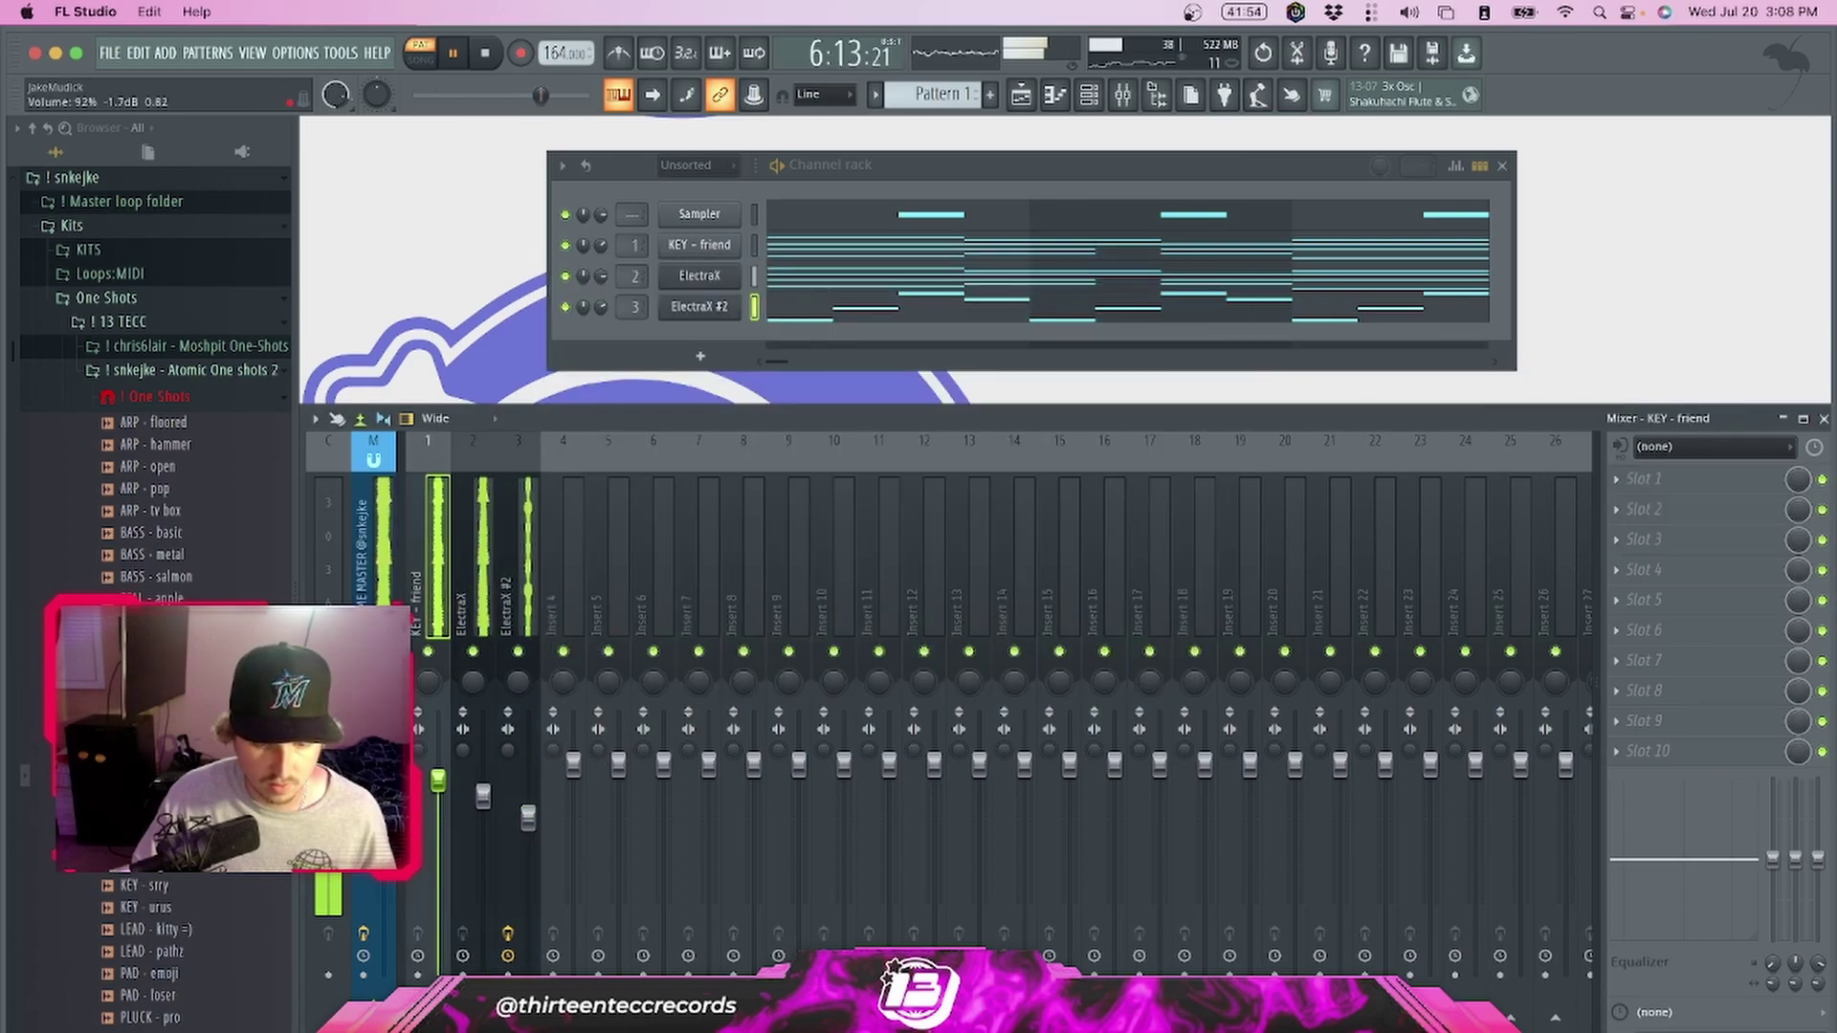
left_click_drag(528, 816, 528, 821)
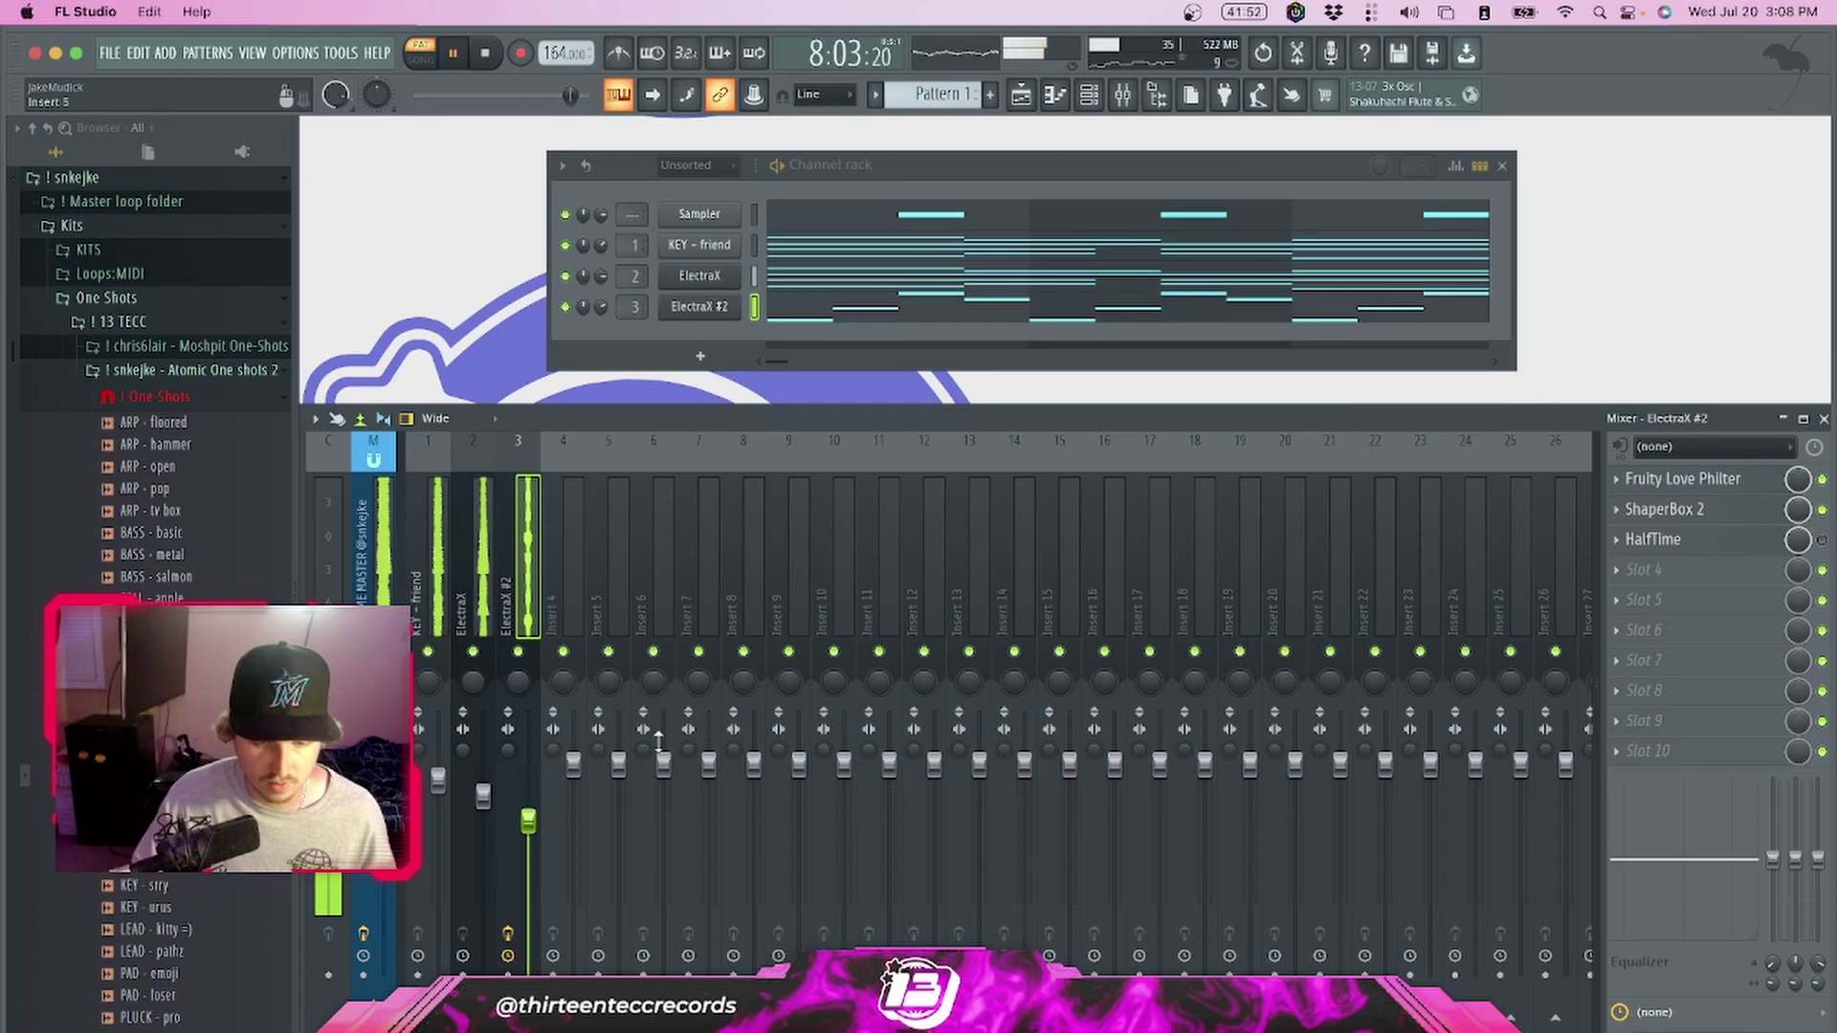
key("space")
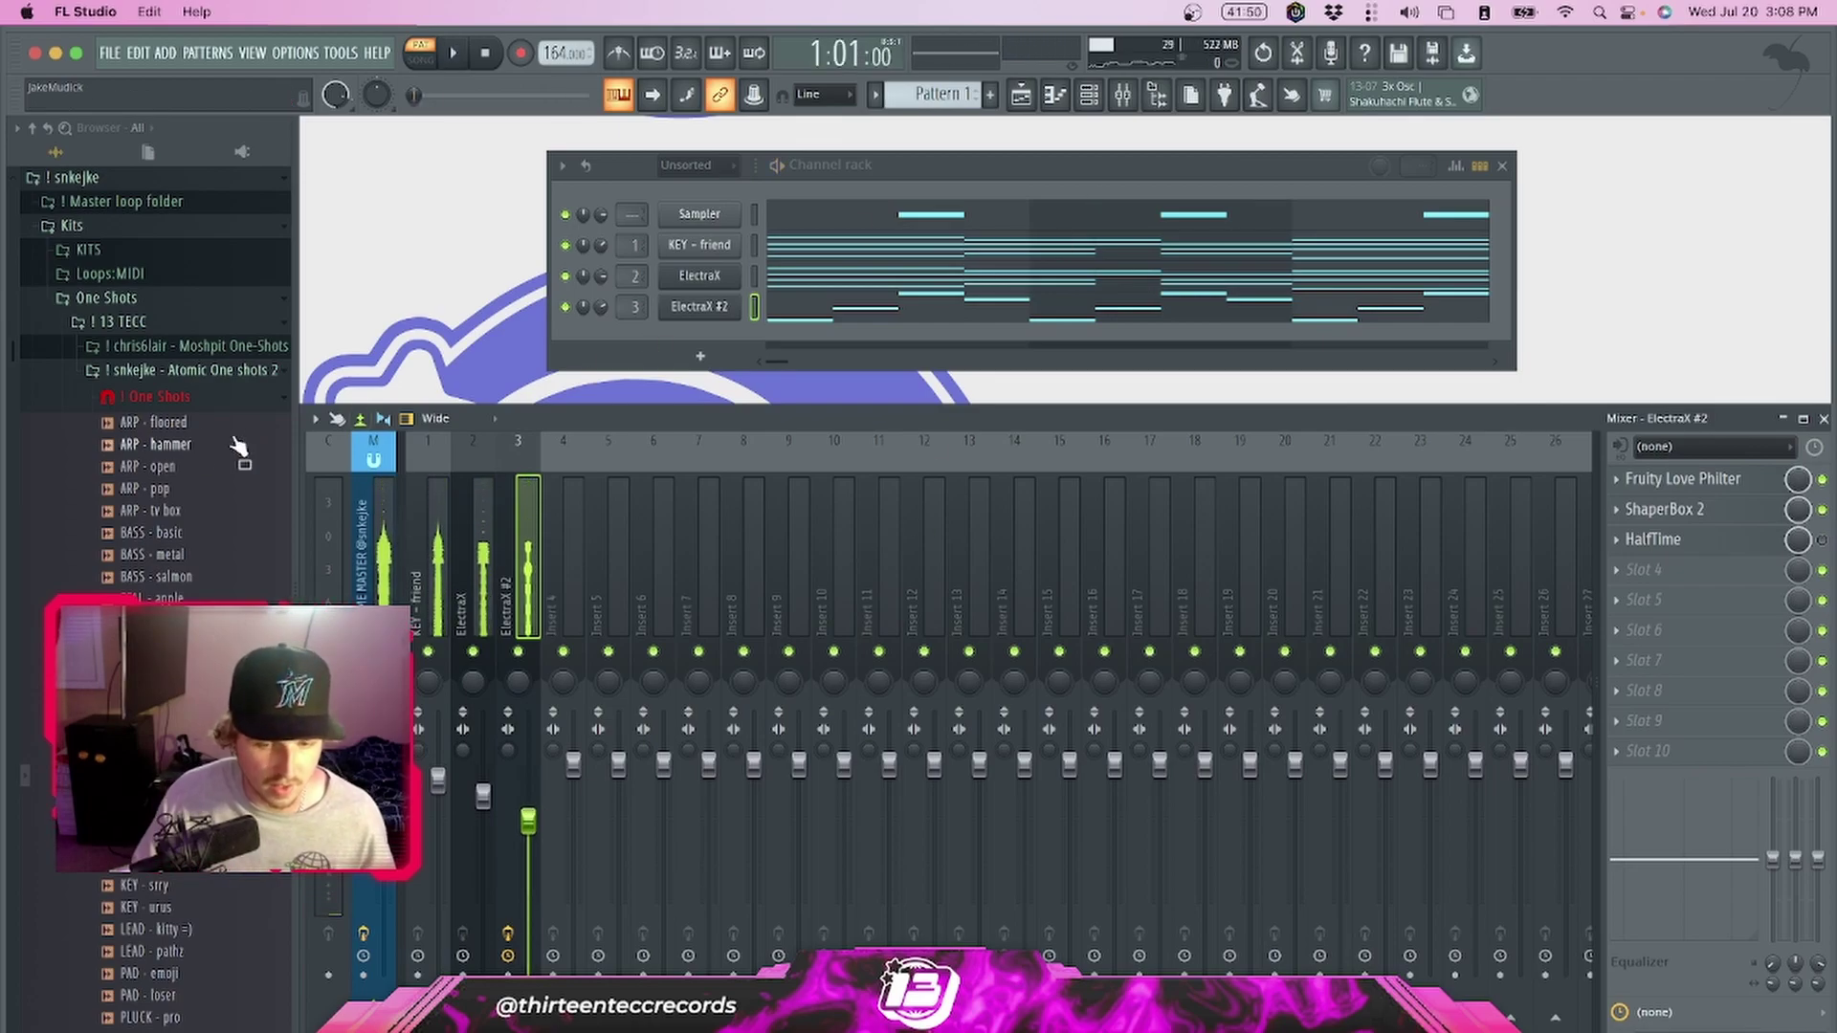
left_click_drag(1188, 169, 1168, 175)
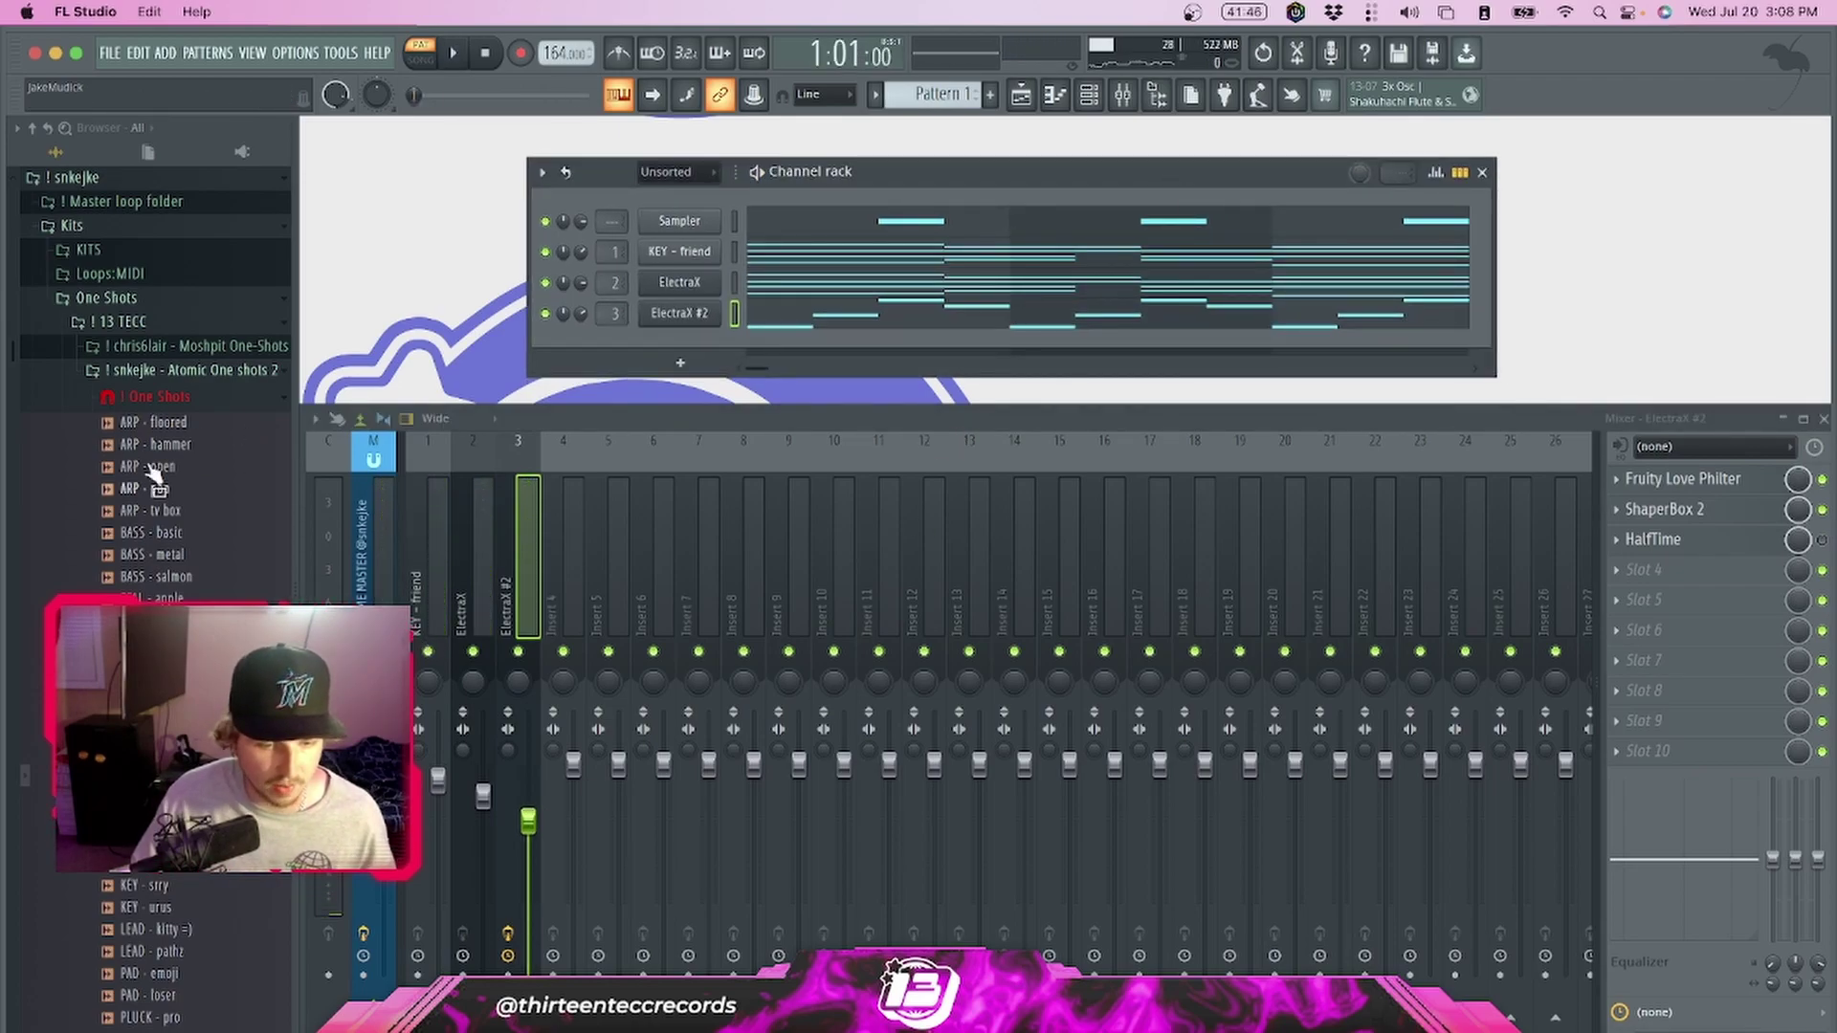
left_click(164, 325)
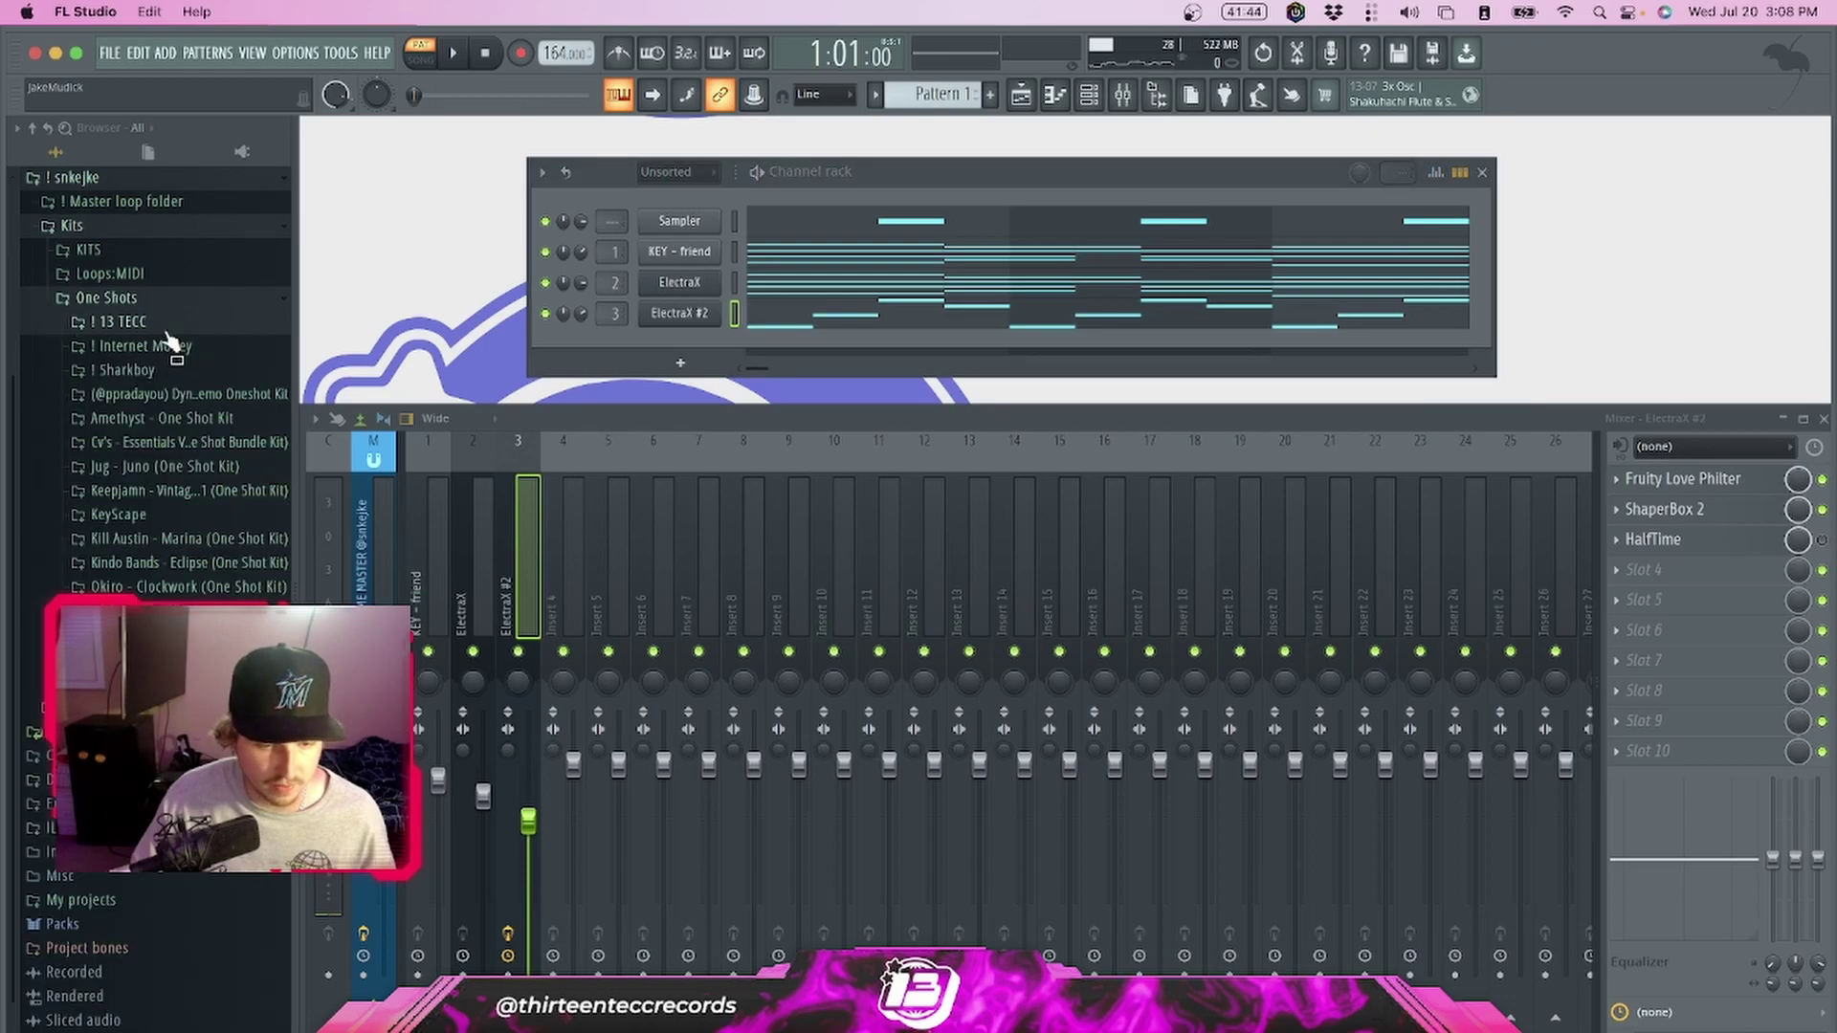
left_click(144, 299)
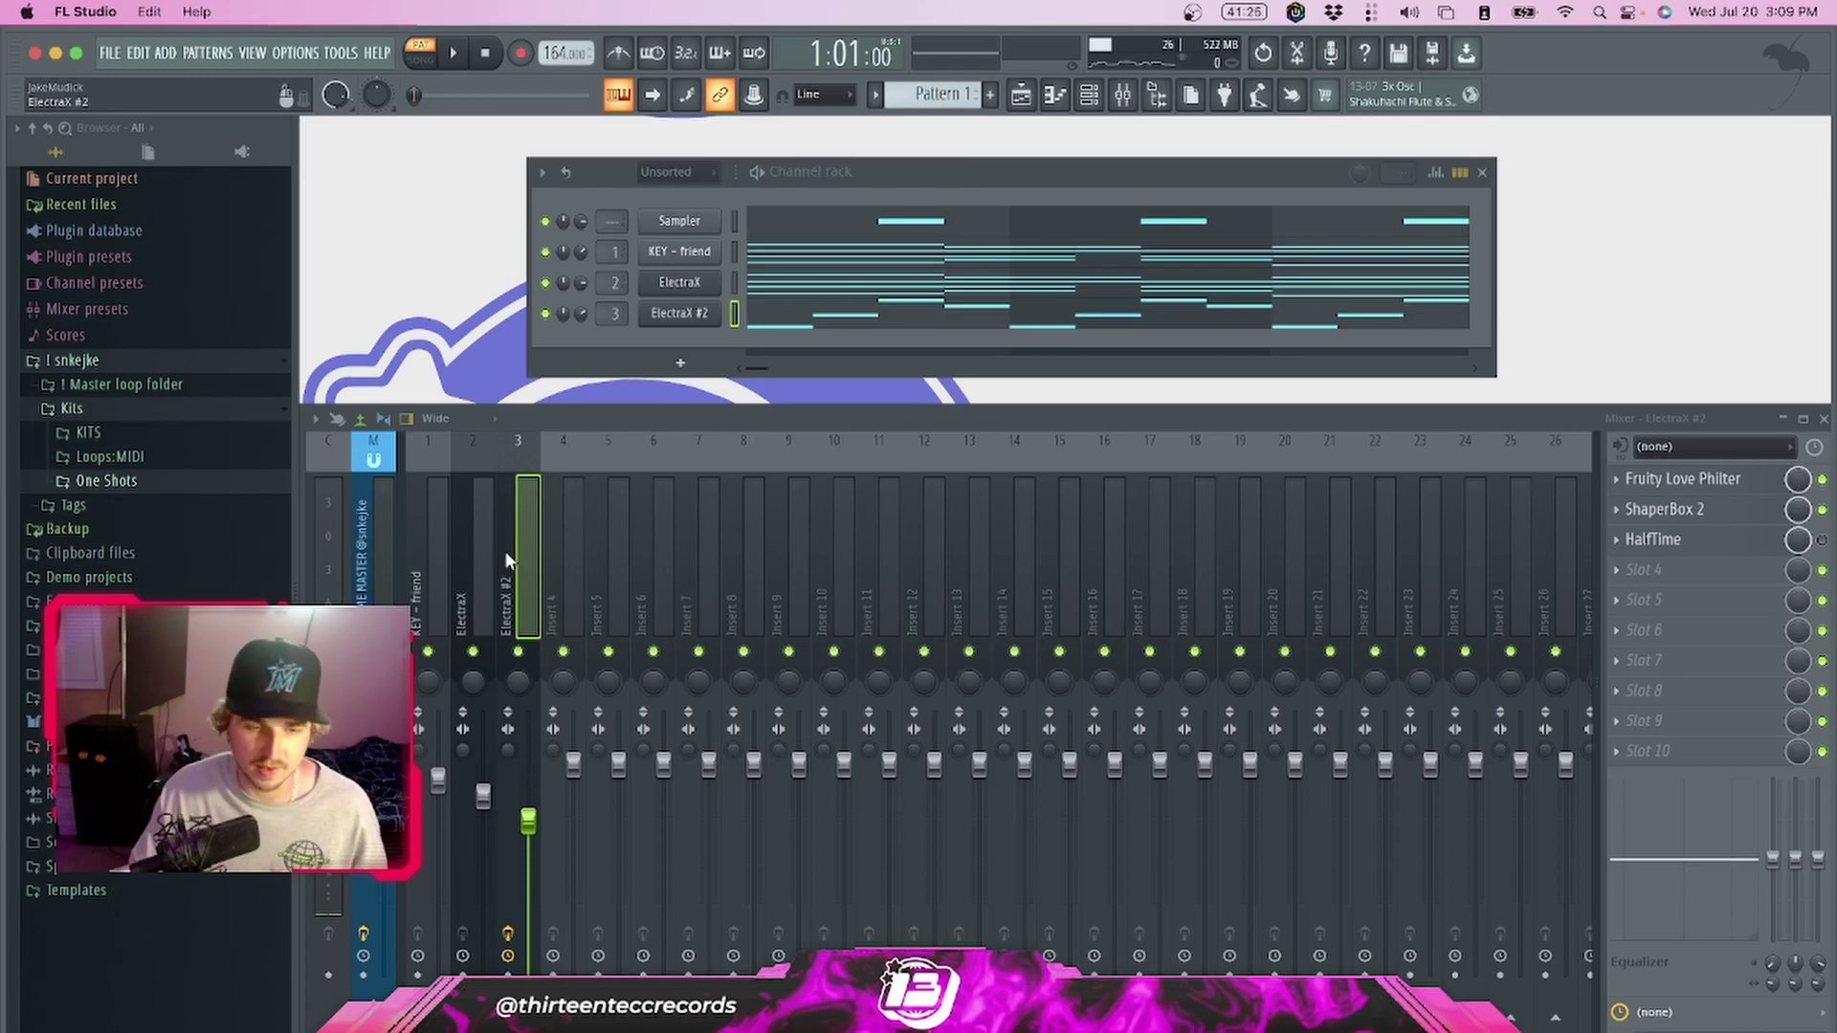
left_click(130, 432)
left_click(161, 457)
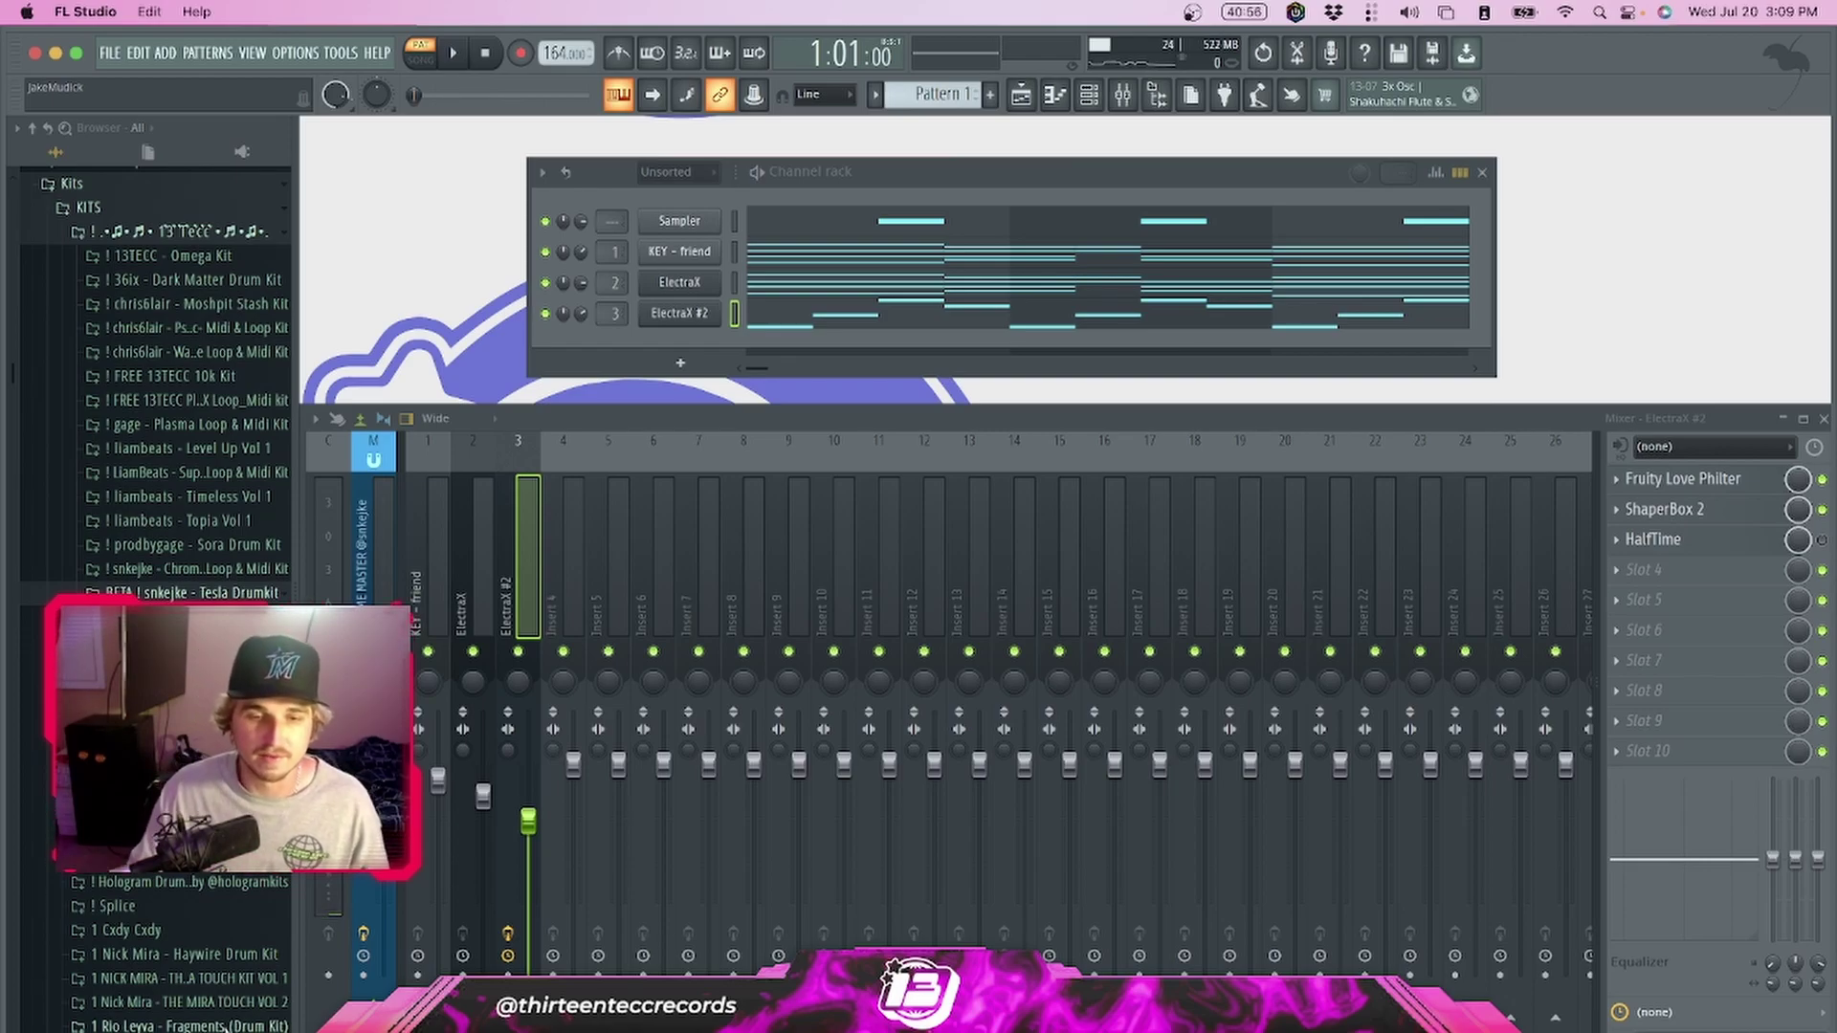
left_click(134, 617)
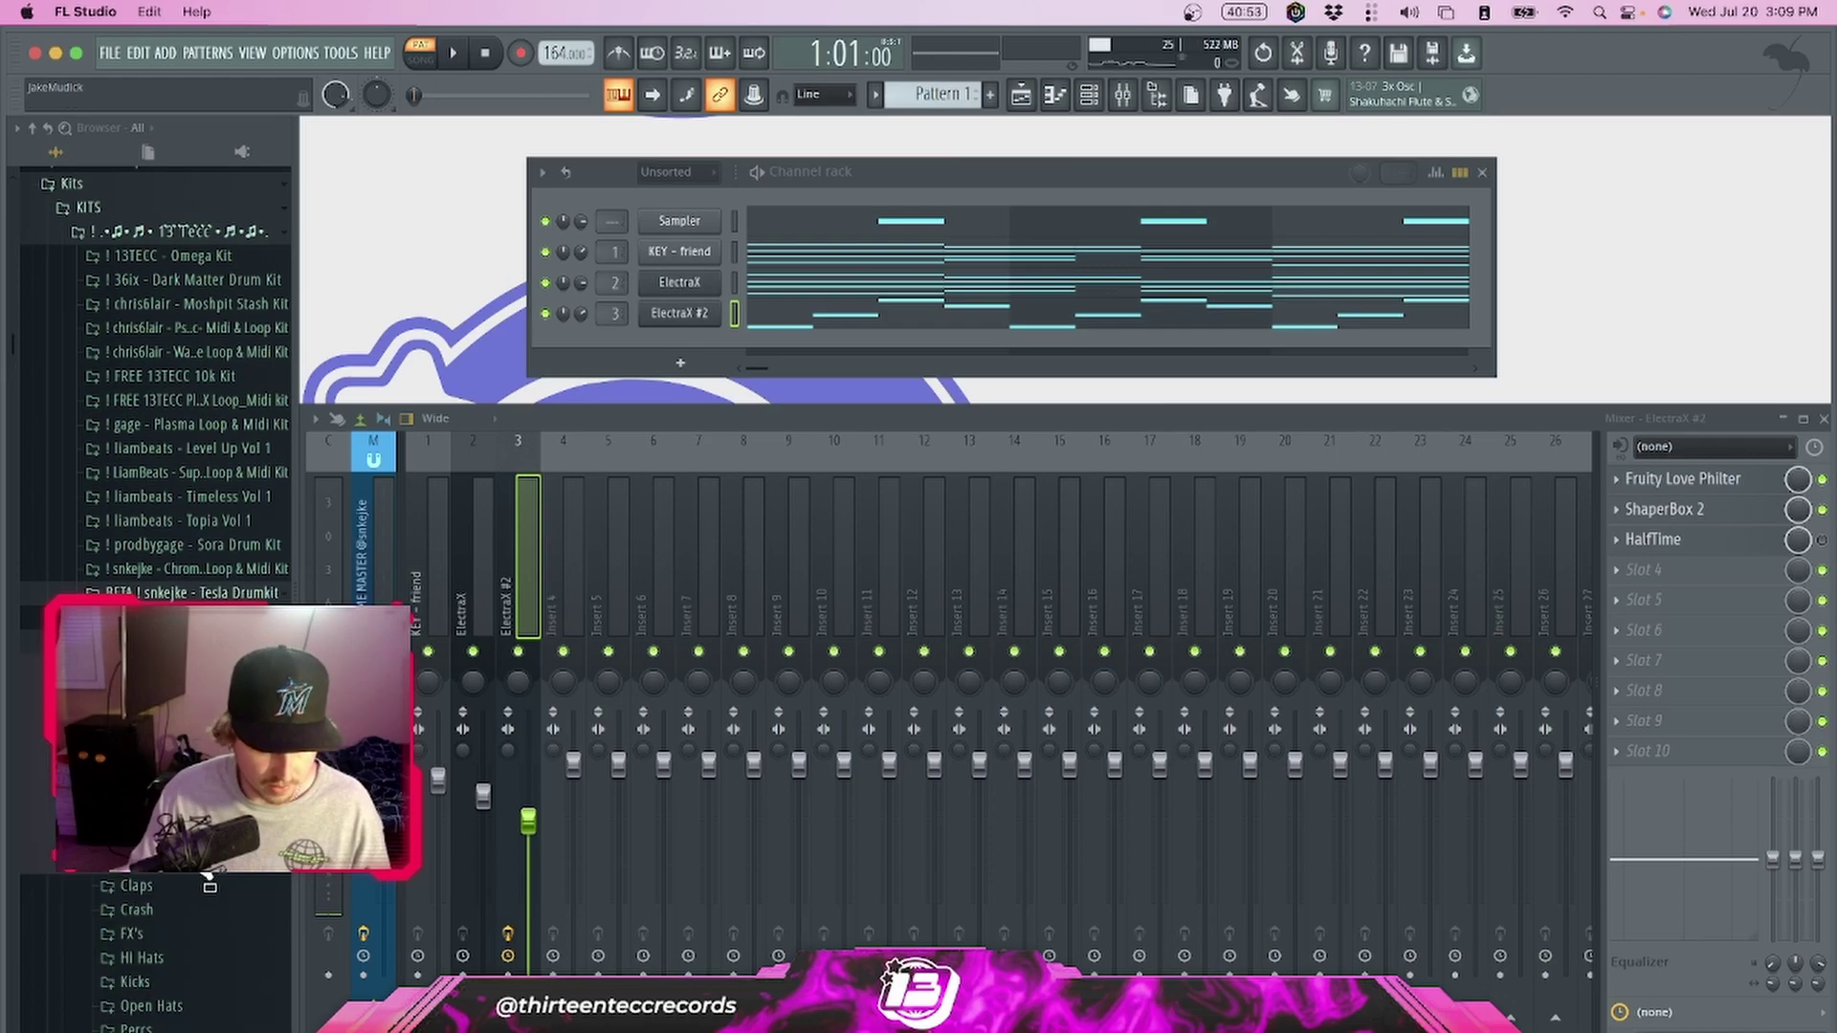
left_click_drag(207, 875, 739, 369)
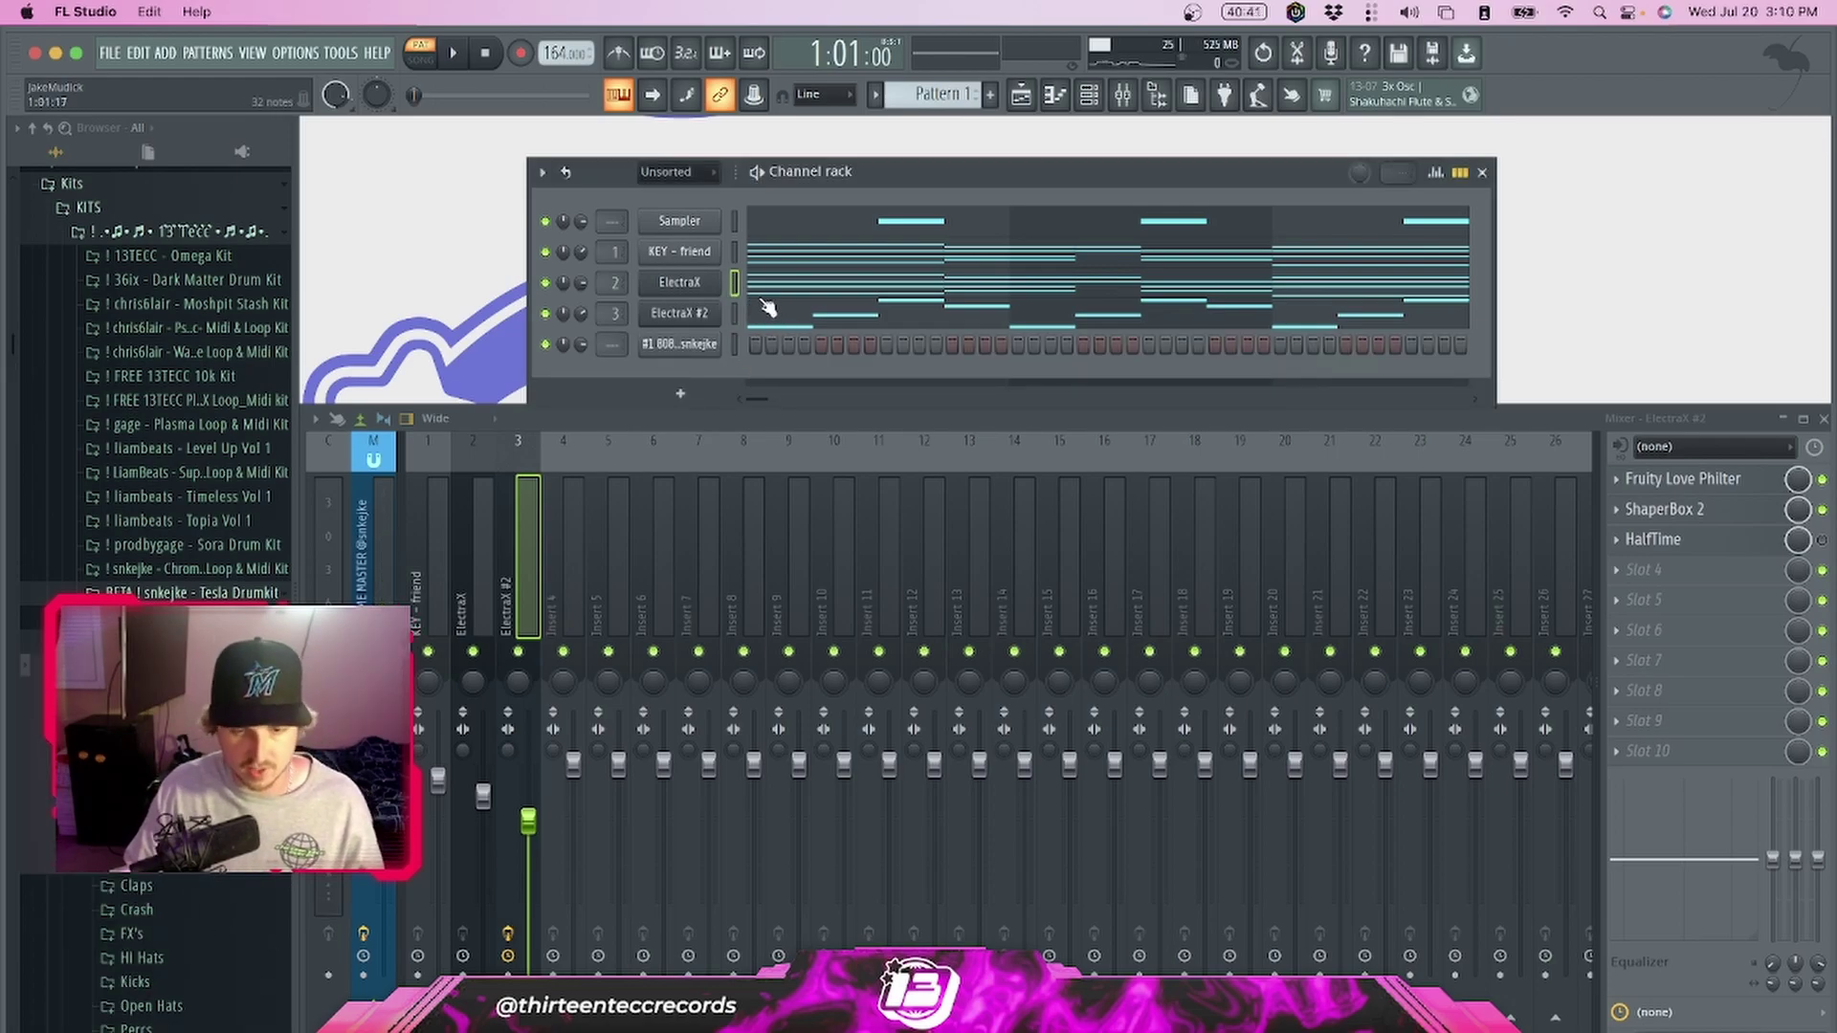
Paste the ElectraX chord notes into the #1 808 channel and open its piano roll
key("ctrl+v")
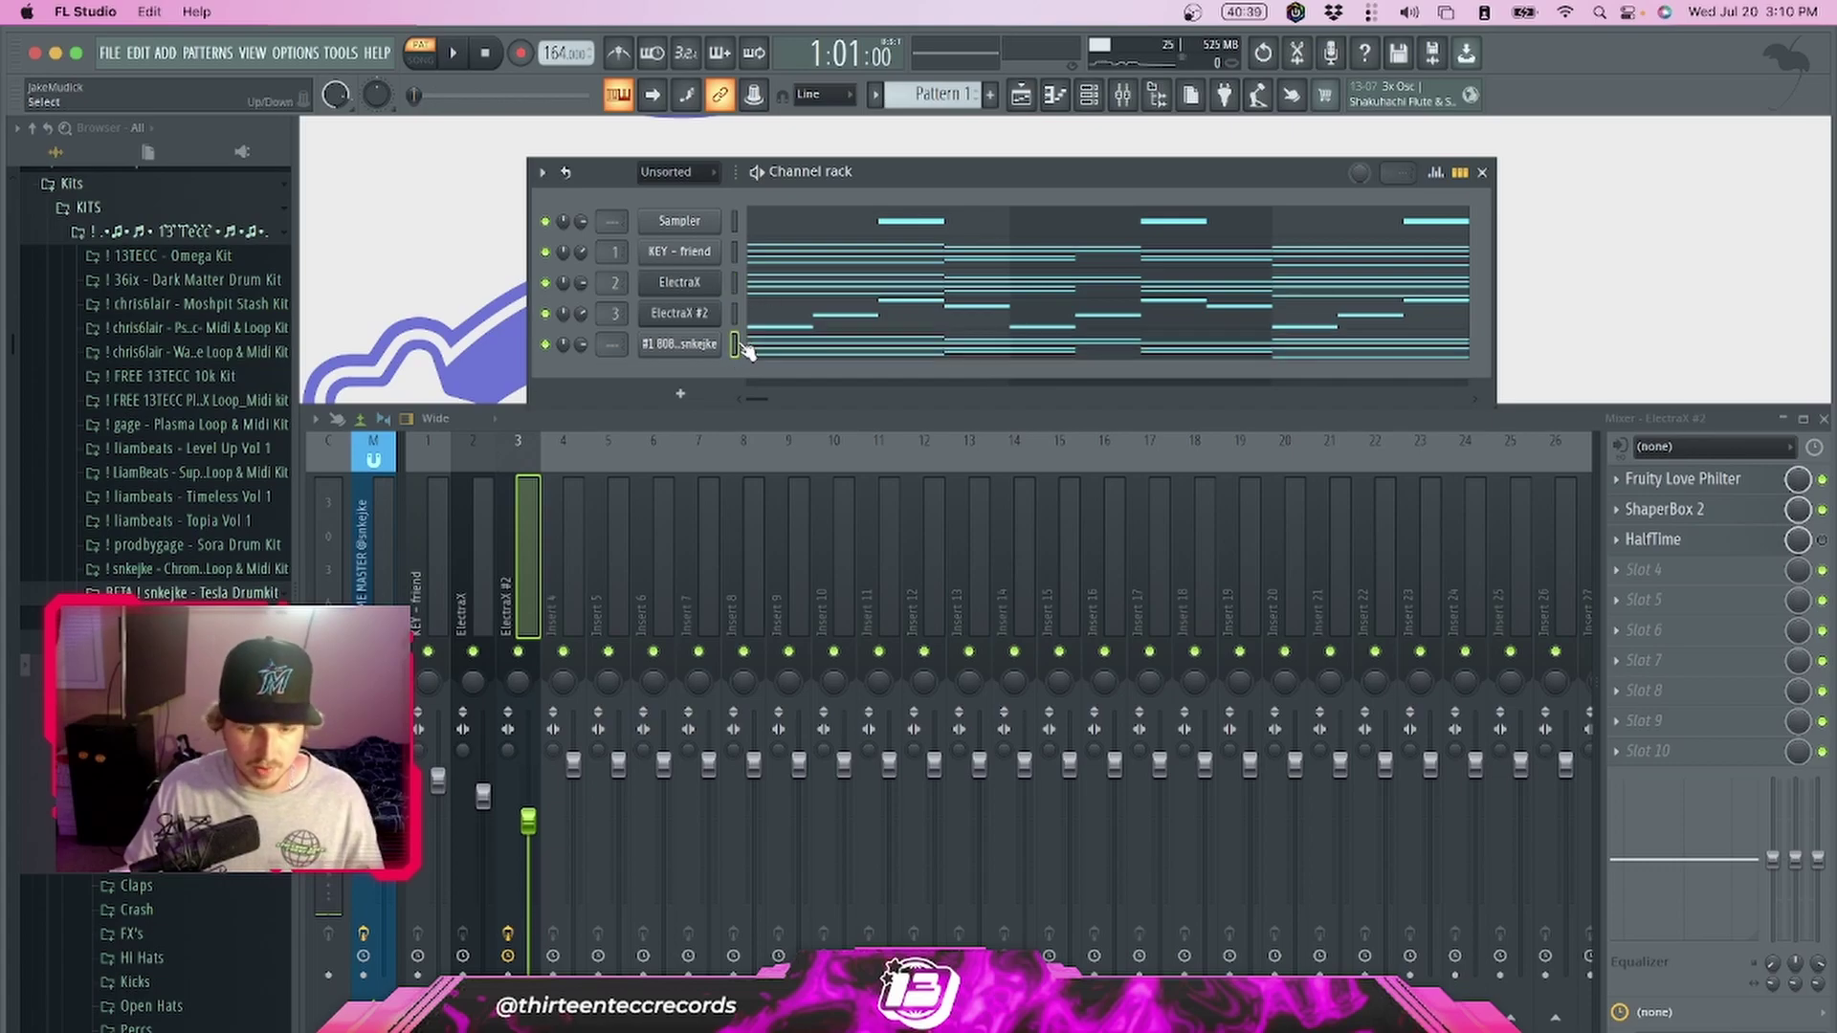
left_click(735, 282)
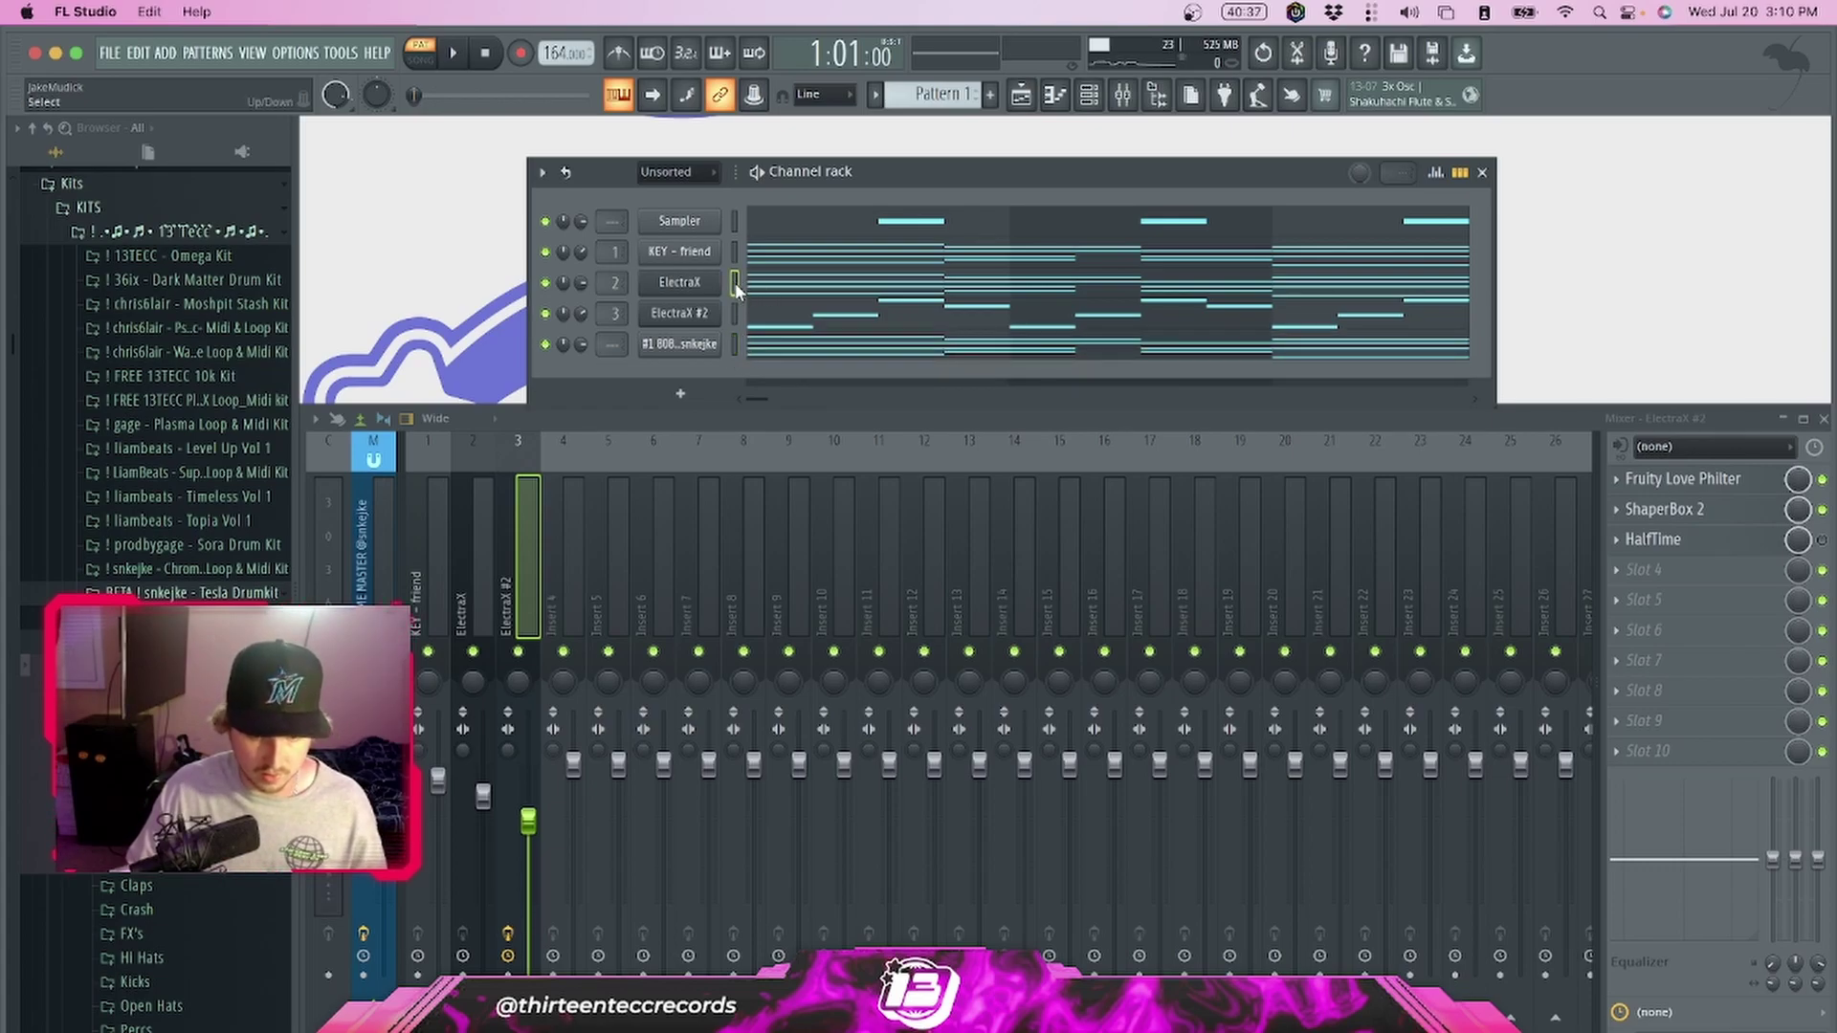
left_click(743, 348)
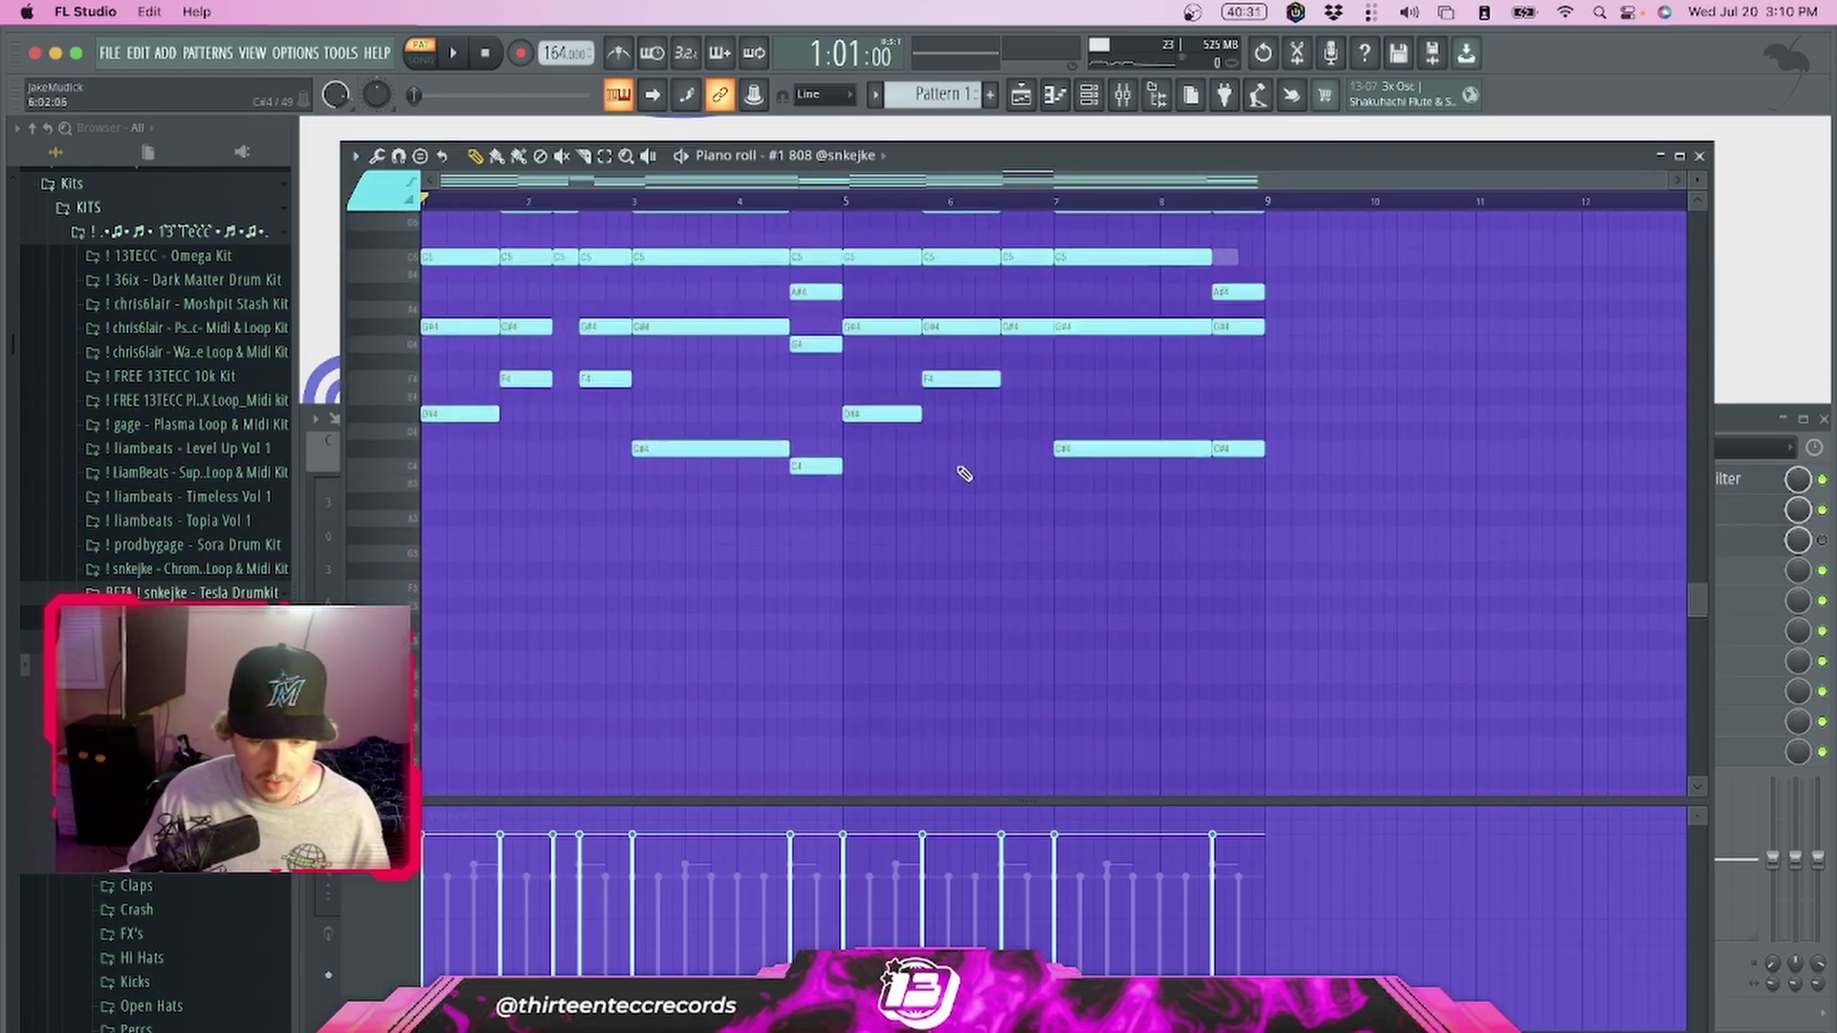
Try deleting the 808 part's upper chord notes in one go, and undo the cut
scroll(965, 474, "up", 4)
mouse_move(416, 250)
left_mouse_down()
mouse_move(1210, 502)
mouse_move(1311, 555)
mouse_move(1314, 539)
left_mouse_up()
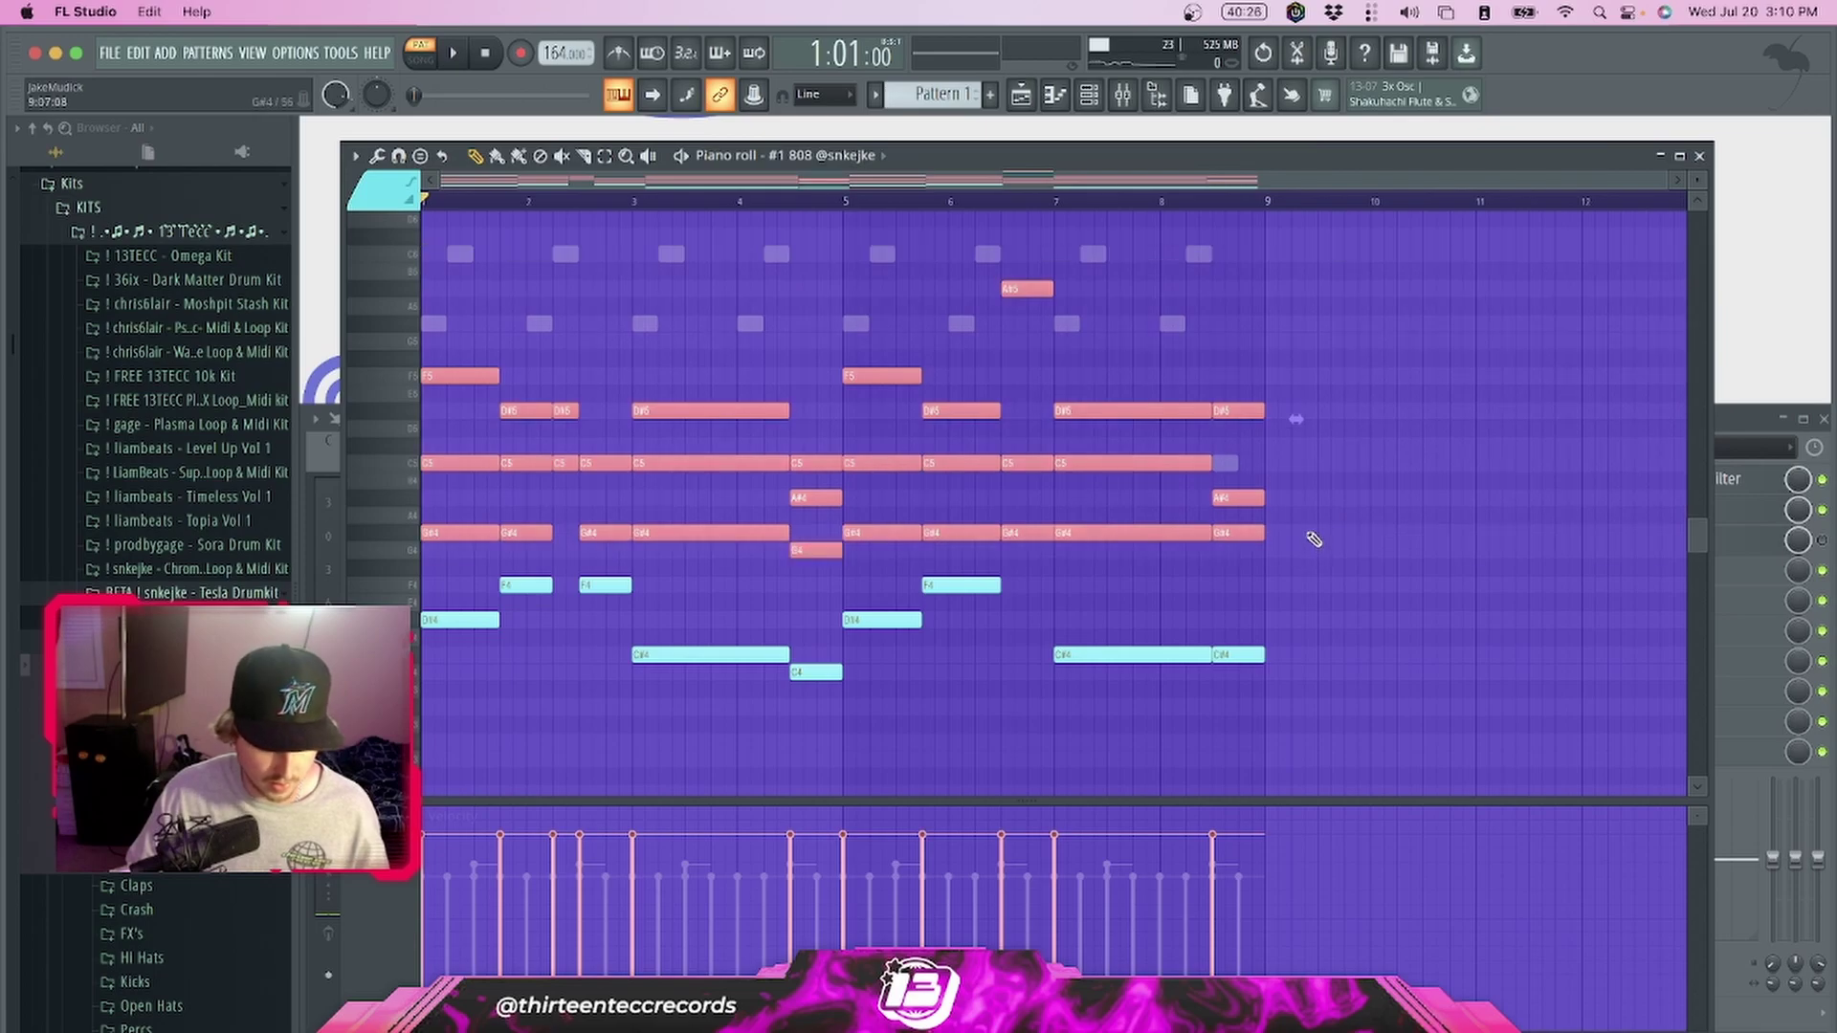
key("Delete")
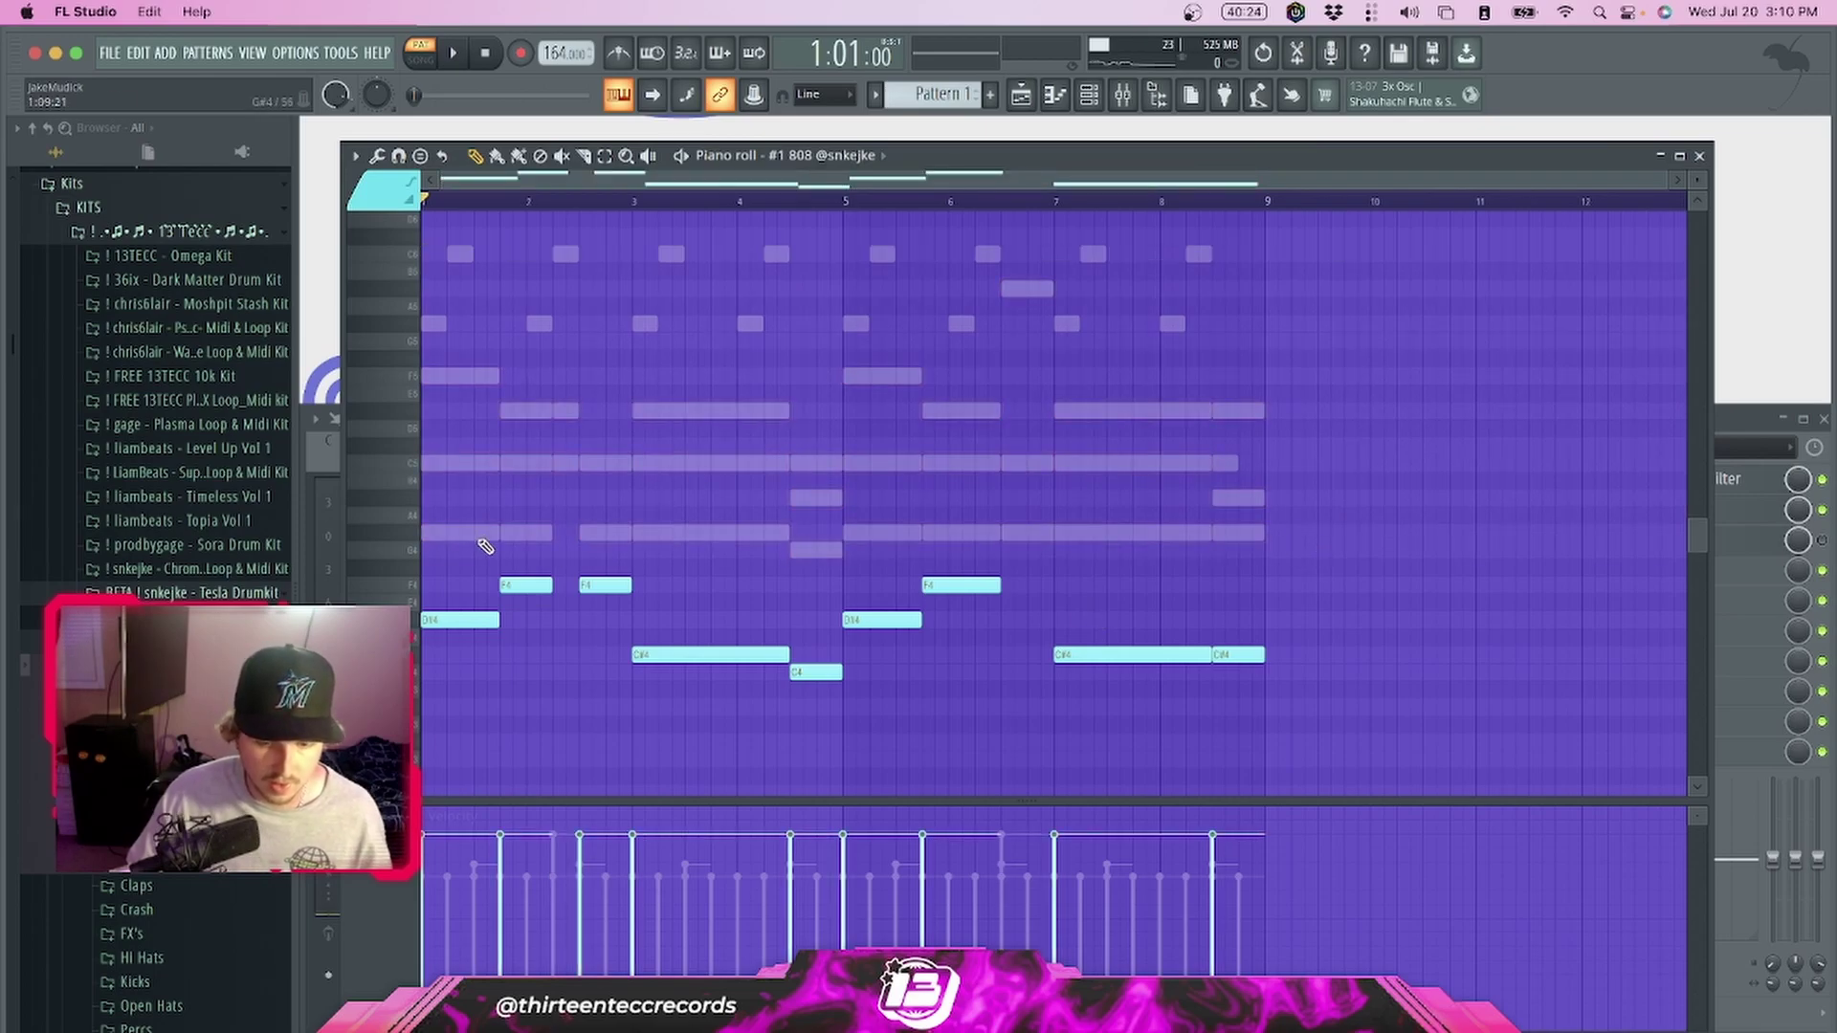
key("super+z")
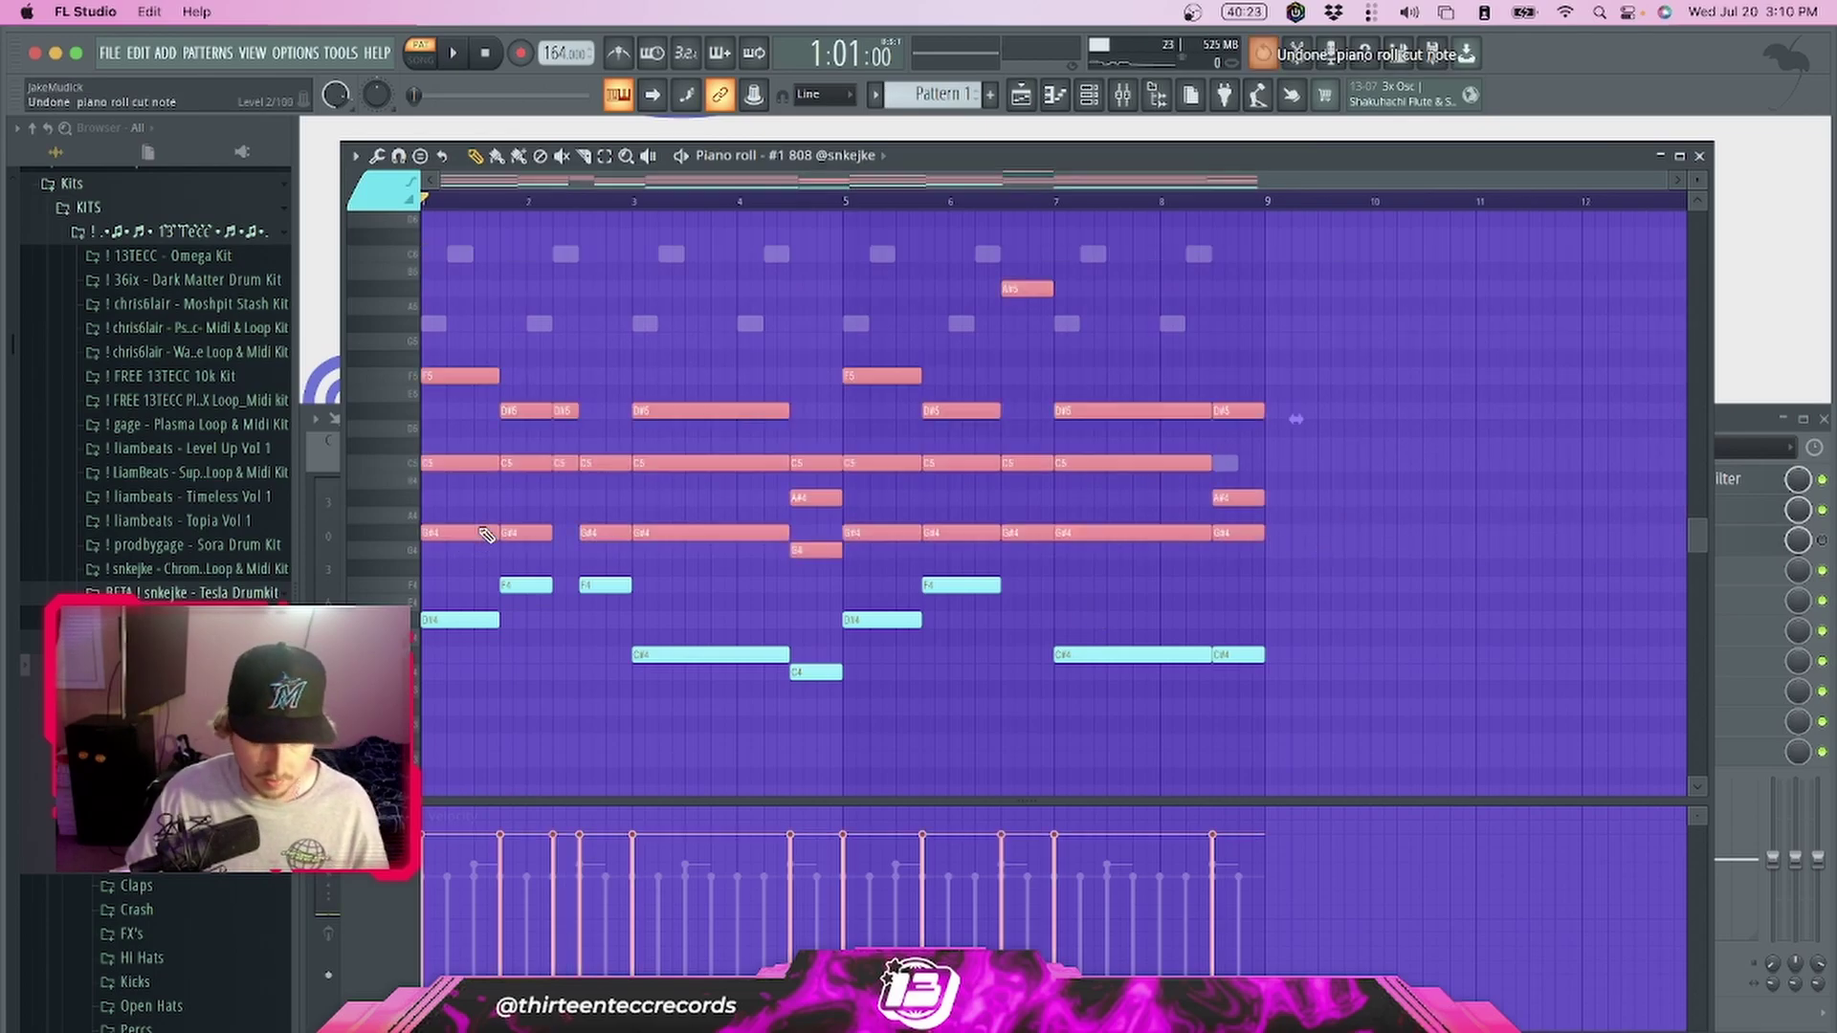
Delete the 808 part's upper chord notes in separate sections, keeping the low line plus G4 in bar 4 and G#4 in bar 6
left_click(1095, 549, "super")
left_click_drag(417, 306, 842, 532)
key("Delete")
left_click_drag(417, 480, 1489, 728)
left_click(1099, 447, "super")
left_click_drag(429, 479, 787, 633)
left_click_drag(788, 634, 1287, 703)
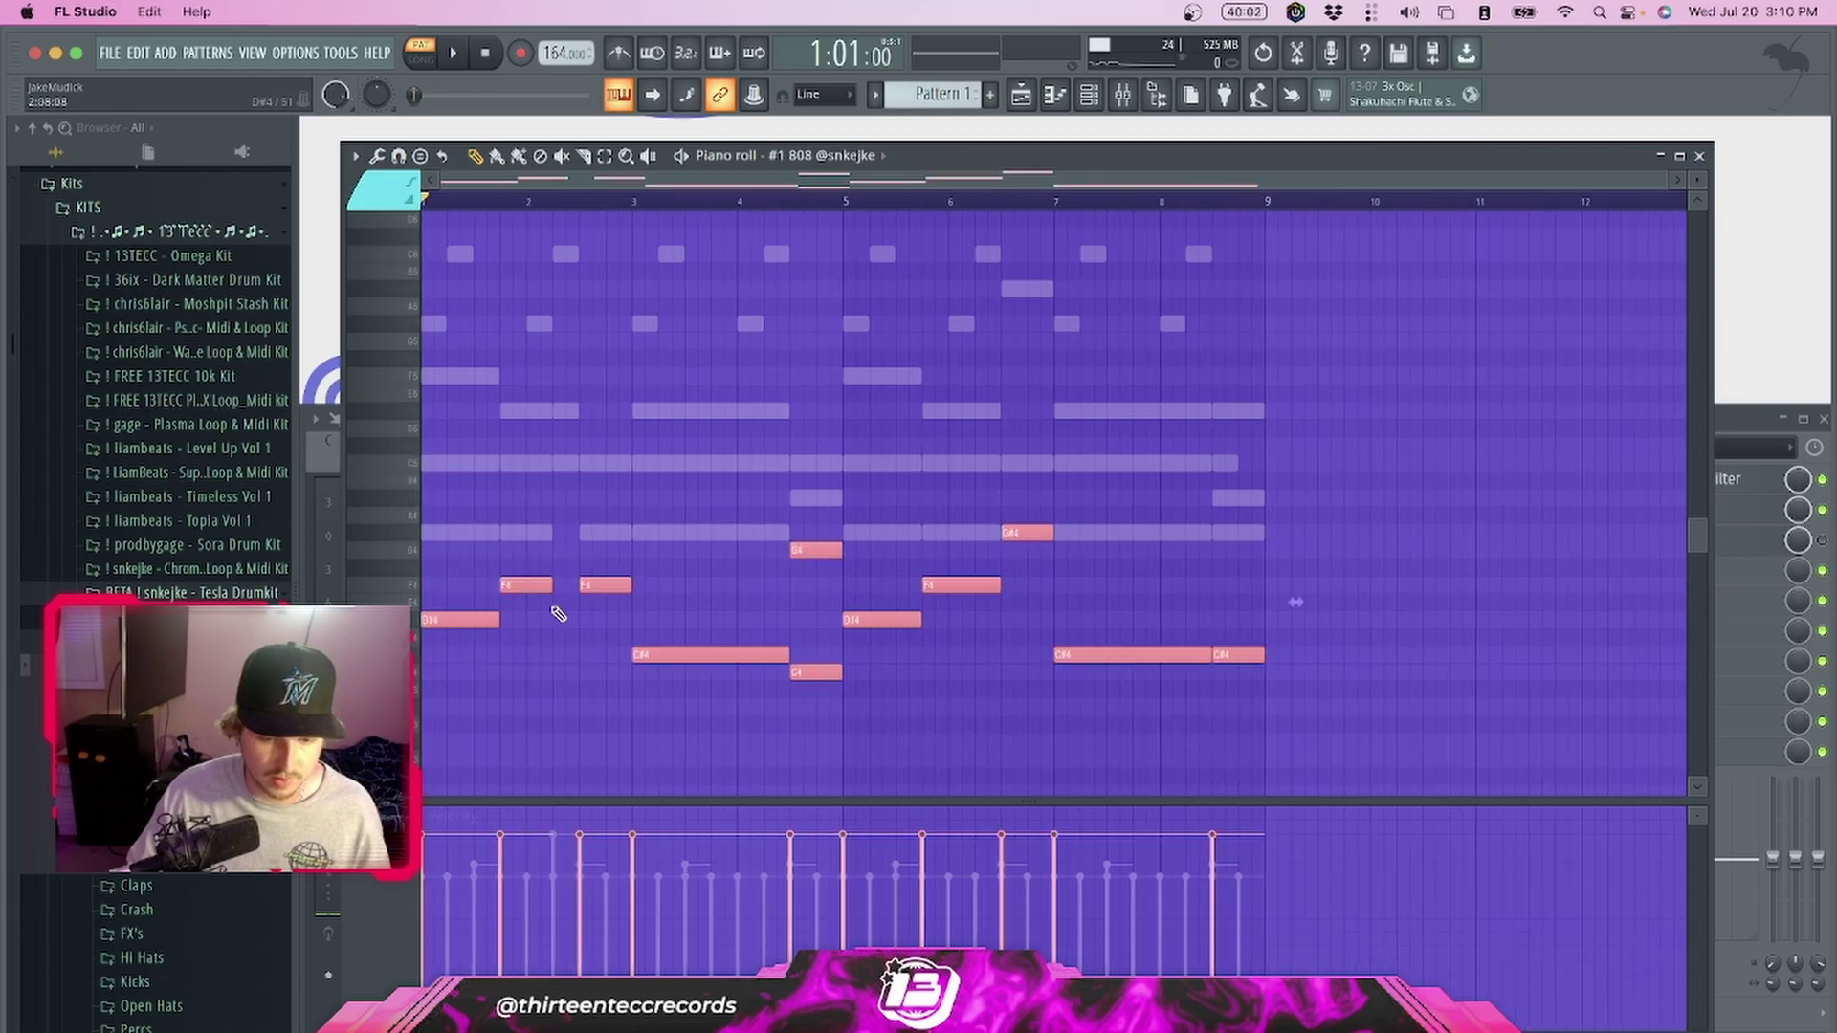
key("Delete")
Undo the latest 808 note edits, rework the G# notes from bar 5 on, and play the bass line one octave higher
key("super+z")
key("super+z")
key("super+z")
key("super+z")
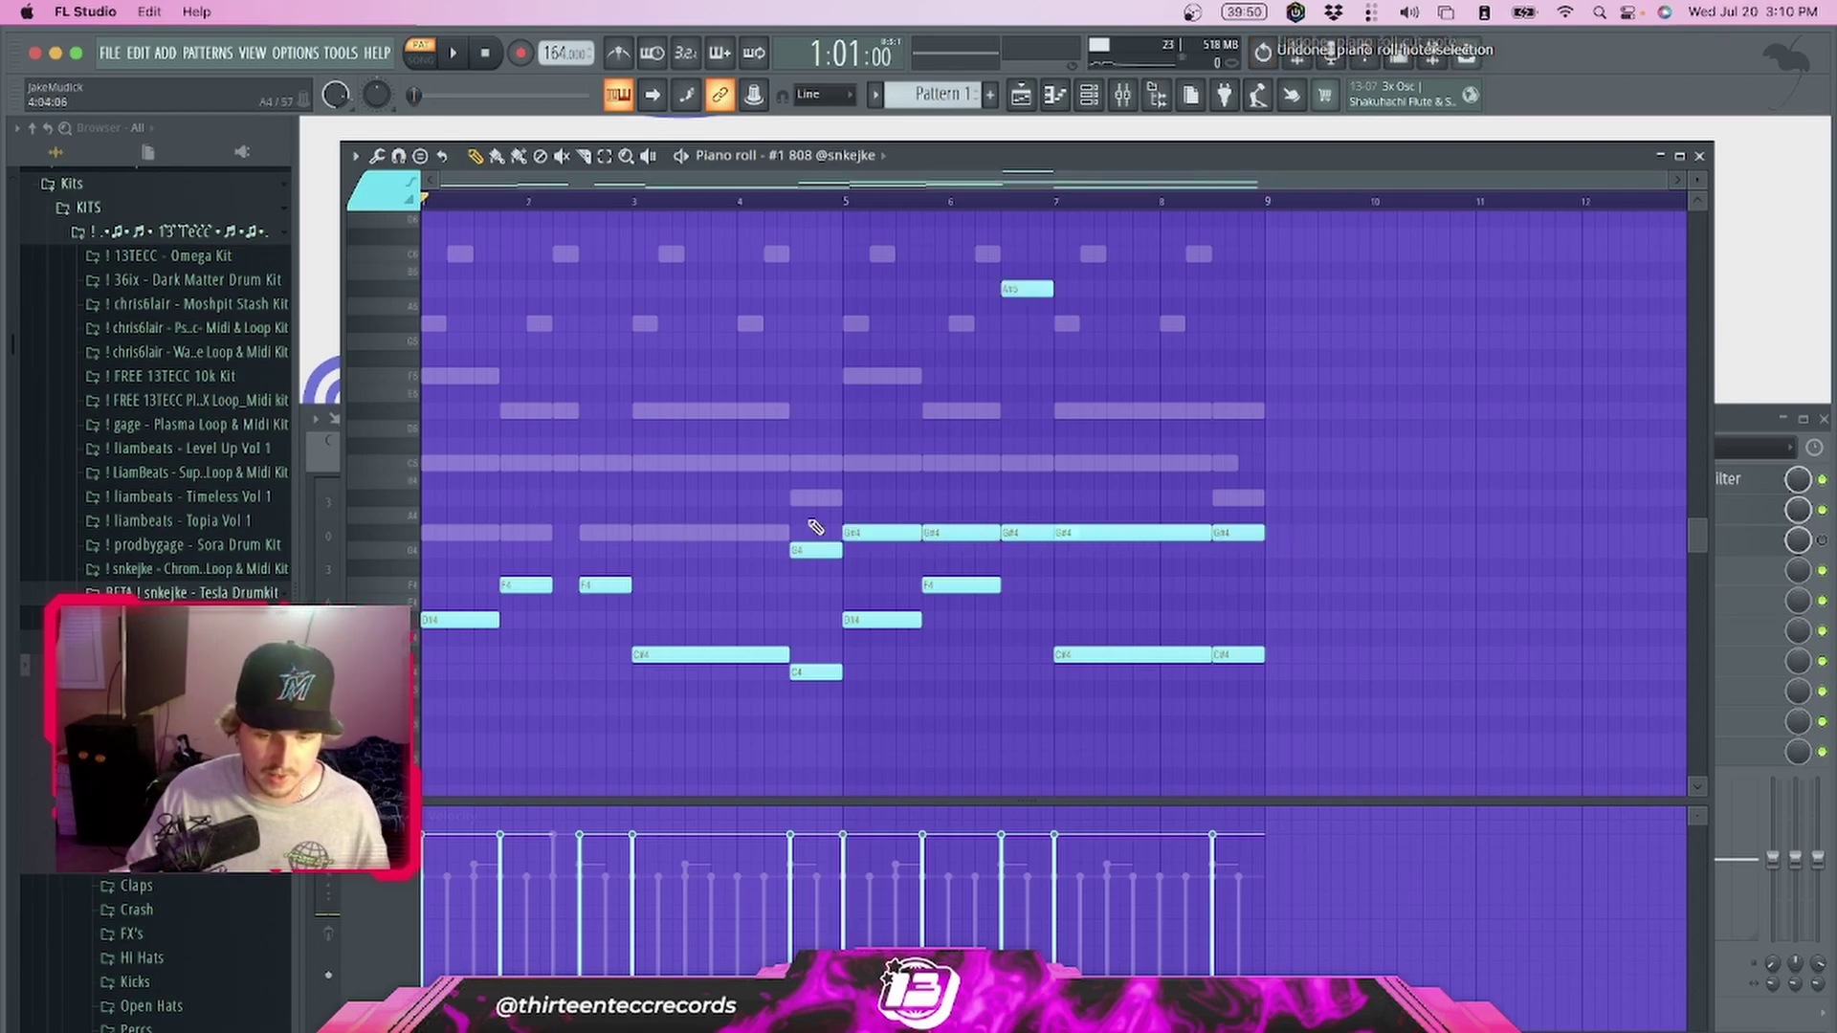
left_click_drag(909, 521, 957, 538)
left_click_drag(1008, 246, 1082, 368)
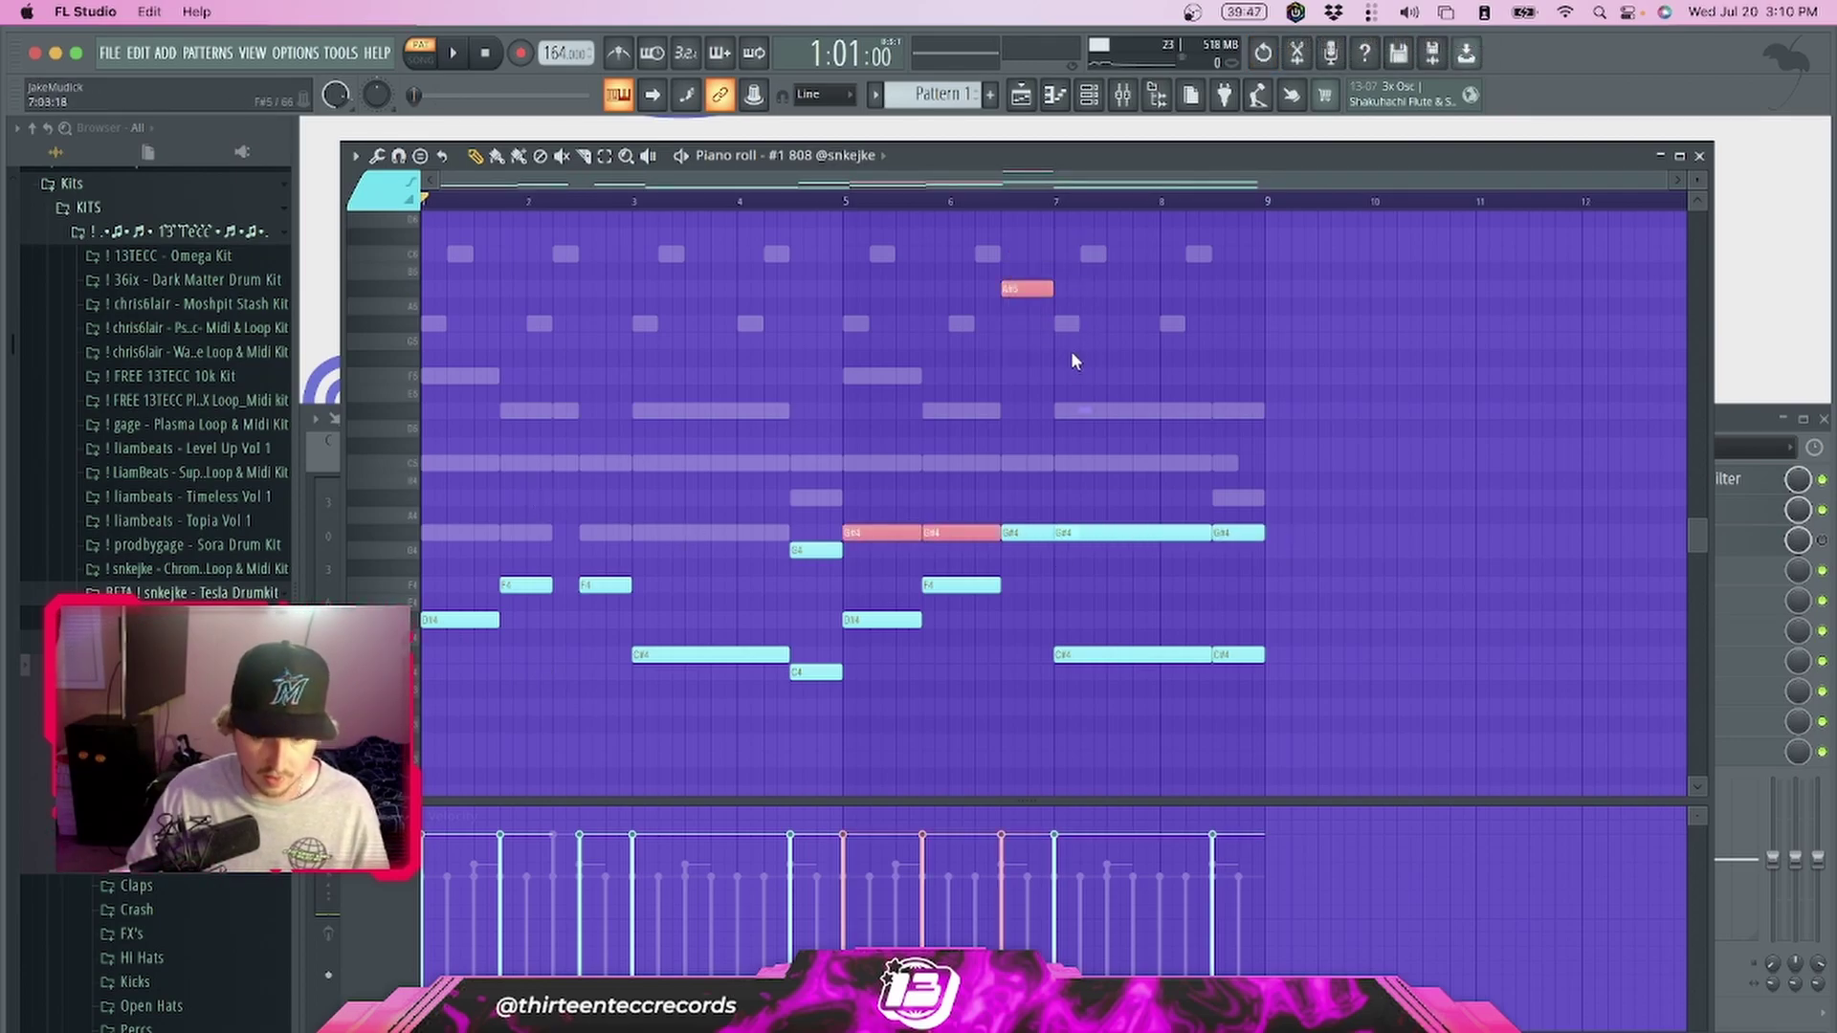
key("super+x")
key("super+z")
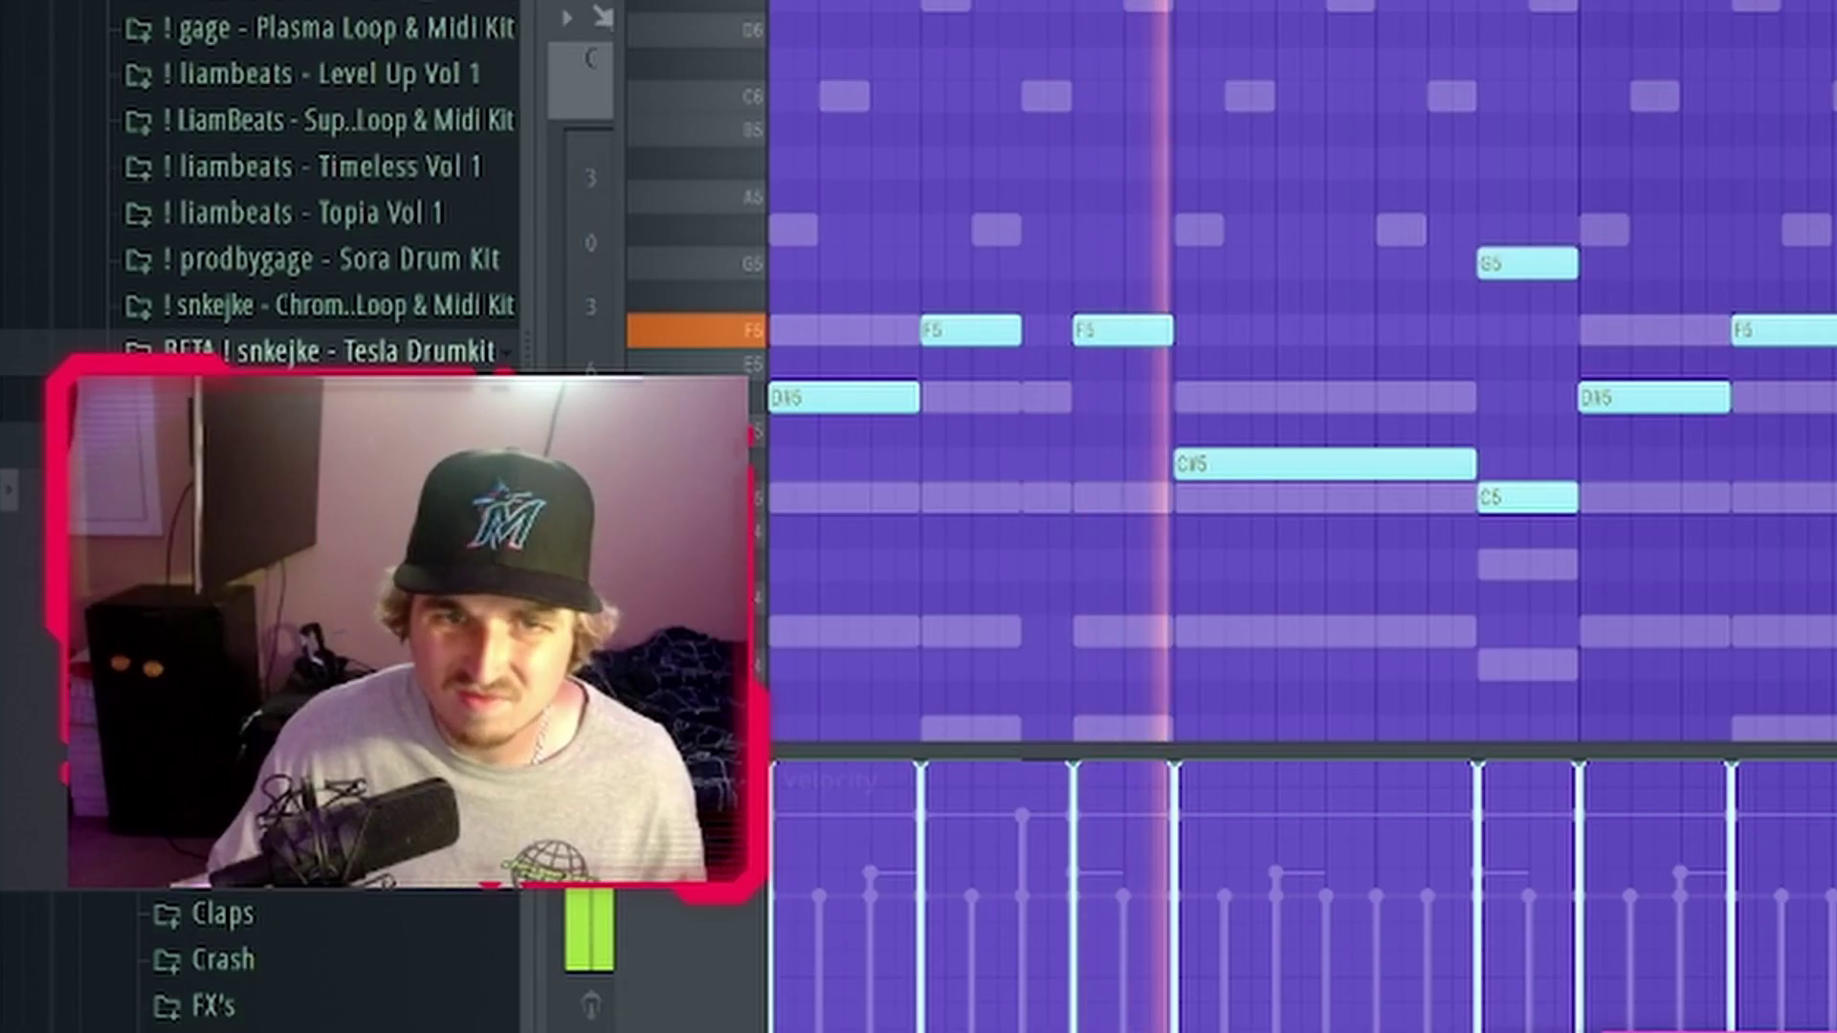
key("space")
Close the piano roll and channel rack, and solo the KEY - friend track in the mixer
key("F6")
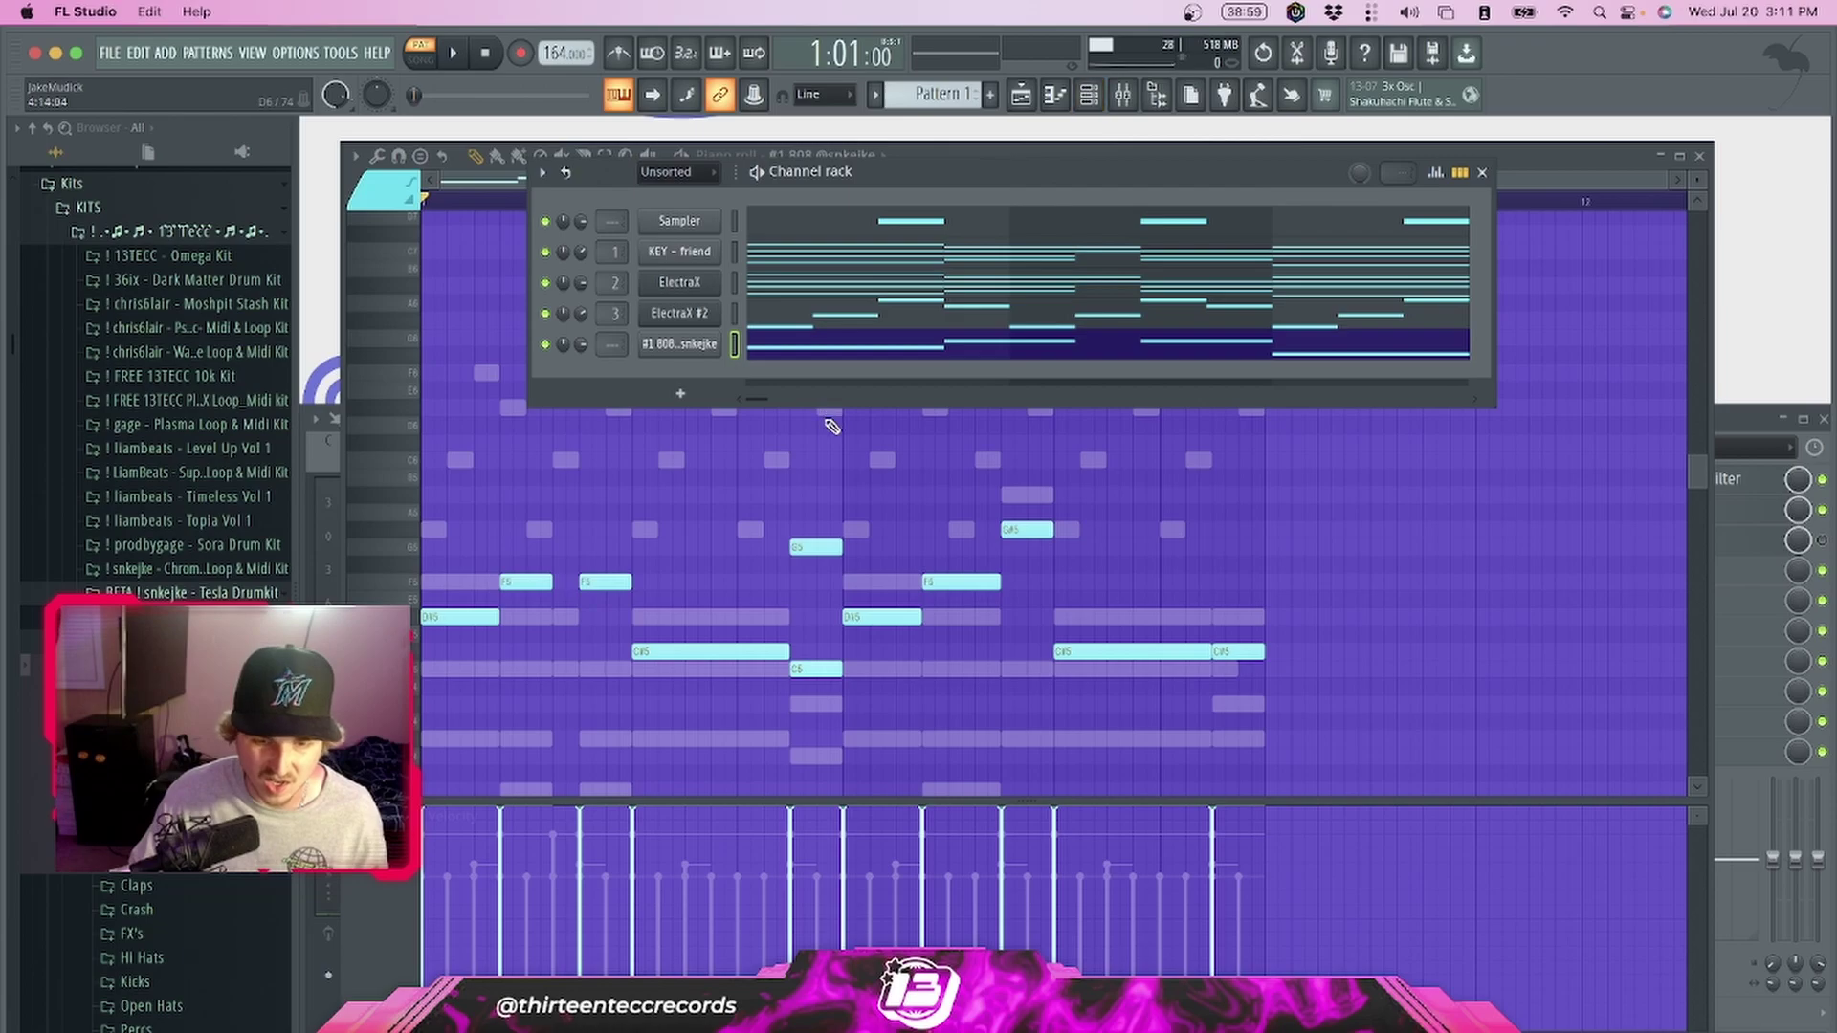
key("F6")
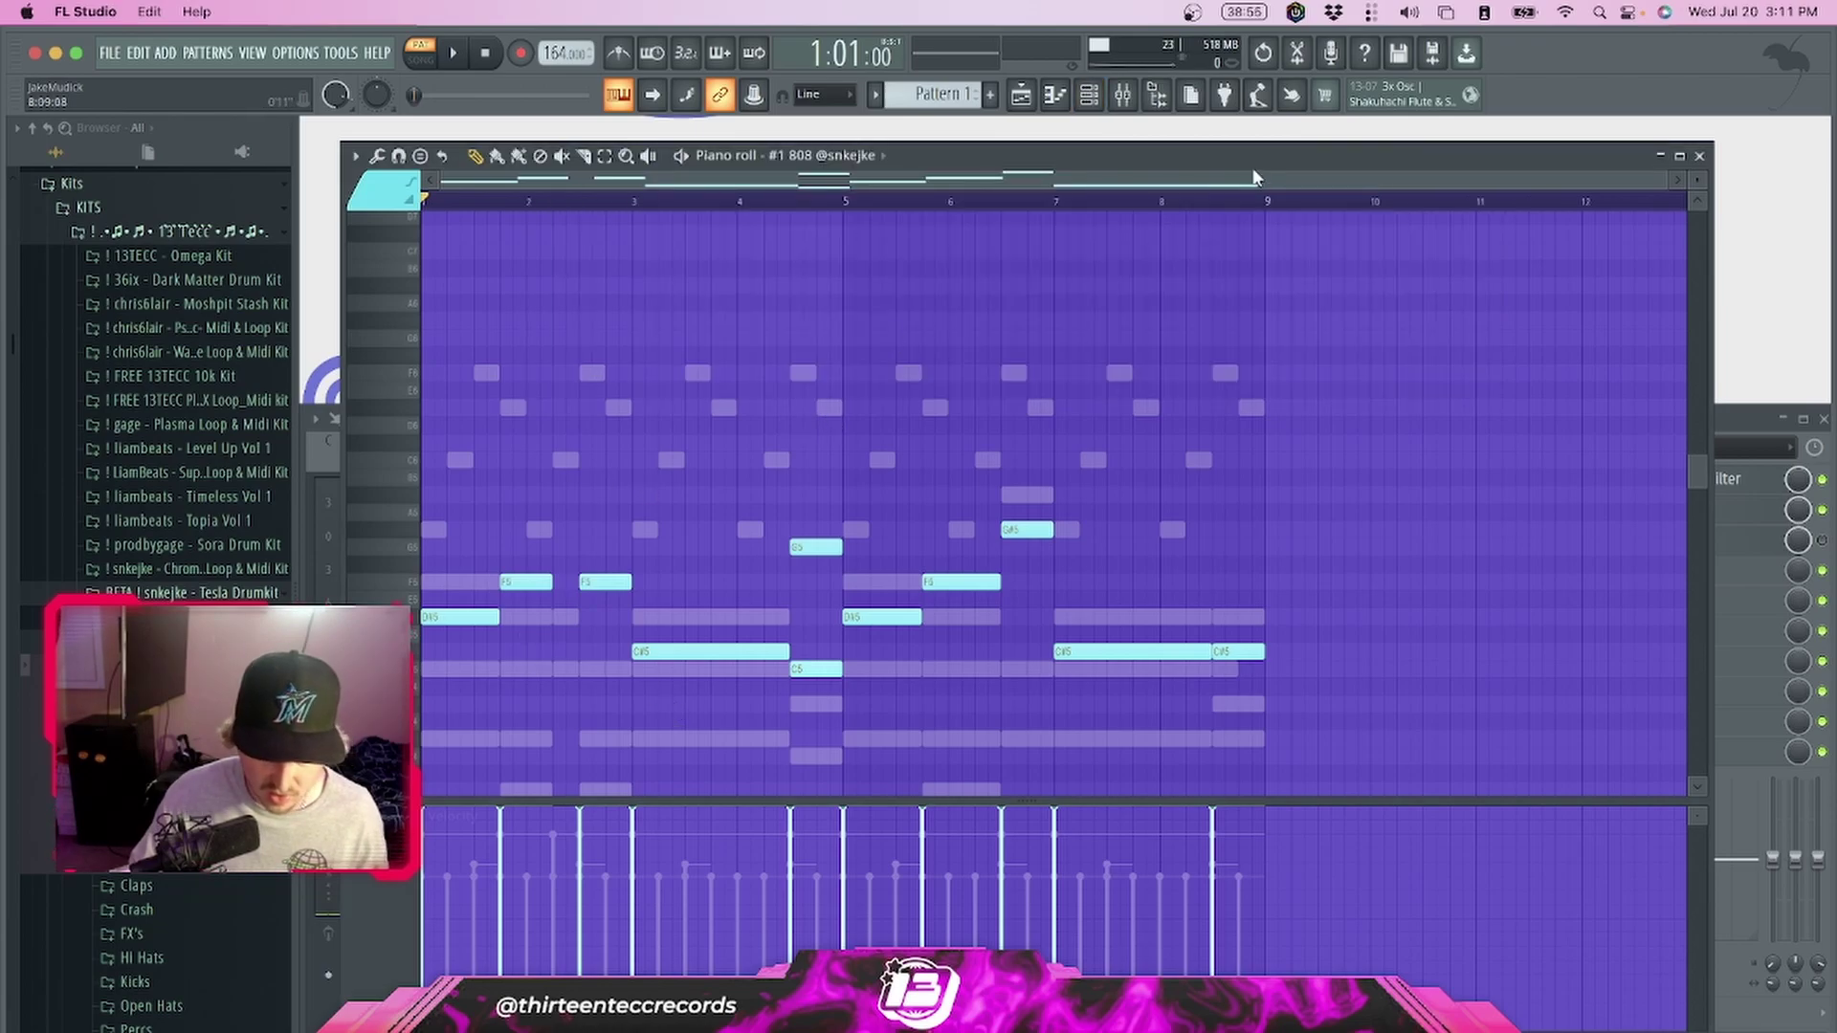
key("F7")
left_click(432, 450)
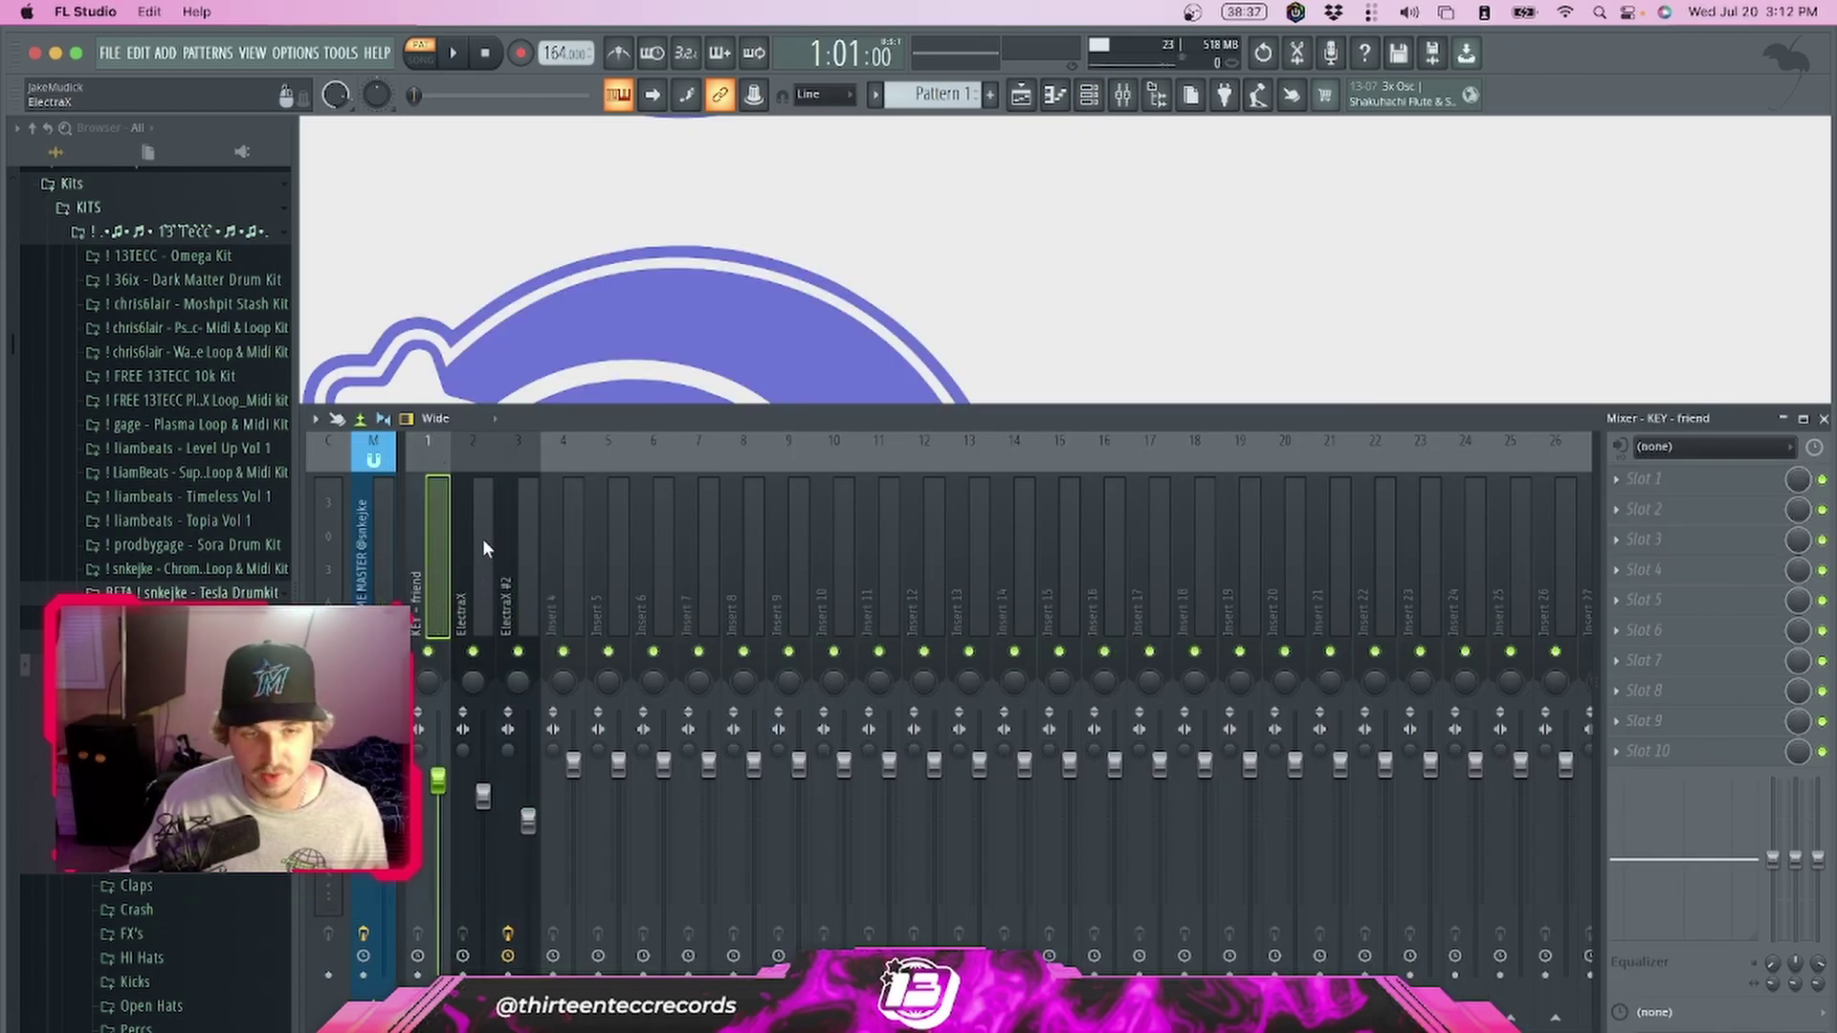
right_click(428, 652)
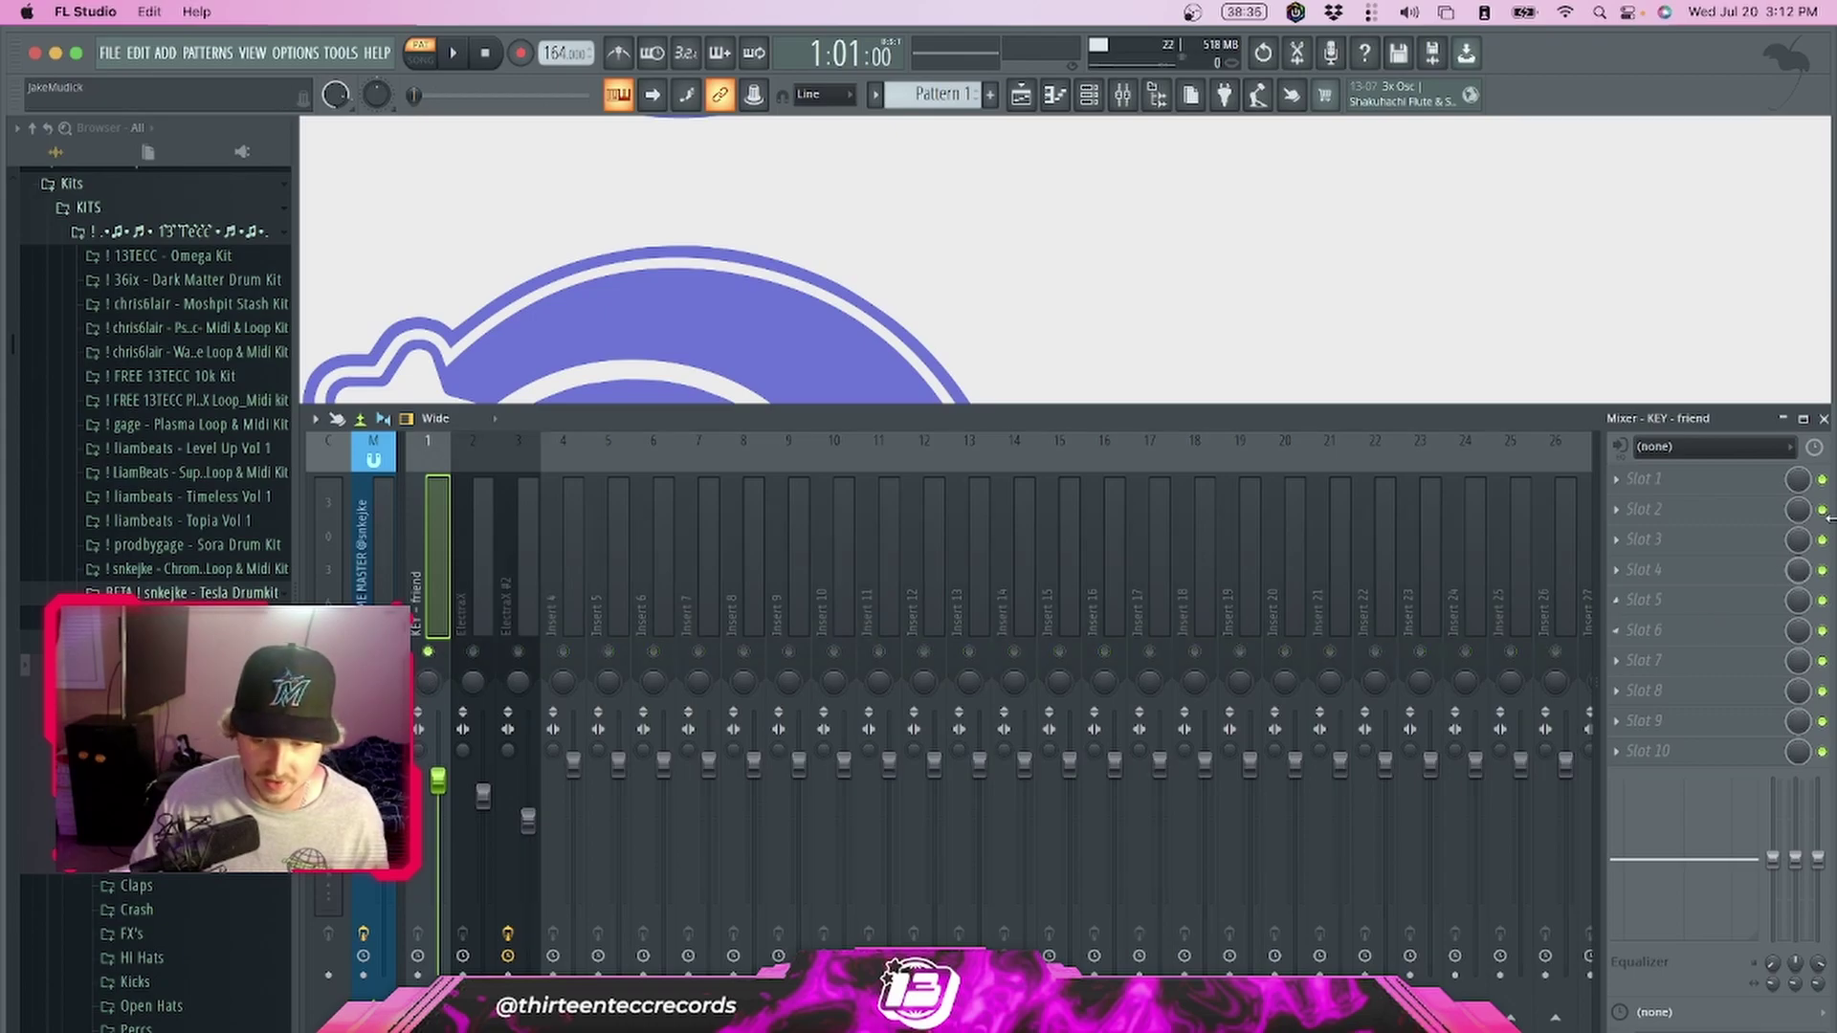
Bring up the channel rack above the mixer and play Pattern 1
left_click(1638, 478)
left_click(1100, 298)
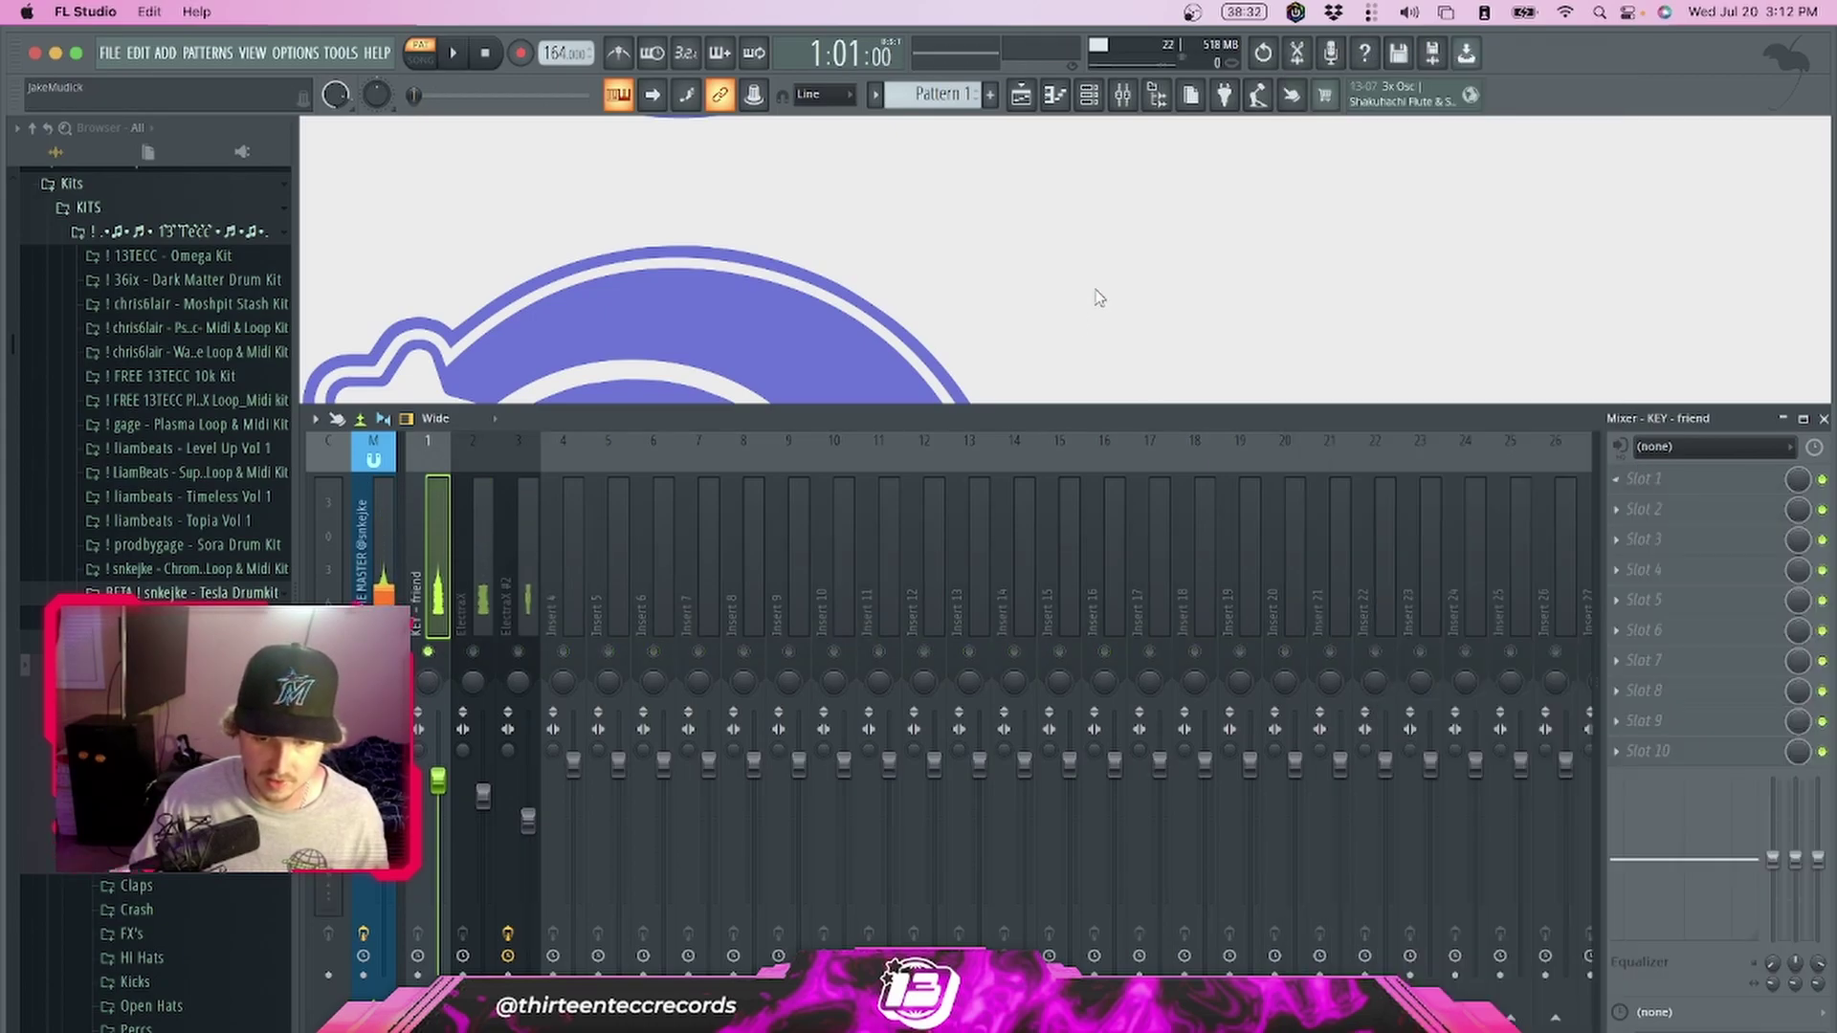
key("F6")
left_click(1535, 417)
key("space")
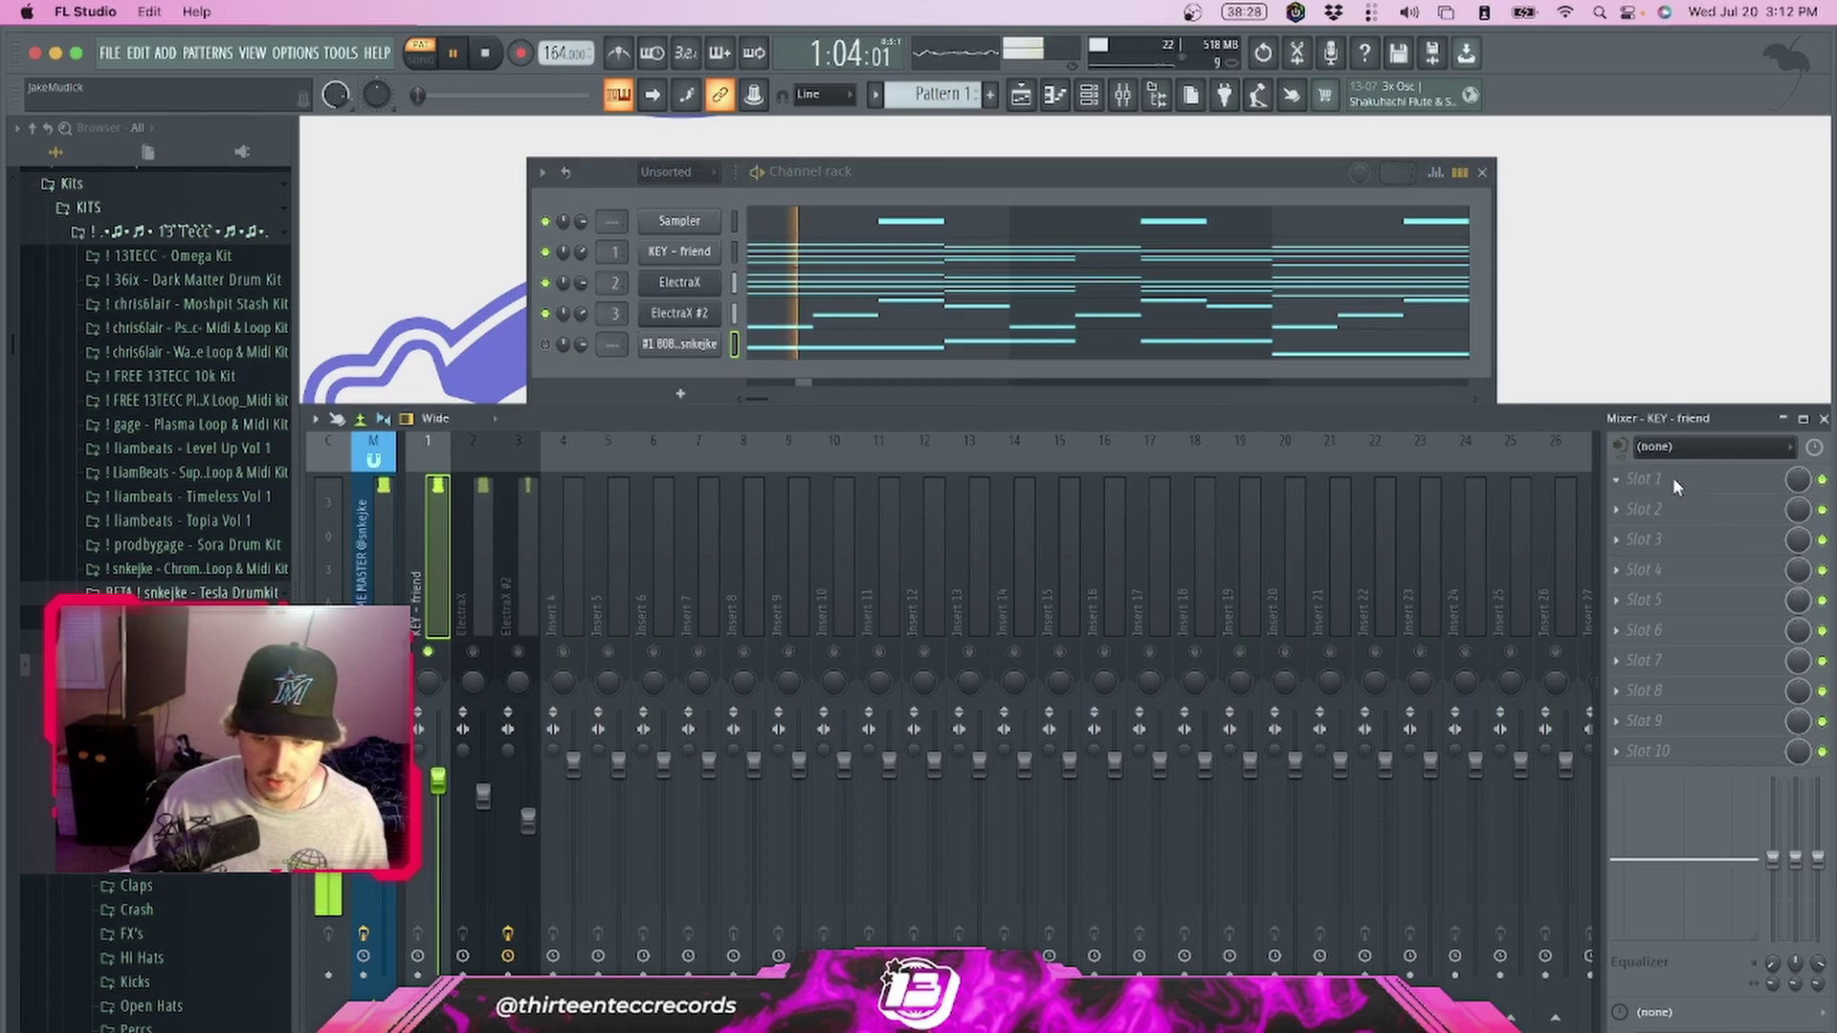
Add Fruity Parametric EQ 2 to the KEY - friend track's first slot, roll off the lows below about 100 Hz and lower band 2
left_click(1673, 479)
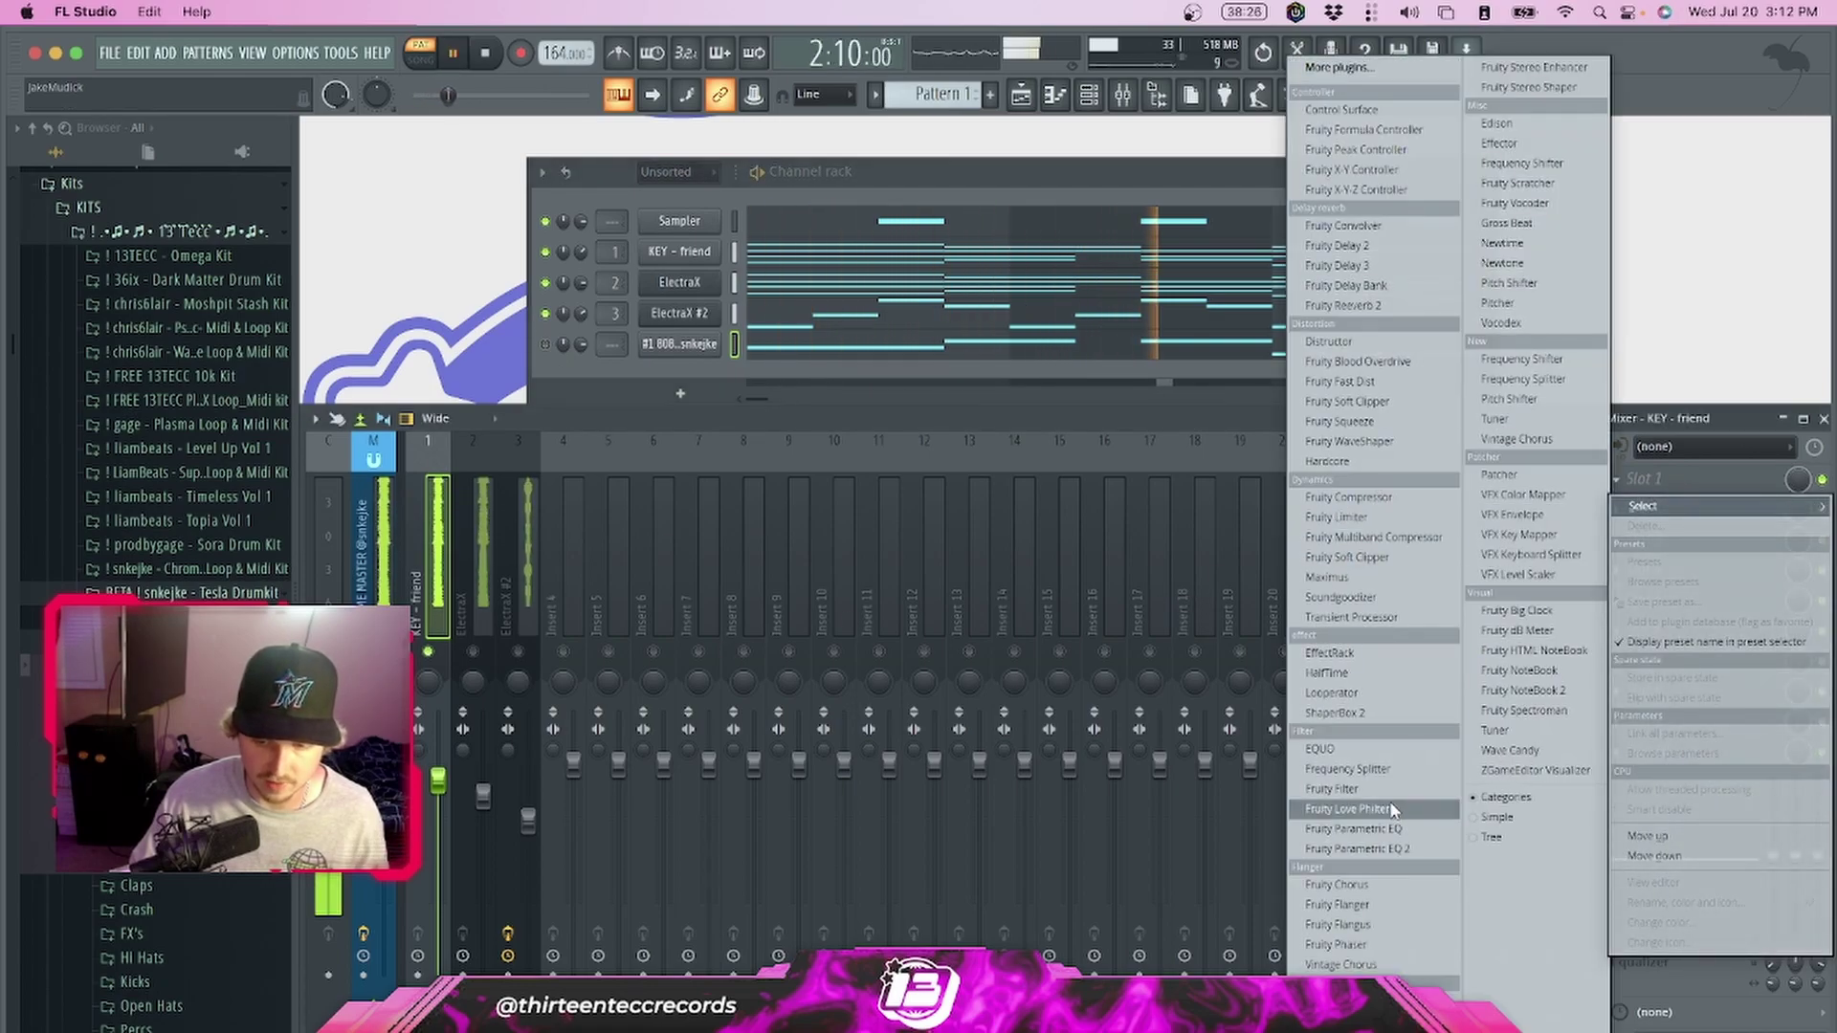
left_click(1357, 849)
left_click_drag(505, 457, 550, 578)
left_click_drag(563, 455, 509, 497)
left_click_drag(557, 577, 569, 560)
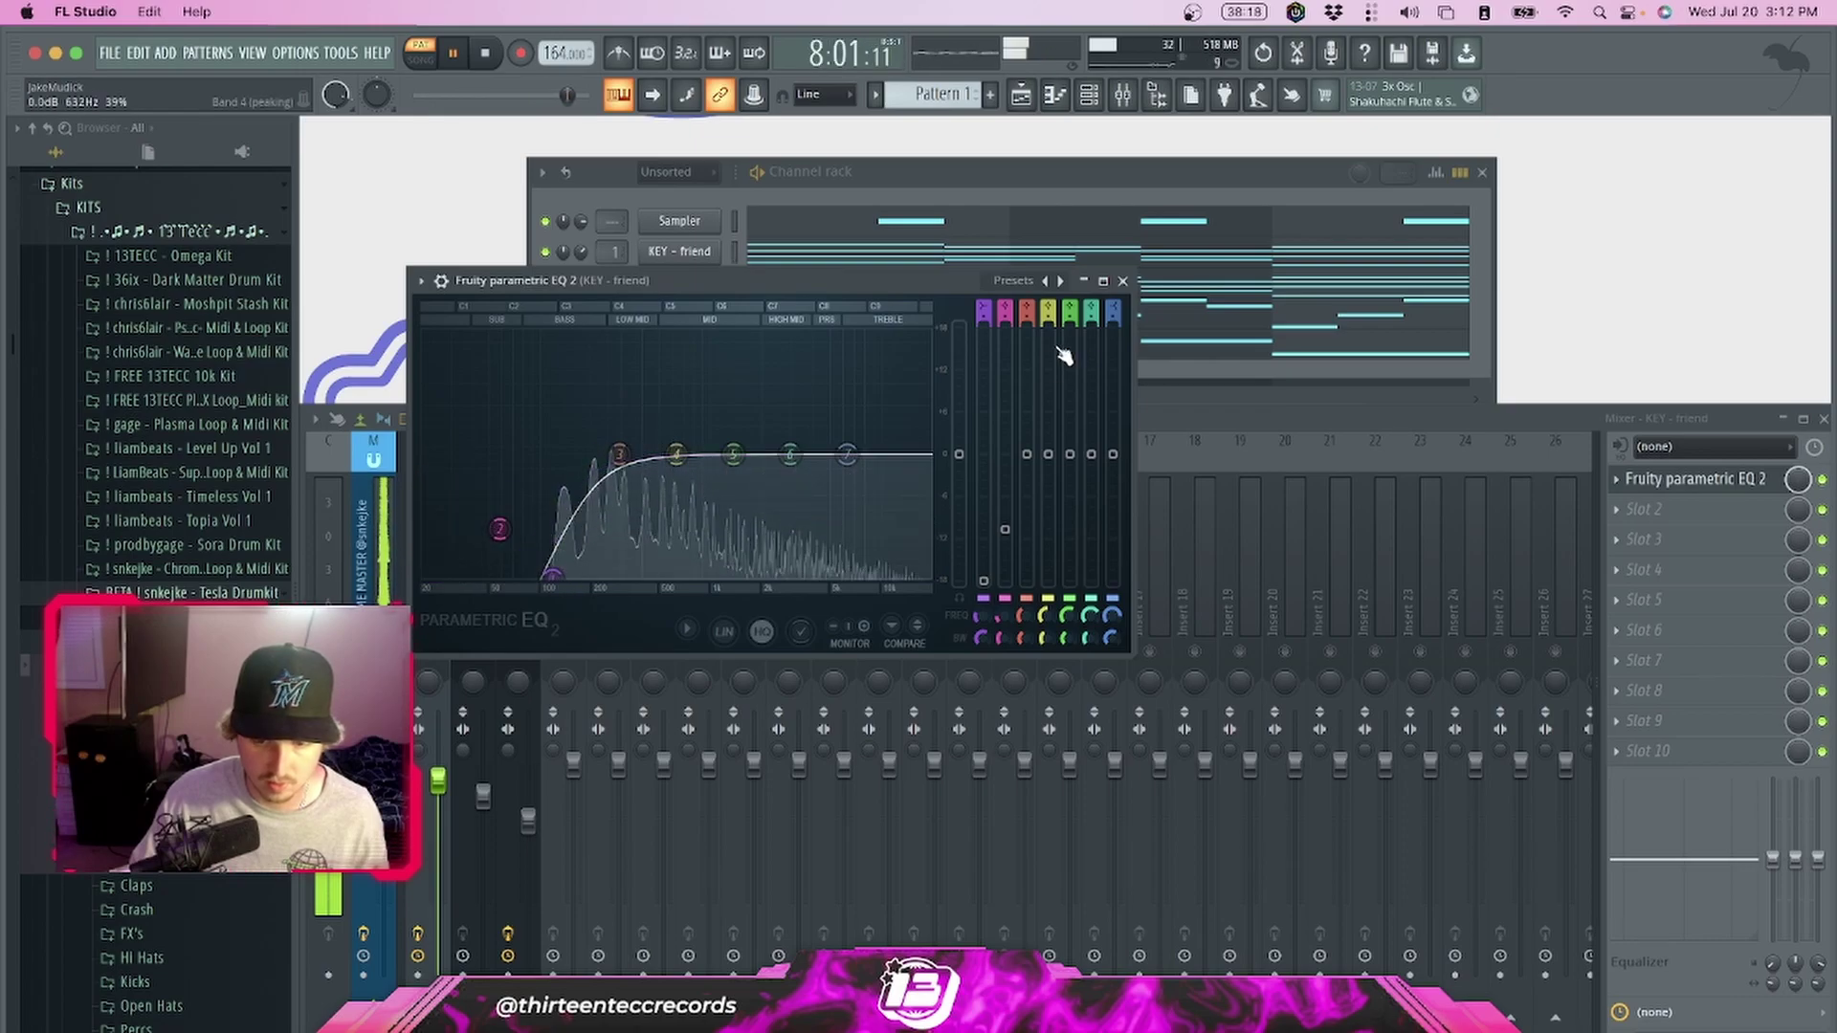
left_click(1123, 281)
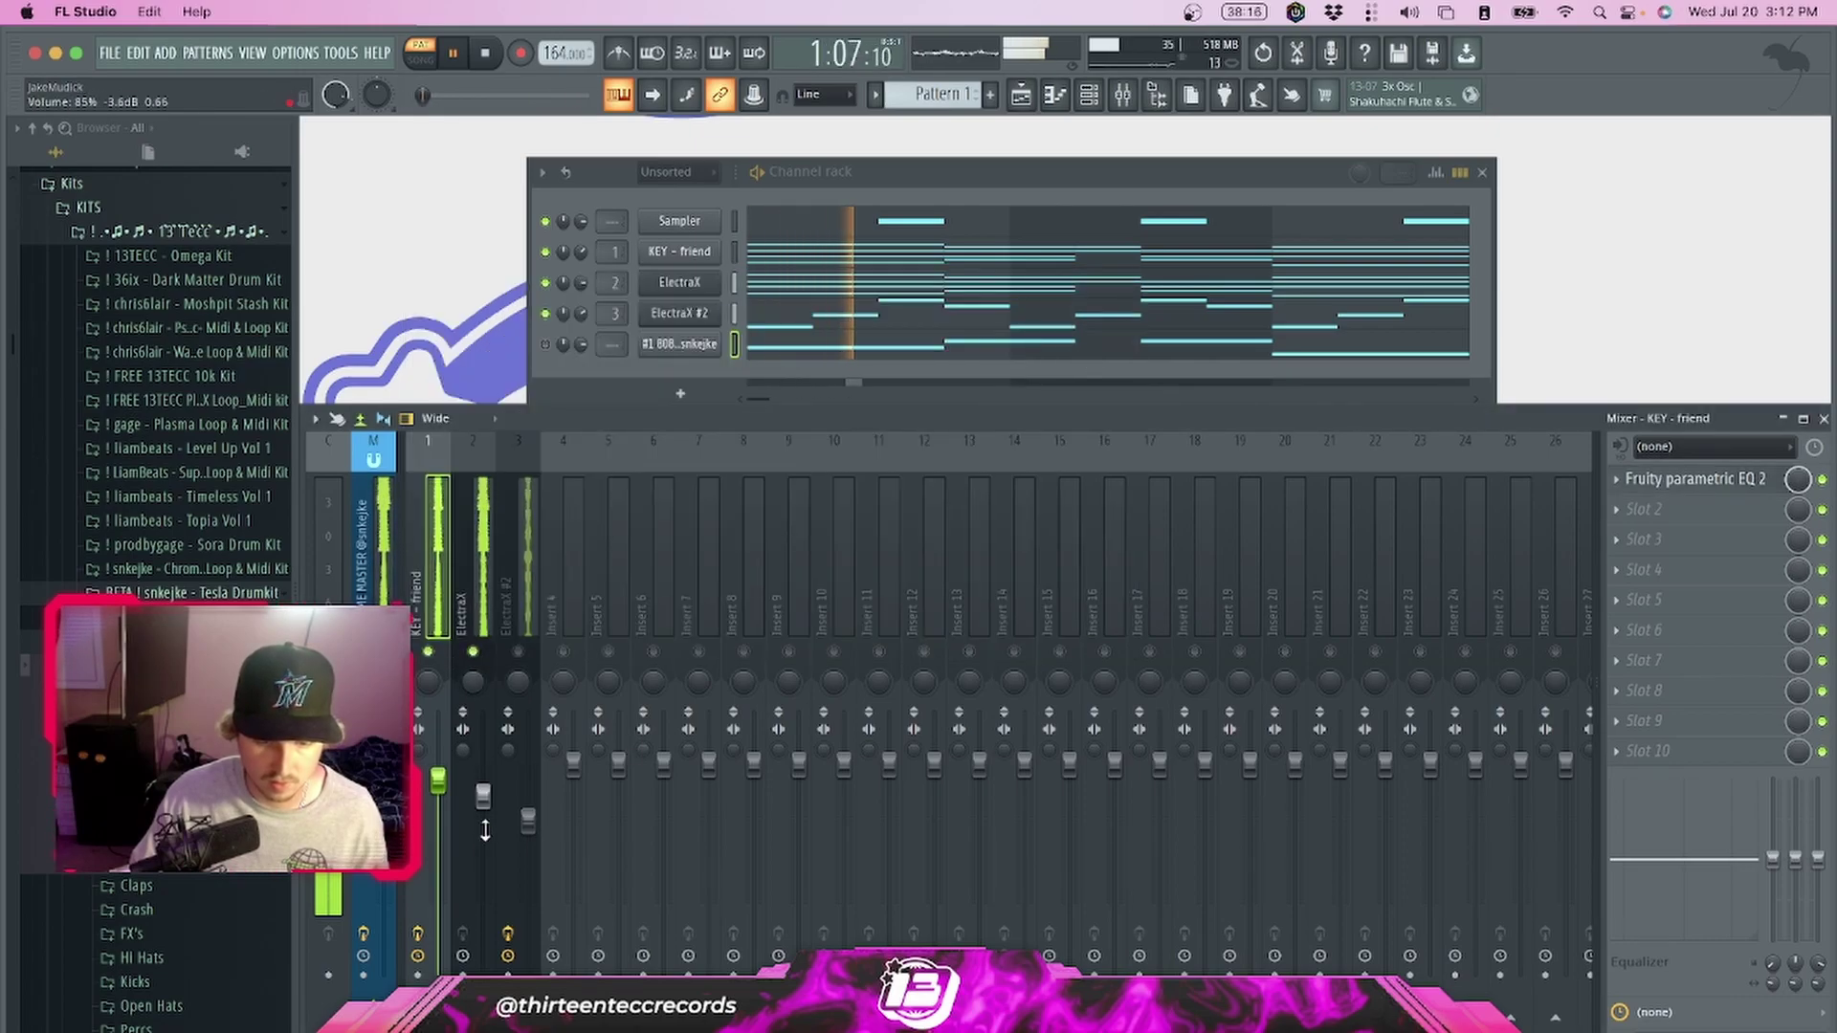
Add Fruity Parametric EQ 2 to the ElectraX track's first effect slot and cut its low end with bands 1 and 2
left_click(472, 488)
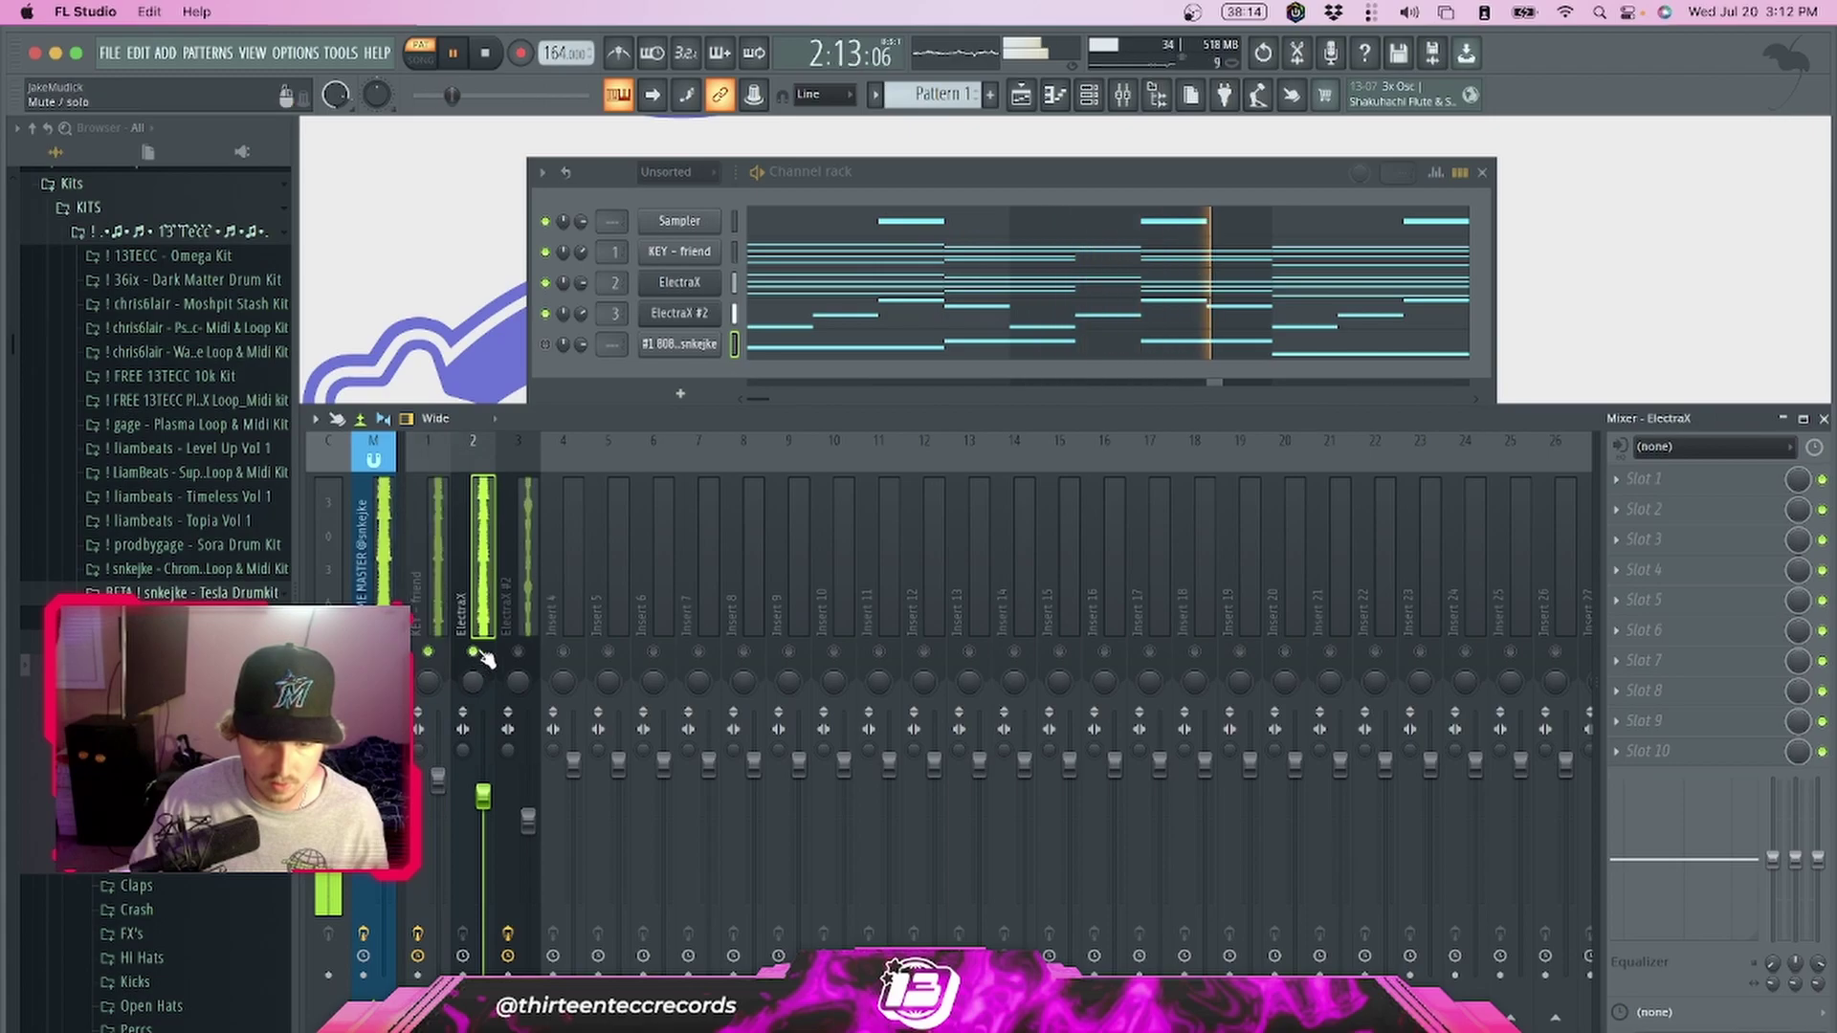
left_click(1681, 486)
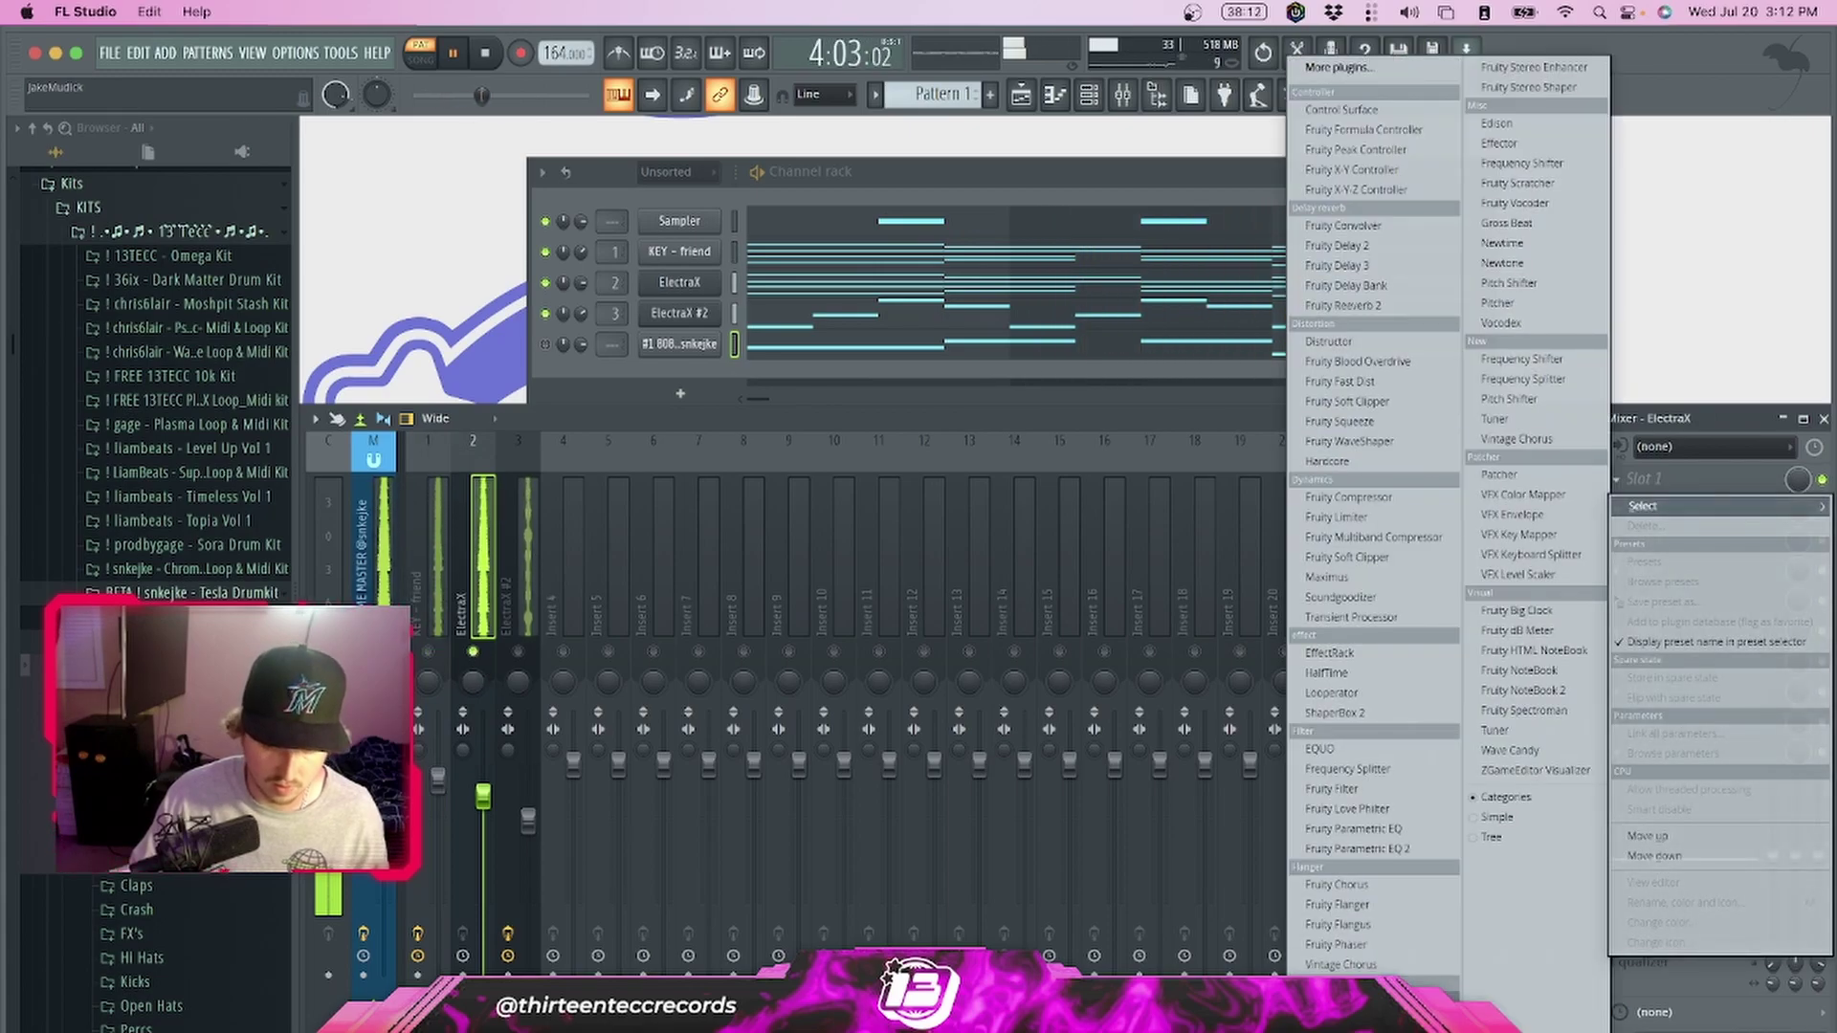
left_click(1387, 849)
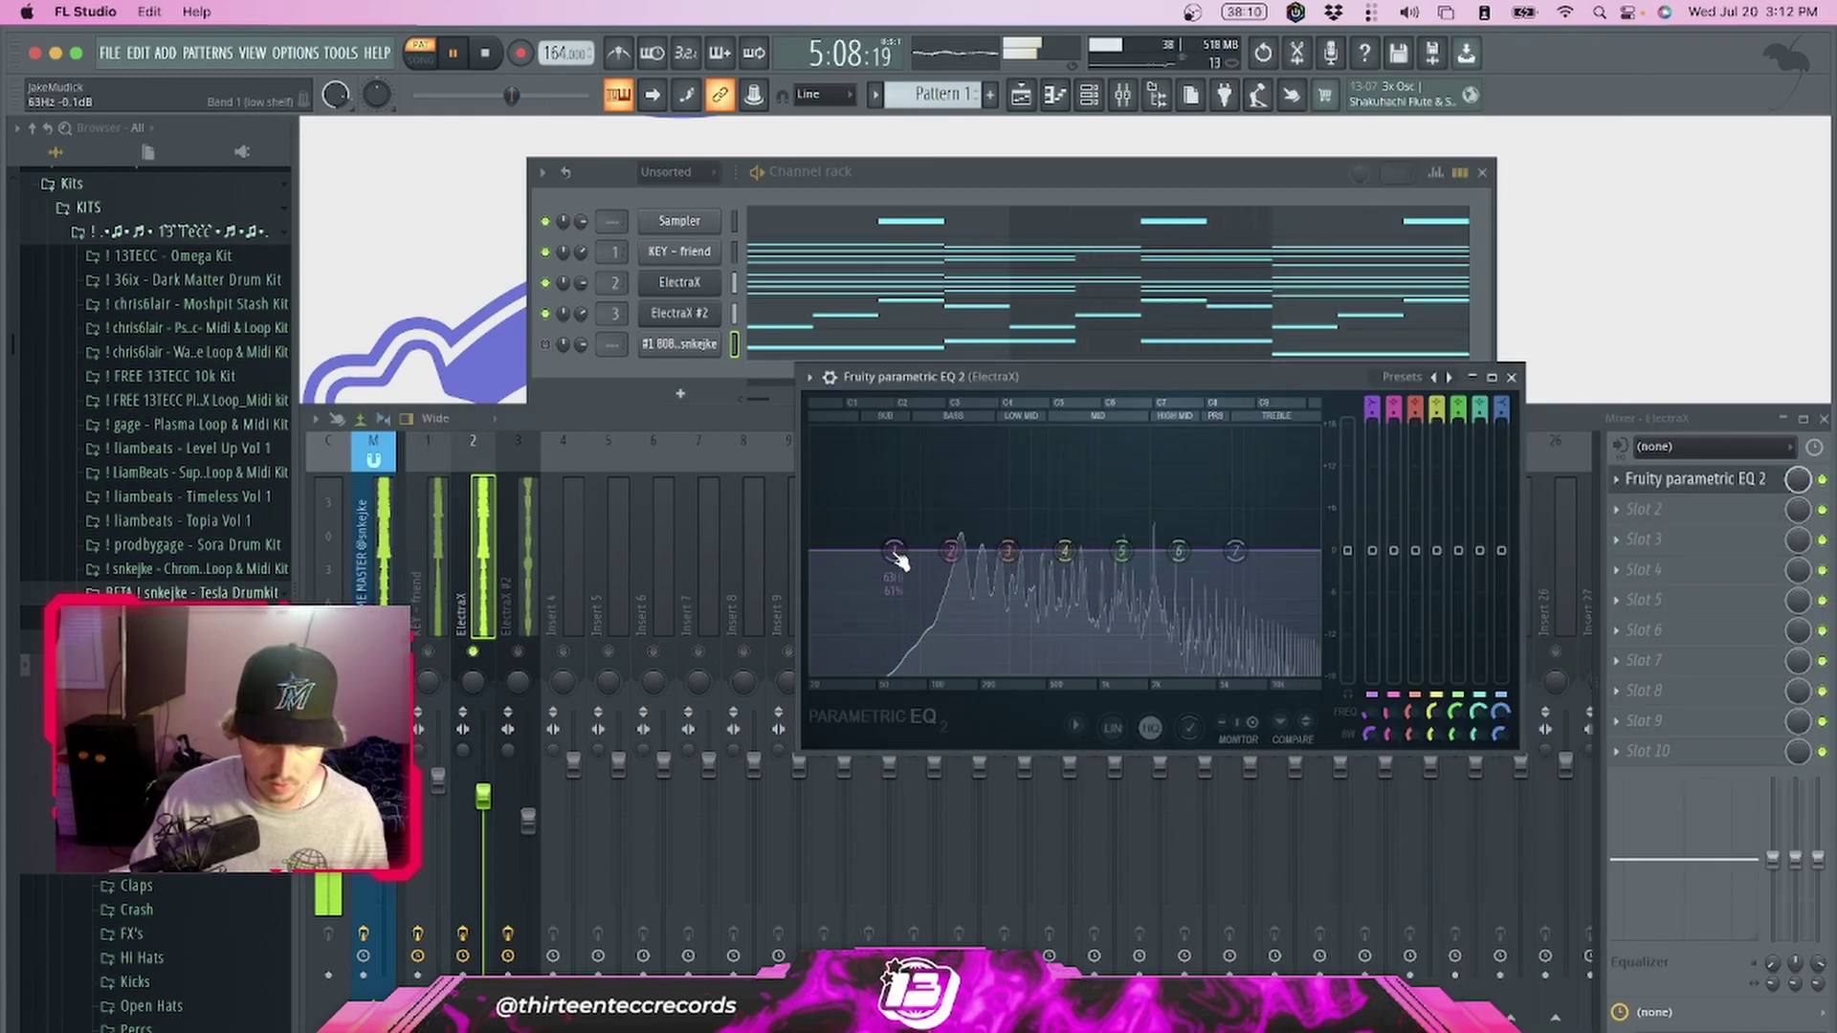
left_click_drag(951, 551, 892, 607)
left_click_drag(936, 674, 944, 674)
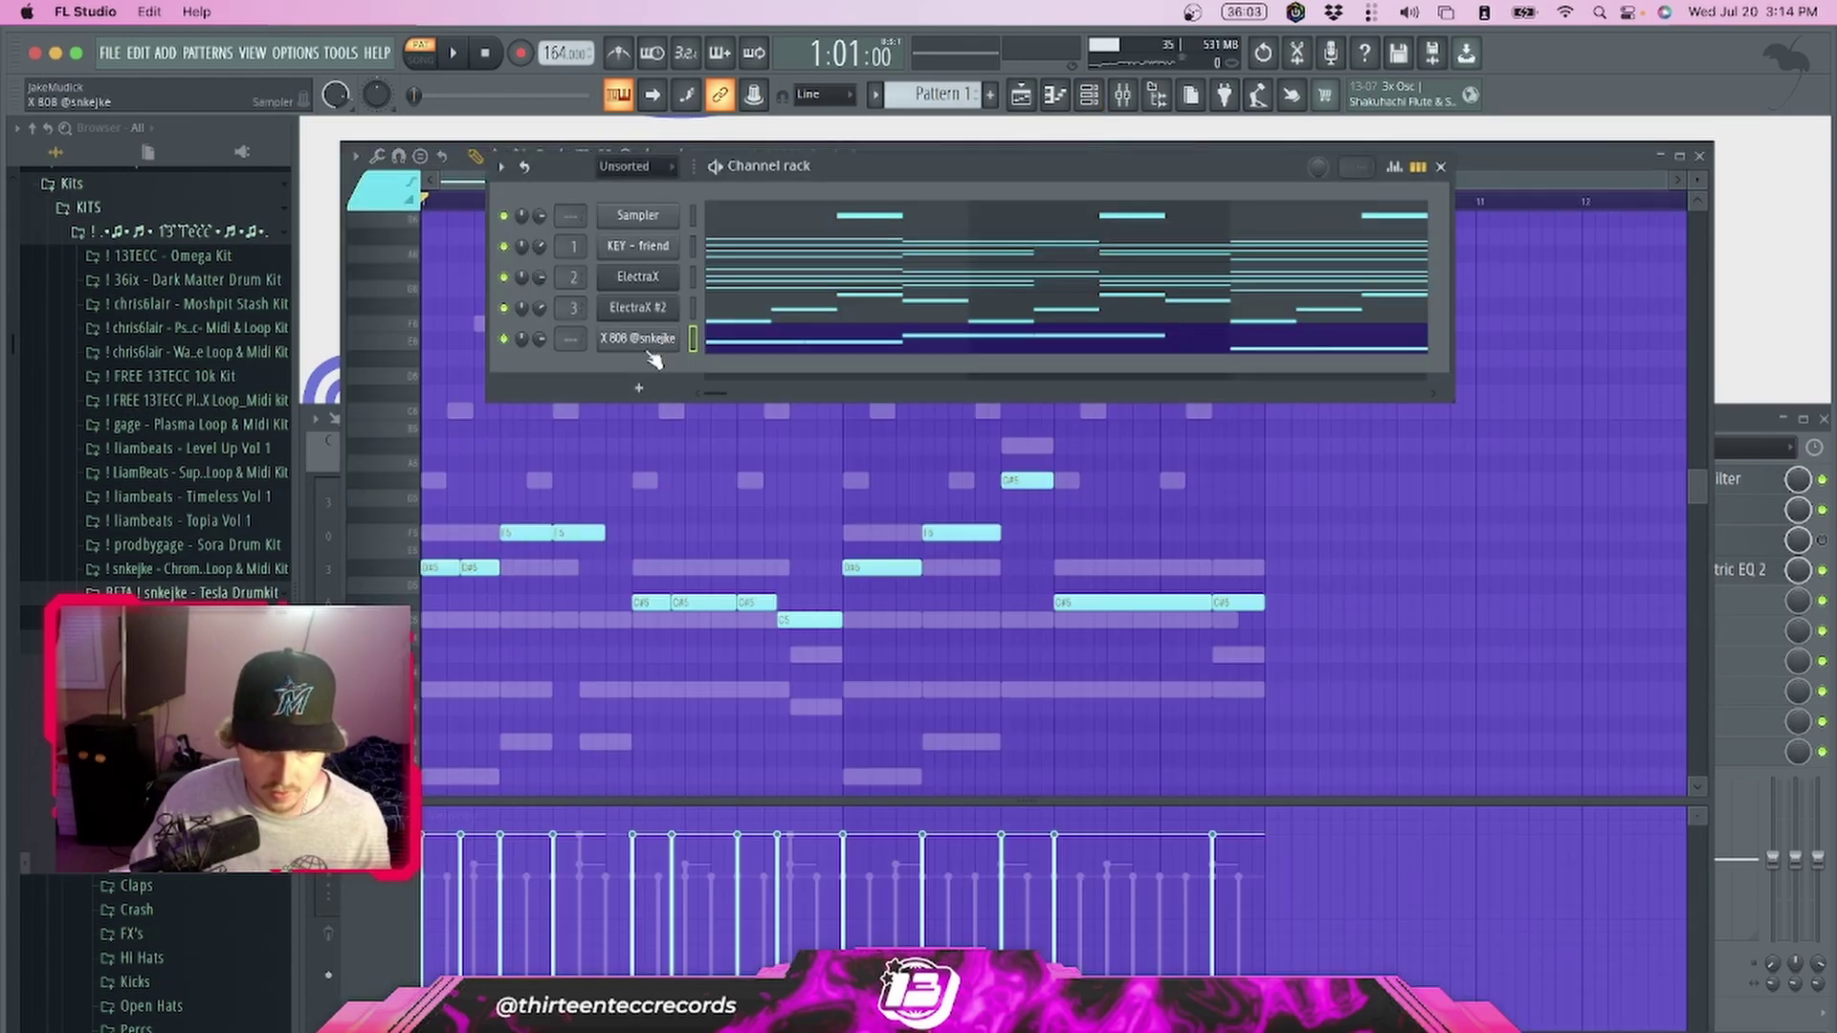
Shape the X 808 sampler's volume envelope with full hold, no attack or decay and reduced sustain, and show its miscellaneous settings
left_click(643, 343)
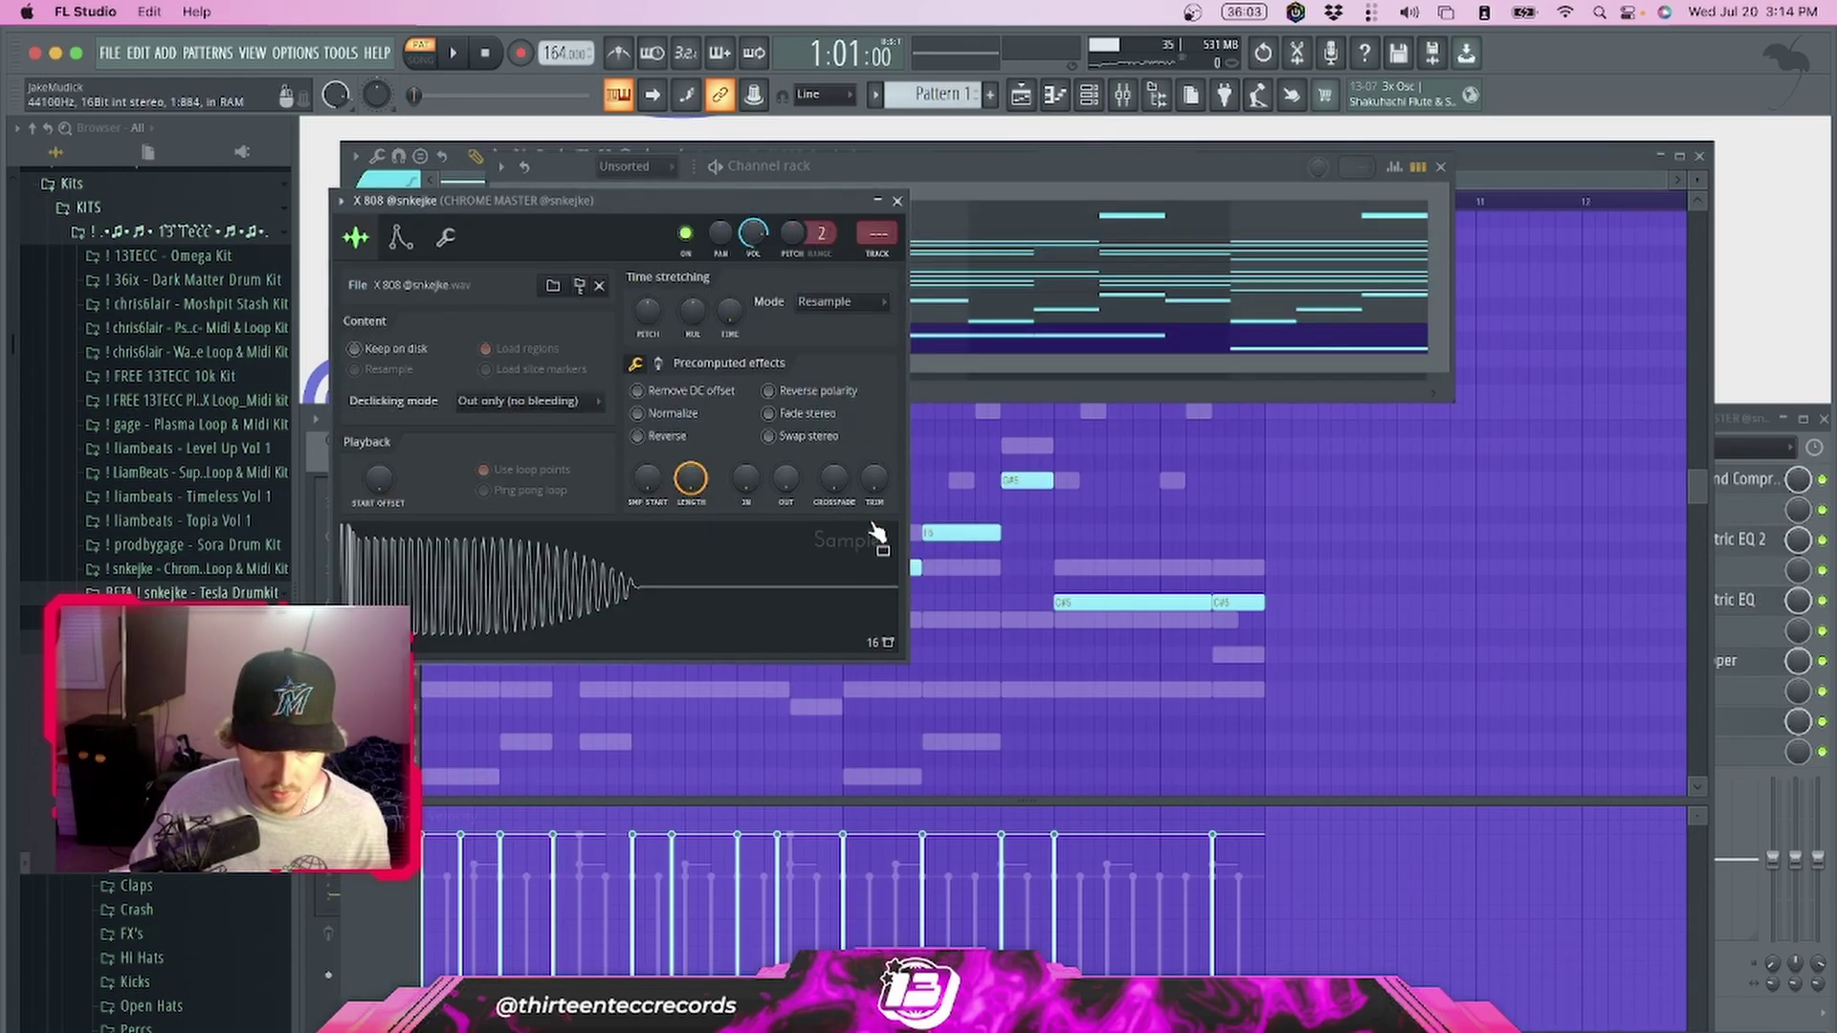
left_click(400, 238)
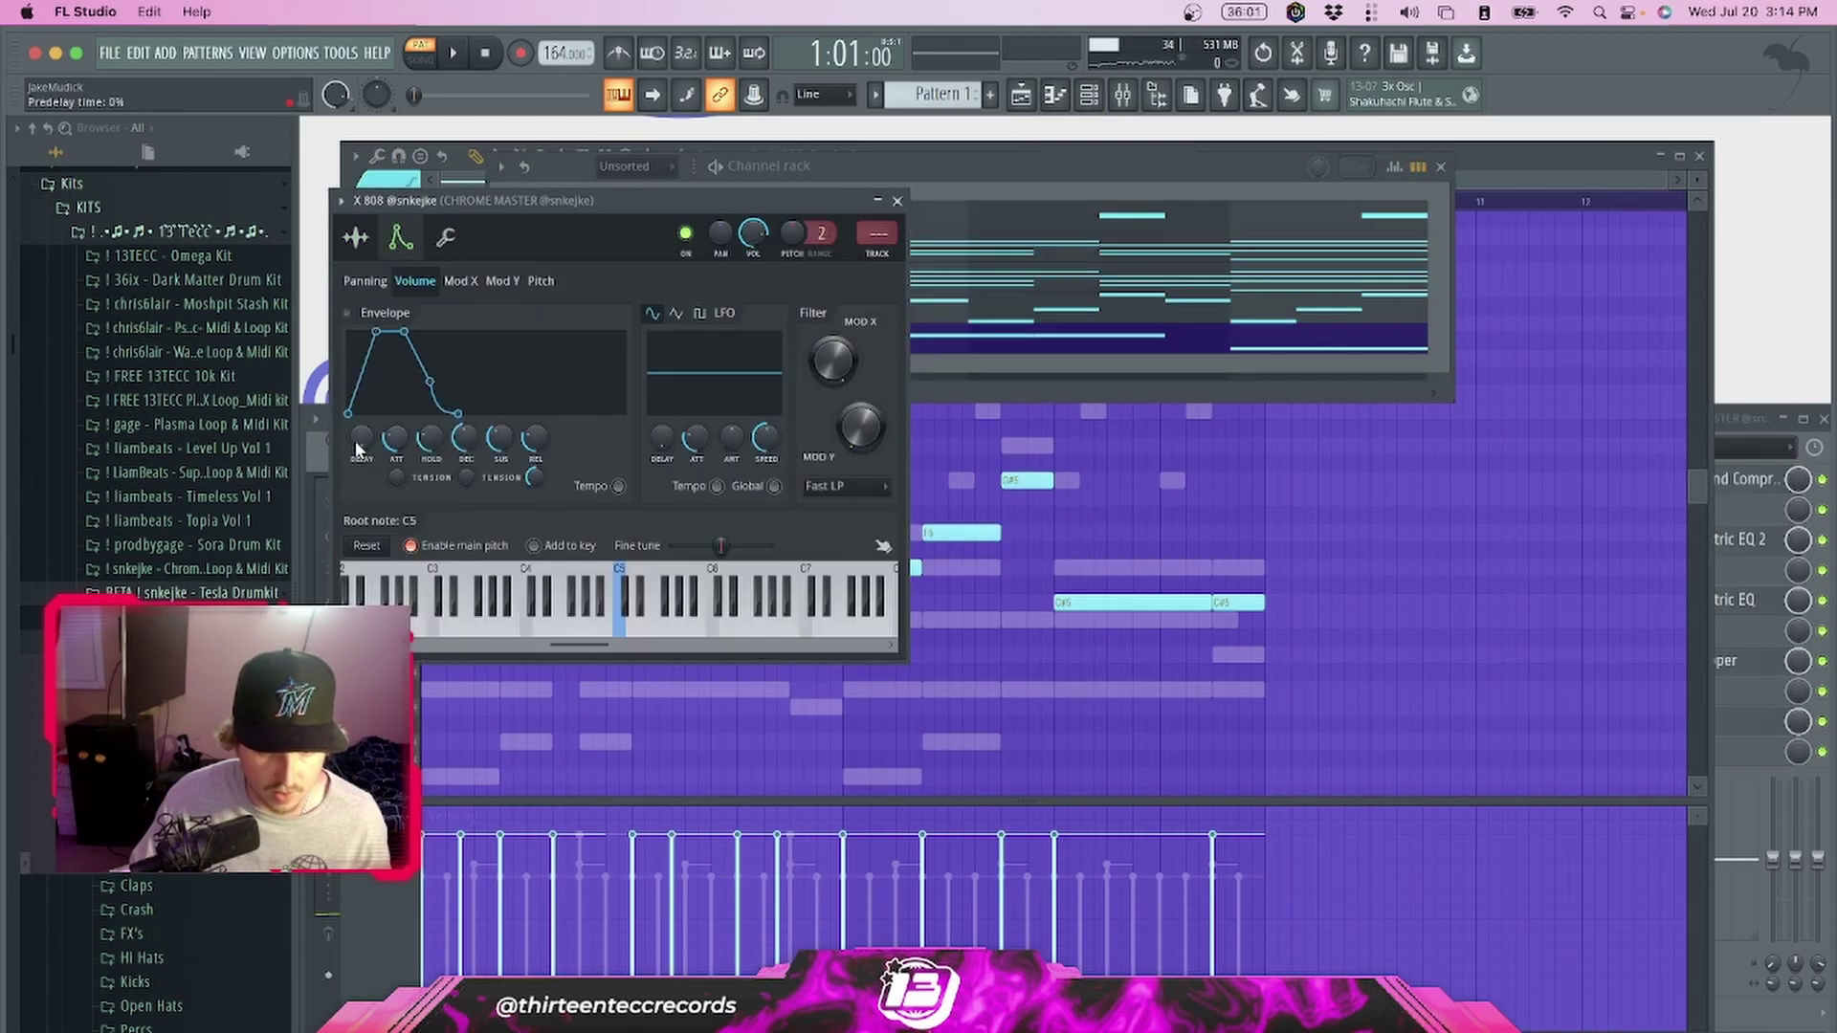
left_click_drag(815, 196, 938, 227)
left_click_drag(615, 460, 613, 492)
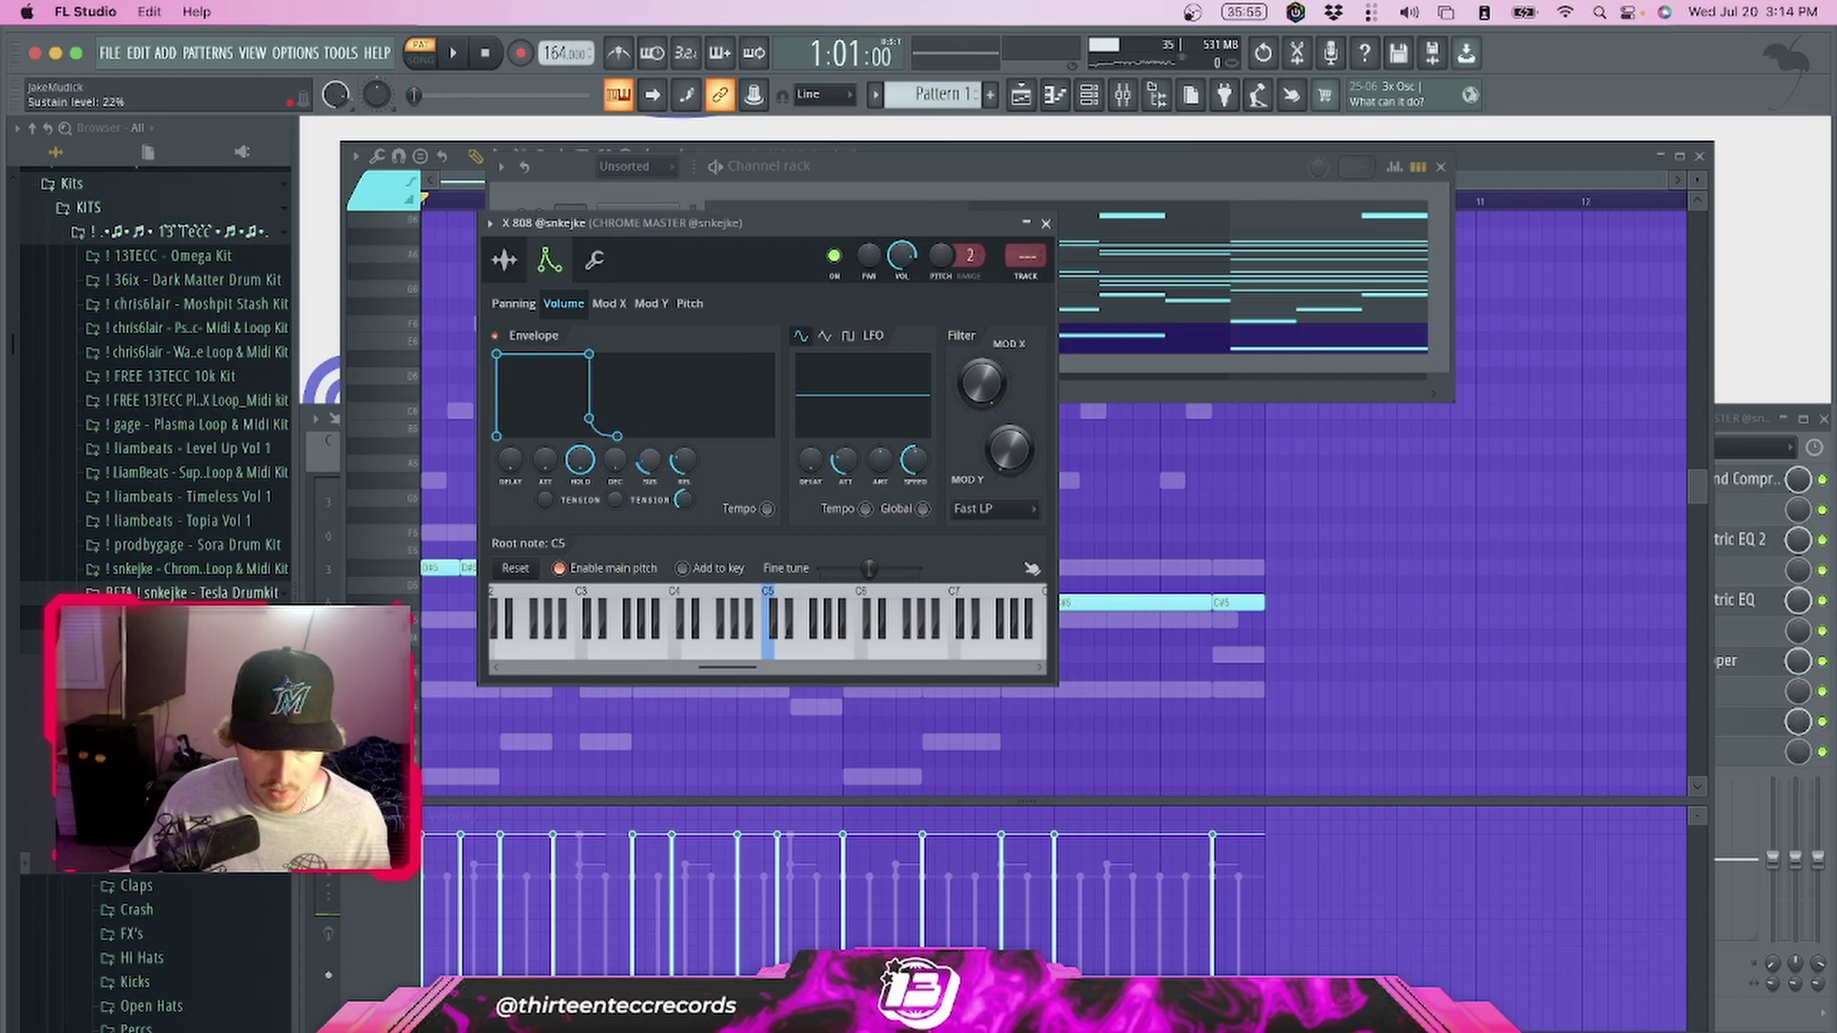
left_click(594, 261)
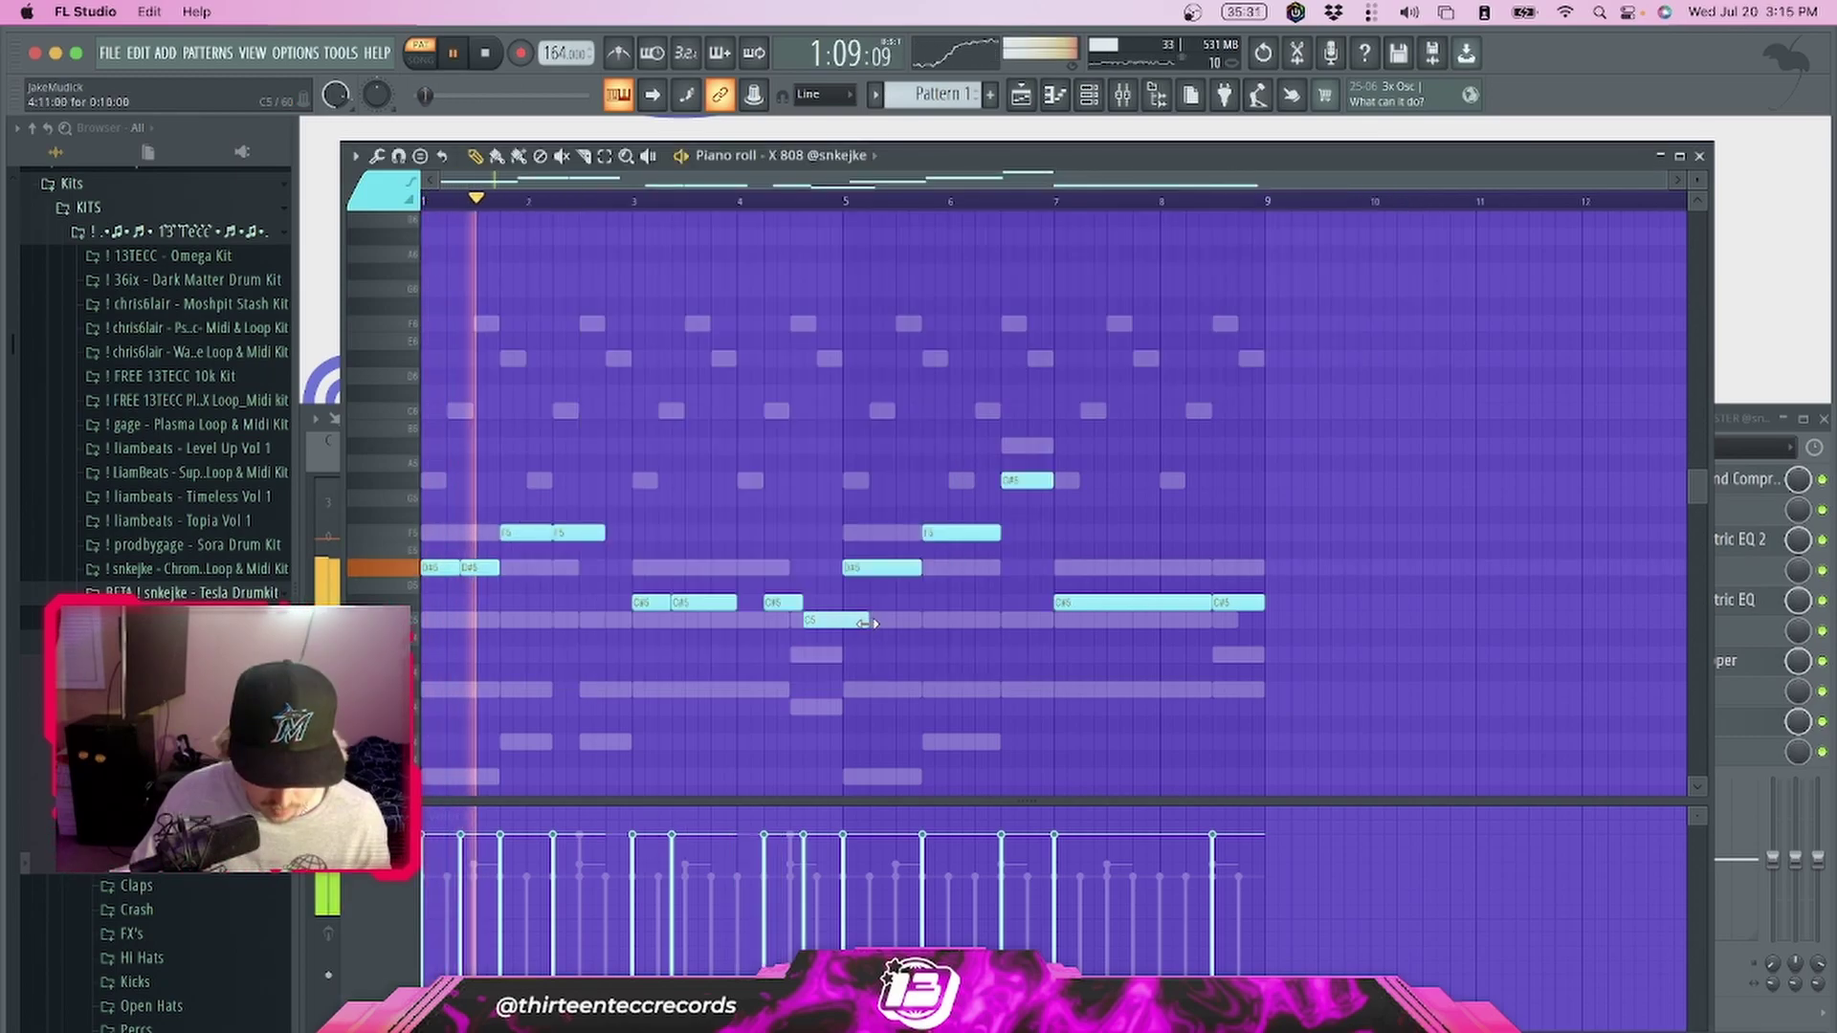
Shorten the 808's C5 note to end at bar 5 and lengthen the long C#5 note in bar 3 to meet the next C#5
left_click_drag(868, 621, 844, 621)
left_click_drag(738, 604, 762, 604)
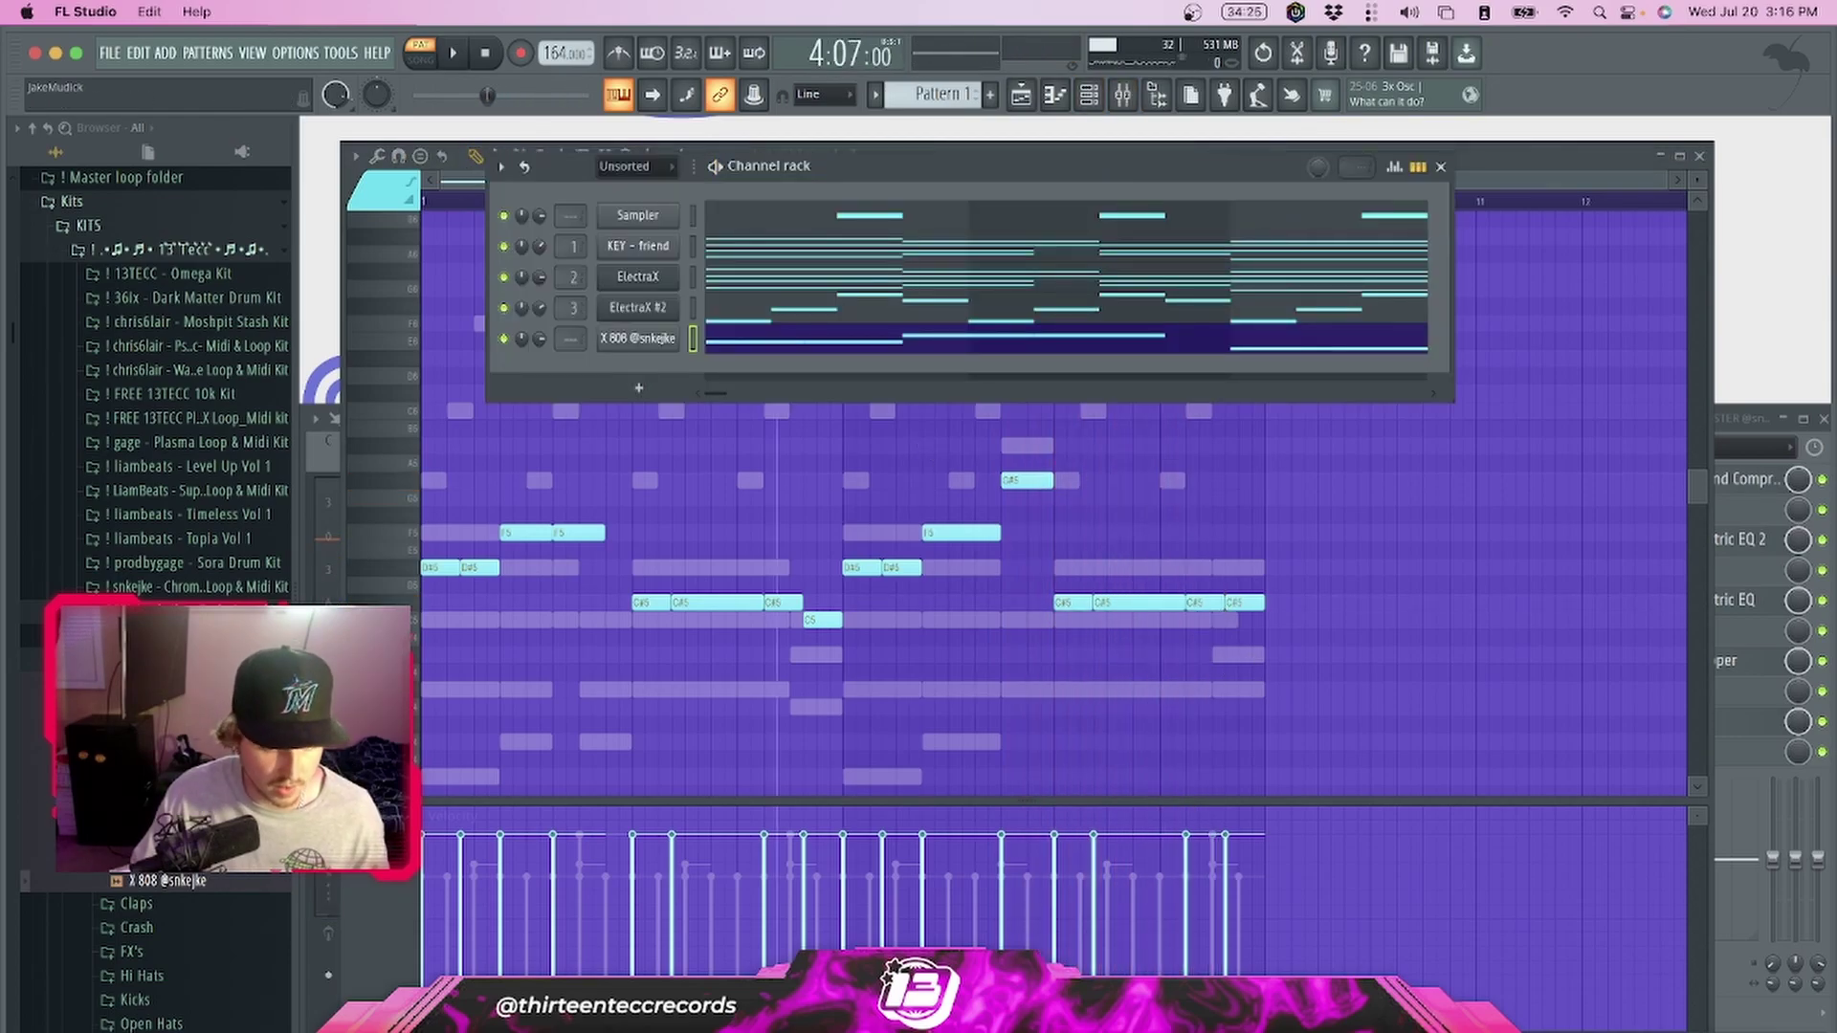
left_click(158, 659)
left_click(158, 756)
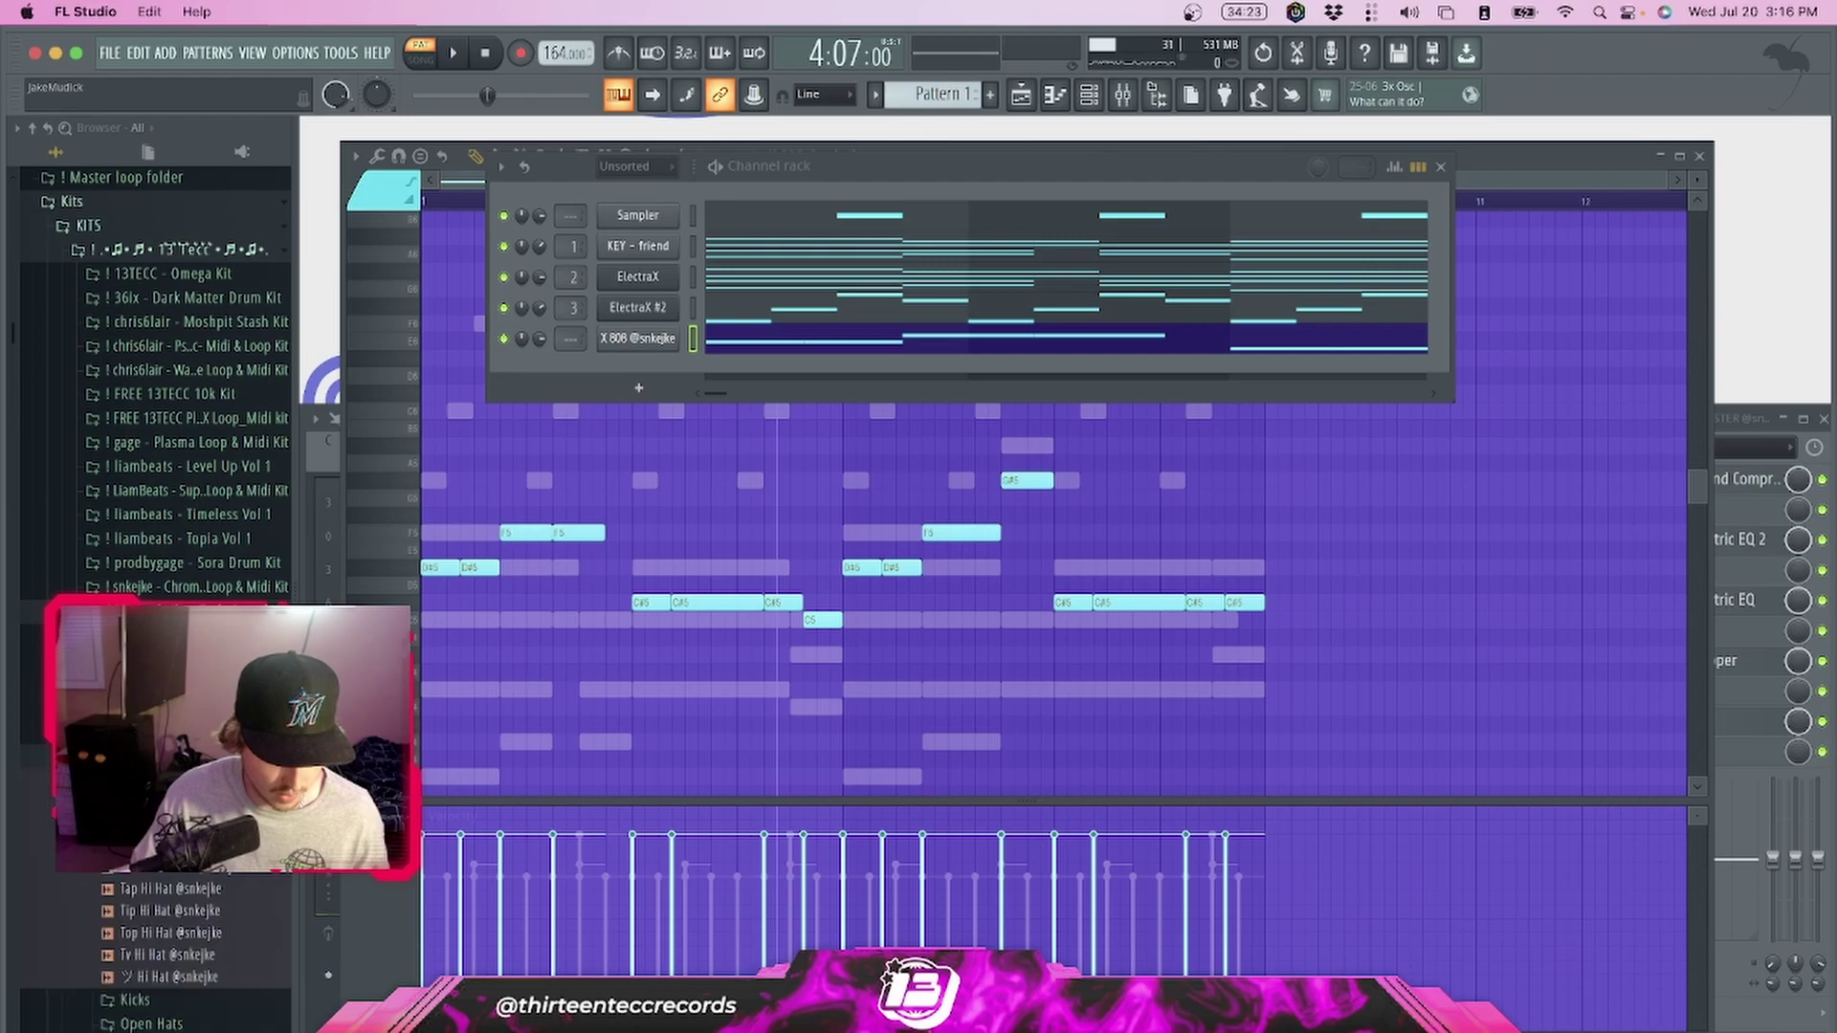
left_click_drag(158, 779, 656, 374)
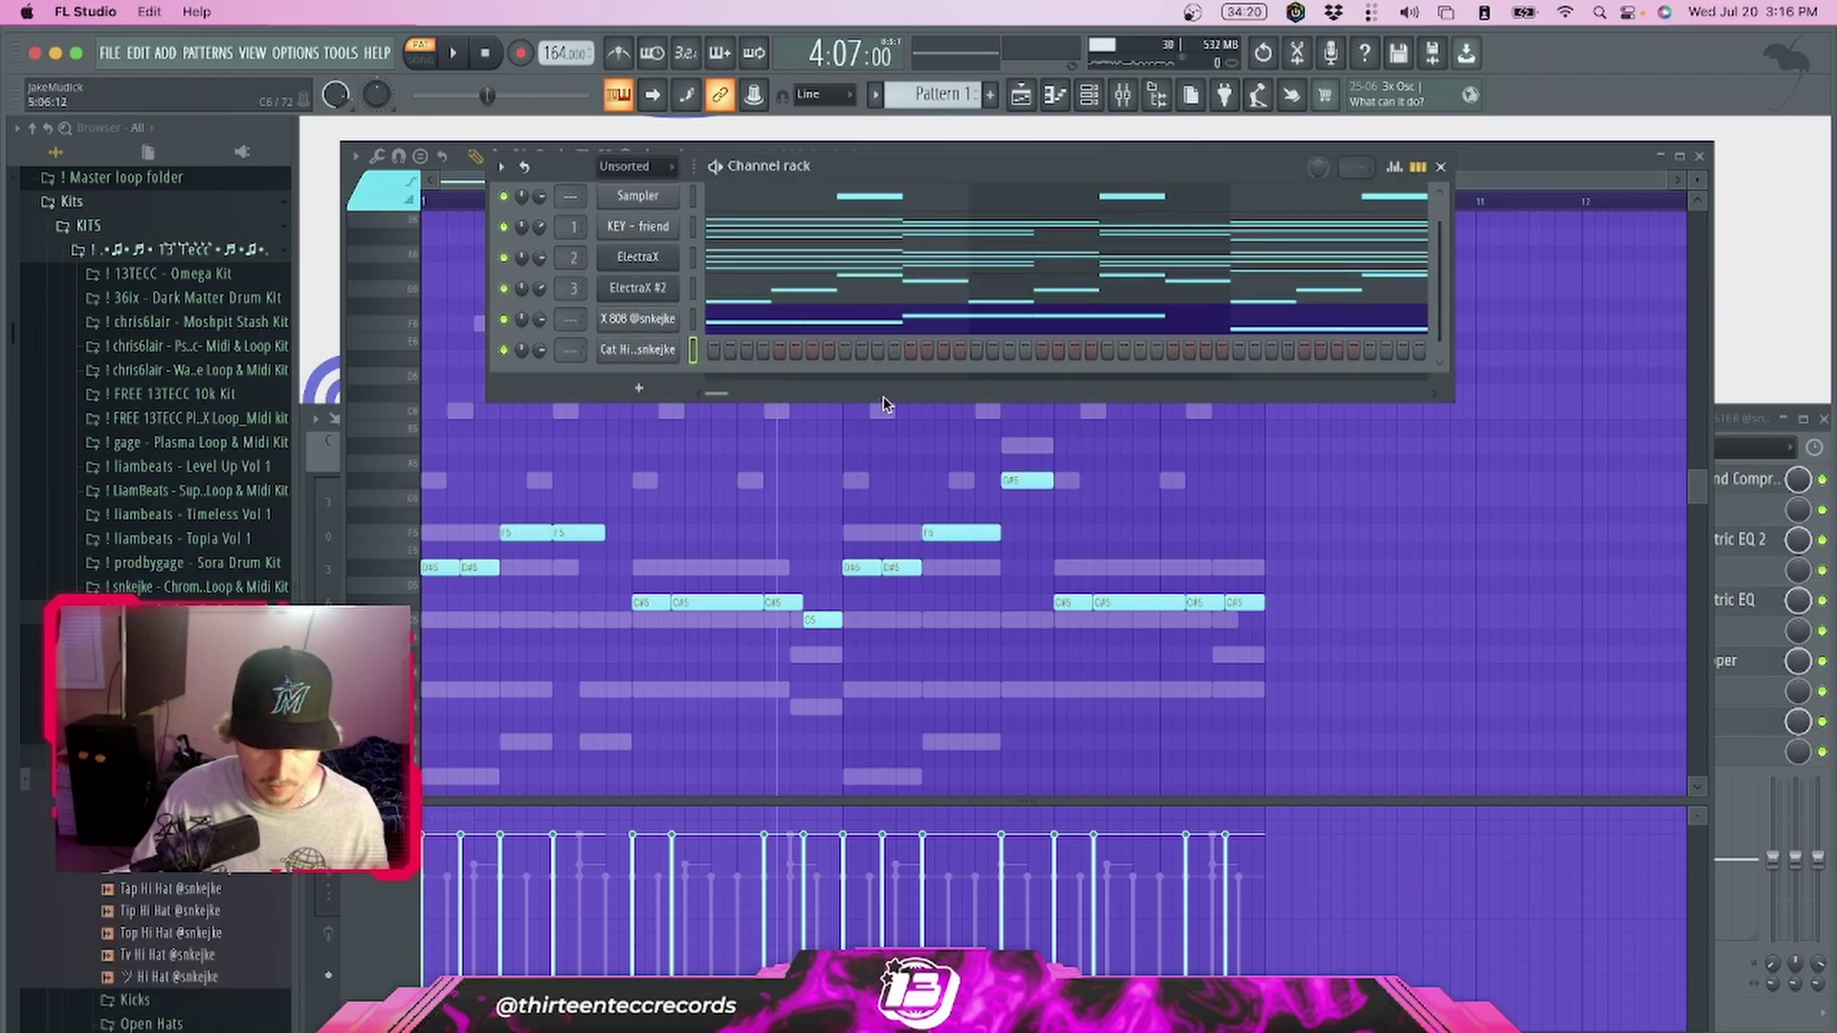
left_click_drag(898, 400, 926, 544)
left_click_drag(974, 174, 1023, 271)
scroll(211, 612, "down", 1)
left_click(212, 597)
left_click(213, 594)
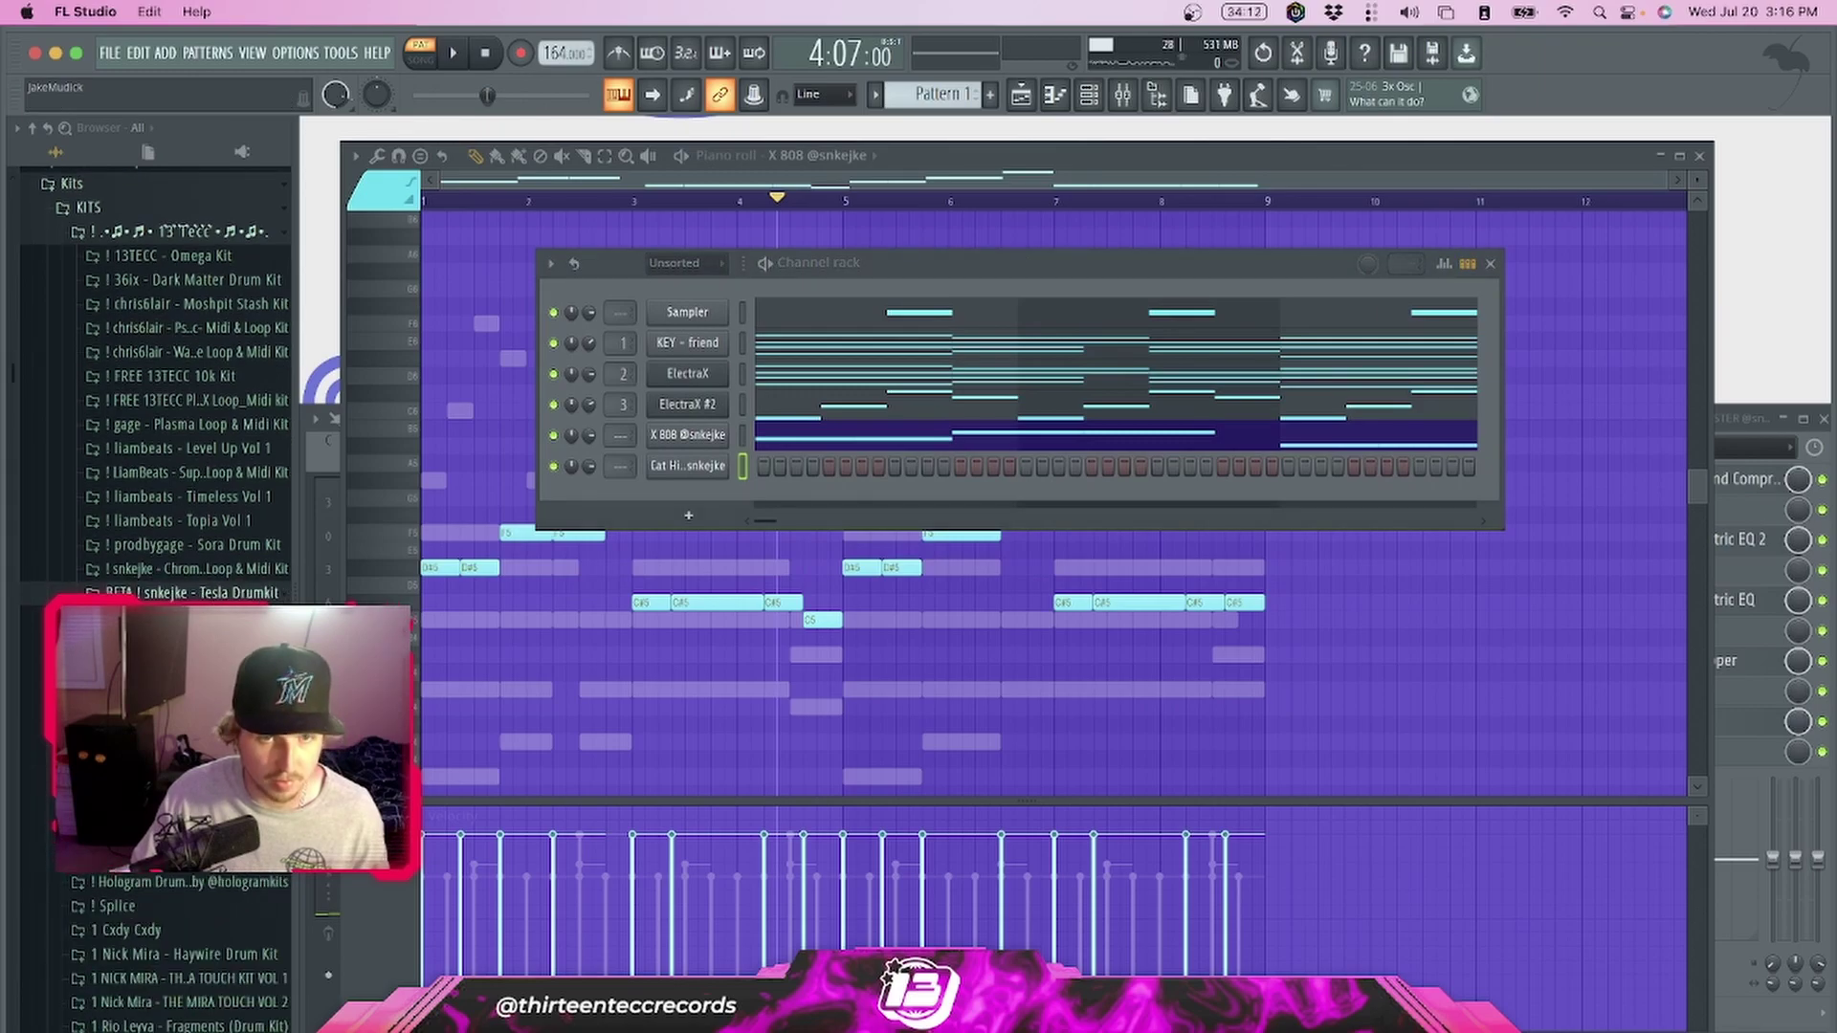
left_click(212, 593)
scroll(212, 595, "down", 2)
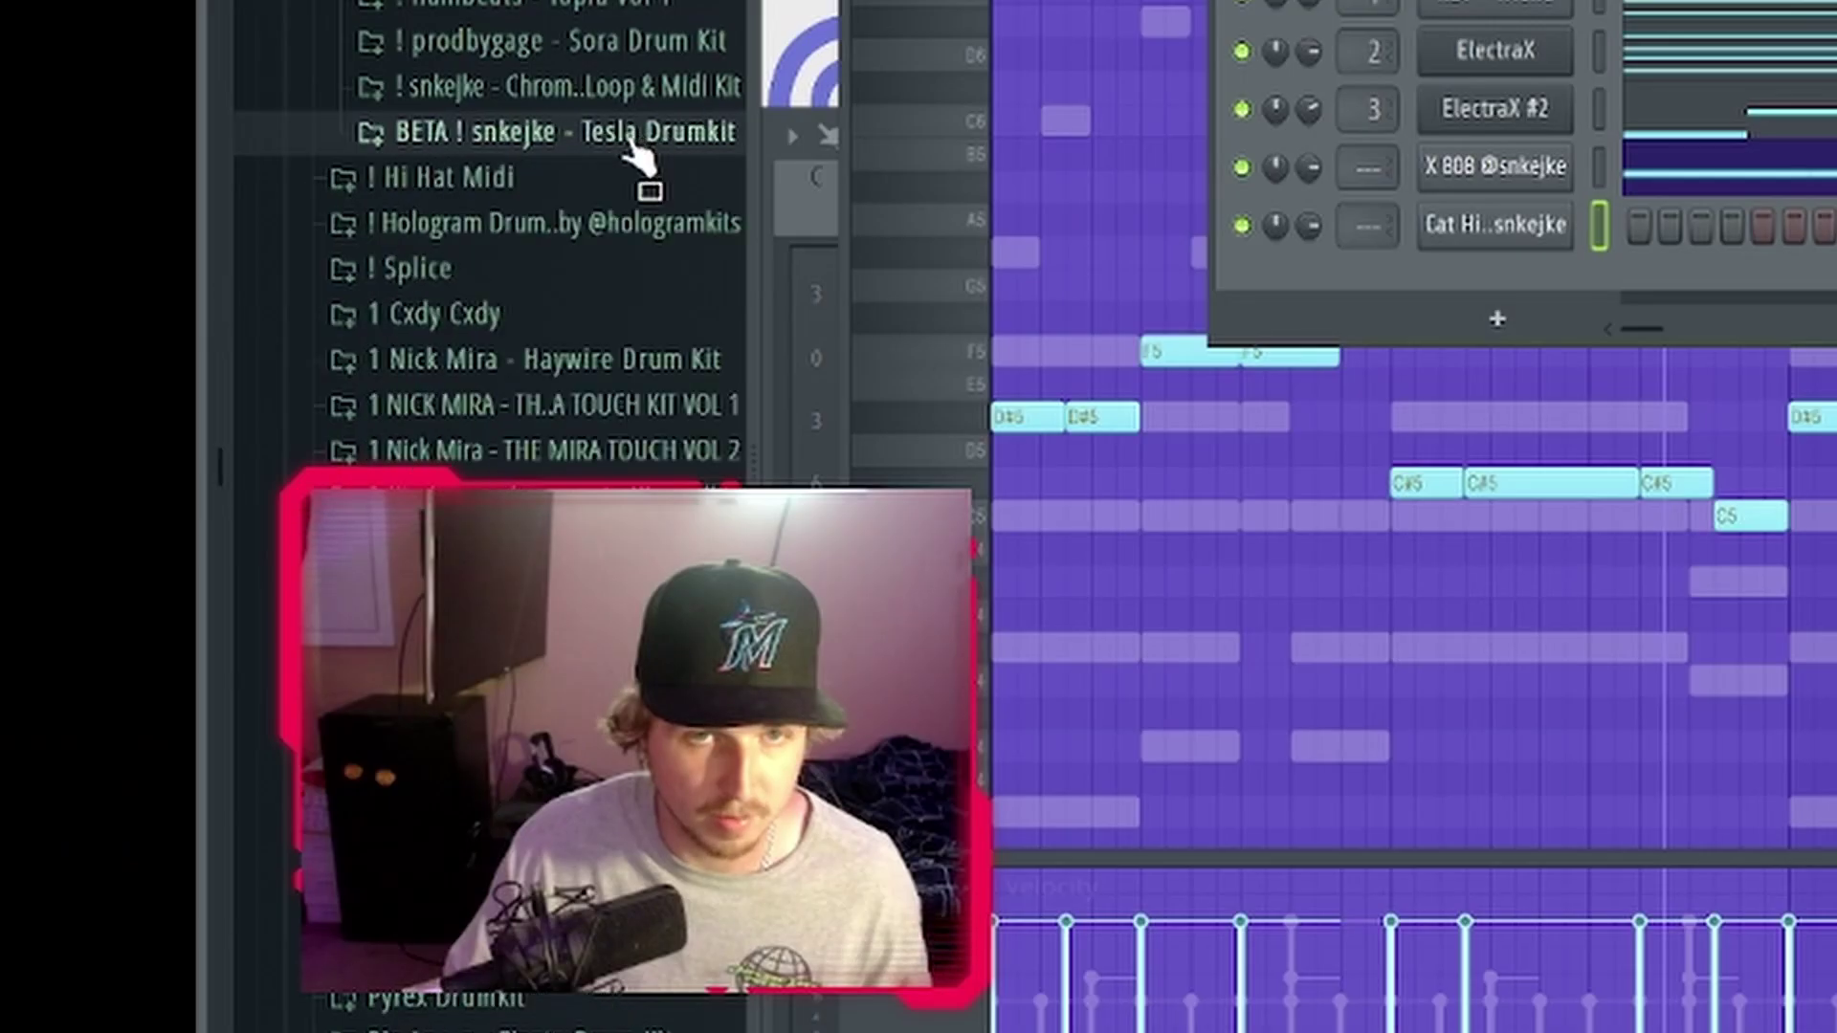
left_click(208, 419)
left_click(209, 419)
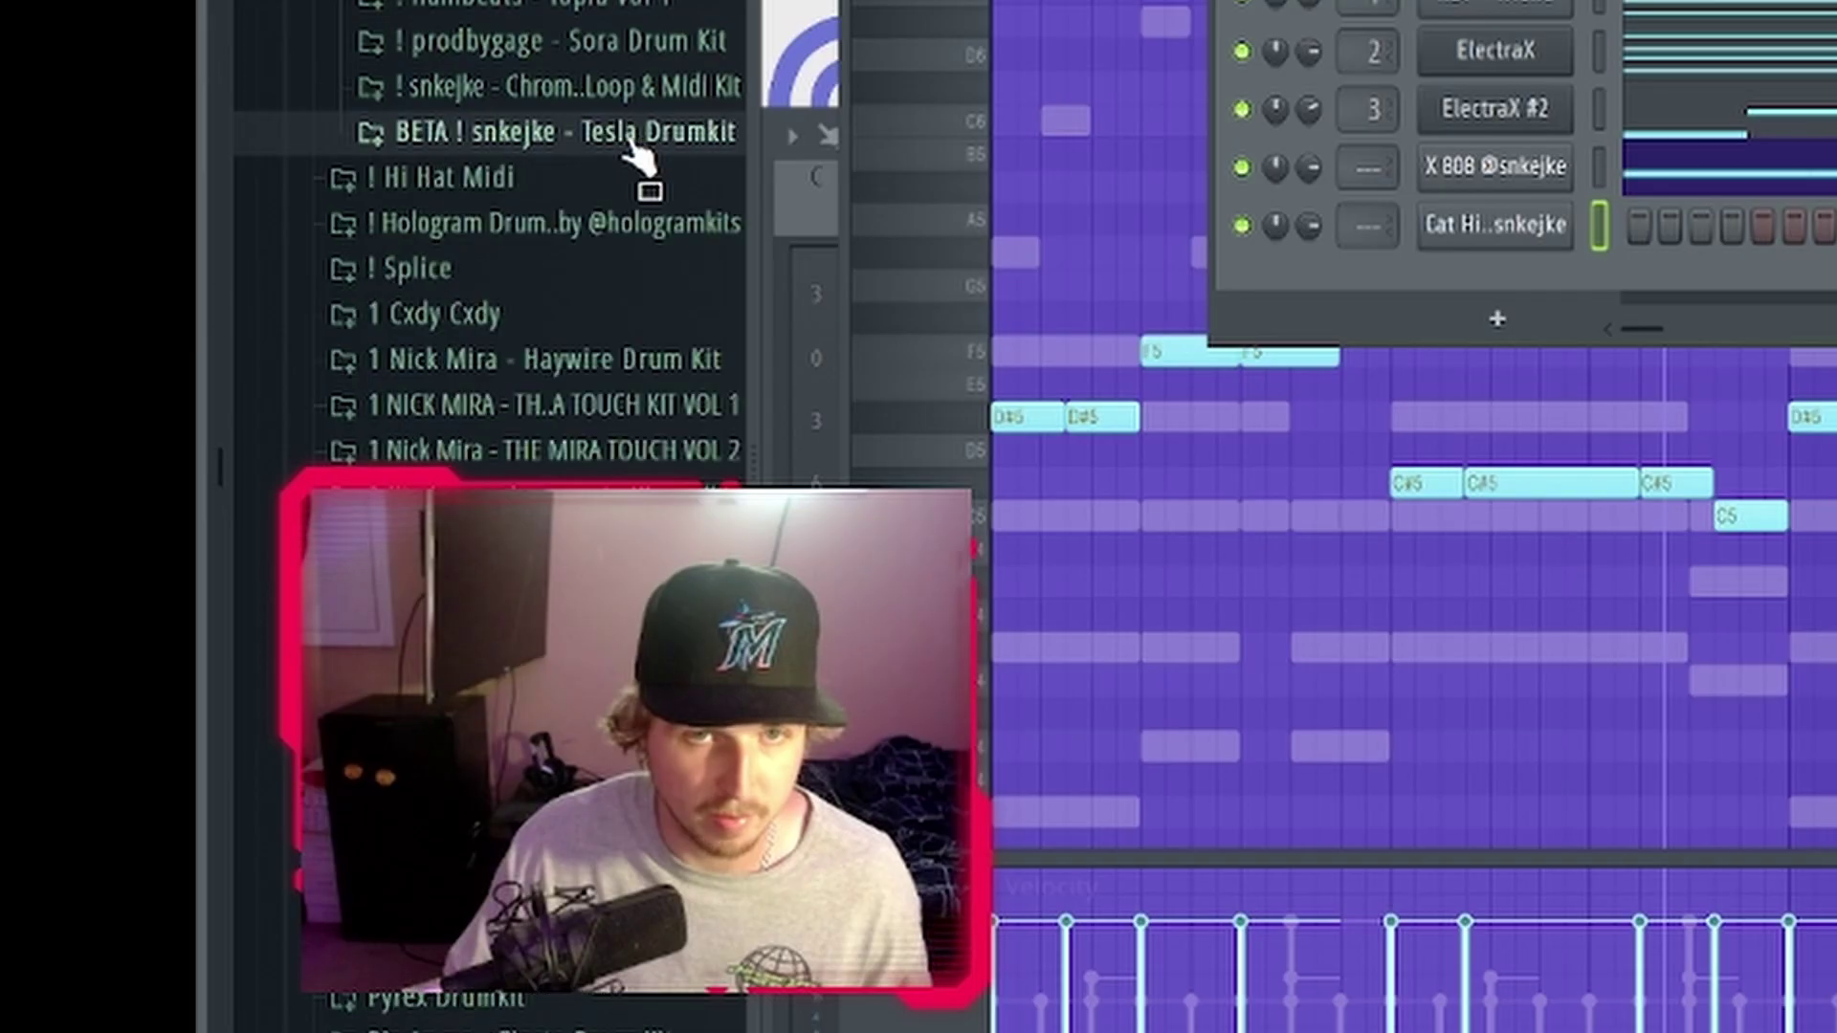
left_click(208, 420)
scroll(210, 531, "up", 4)
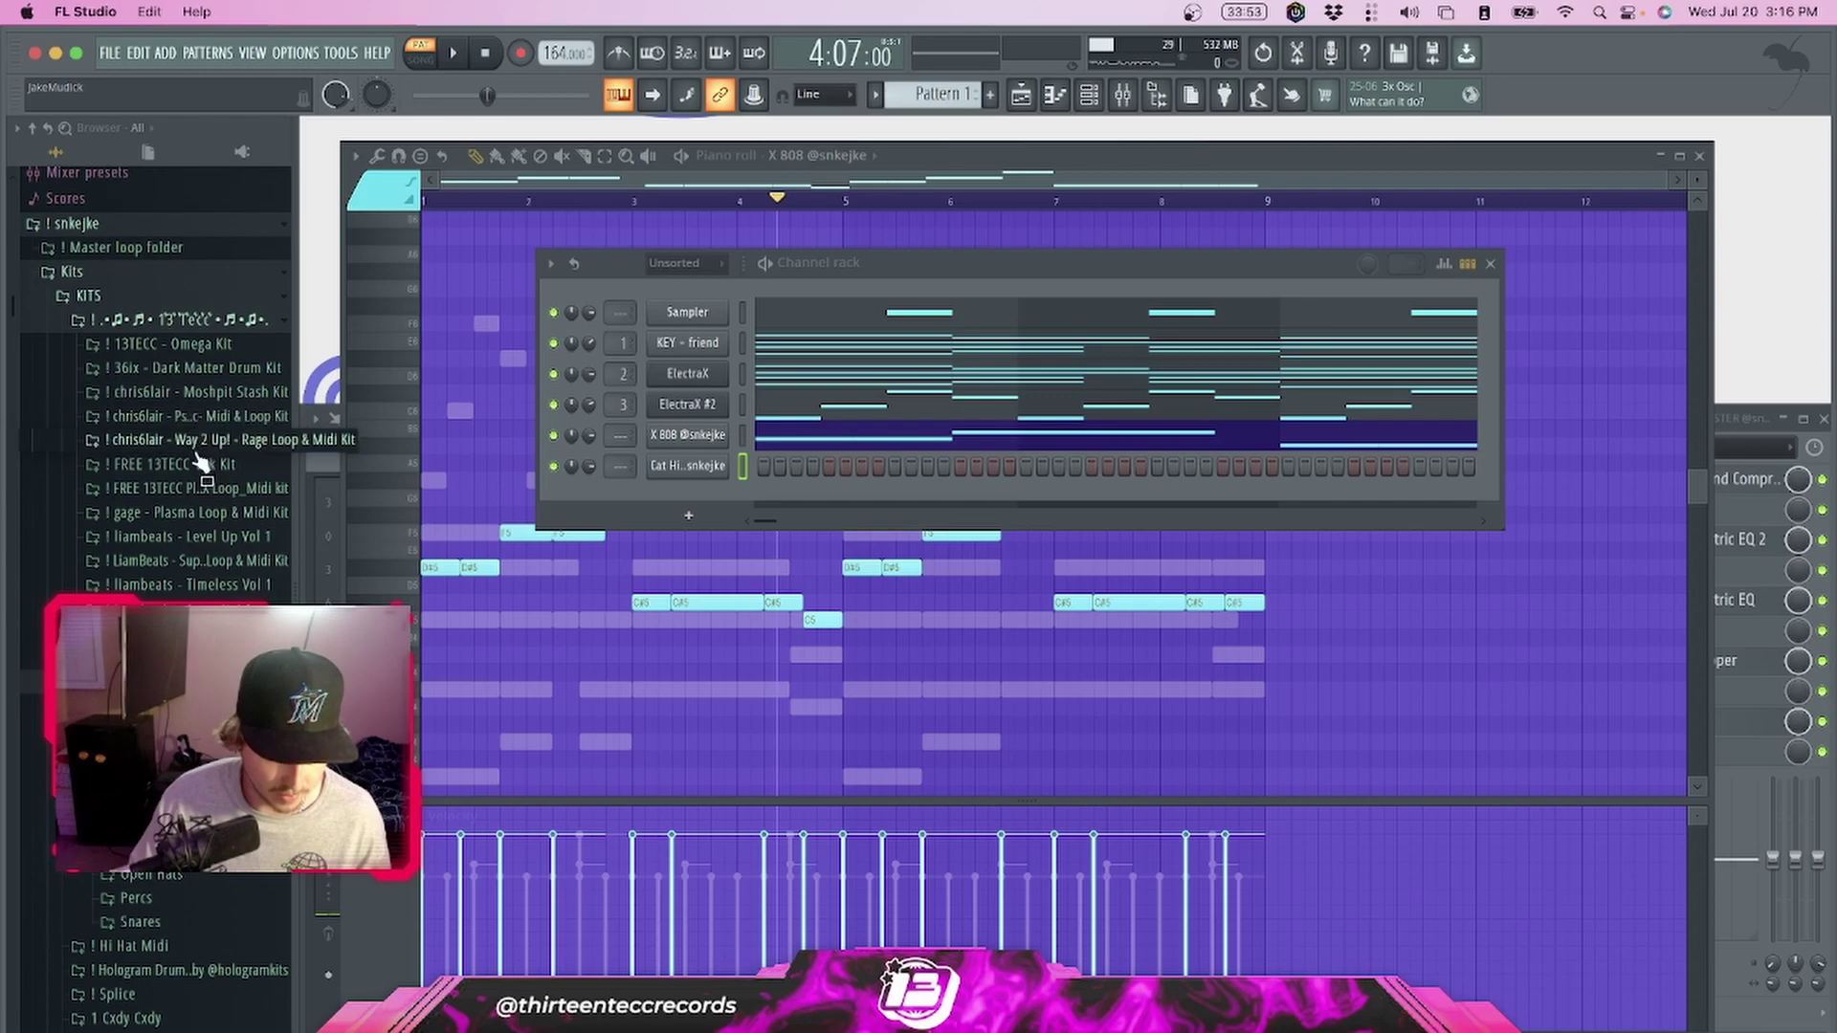
Send the hi-hat MIDI "36ix - constant pressure" from the 36ix - Dark Matter Drum Kit to the Cat Hi Hat channel and play it
left_click(240, 369)
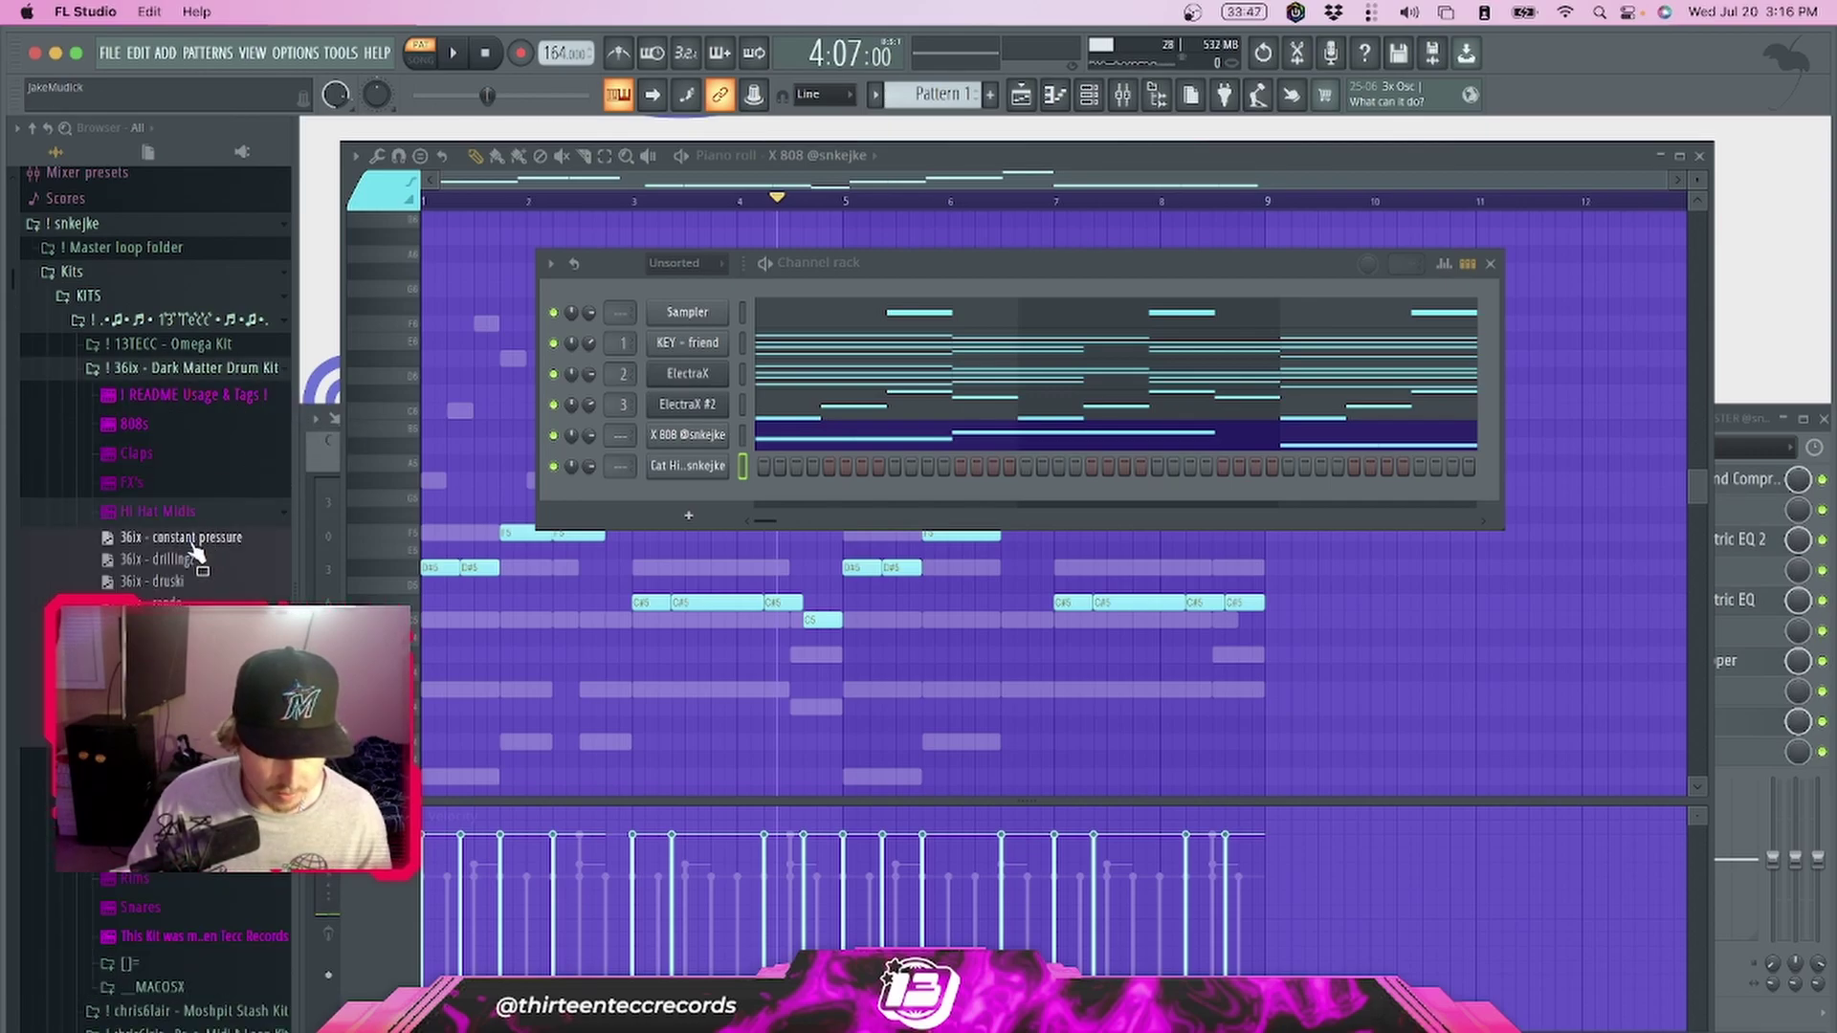
right_click(185, 542)
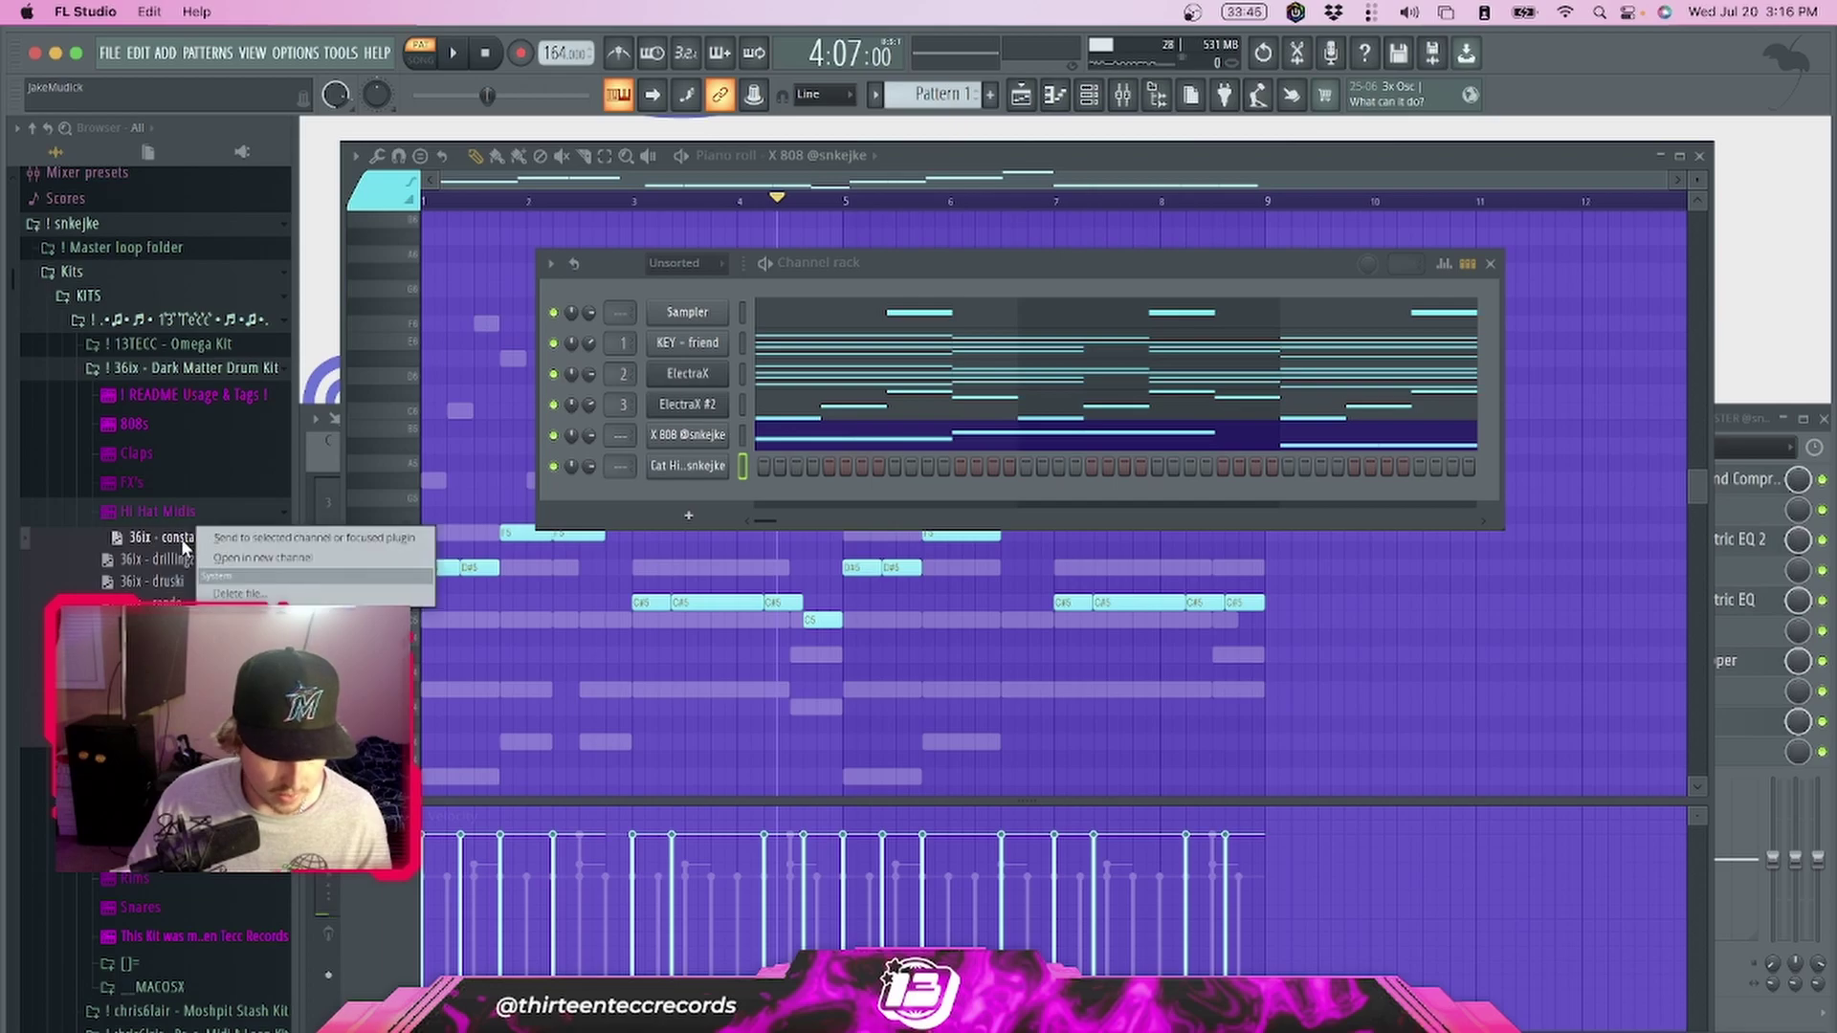
left_click(260, 539)
key("F6")
key("space")
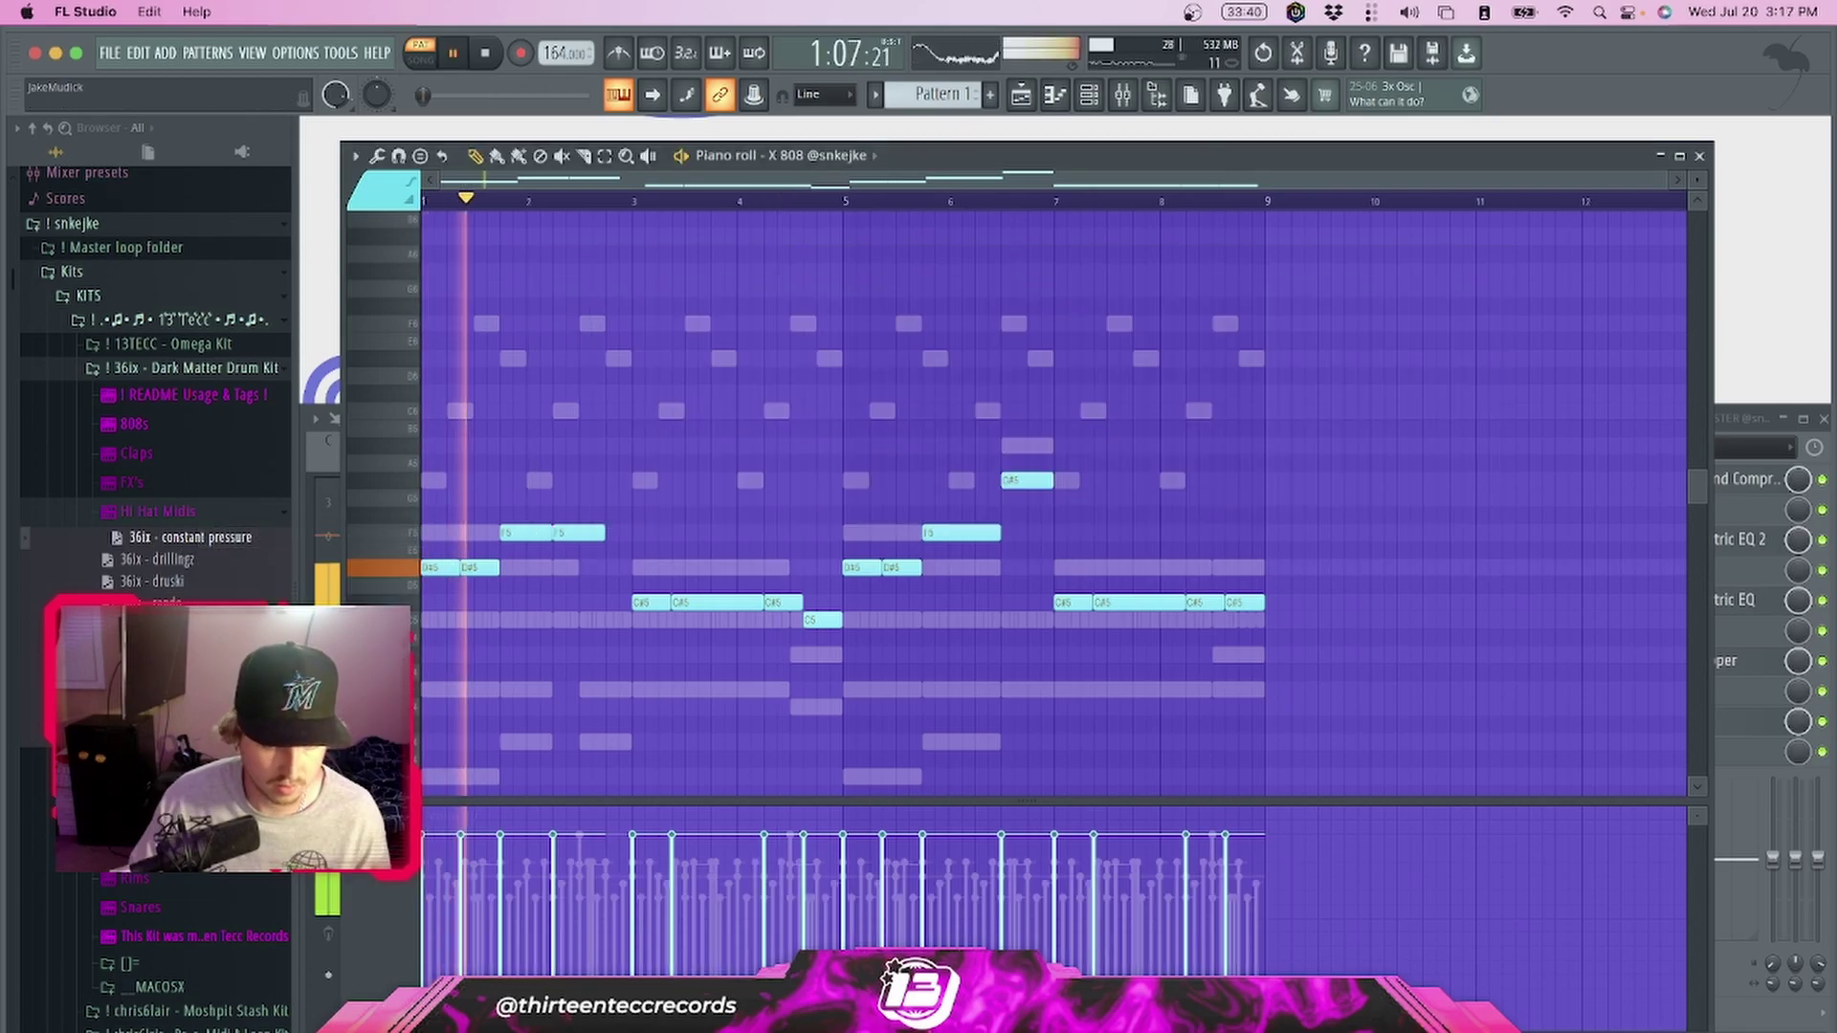
Send the "36ix - drillingz" MIDI to the Cat Hi Hat channel and open that channel's piano roll
right_click(196, 562)
left_click(274, 562)
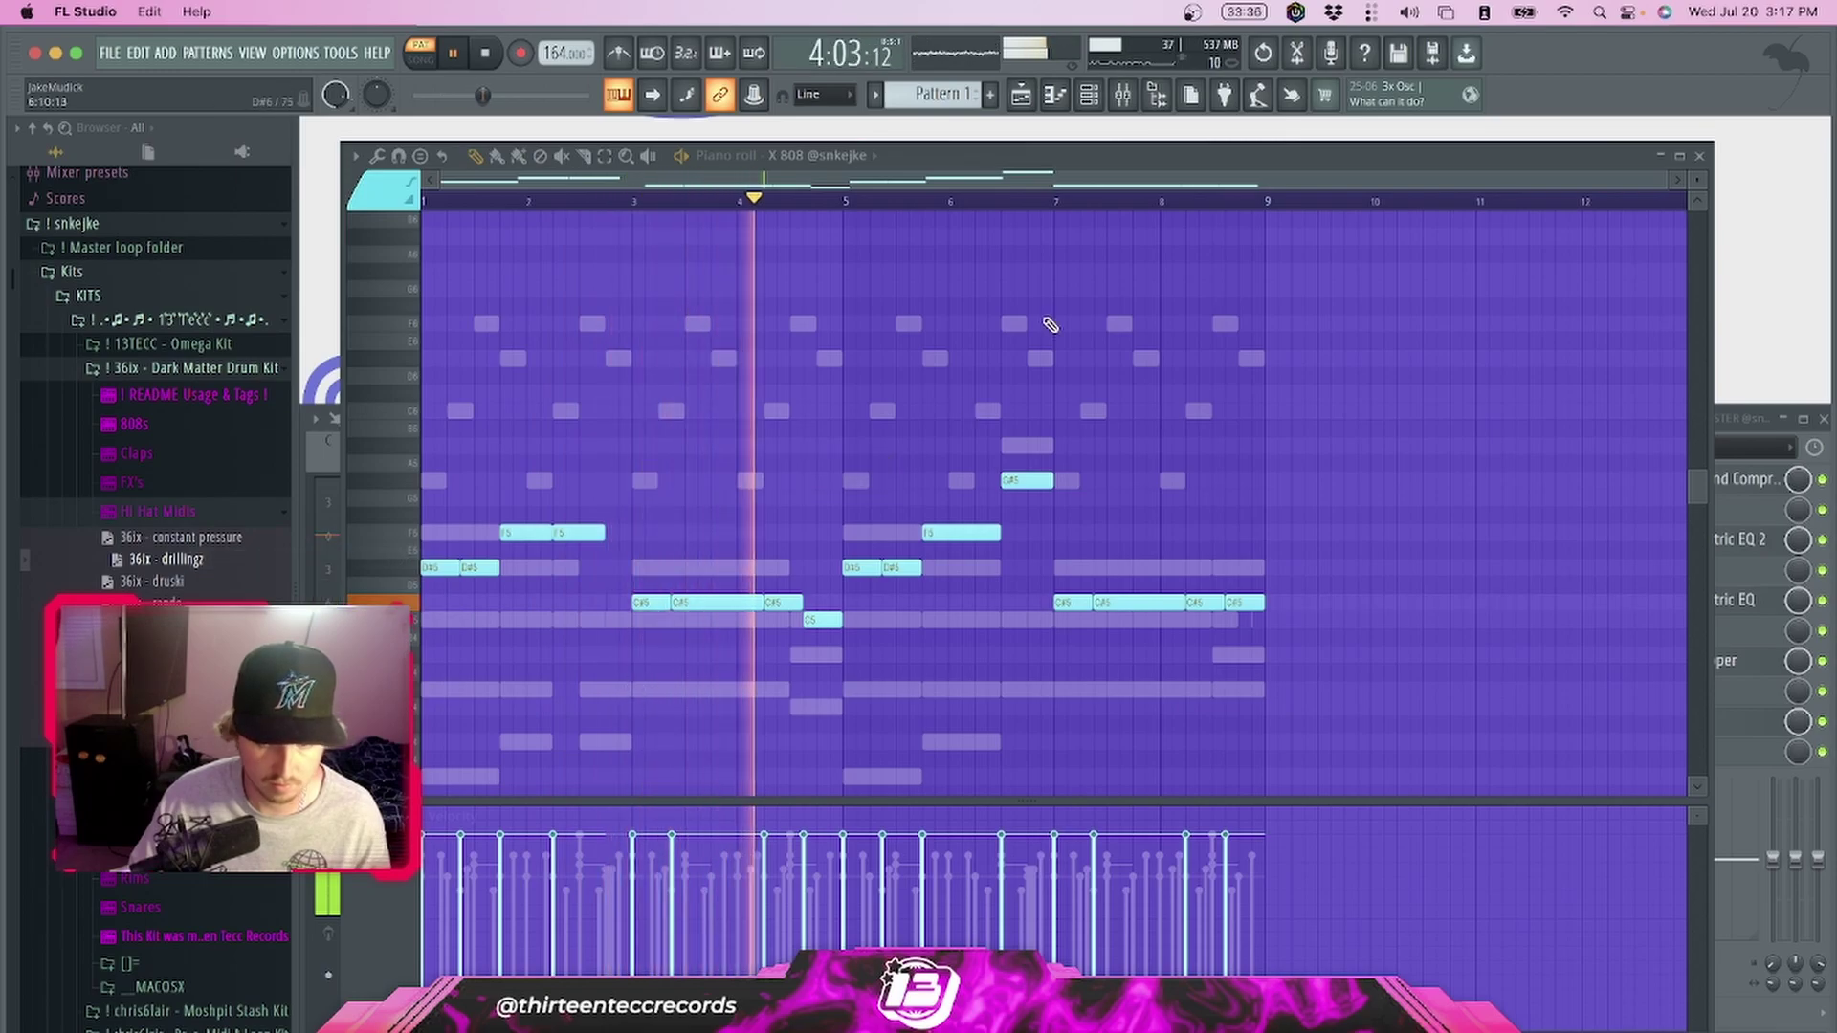
left_click(1090, 105)
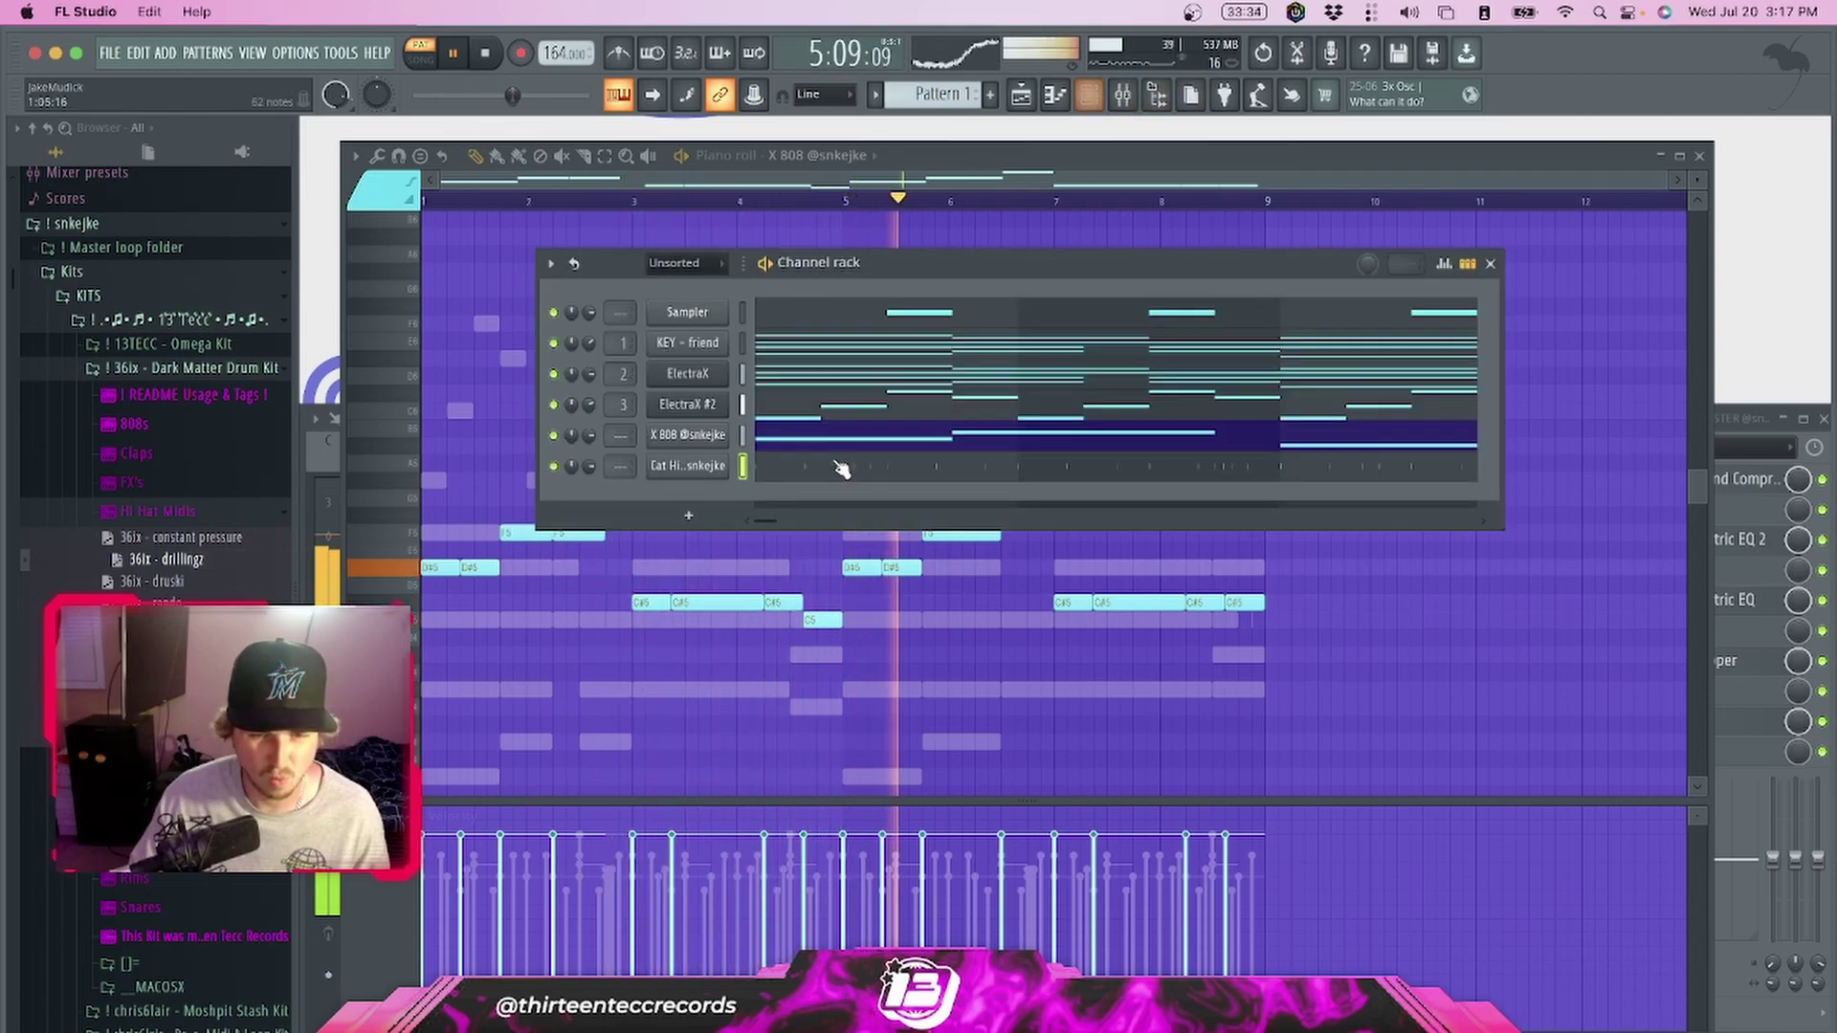
left_click(840, 442)
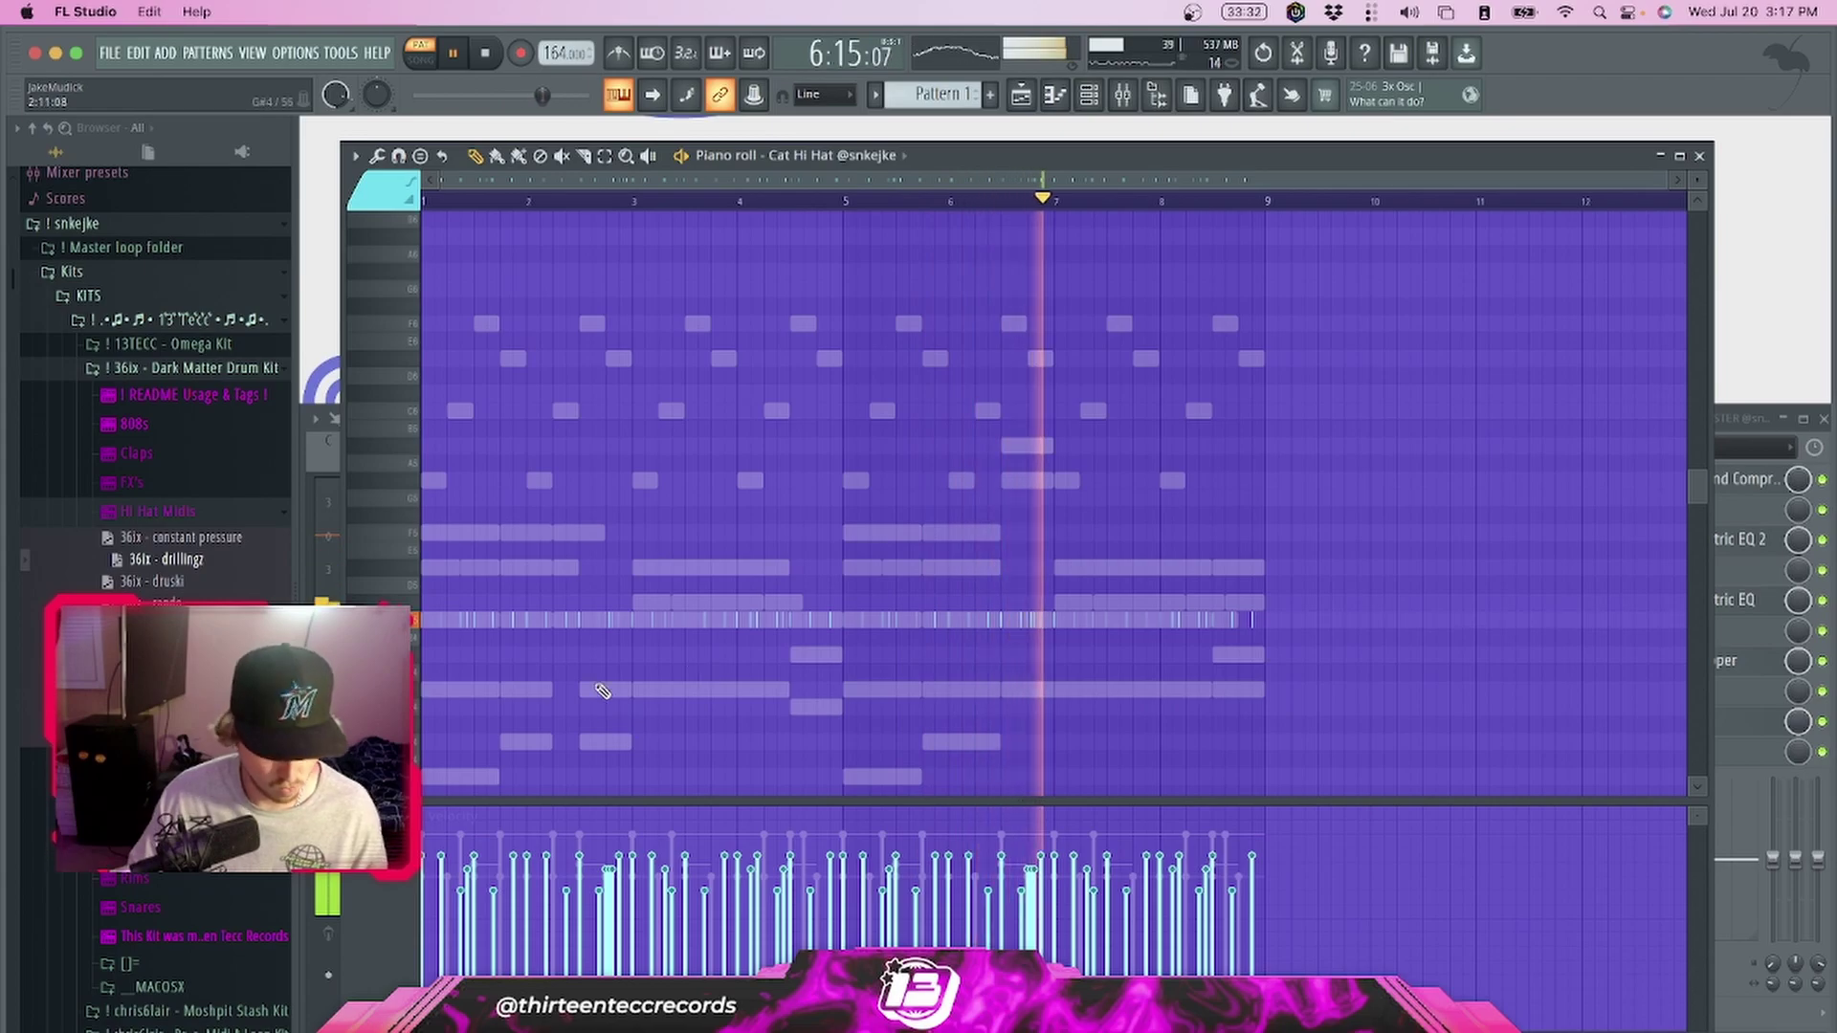
Lengthen all the hi-hat notes so each runs into the next, deselect them and play the pattern
key("ctrl+a")
key("space")
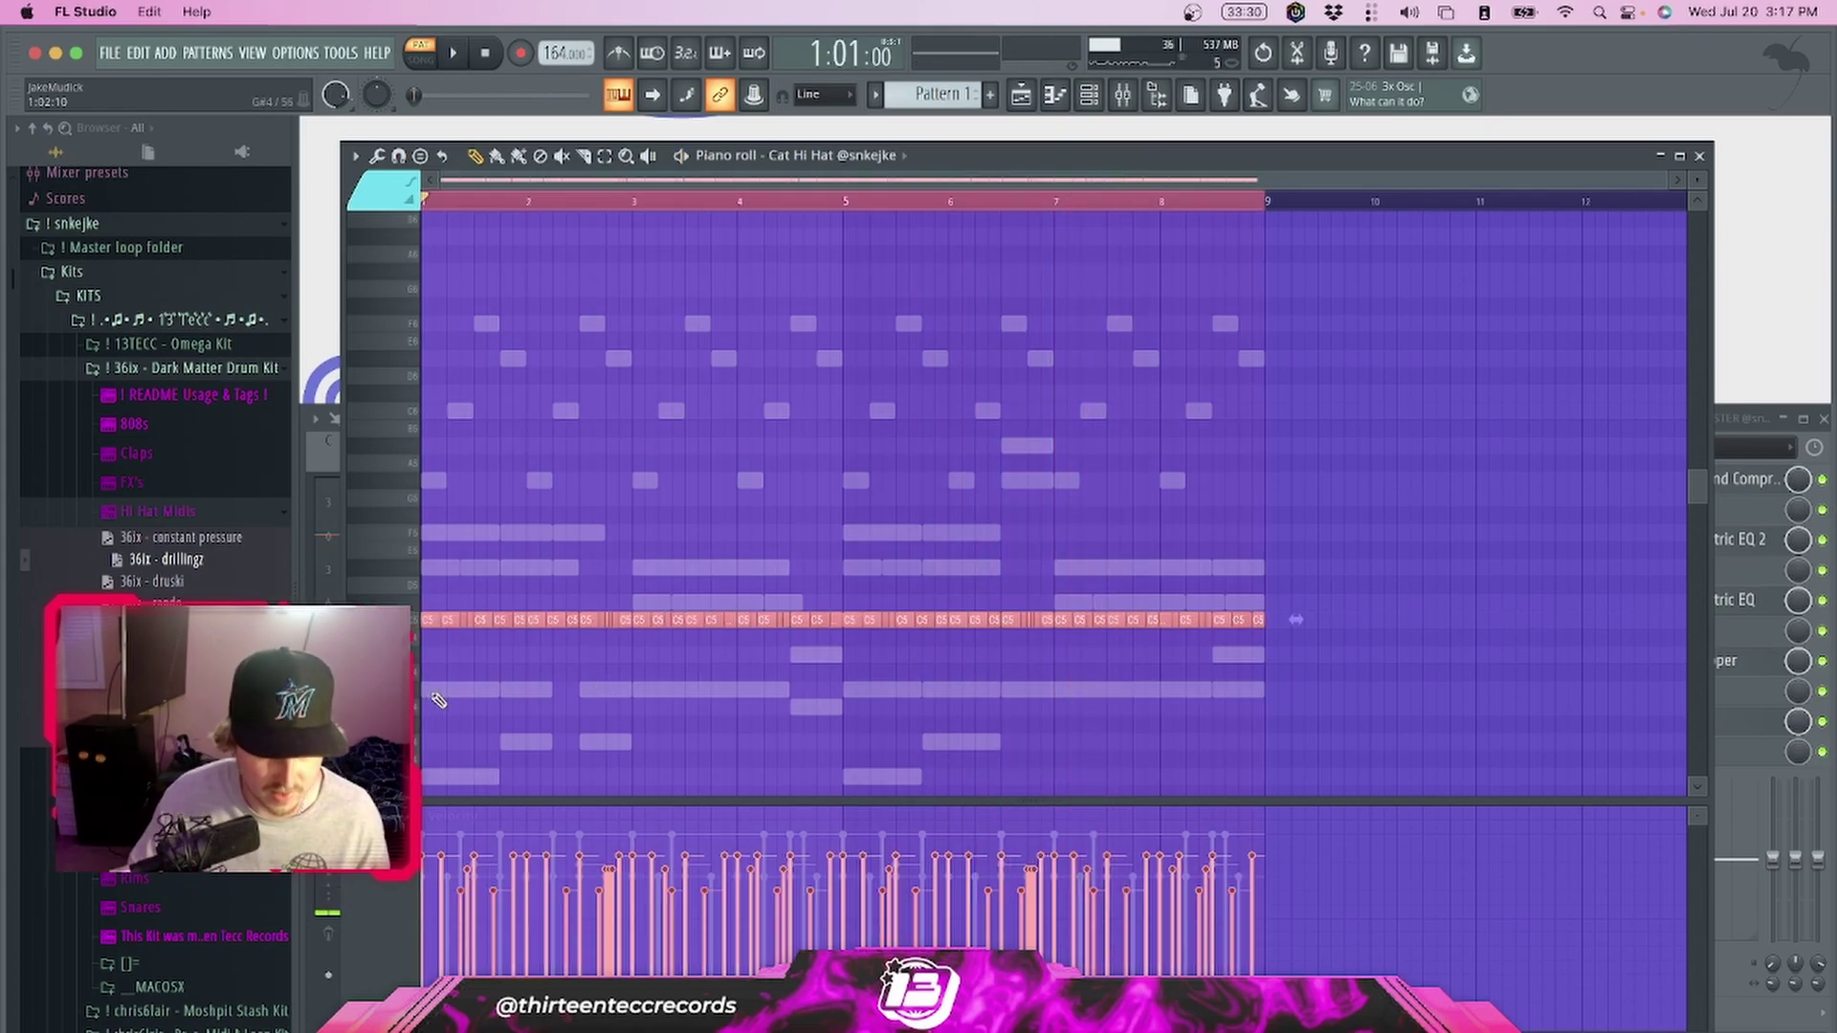
key("super+d")
left_click(562, 210)
key("space")
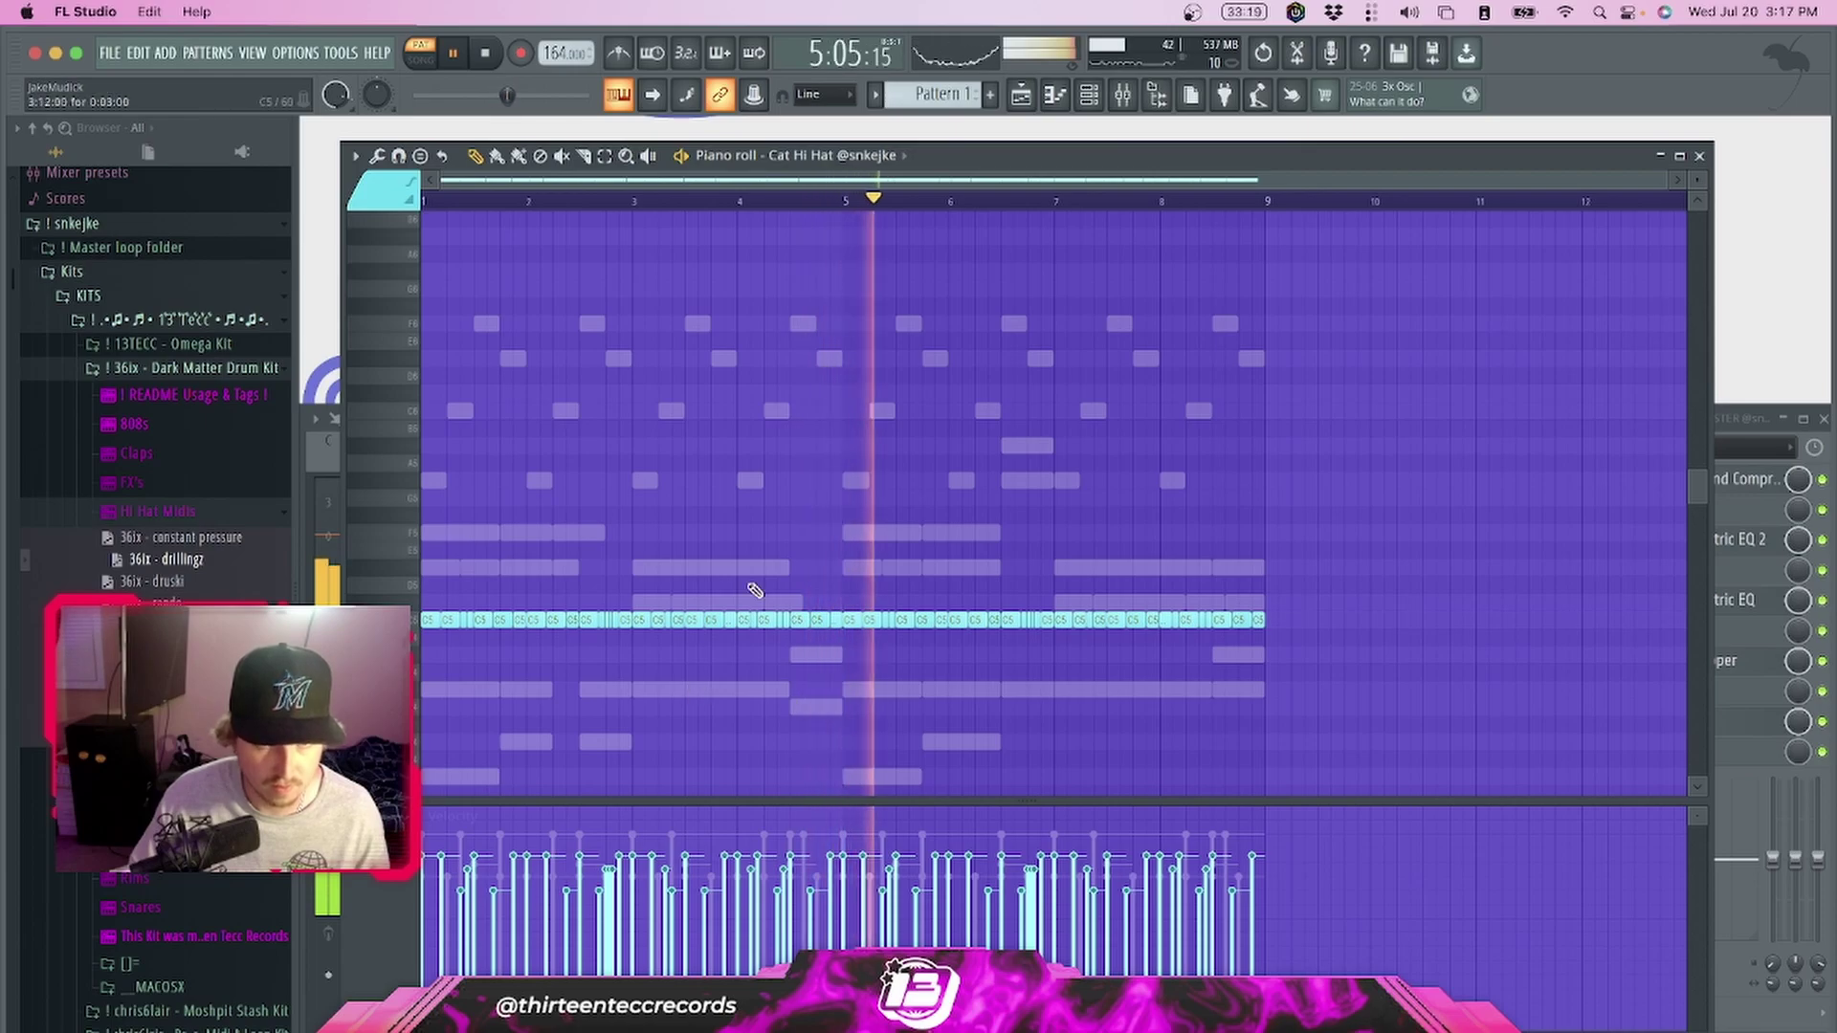
Show the channel rack, collapse the 36ix - Dark Matter Drum Kit folder and stop playback
key("F6")
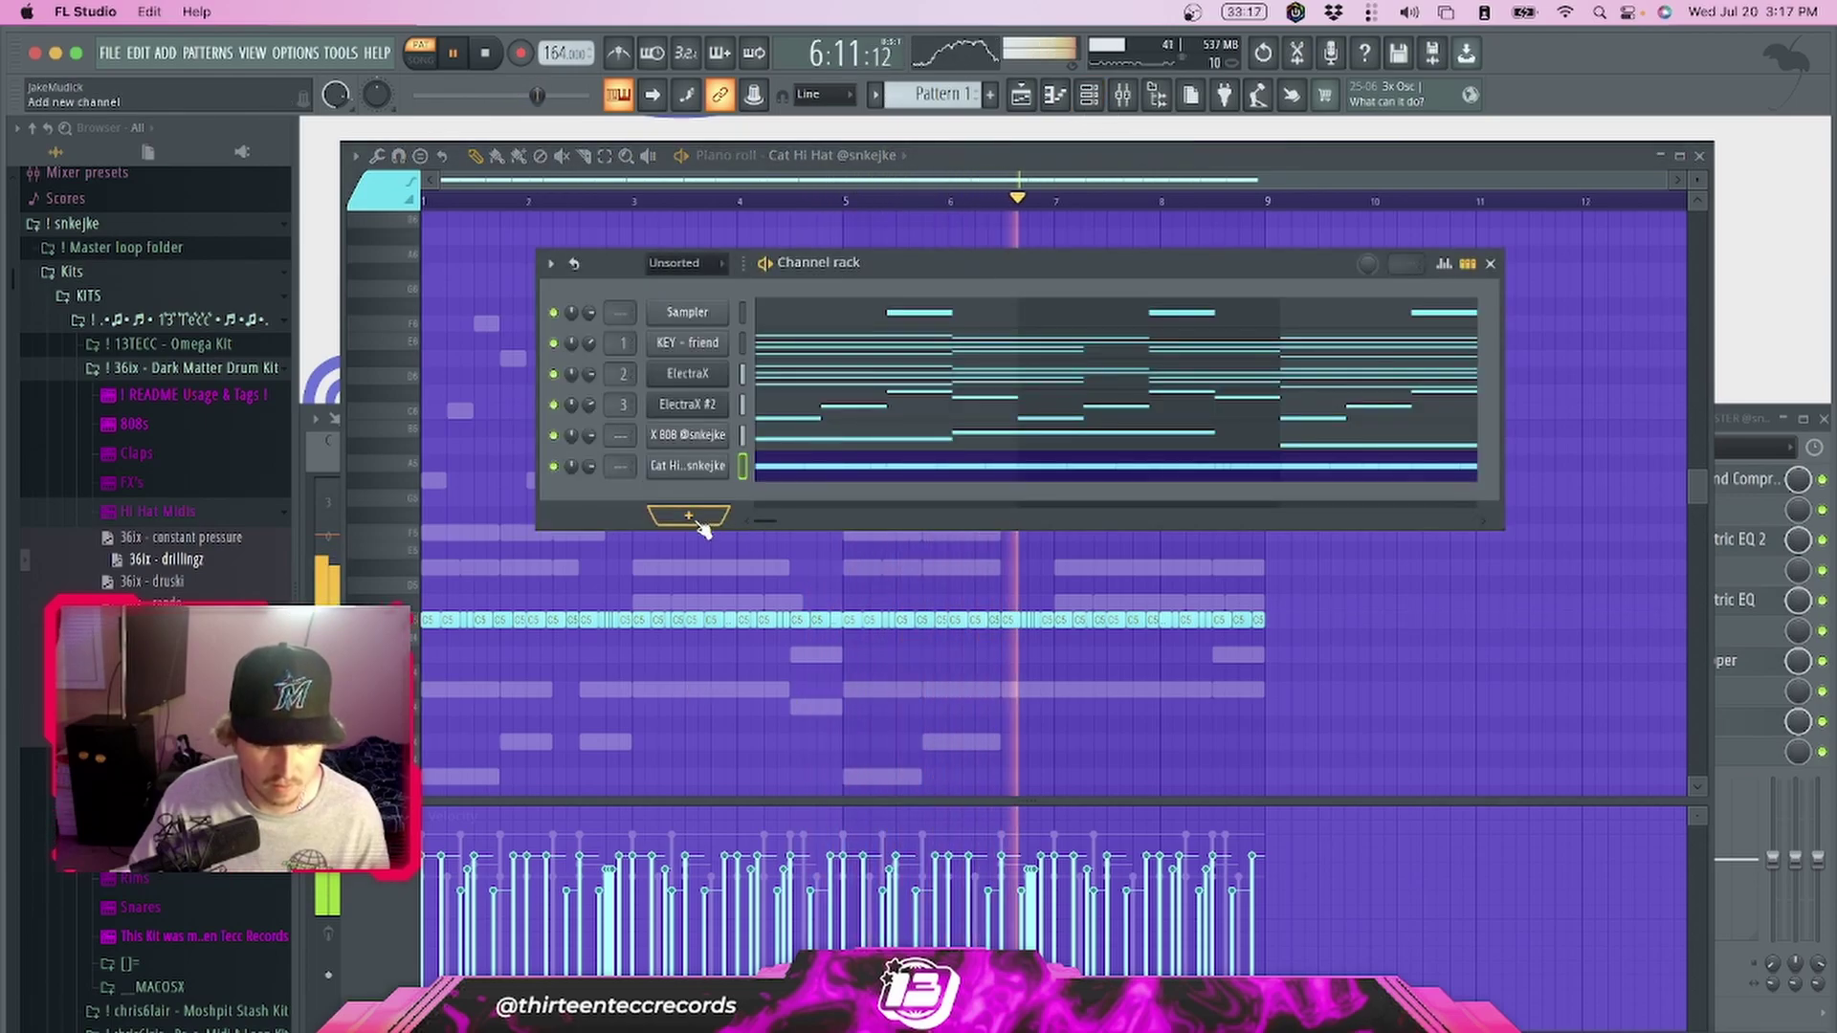
left_click(123, 515)
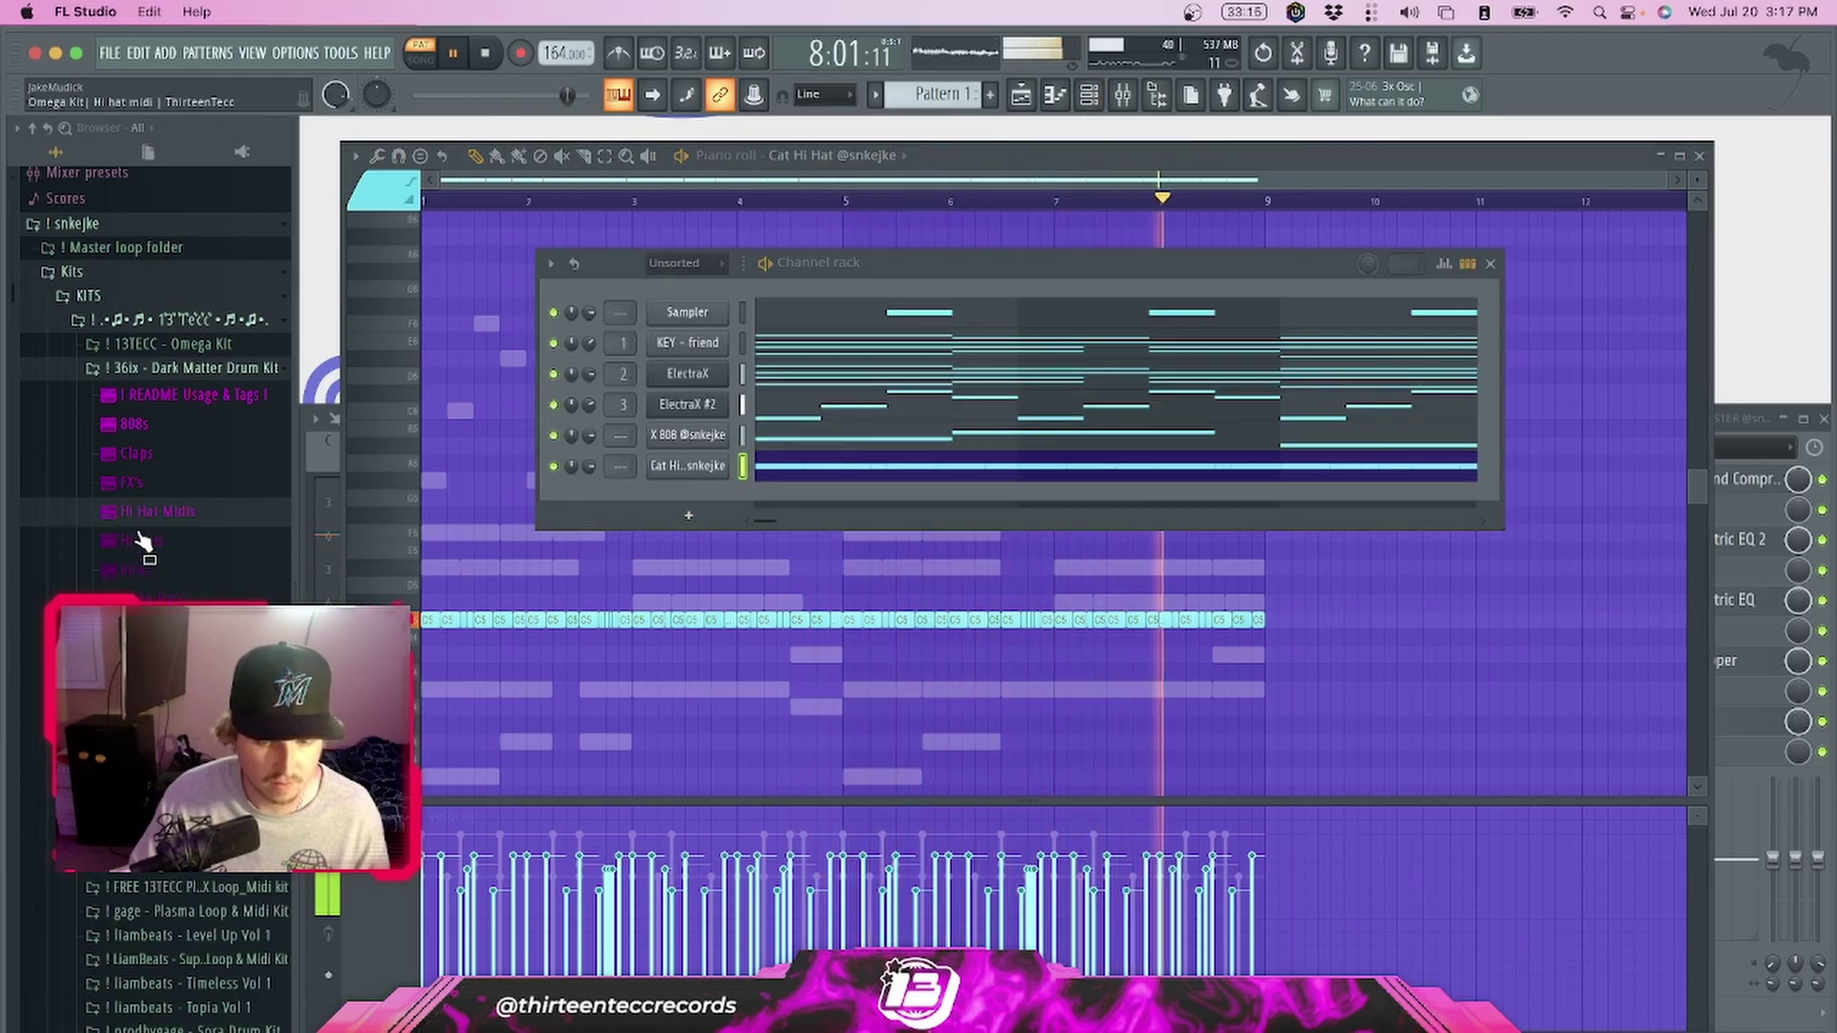
left_click(182, 369)
key("space")
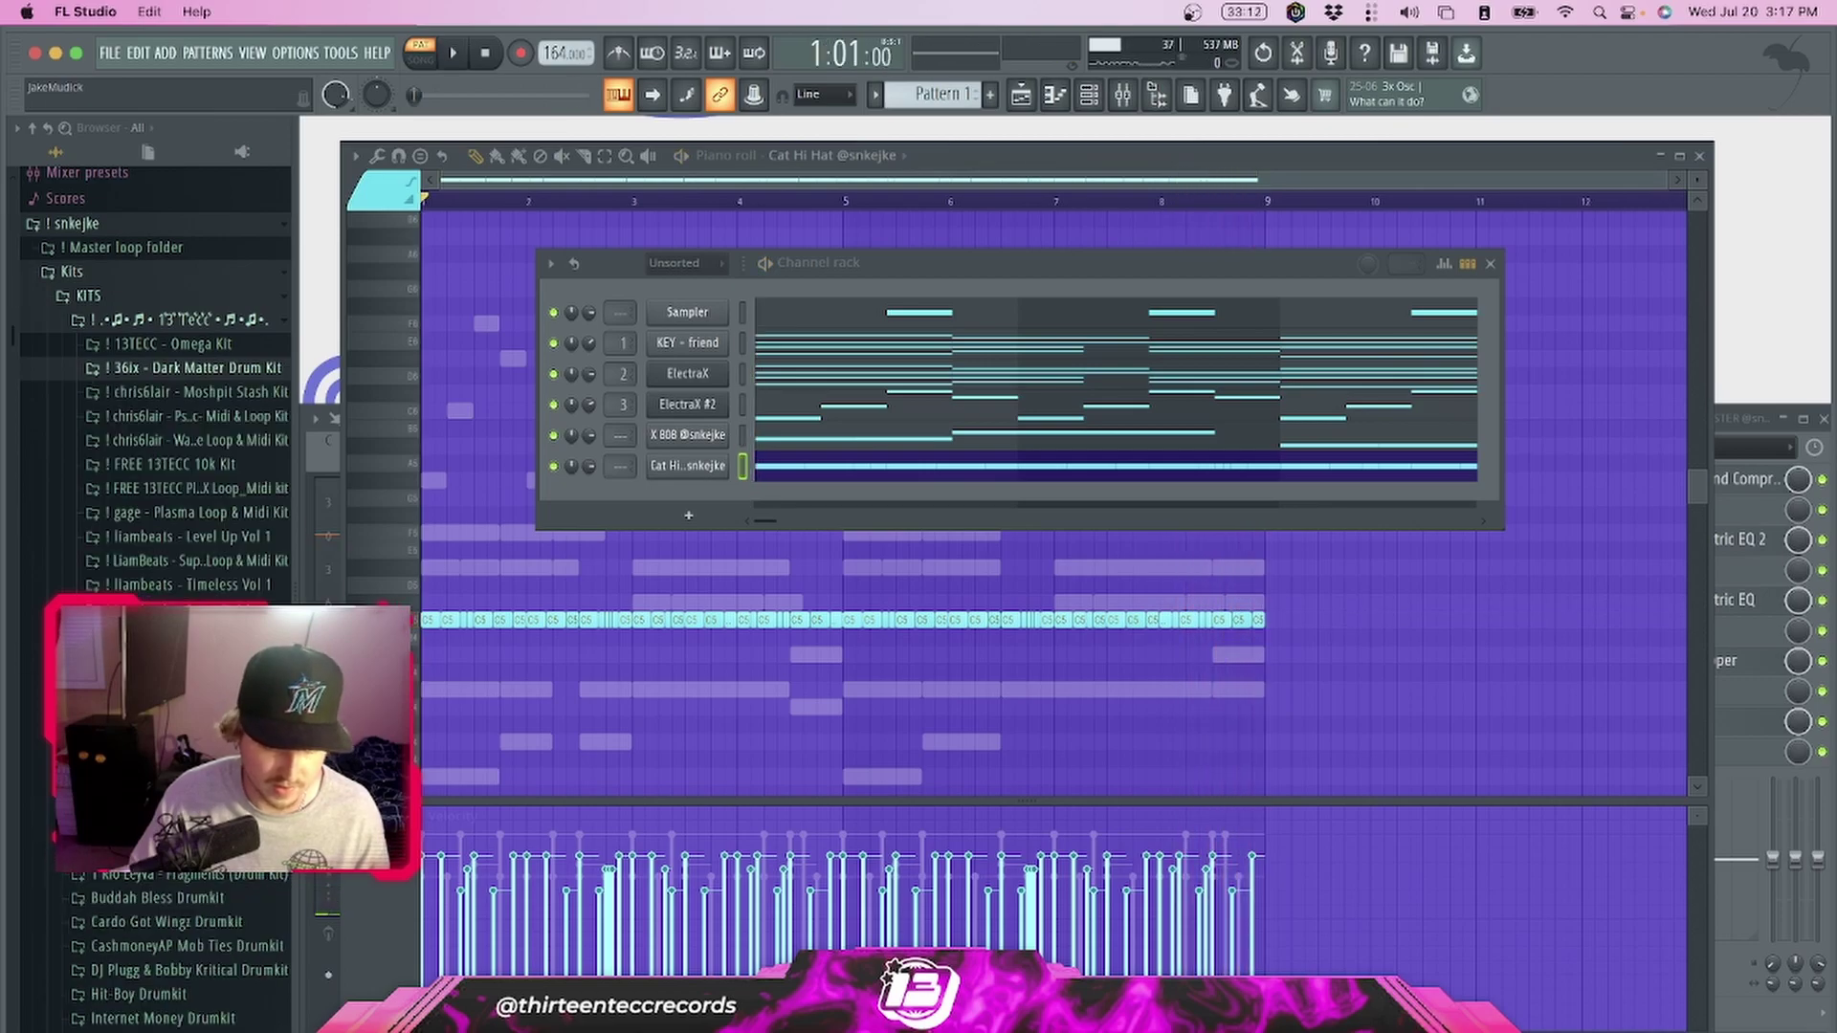
left_click(182, 657)
left_click(182, 657)
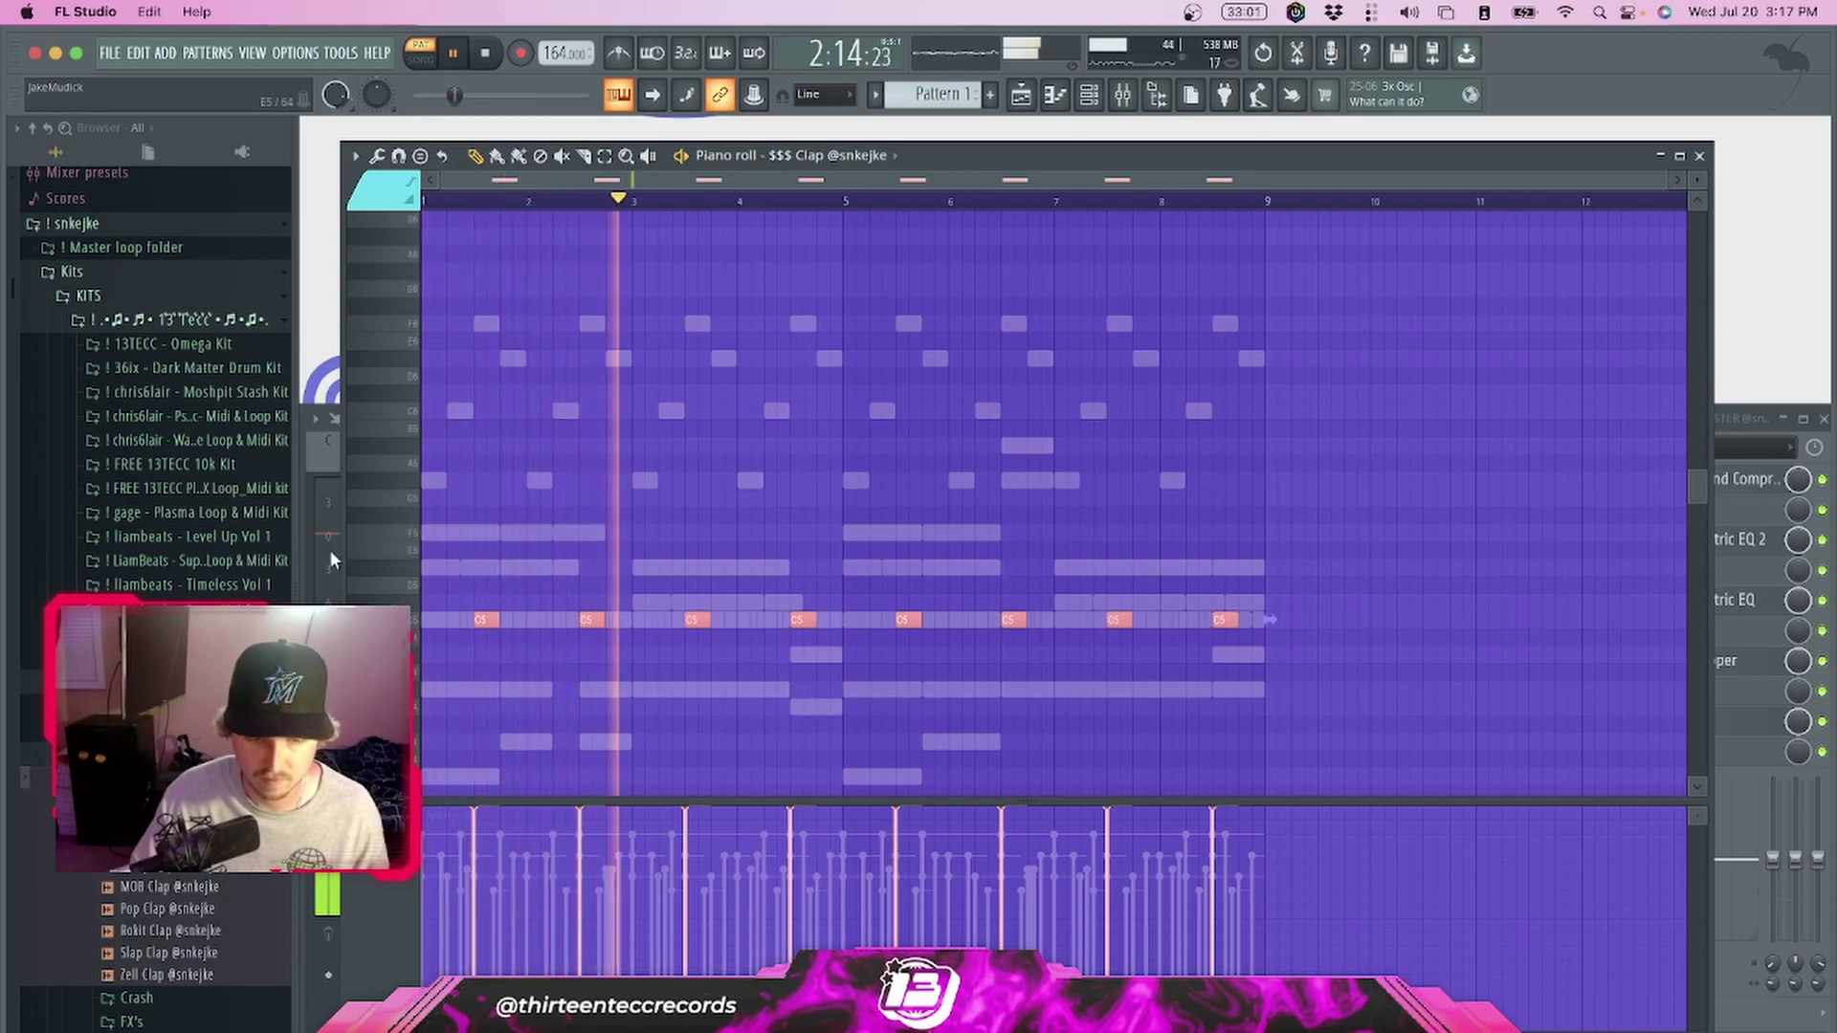
key("space")
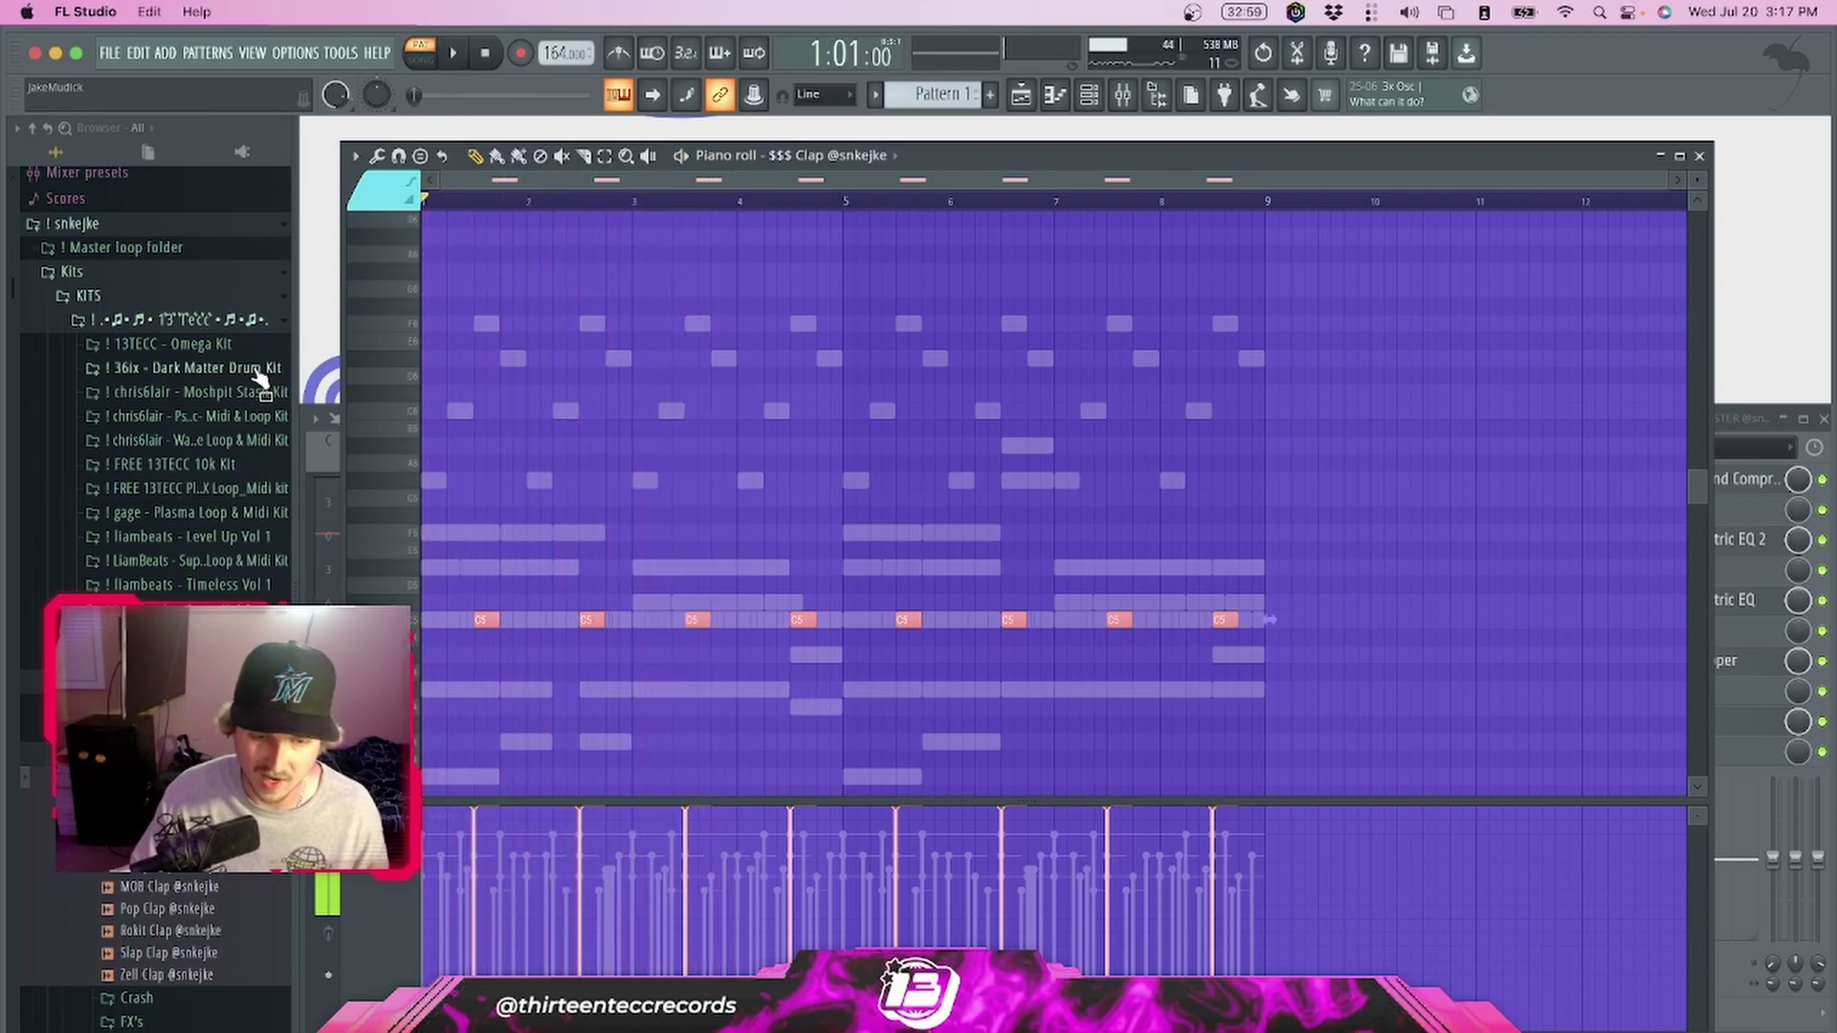
Try the "36ix - drillingz" and "36ix - druski" MIDIs from the Dark Matter Drum Kit on the Cat Hi Hat channel
left_click(219, 370)
left_click(1119, 105)
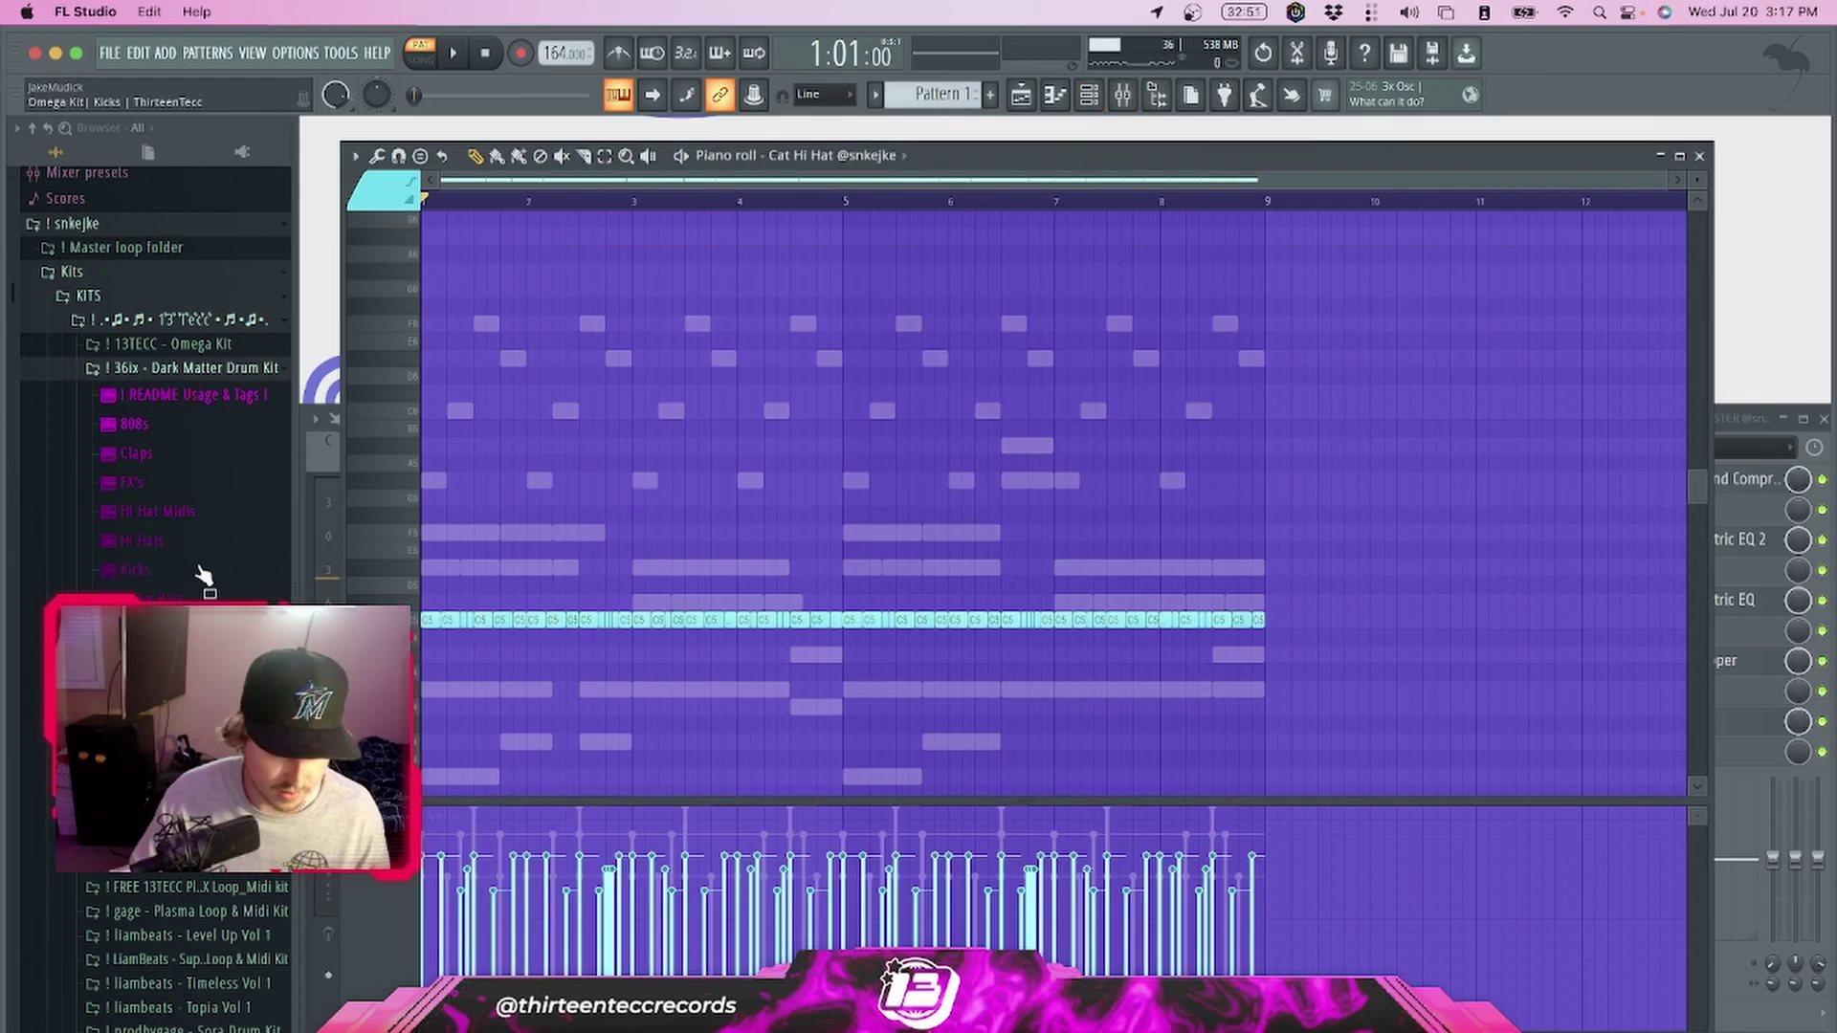
left_click(197, 513)
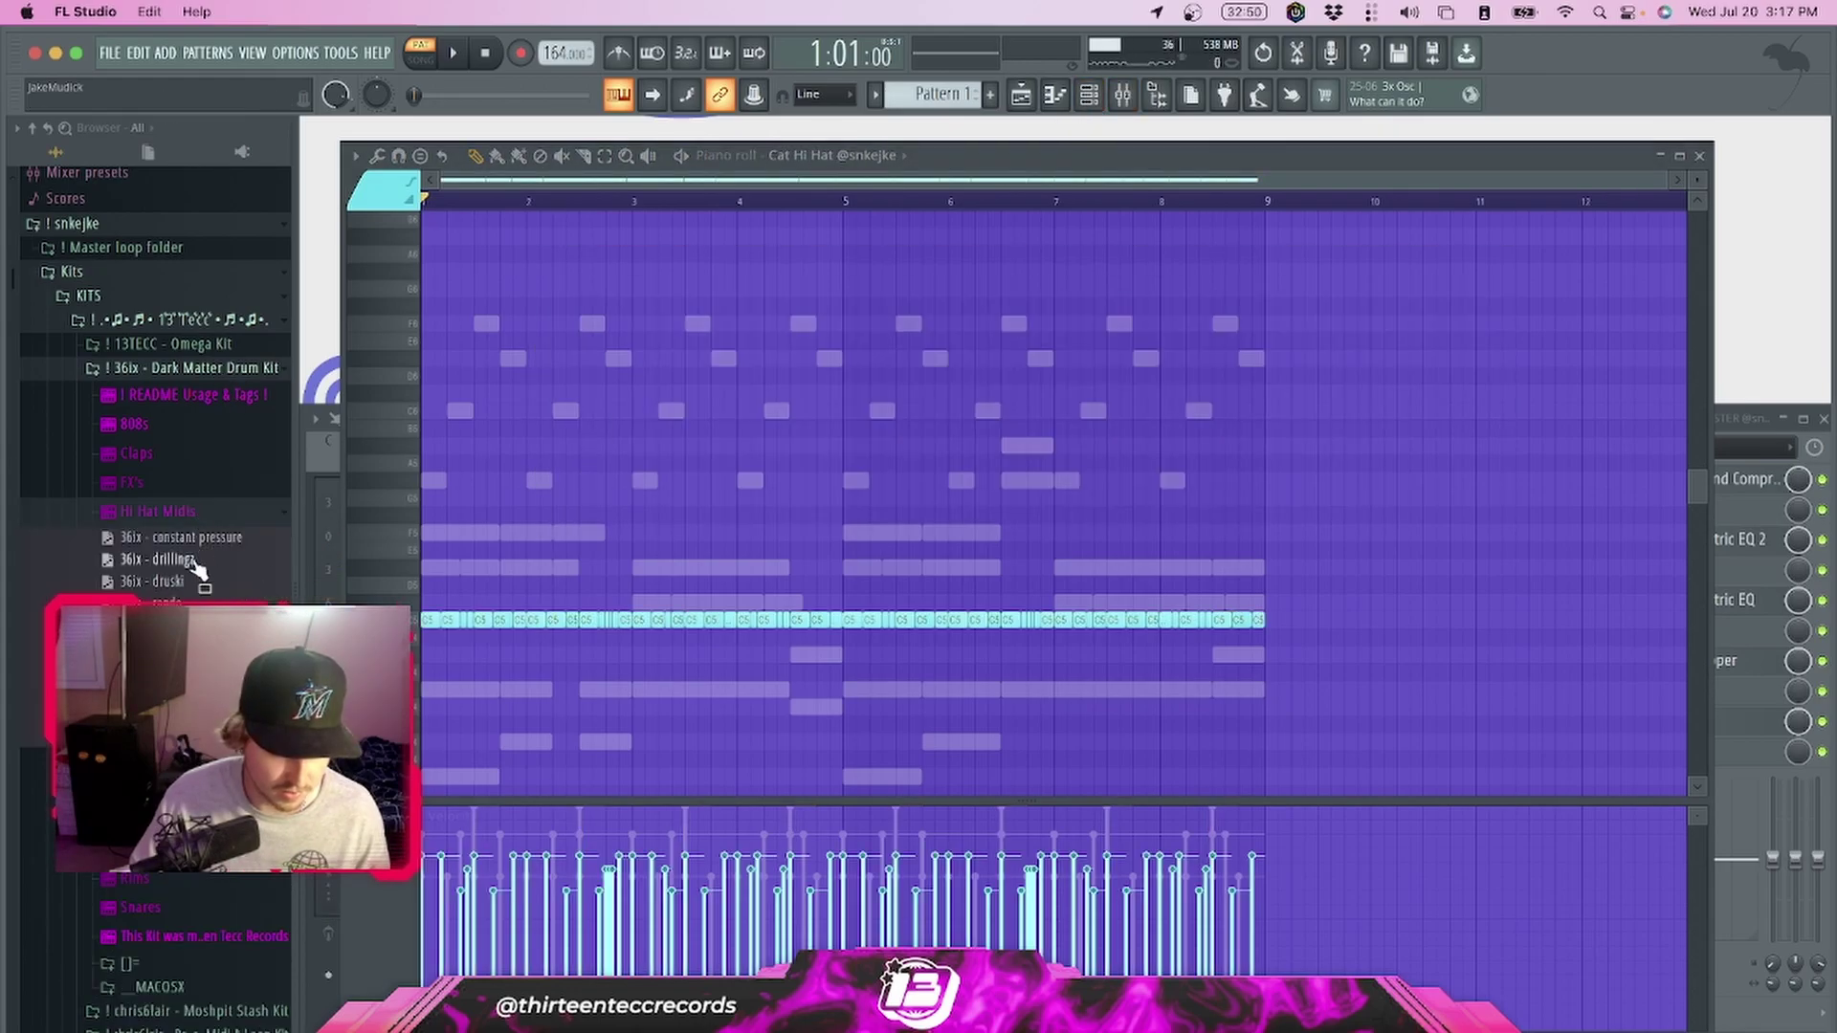
right_click(169, 558)
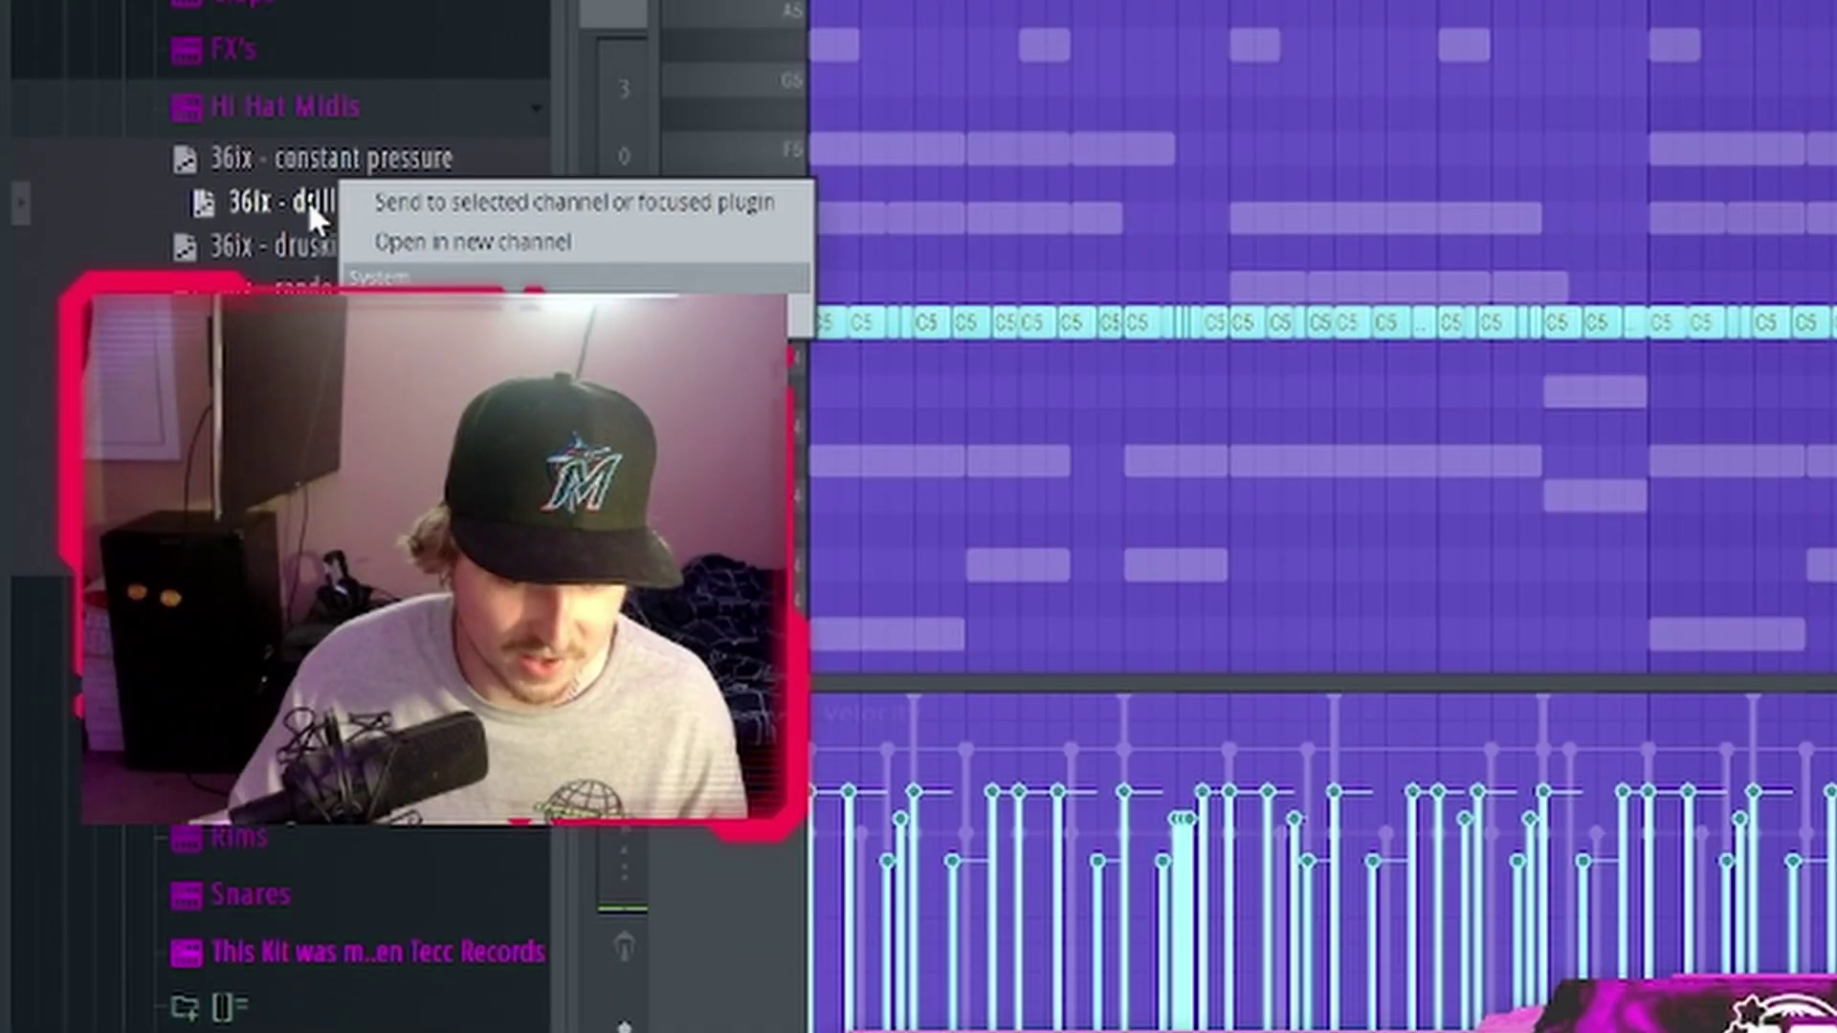
left_click(237, 561)
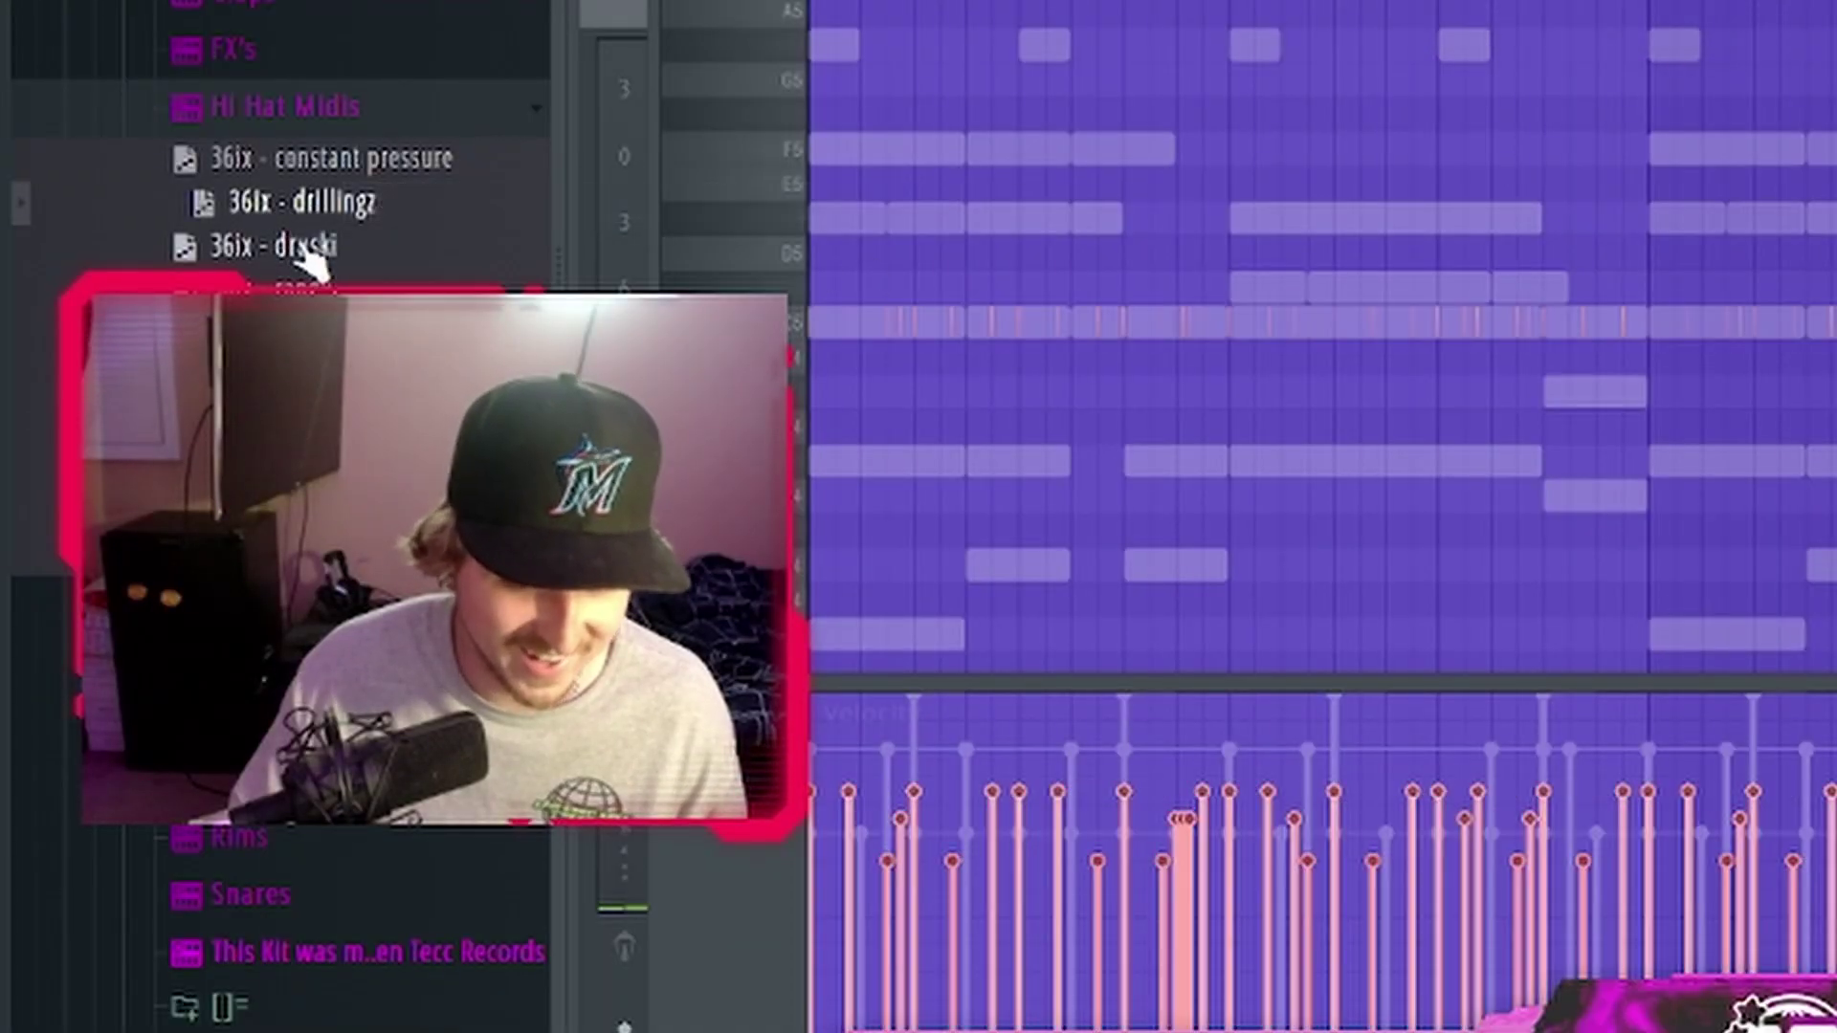
right_click(335, 246)
left_click(419, 245)
scroll(1485, 461, "down", 4)
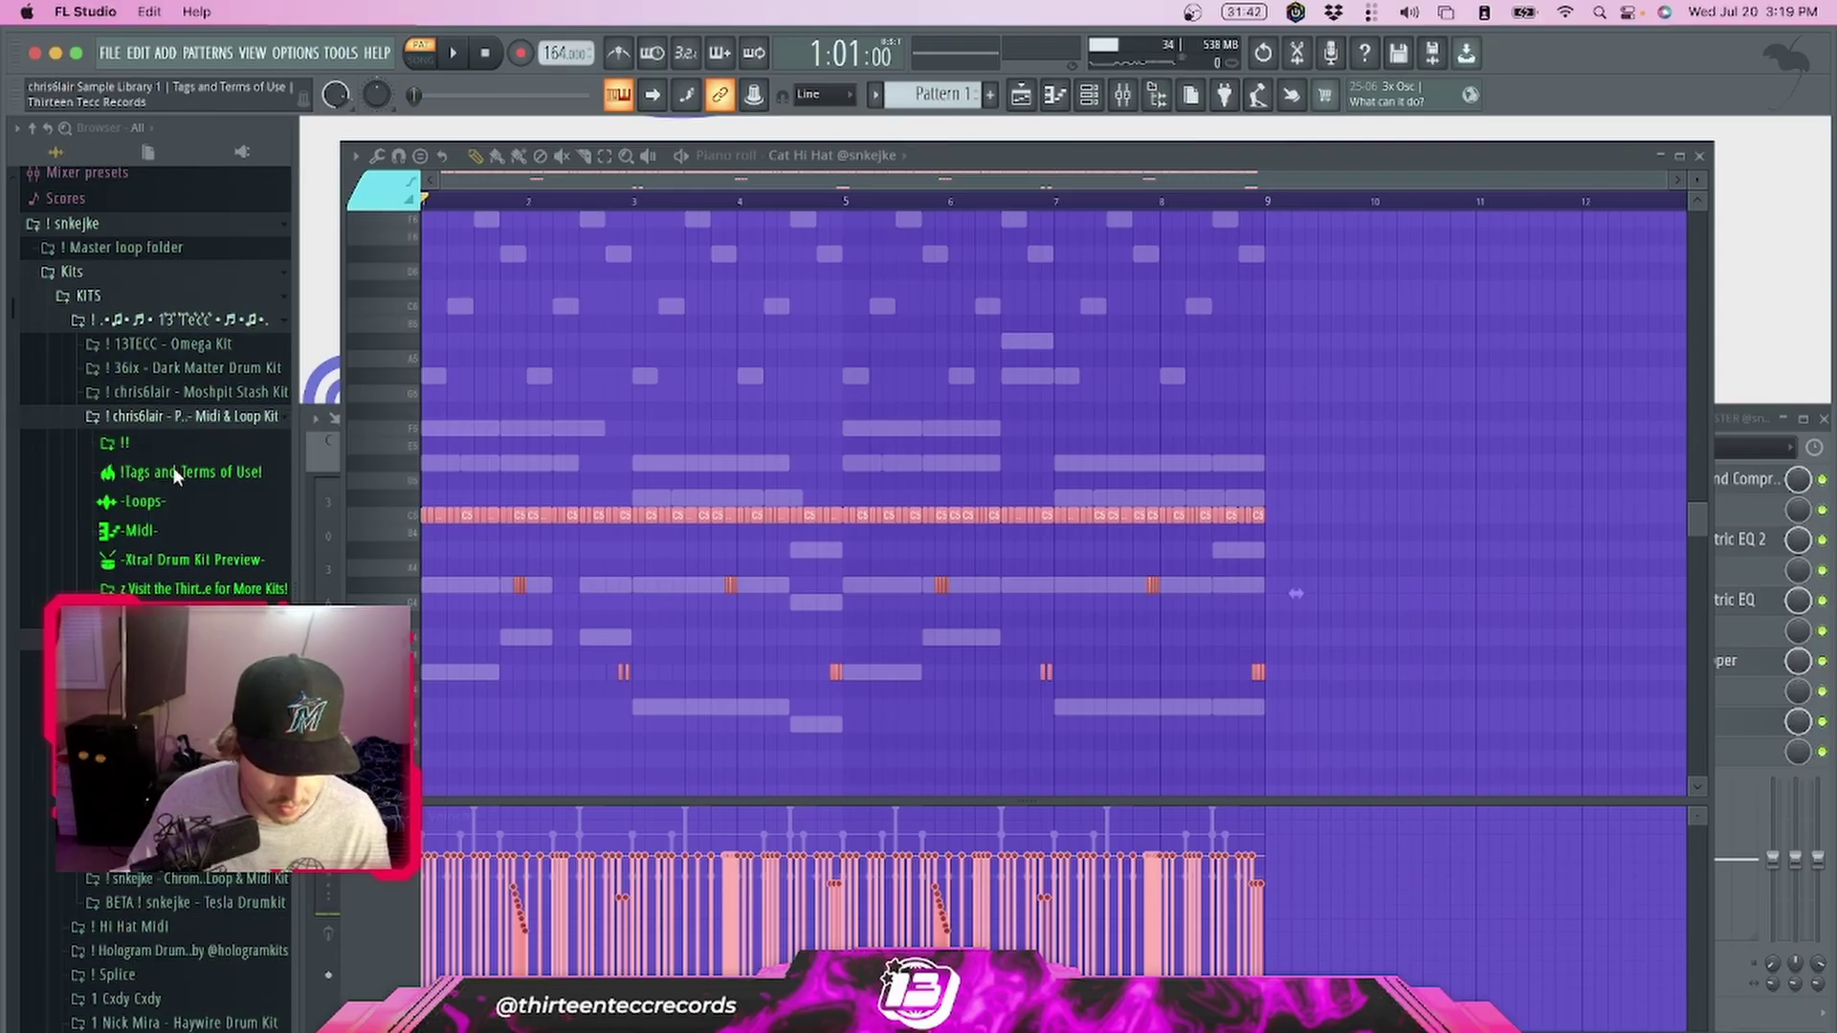
Open the Hi-Hat Midis folder of the chris6lair - Moshpit Stash Kit in the browser
left_click(196, 394)
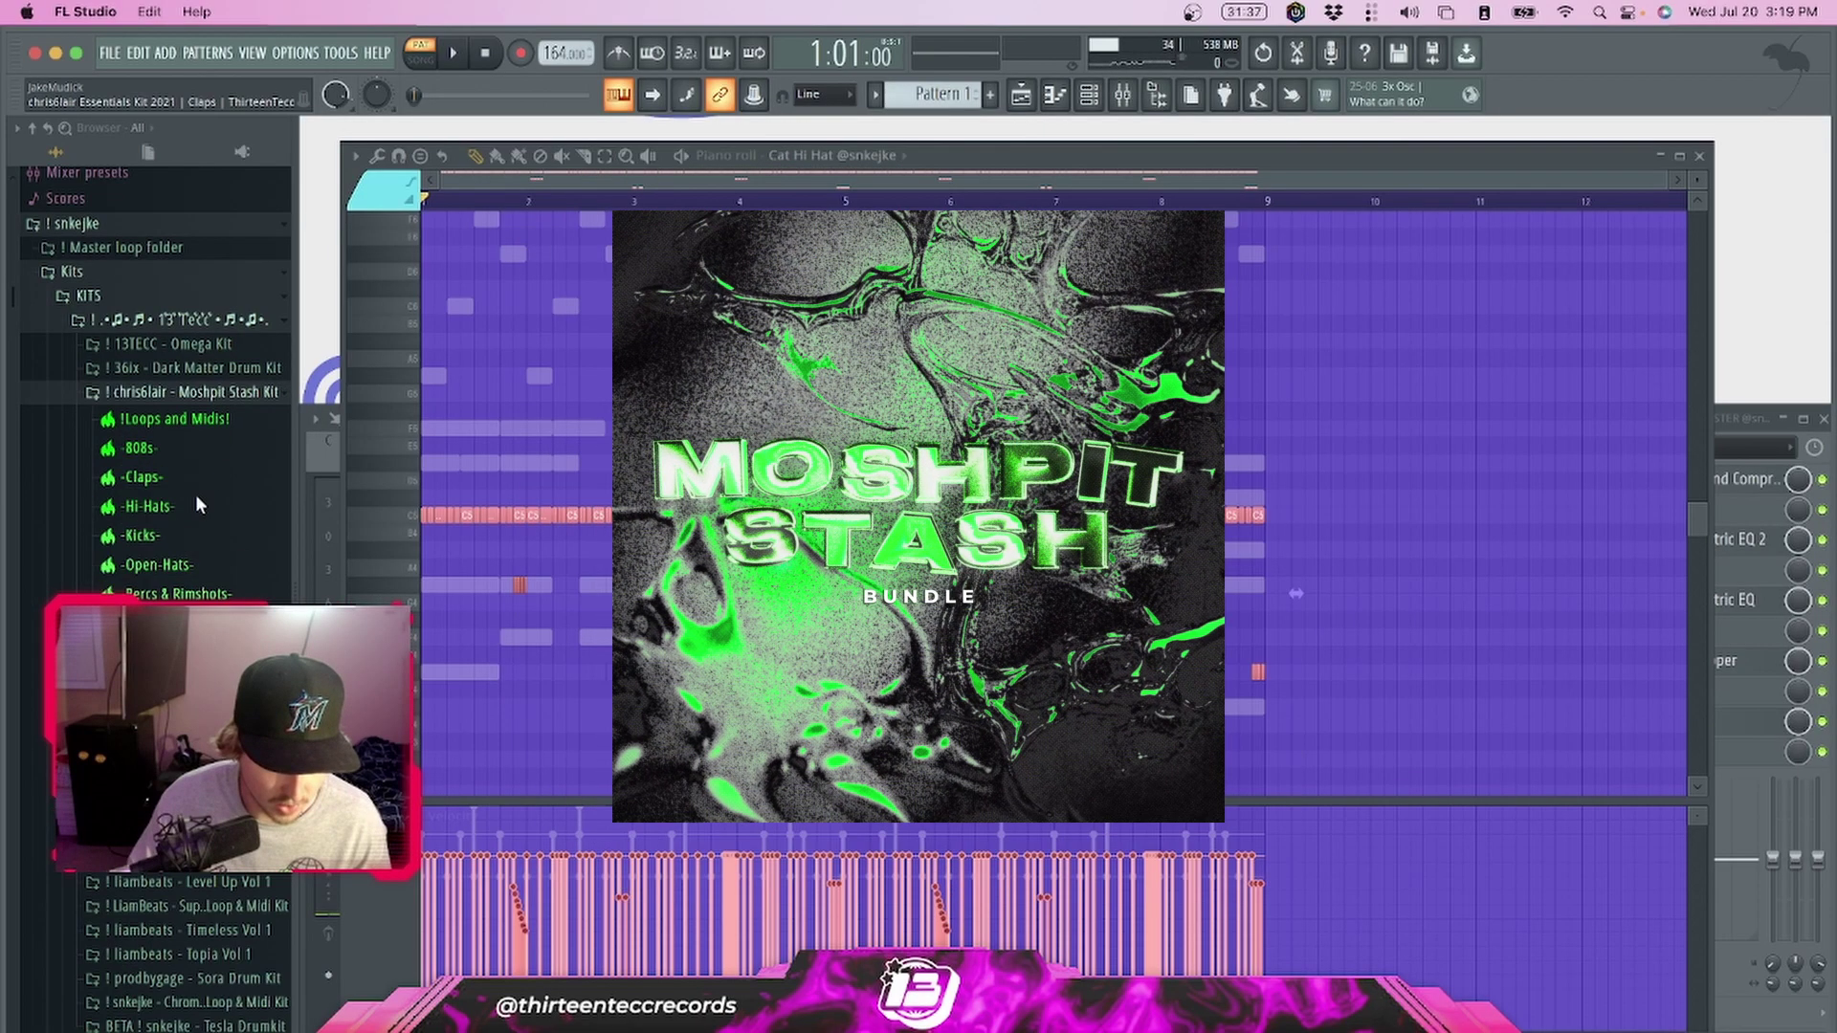
left_click(172, 506)
left_click(173, 533)
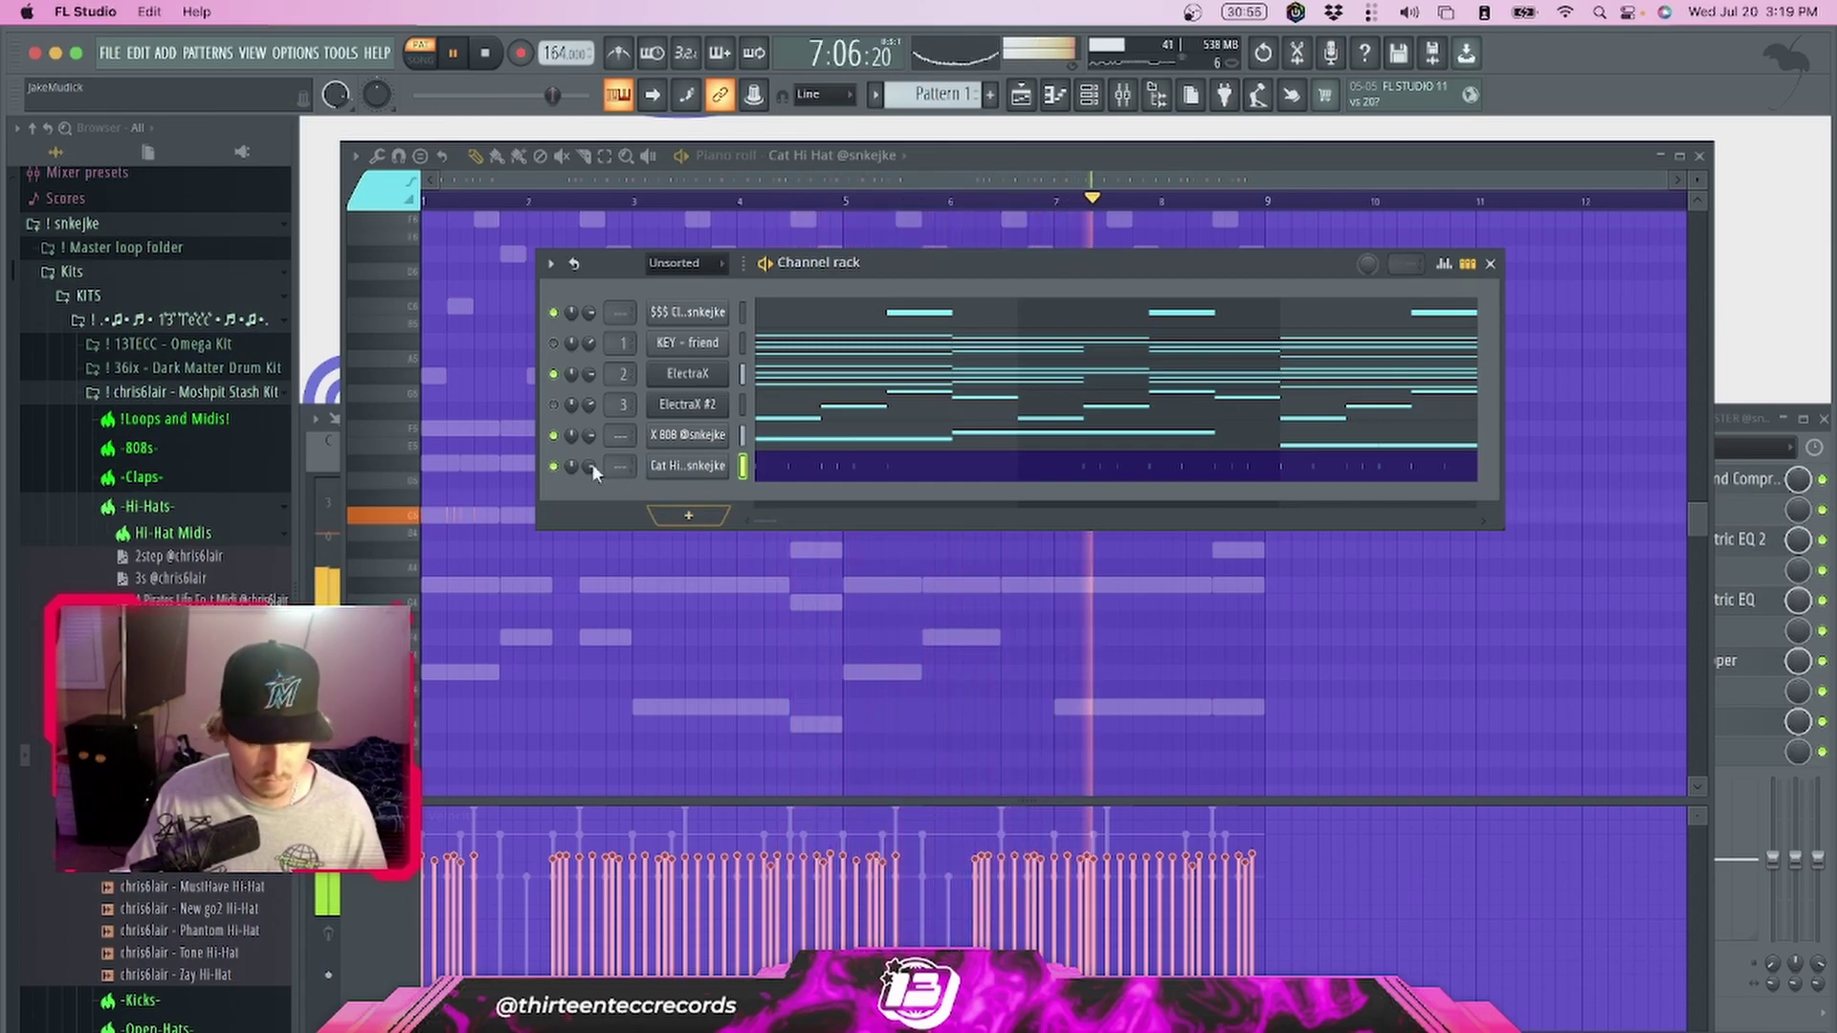
Unmute the ElectraX #2 channel and clone it as a new ElectraX channel
left_click(553, 404)
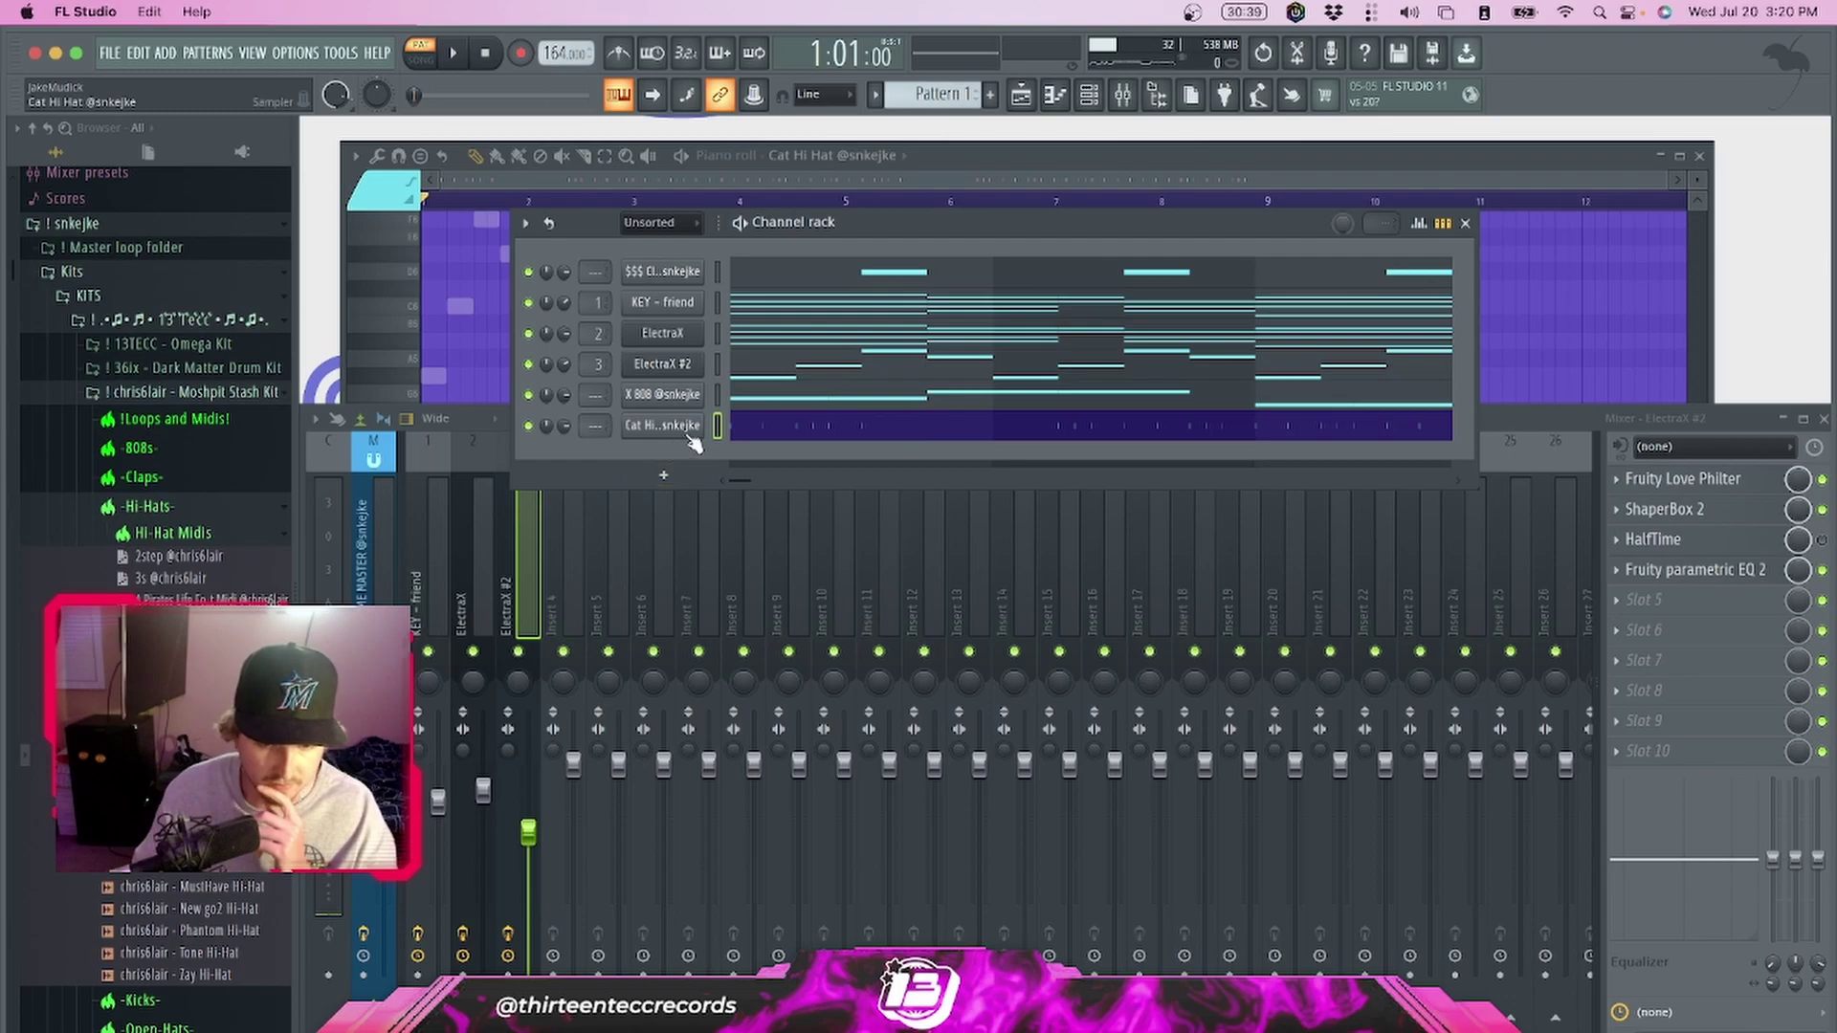
left_click(665, 480)
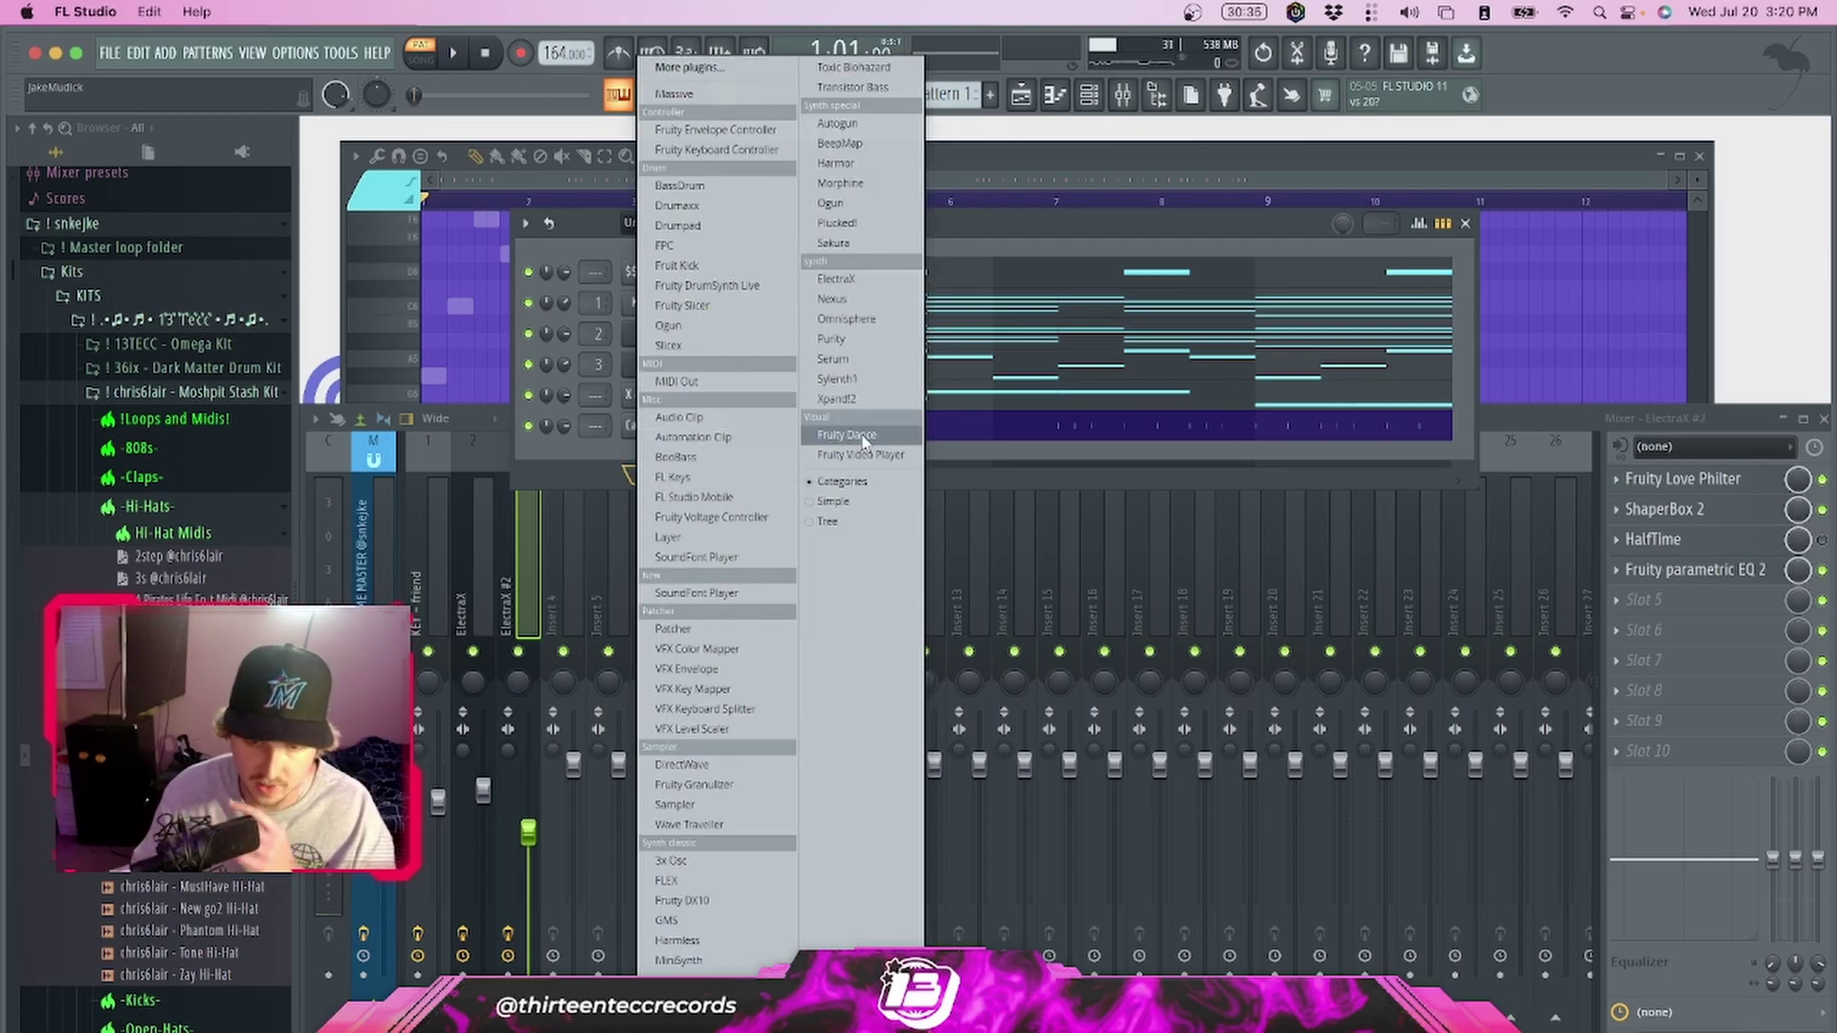
left_click(615, 469)
right_click(673, 364)
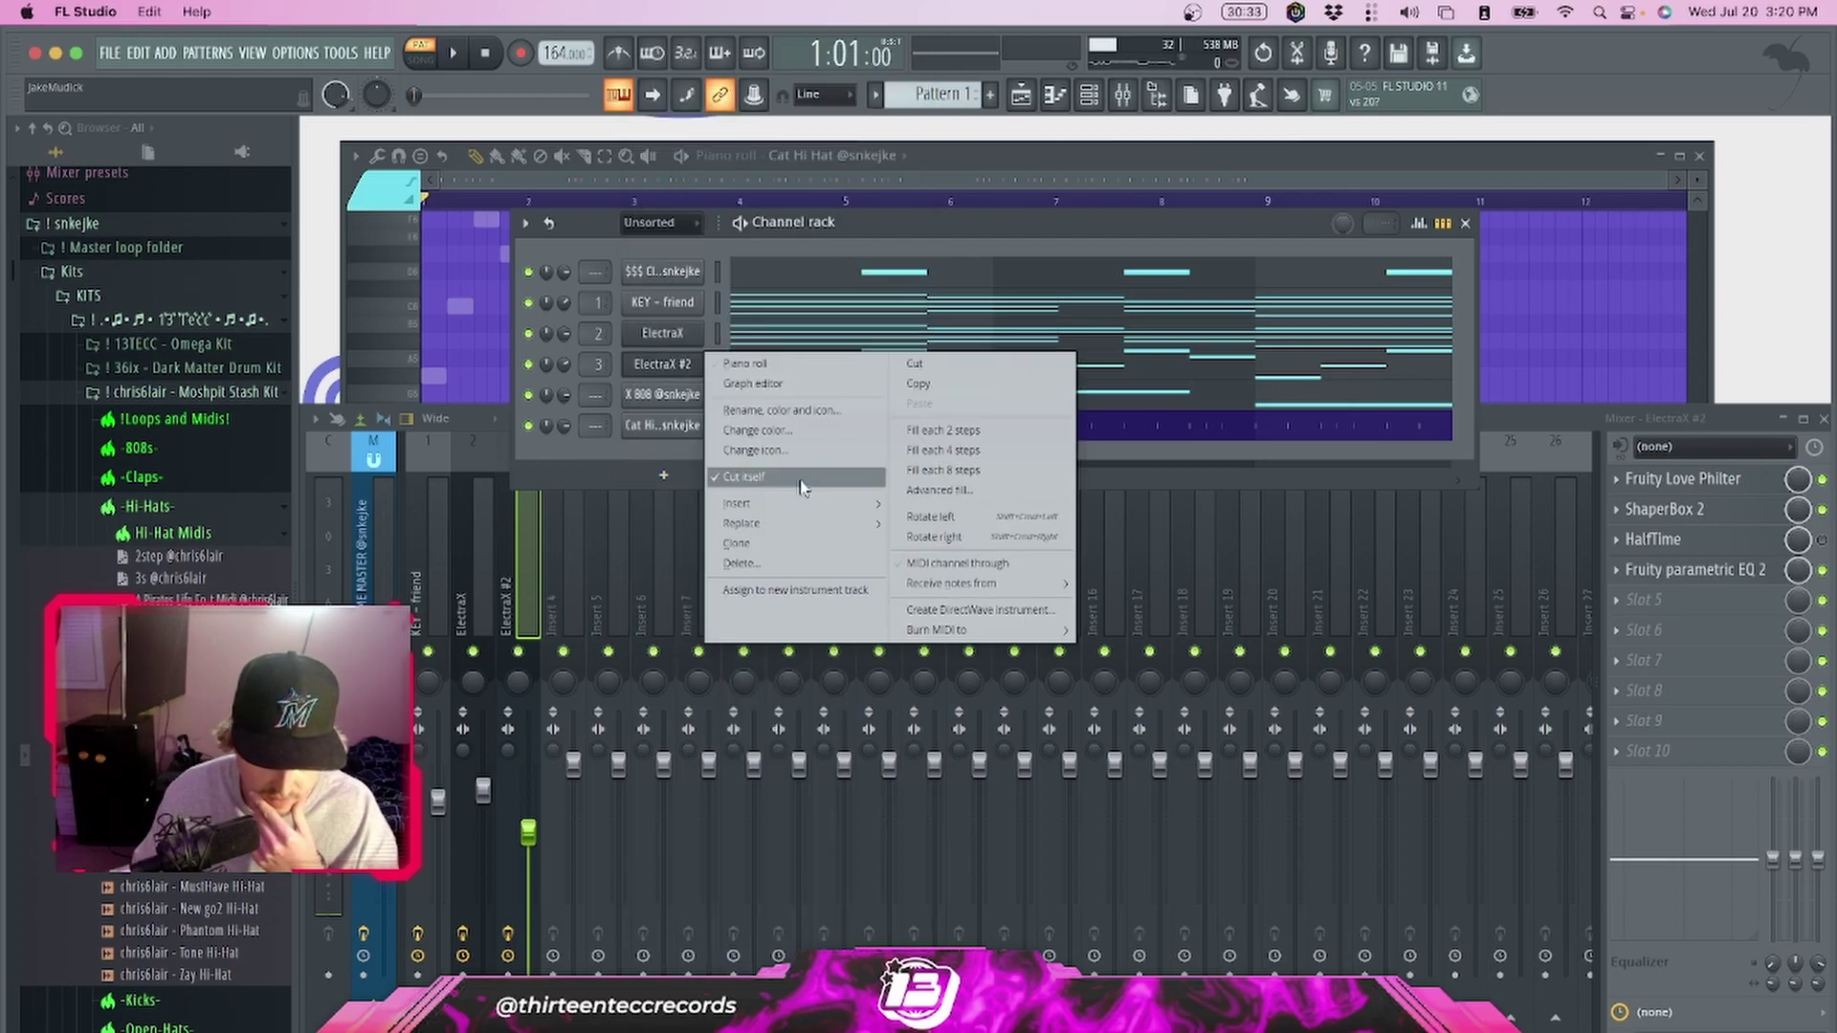
left_click(780, 542)
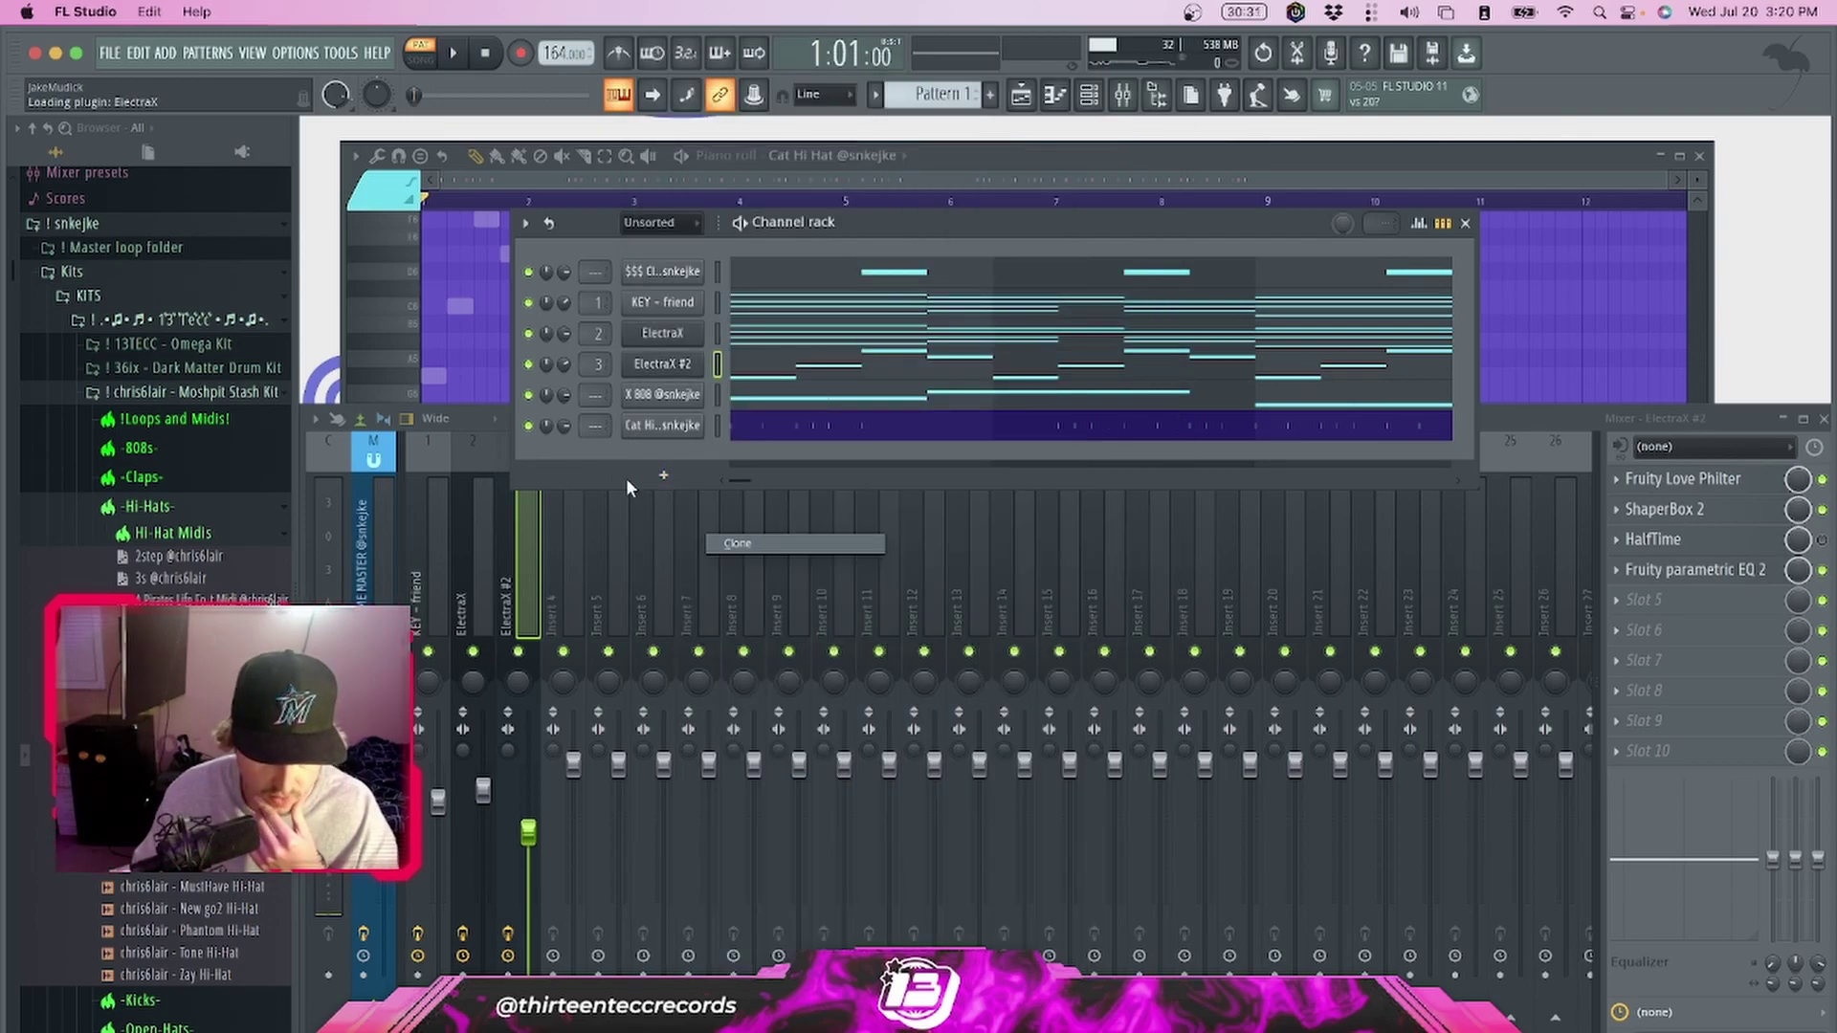
scroll(598, 394, "down", 2)
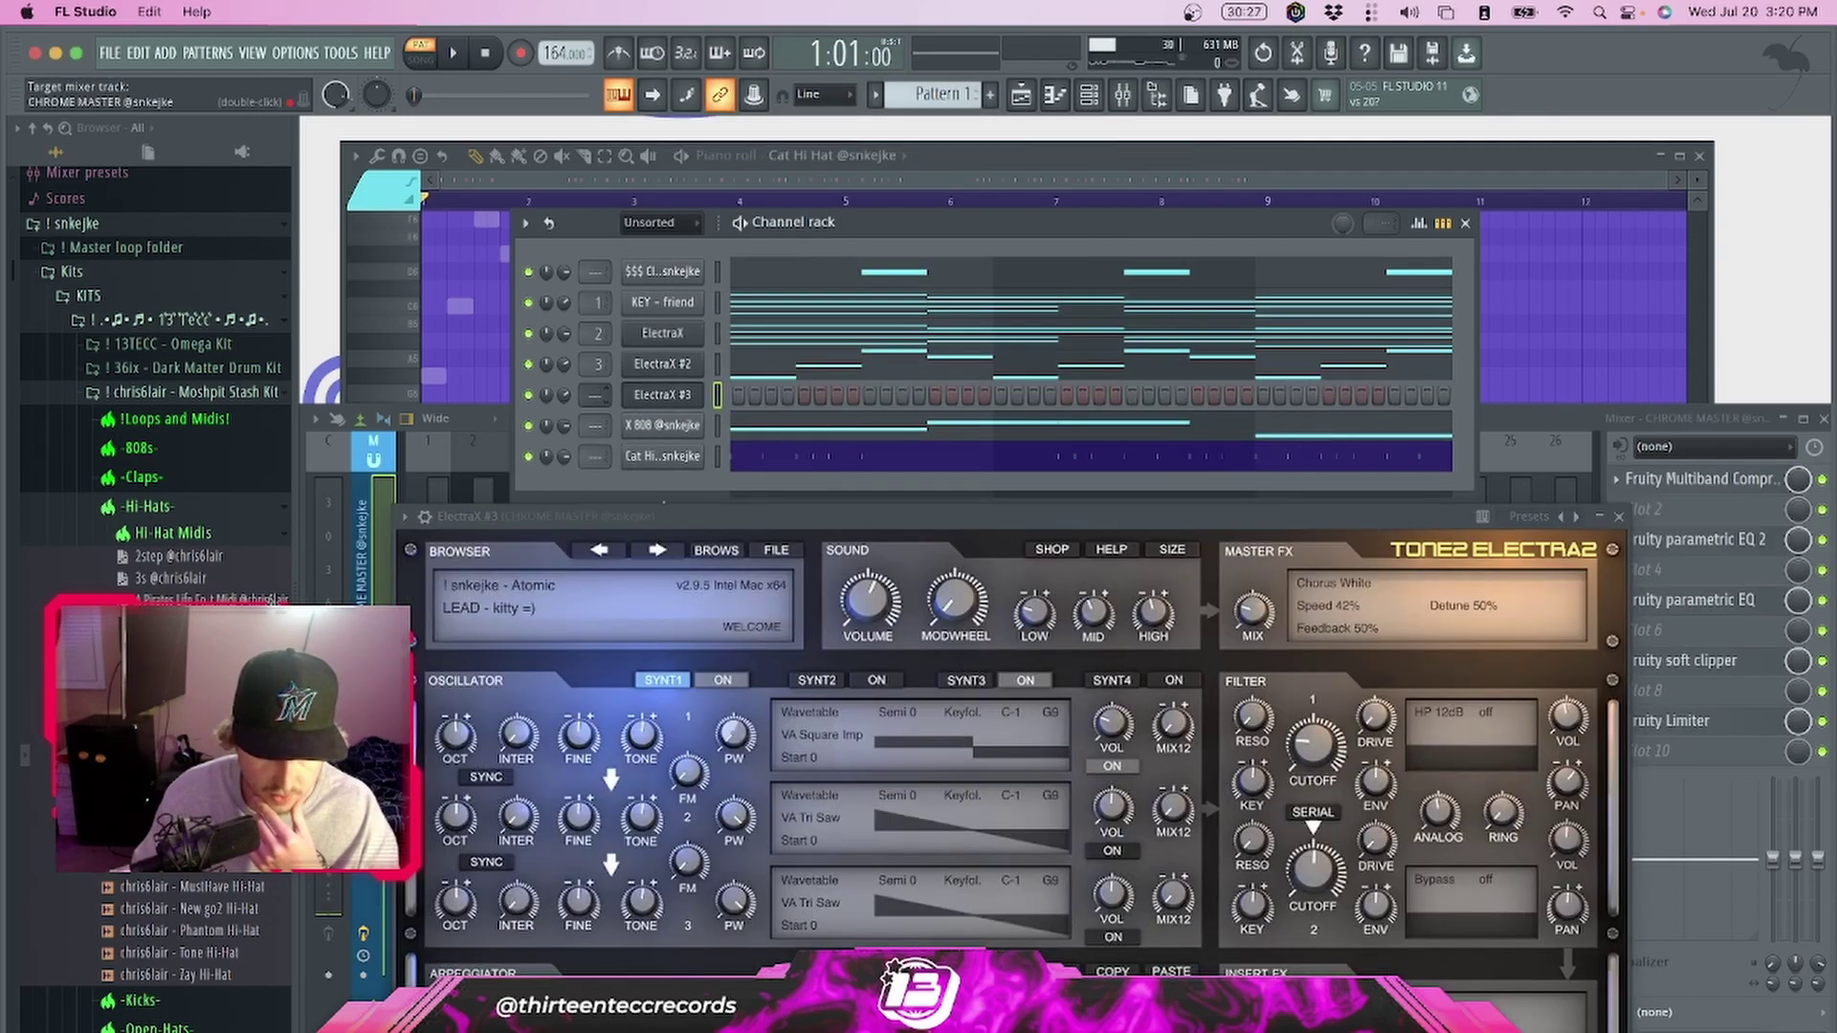
left_click_drag(701, 510, 921, 462)
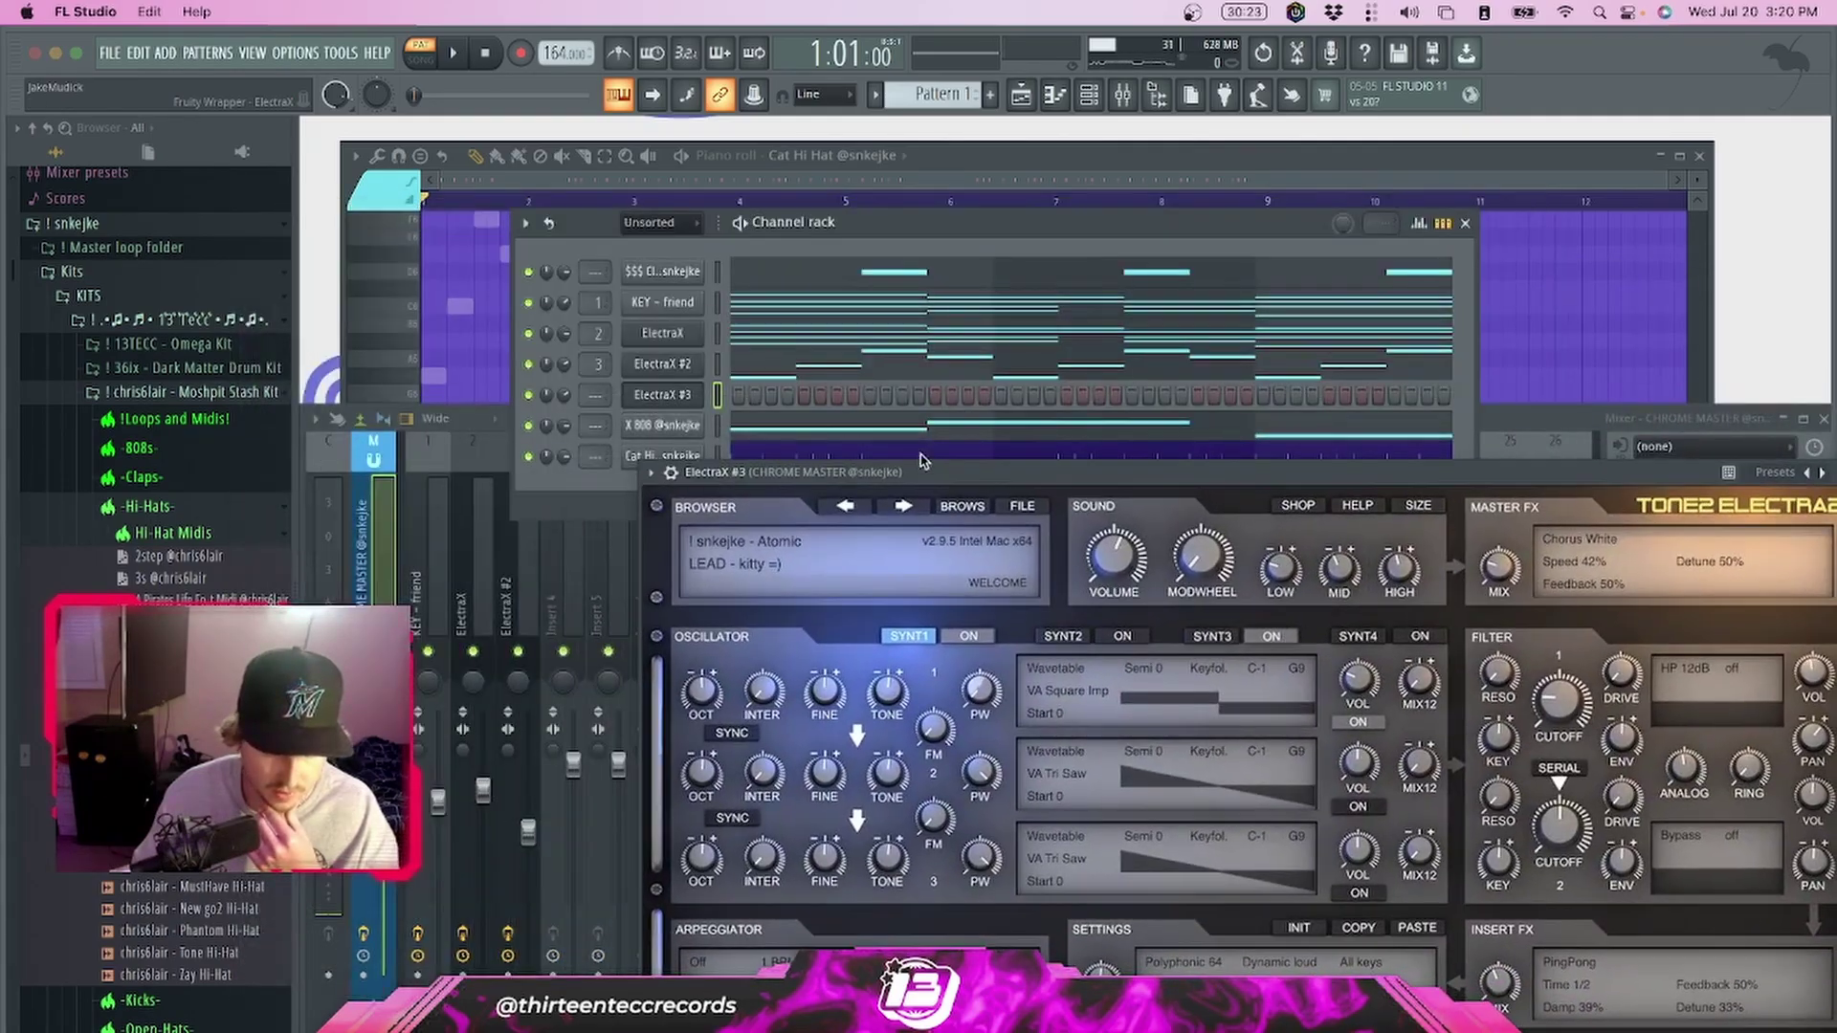
Load the PLUCK - pro patch from the ! snkejke - Atomic bank into ElectraX #3
left_click(662, 394)
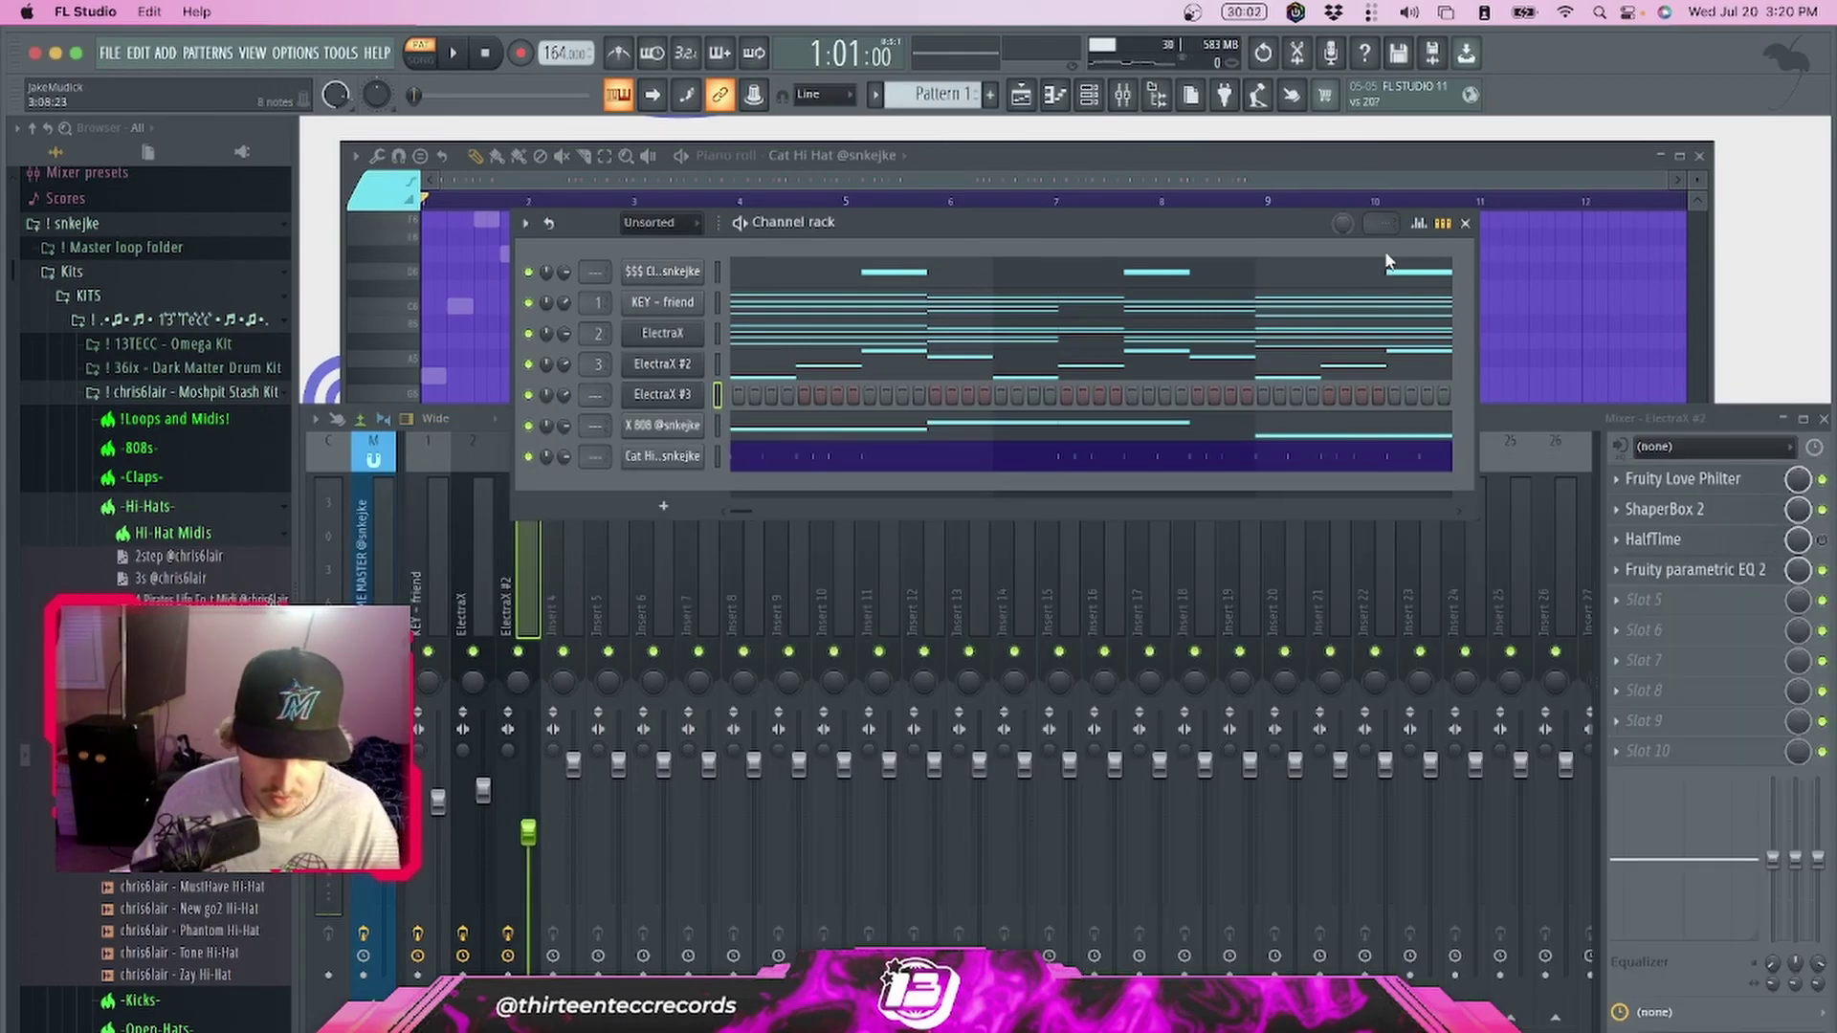
left_click(670, 403)
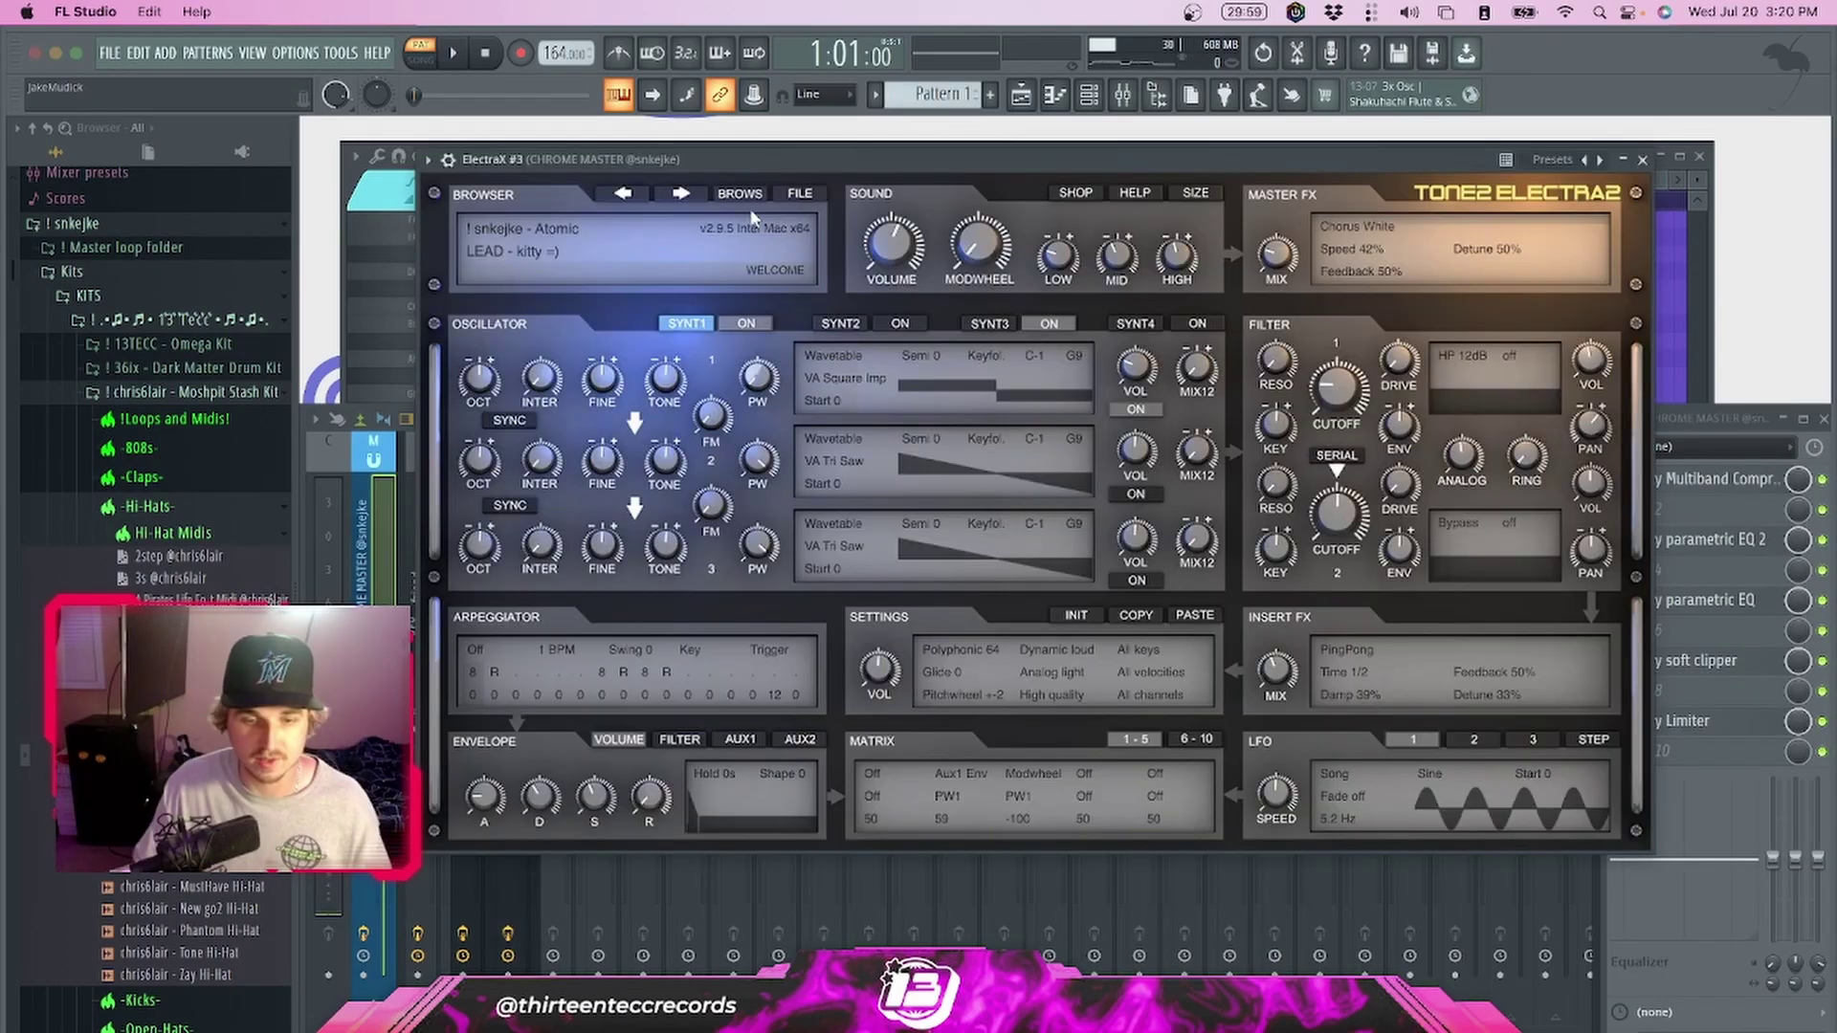
left_click(732, 197)
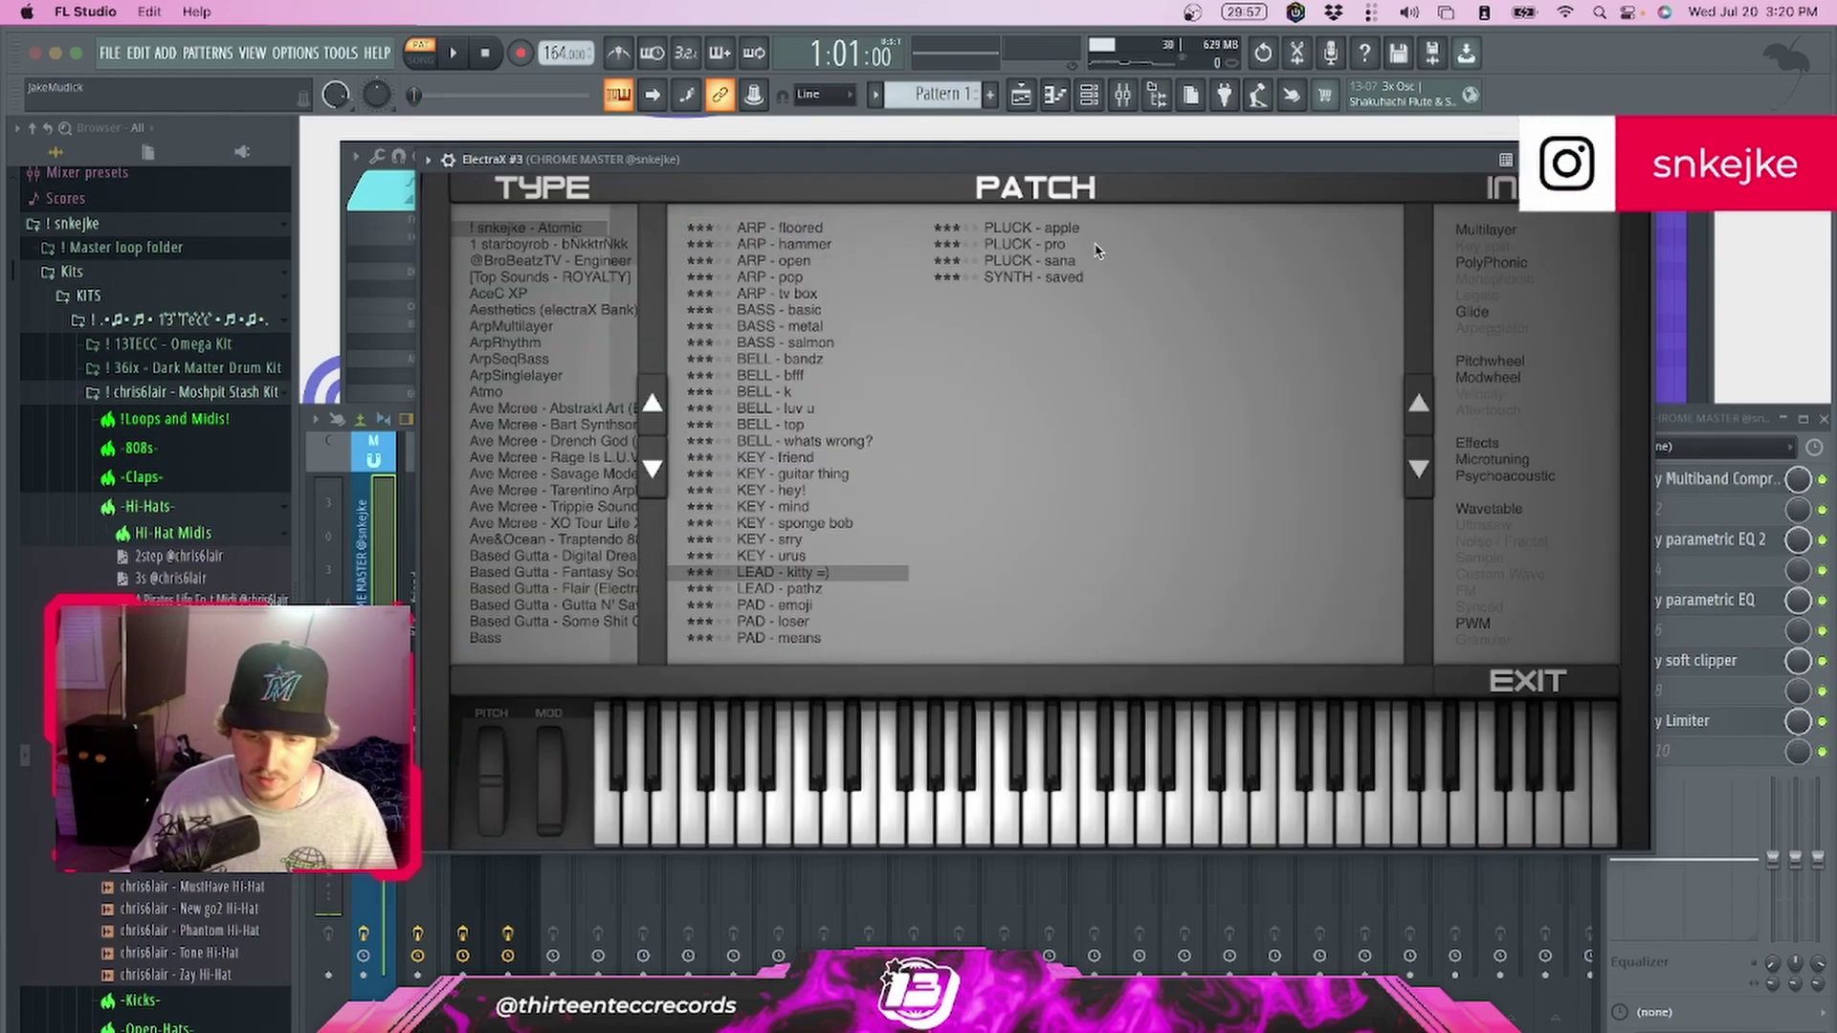
left_click(1052, 246)
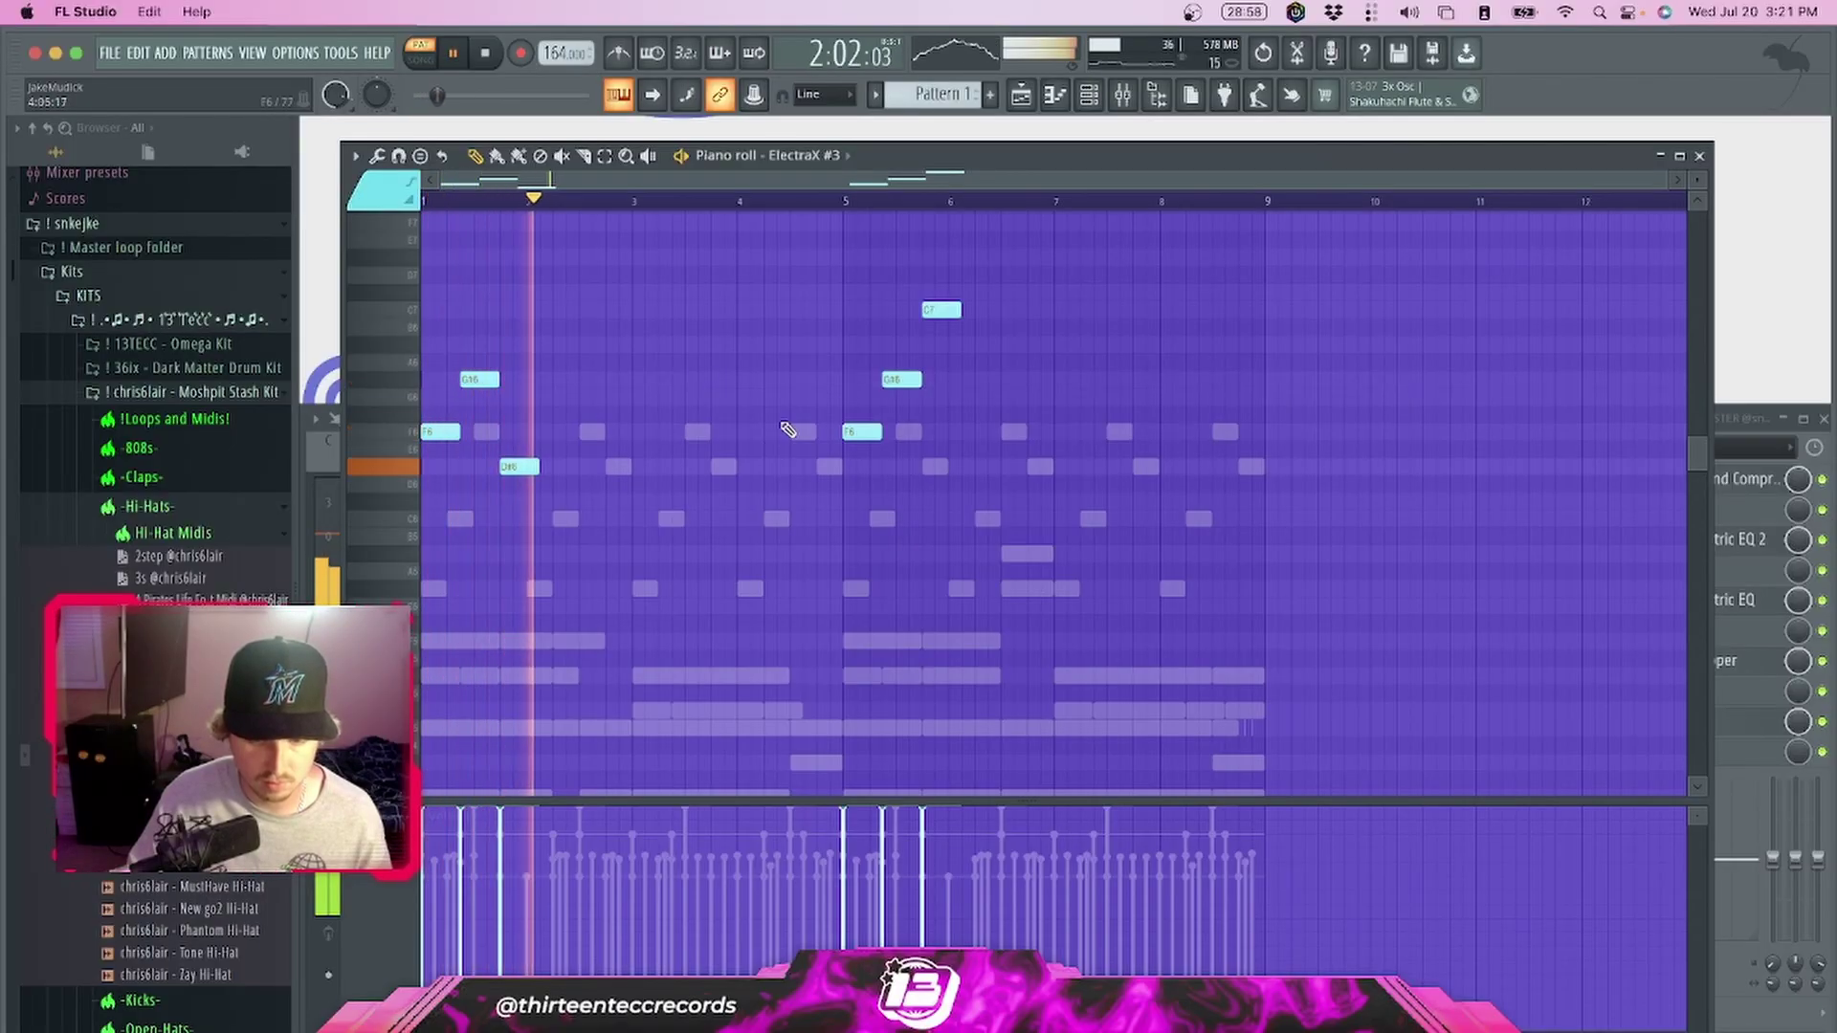
Lower the C7 note at the end of bar 5 in ElectraX #3 to D#6 and select the melody notes
left_click_drag(948, 316, 947, 472)
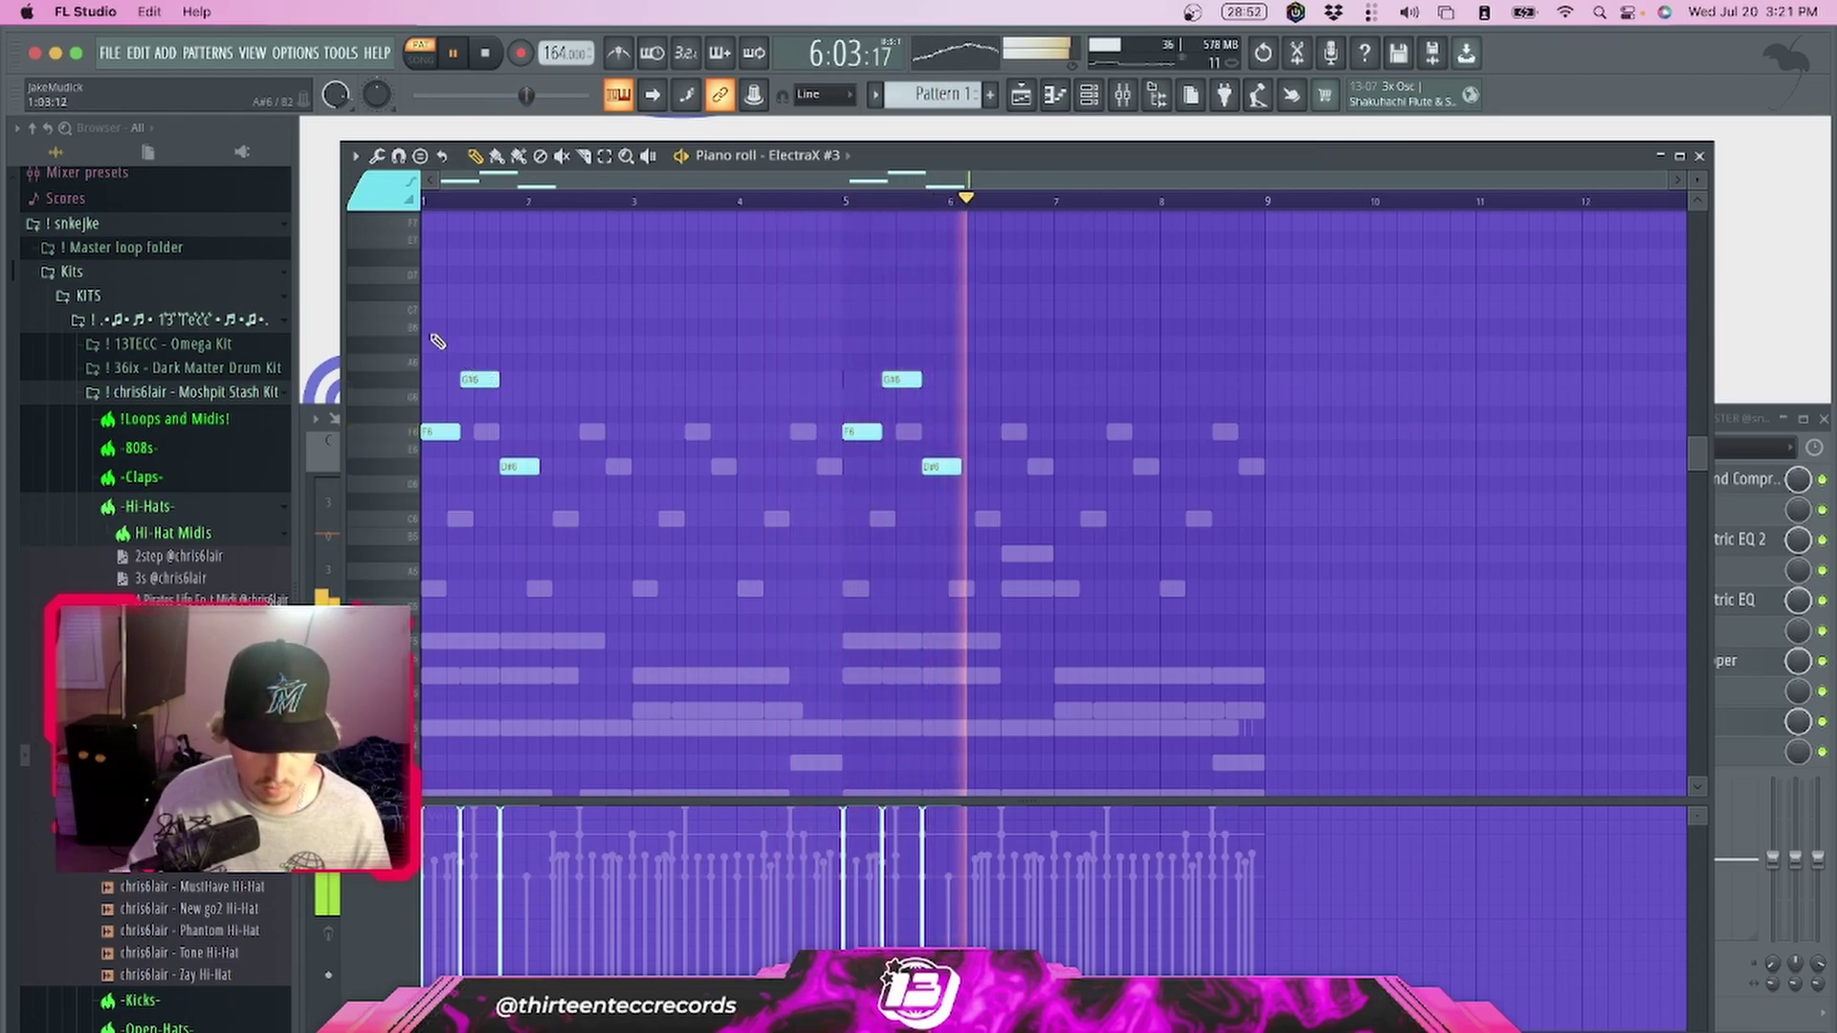
left_click_drag(430, 325, 986, 578)
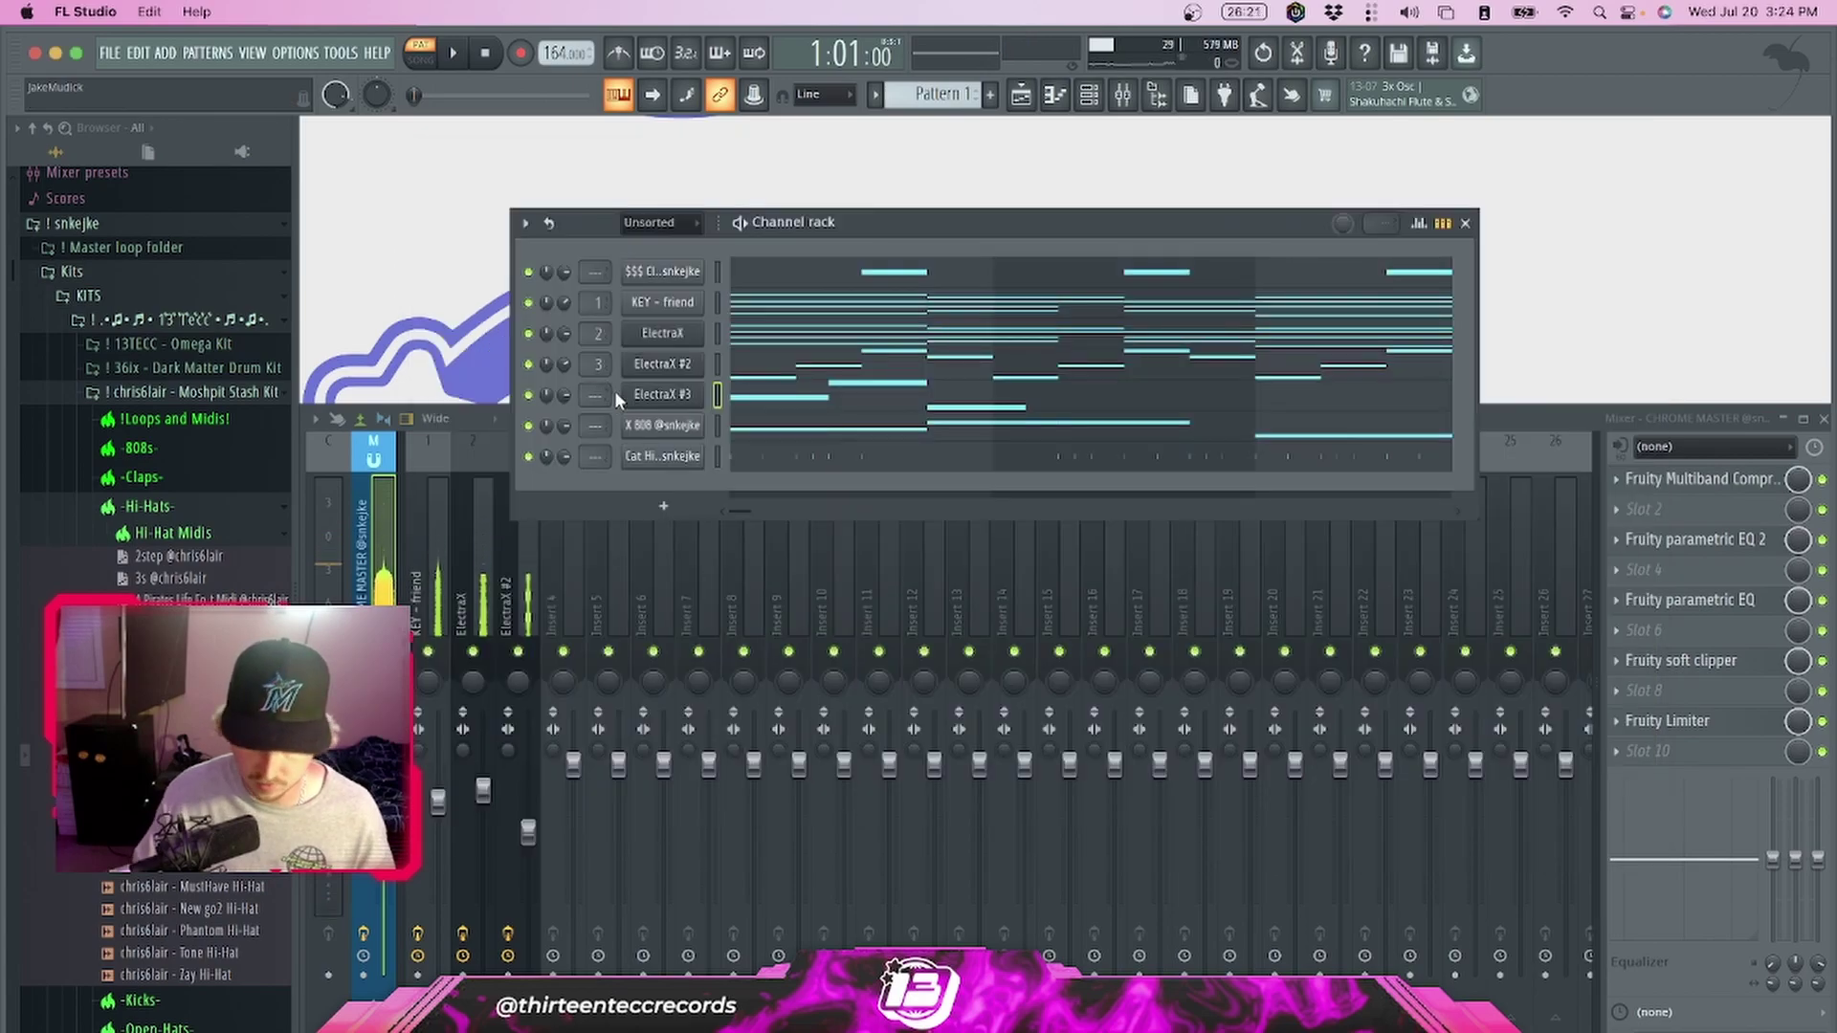
left_click(1450, 224)
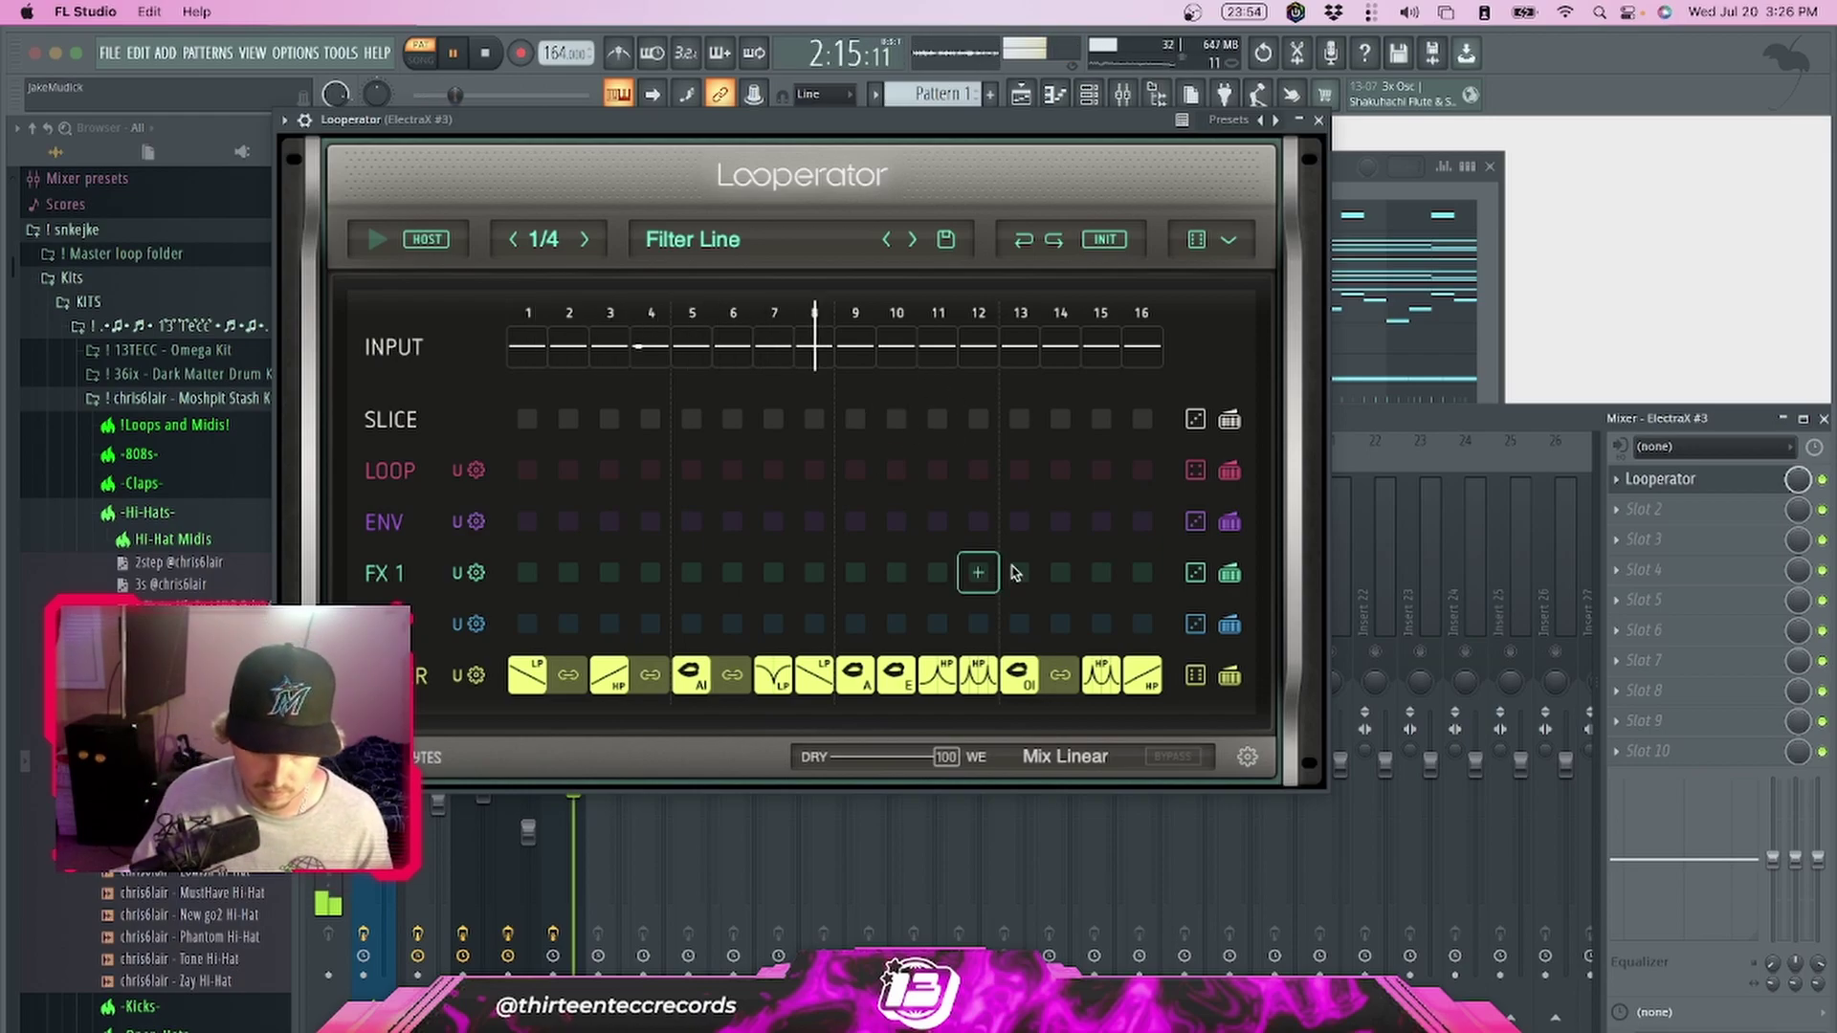
Close Looperator, shift the channel rack slightly up and restart the pattern's playback
left_click(1321, 123)
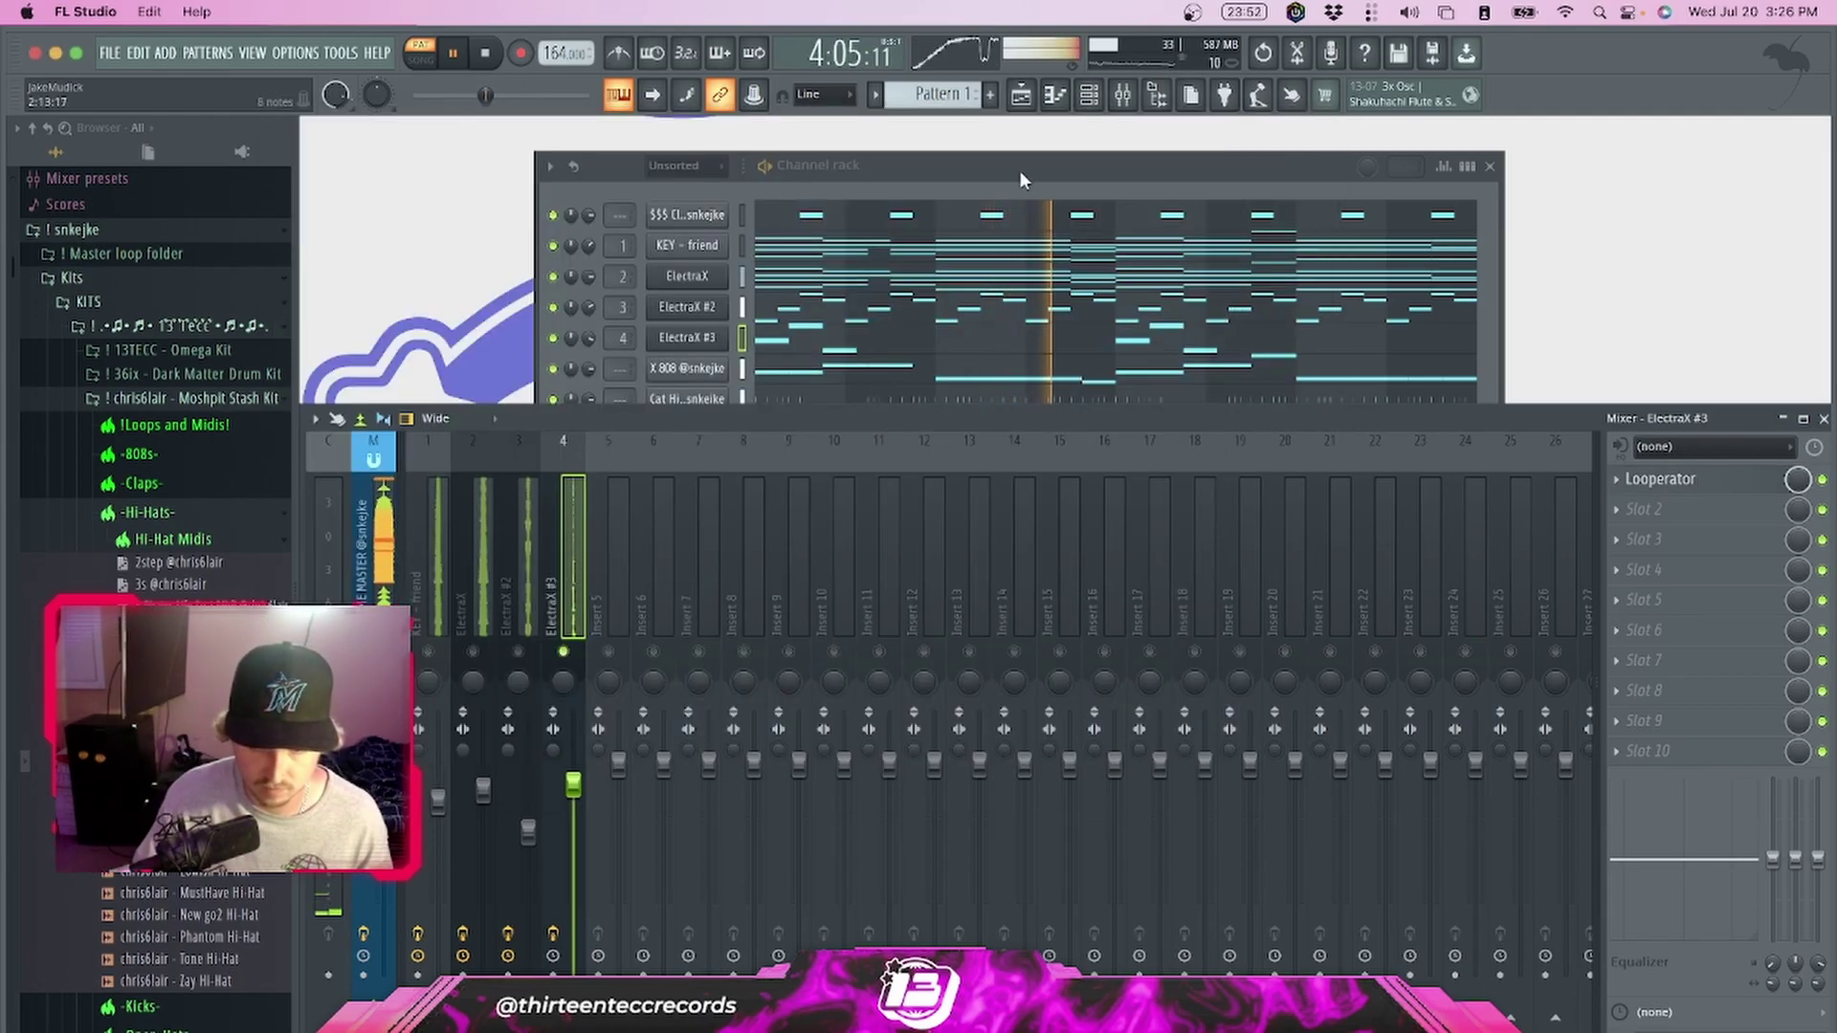
left_click_drag(1019, 171, 1016, 153)
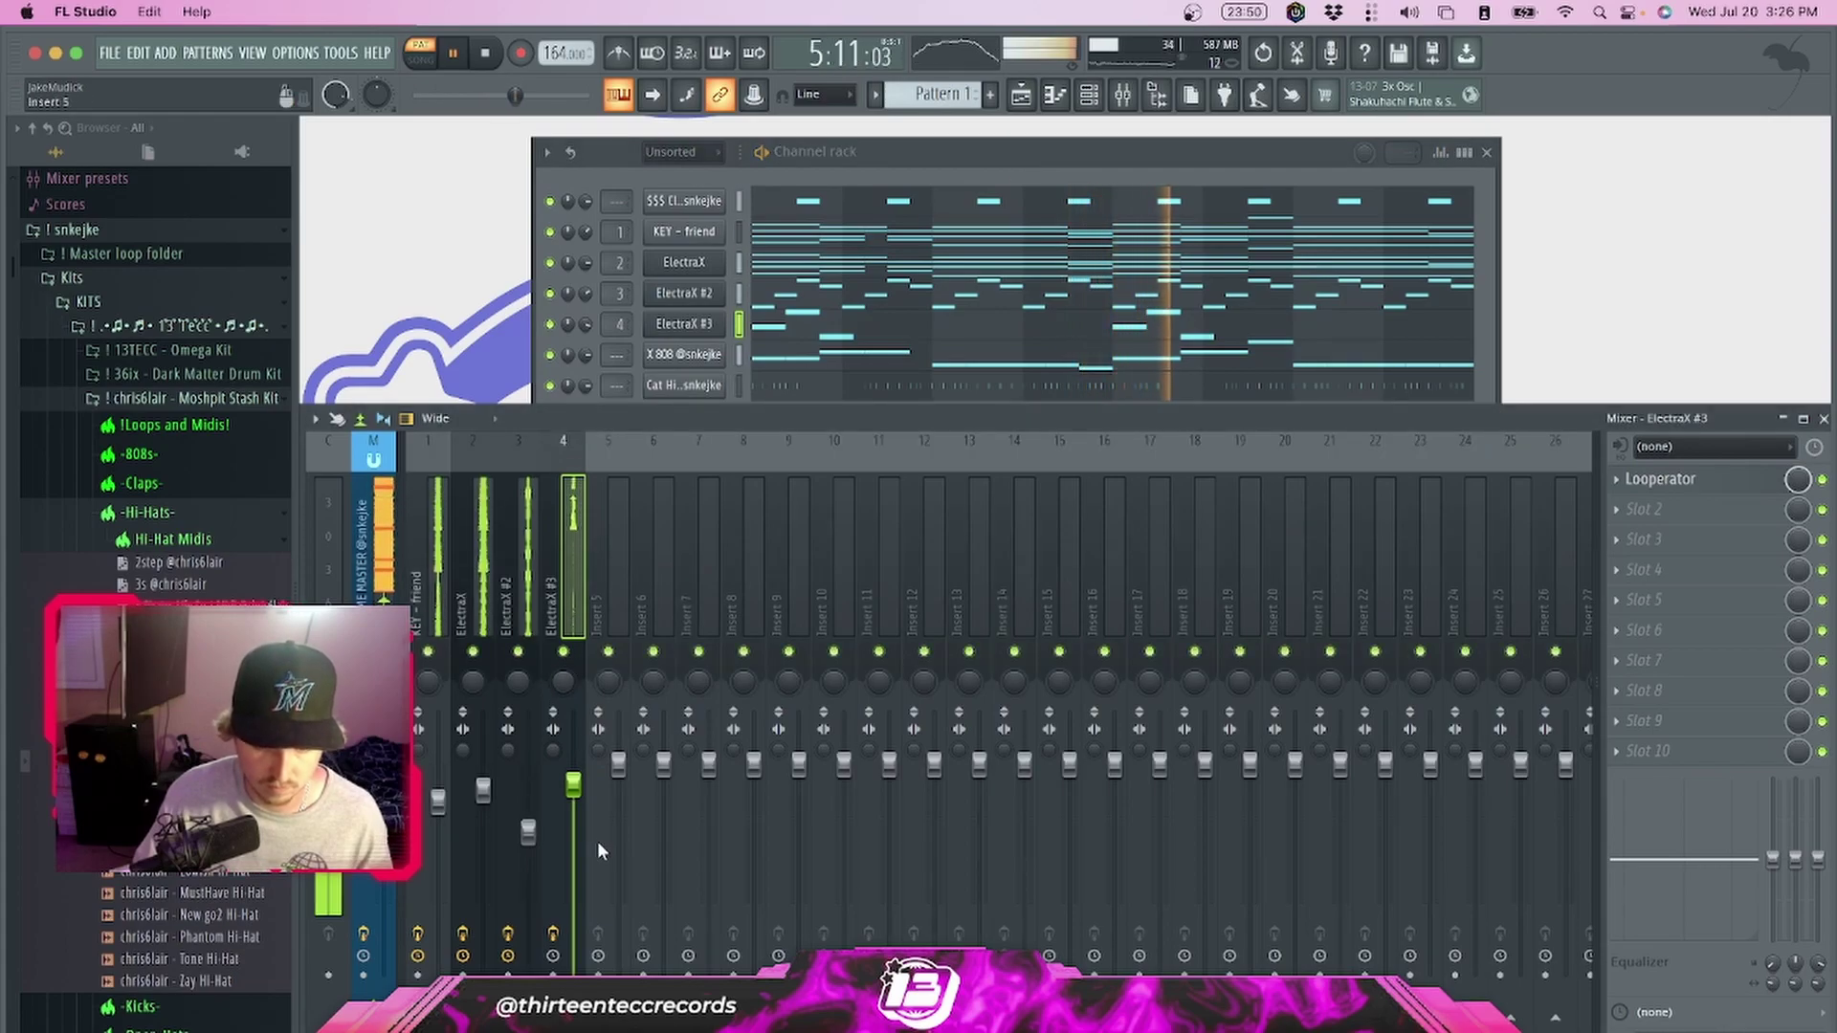
key("space")
key("space")
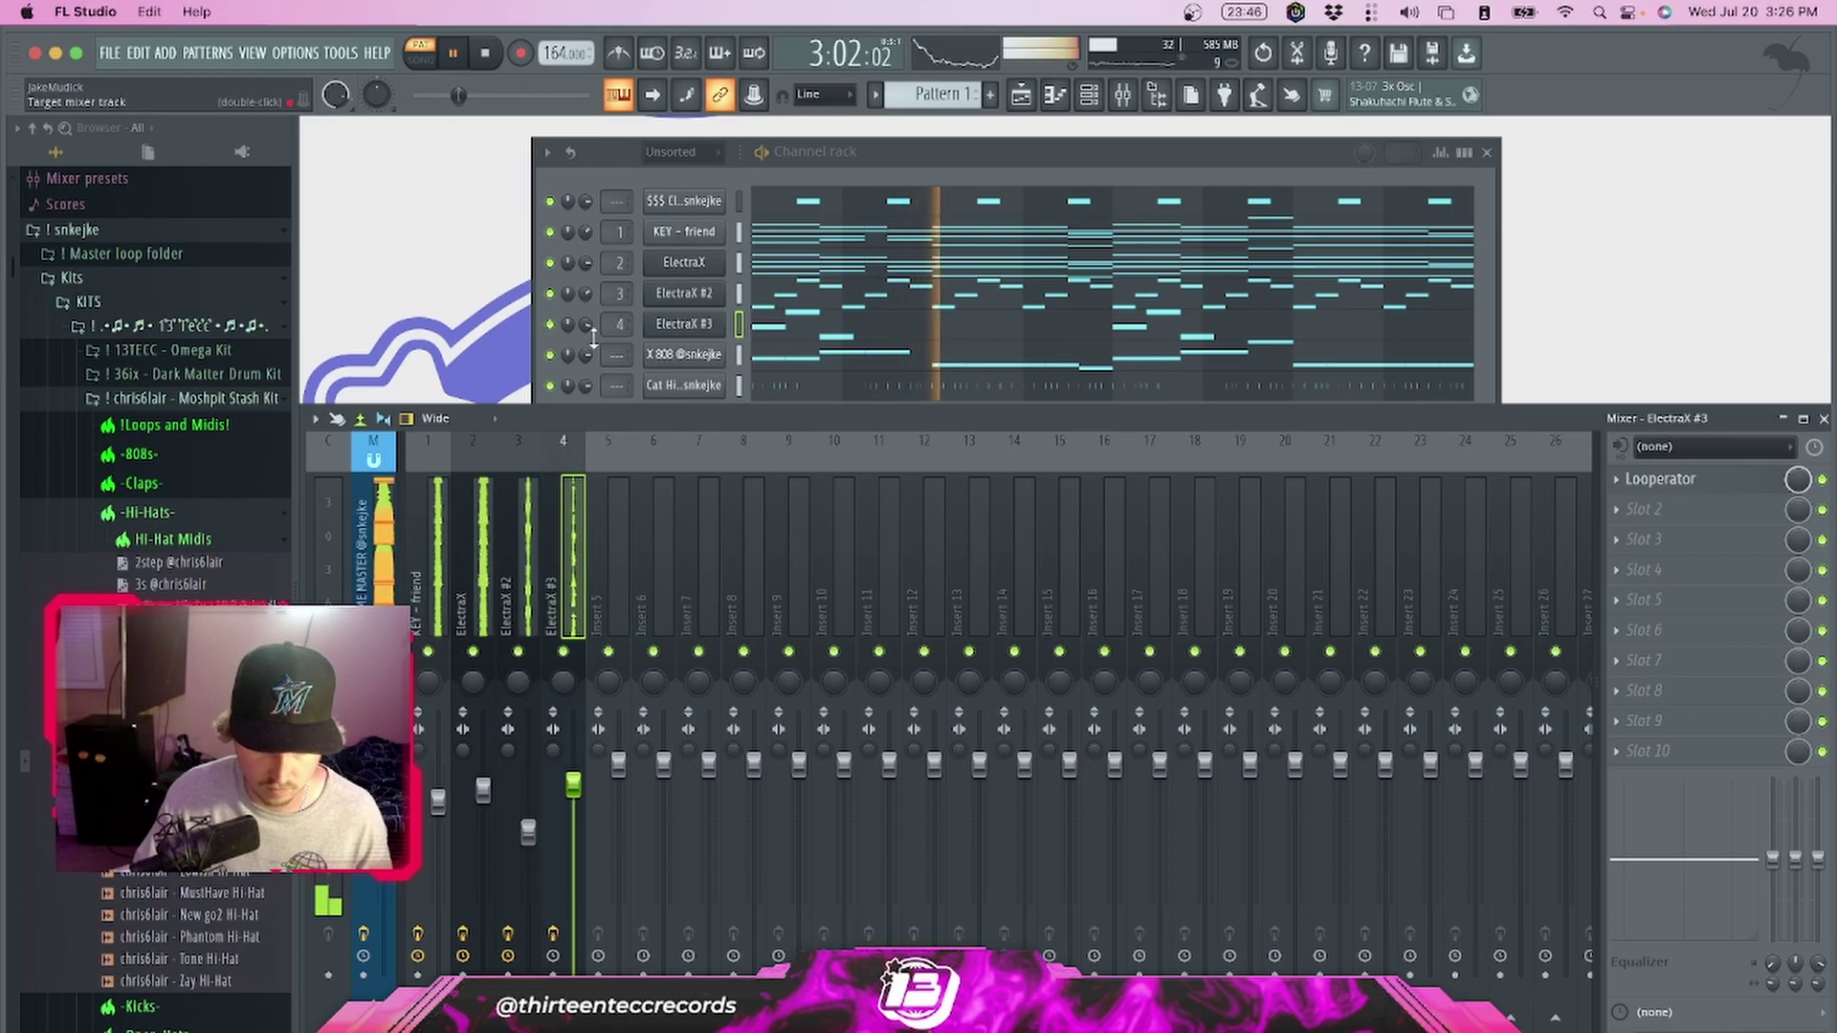
Check the ElectraX #3 synth window and lower that sound's mixer volume to 78%
left_click_drag(584, 328, 585, 321)
left_click(681, 324)
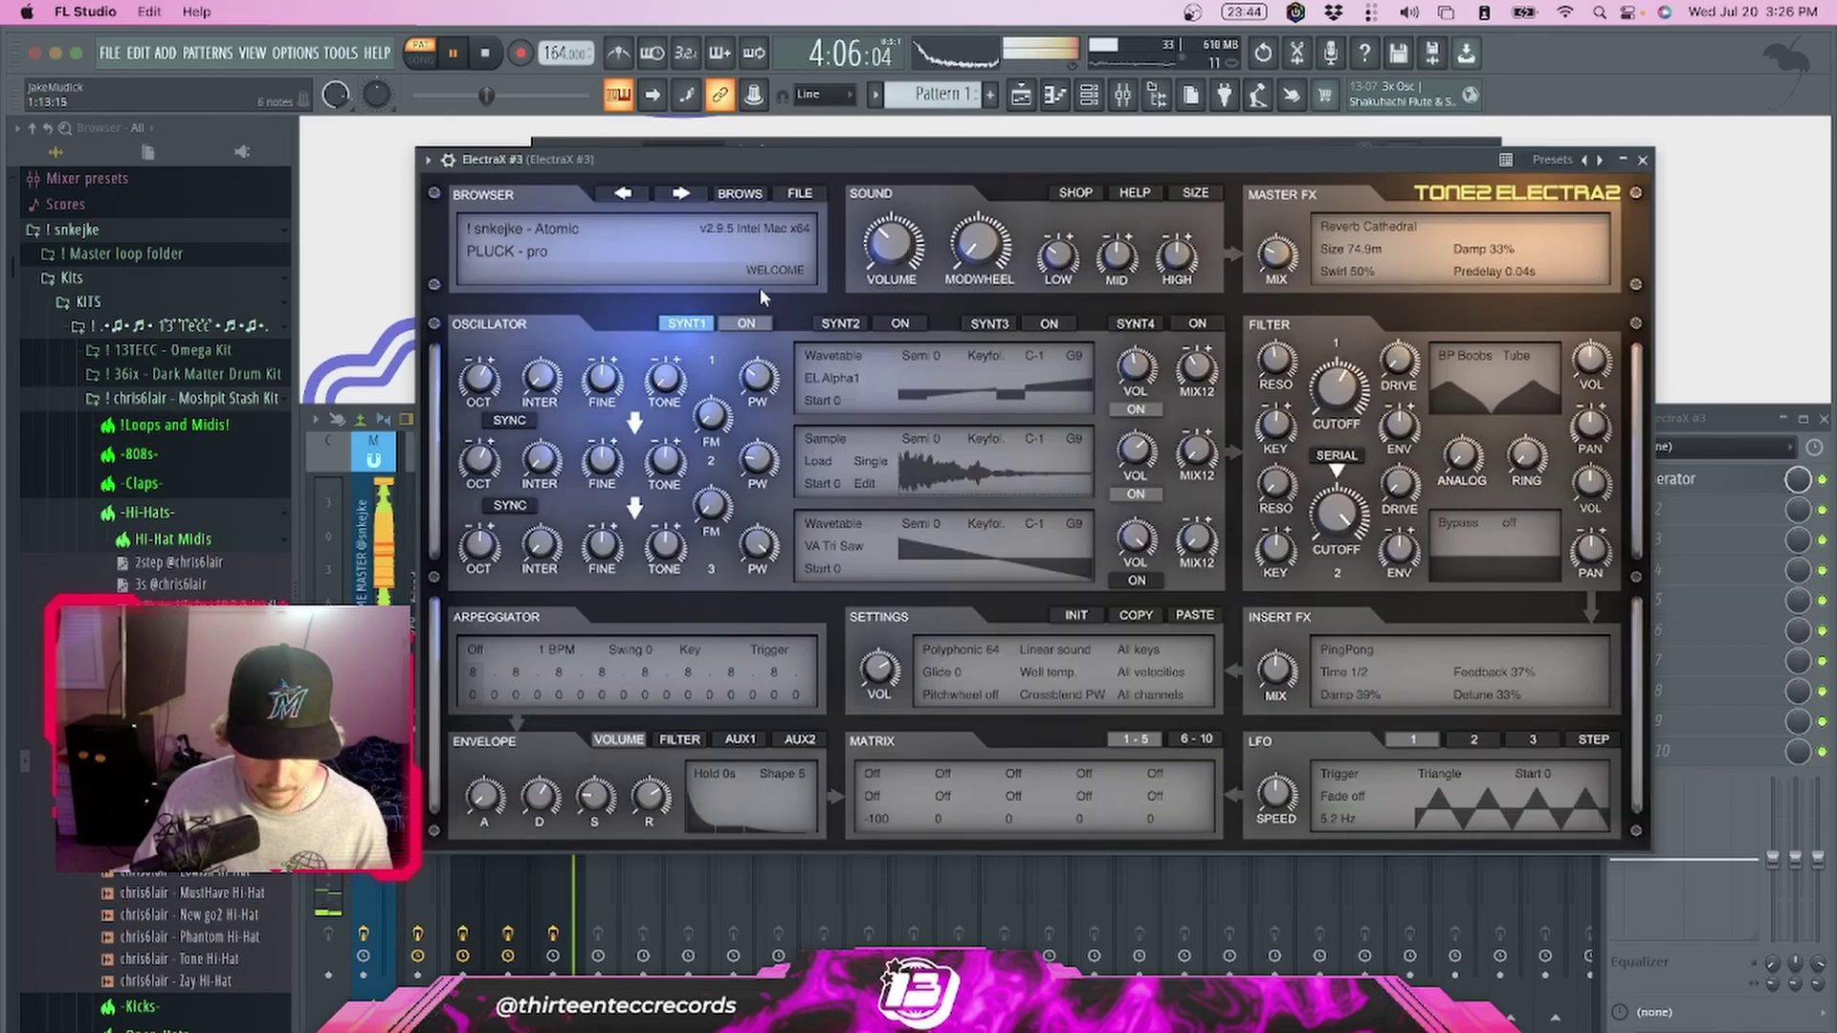
left_click(1642, 161)
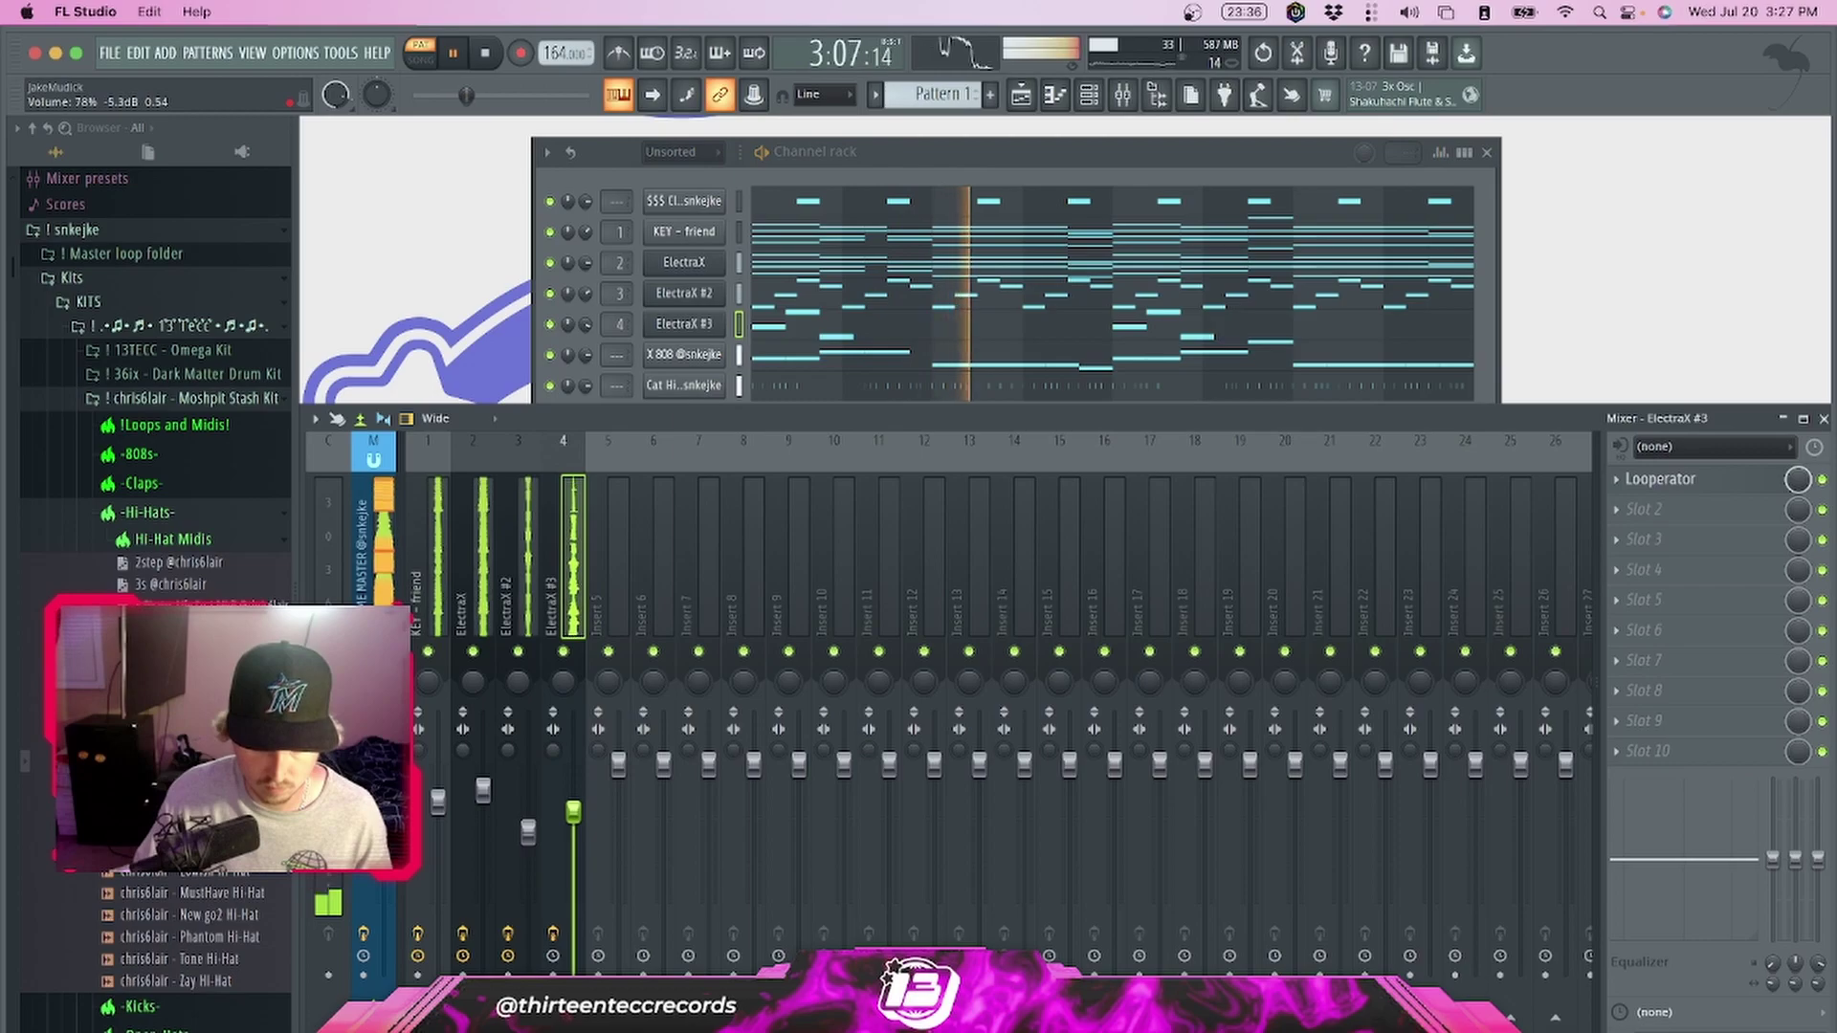
Add Fruity Parametric EQ 2 to slot 2 of the ElectraX #3 mixer track, cutting bands 1 and 2 and slightly lowering band 7
left_click(1642, 509)
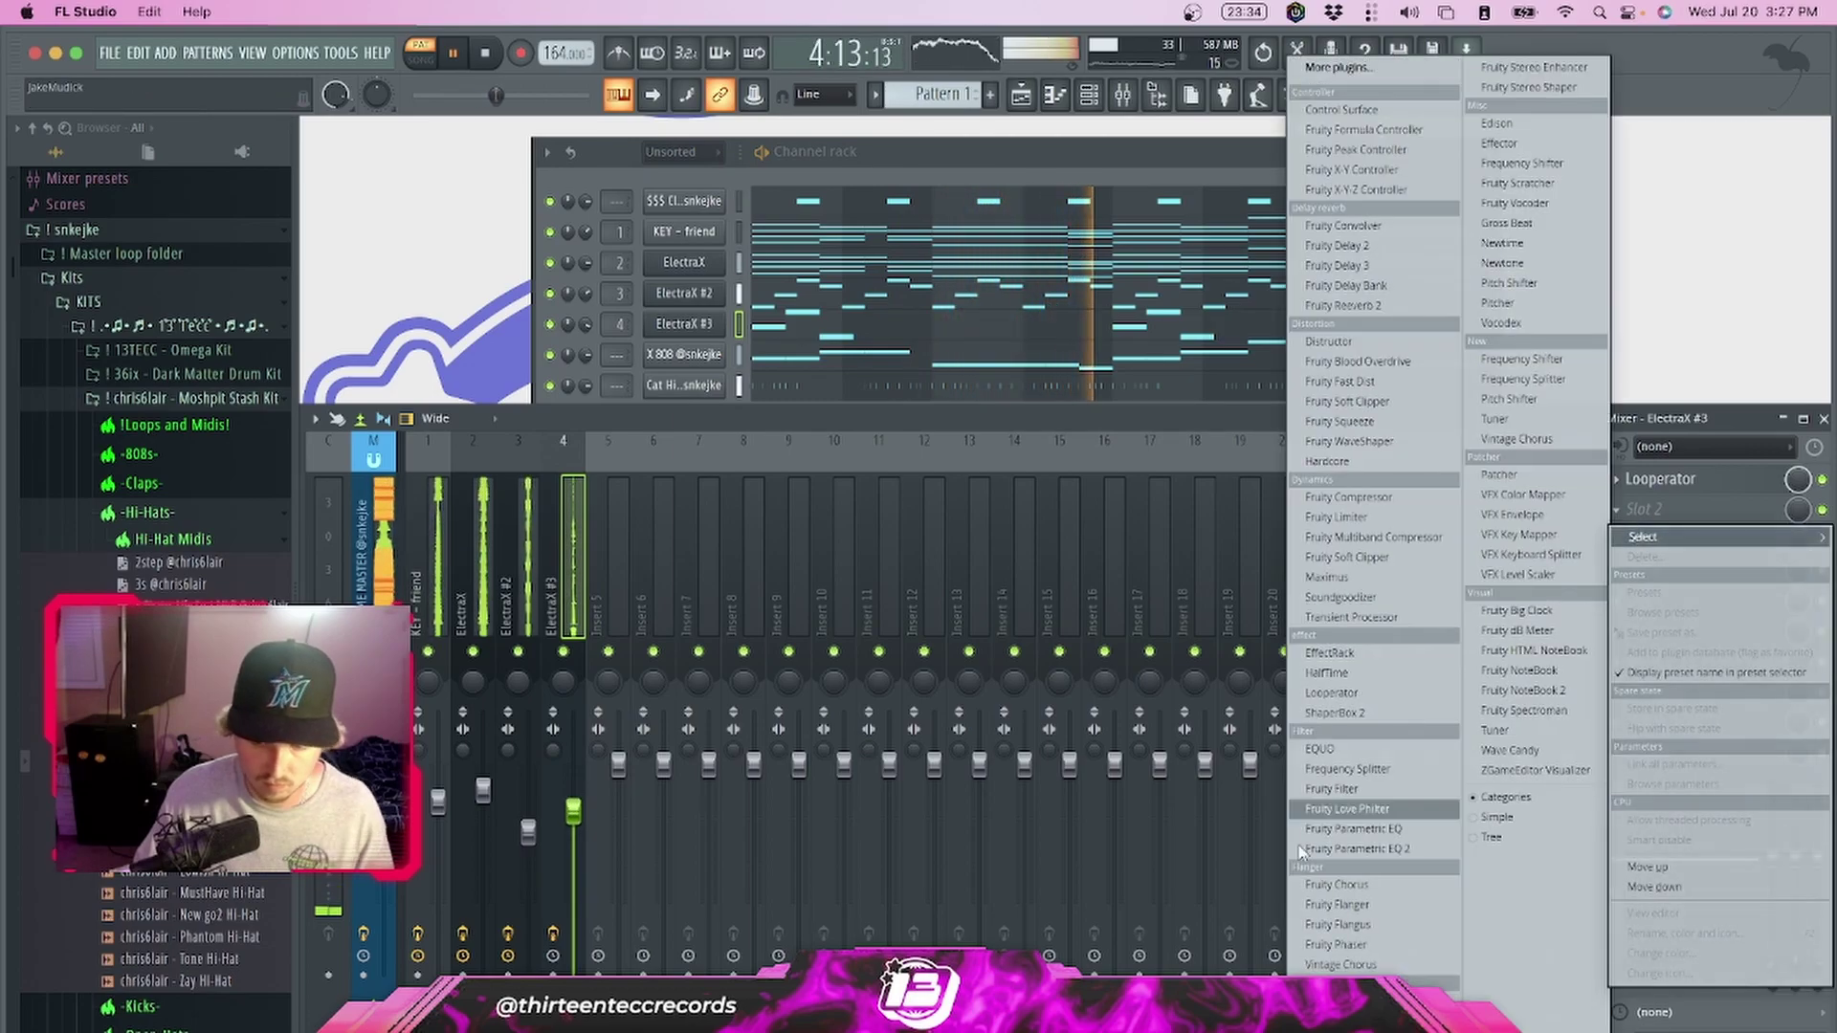
left_click(1349, 849)
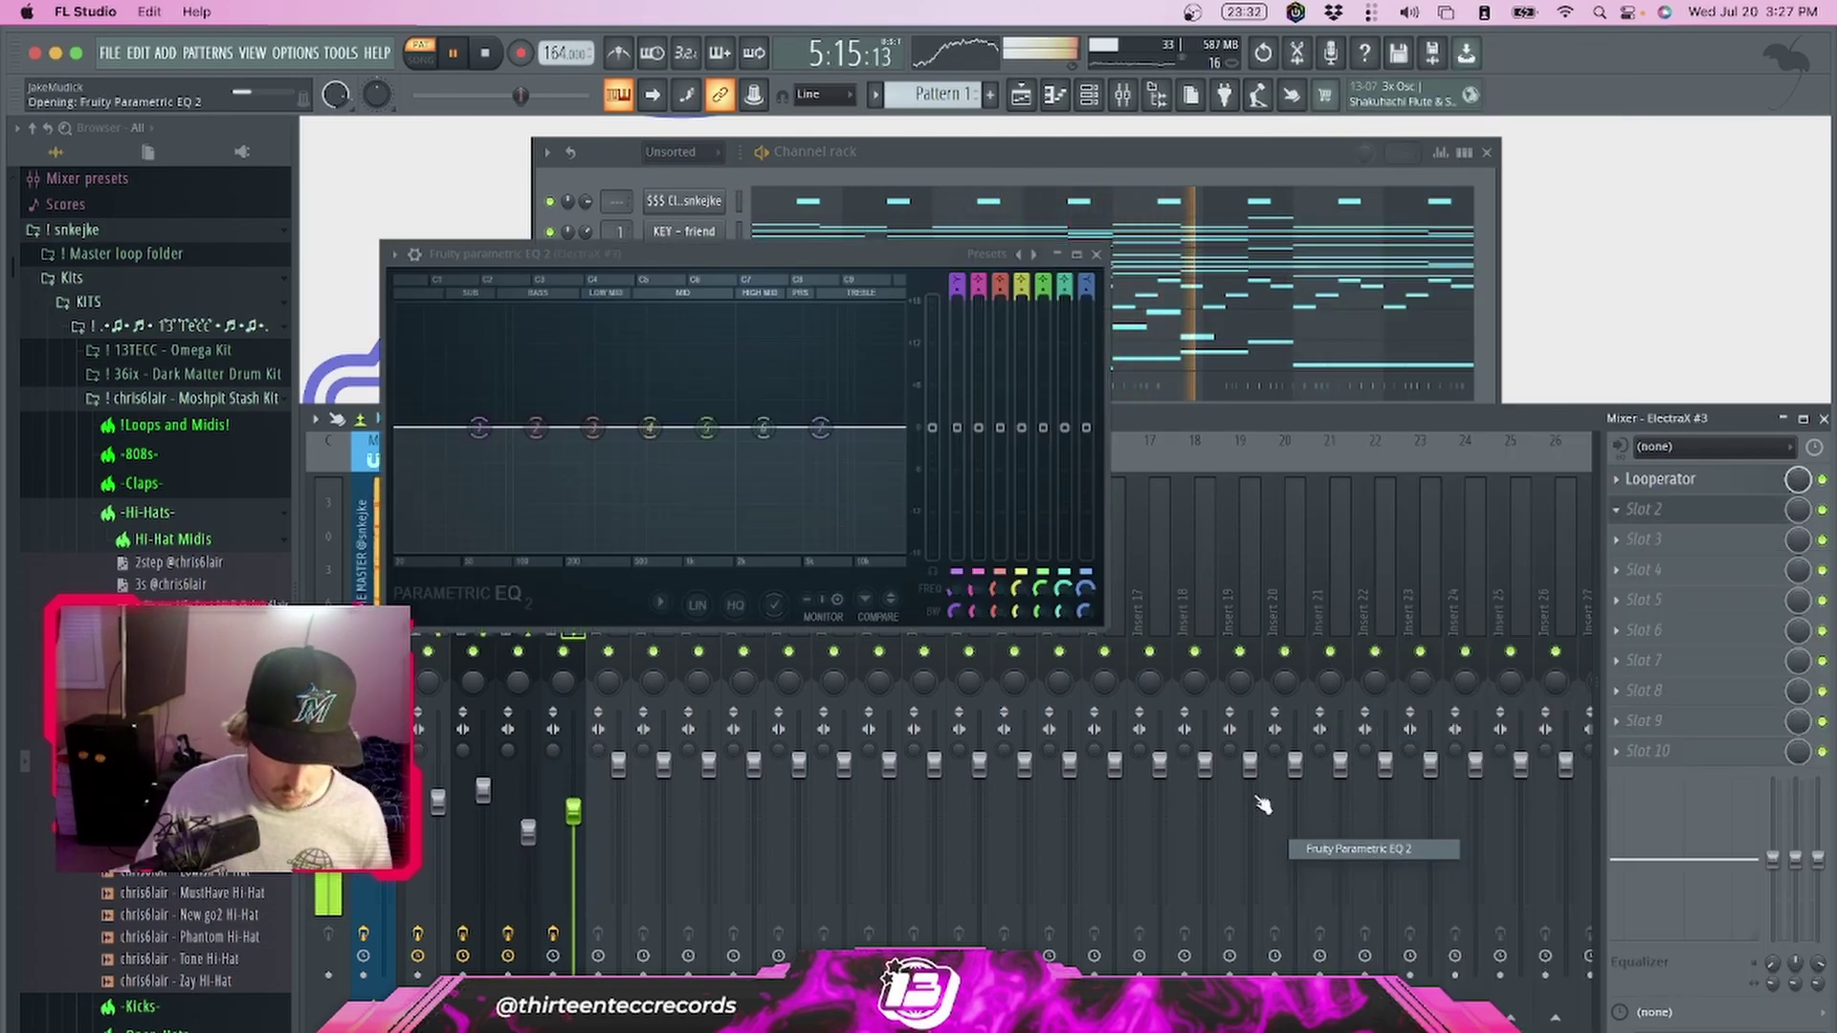
left_click_drag(479, 428, 560, 541)
left_click_drag(536, 428, 515, 484)
left_click_drag(820, 429, 817, 454)
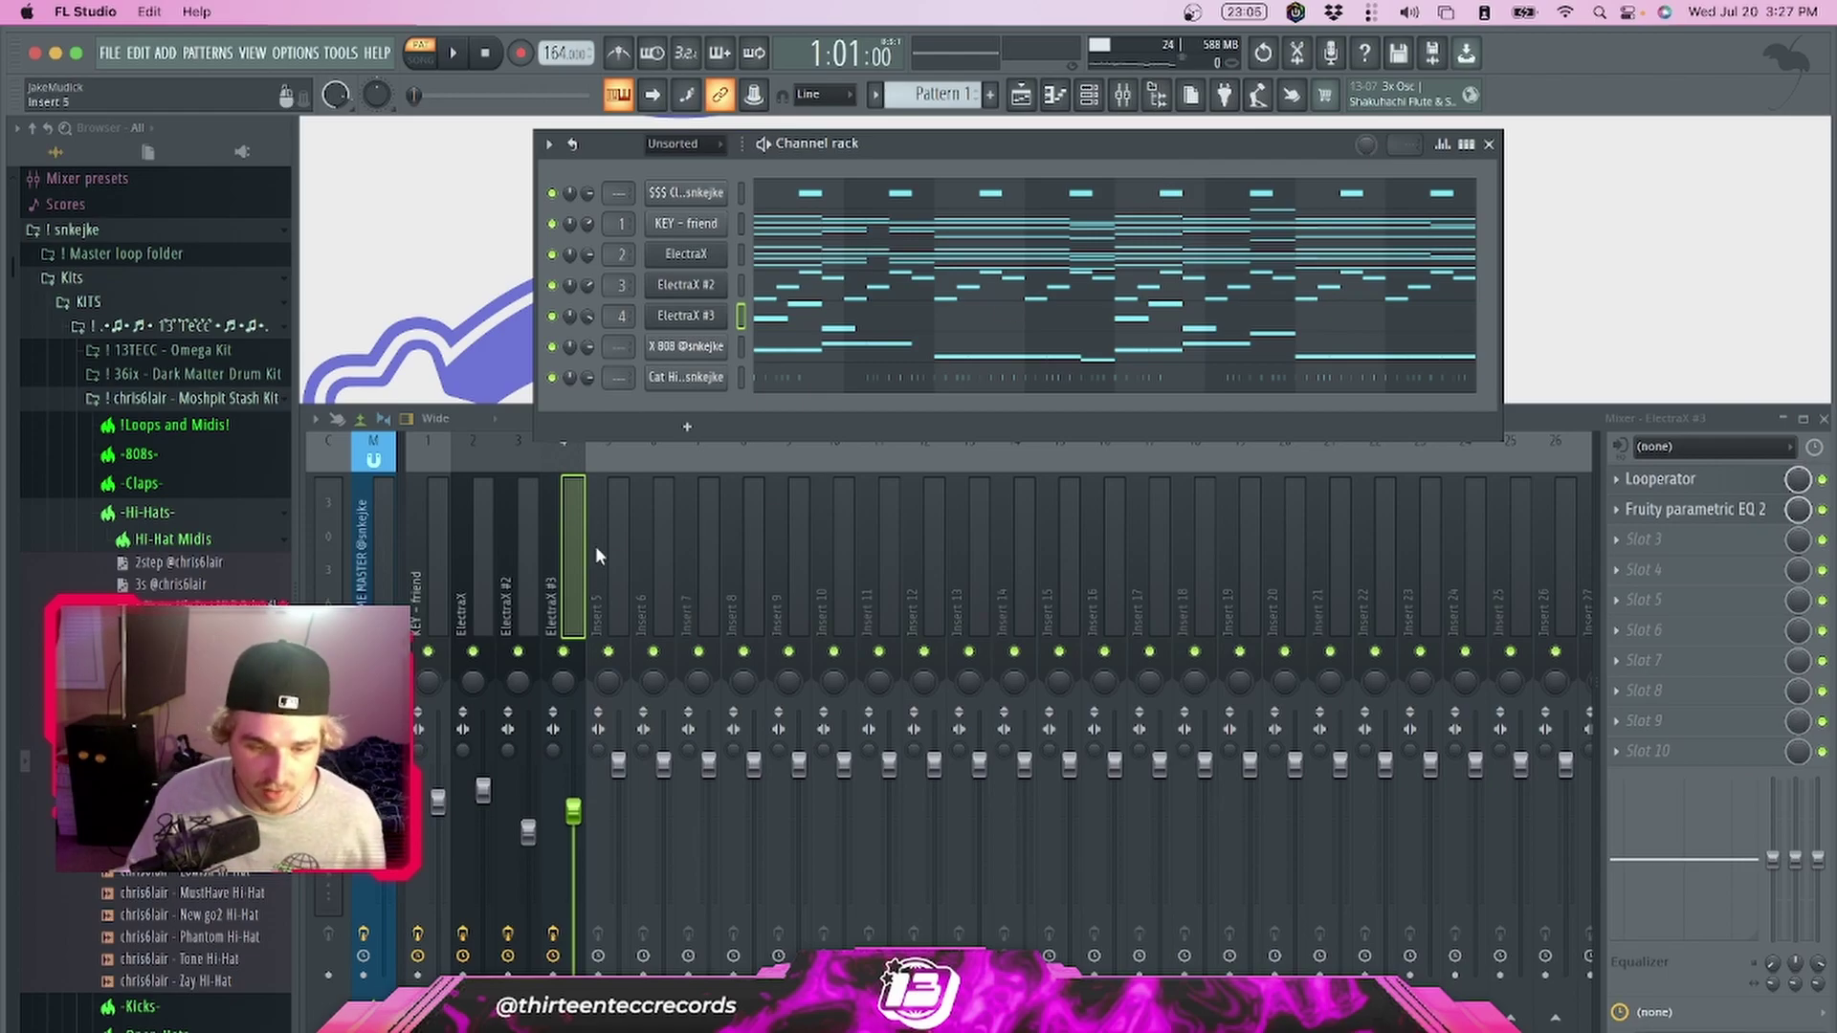
Collapse the Moshpit Stash Kit folder and open the Snares folder of the BETA ! snkejke - Tesla Drumkit
left_click(153, 512)
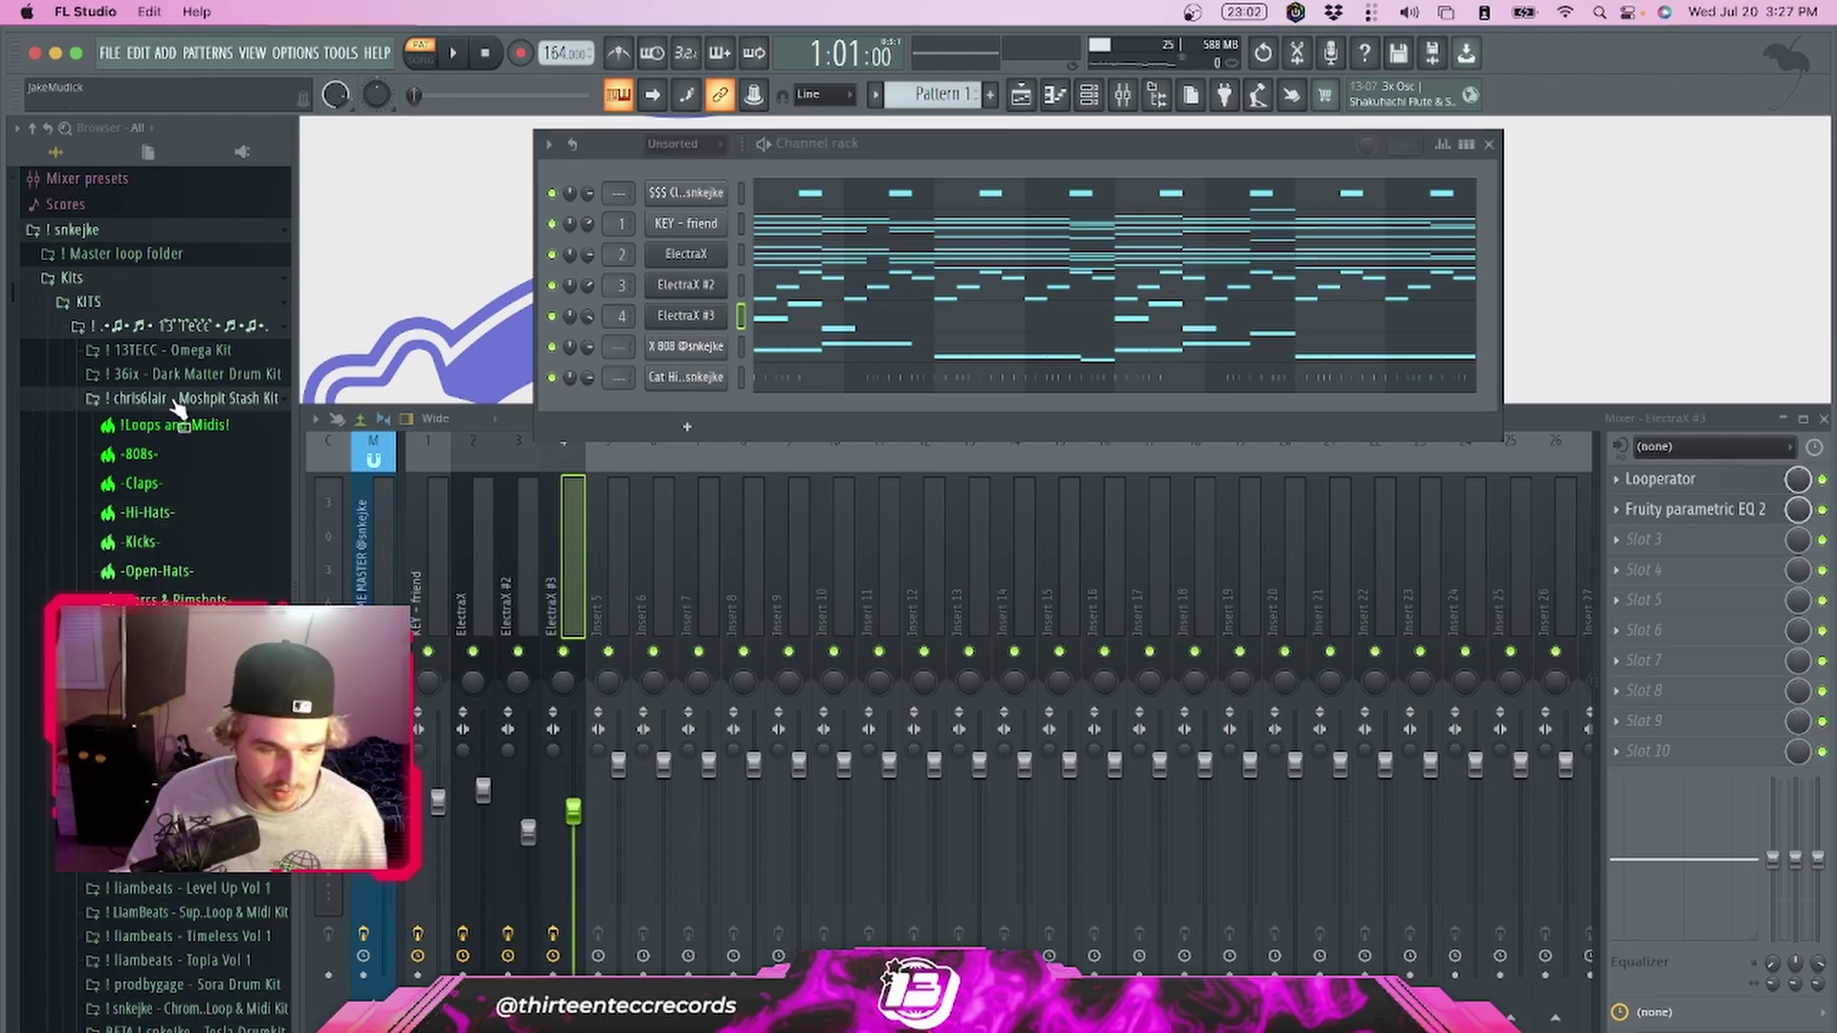
left_click(175, 401)
left_click(175, 663)
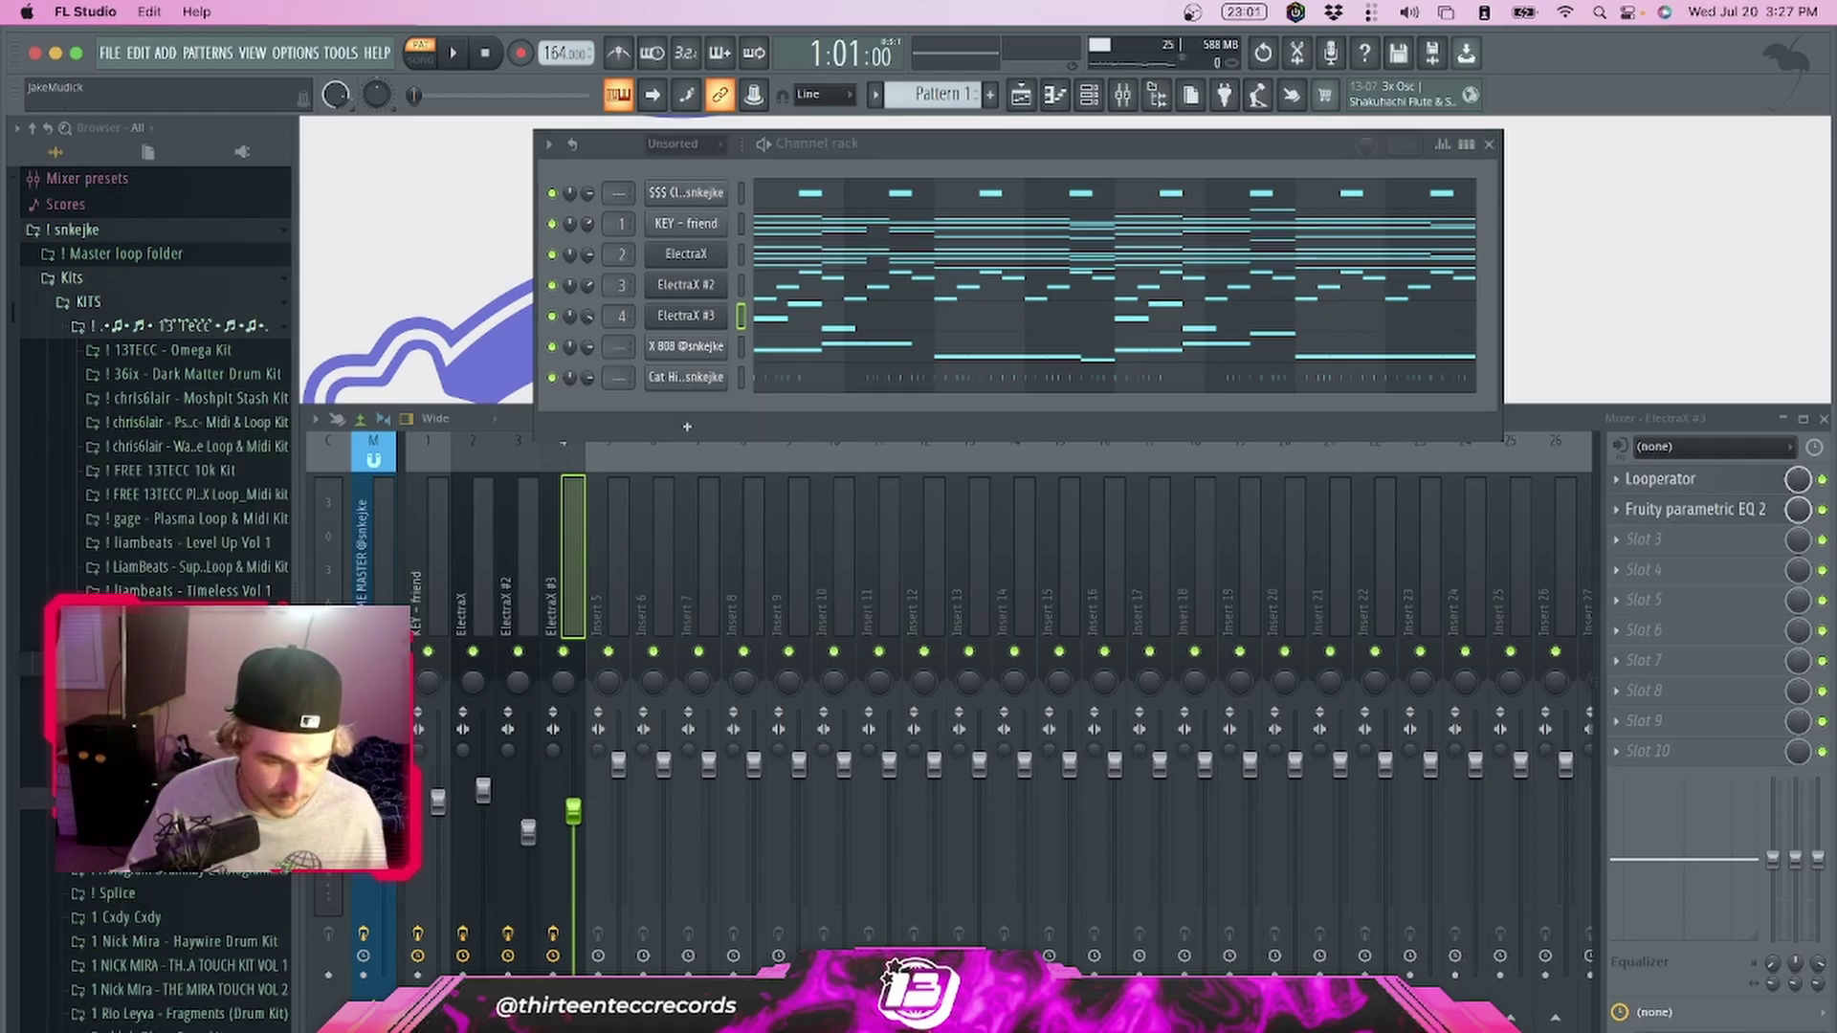
left_click(175, 687)
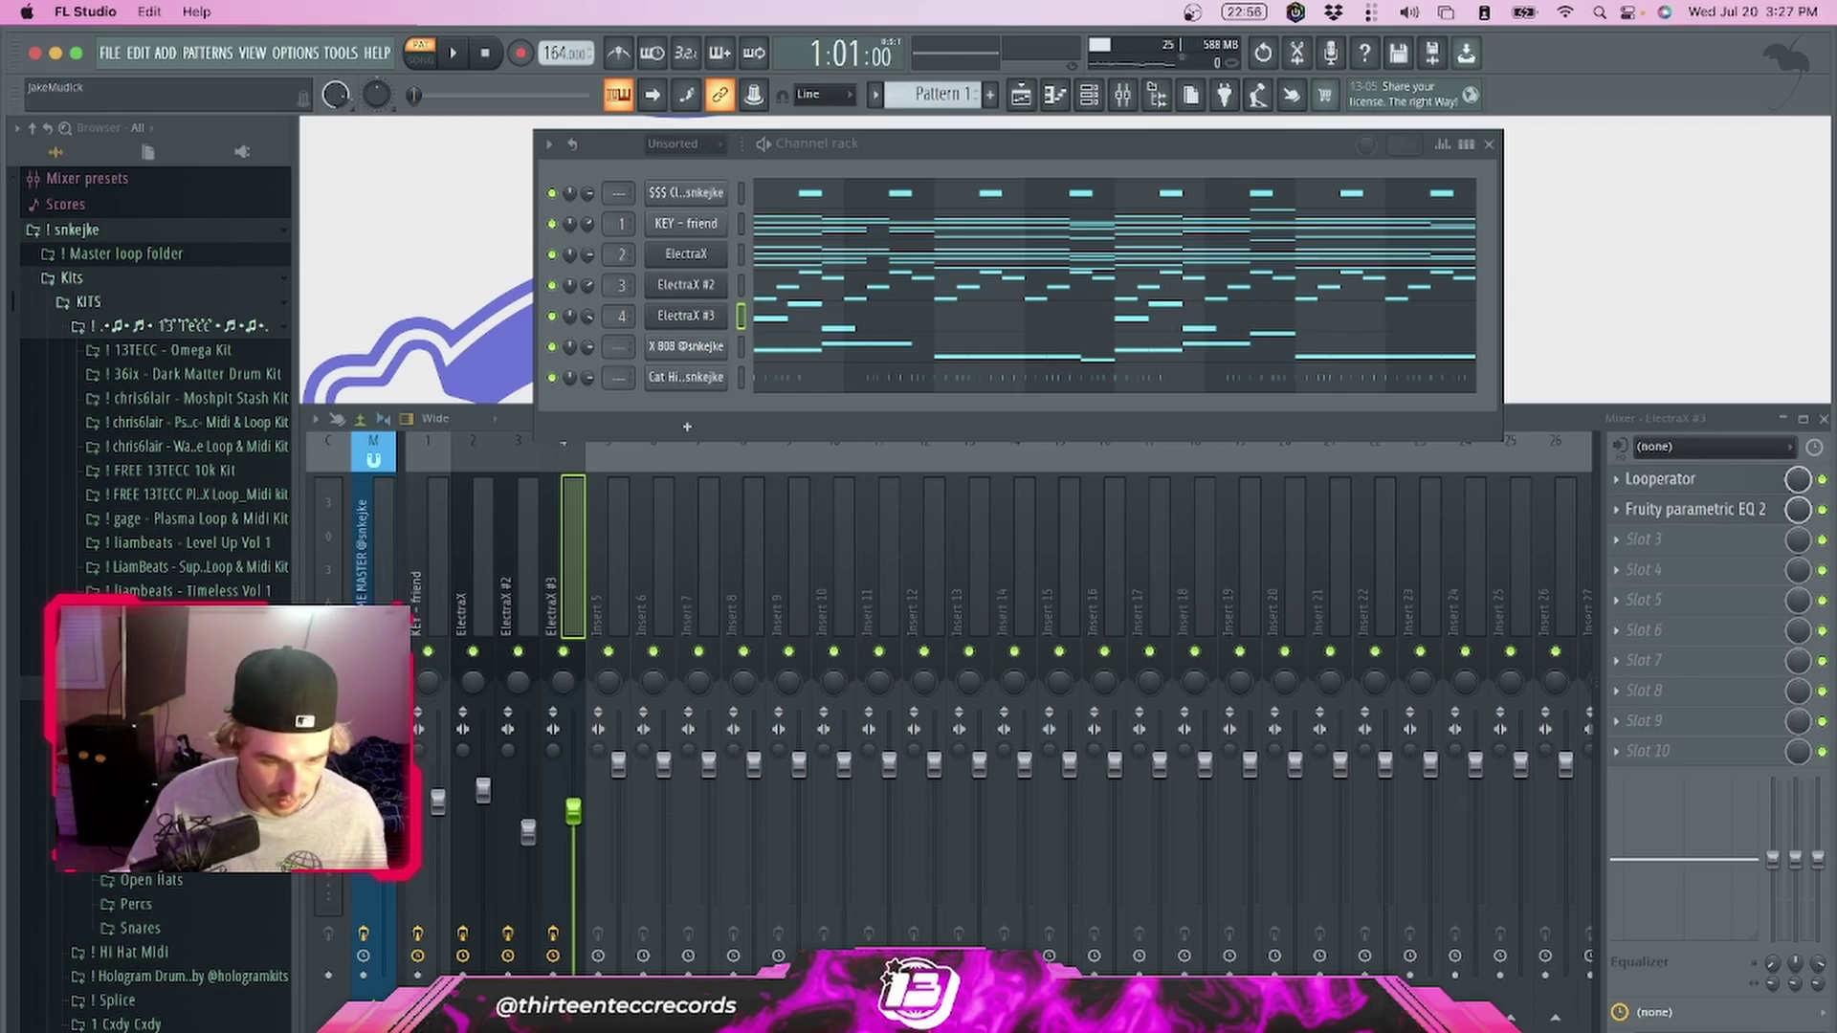
left_click(134, 928)
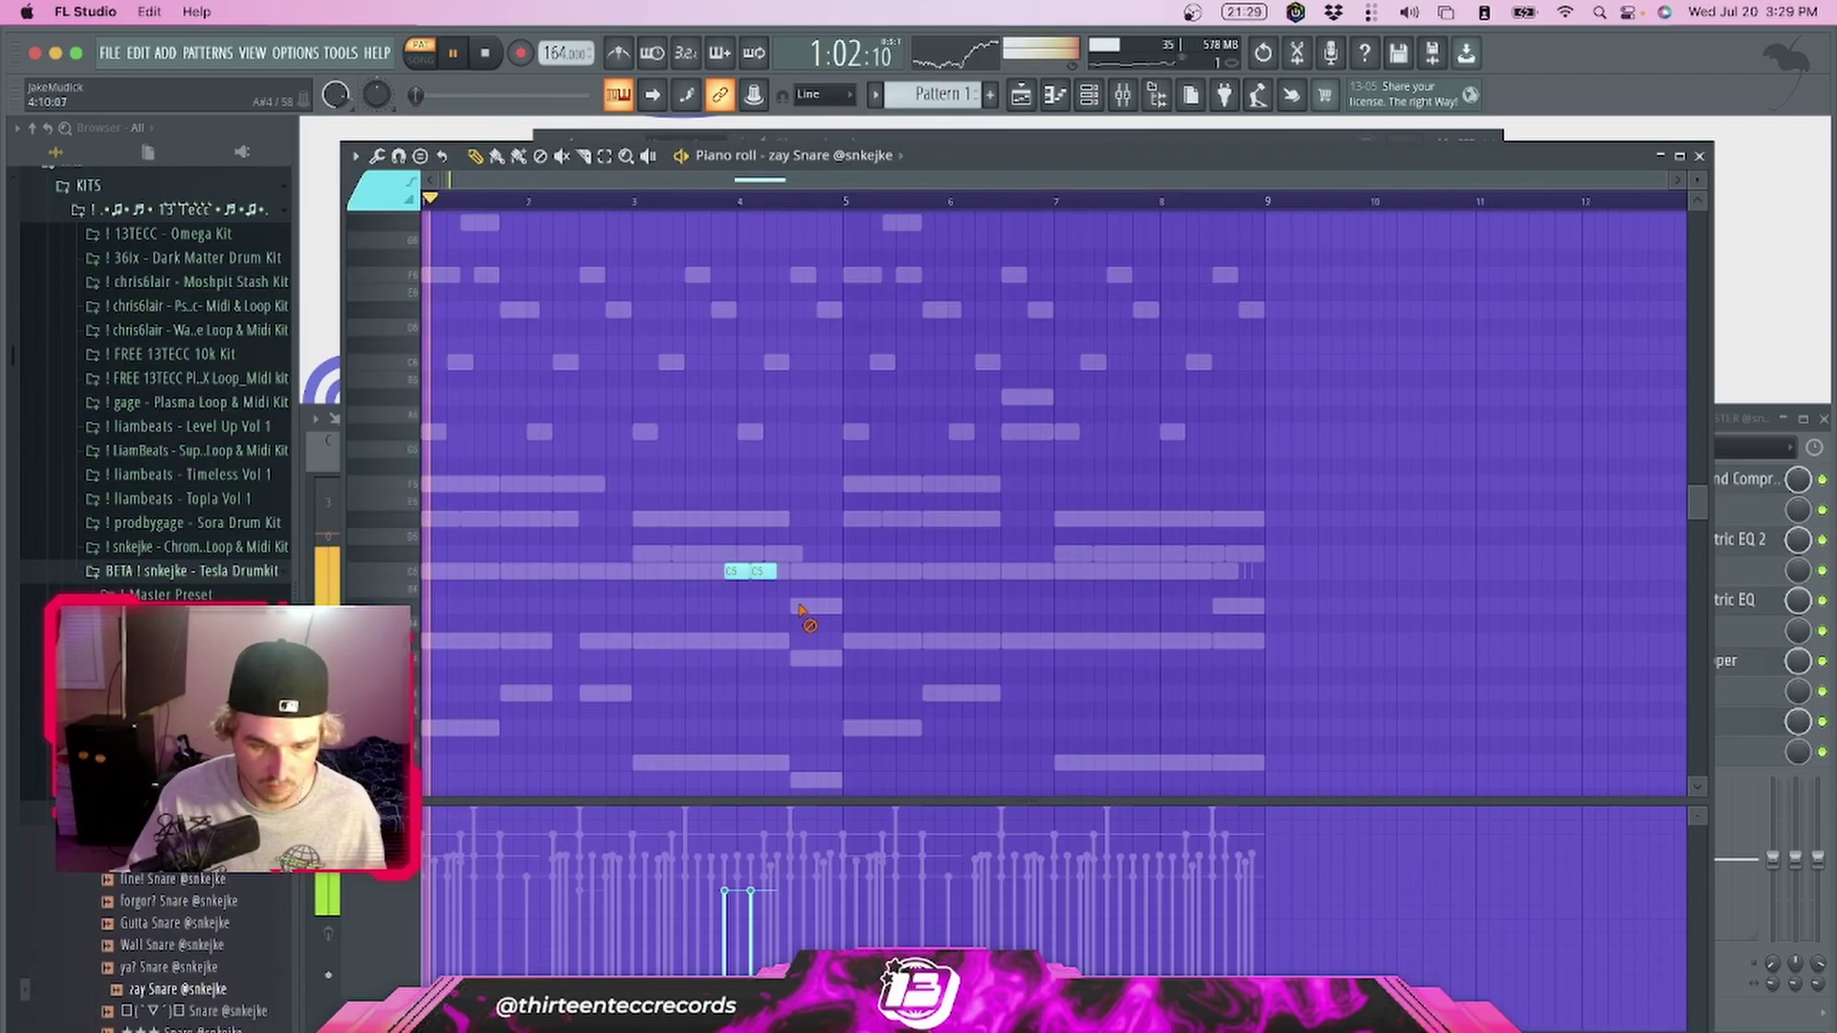
Copy the two C5 zay Snare notes around the start of bar 4 to the same position around the start of bar 8
left_click_drag(735, 571, 1156, 571)
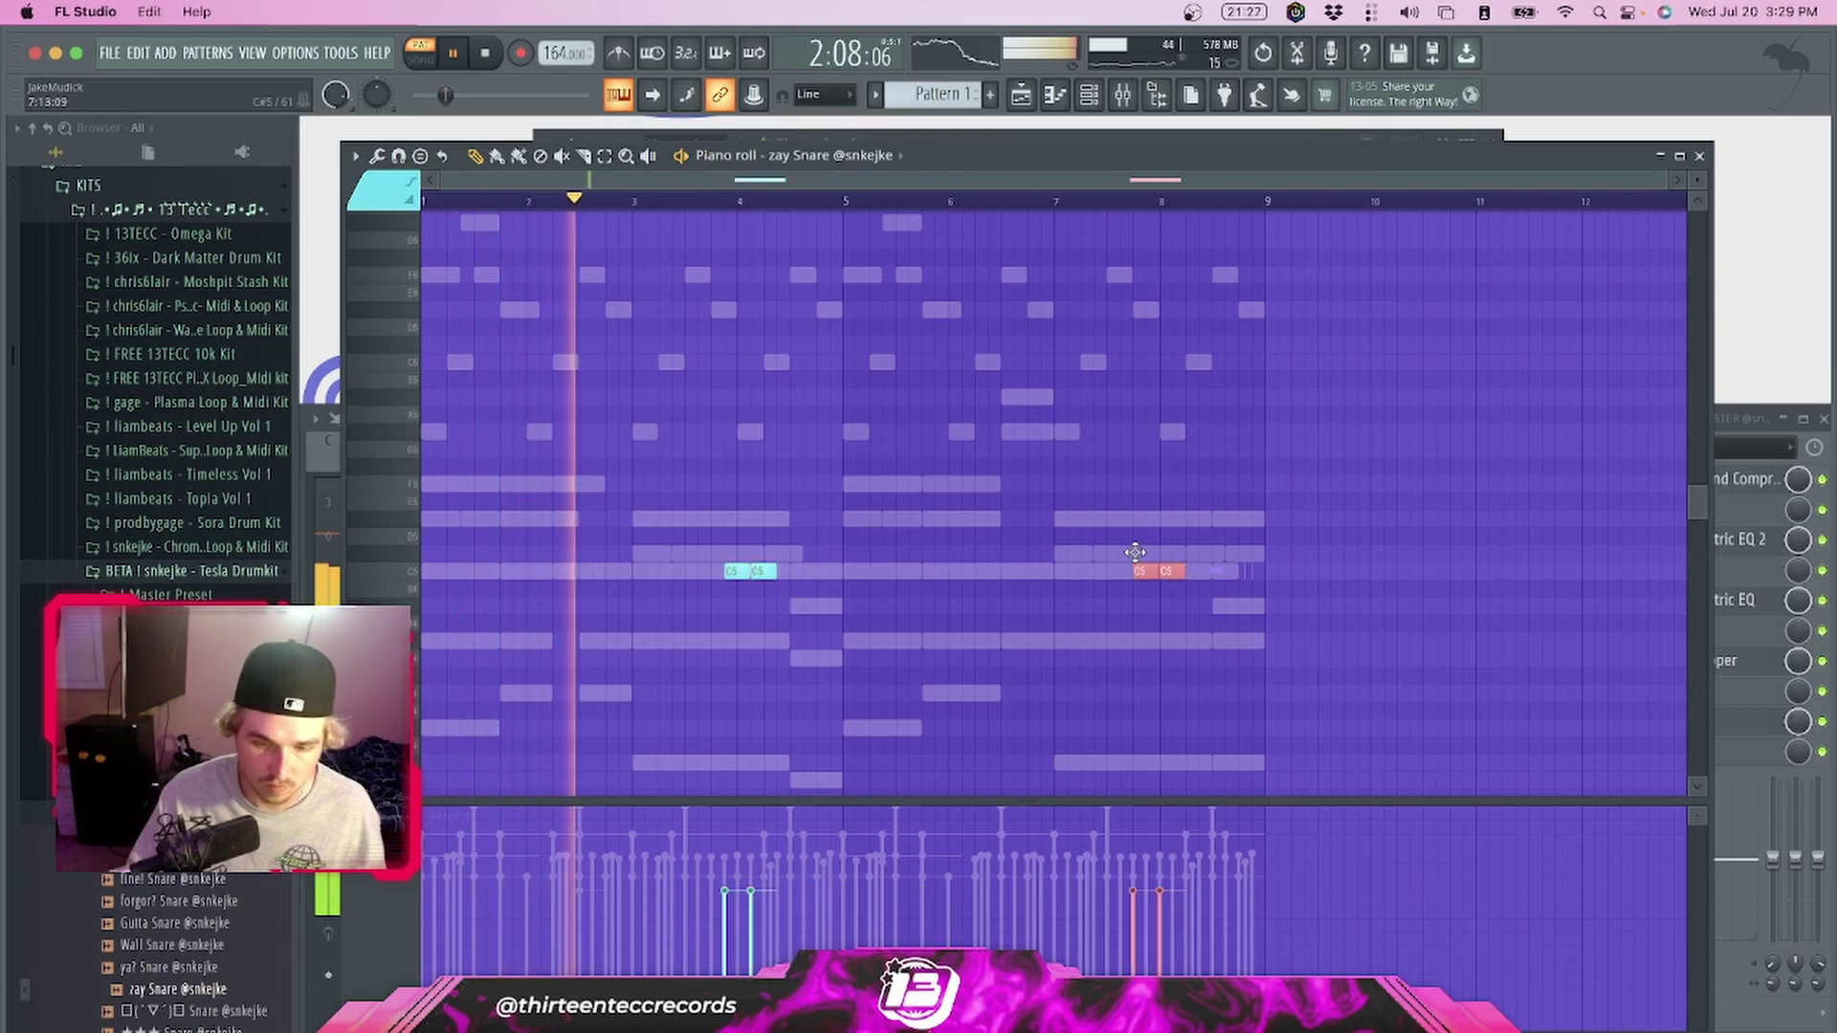
right_click(1126, 675)
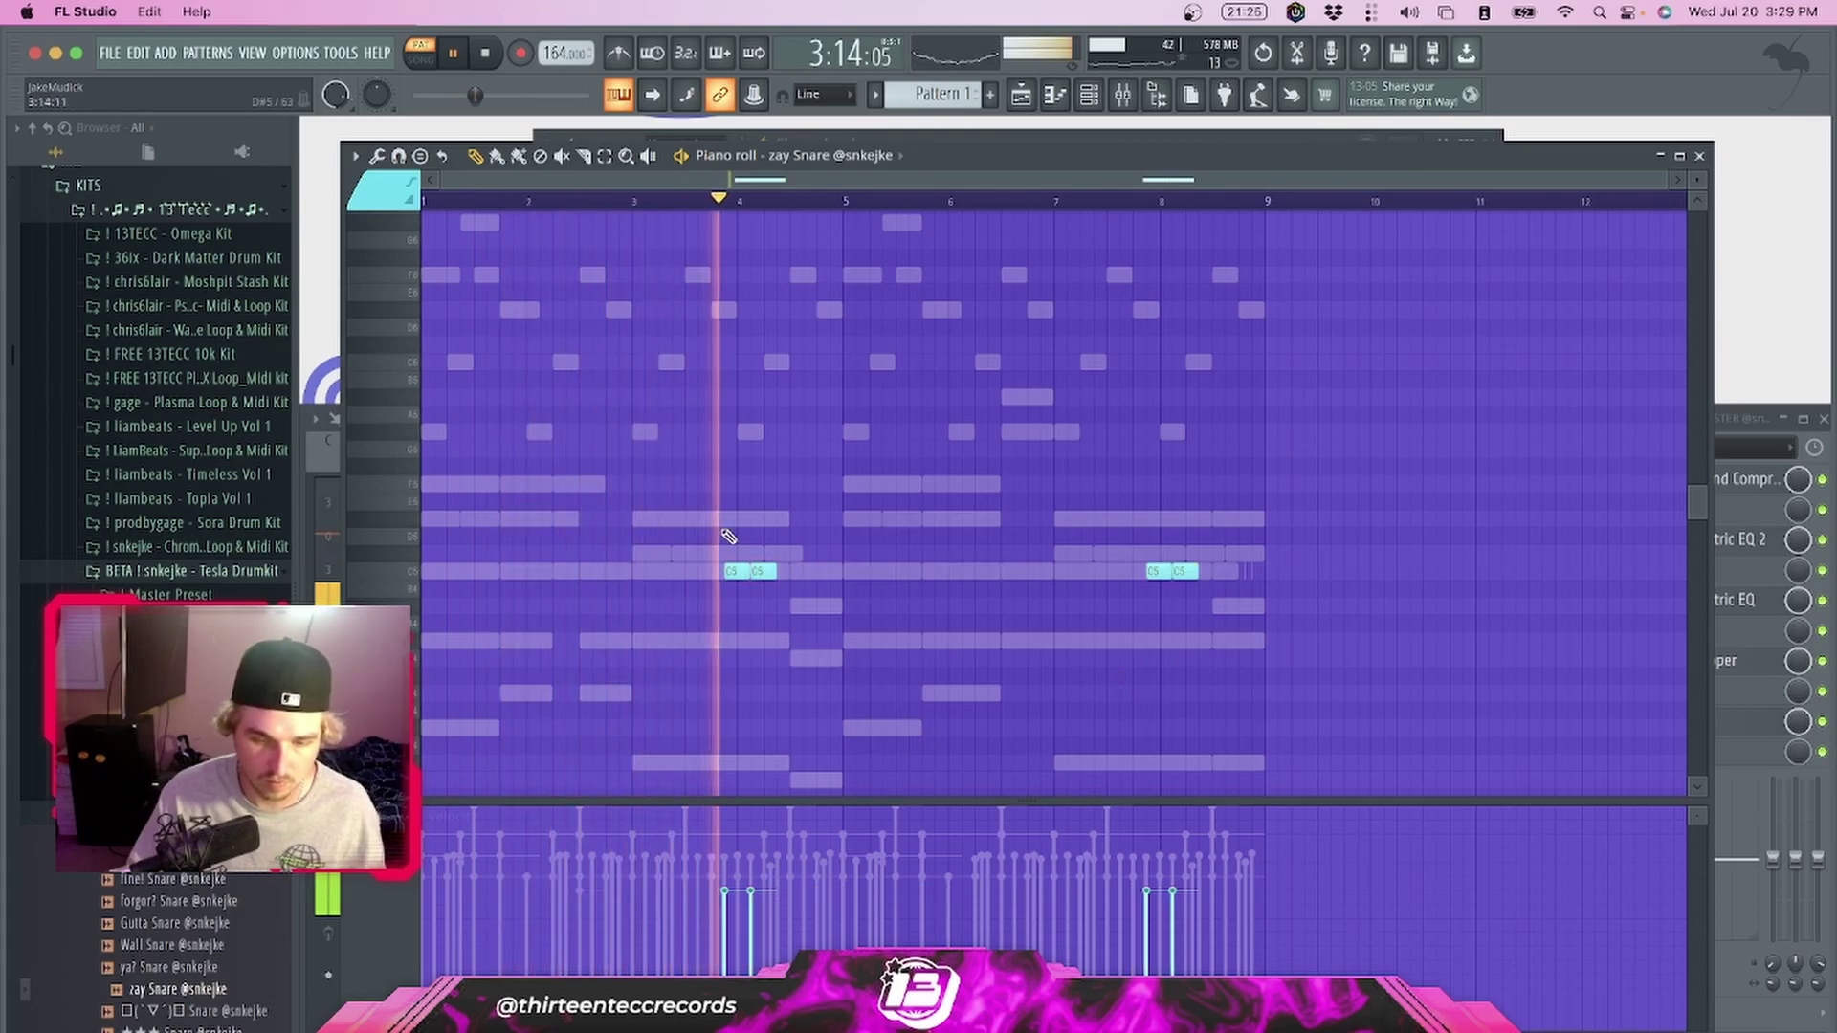
scroll(153, 383, "down", 2)
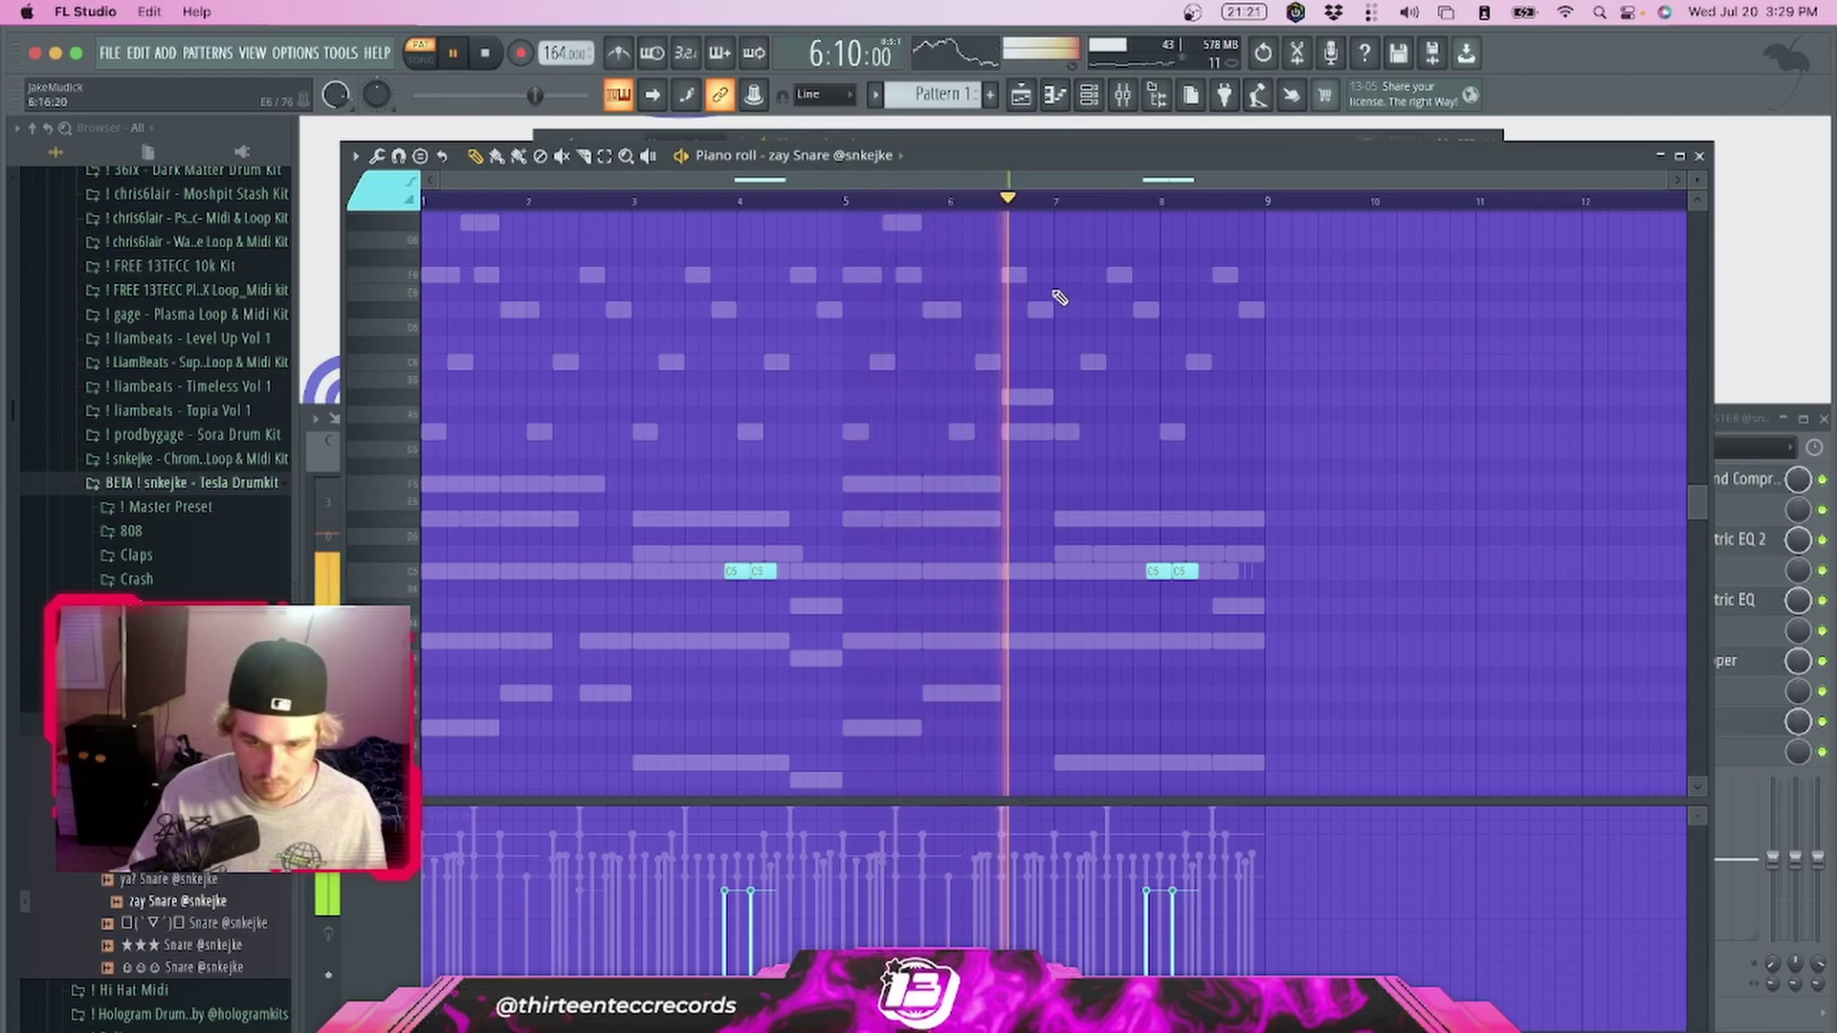
Place matching C5 Perc notes early in bars 2 and 6, and OH notes at the starts of bars 1 and 5
left_click(1088, 93)
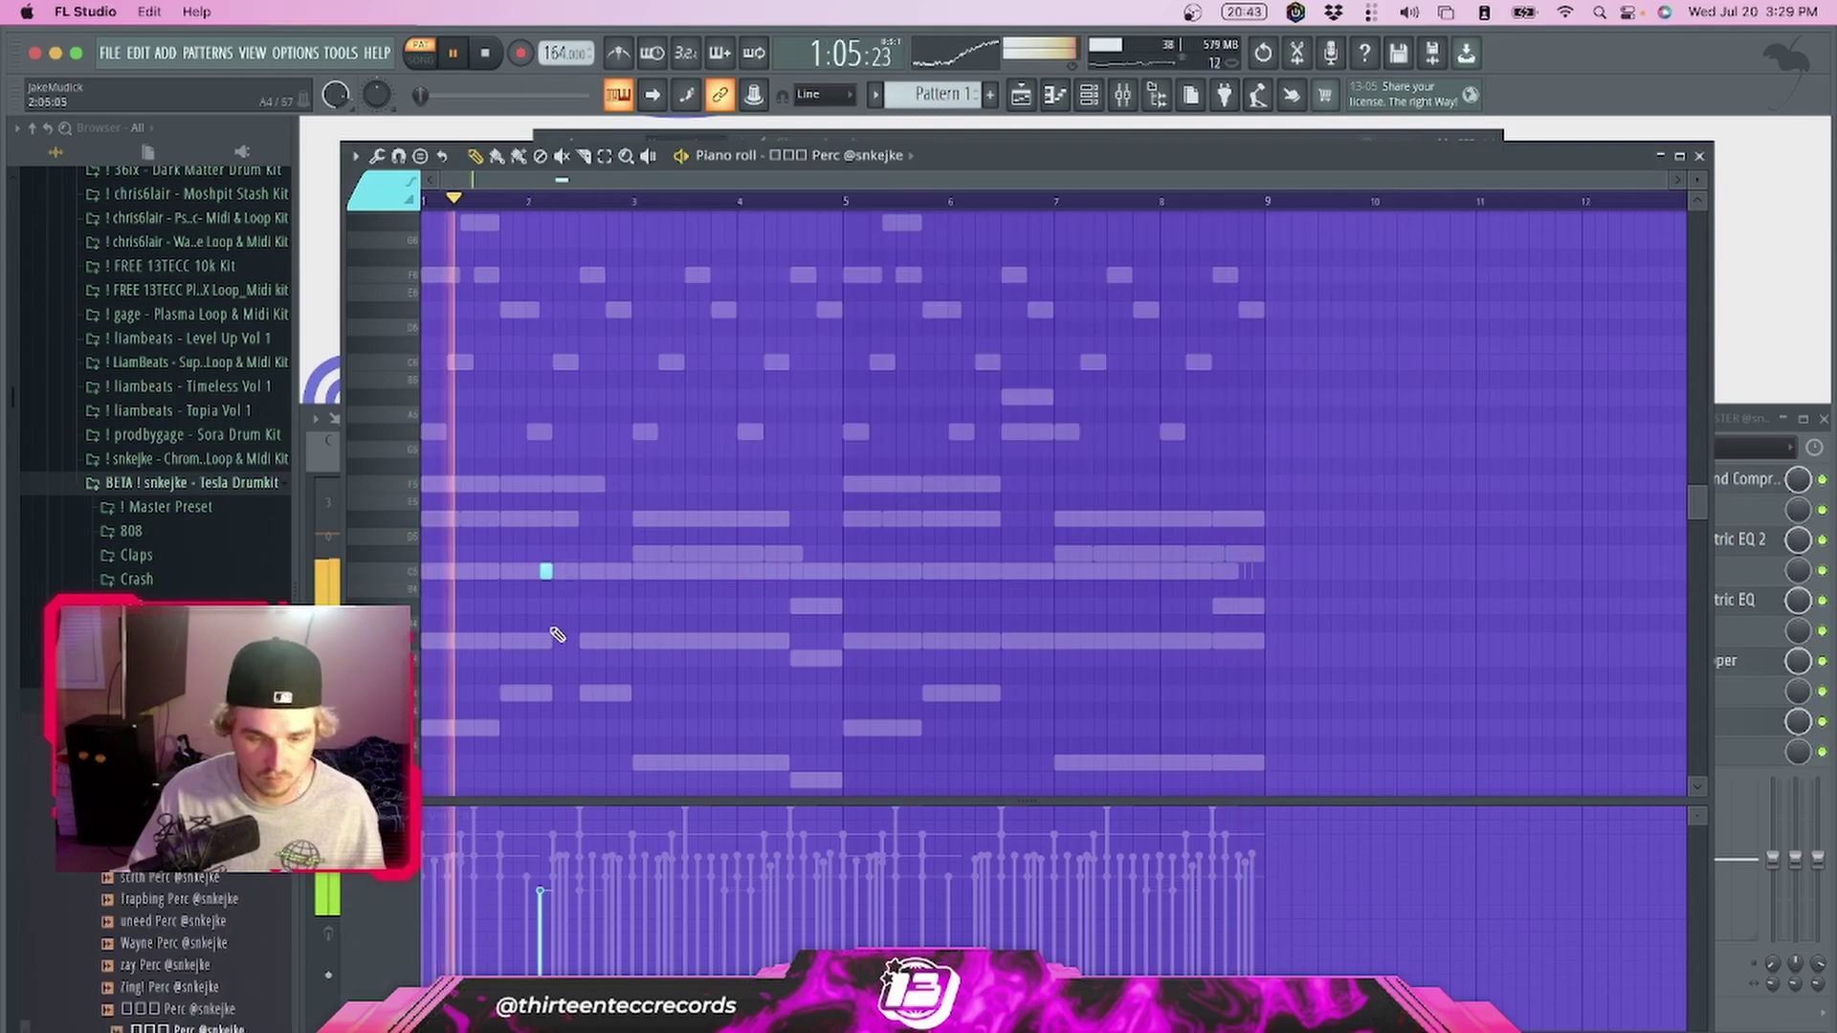
left_click(543, 569)
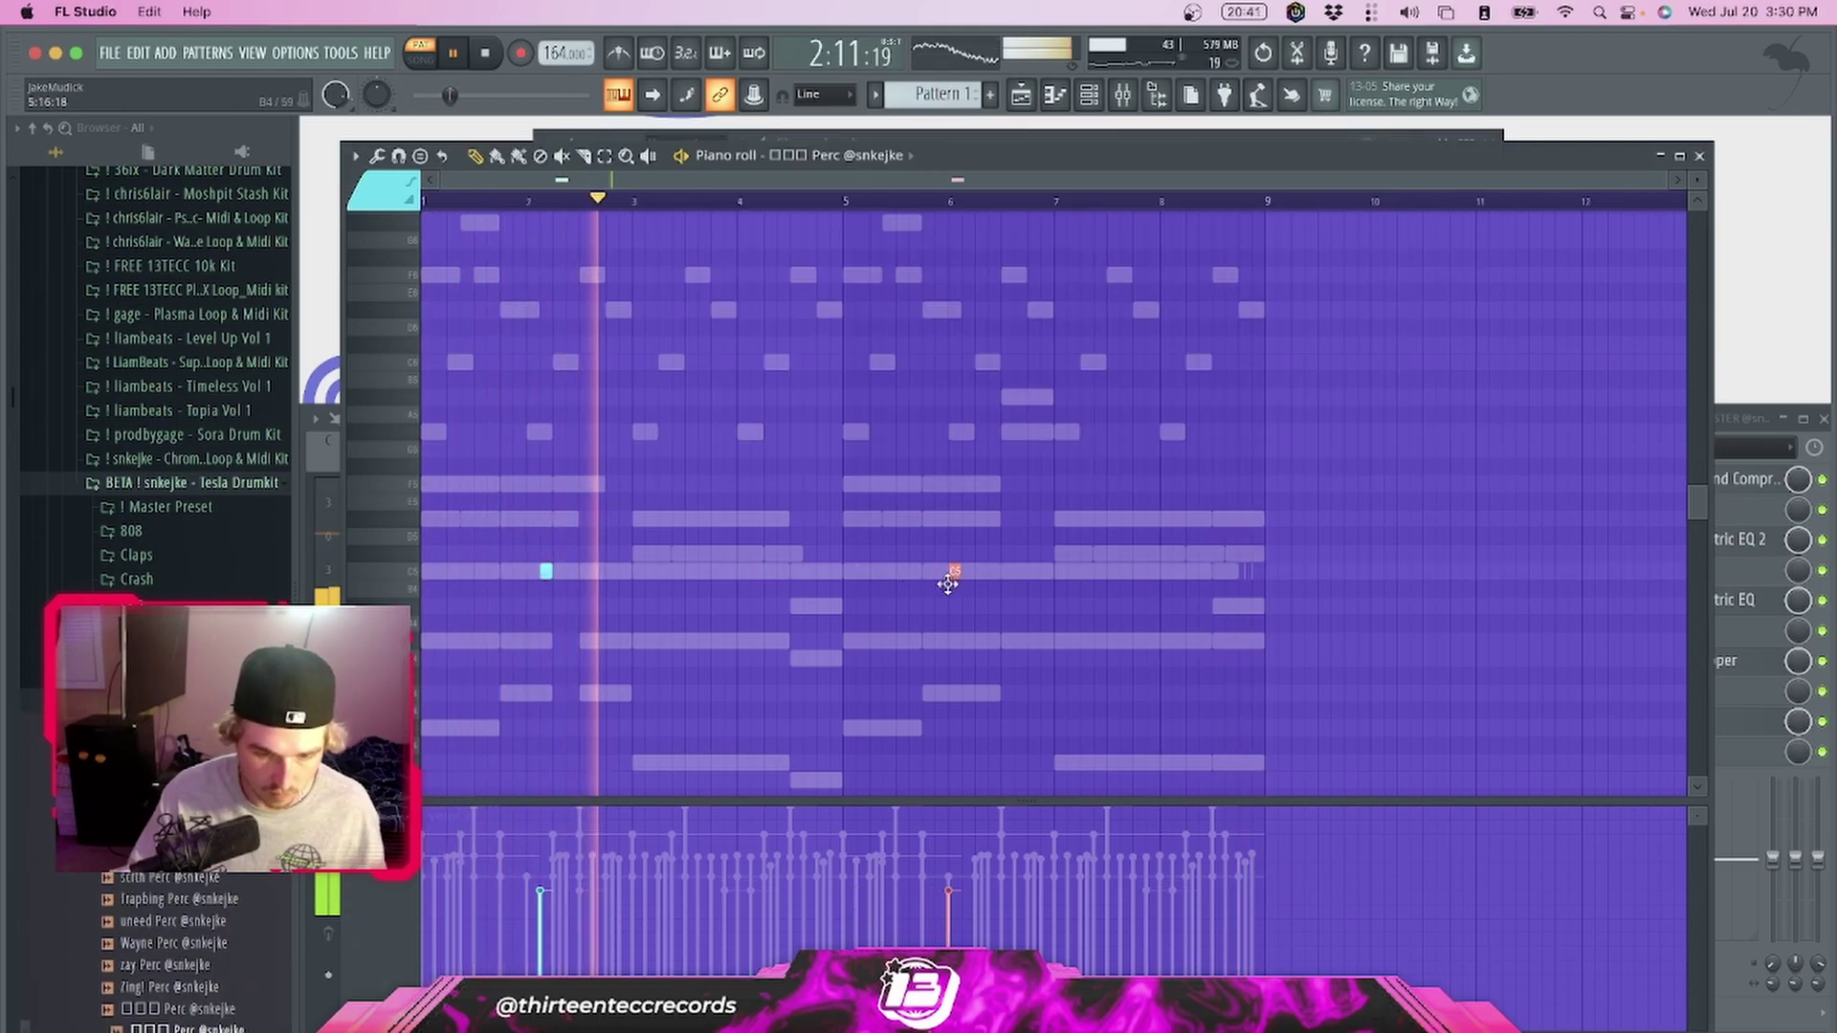
left_click(965, 572)
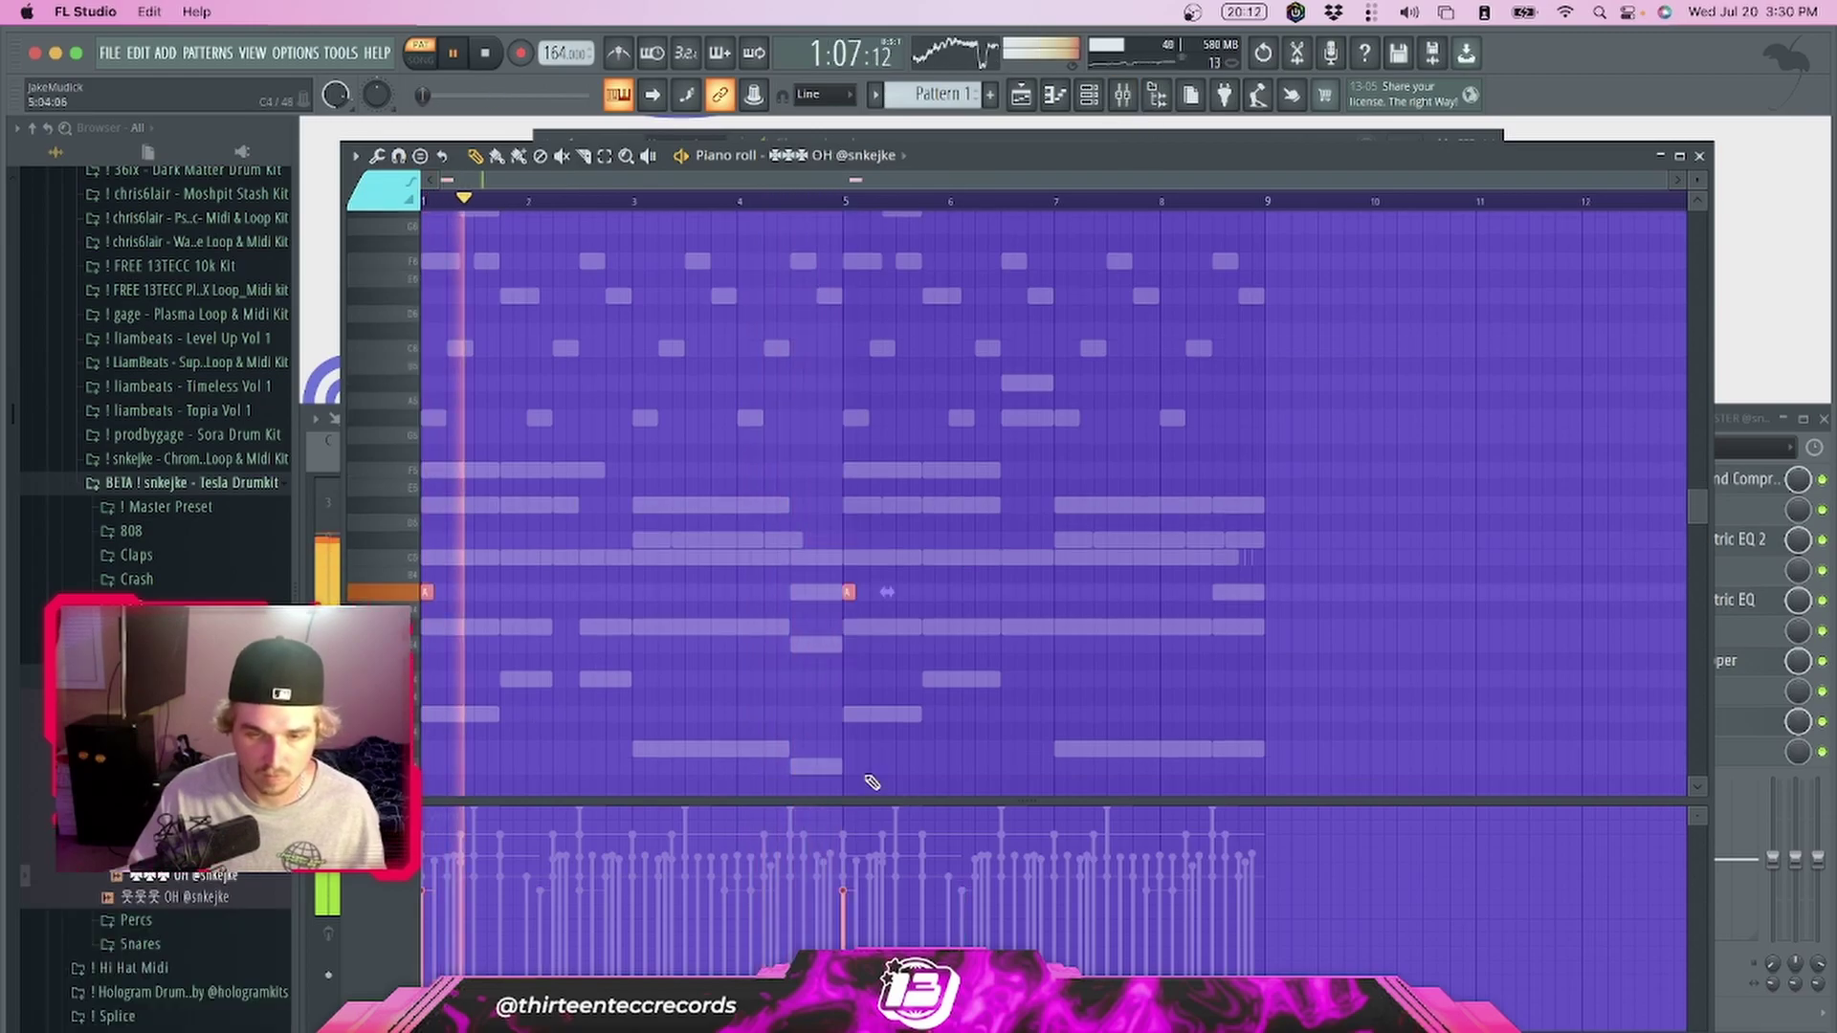
left_click(1699, 156)
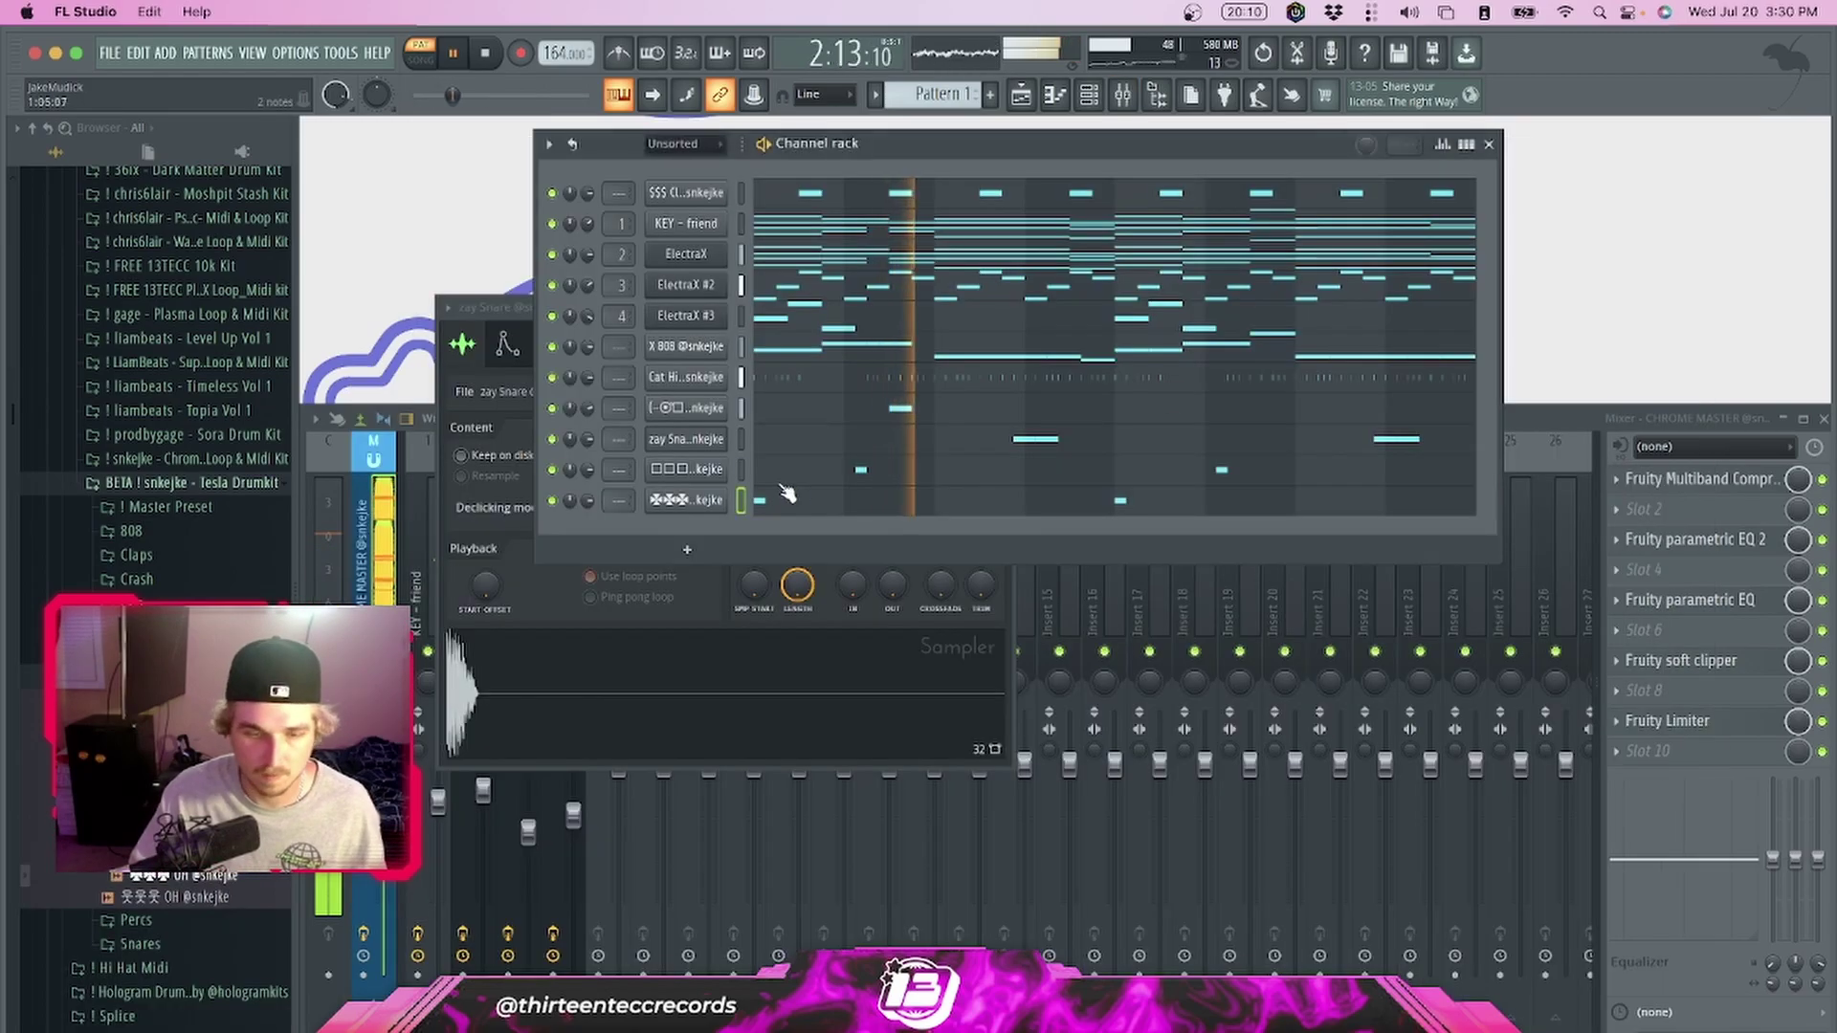
Move the X 808 channel to the end of the channel rack, with the Cat Hi Hat channel directly above it, and stop playback
key("alt+Down")
key("alt+Down")
key("alt+Down")
key("alt+Down")
key("alt+Down")
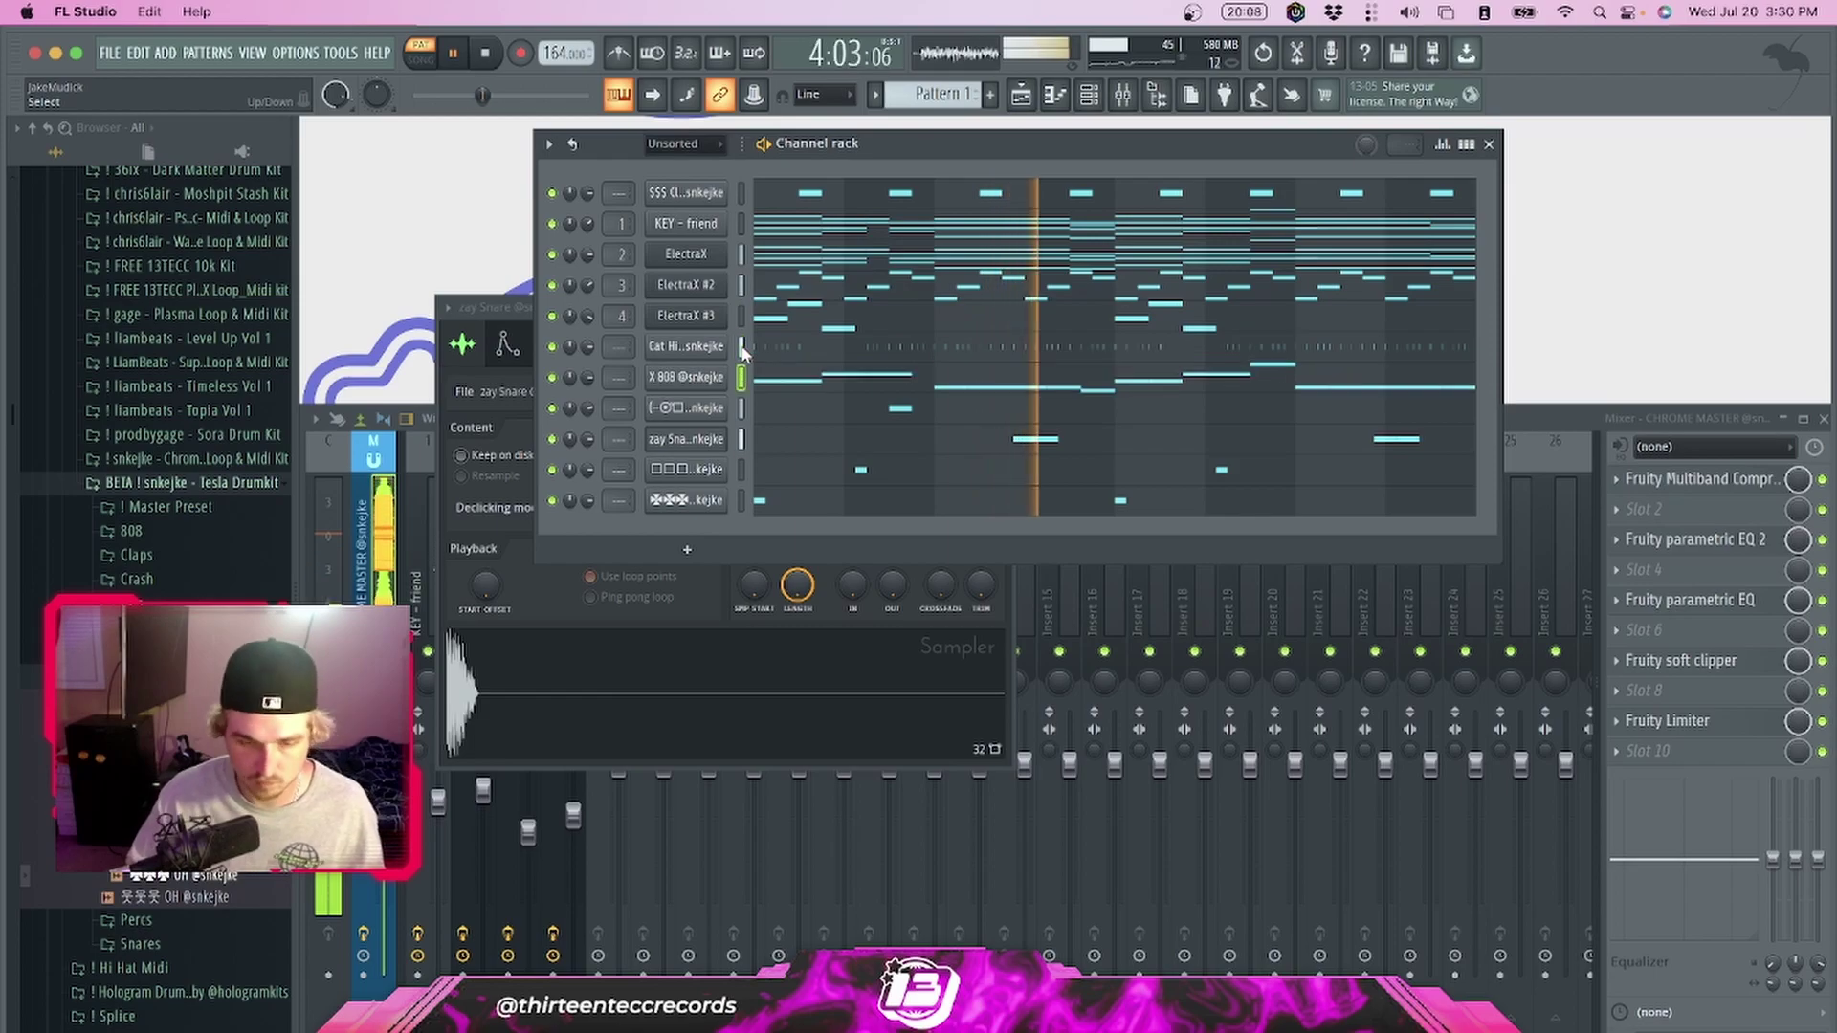
left_click(741, 346)
key("alt+Down")
key("alt+Down")
key("alt+Down")
key("alt+Down")
key("alt+Down")
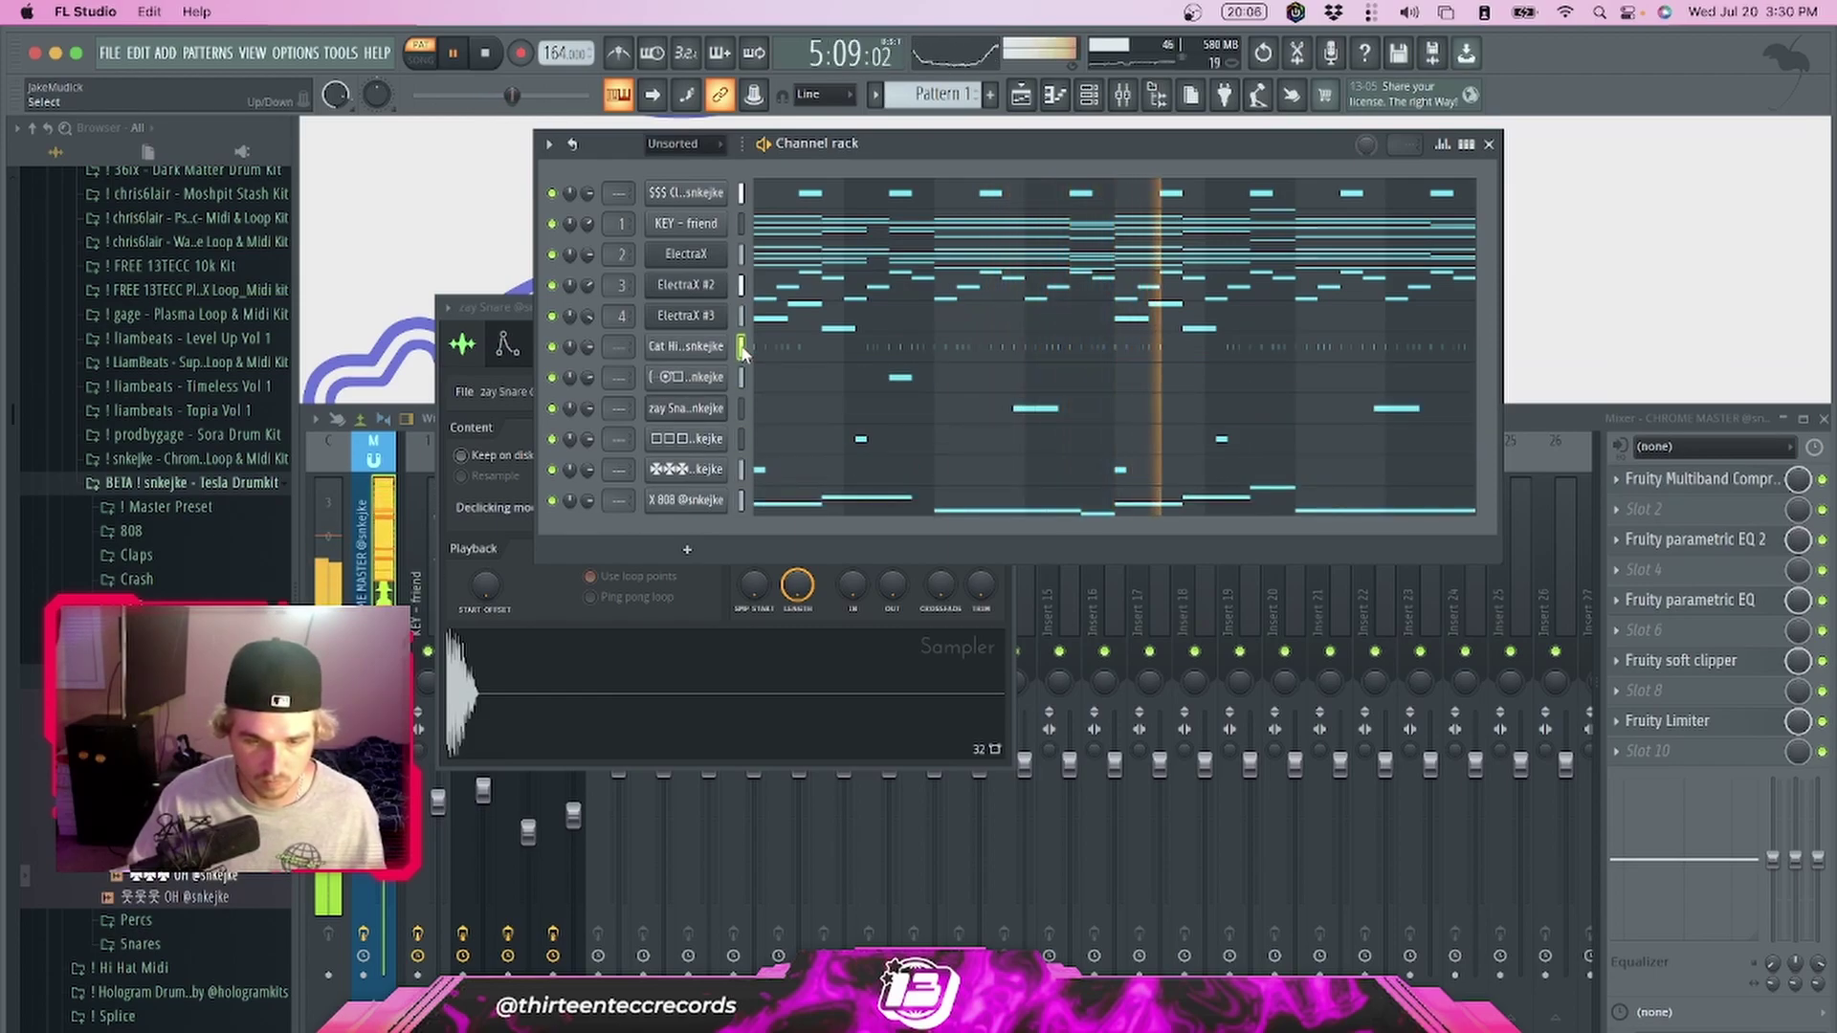
key("space")
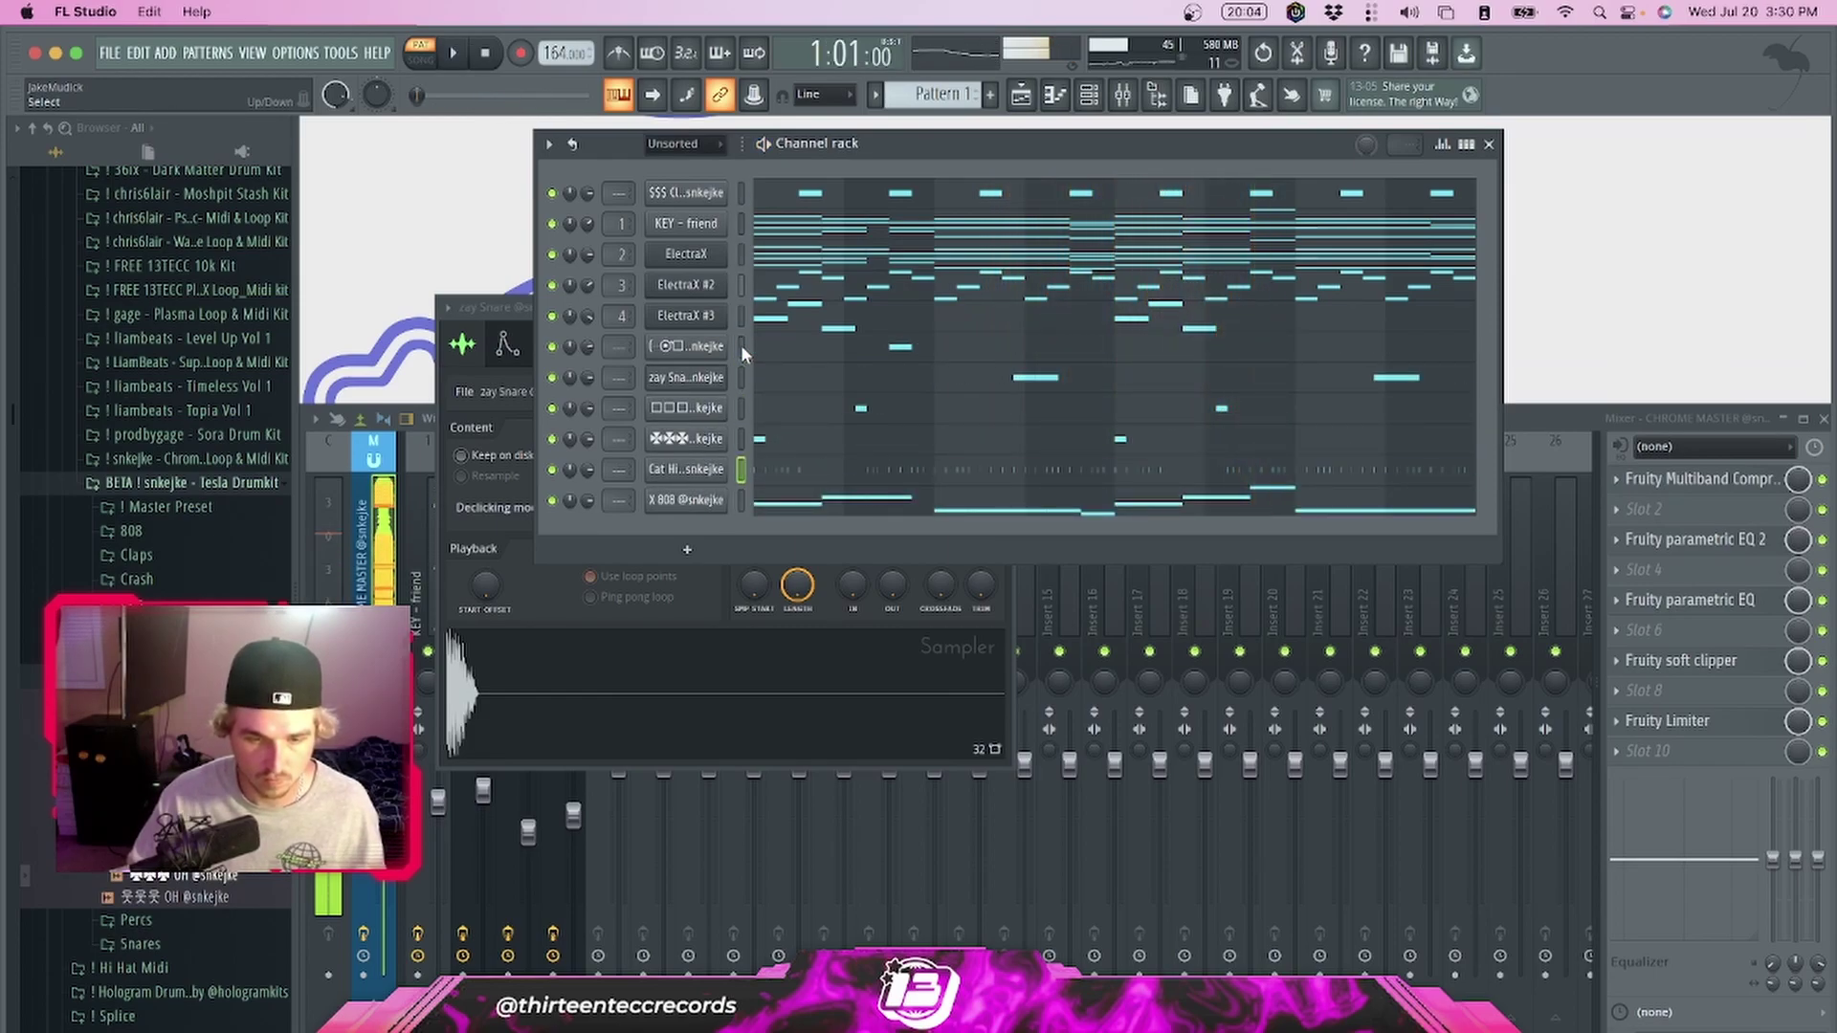
key("alt+Up")
key("alt+Up")
key("alt+Up")
key("alt+Up")
key("alt+Up")
key("alt+Down")
key("alt+Down")
key("alt+Up")
key("alt+Up")
key("alt+Up")
key("alt+Down")
key("alt+Down")
key("alt+Down")
key("alt+Down")
key("alt+Down")
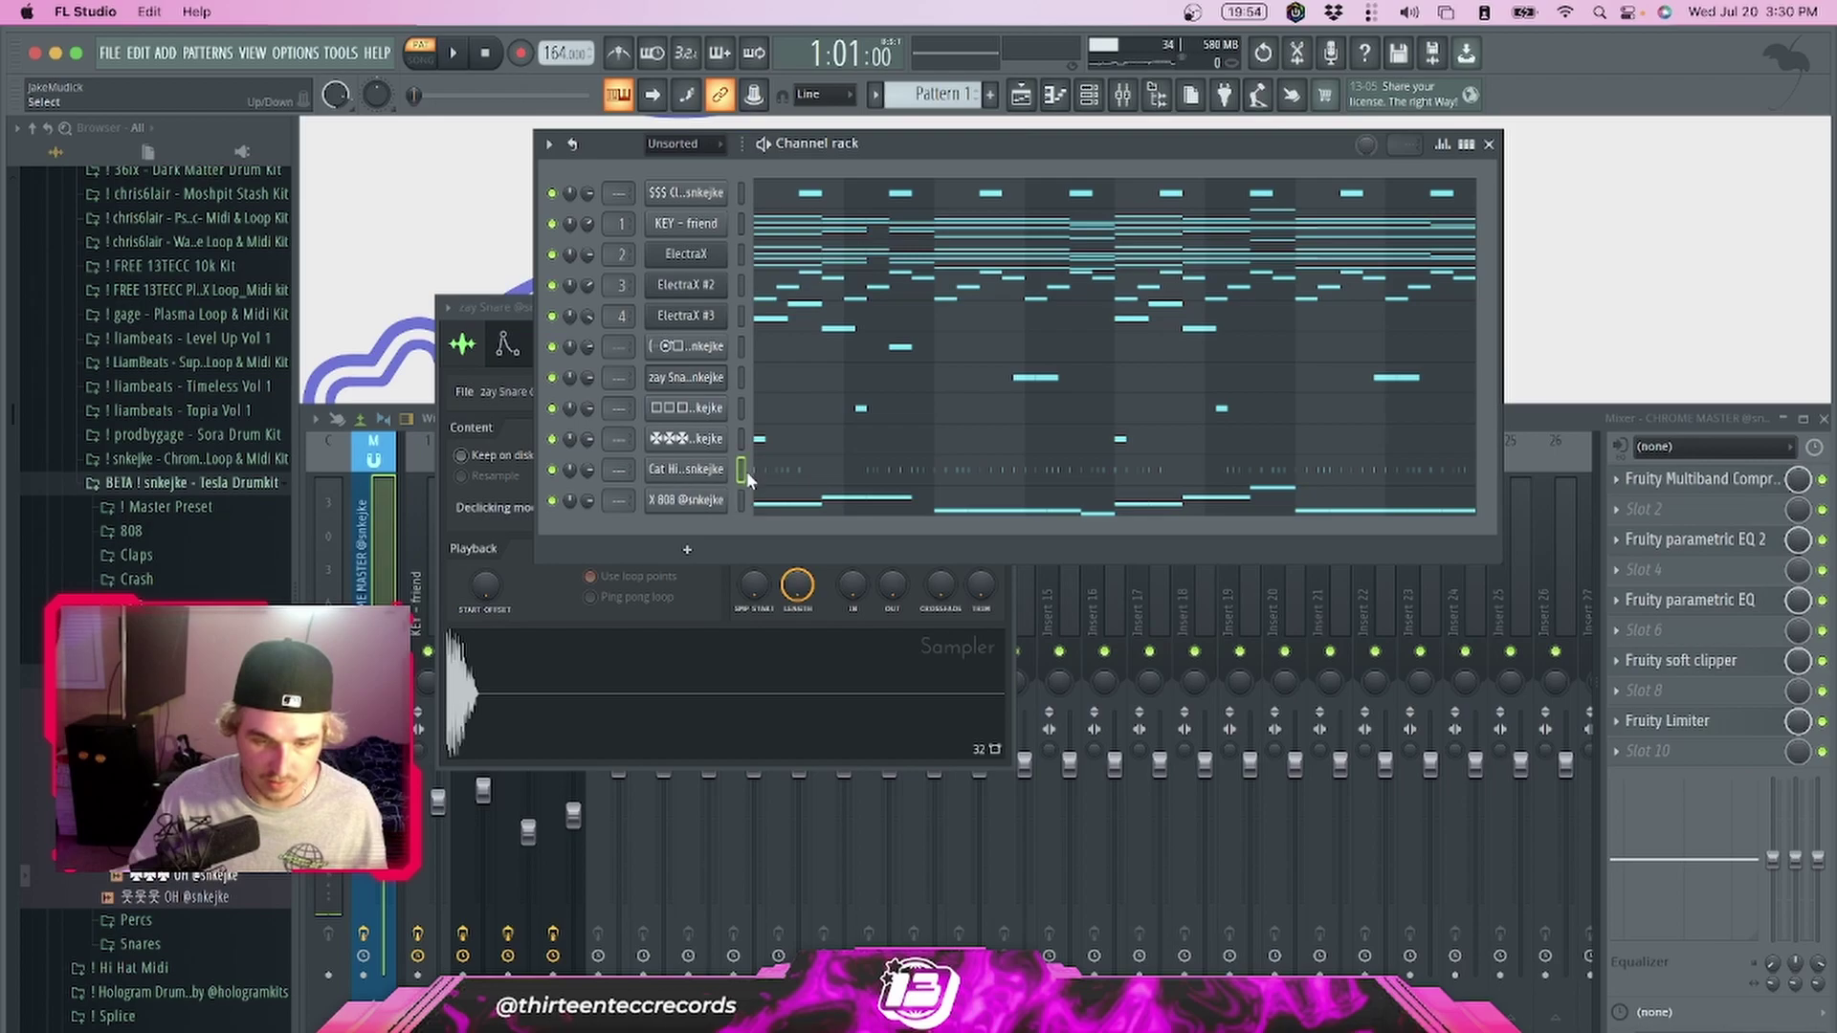
key("alt+Up")
key("alt+Up")
key("alt+Up")
key("alt+Down")
key("alt+Down")
key("alt+Down")
key("alt+Up")
key("alt+Up")
key("alt+Up")
key("alt+Down")
key("alt+Down")
key("alt+Down")
key("alt+Down")
key("alt+Up")
key("alt+Up")
key("alt+Up")
key("alt+Up")
key("alt+Down")
key("alt+Down")
key("alt+Down")
key("alt+Up")
key("alt+Up")
key("alt+Down")
key("alt+Down")
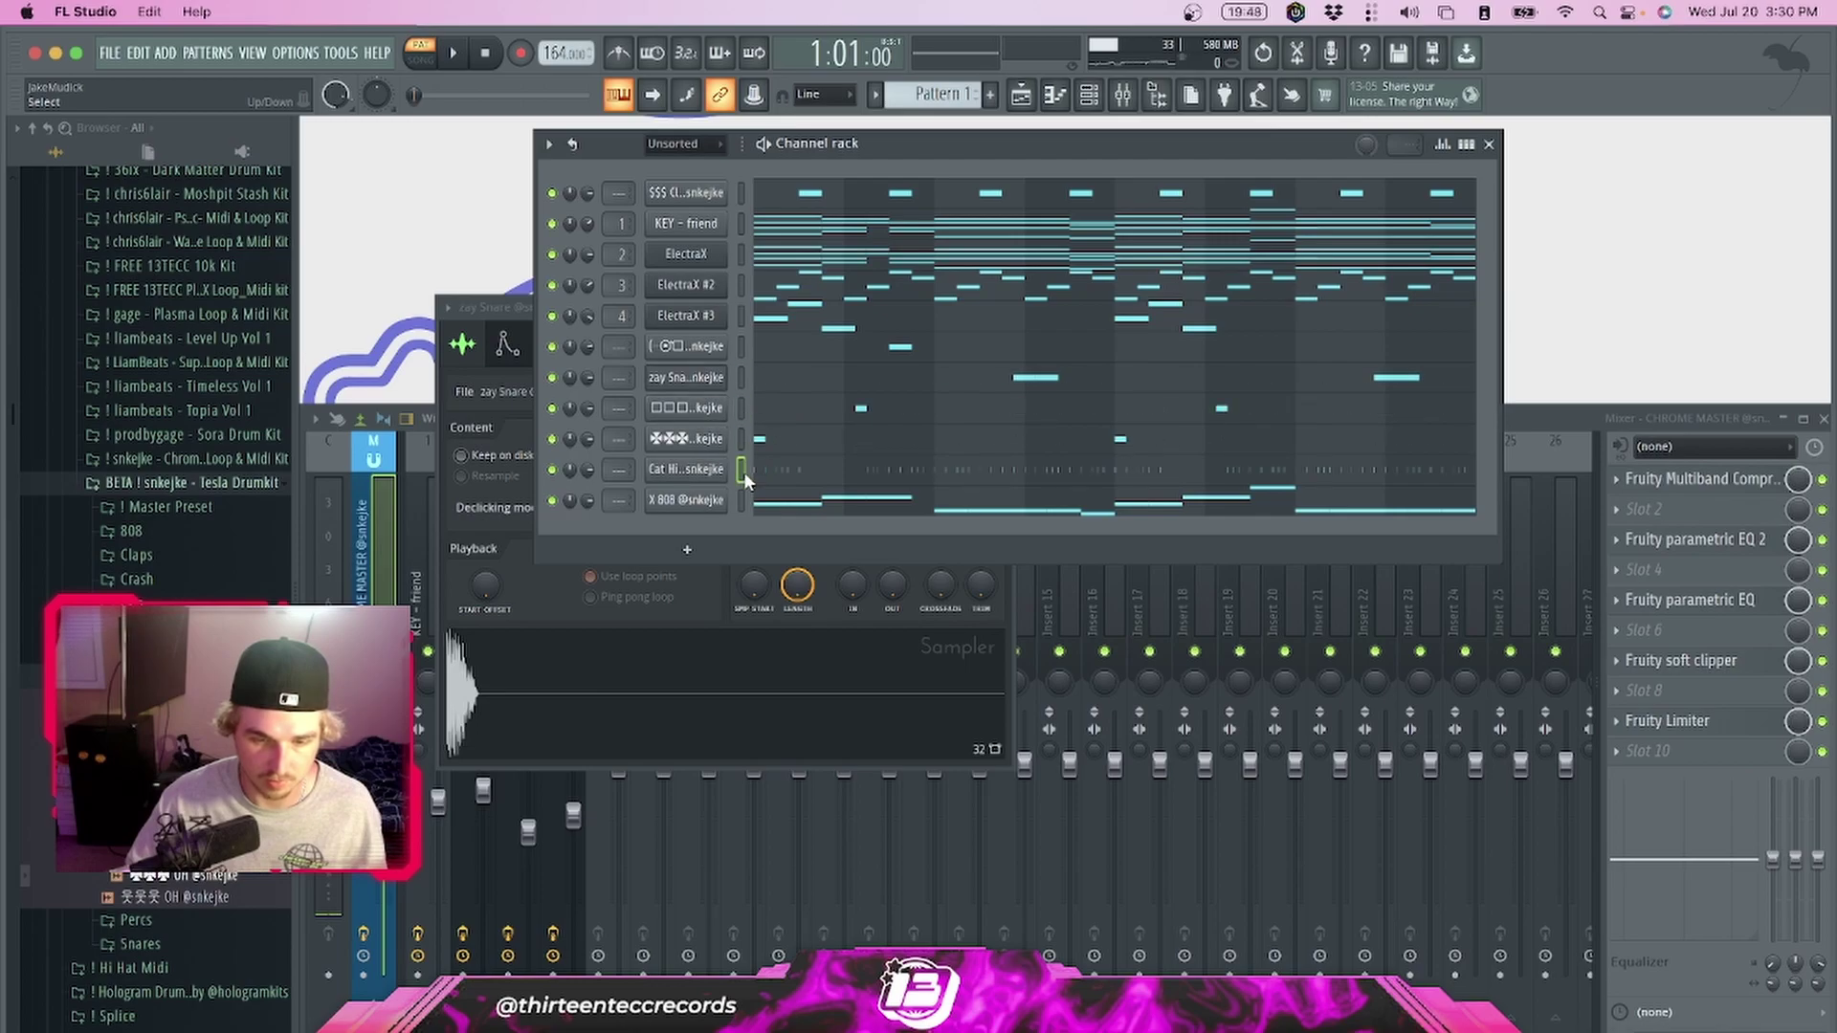
Move the Clap channel directly below ElectraX #3 and route the drum and 808 channels to mixer tracks 5 to 11
left_click(743, 193)
key("alt+Down")
key("alt+Down")
key("alt+Down")
key("alt+Down")
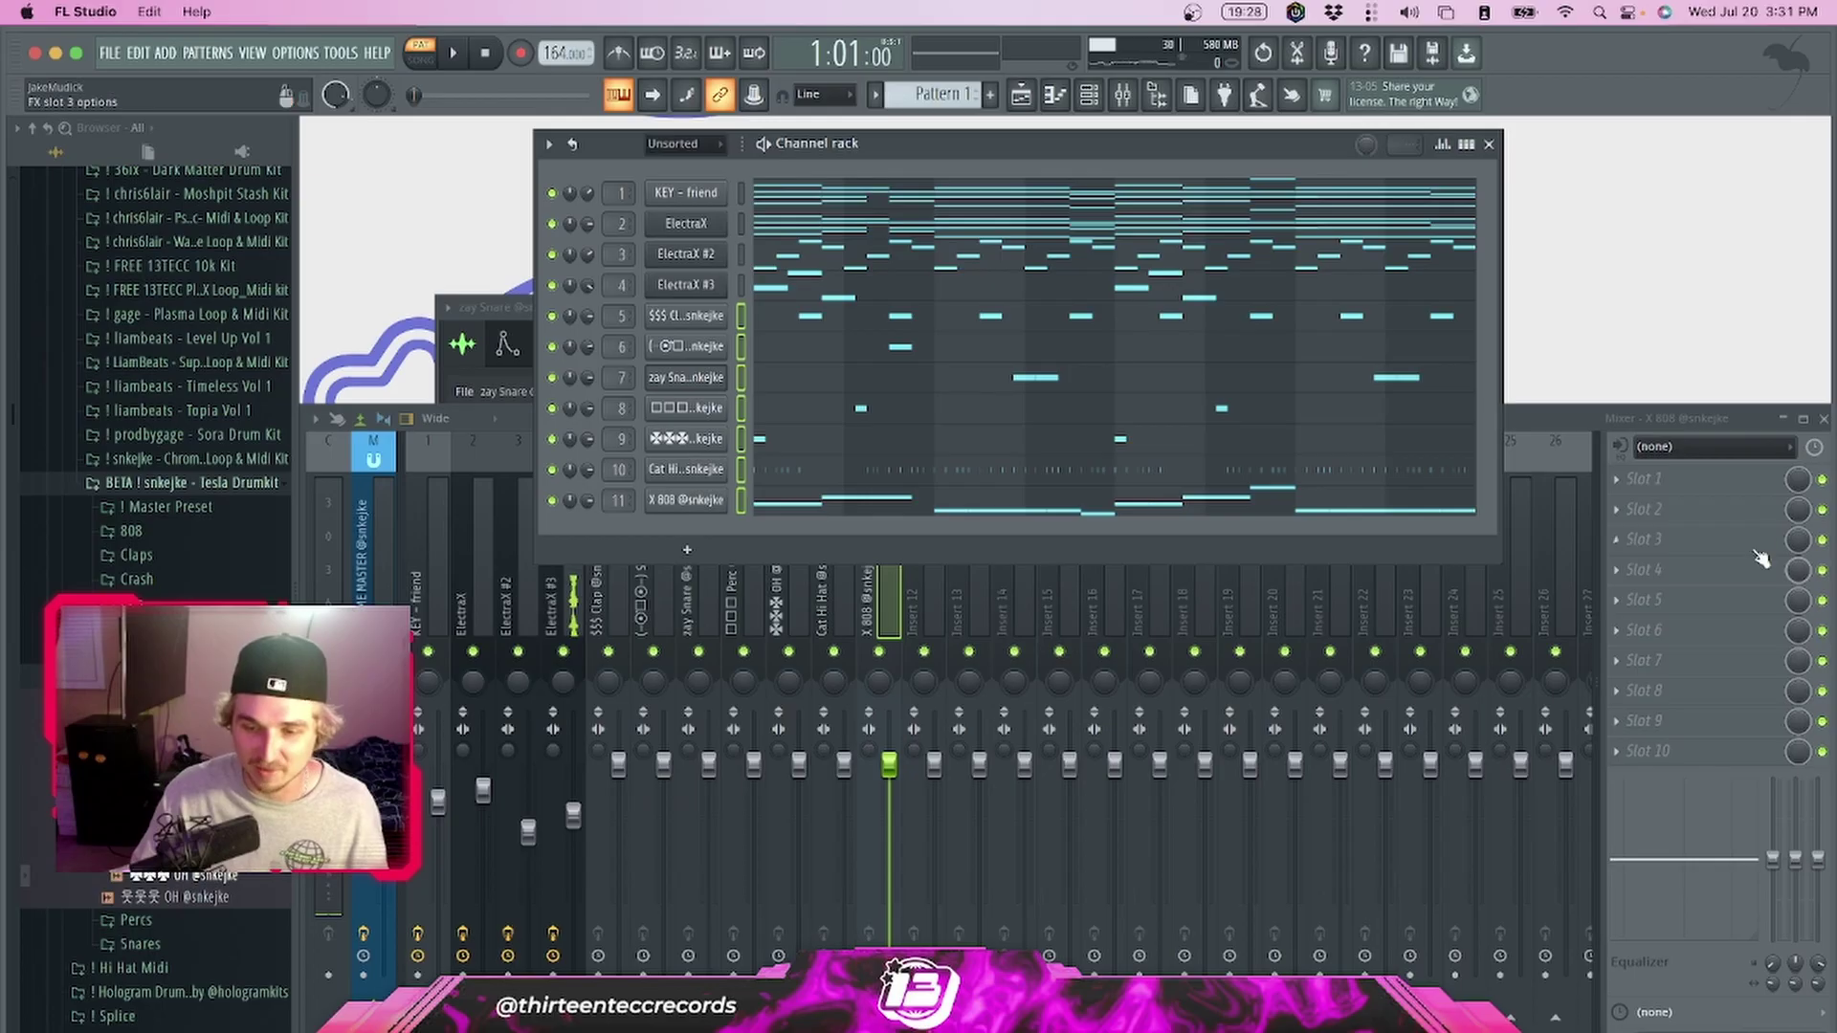
Select mixer tracks 1 to 11 and lower all their faders together to the minimum
left_click(1550, 419)
left_click_drag(419, 449, 885, 461)
left_click_drag(431, 442, 882, 463)
left_click_drag(890, 763, 892, 968)
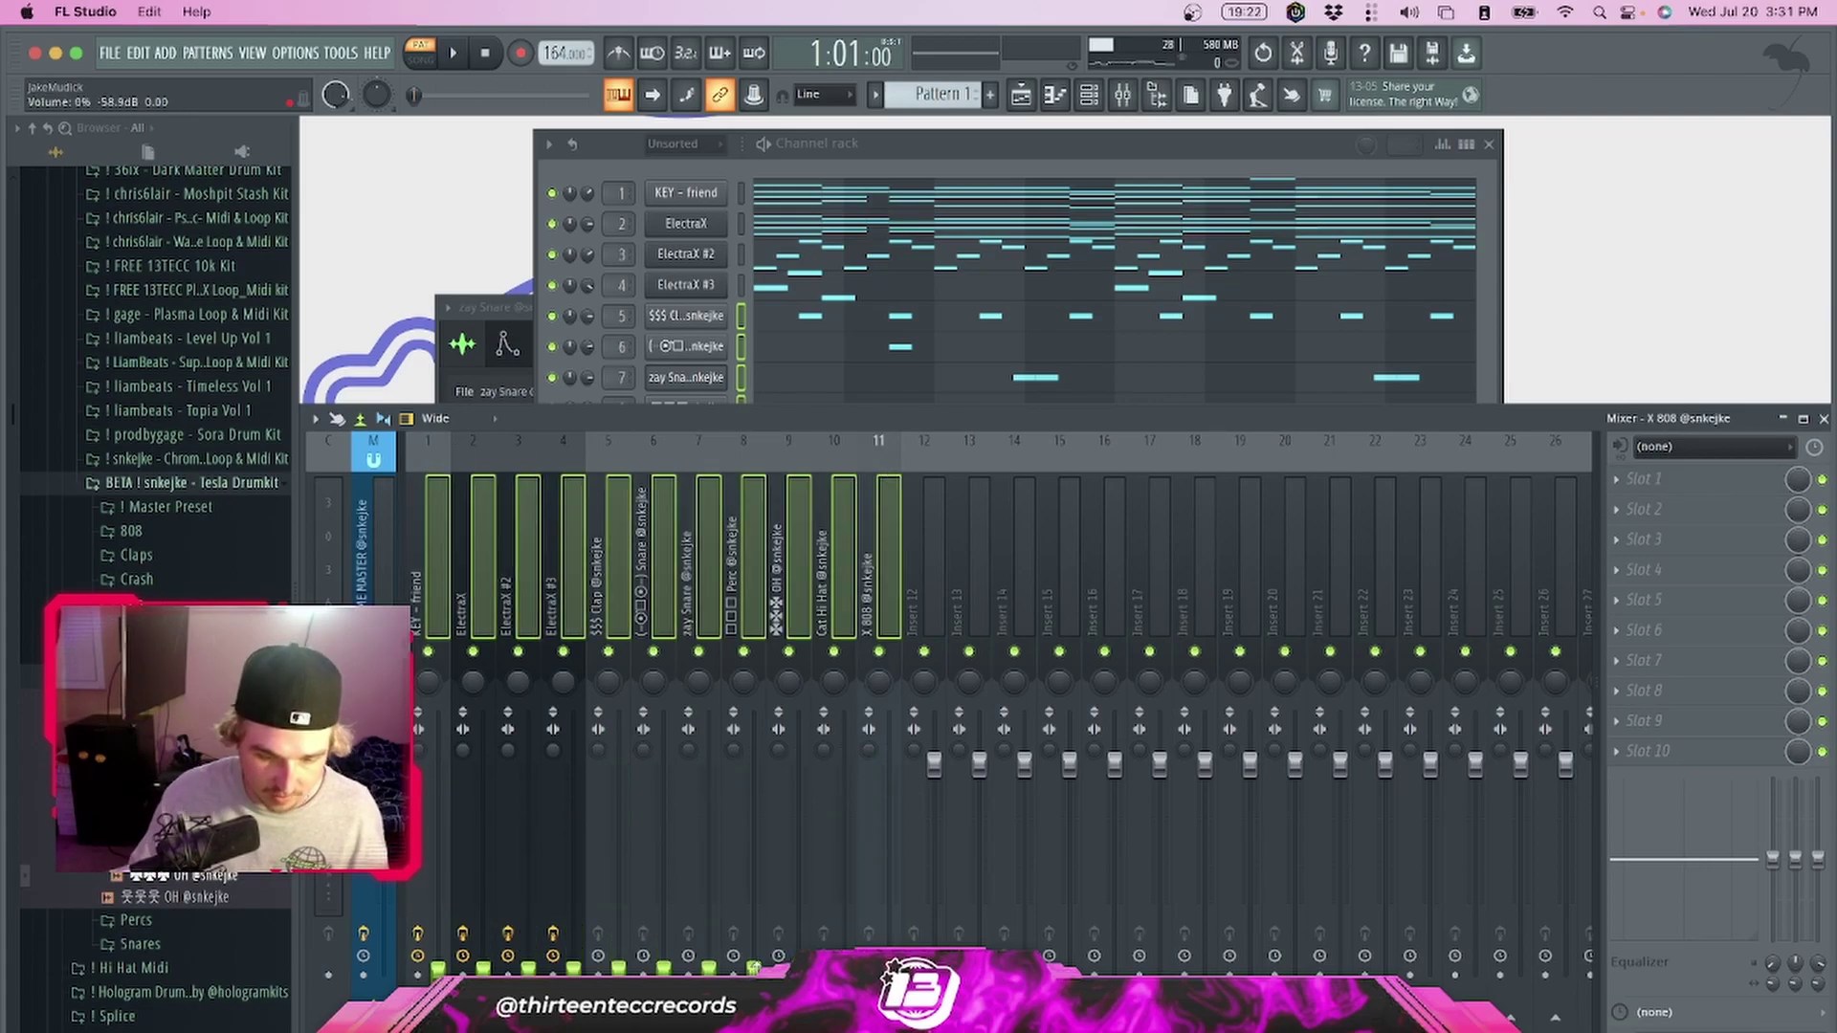
left_click(372, 474)
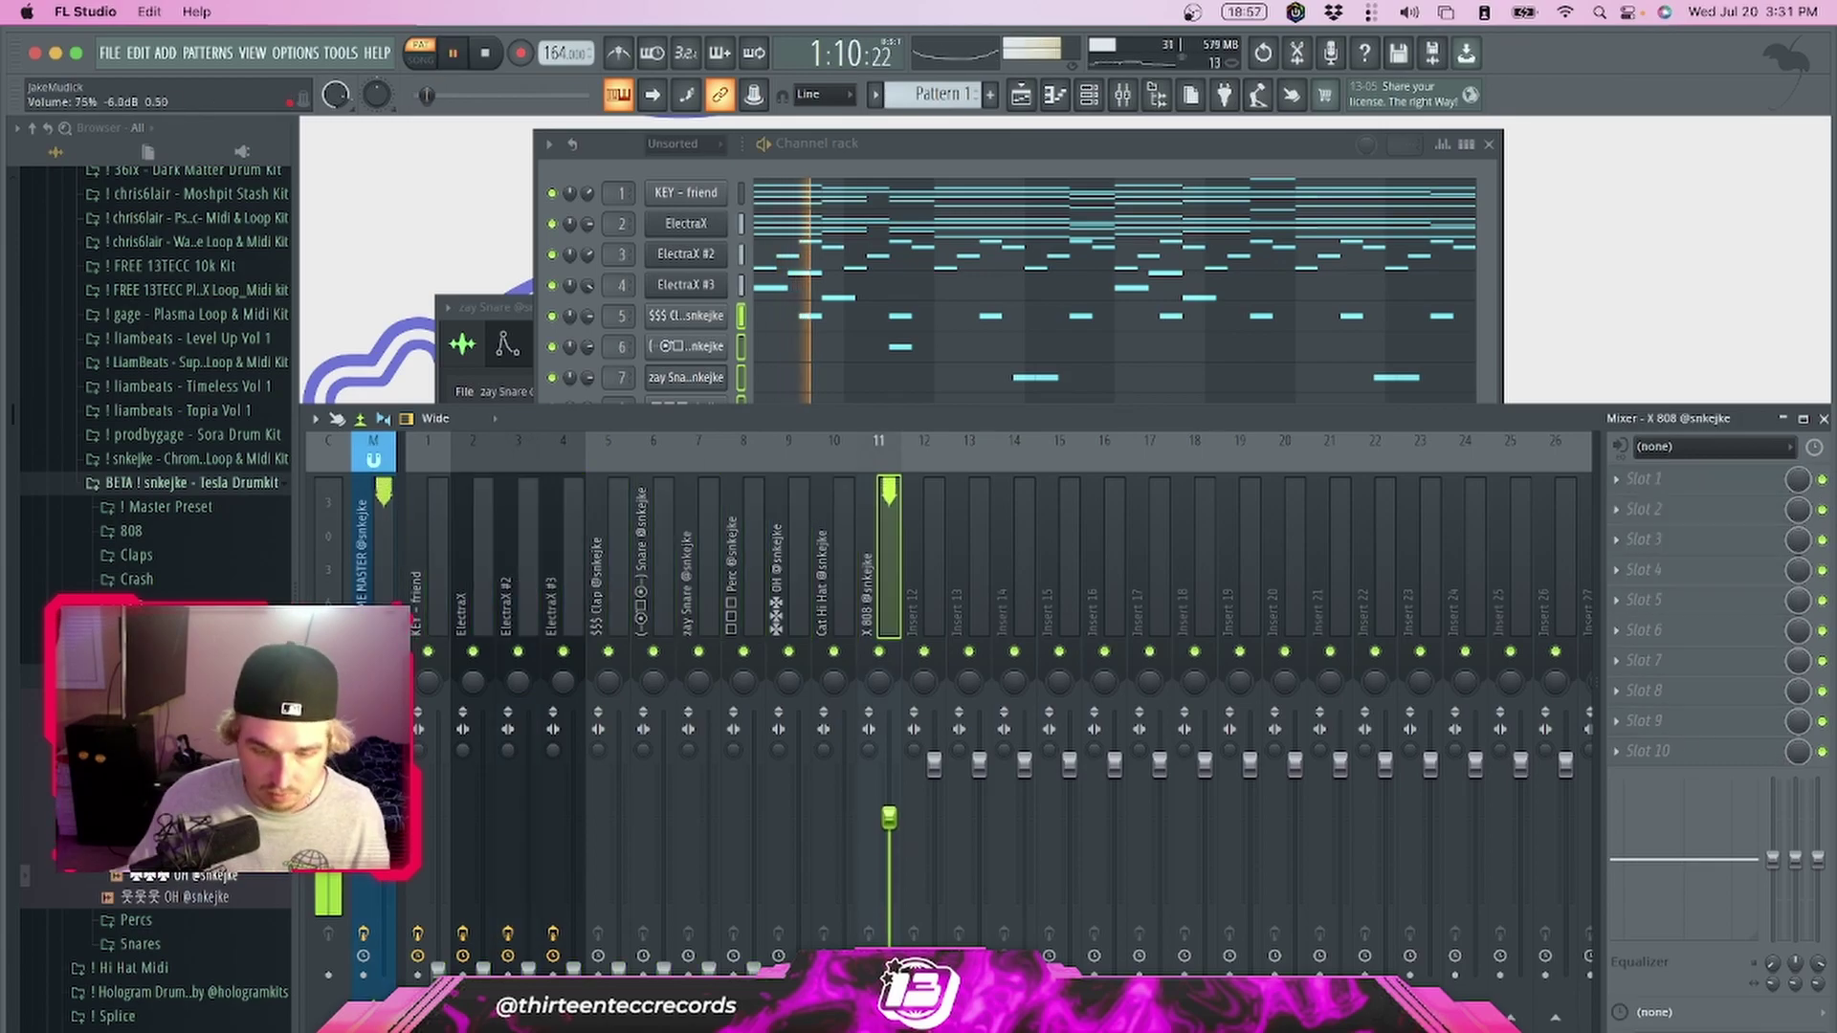
Play the pattern and raise the X 808, Cat Hi Hat and OH mixer faders to moderate levels, with the 808 highest
left_click_drag(890, 822, 890, 795)
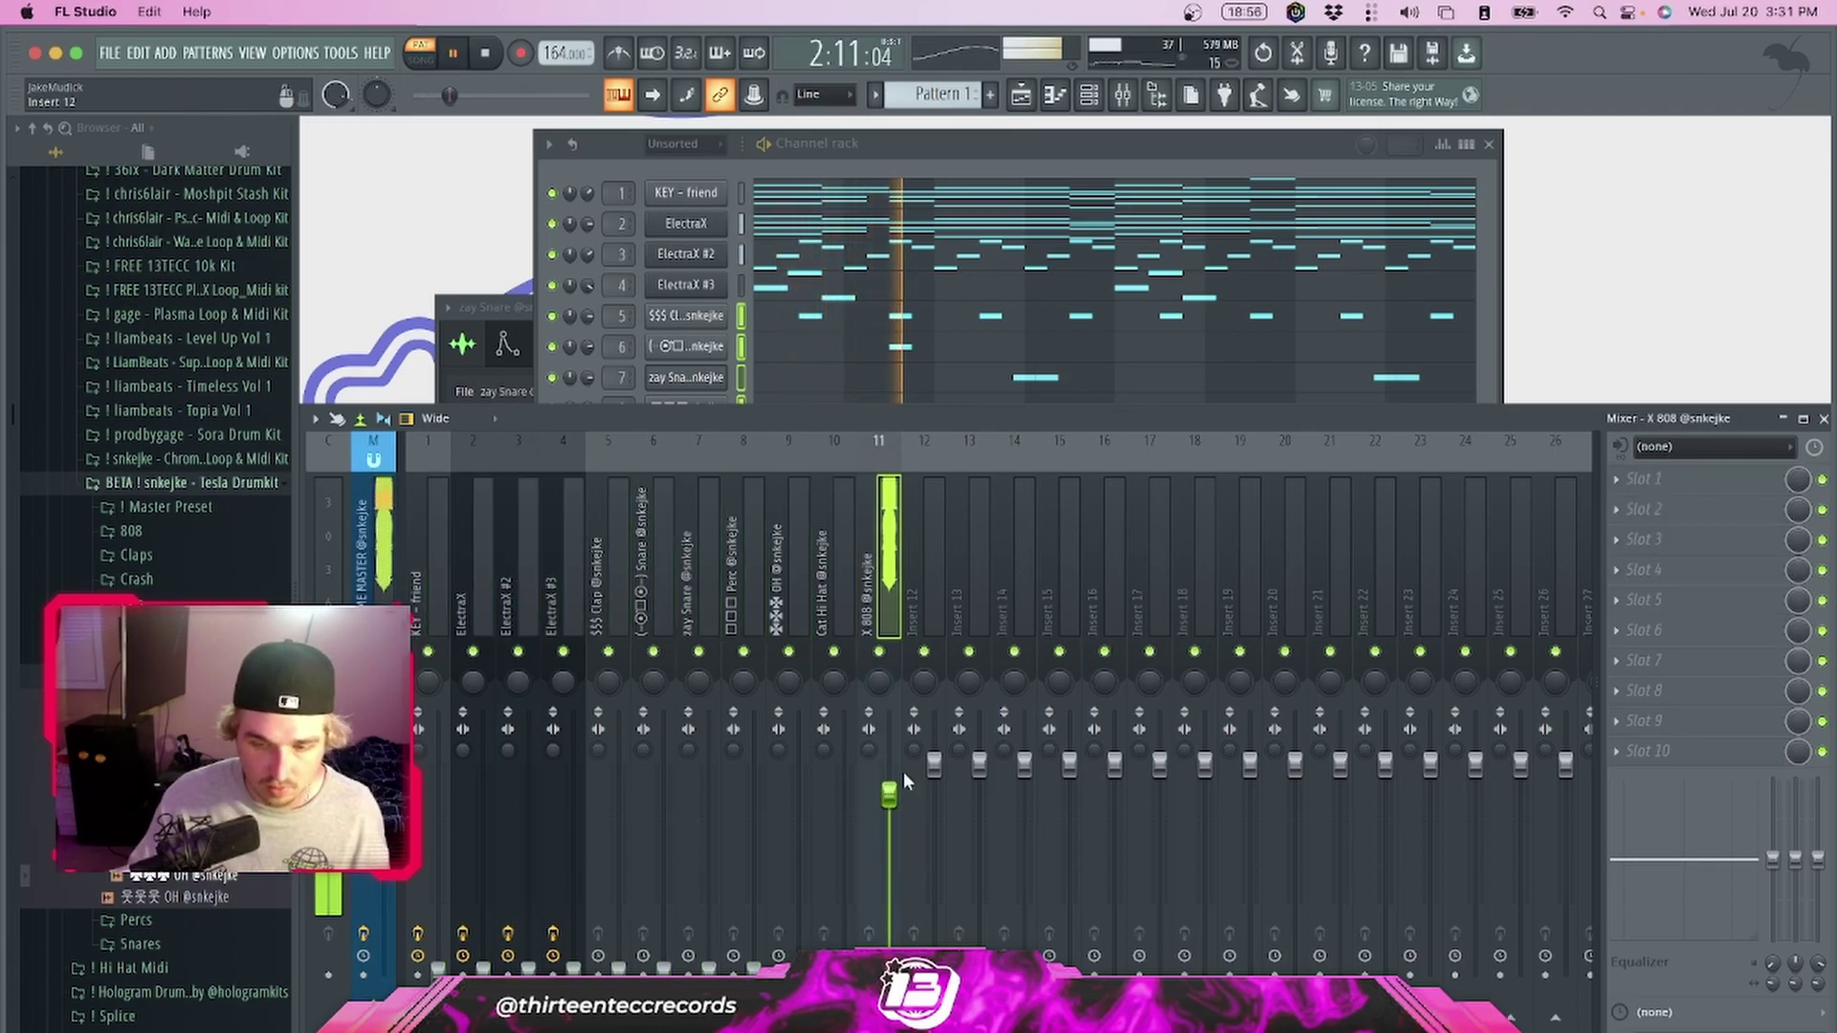
left_click(386, 453)
left_click(886, 444)
left_click_drag(890, 795, 890, 803)
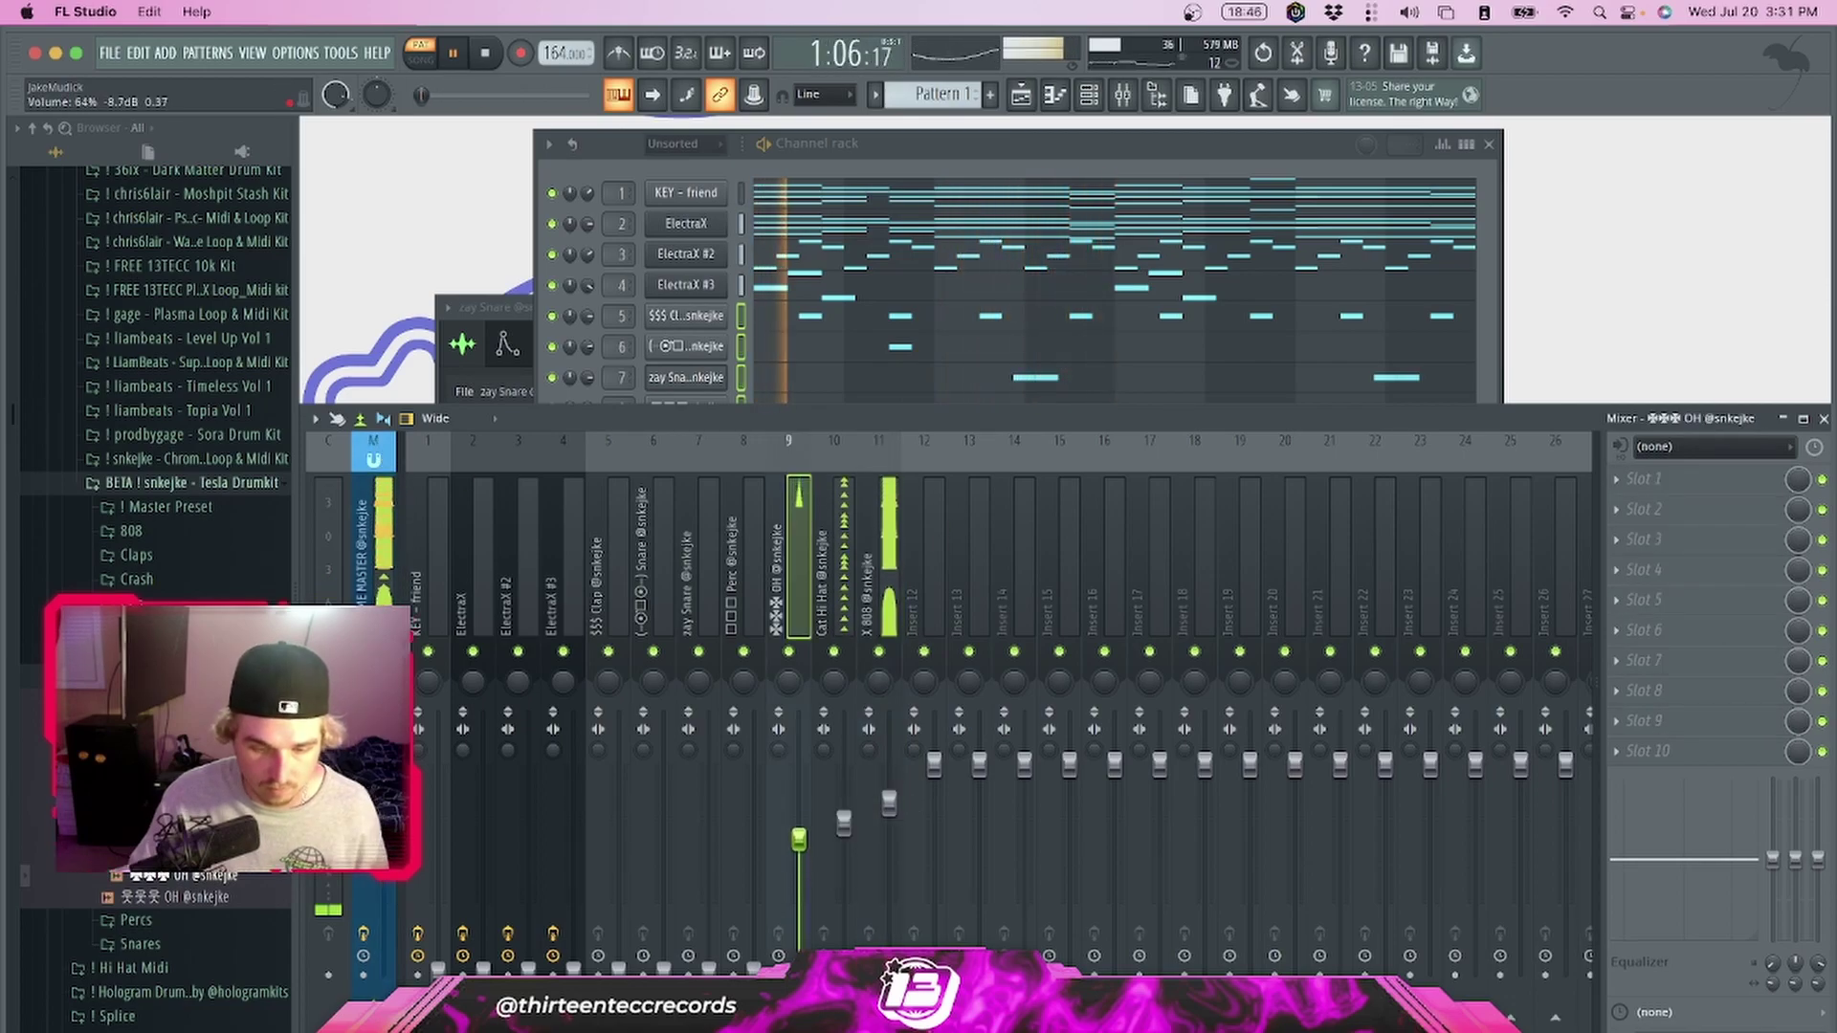
left_click_drag(799, 840, 799, 821)
Check the X 808 channel's volume envelope and sample settings
left_click(1001, 161)
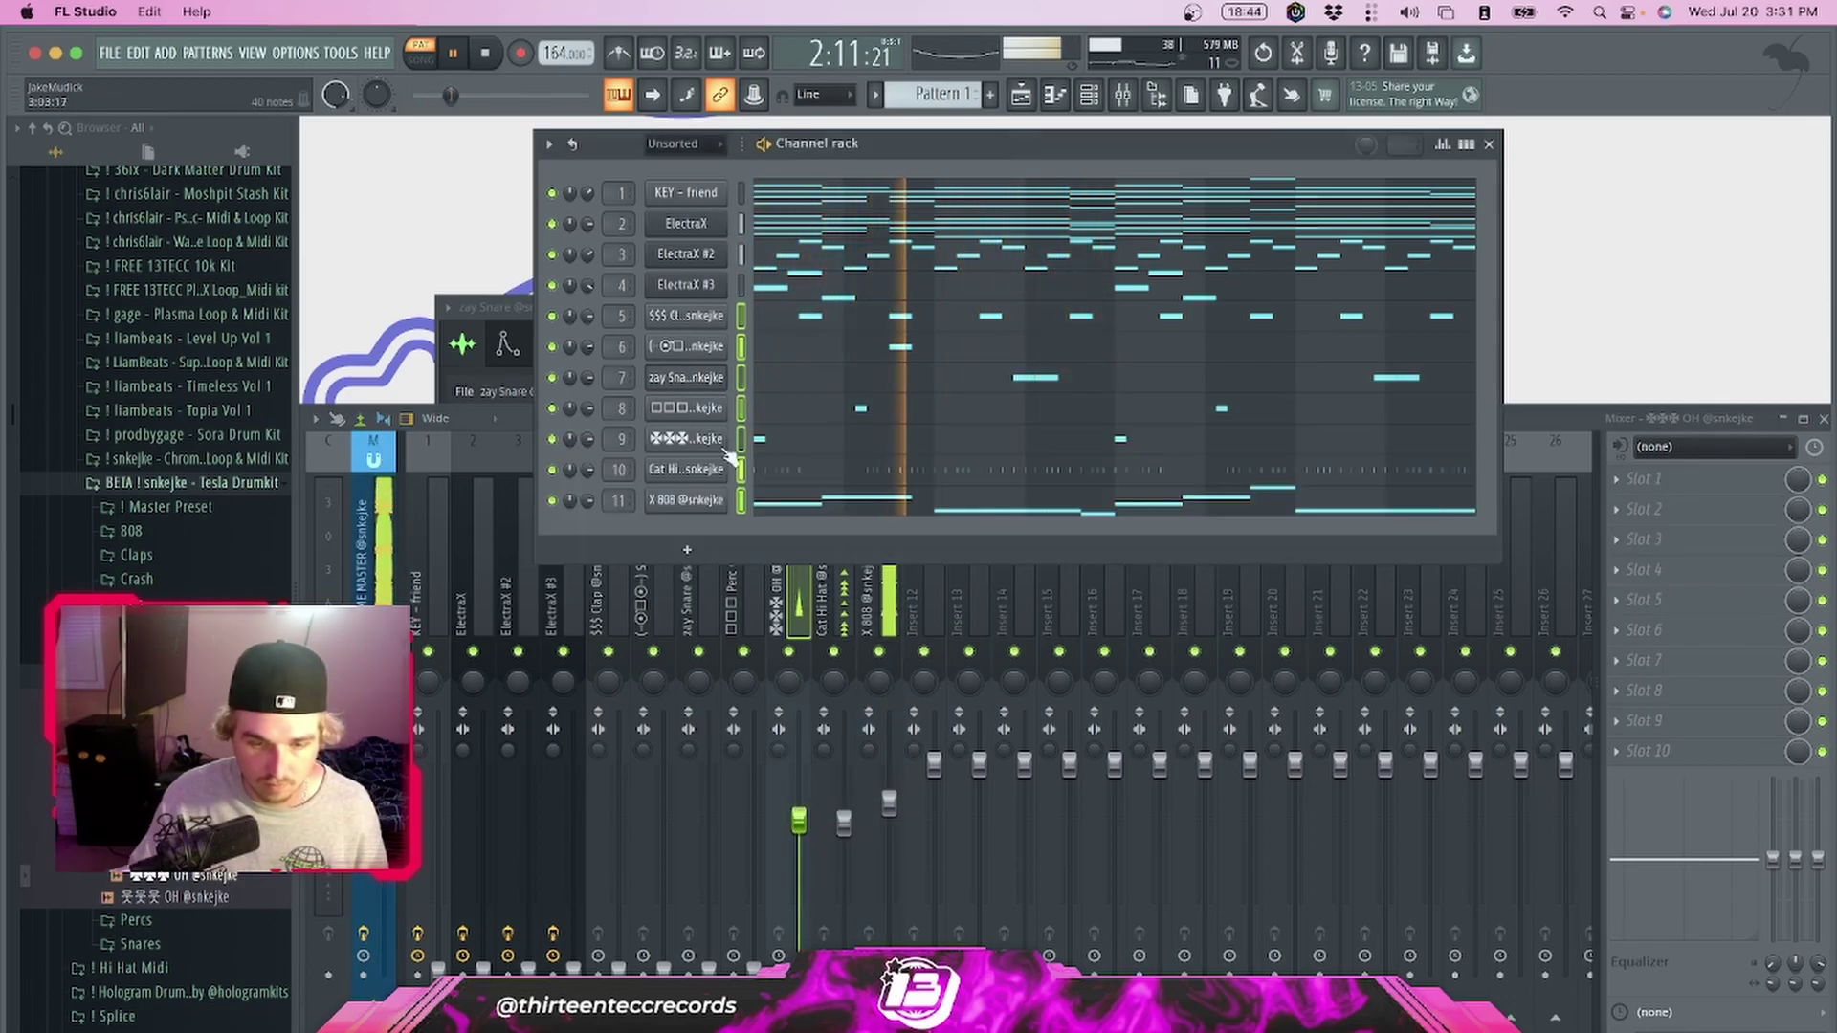
left_click(686, 499)
left_click(545, 273)
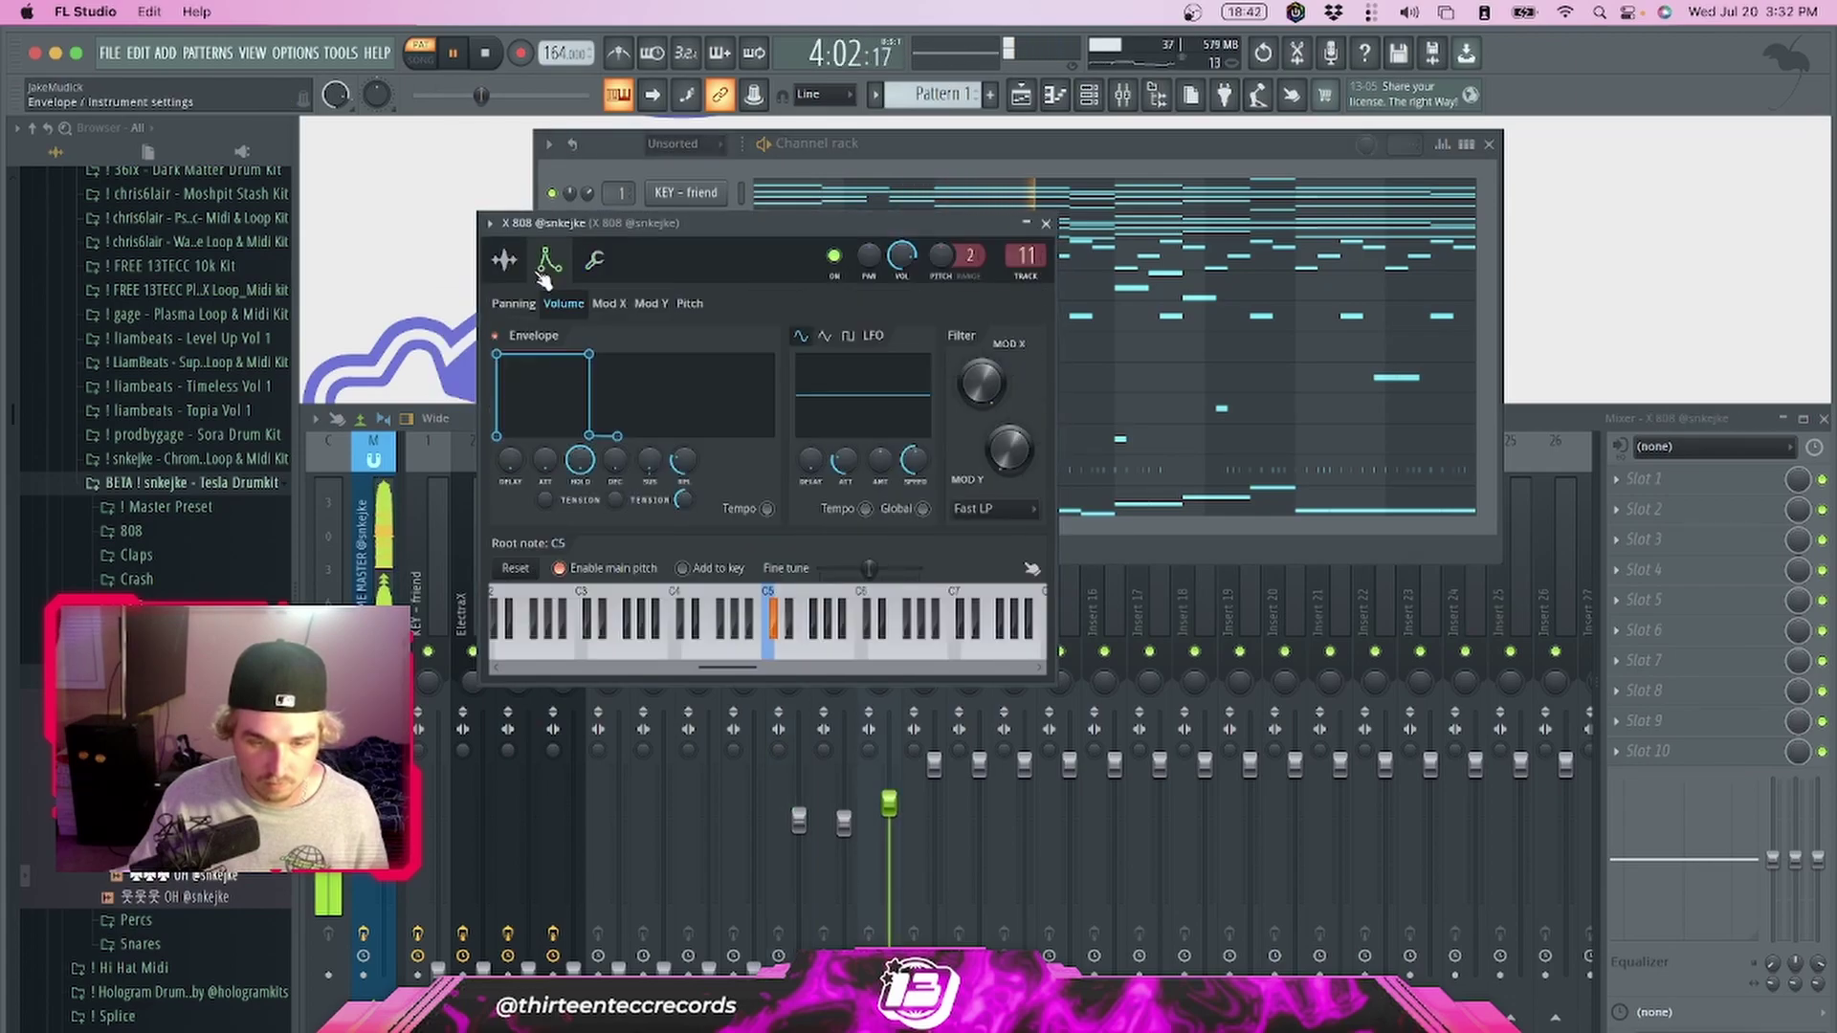
left_click(504, 259)
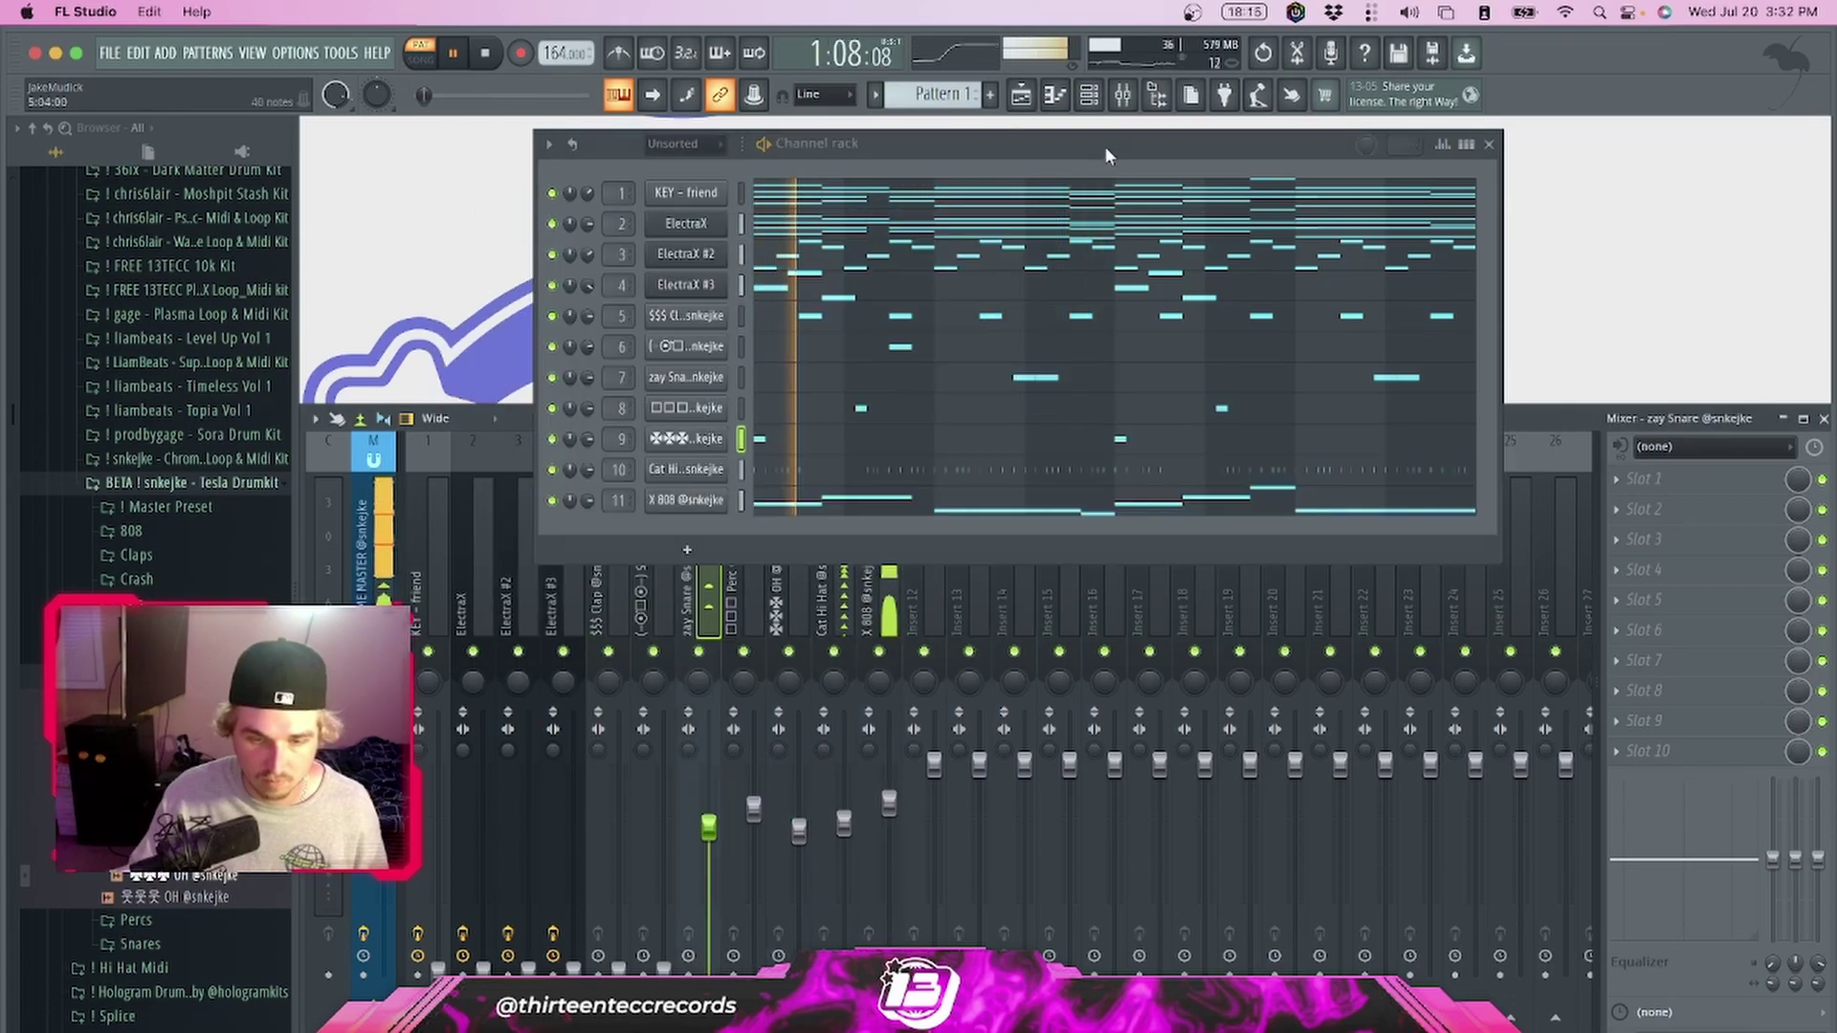
Check the Perc sampler settings, and boost the zay Snare sample's gain to about 5% in its precomputed effects
left_click(686, 407)
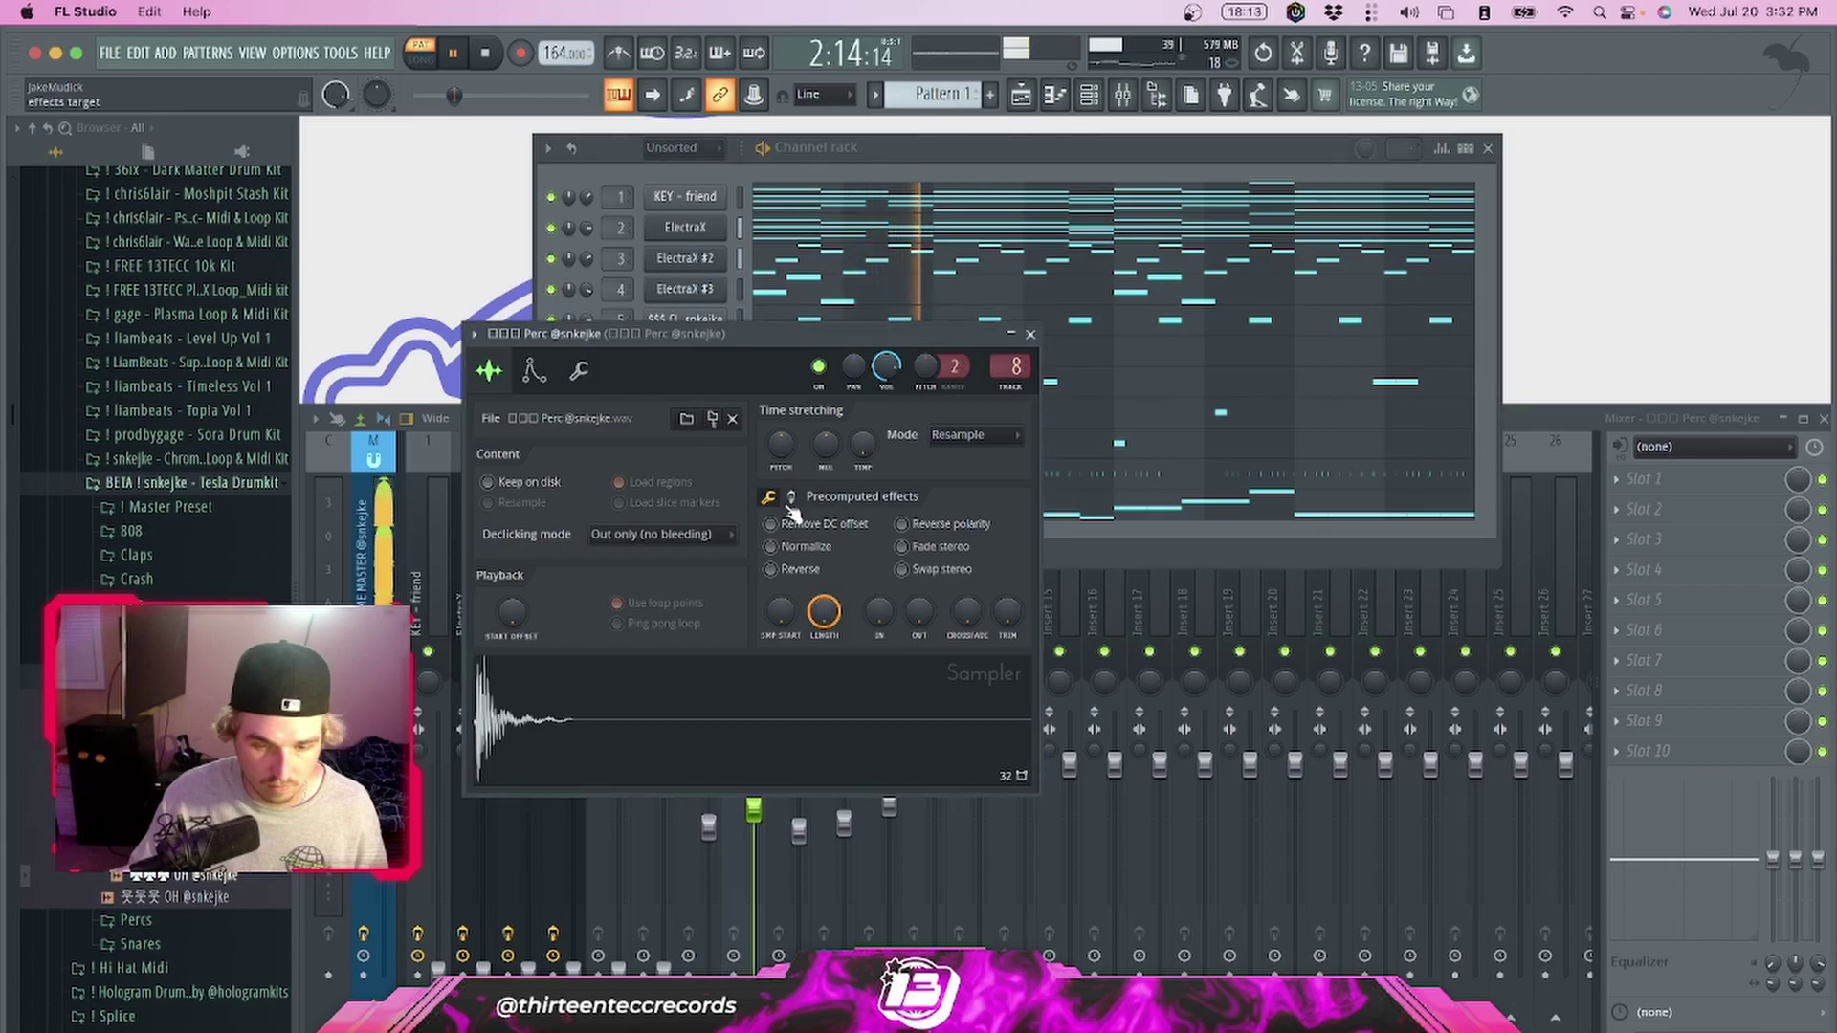
left_click(1030, 334)
left_click(686, 471)
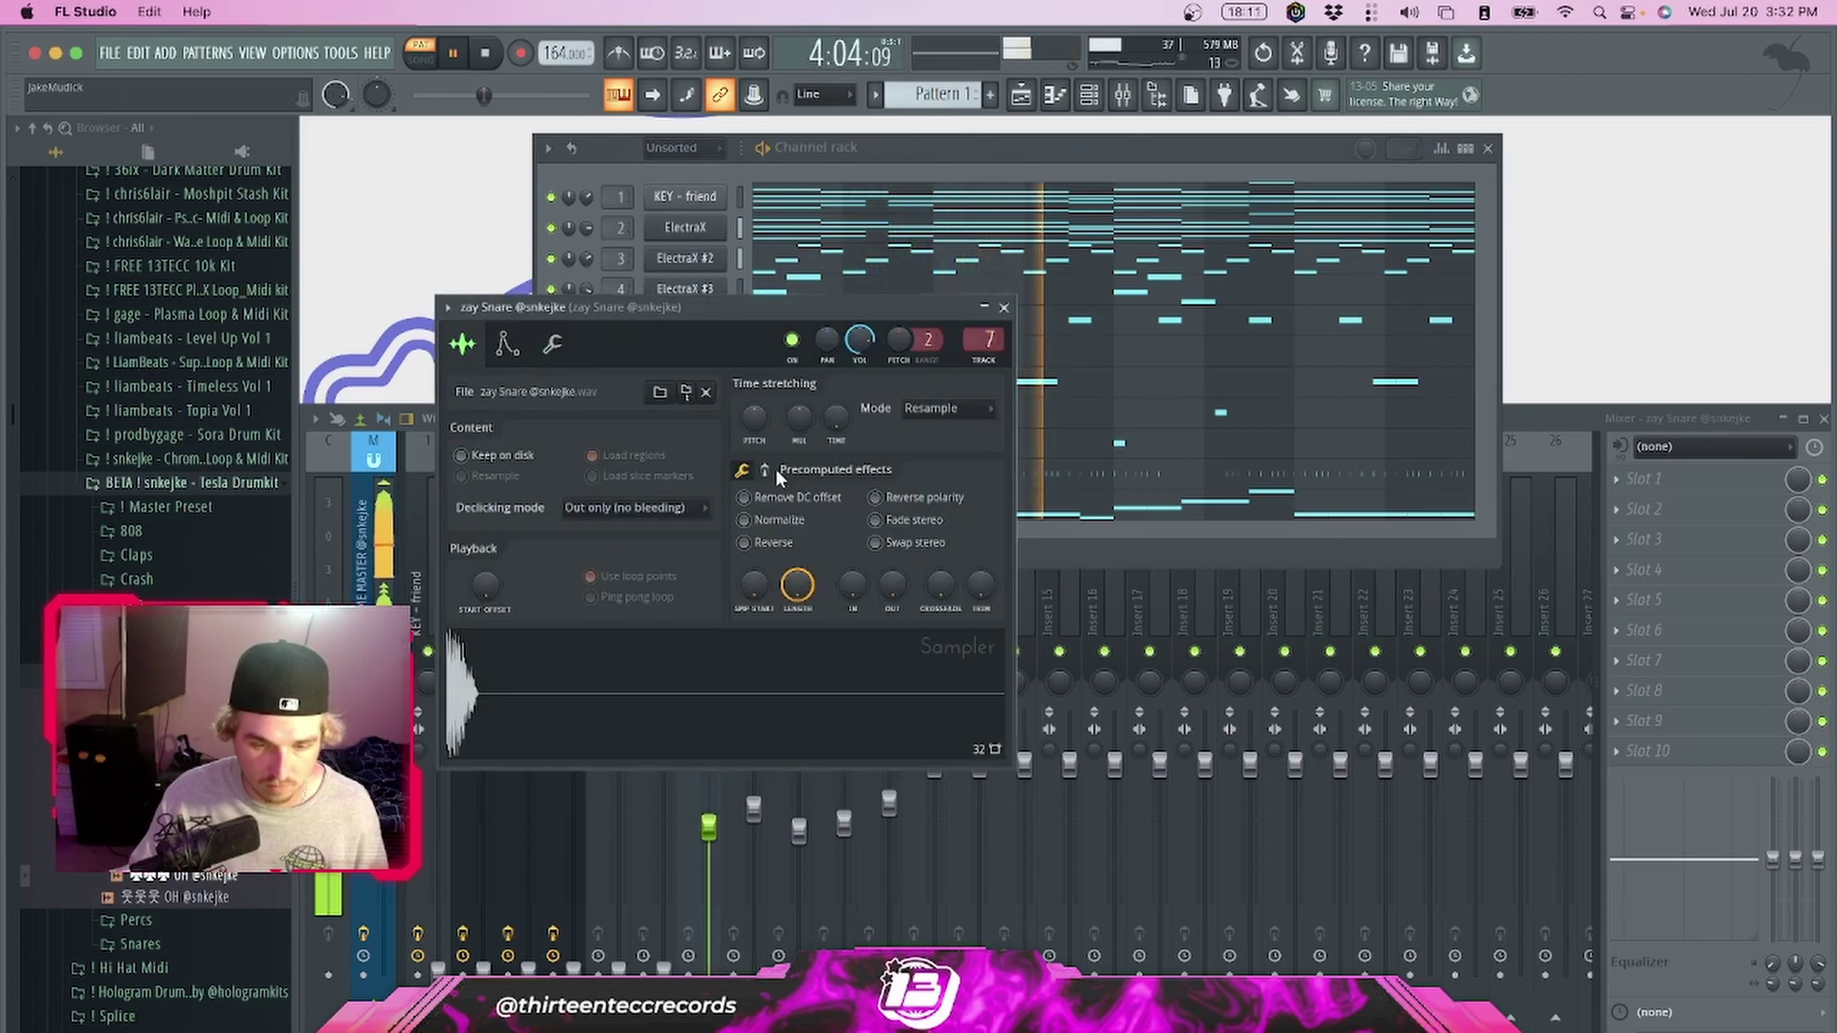
left_click(765, 469)
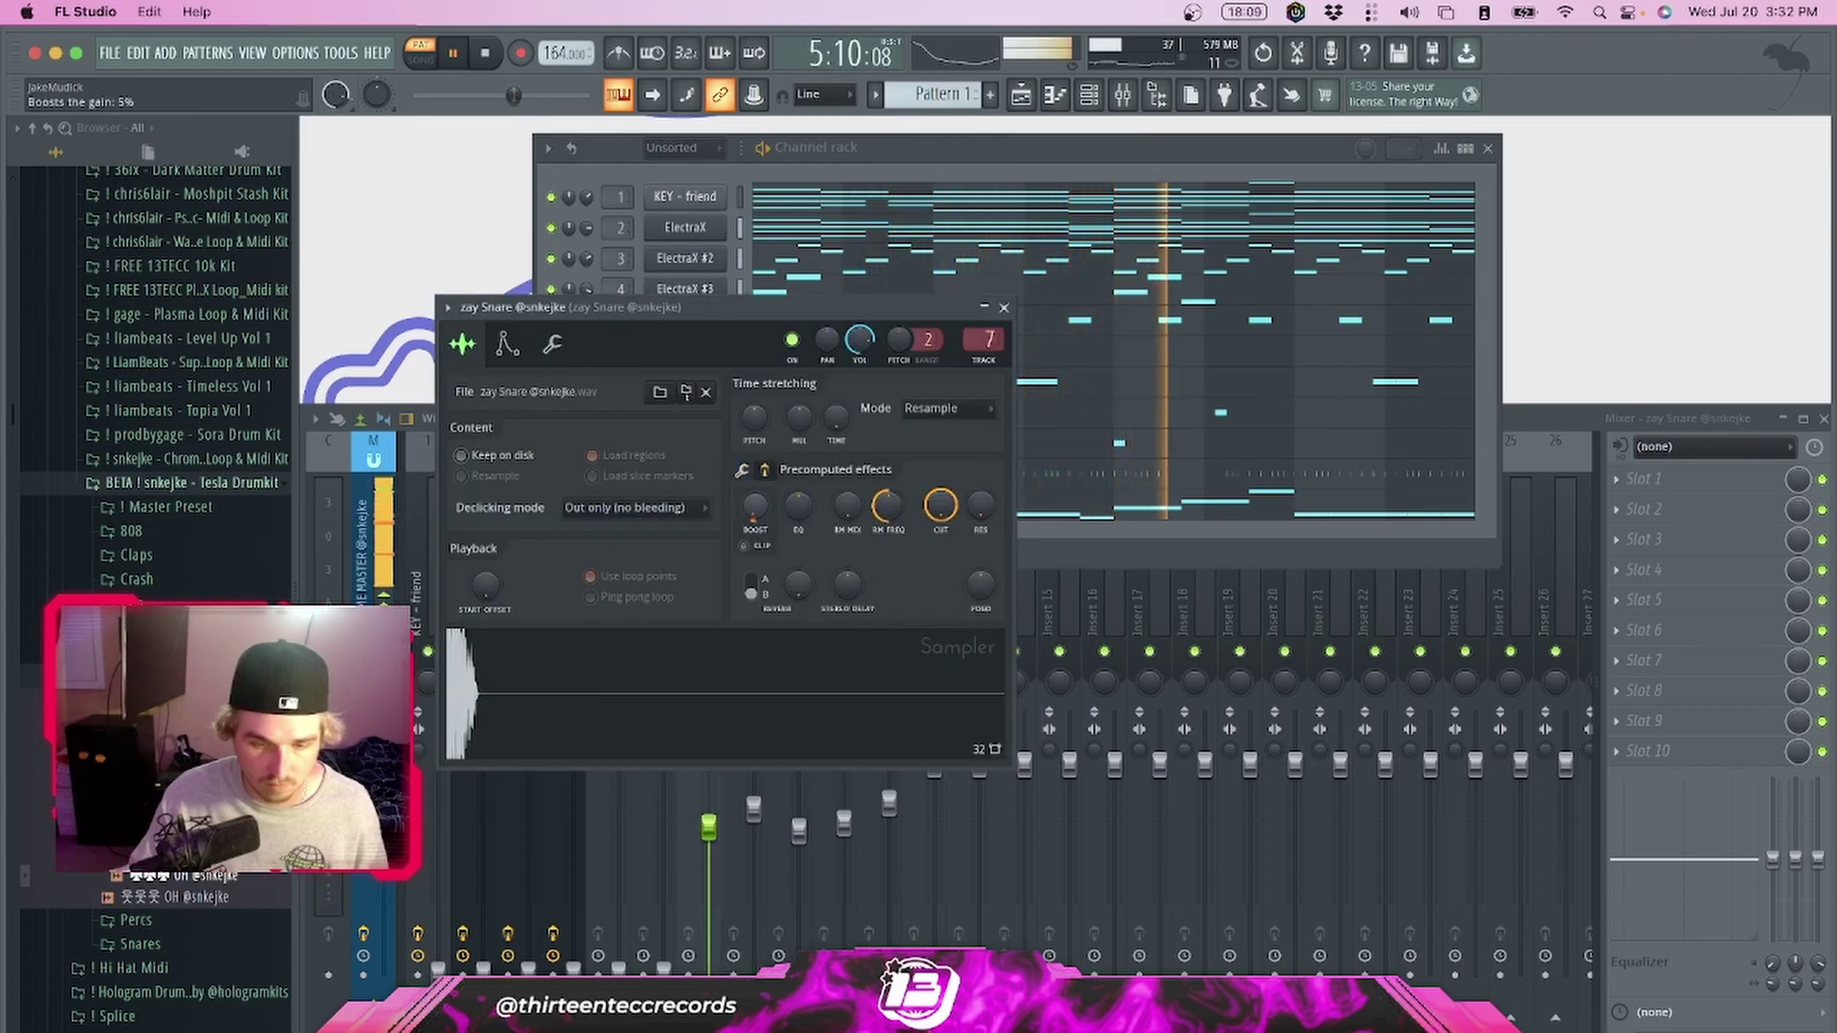
left_click(1003, 308)
Set the zay Snare mixer volume to 65% and raise the track 6 Snare fader to a similar level
left_click(1540, 426)
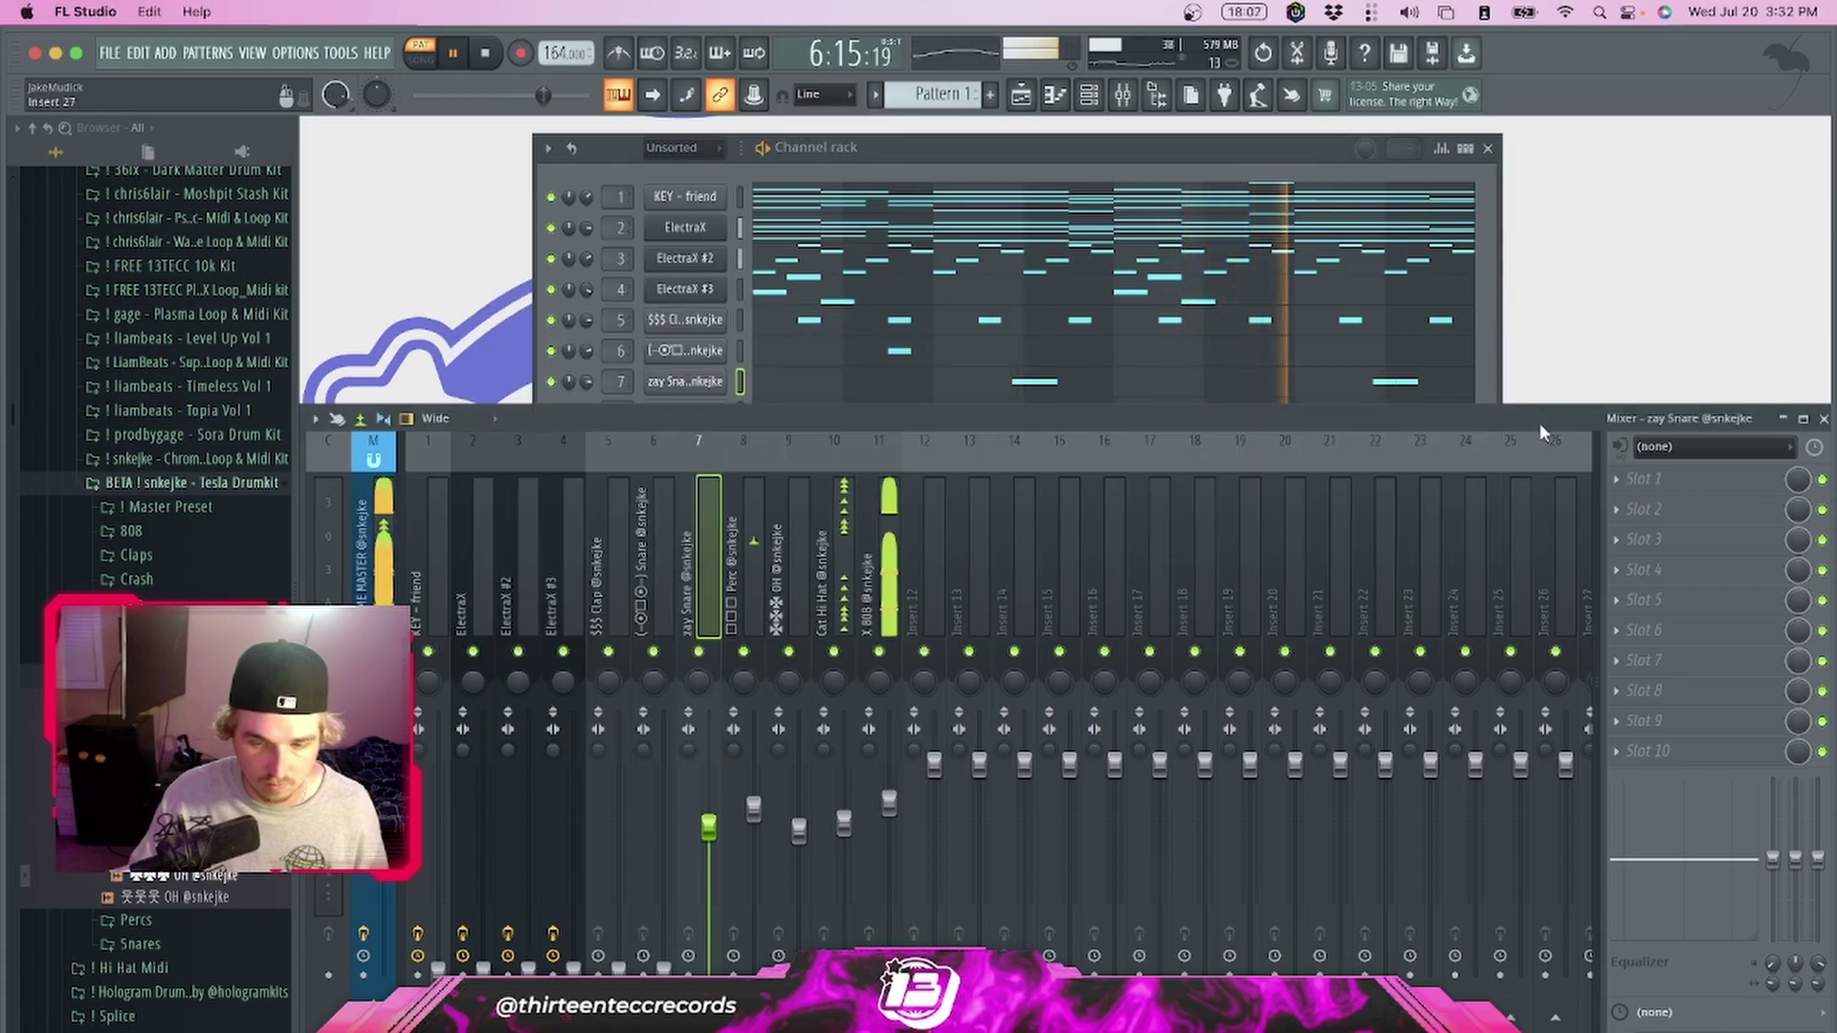
left_click_drag(708, 827, 708, 839)
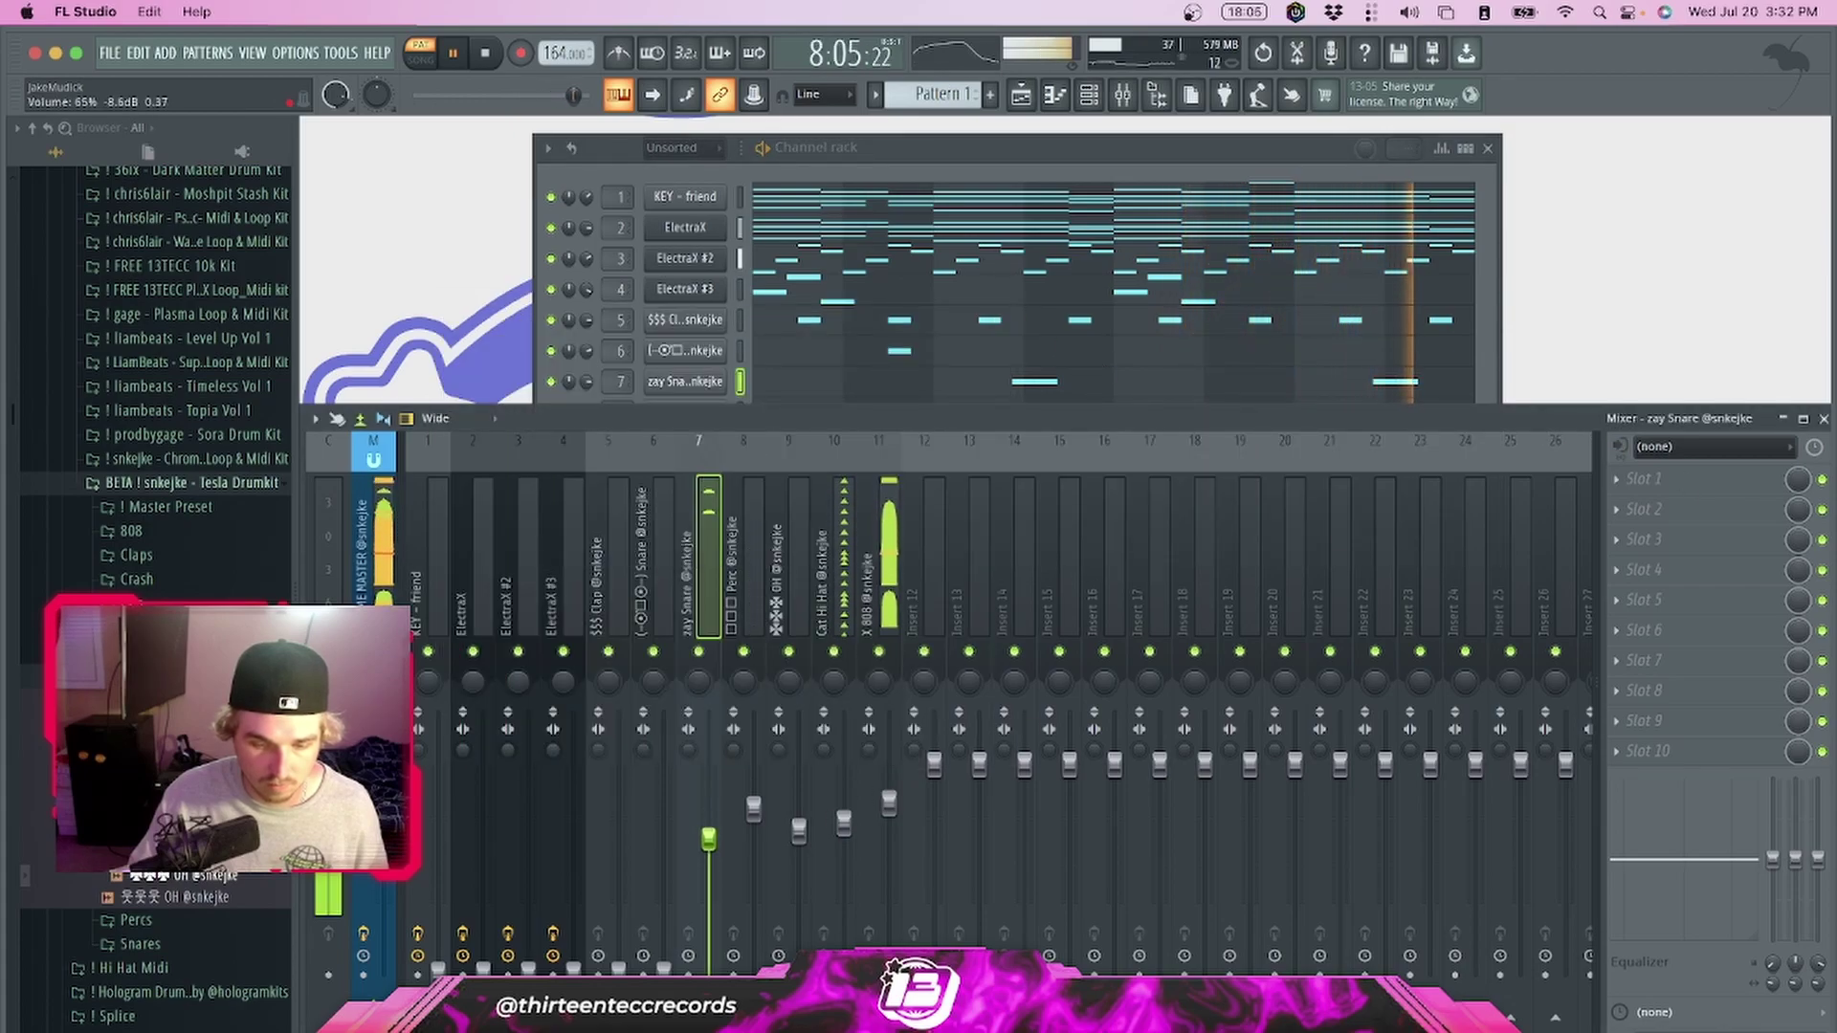
left_click_drag(664, 969, 664, 924)
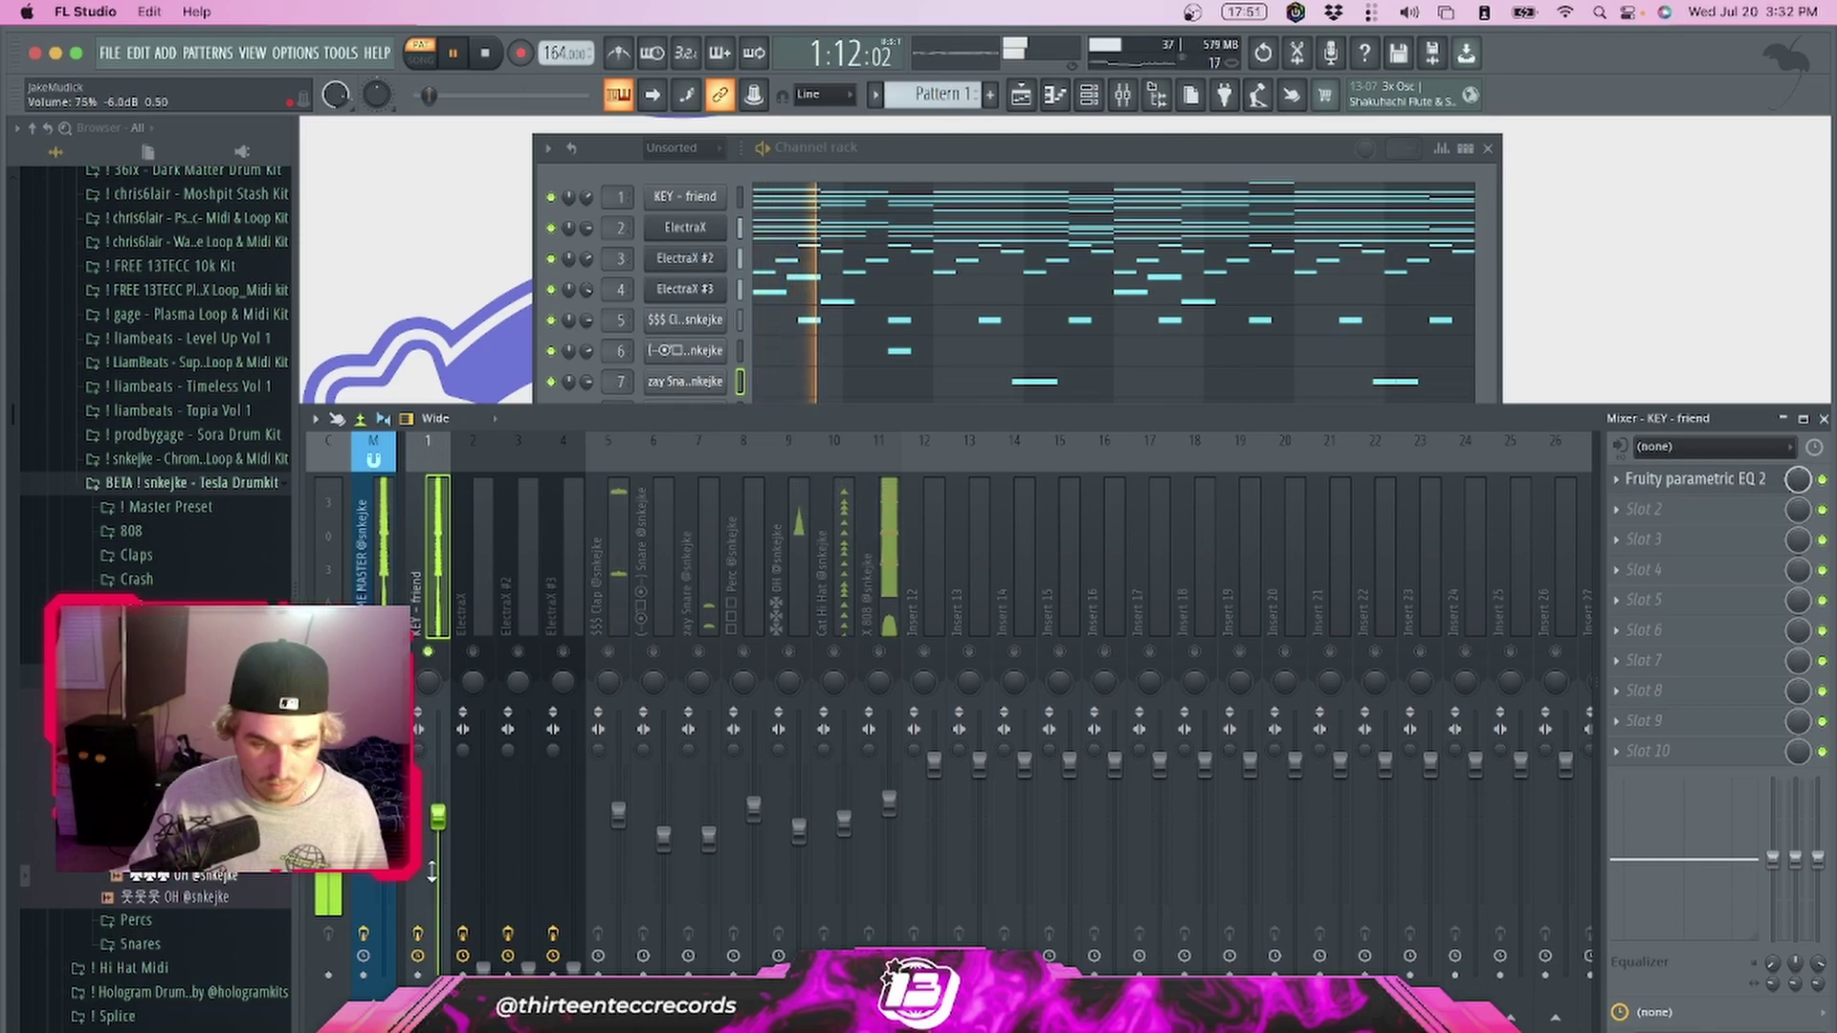
Set the KEY - friend channel volume to 81%, and unmute the ElectraX mixer track and raise its fader to about KEY - friend's level
left_click(812, 147)
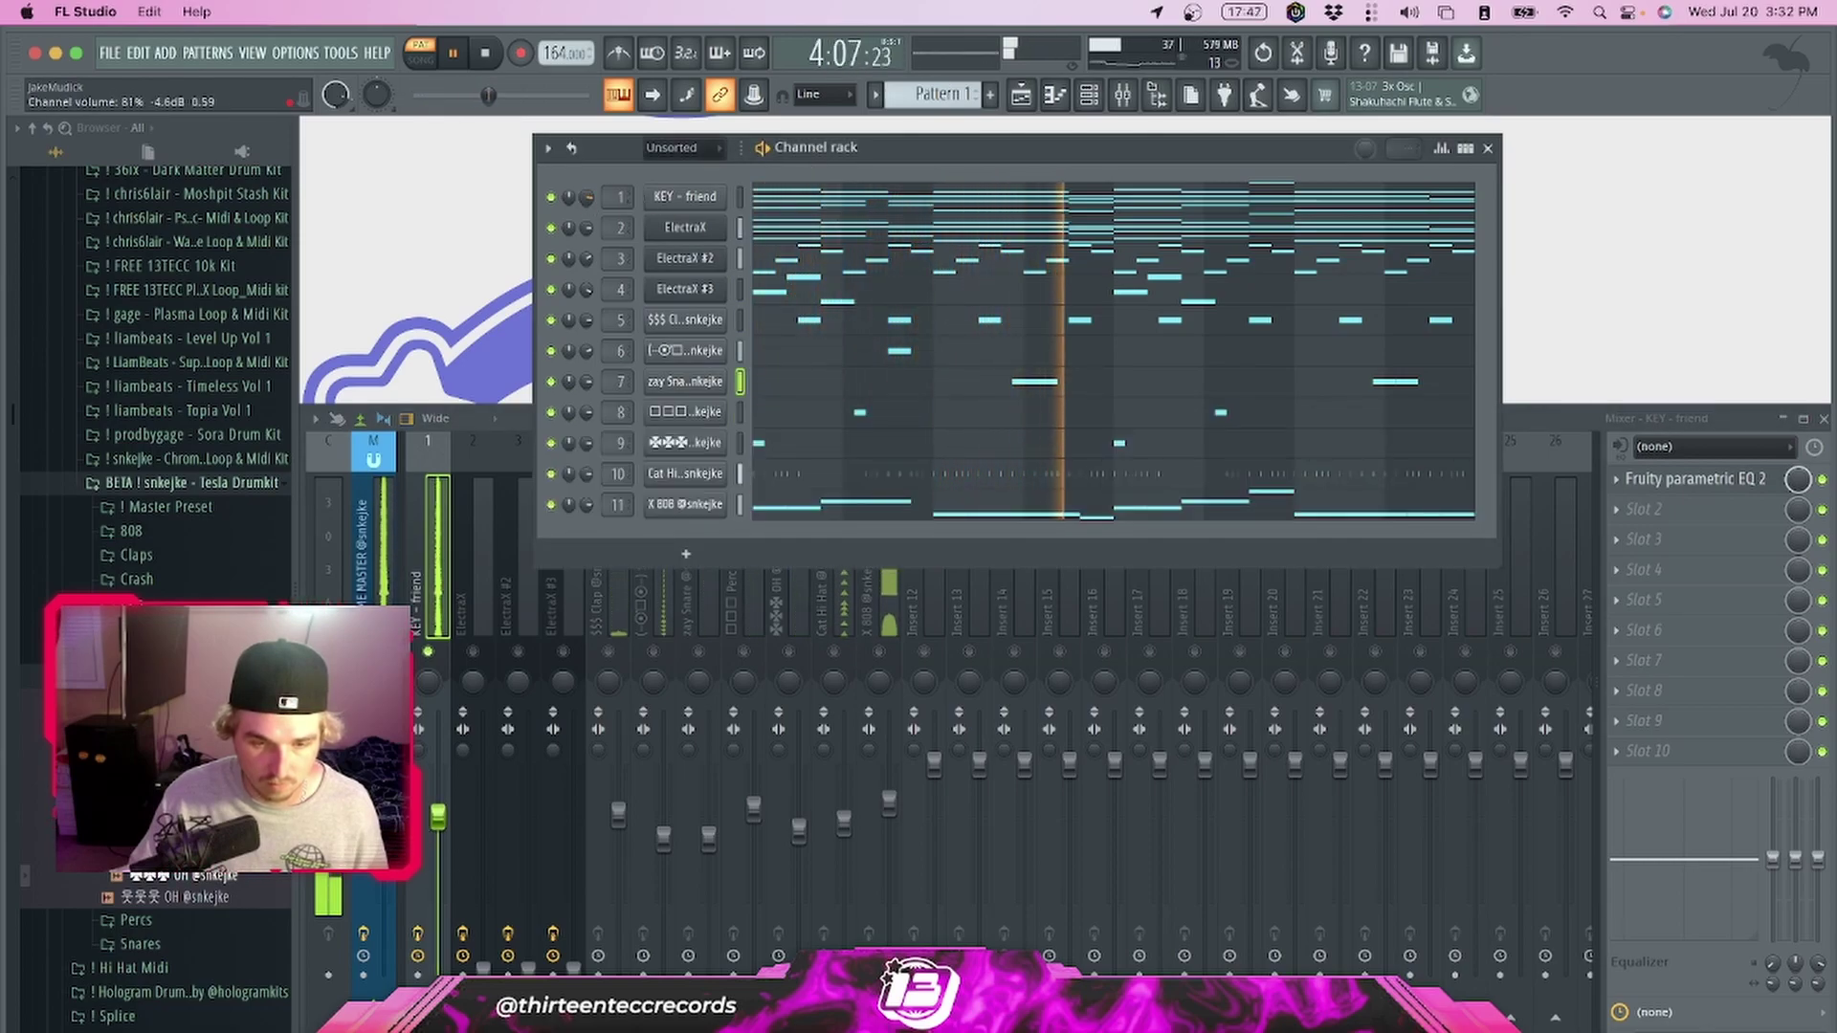
left_click(506, 416)
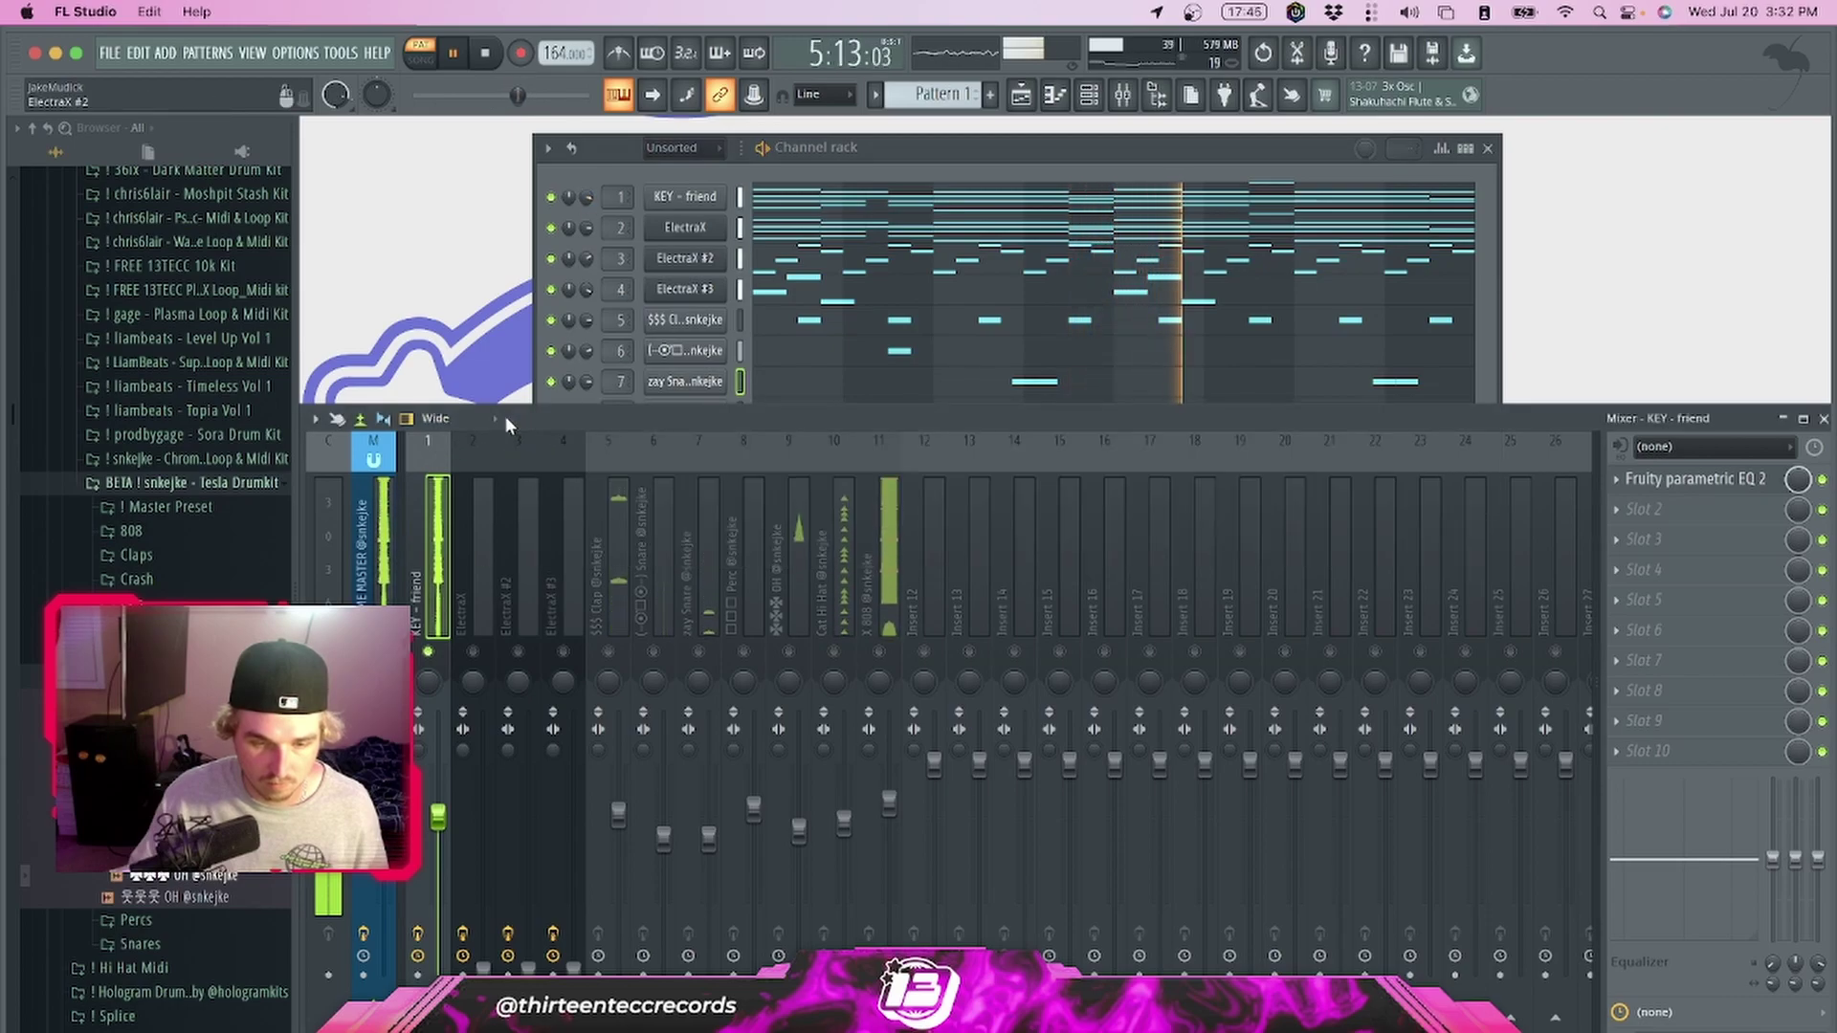
left_click(473, 652)
left_click_drag(483, 969, 483, 829)
left_click(439, 814)
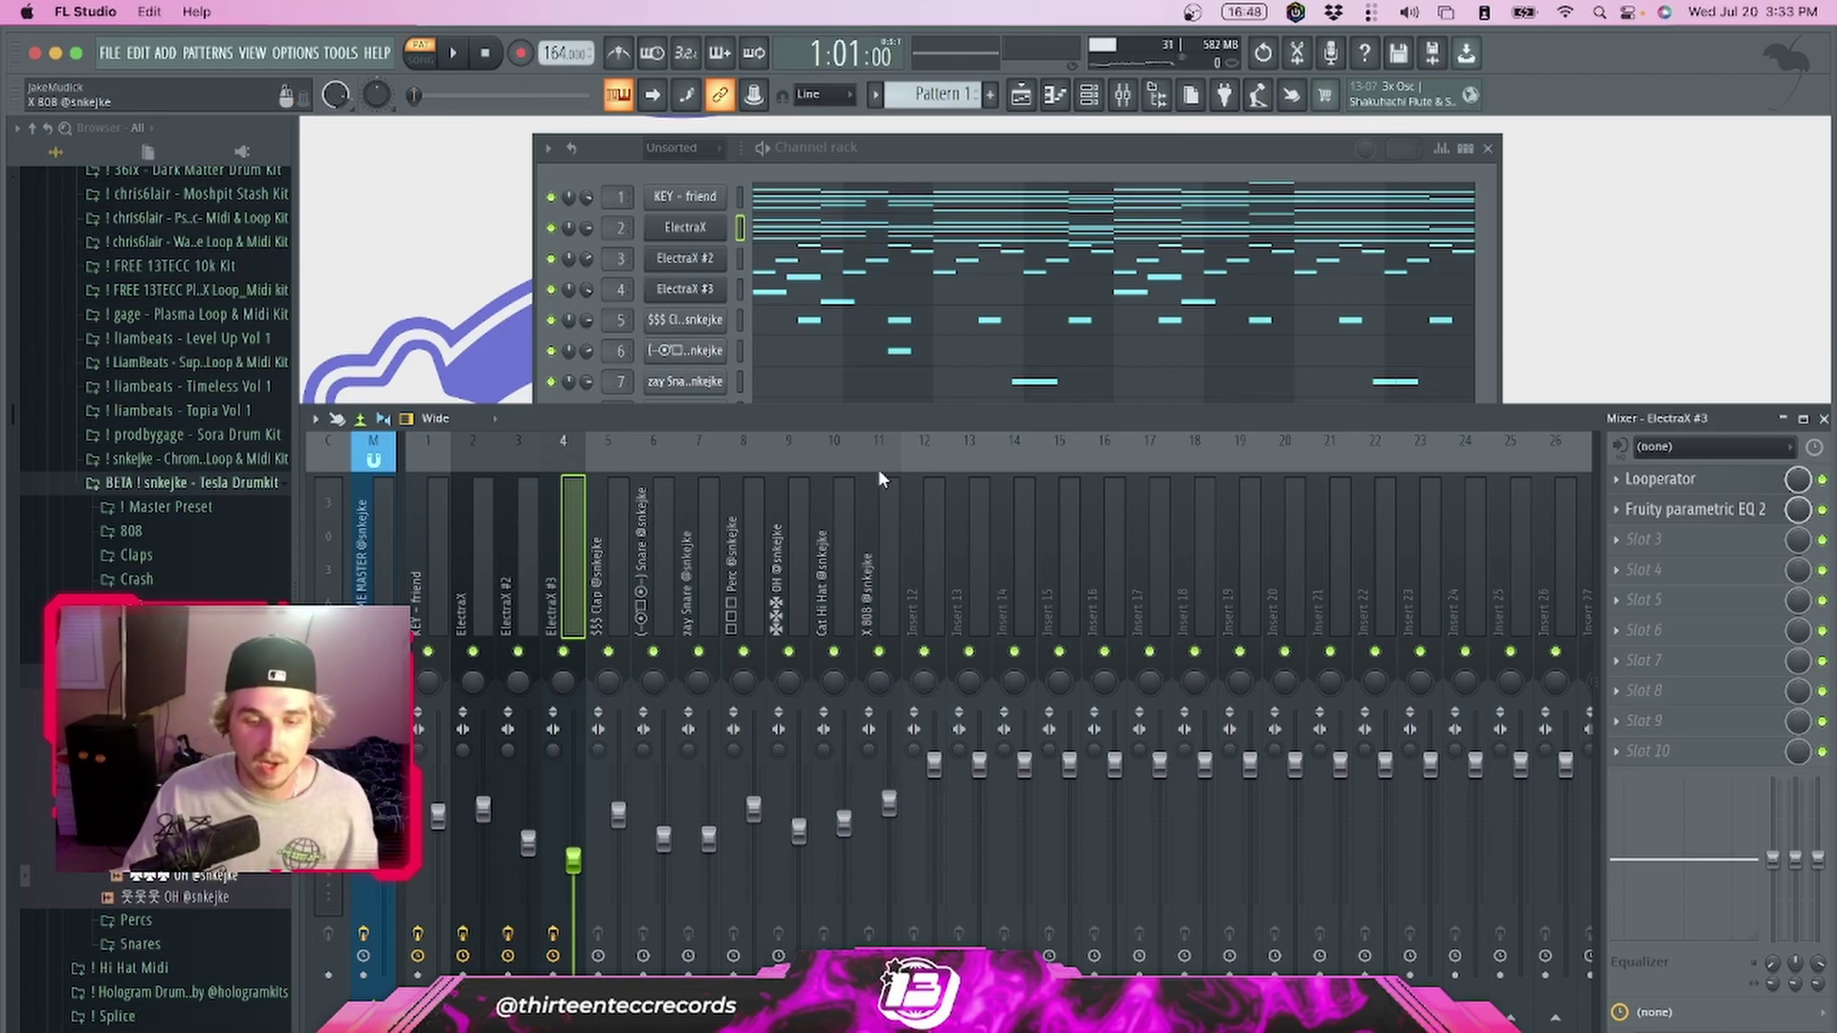
Review the mixer balance by selecting all eleven tracks, the drum tracks 5 to 11 and the melody tracks 1 to 4
left_click(888, 546)
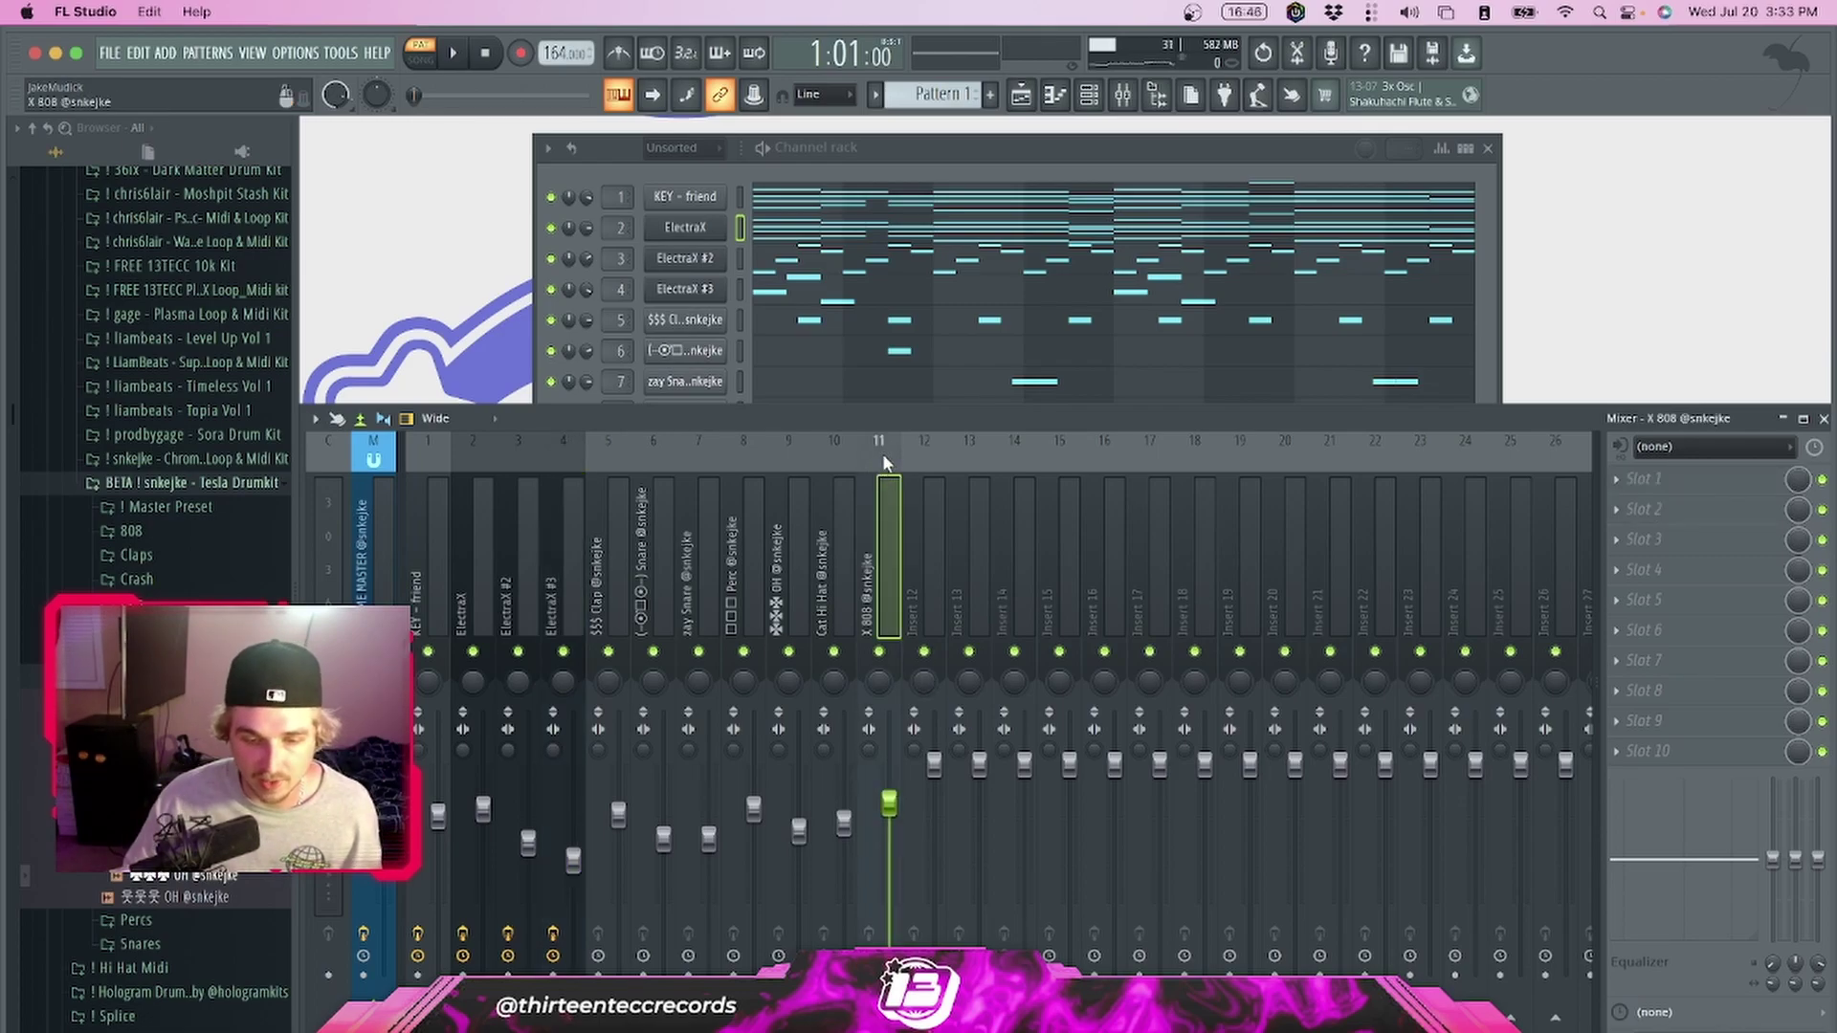
left_click_drag(883, 451, 428, 450)
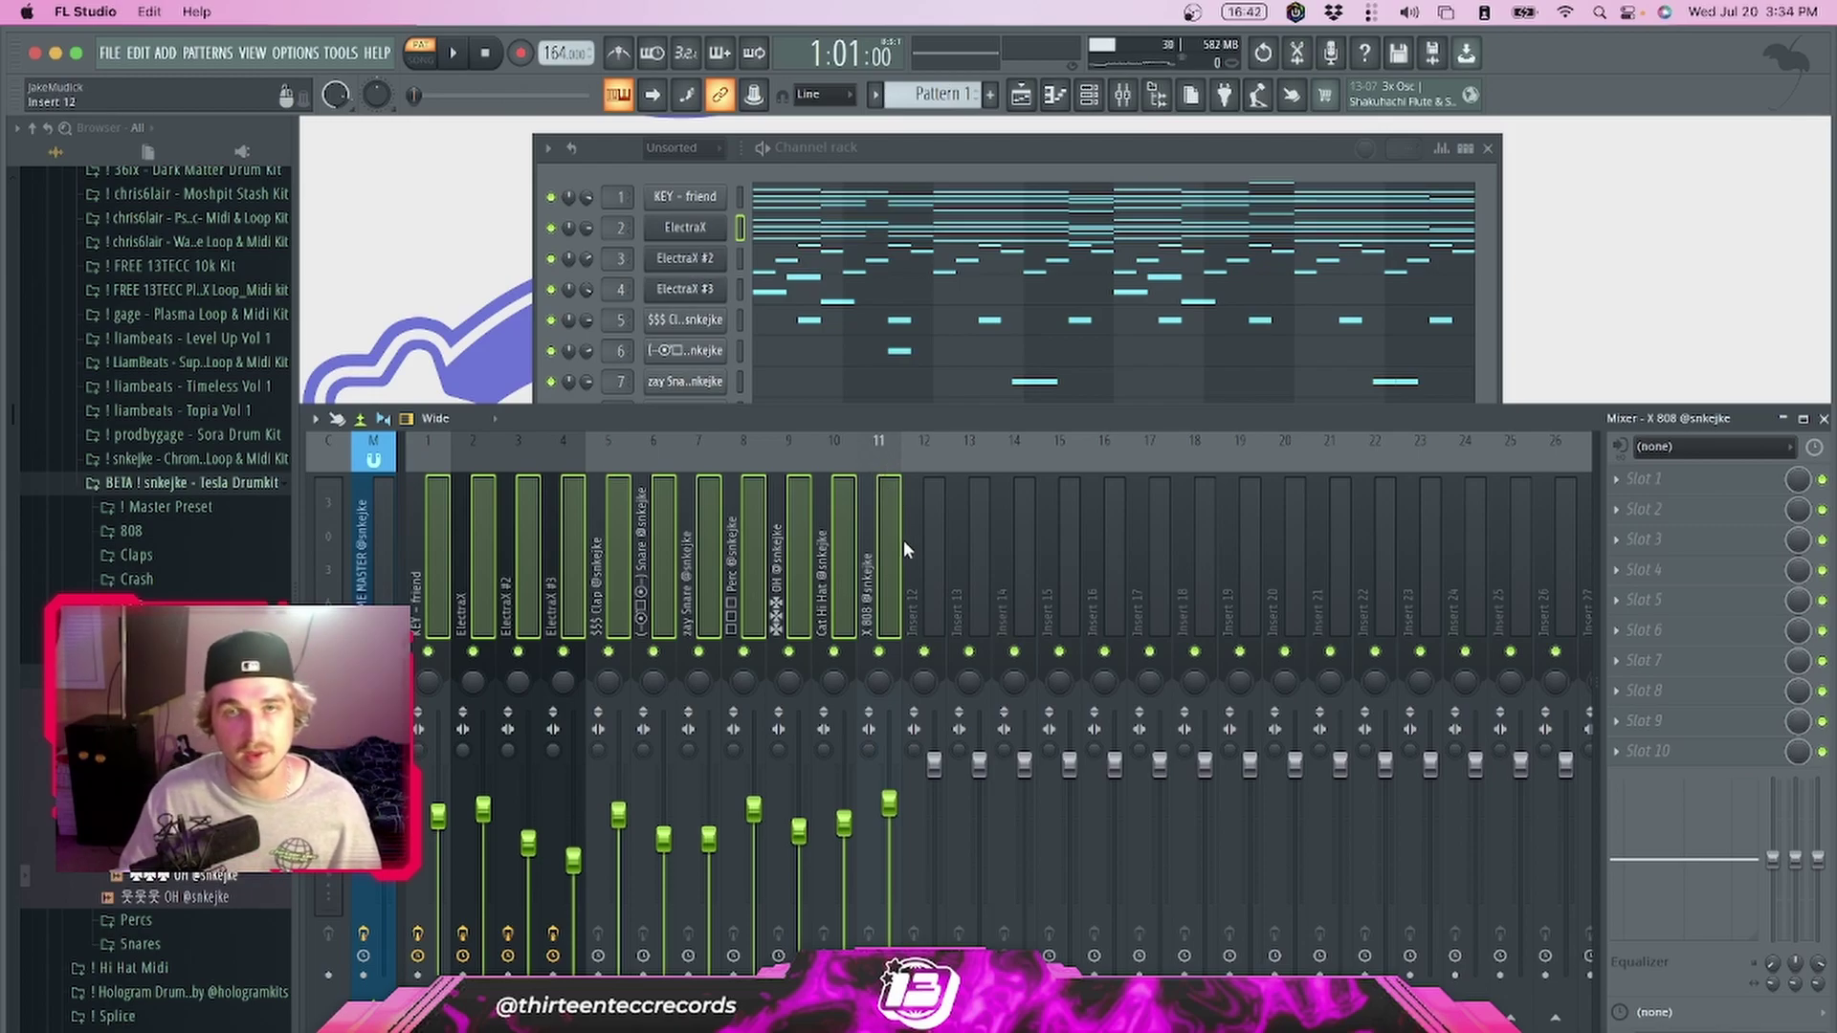
left_click(882, 463)
left_click_drag(888, 466, 617, 458)
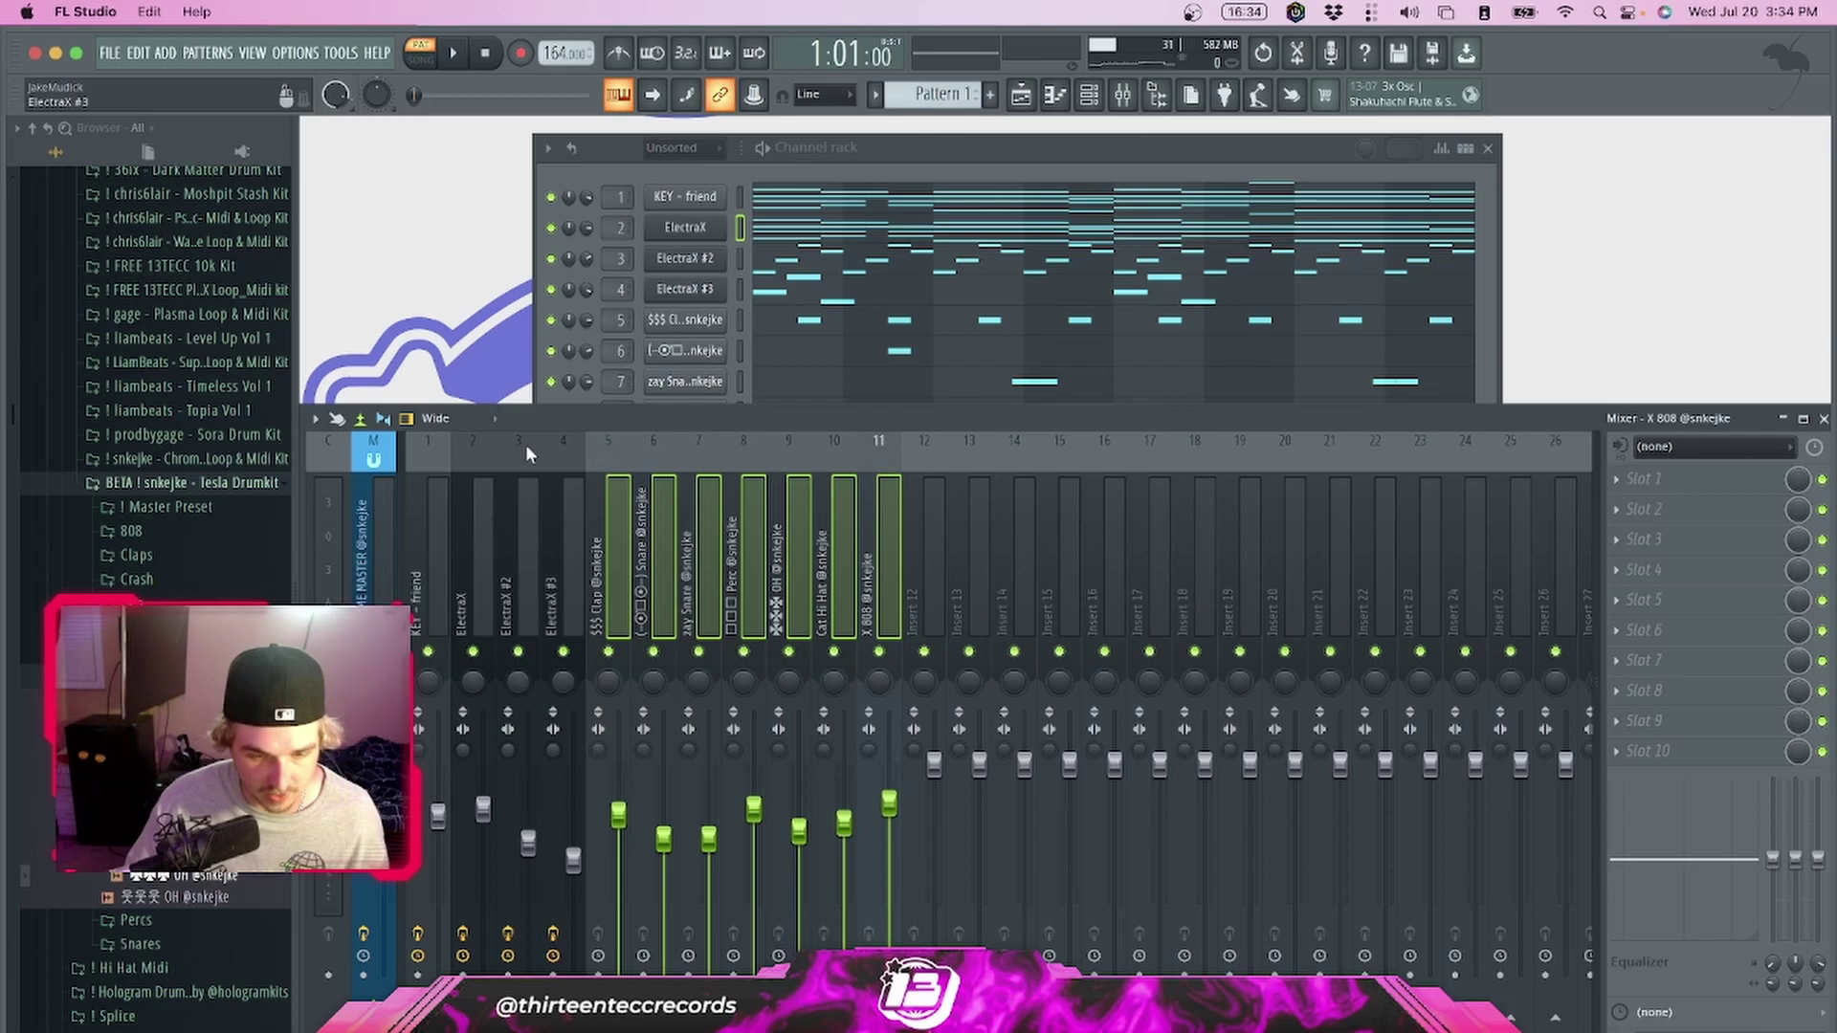
left_click_drag(599, 464, 582, 450)
left_click(436, 445)
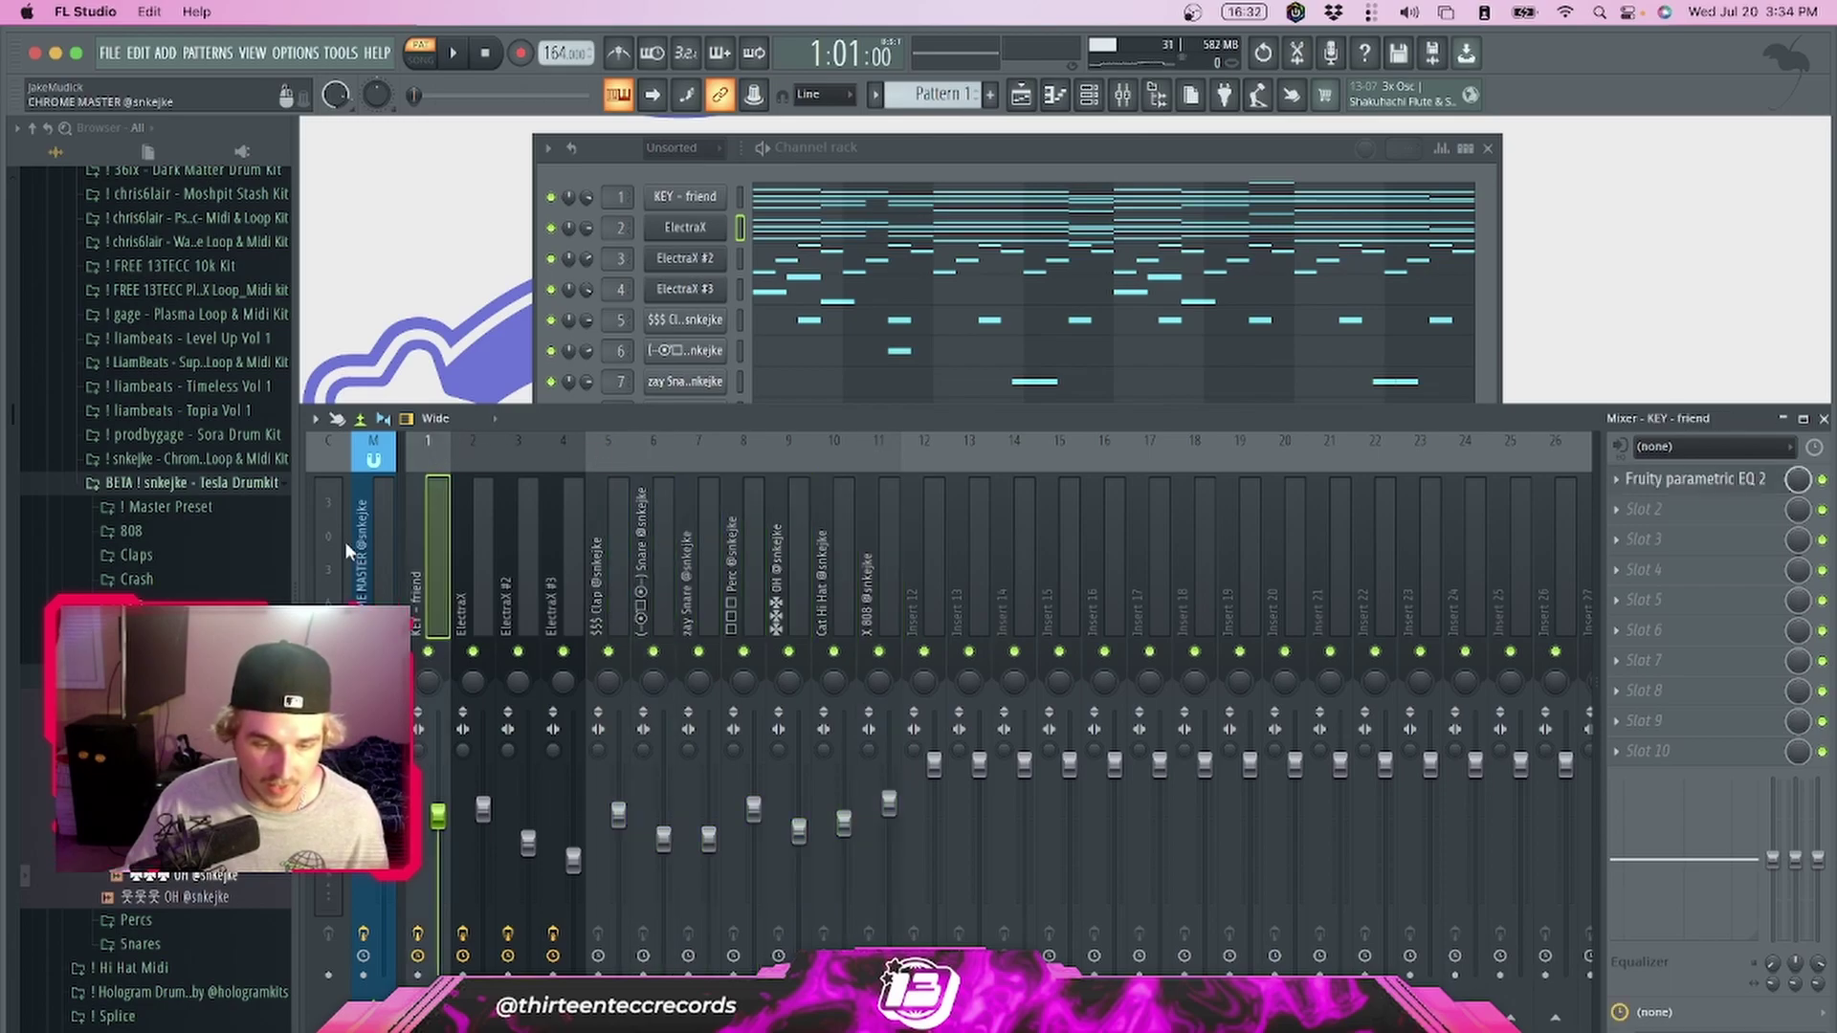
left_click_drag(415, 457, 565, 461)
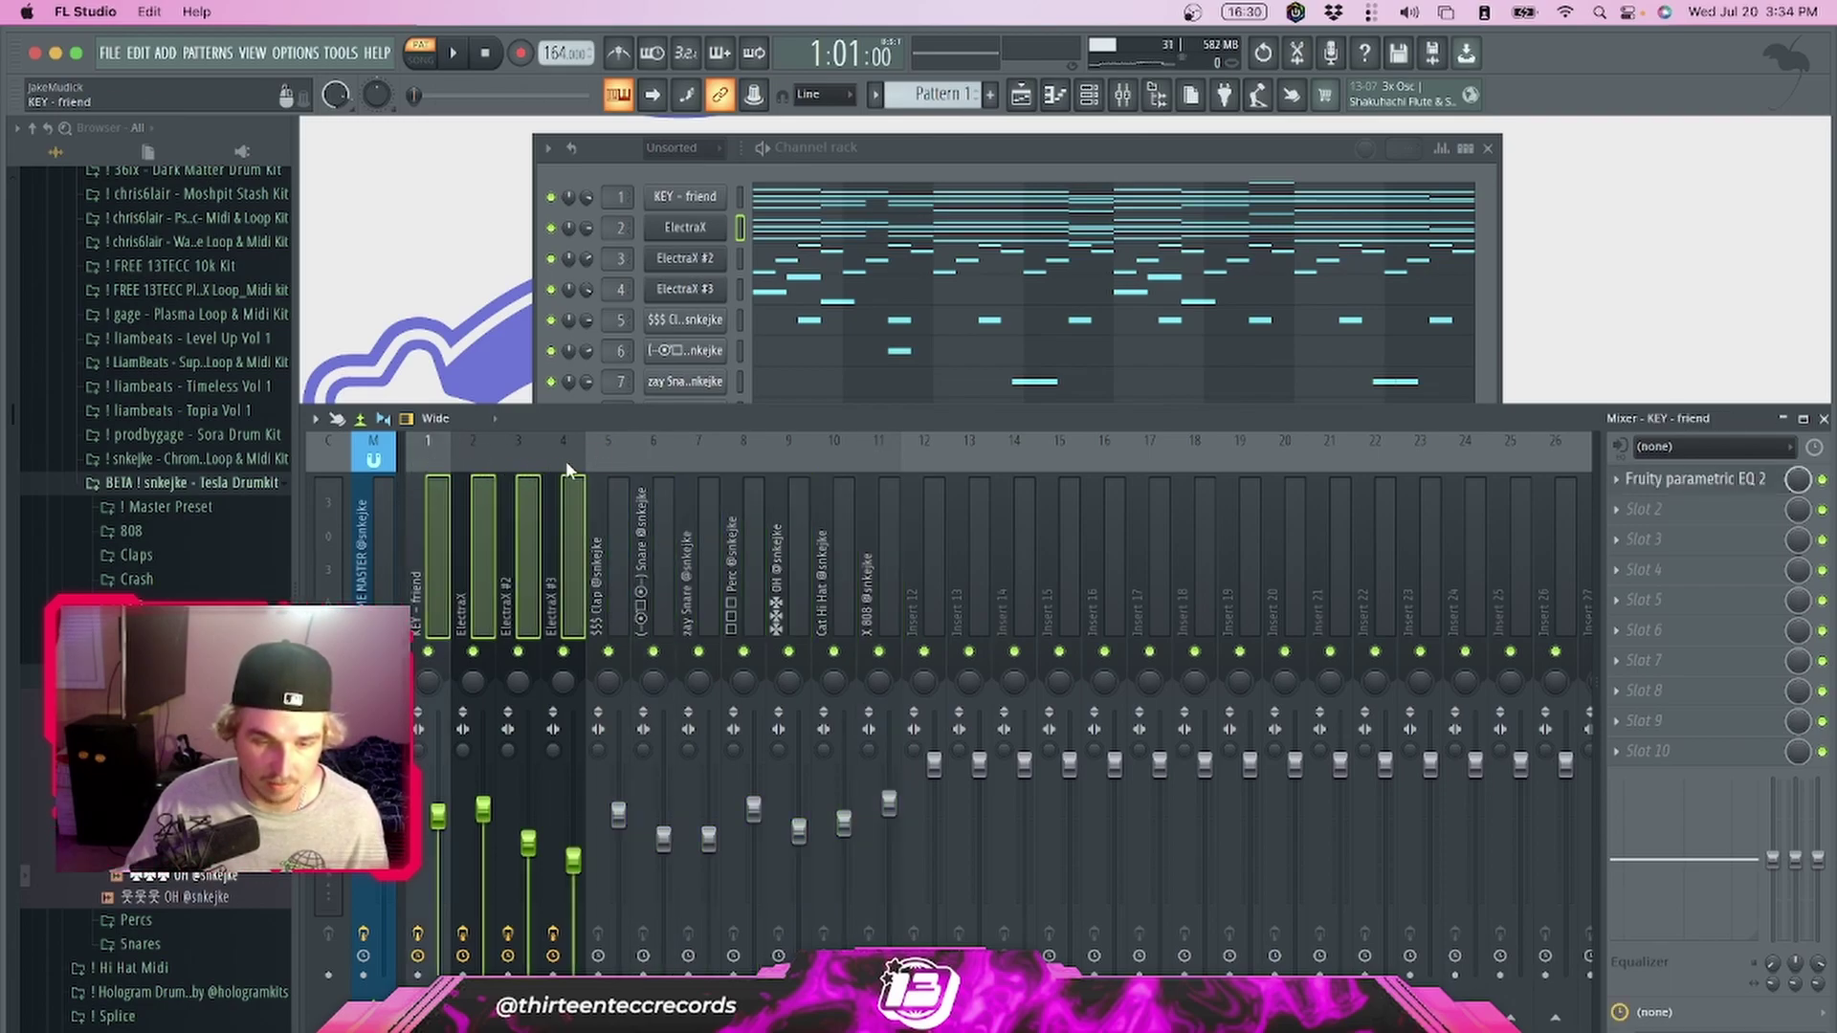
left_click_drag(436, 452, 842, 466)
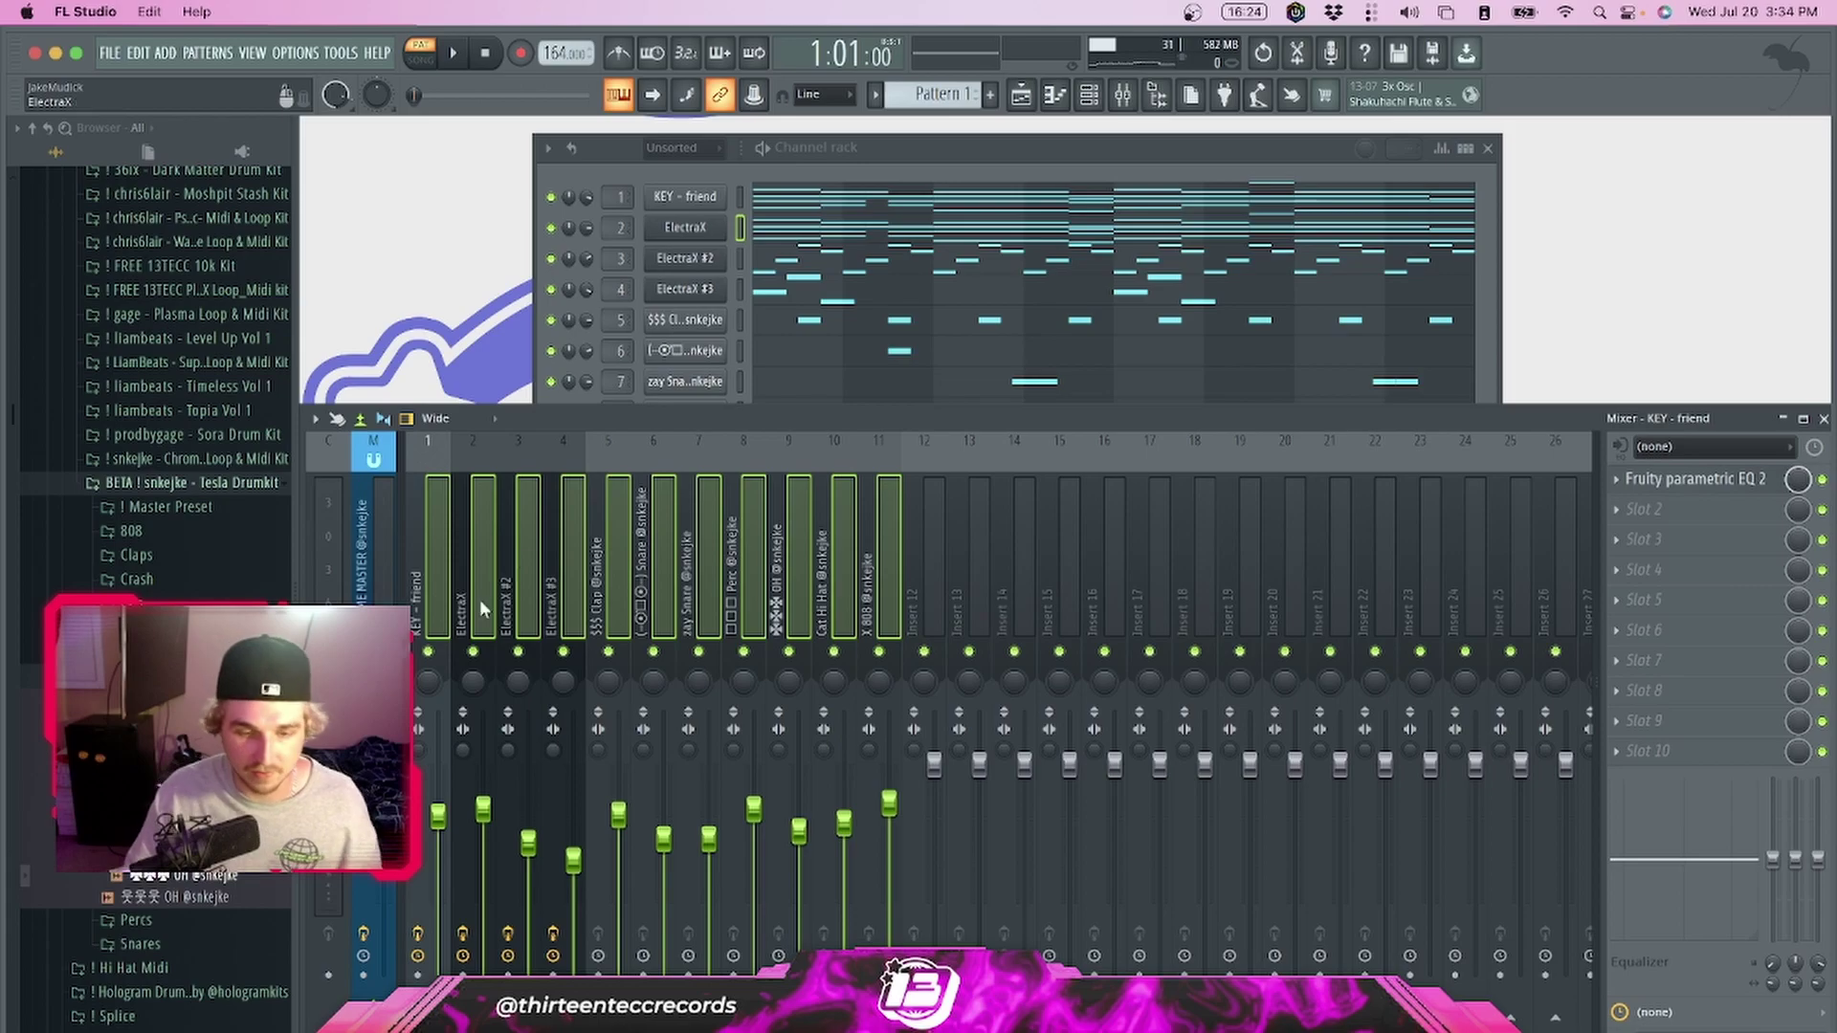
left_click(442, 525)
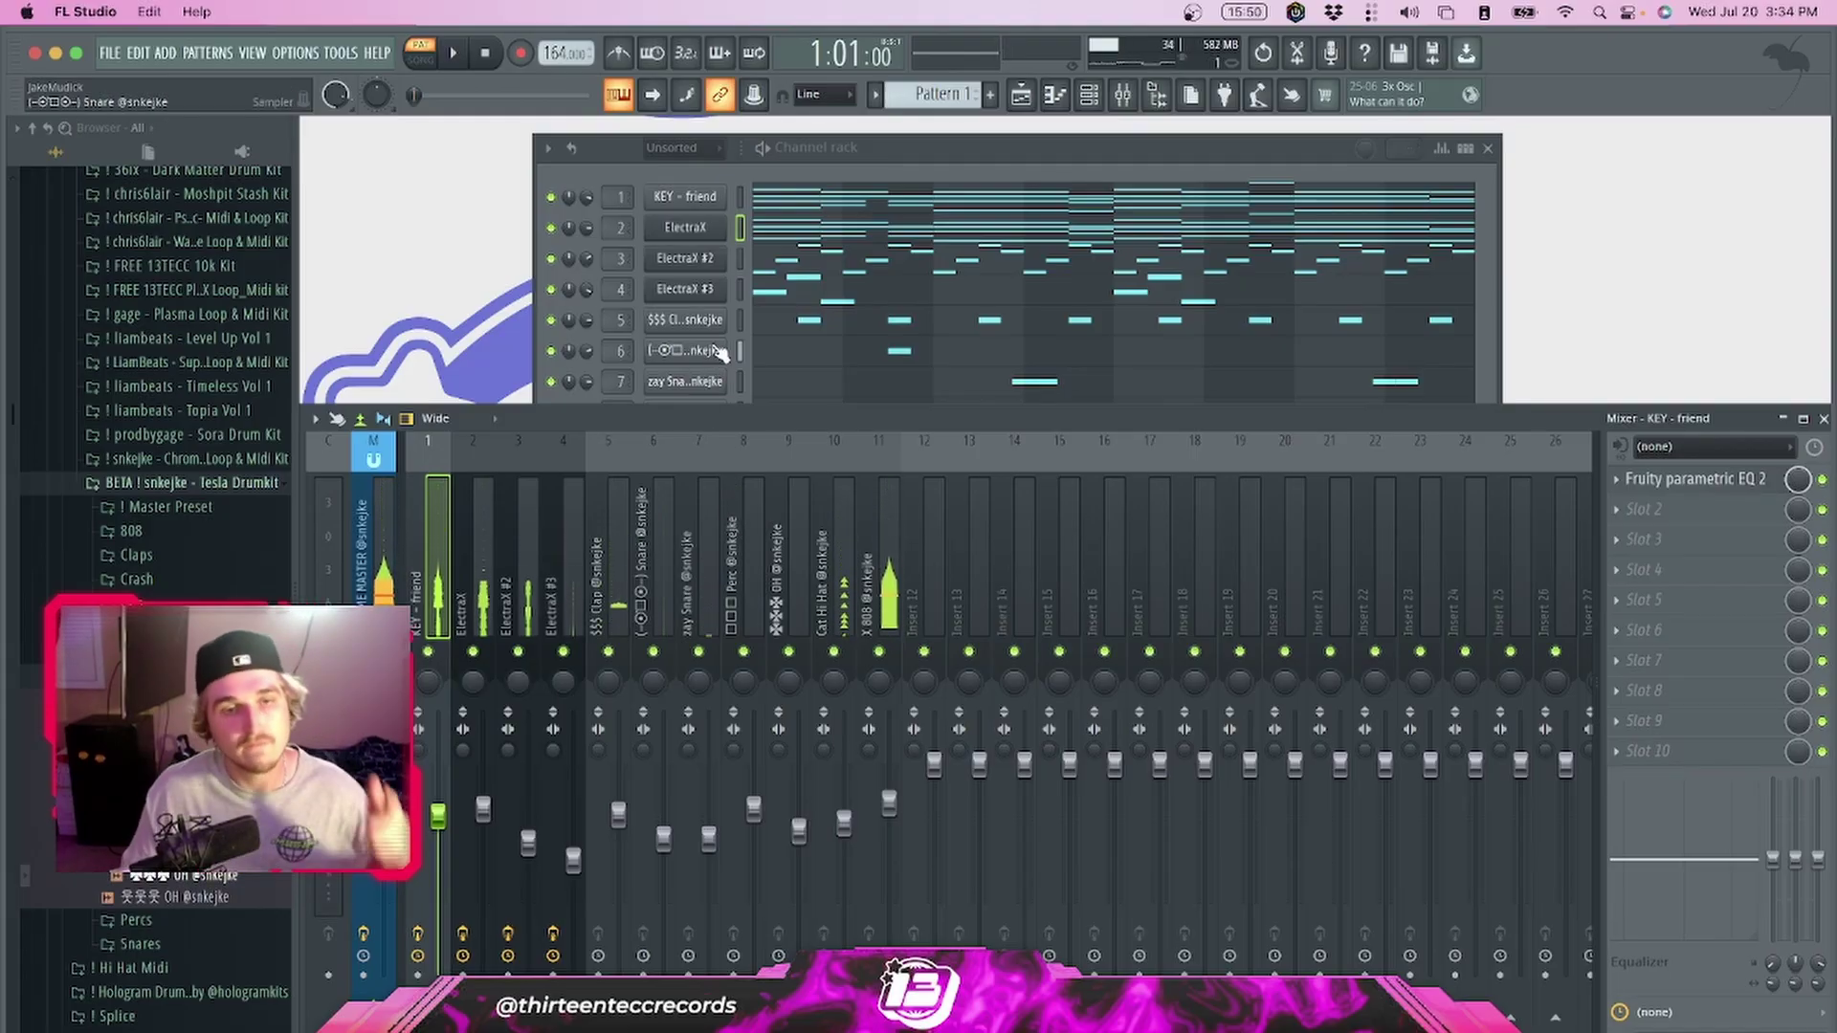
Close all open windows, open the Playlist and select Pattern 1 in its pattern list
key("F12")
left_click(1021, 95)
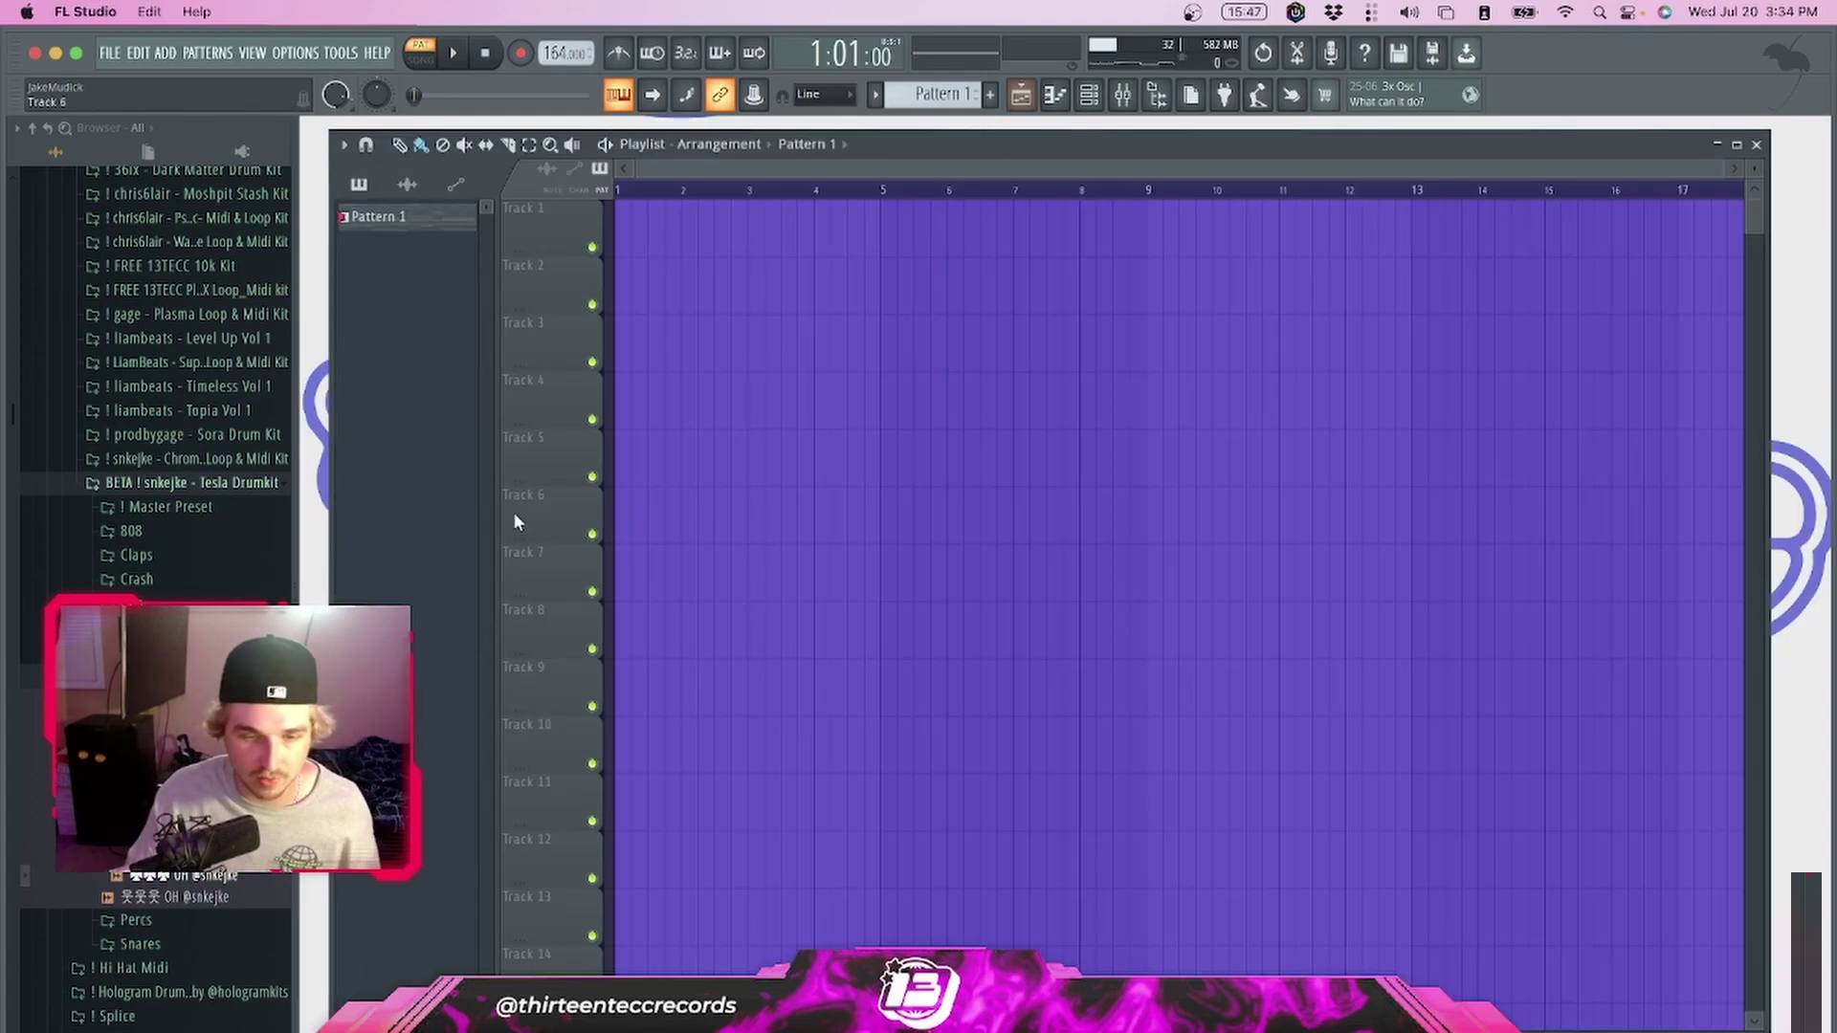
right_click(400, 218)
left_click(333, 297)
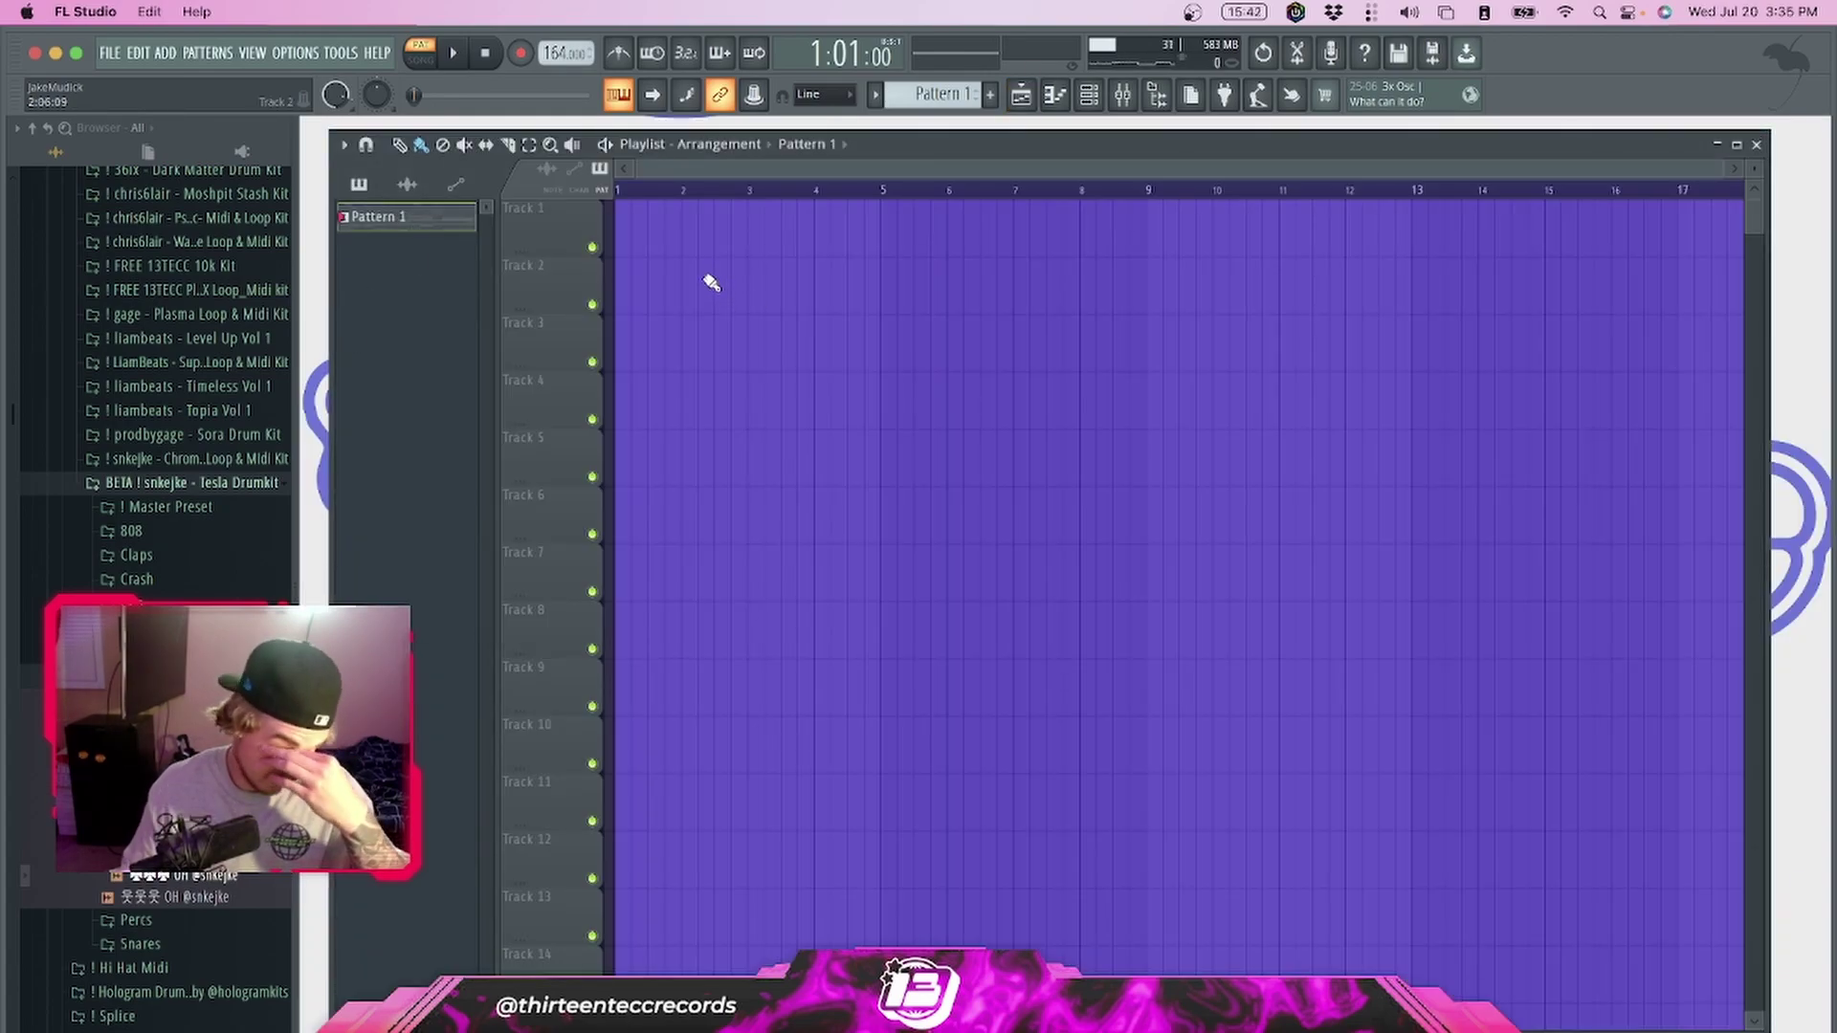
Split Pattern 1 by channel and place the eleven resulting patterns on Playlist tracks 1 to 11, starting at bar 1
right_click(399, 220)
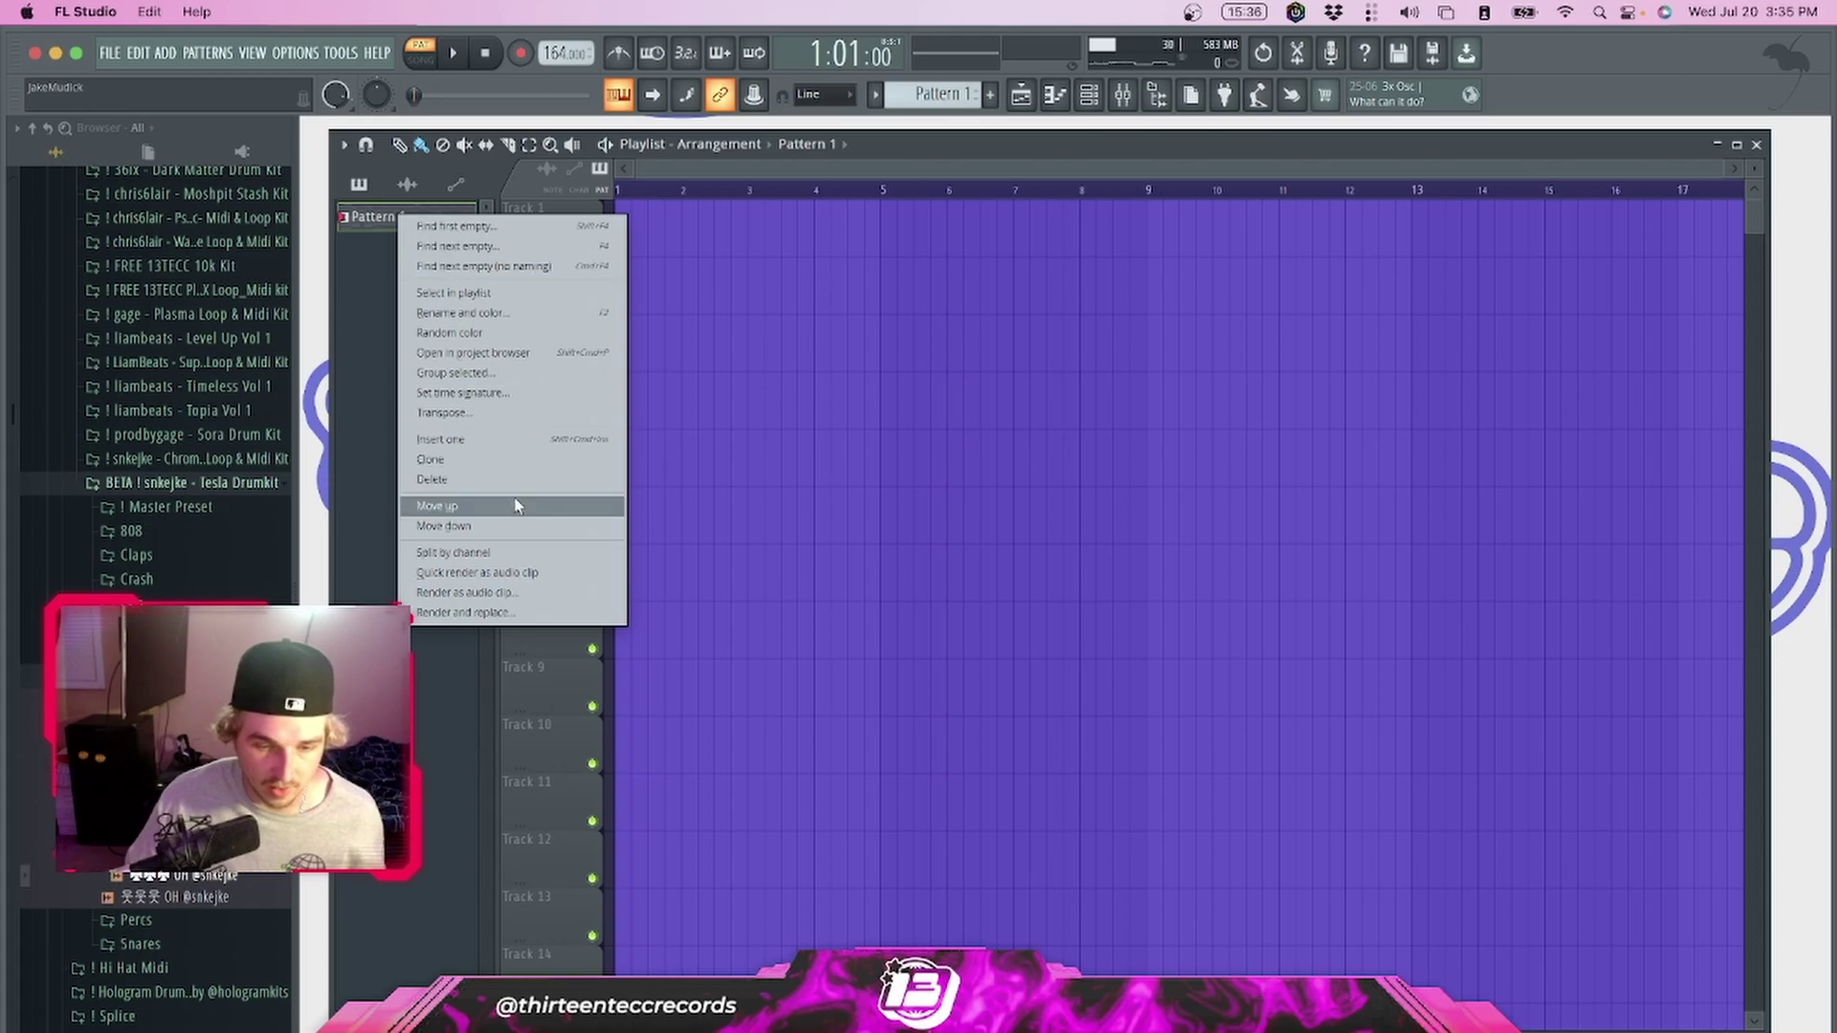
left_click(455, 552)
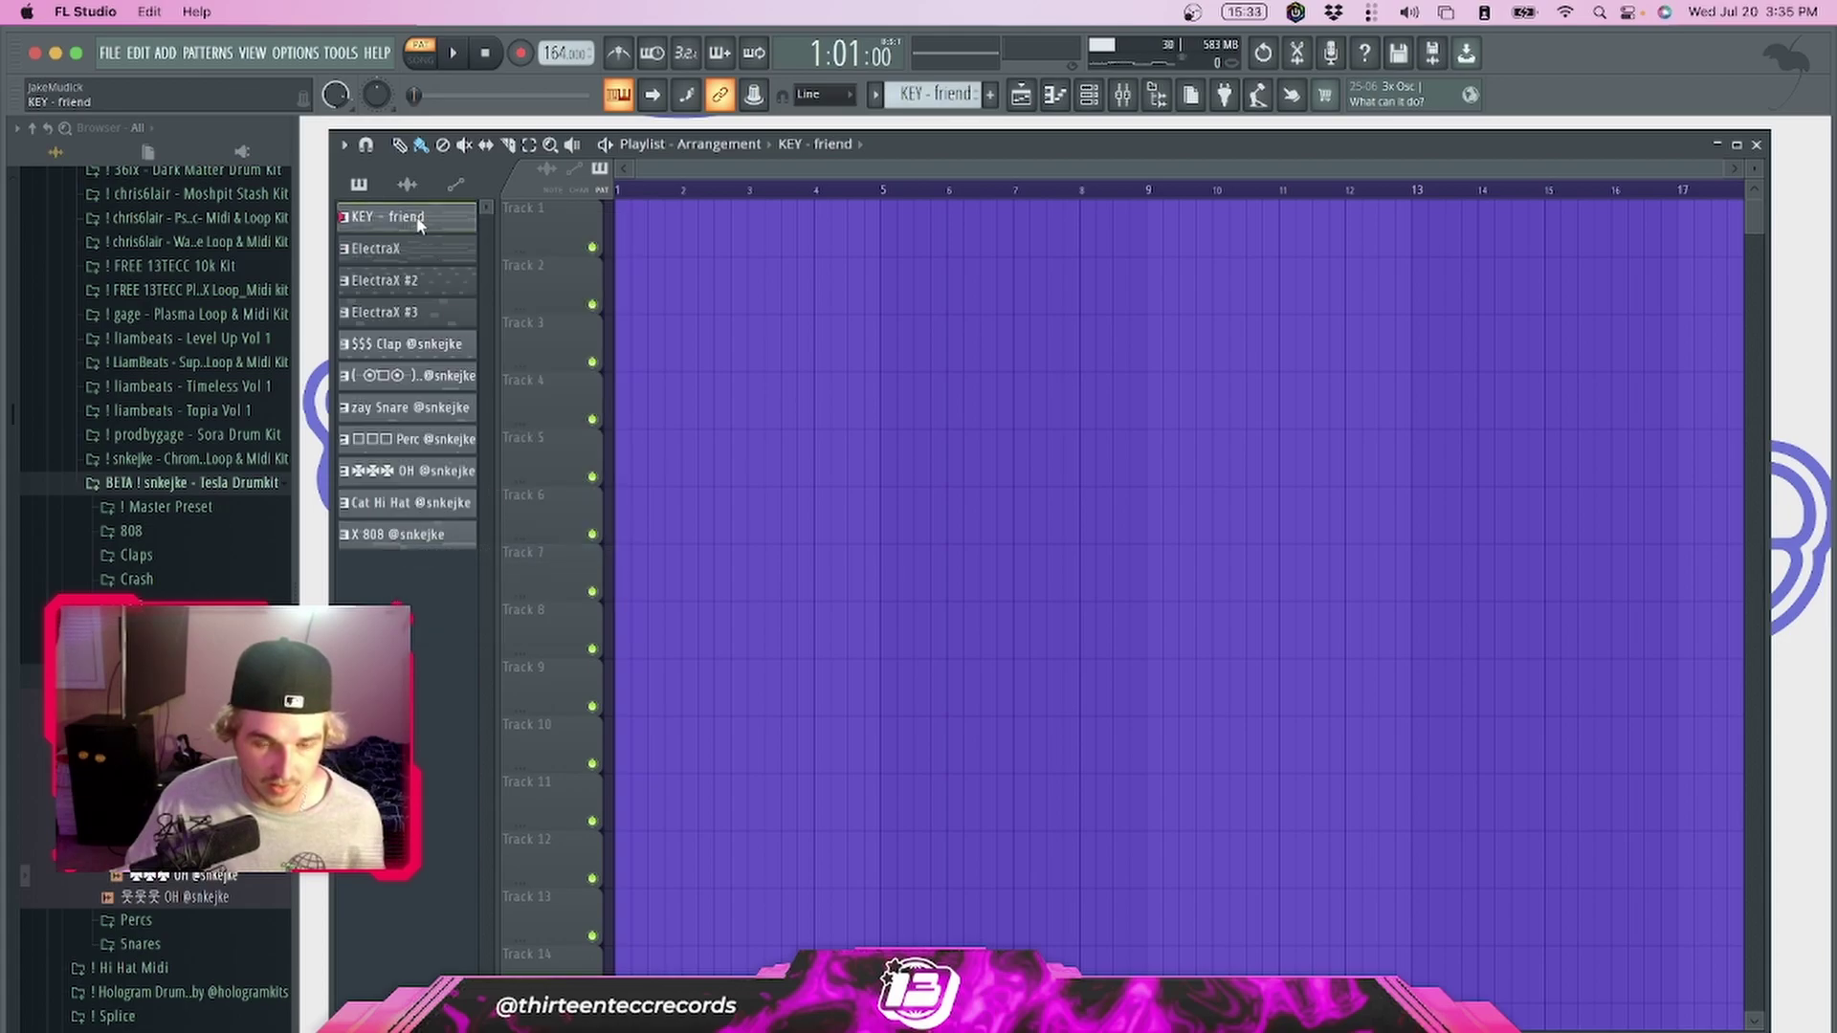
left_click(432, 536)
left_click_drag(416, 218, 614, 218)
Duplicate the eight-bar block of clips repeatedly along the timeline until the arrangement reaches bar 81
key("super+b")
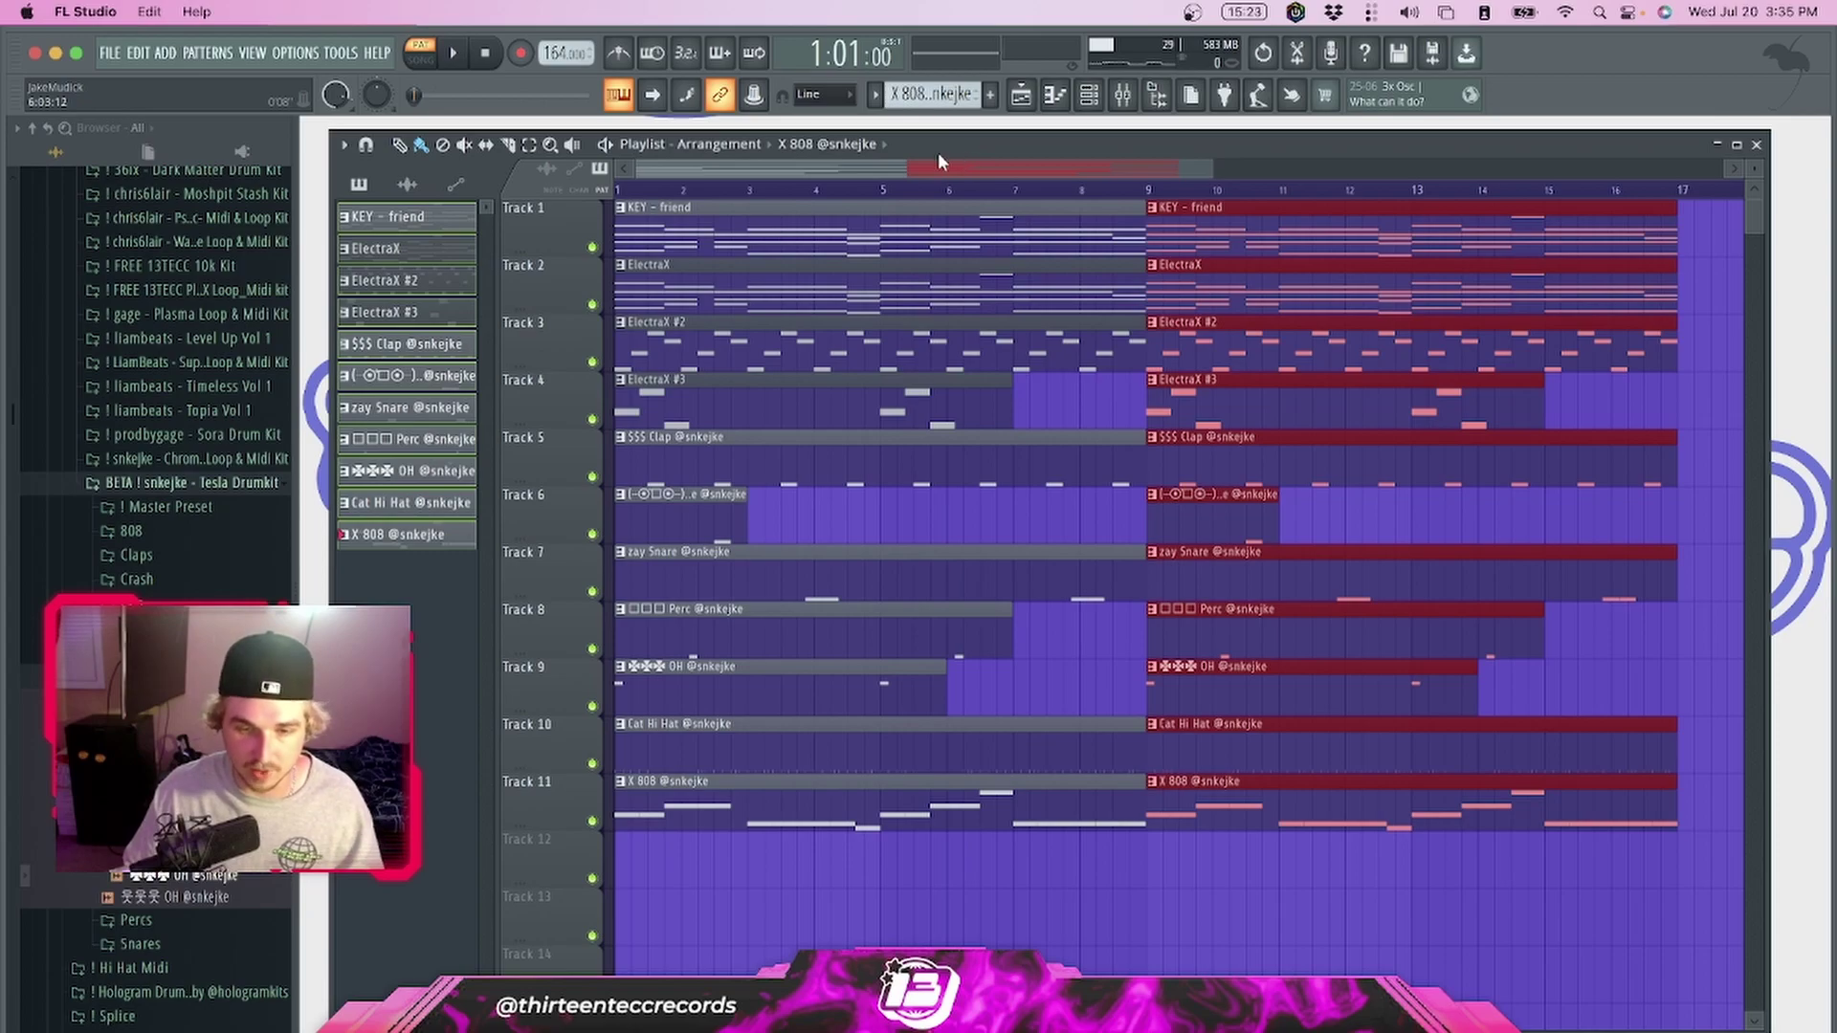
left_click_drag(658, 882, 1014, 203)
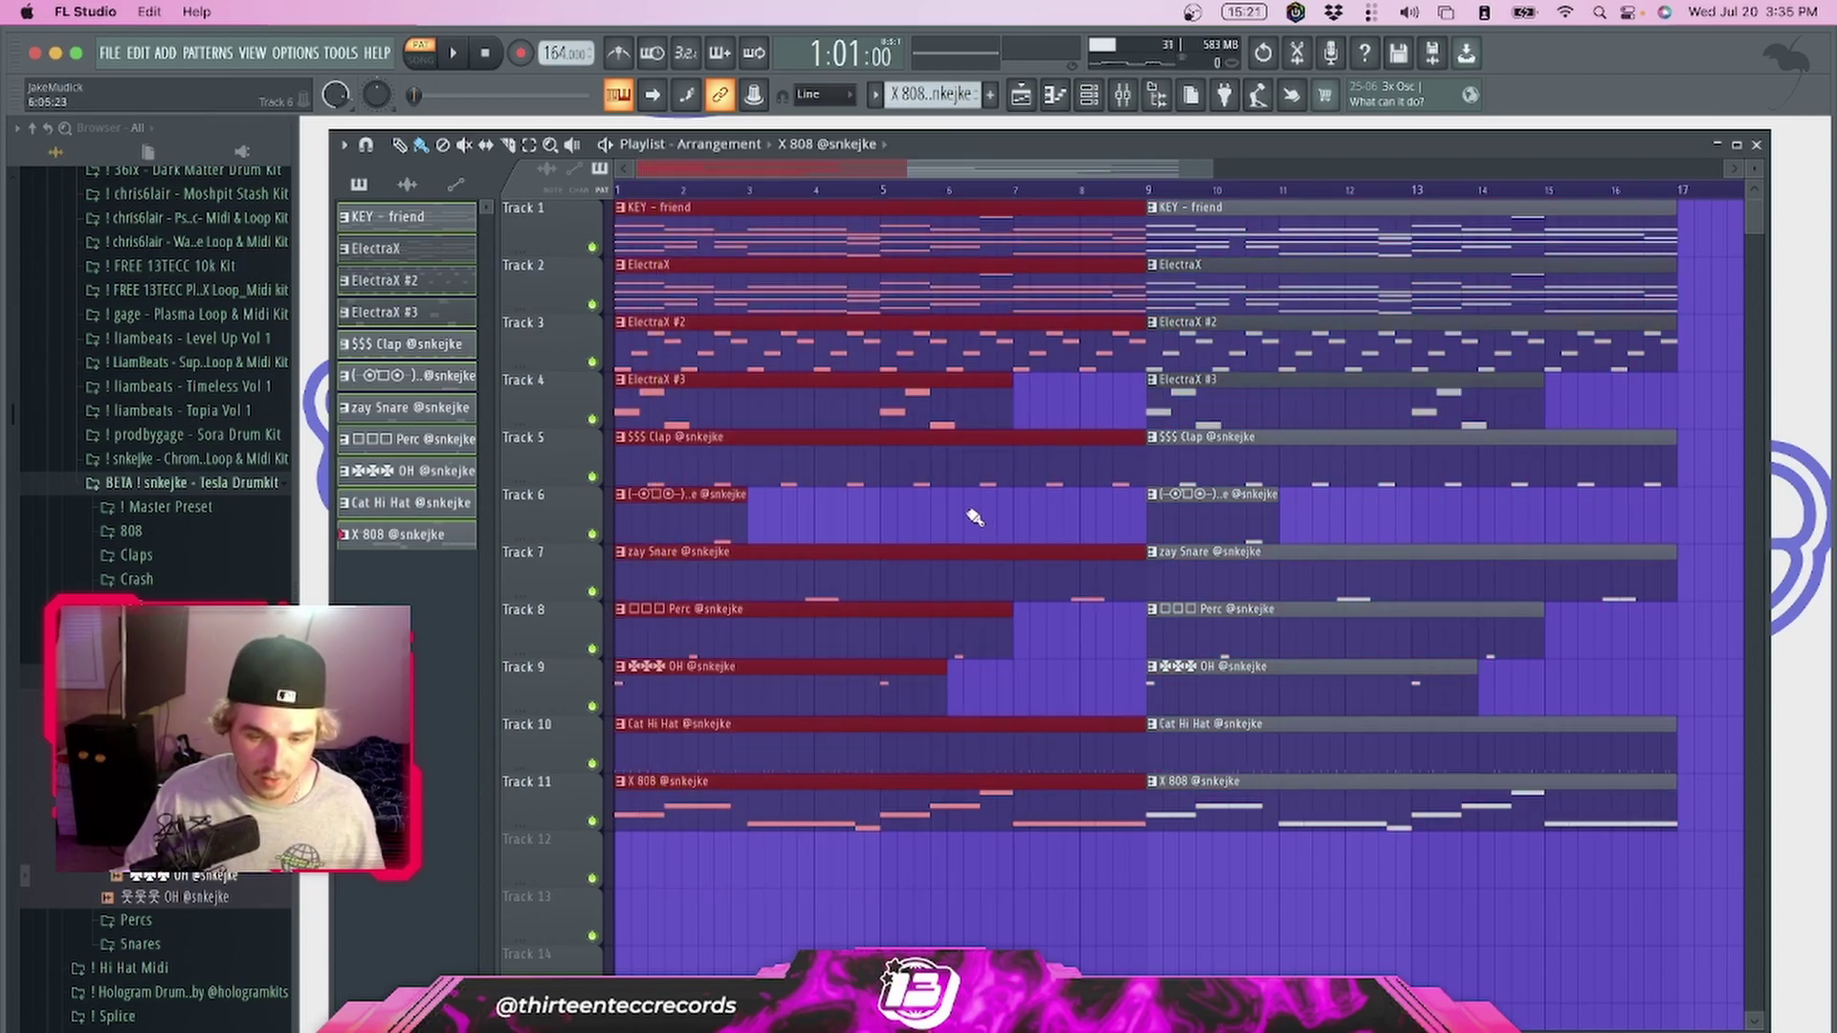
left_click_drag(1273, 891, 1449, 284)
left_click_drag(1320, 905, 1450, 209)
key("super+b")
key("super+b")
key("super+b")
key("super+b")
key("super+b")
key("super+b")
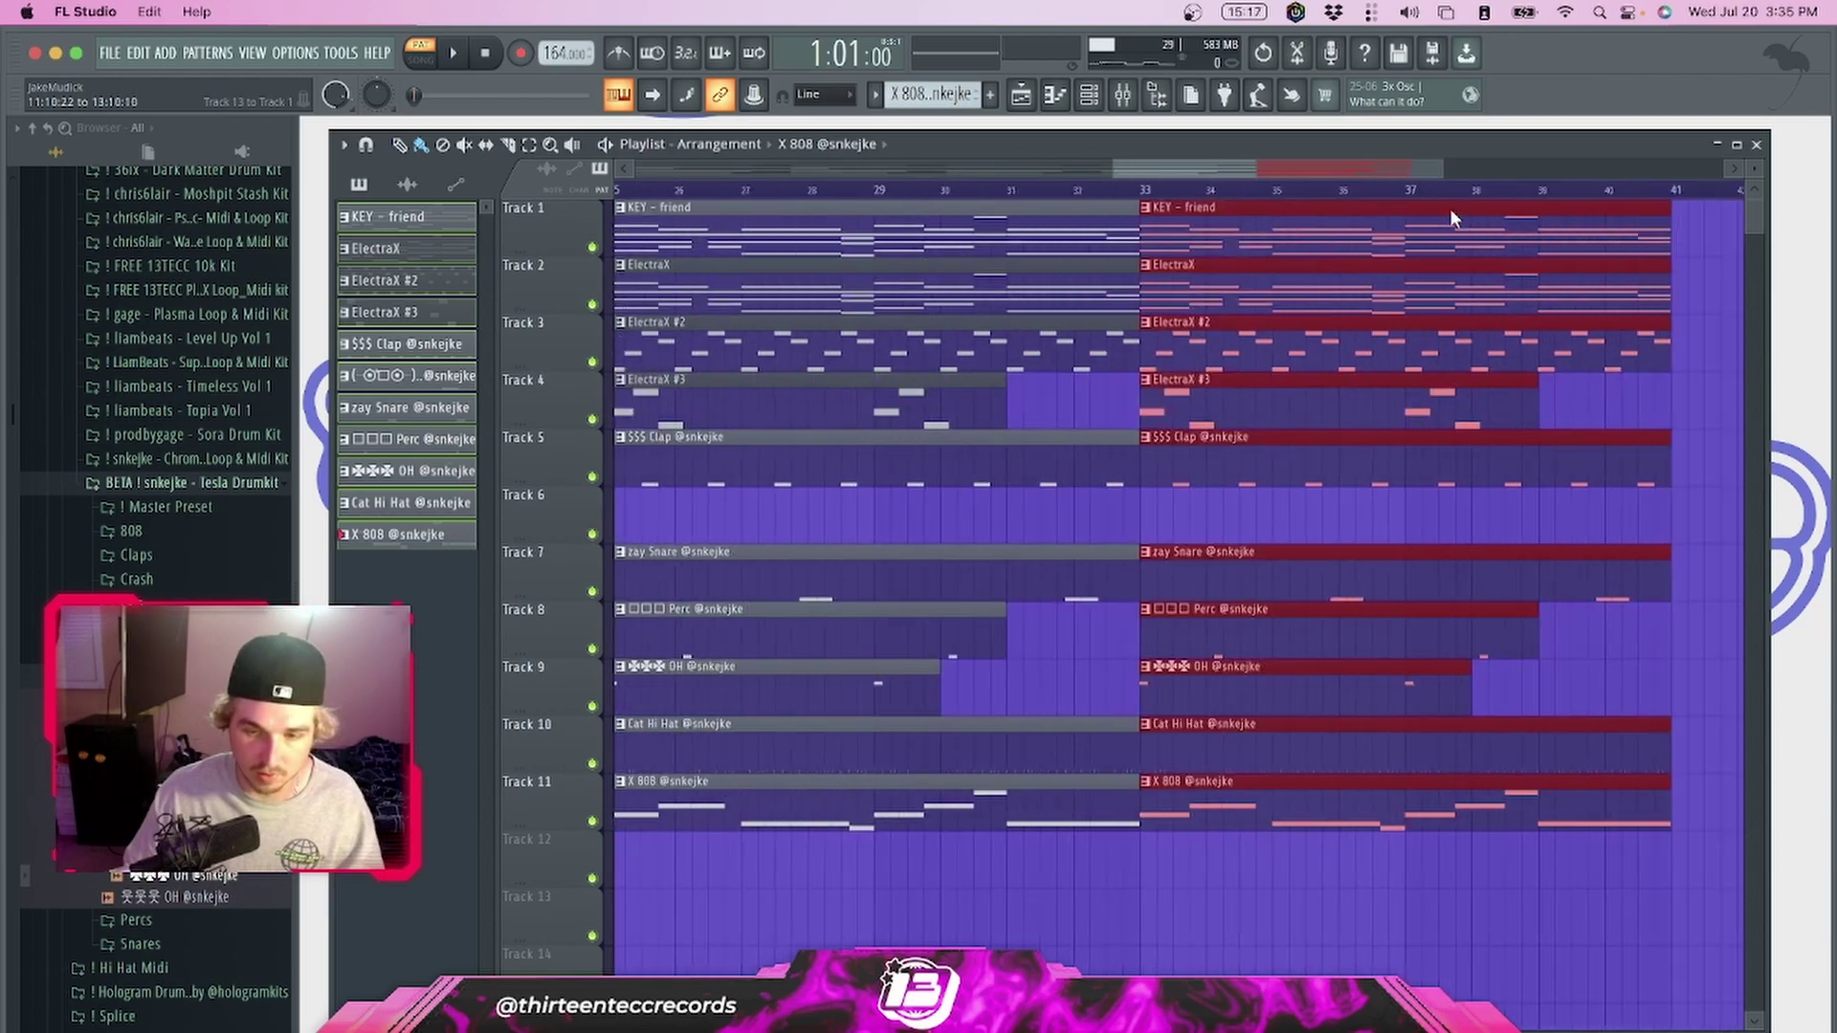
key("super+b")
key("super+b")
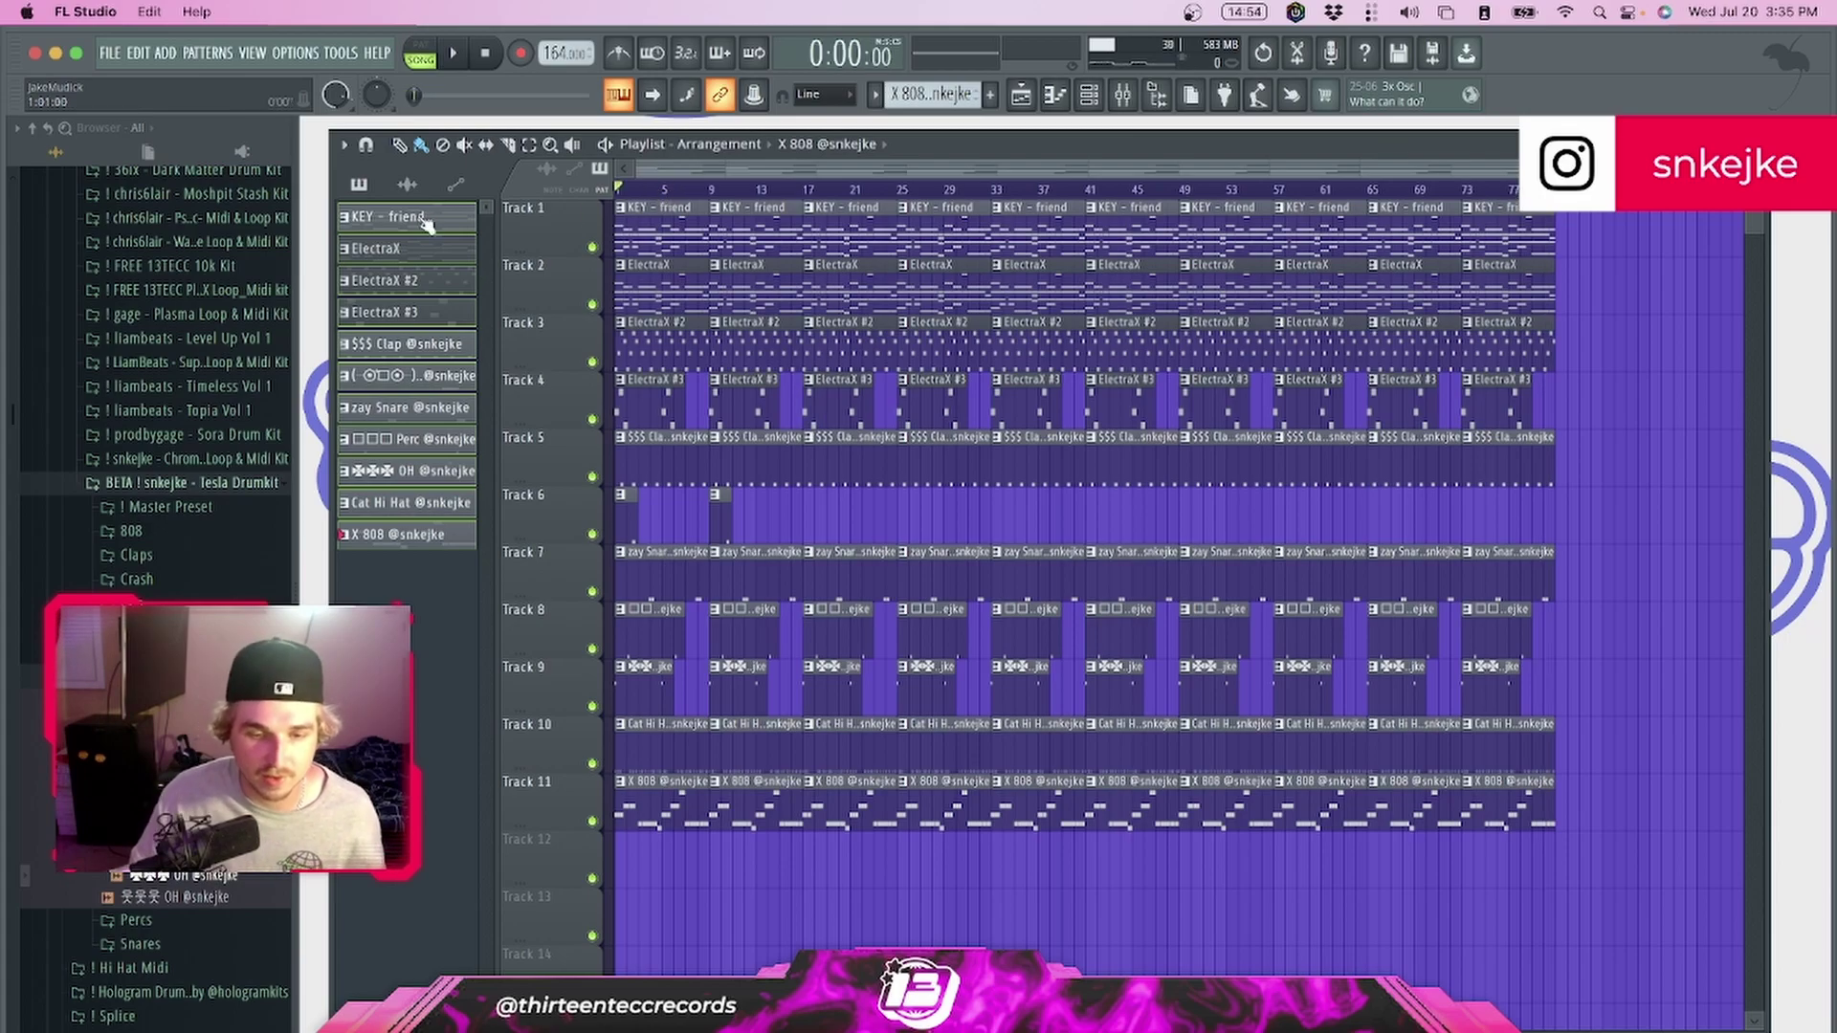
Reduce the first eight bars to the KEY - friend melody by deleting the clips on tracks 2 to 11
left_click_drag(626, 872, 708, 358)
key("Delete")
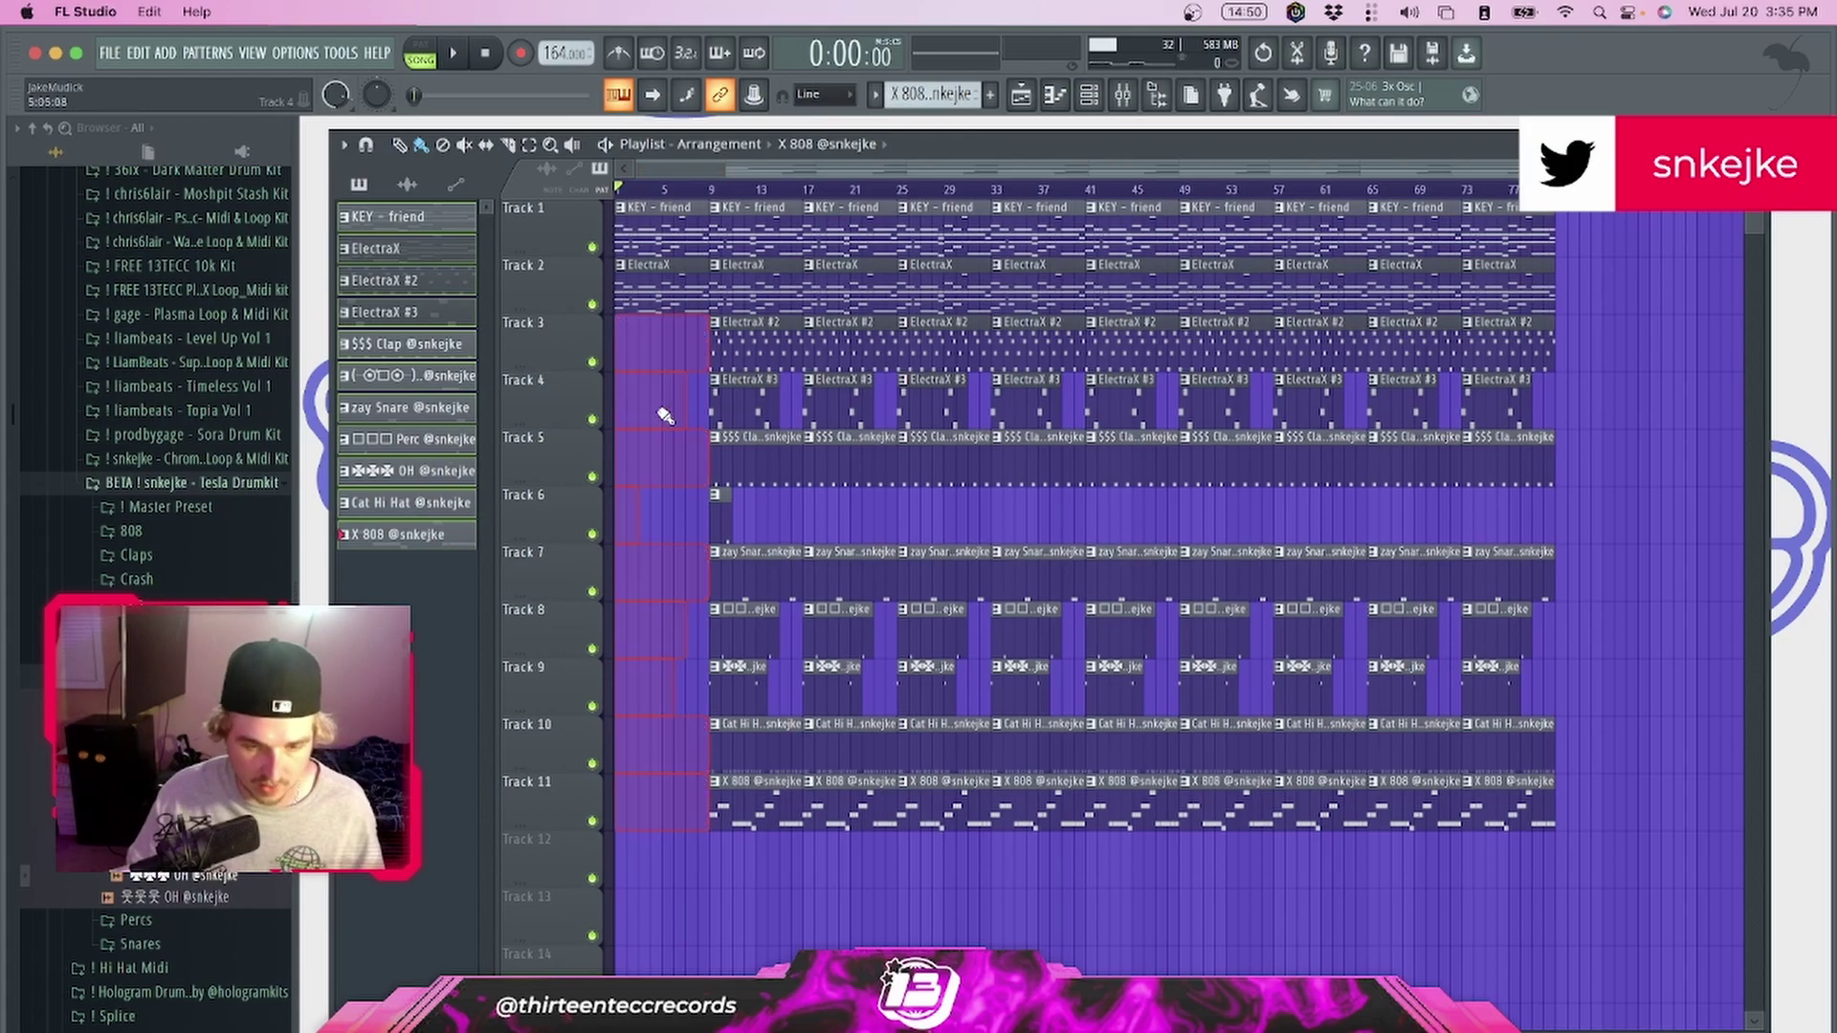
right_click(689, 277)
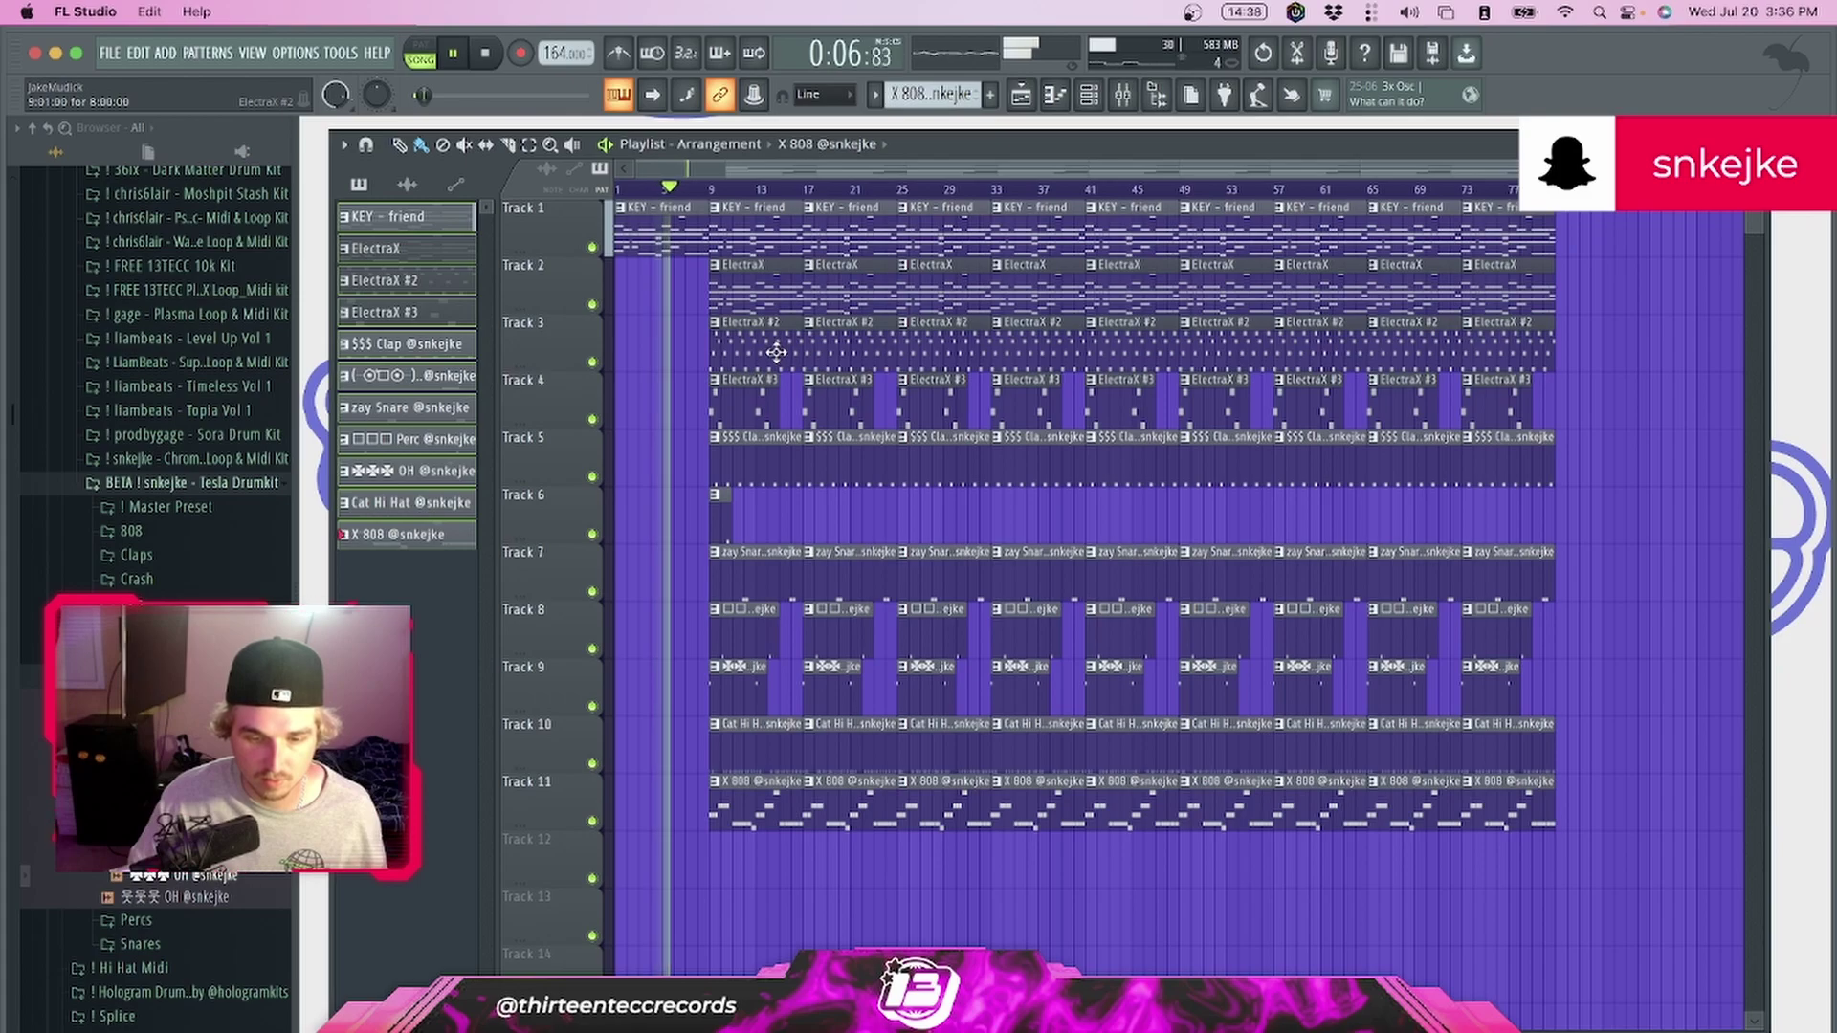
Thin out the section at bar 9 to KEY - friend, ElectraX #2, clap and hi-hat by deleting its other clips
right_click(745, 414)
key("space")
right_click(749, 297)
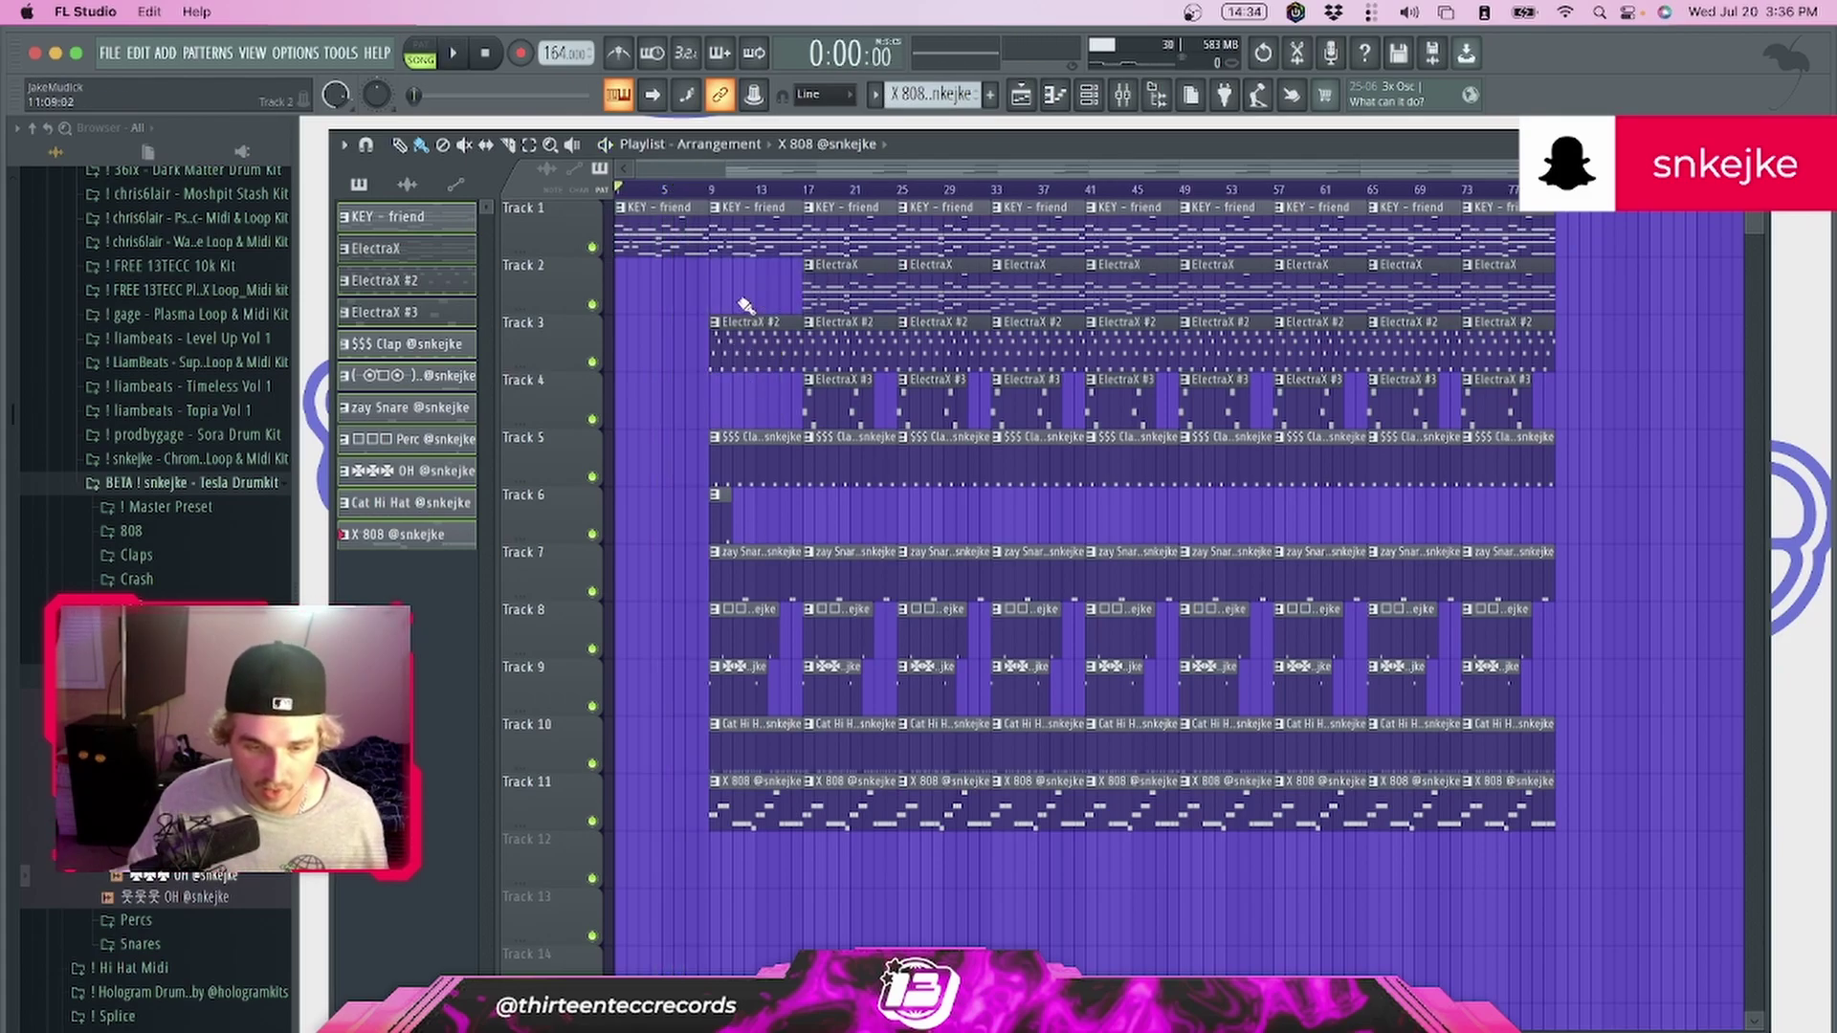
mouse_move(807, 282)
left_mouse_down()
mouse_move(732, 286)
mouse_move(832, 288)
left_mouse_up()
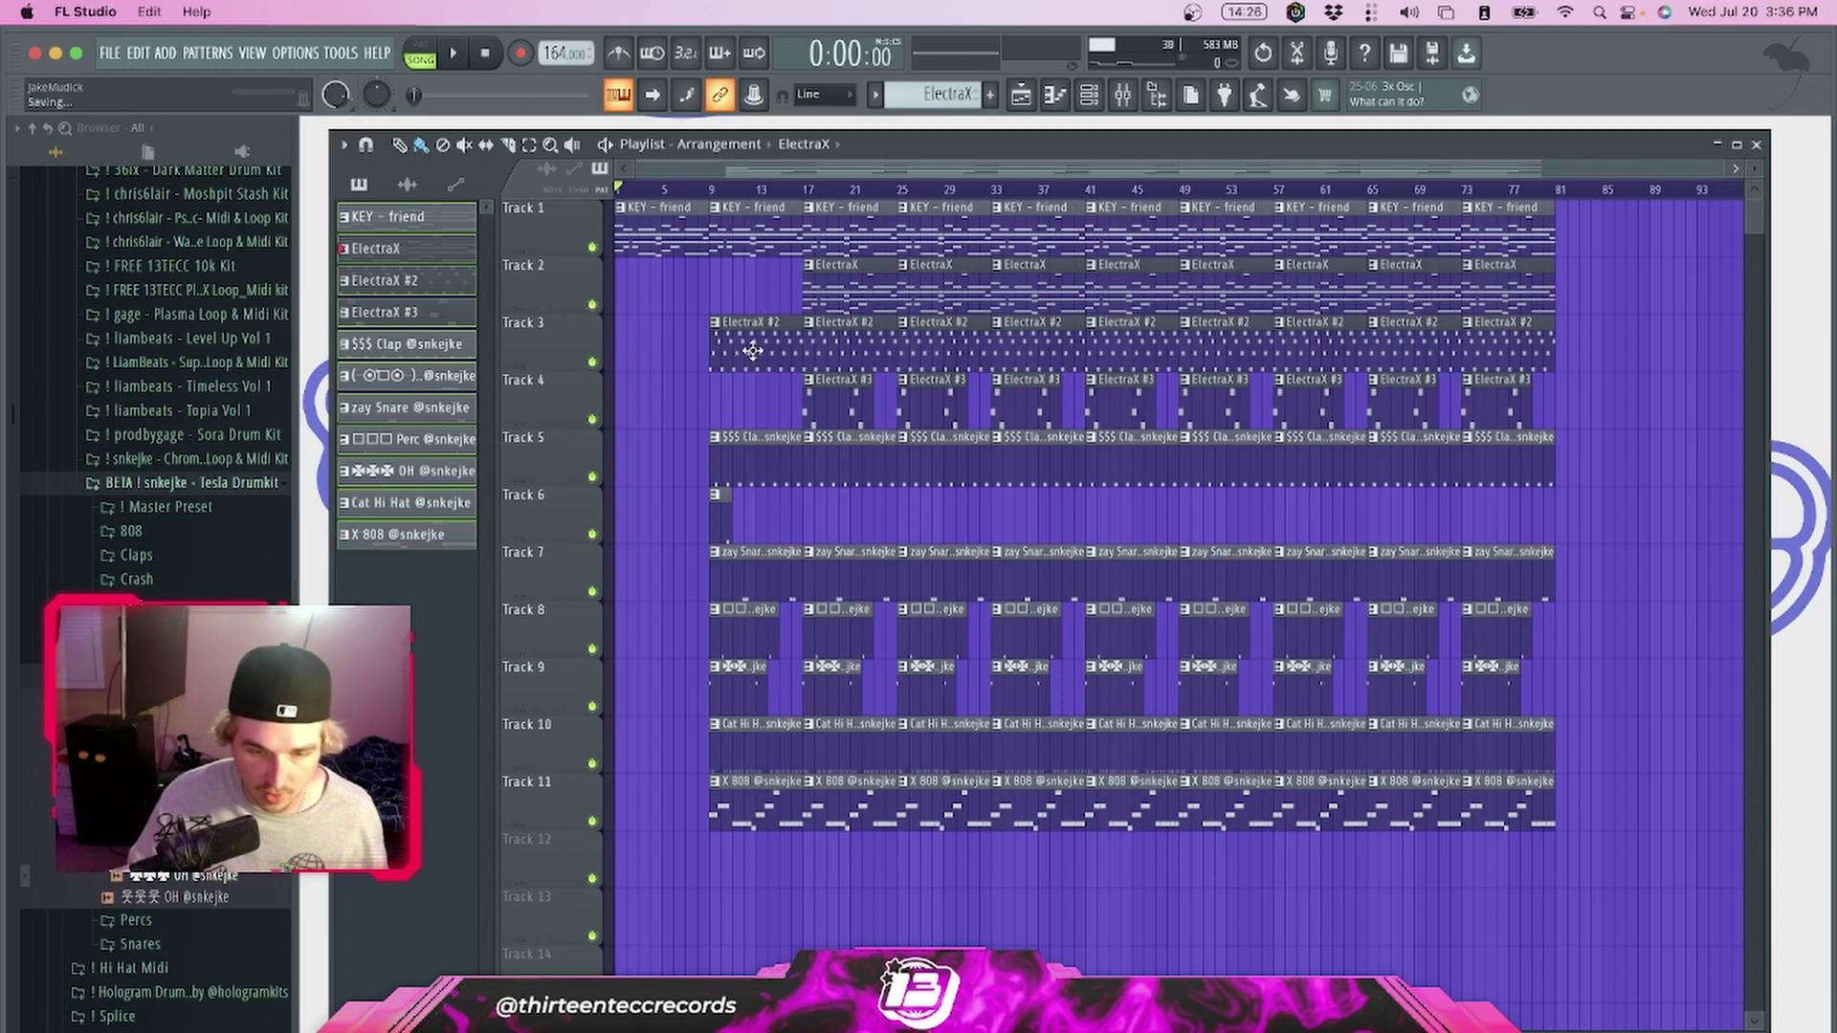
right_click(733, 565)
right_click(740, 626)
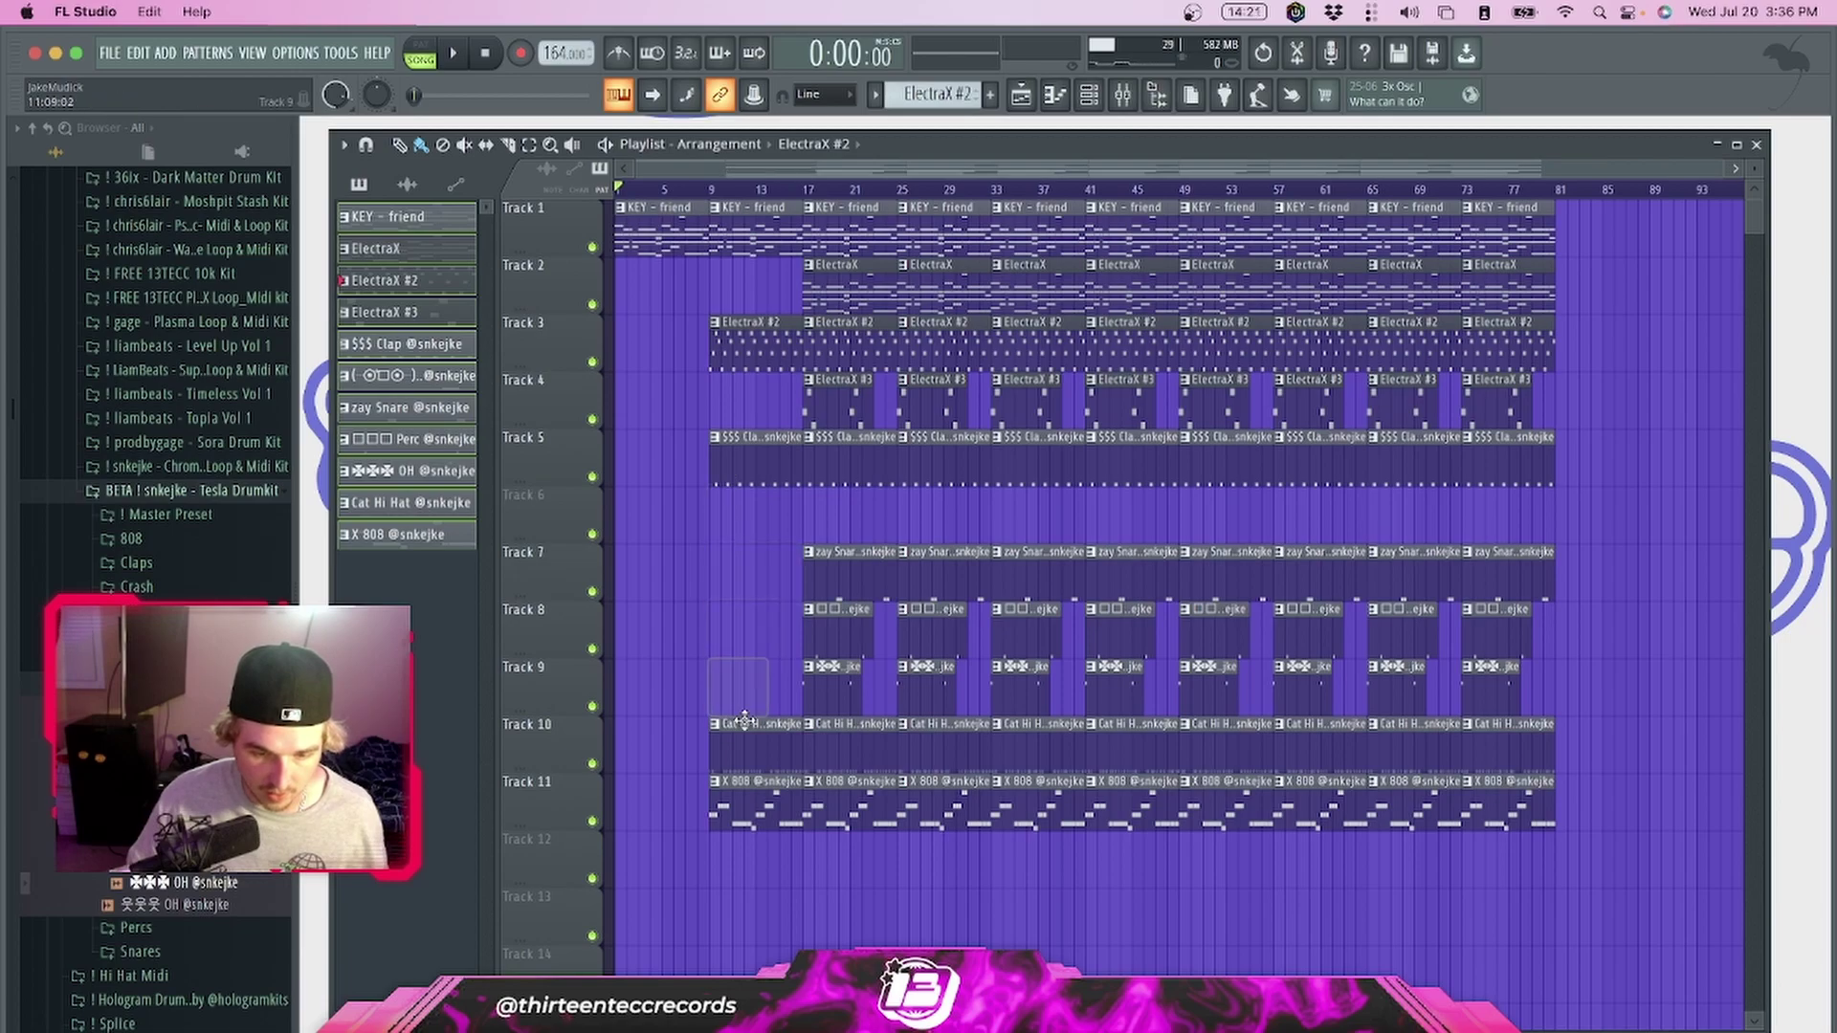
right_click(784, 825)
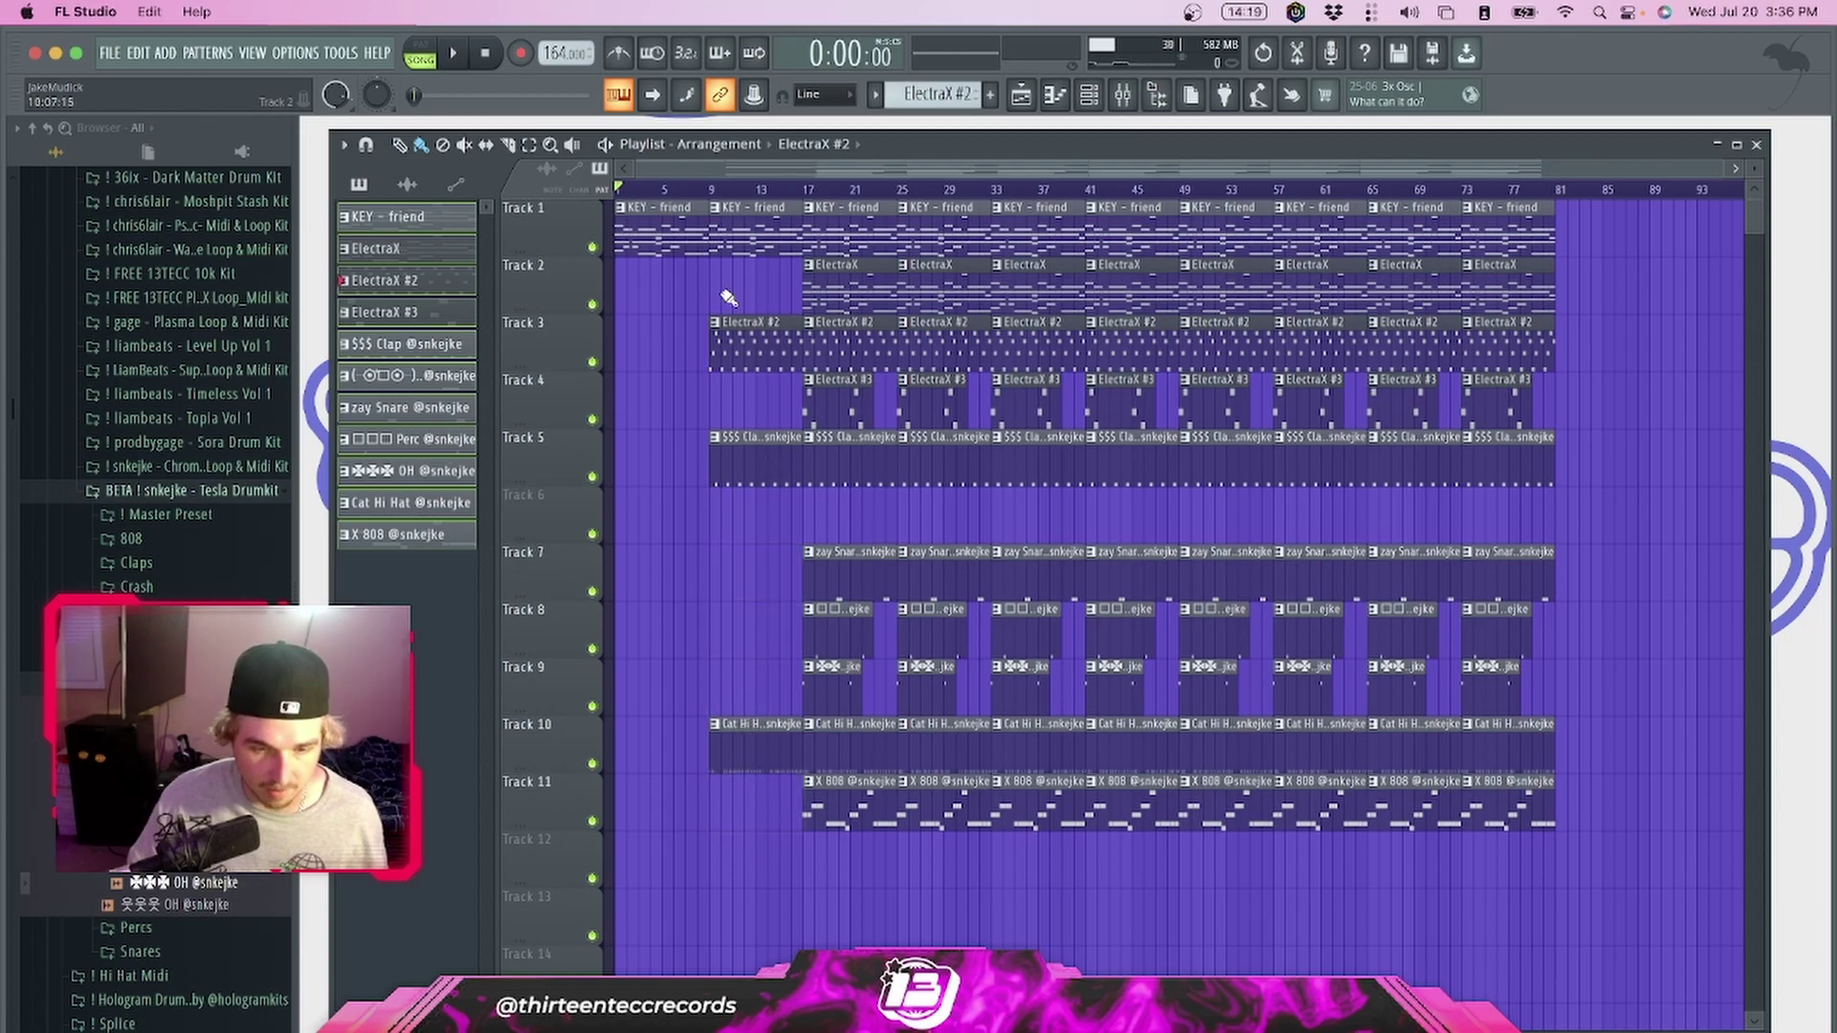
Play the arrangement, delete the ElectraX #3 clip at bar 17 and place an ElectraX clip at bar 9
key("space")
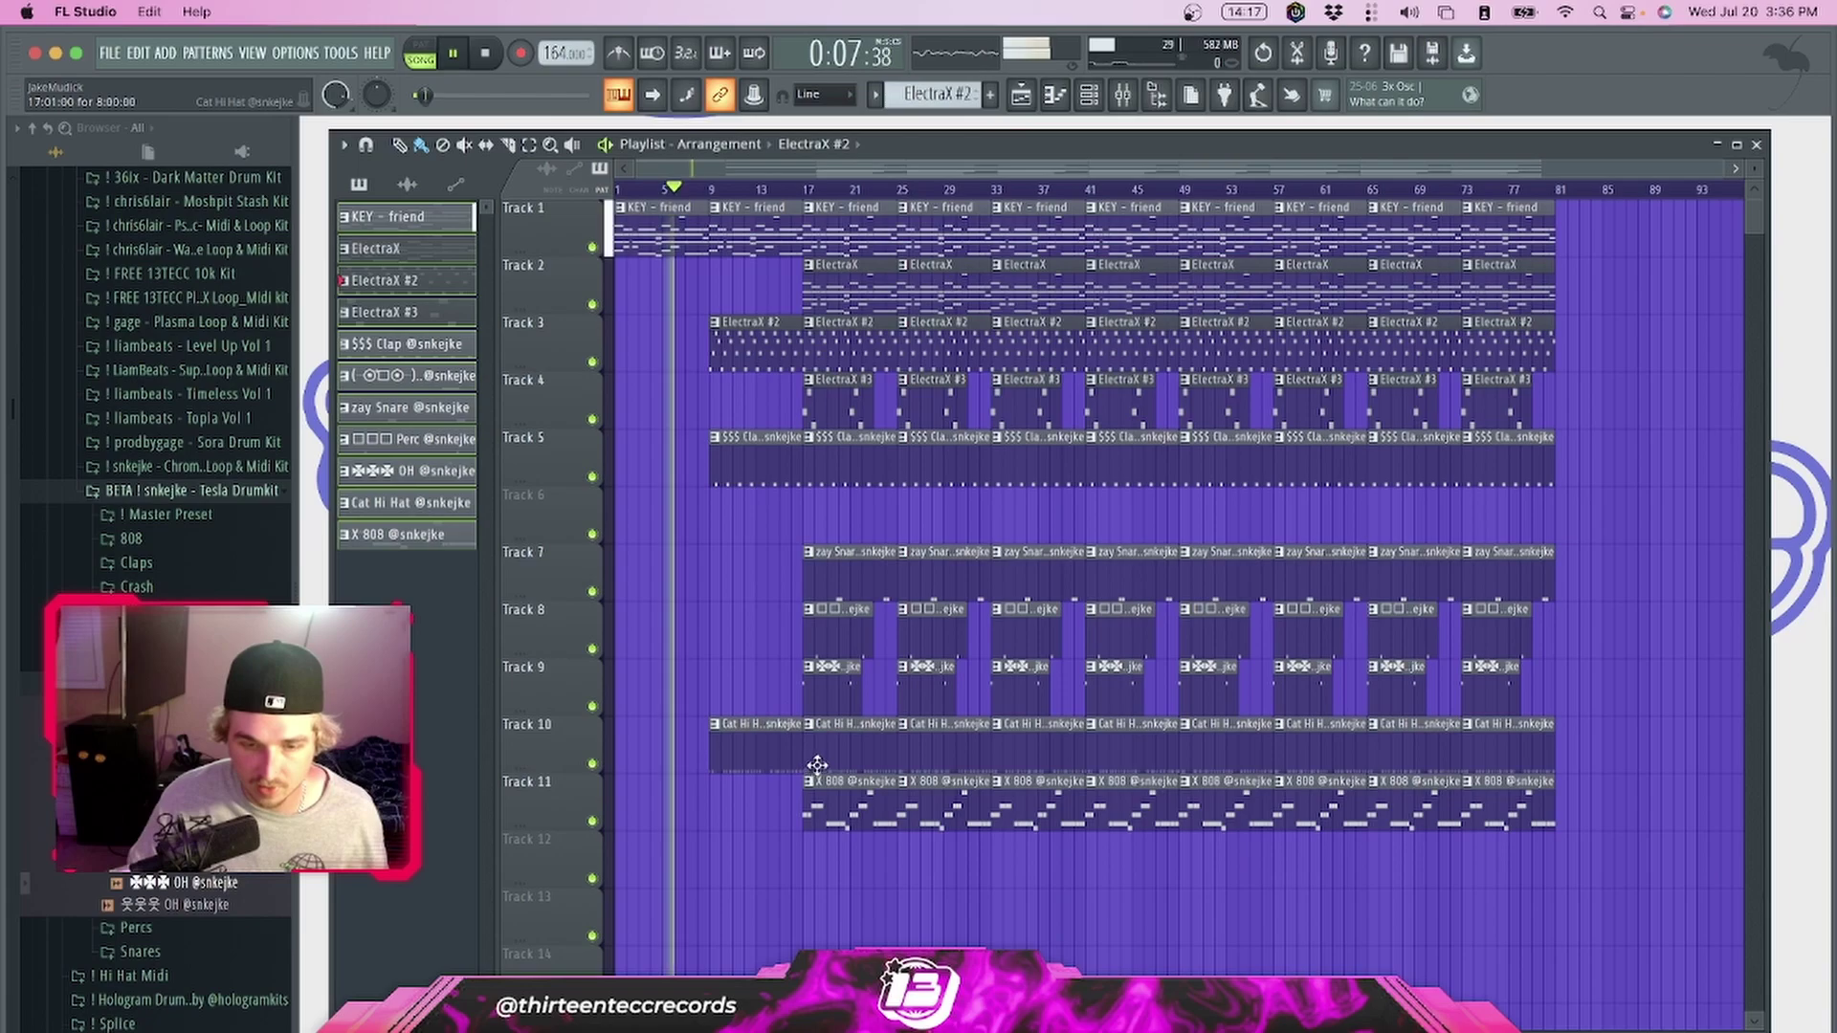
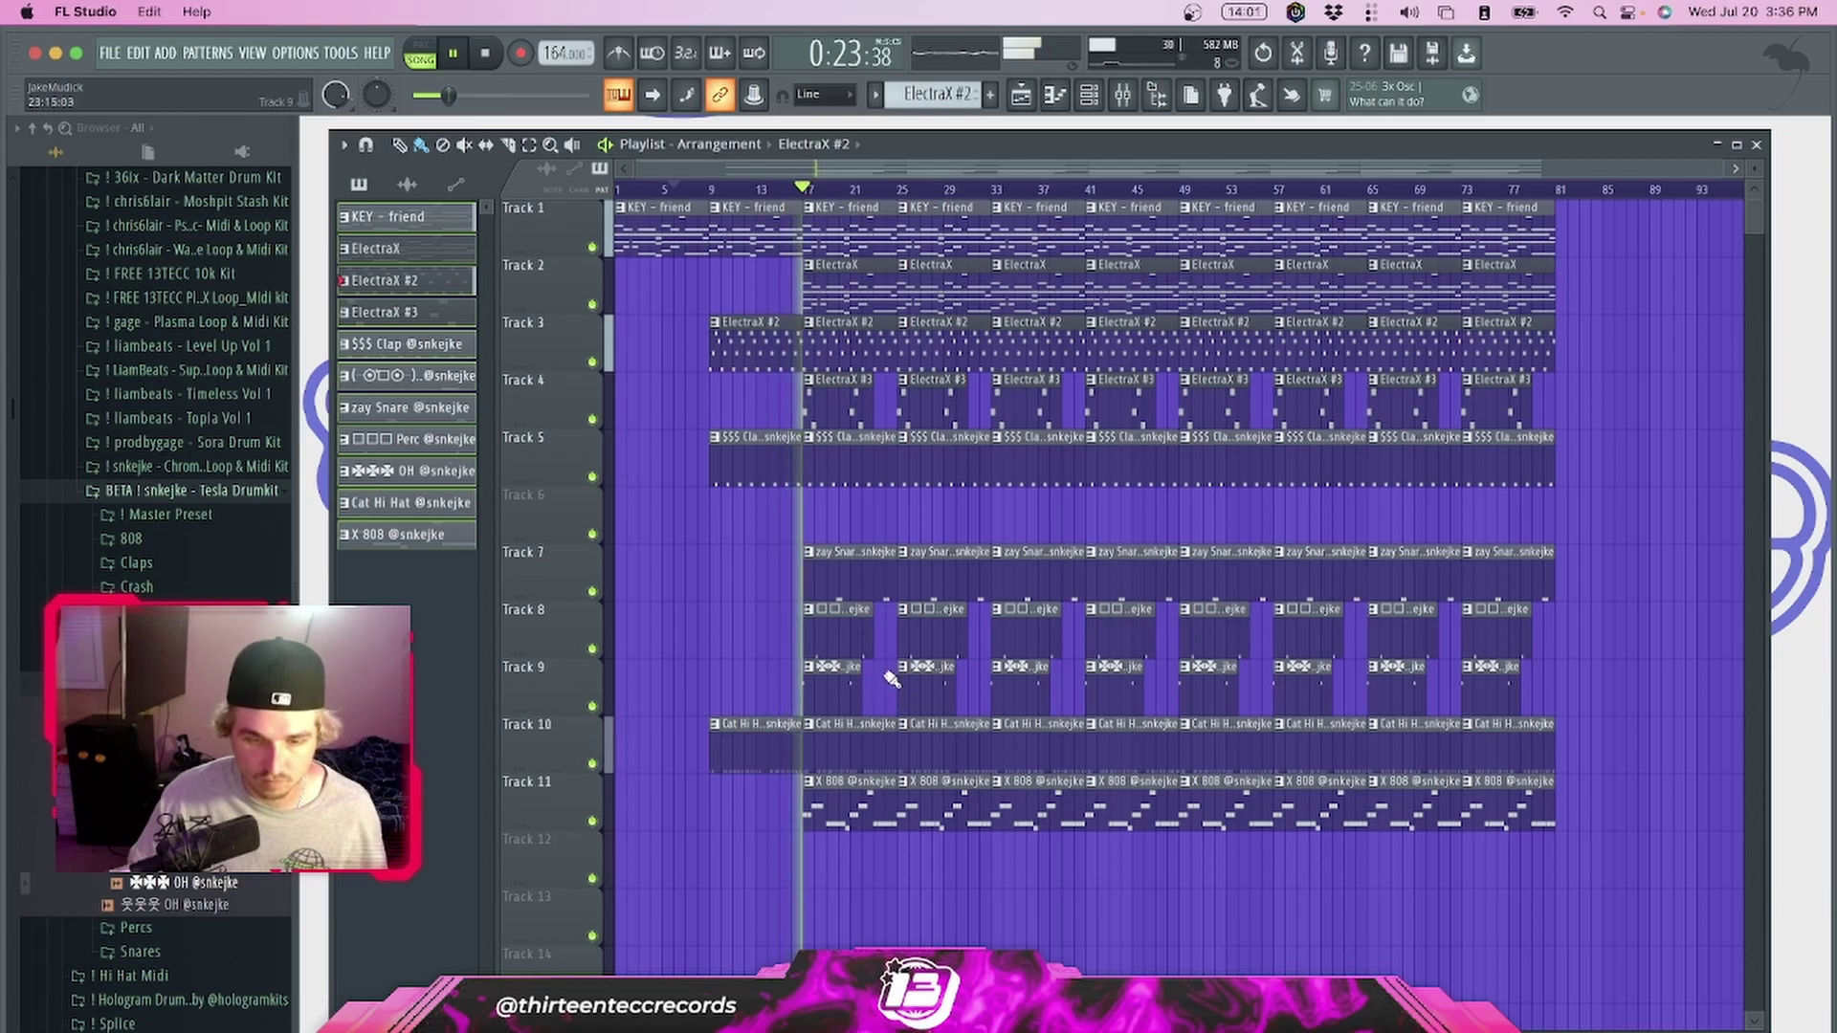
right_click(850, 412)
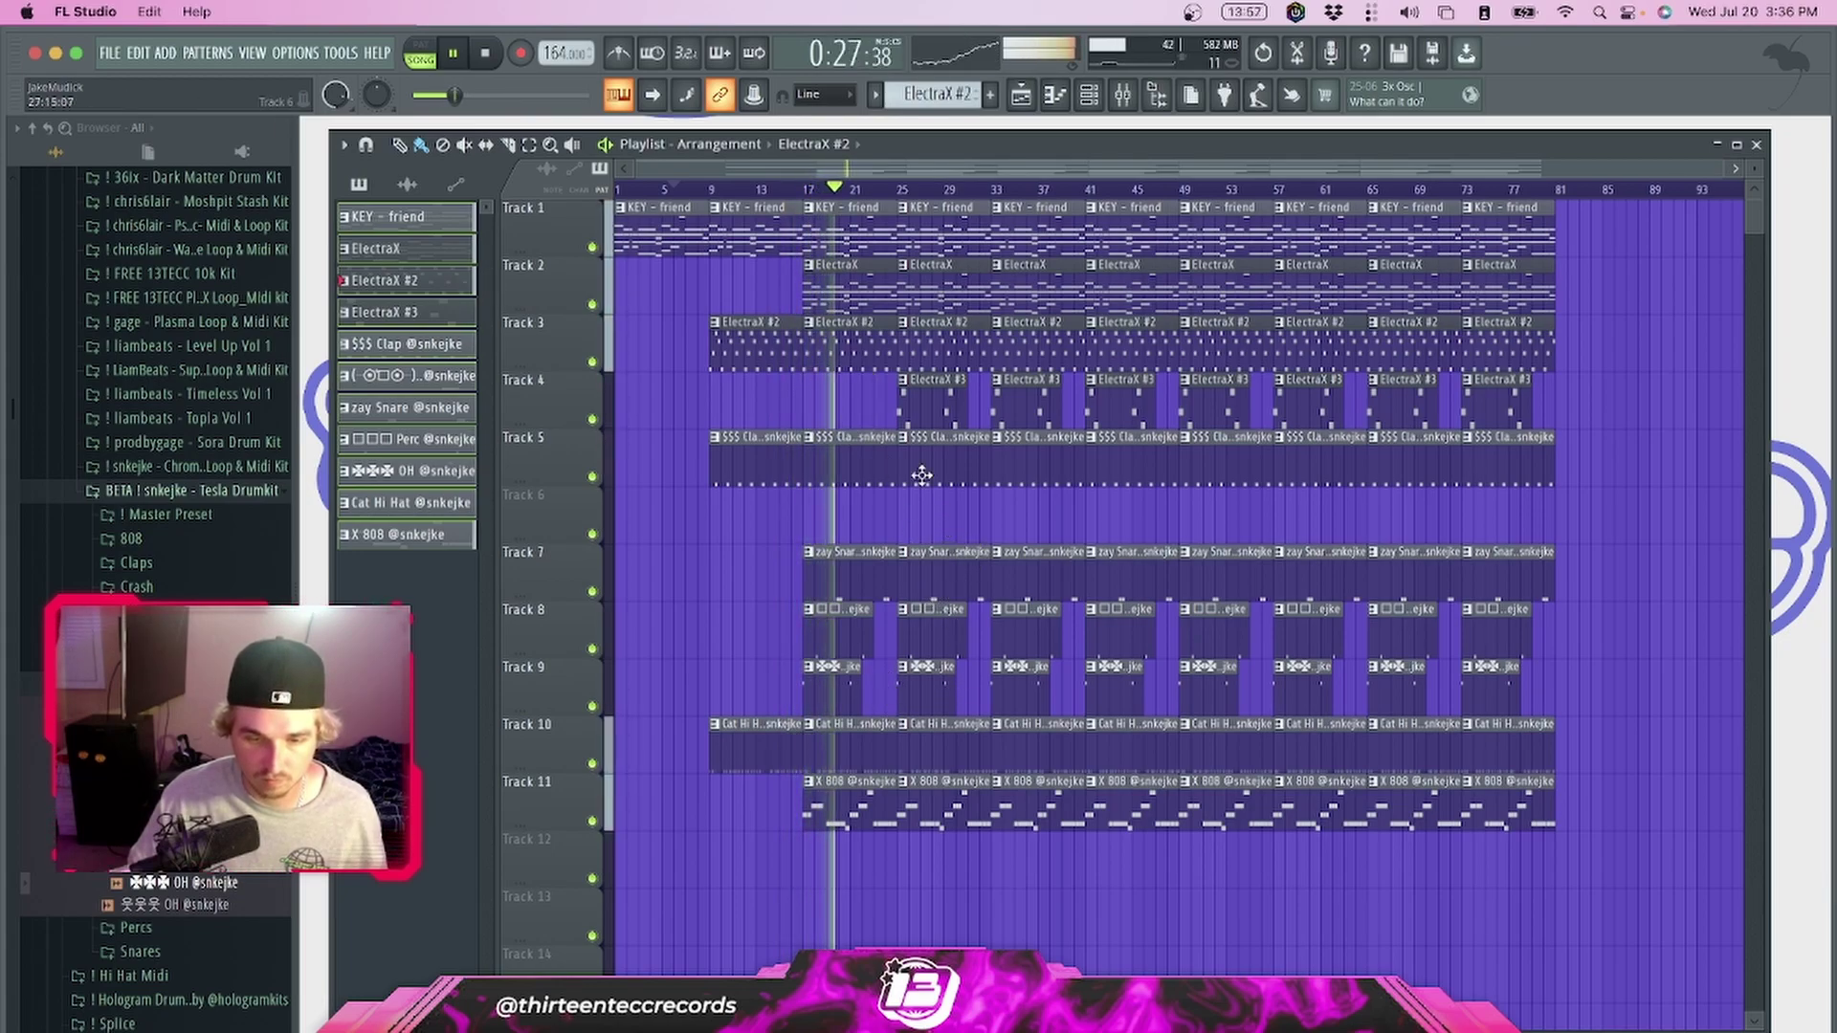
key("space")
left_click_drag(842, 292, 739, 292)
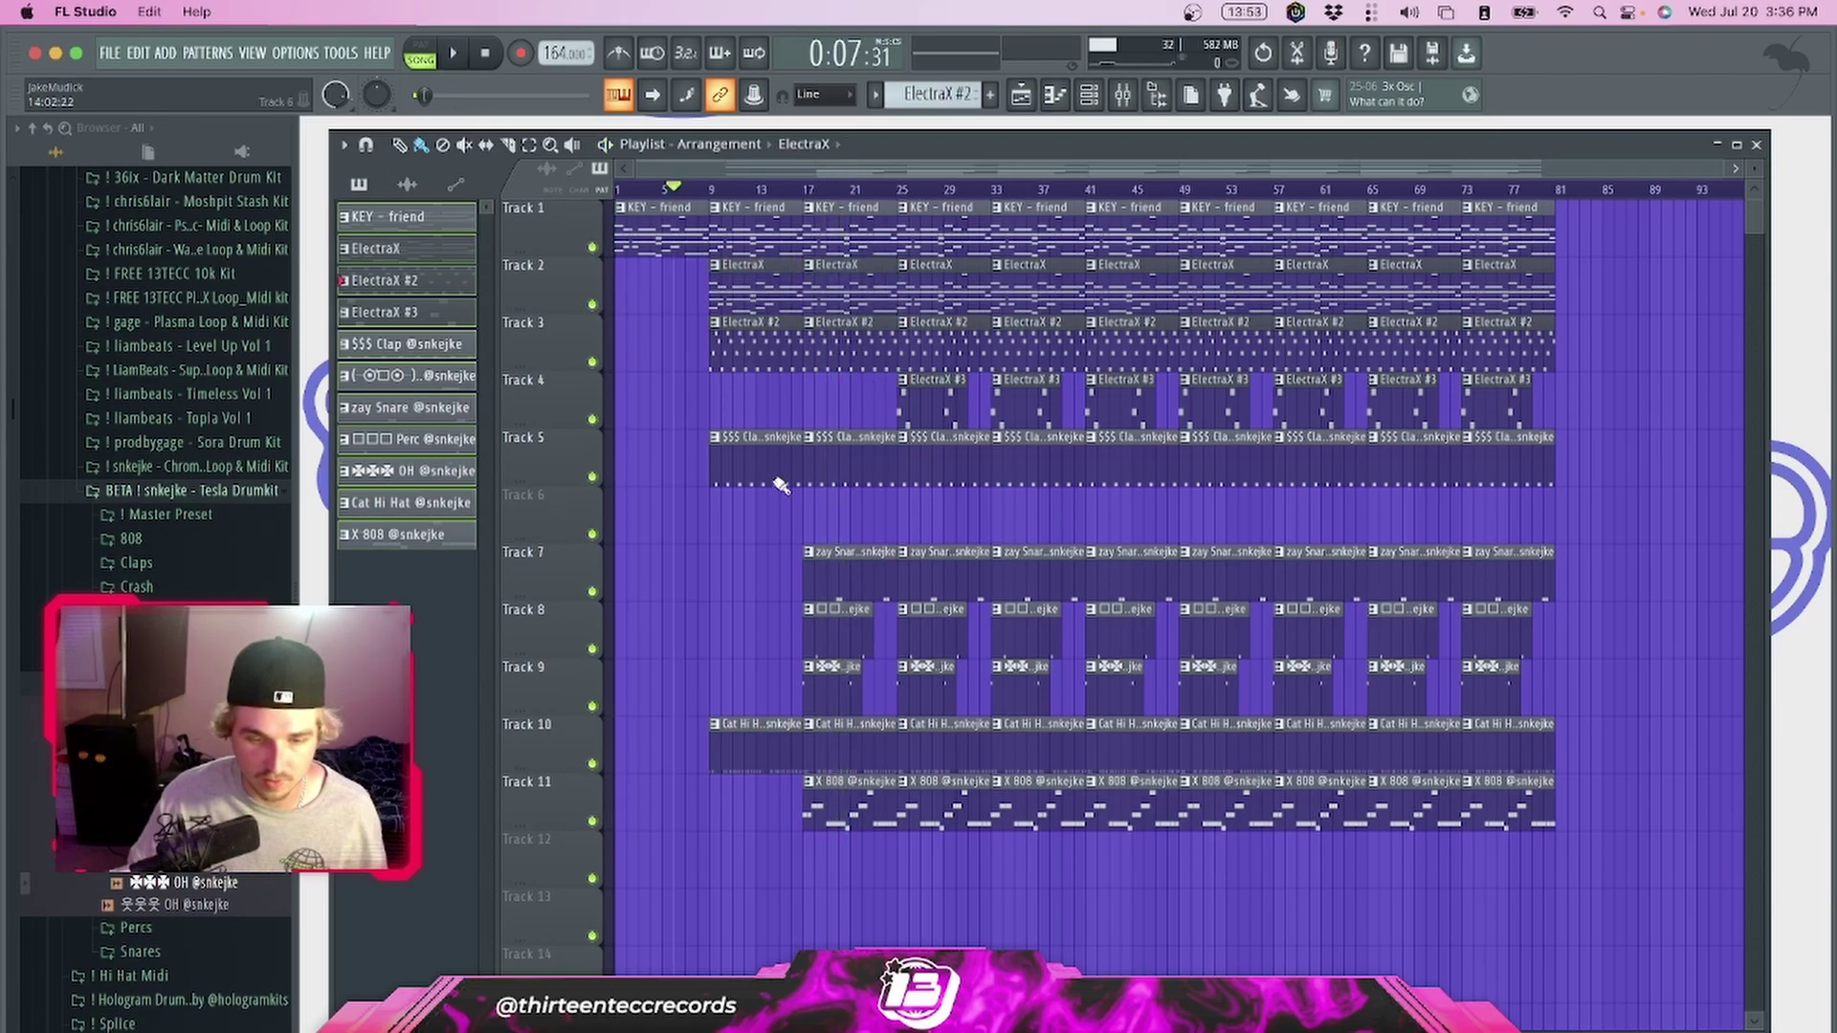
Remove the section between bars 9 and 17, and move all following clips eight bars earlier to start at bar 9
left_click_drag(739, 835, 1699, 919)
key("Delete")
left_click_drag(842, 226, 748, 226)
Play back the arrangement and delete the ElectraX #2 clip at bar 9
key("space")
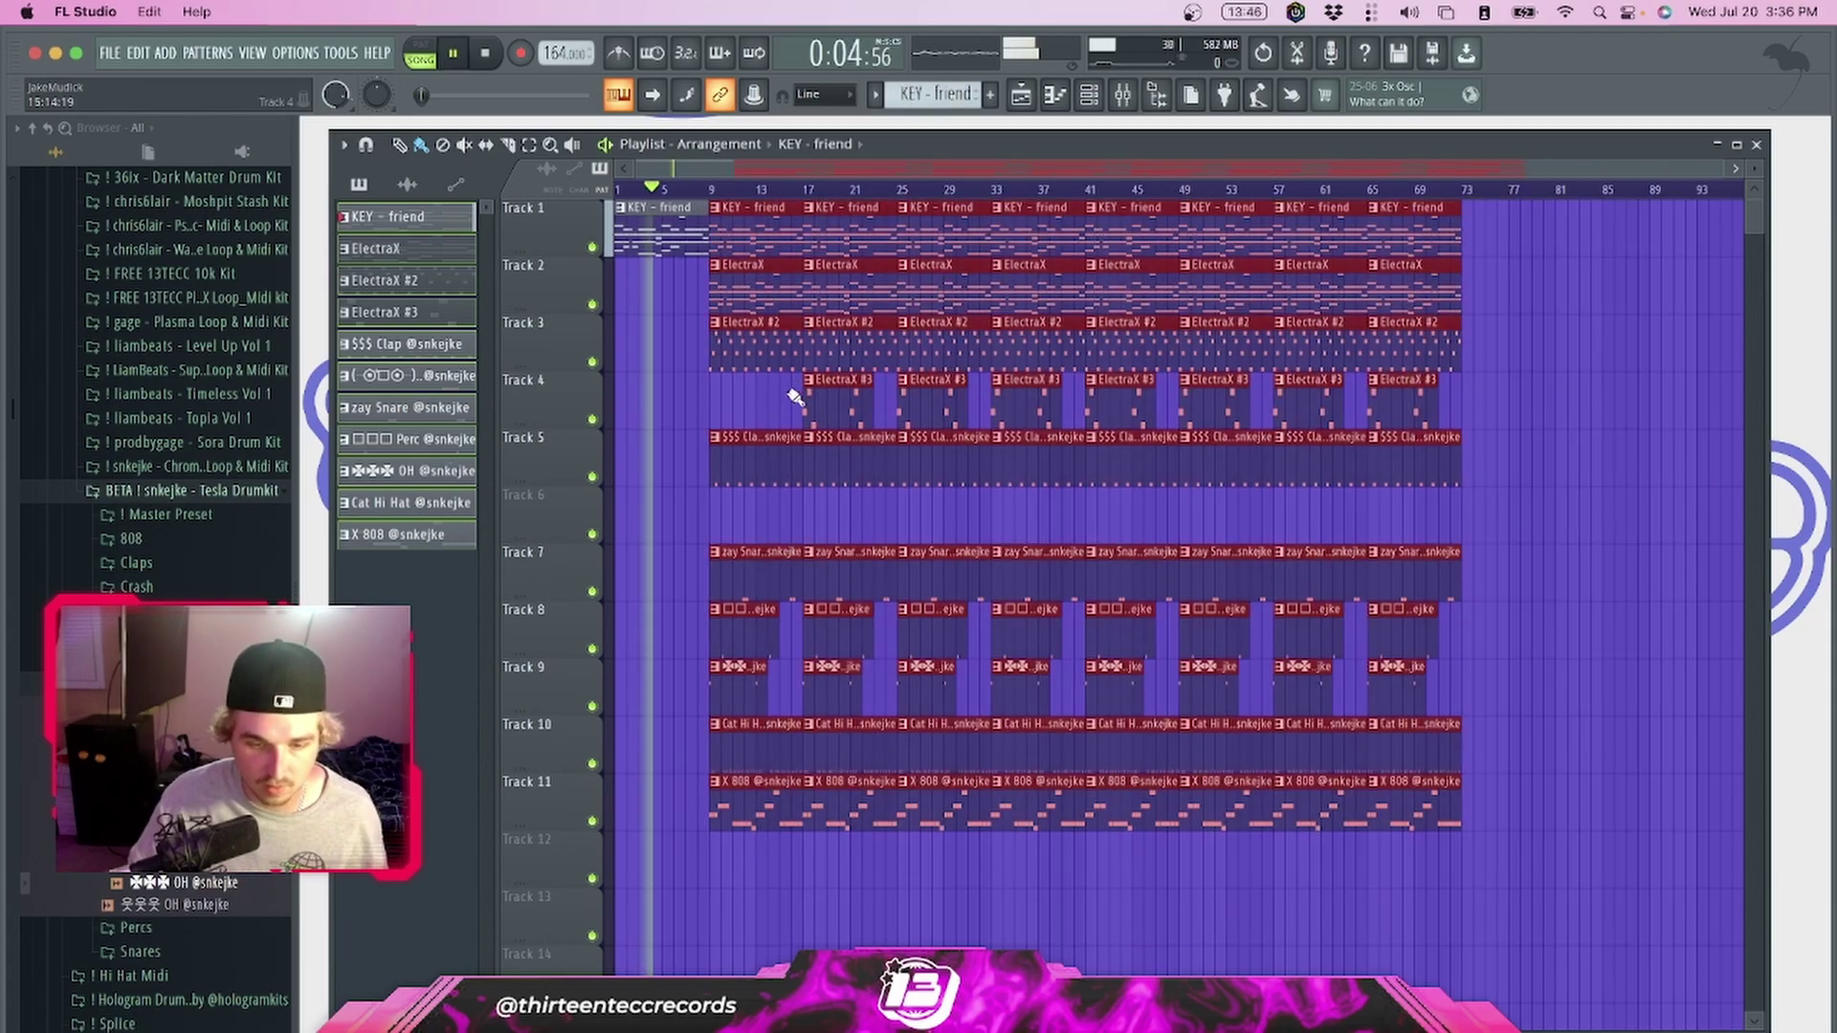
left_click(730, 421, "super")
right_click(759, 346)
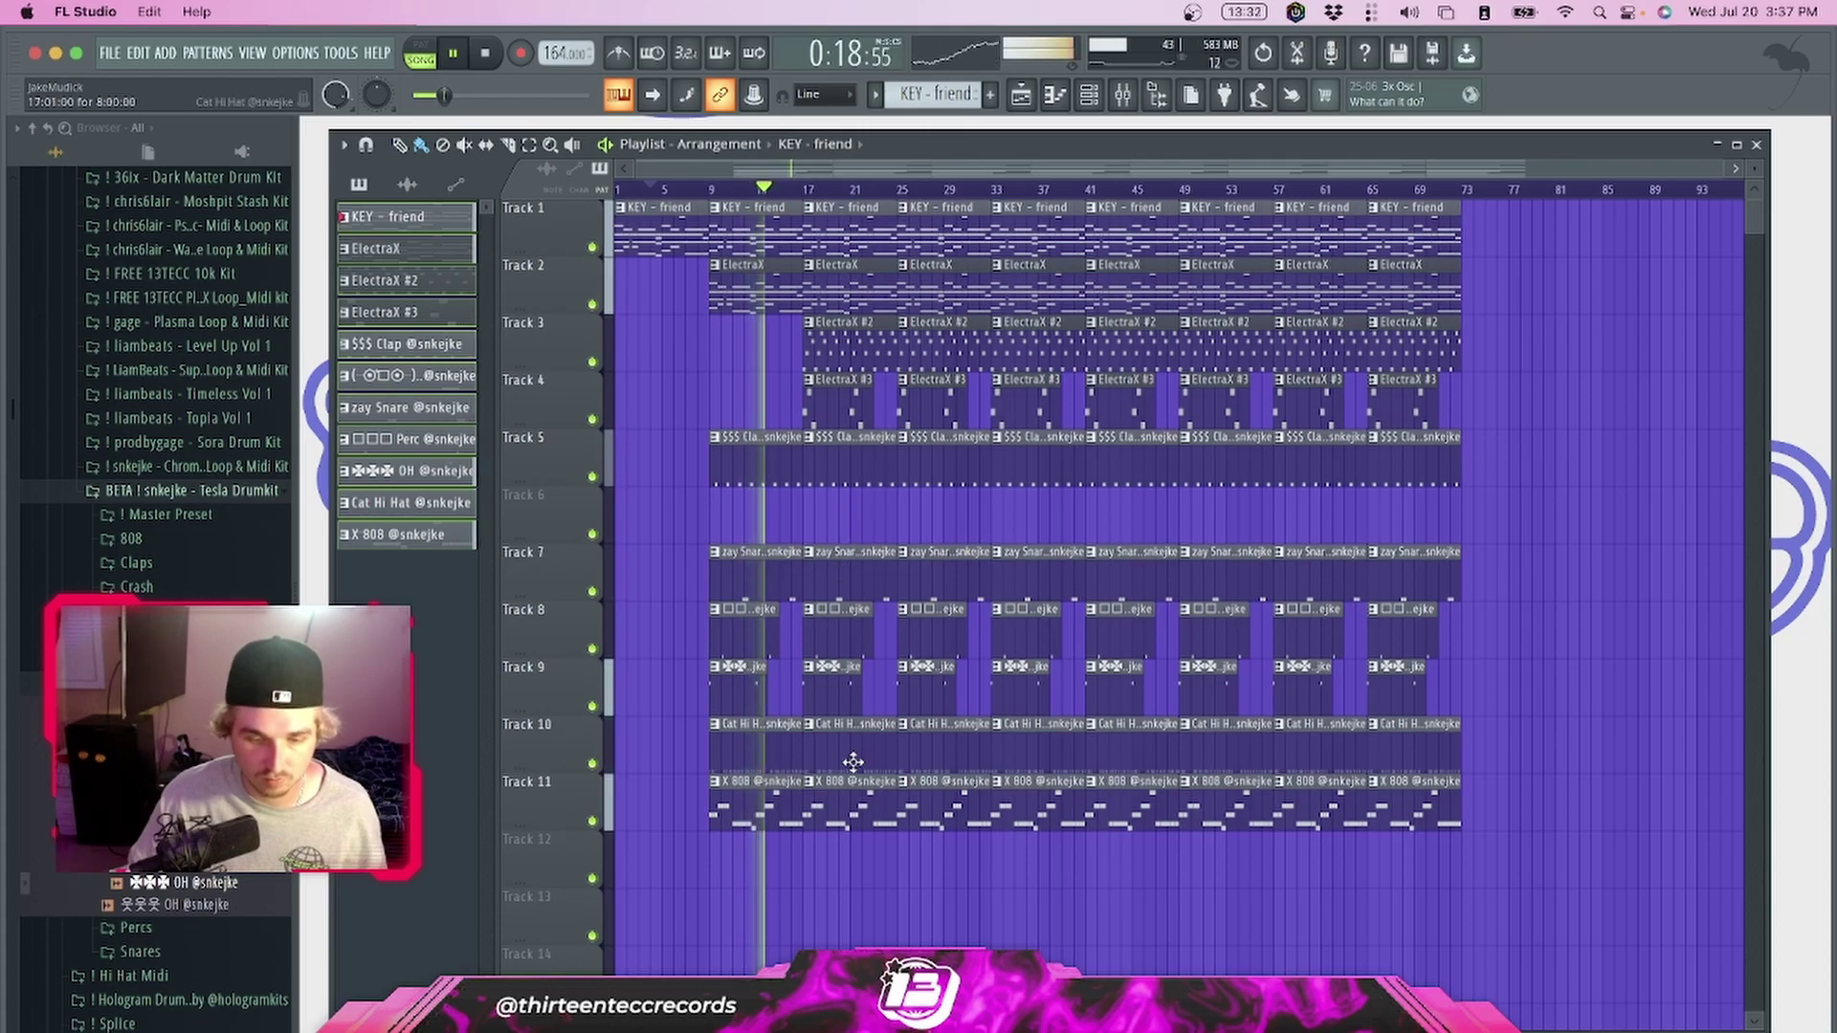
key("space")
Trim the first two bars off the drum and 808 clips at bar 17, leaving a gap up to bar 19
left_click(834, 866)
right_click(854, 876)
left_click_drag(848, 886, 824, 461)
left_click(803, 471)
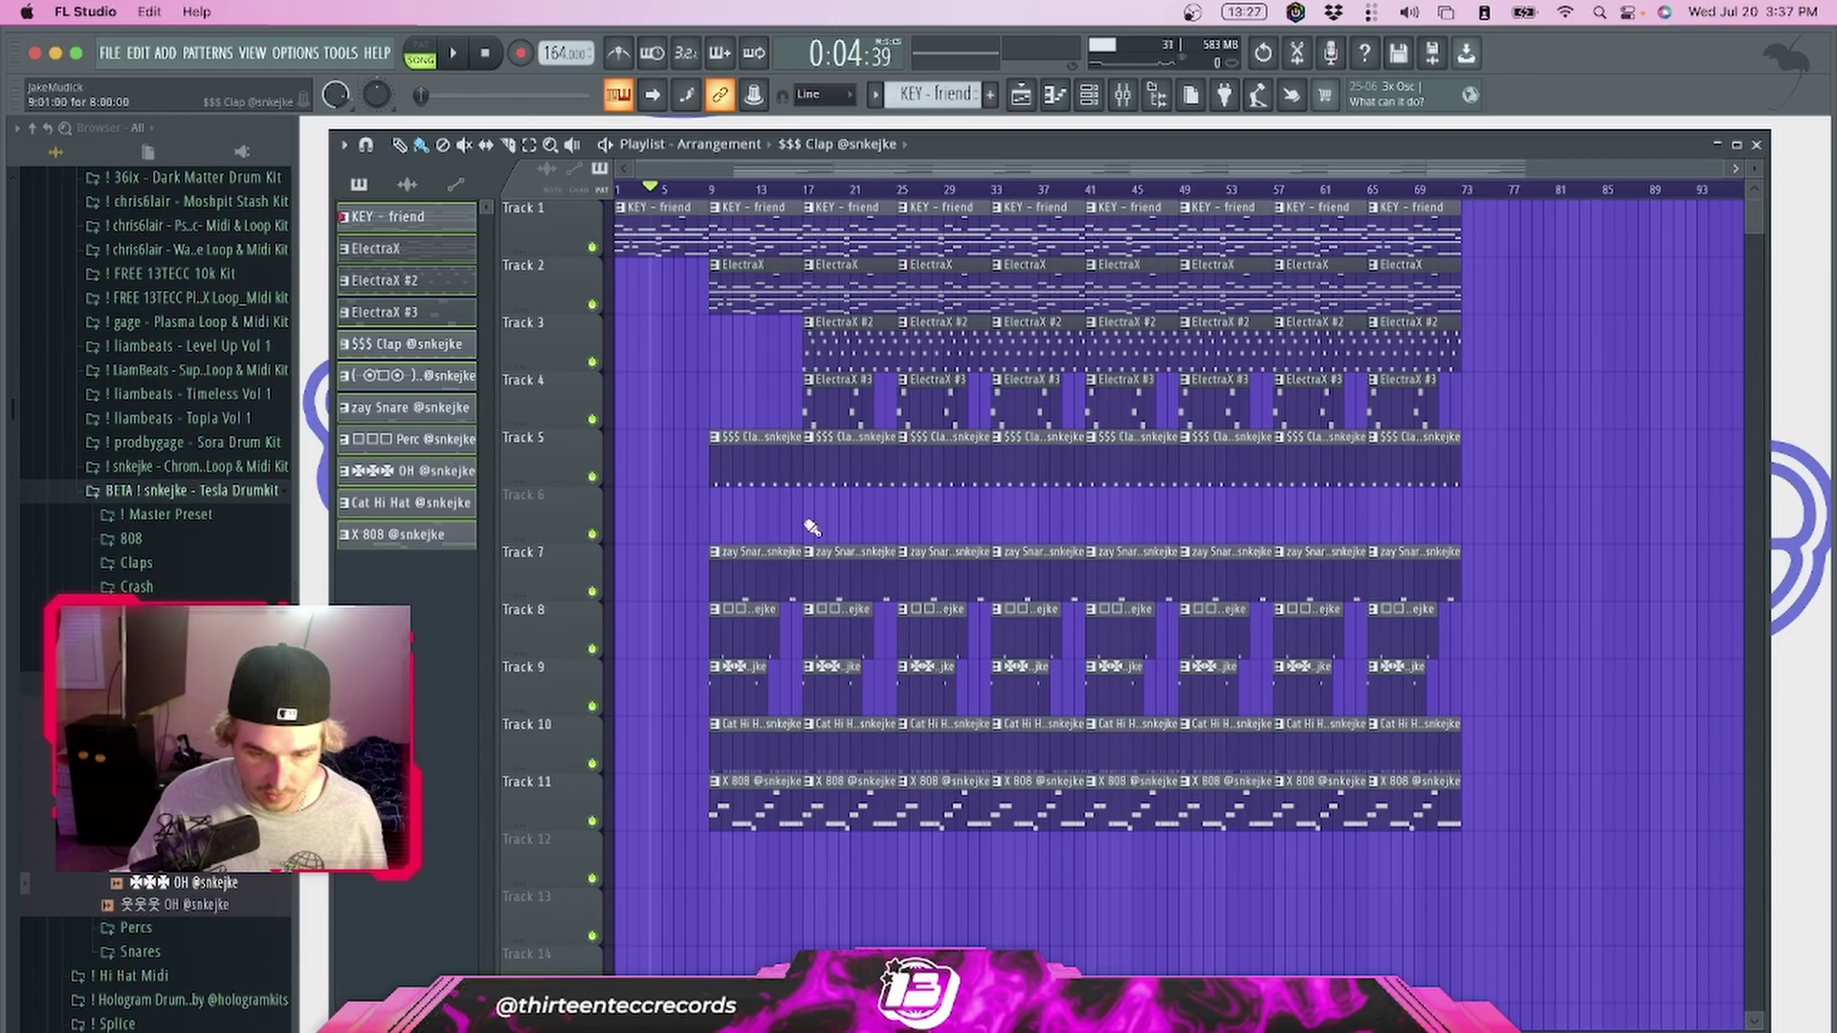
left_click_drag(855, 685, 846, 488)
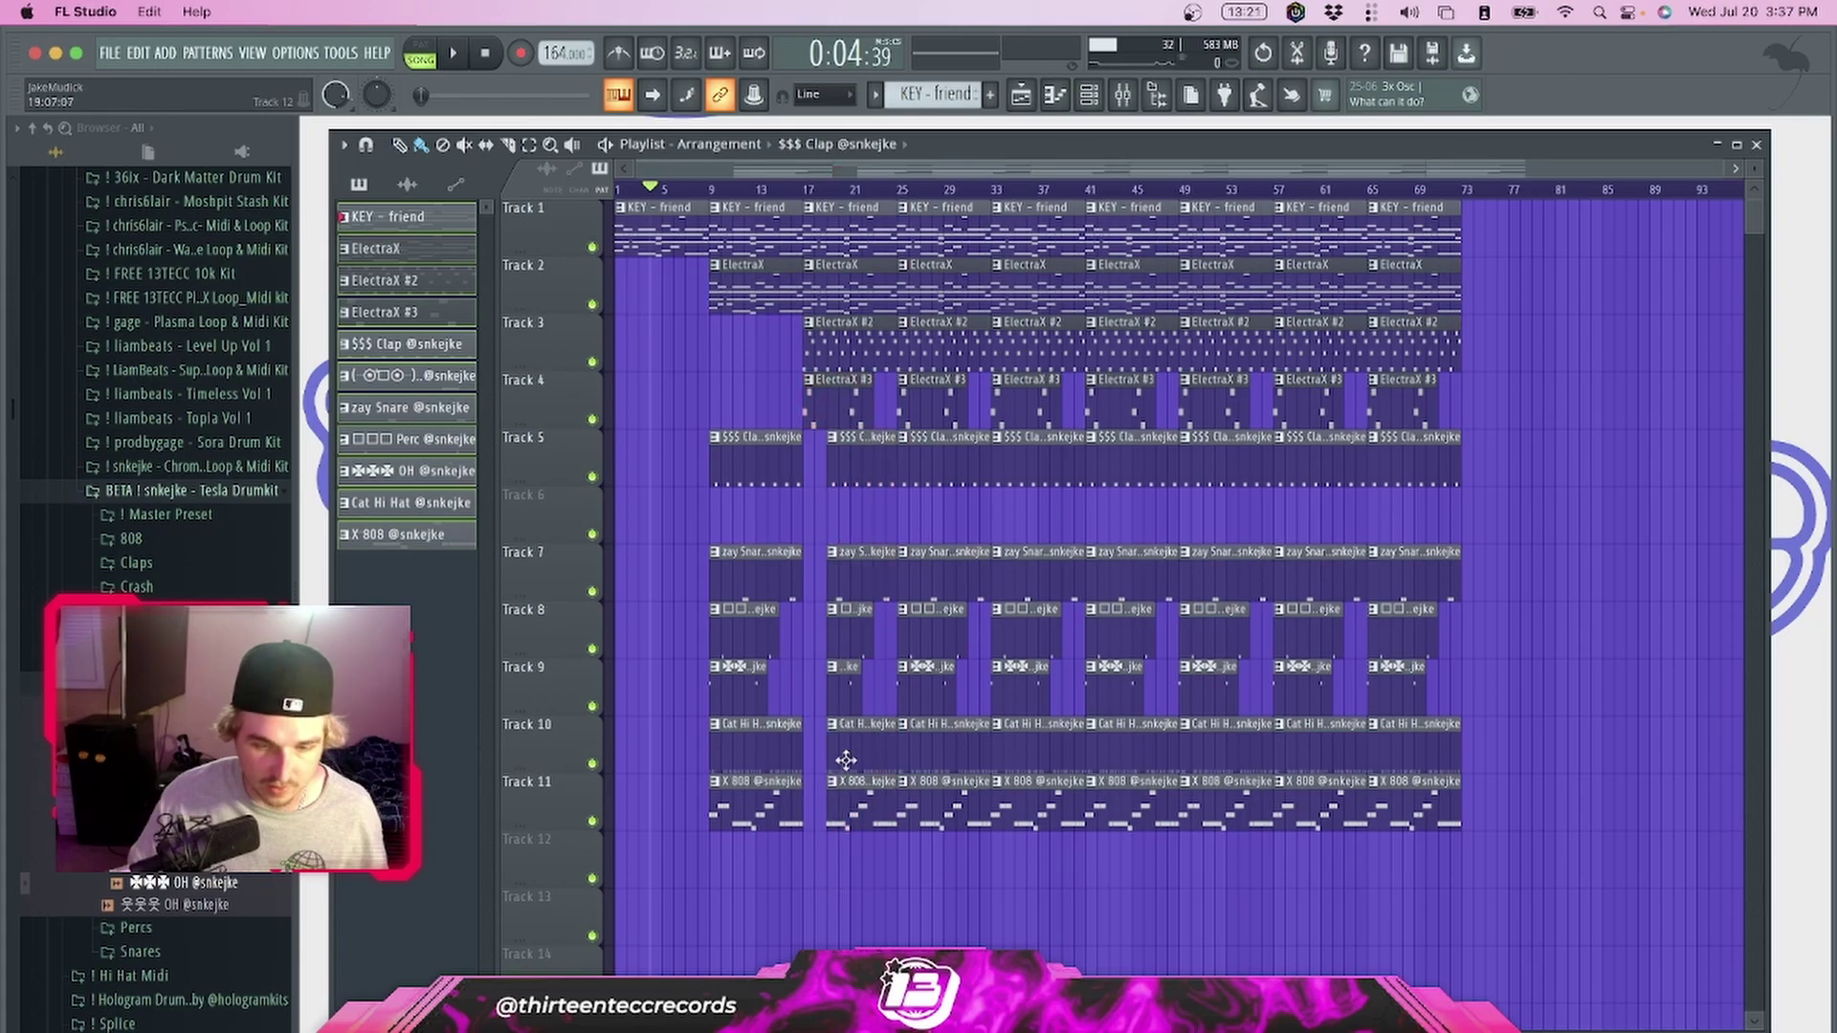
scroll(814, 493, "up", 5)
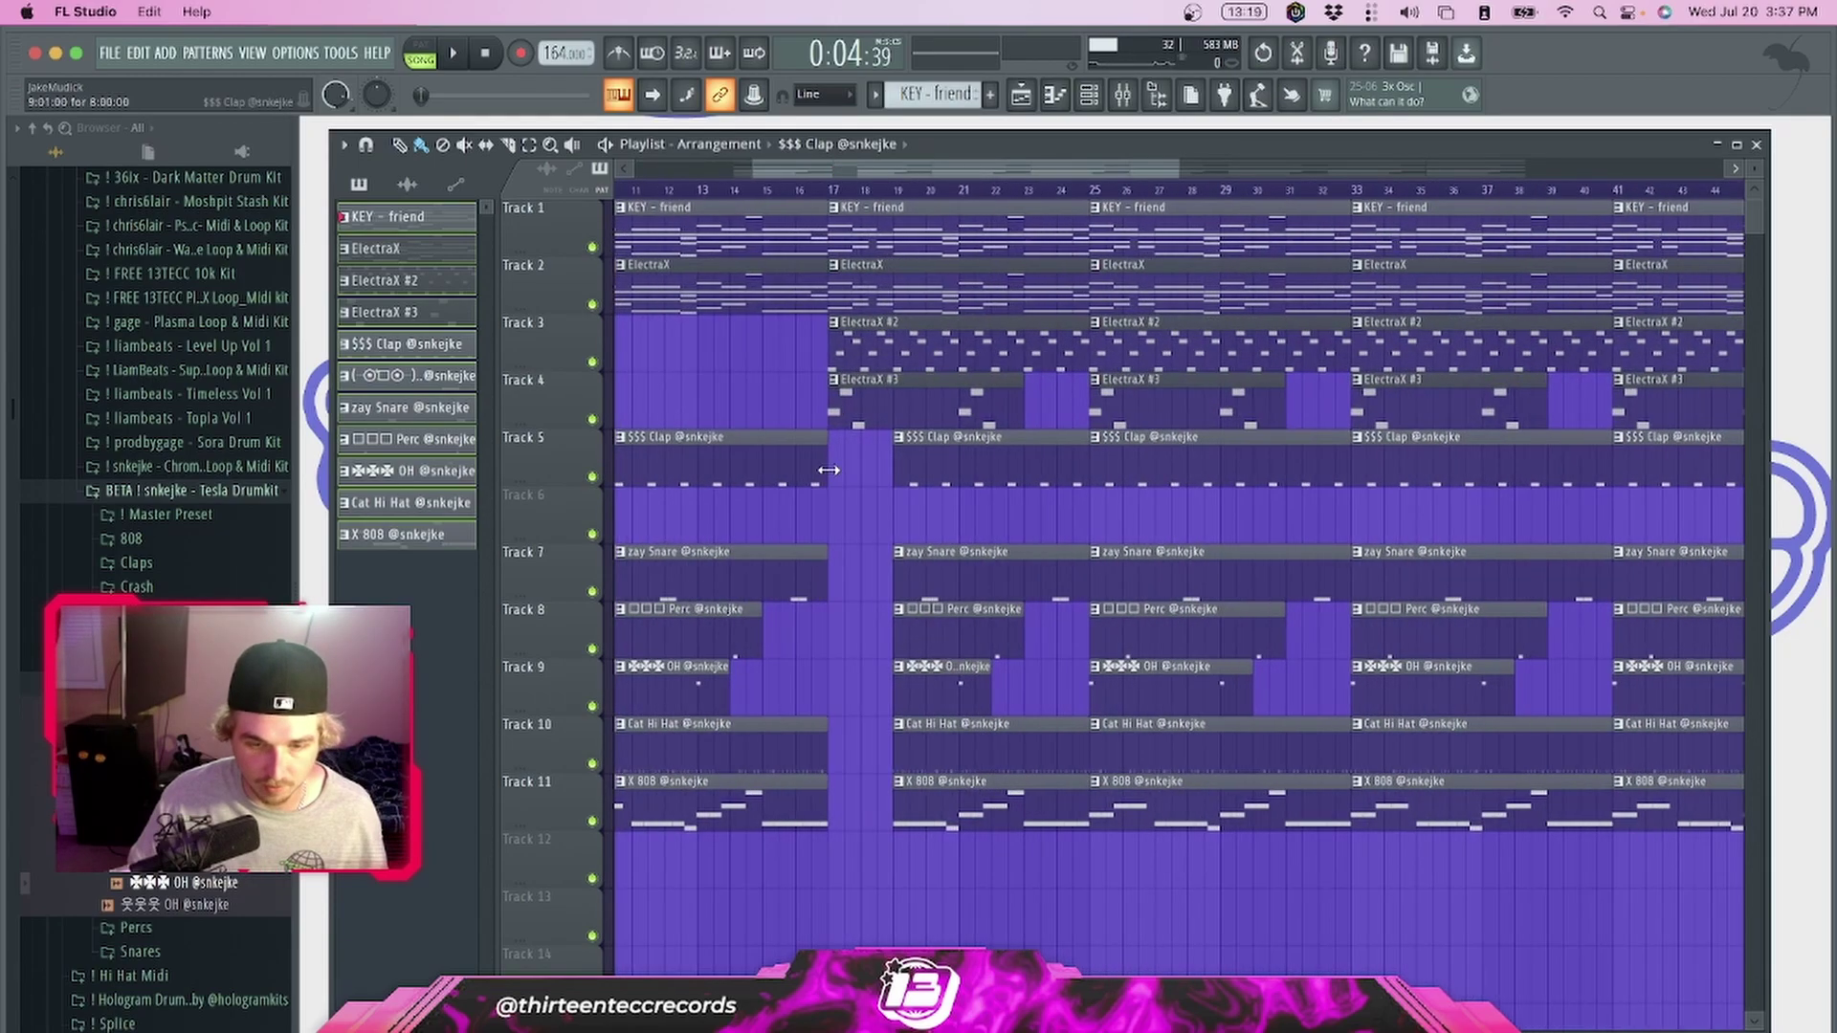
left_click_drag(876, 475, 878, 479)
left_click_drag(907, 918, 961, 469)
left_click_drag(921, 885, 895, 472)
left_click(875, 525, "super")
right_click(845, 527, "super")
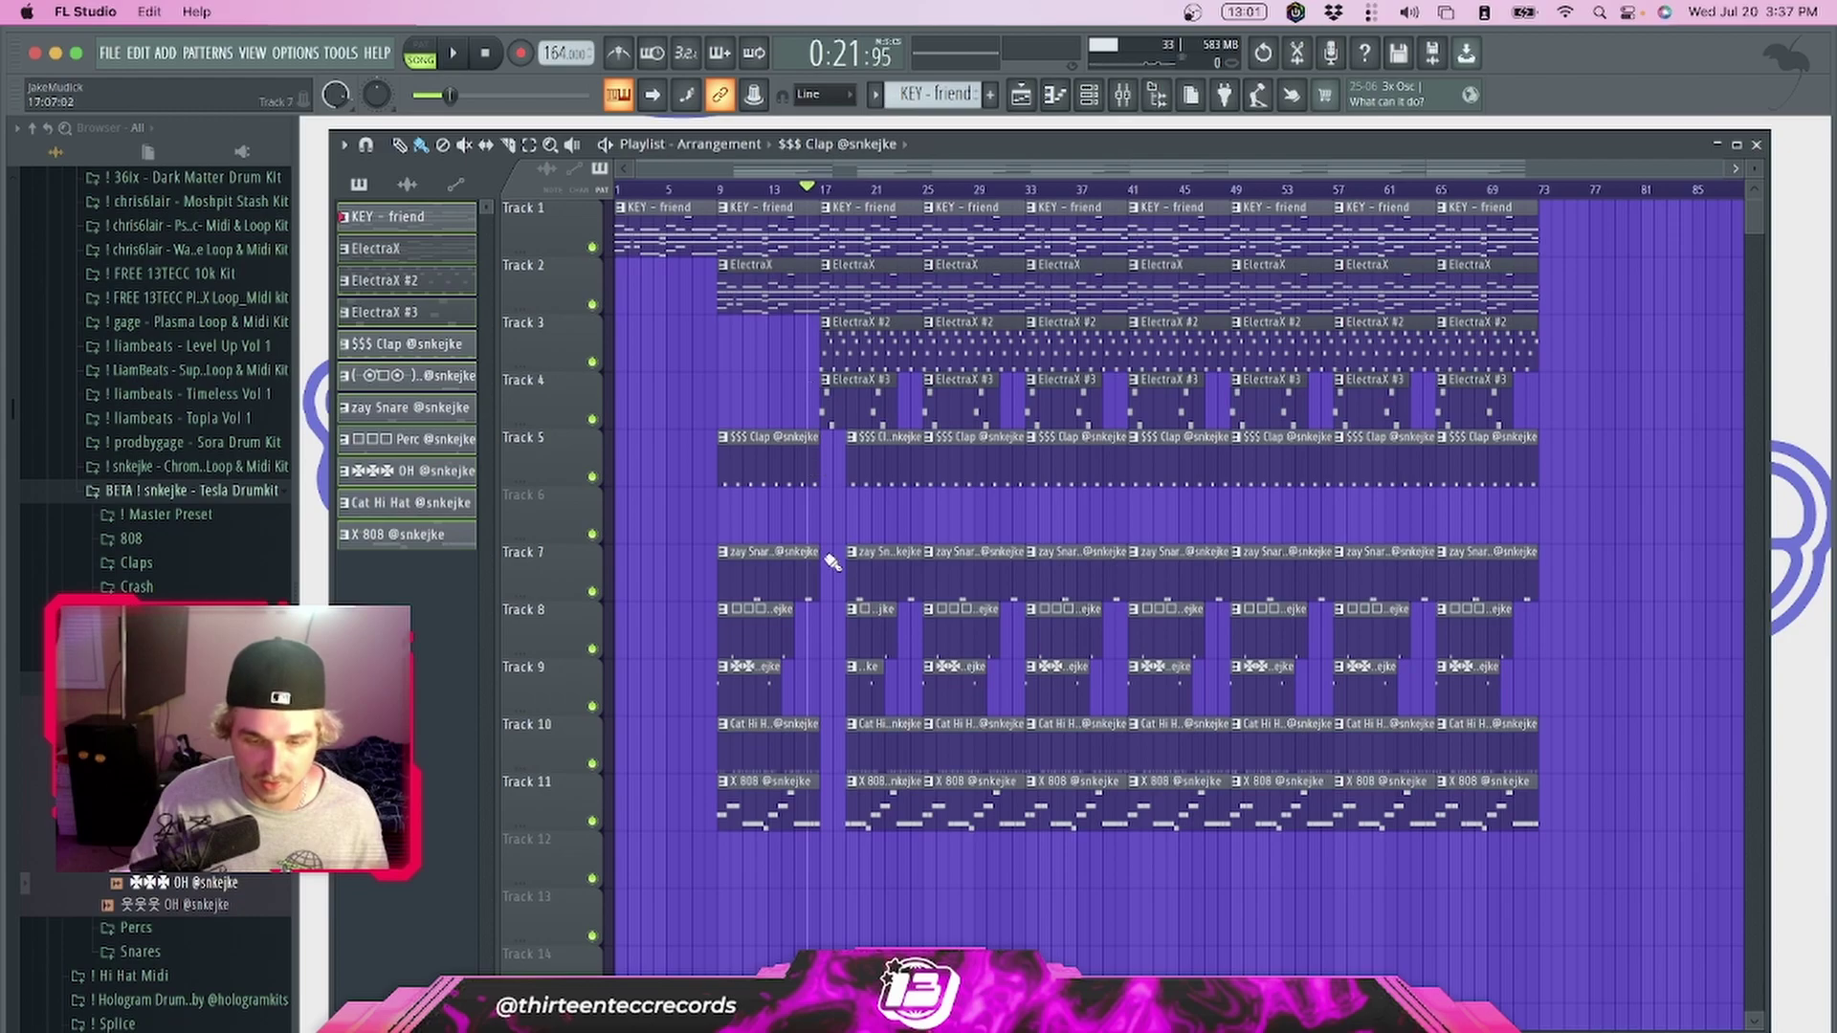
Play back the section around the bar 17 gap and review the clip blocks from bar 9 to bar 33 by selecting them
key("space")
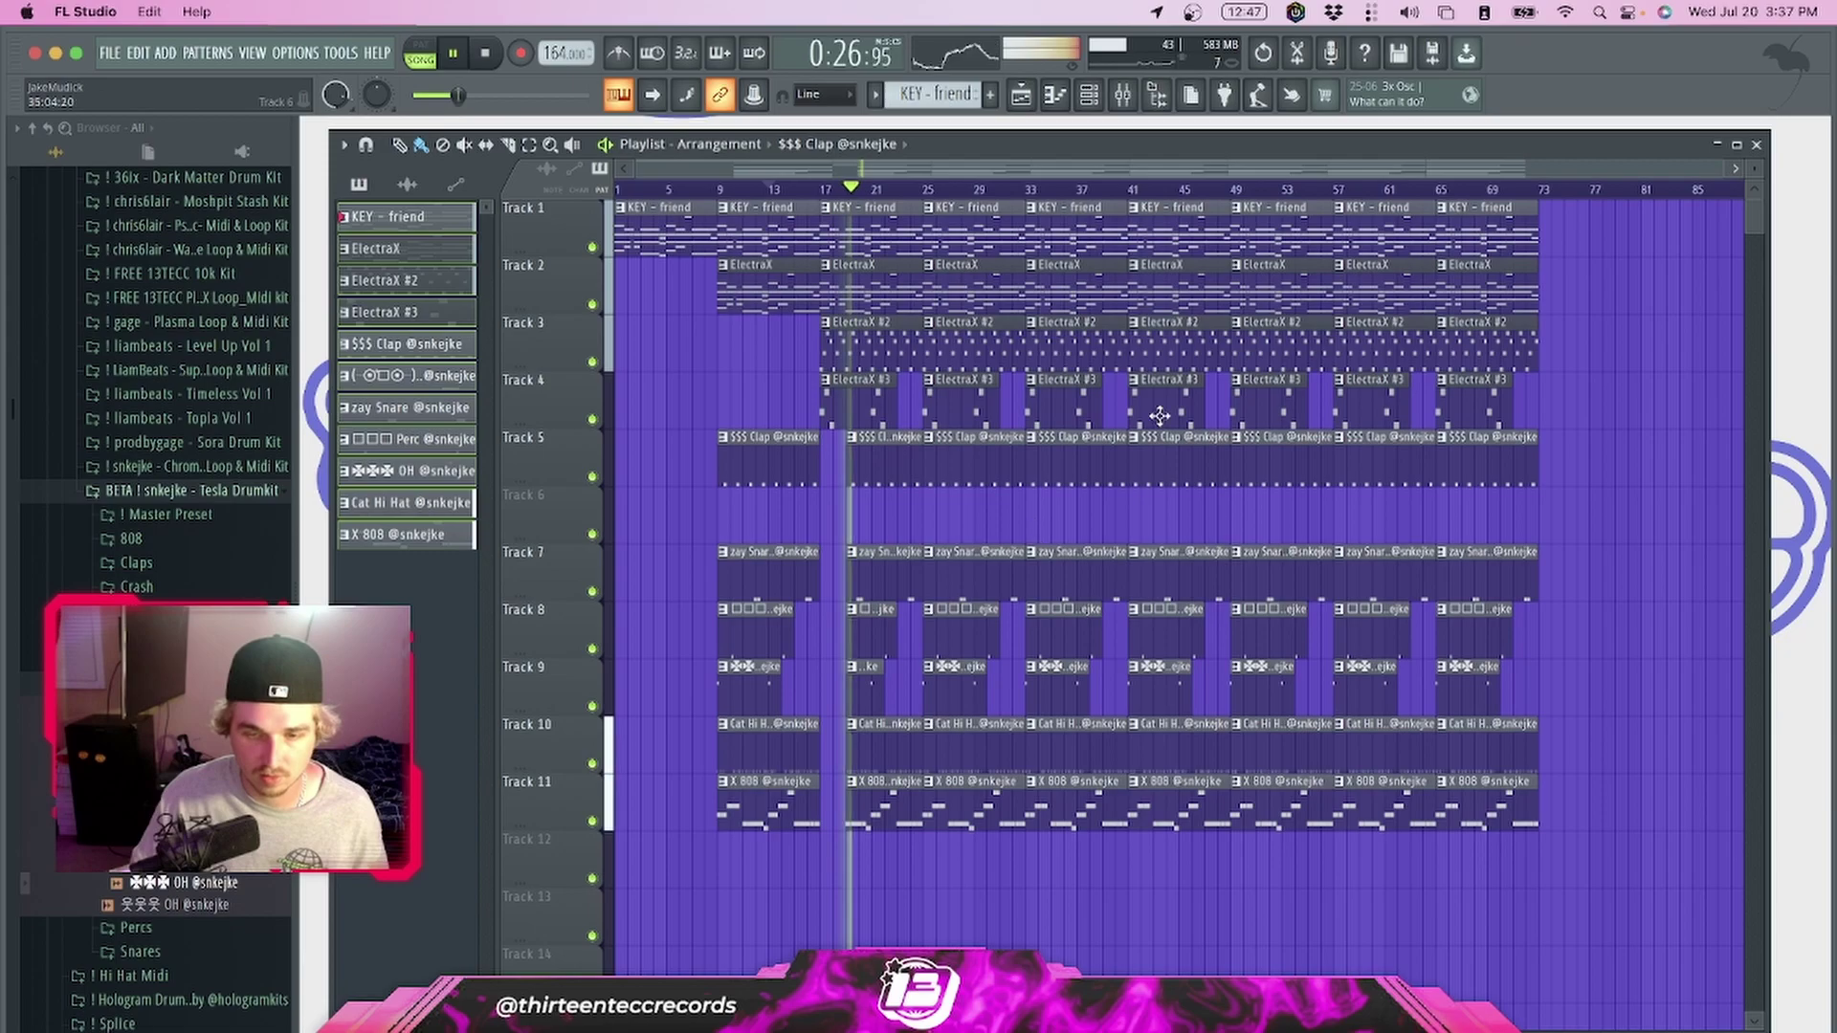
key("space")
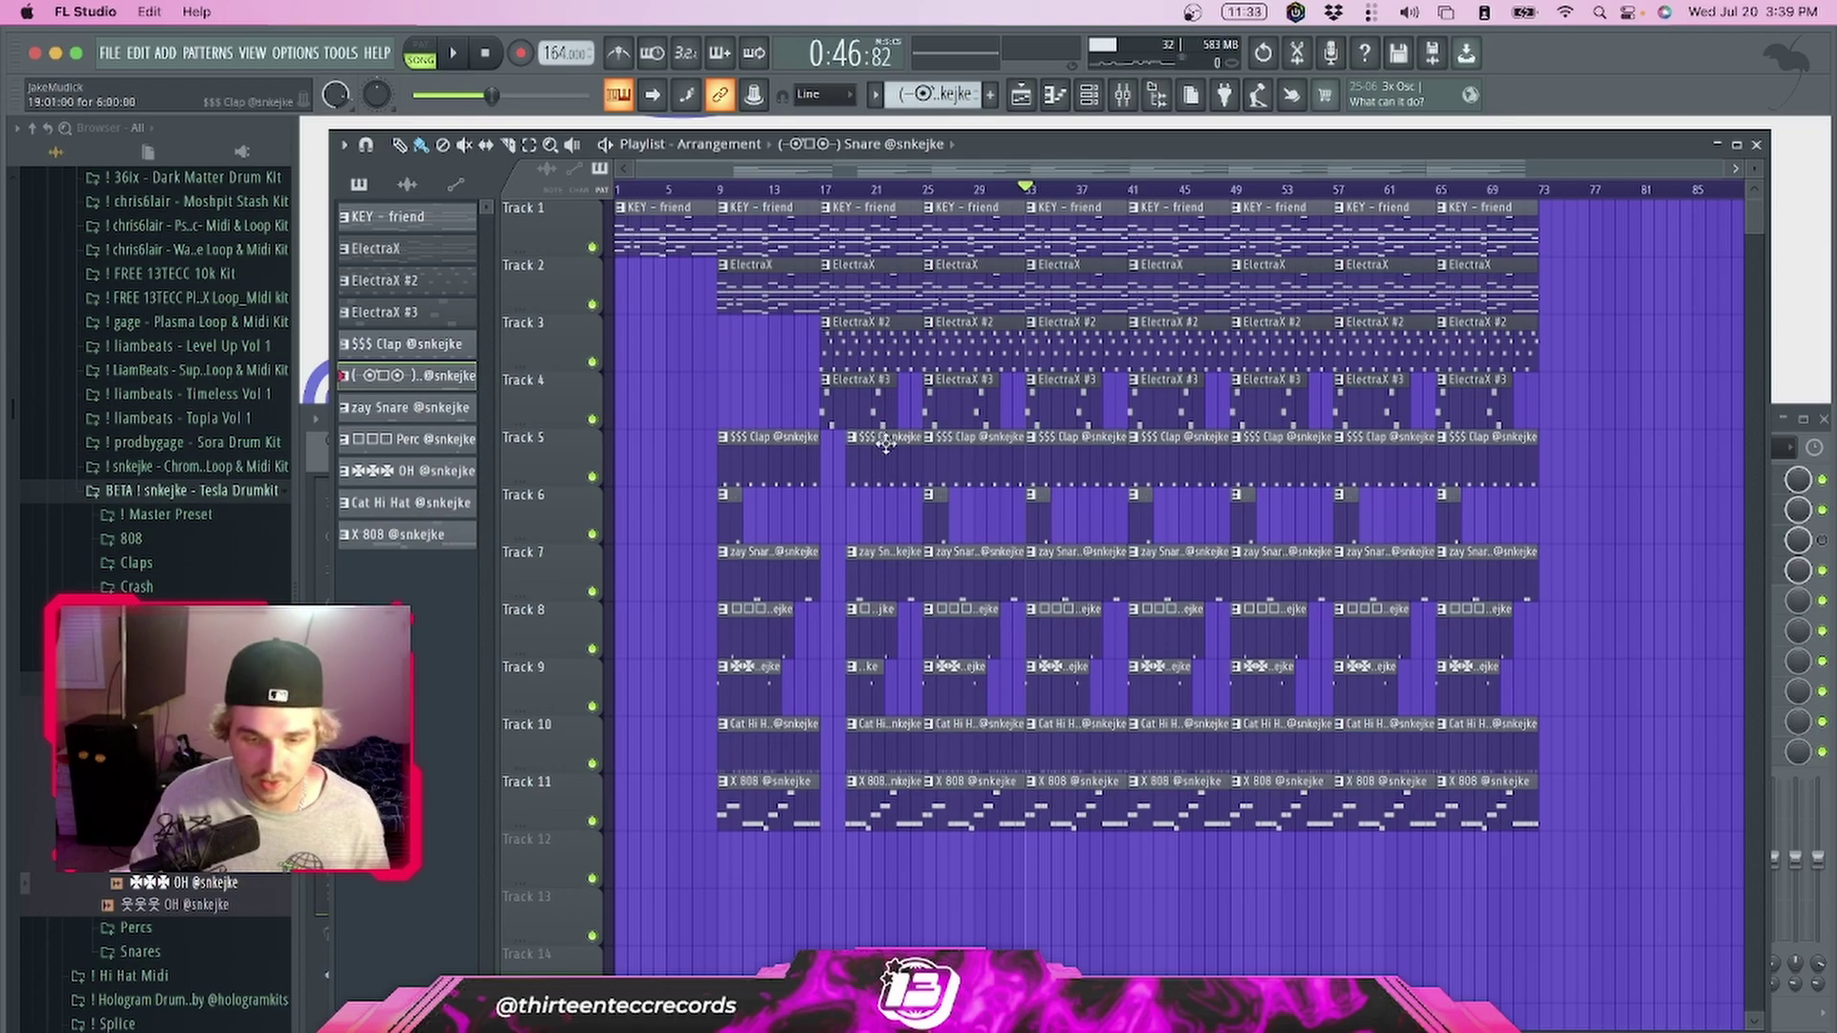
left_click_drag(882, 858, 983, 287)
left_click_drag(877, 862, 1004, 253)
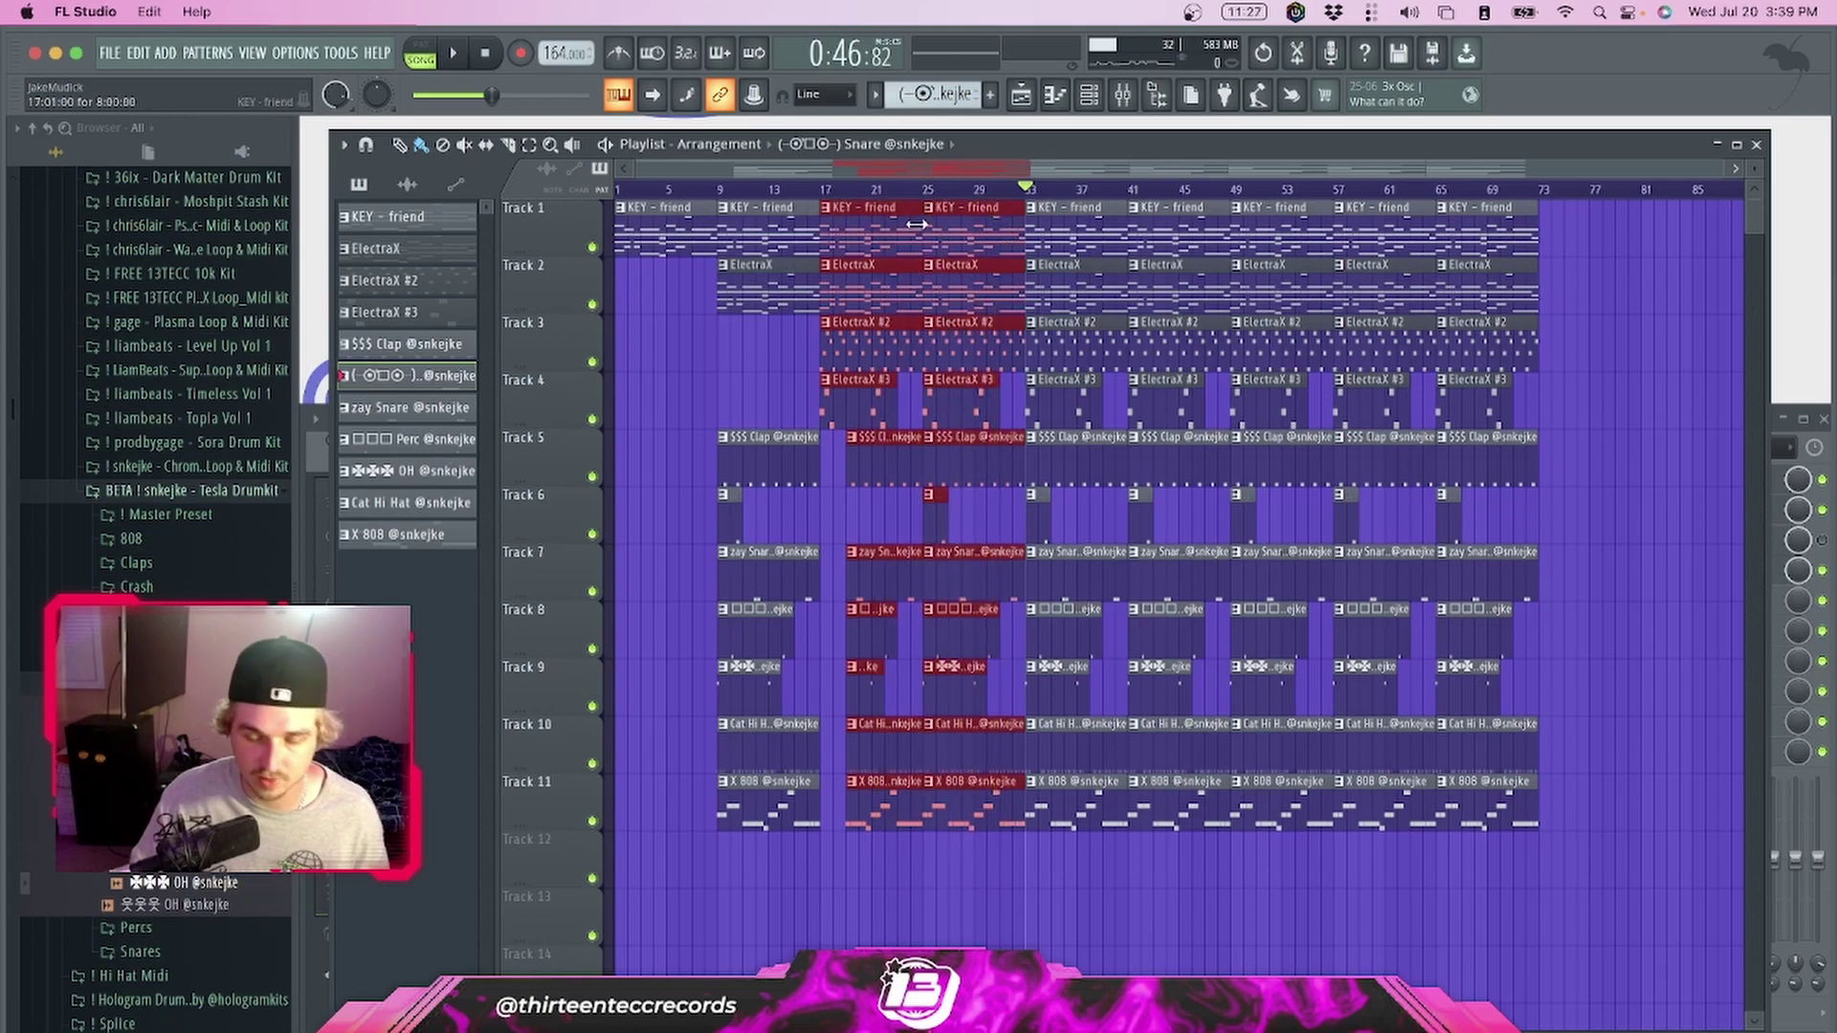
left_click_drag(763, 861, 810, 203)
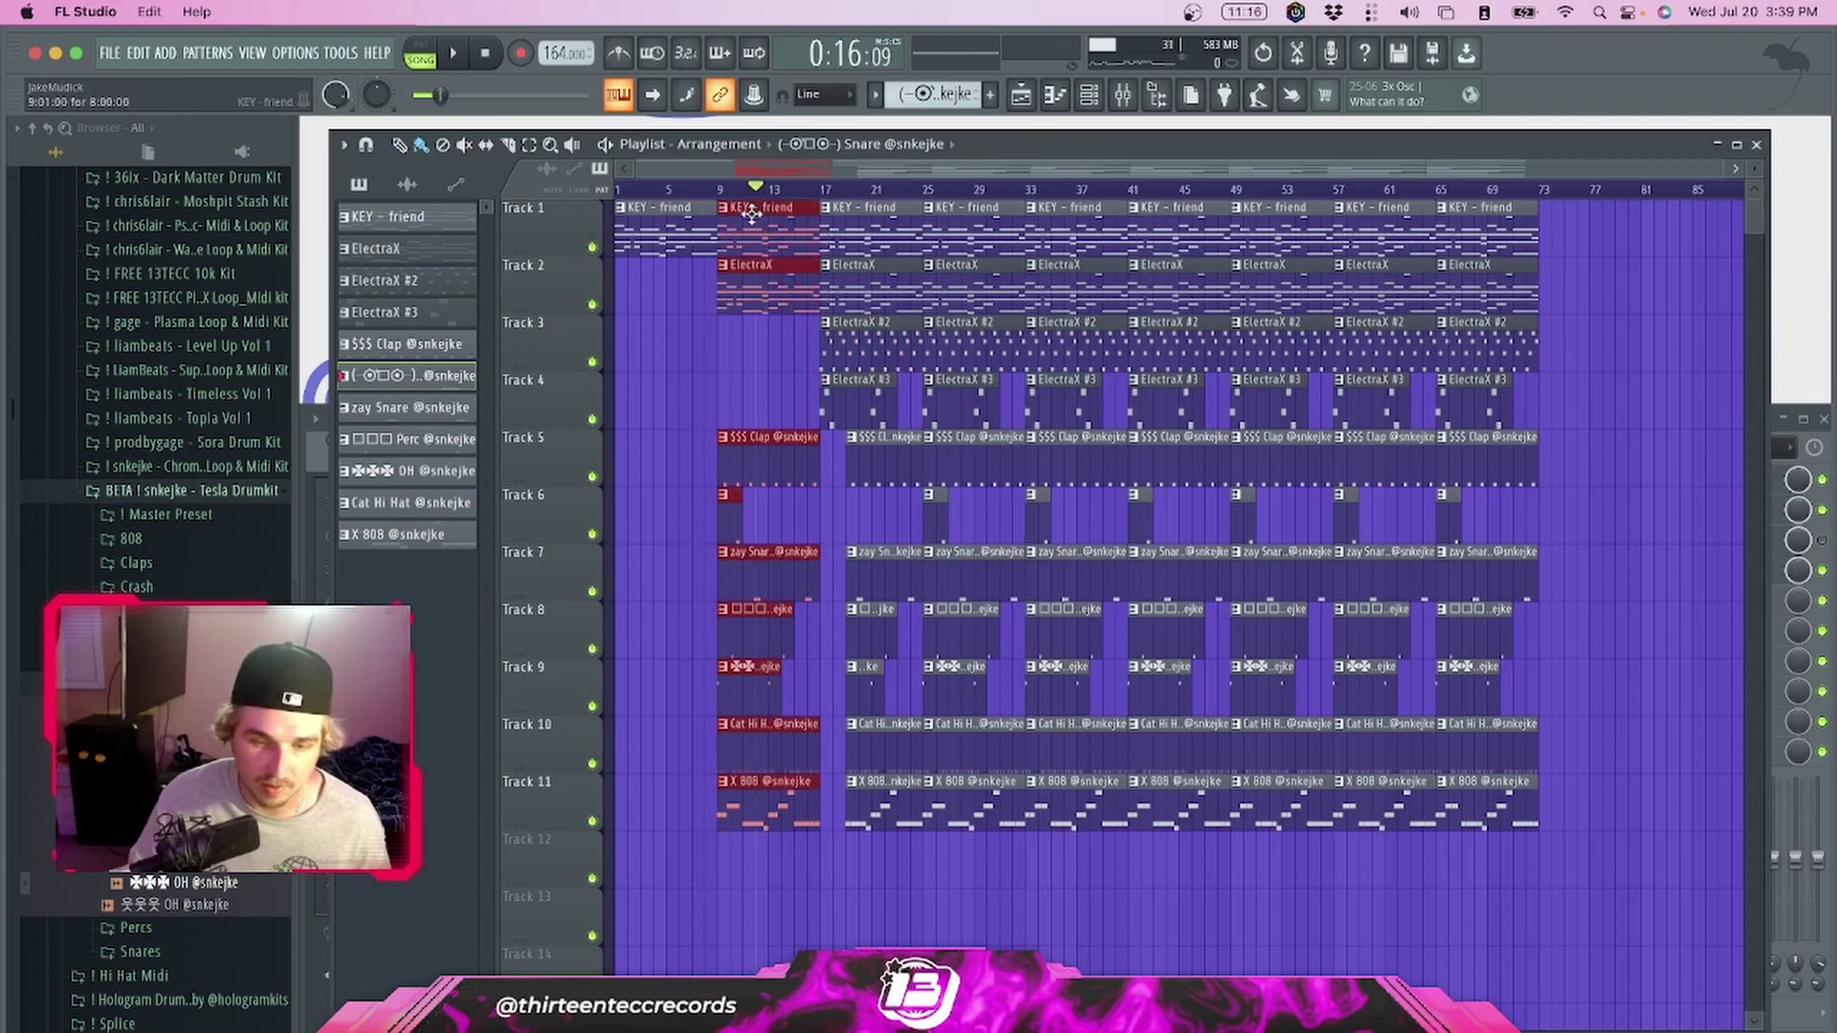
left_click_drag(763, 845, 909, 203)
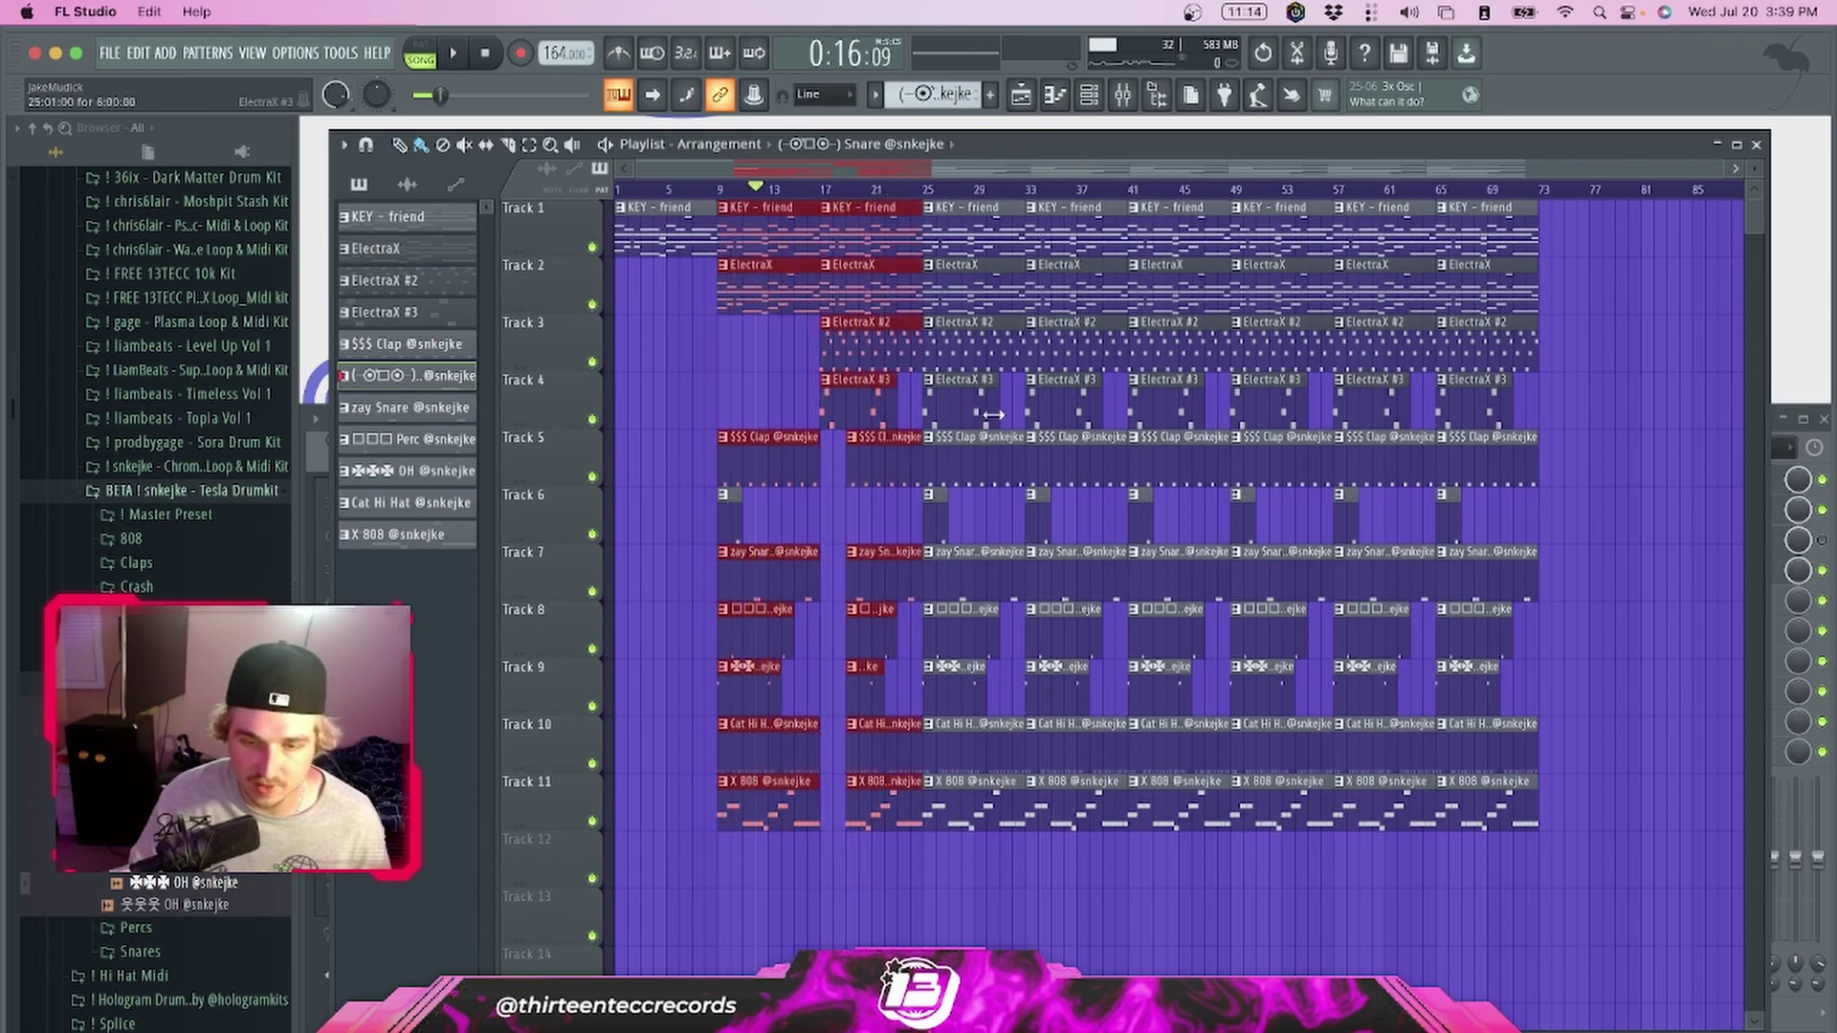
Delete the drum and 808 clips on tracks 5 to 11 and the KEY - friend clip between bars 25 and 33
right_click(979, 825)
right_click(966, 746)
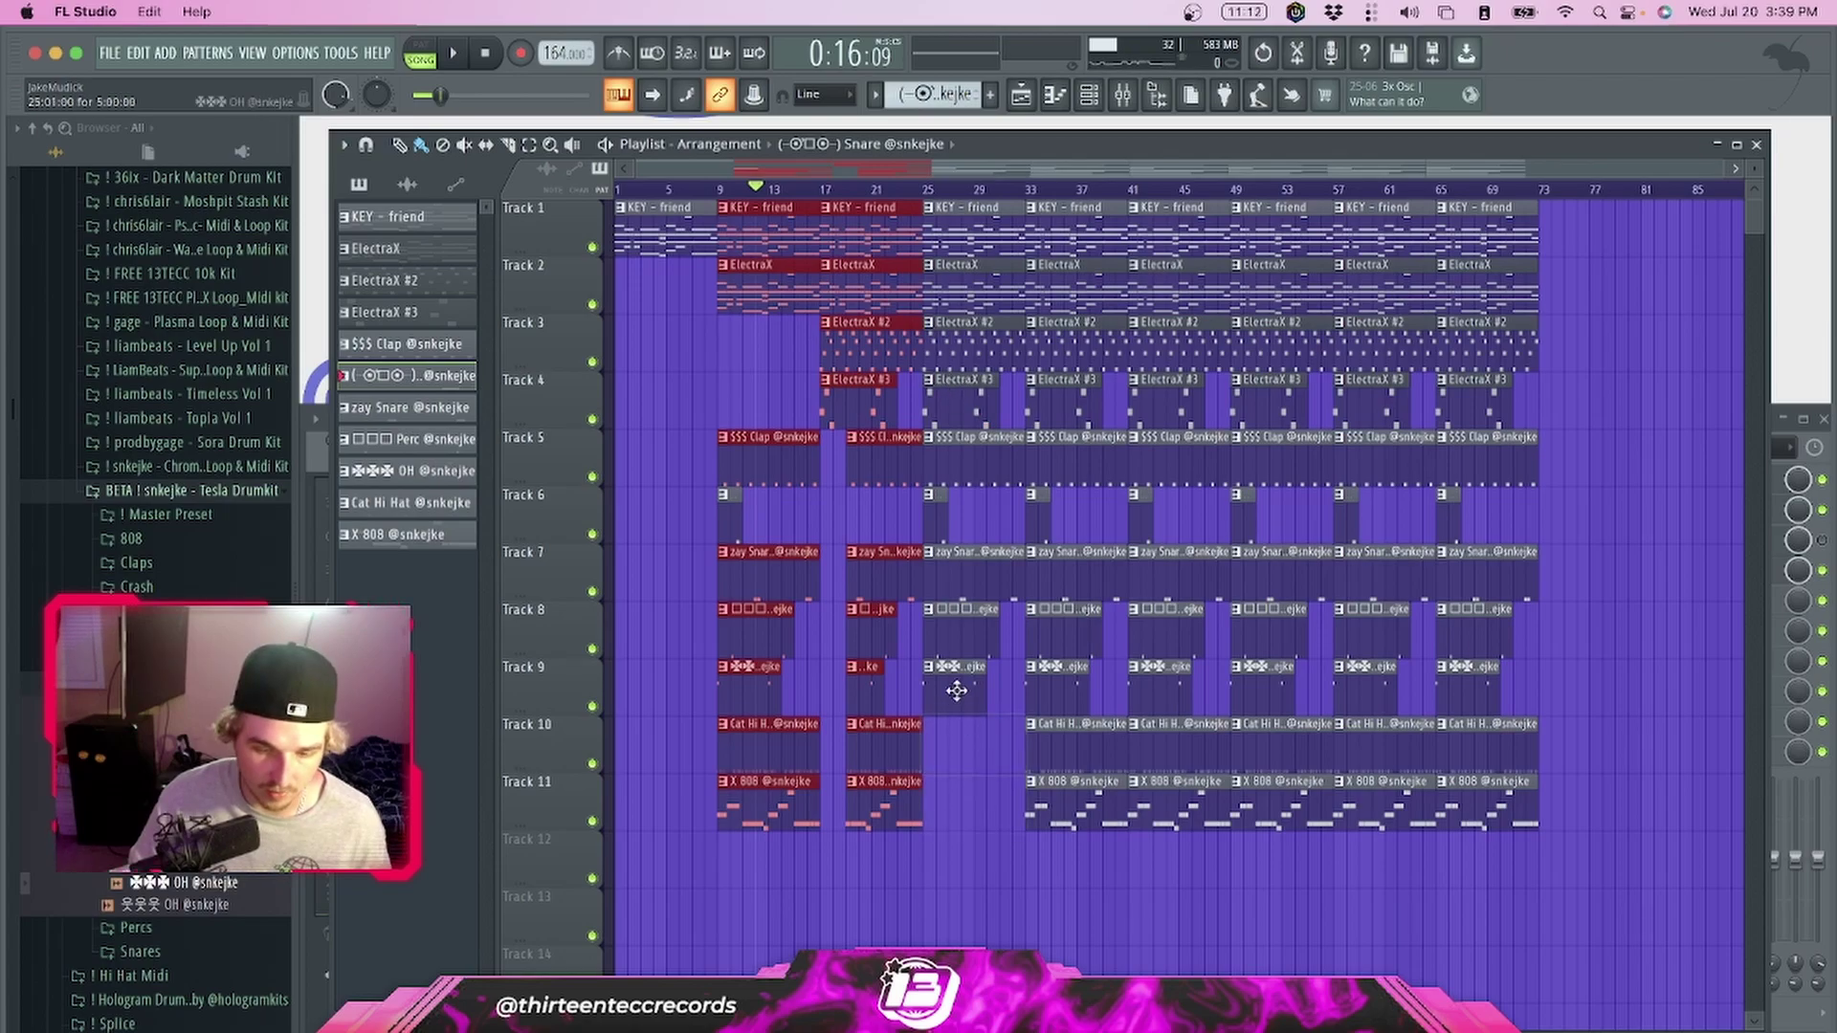
right_click(957, 579)
right_click(967, 484)
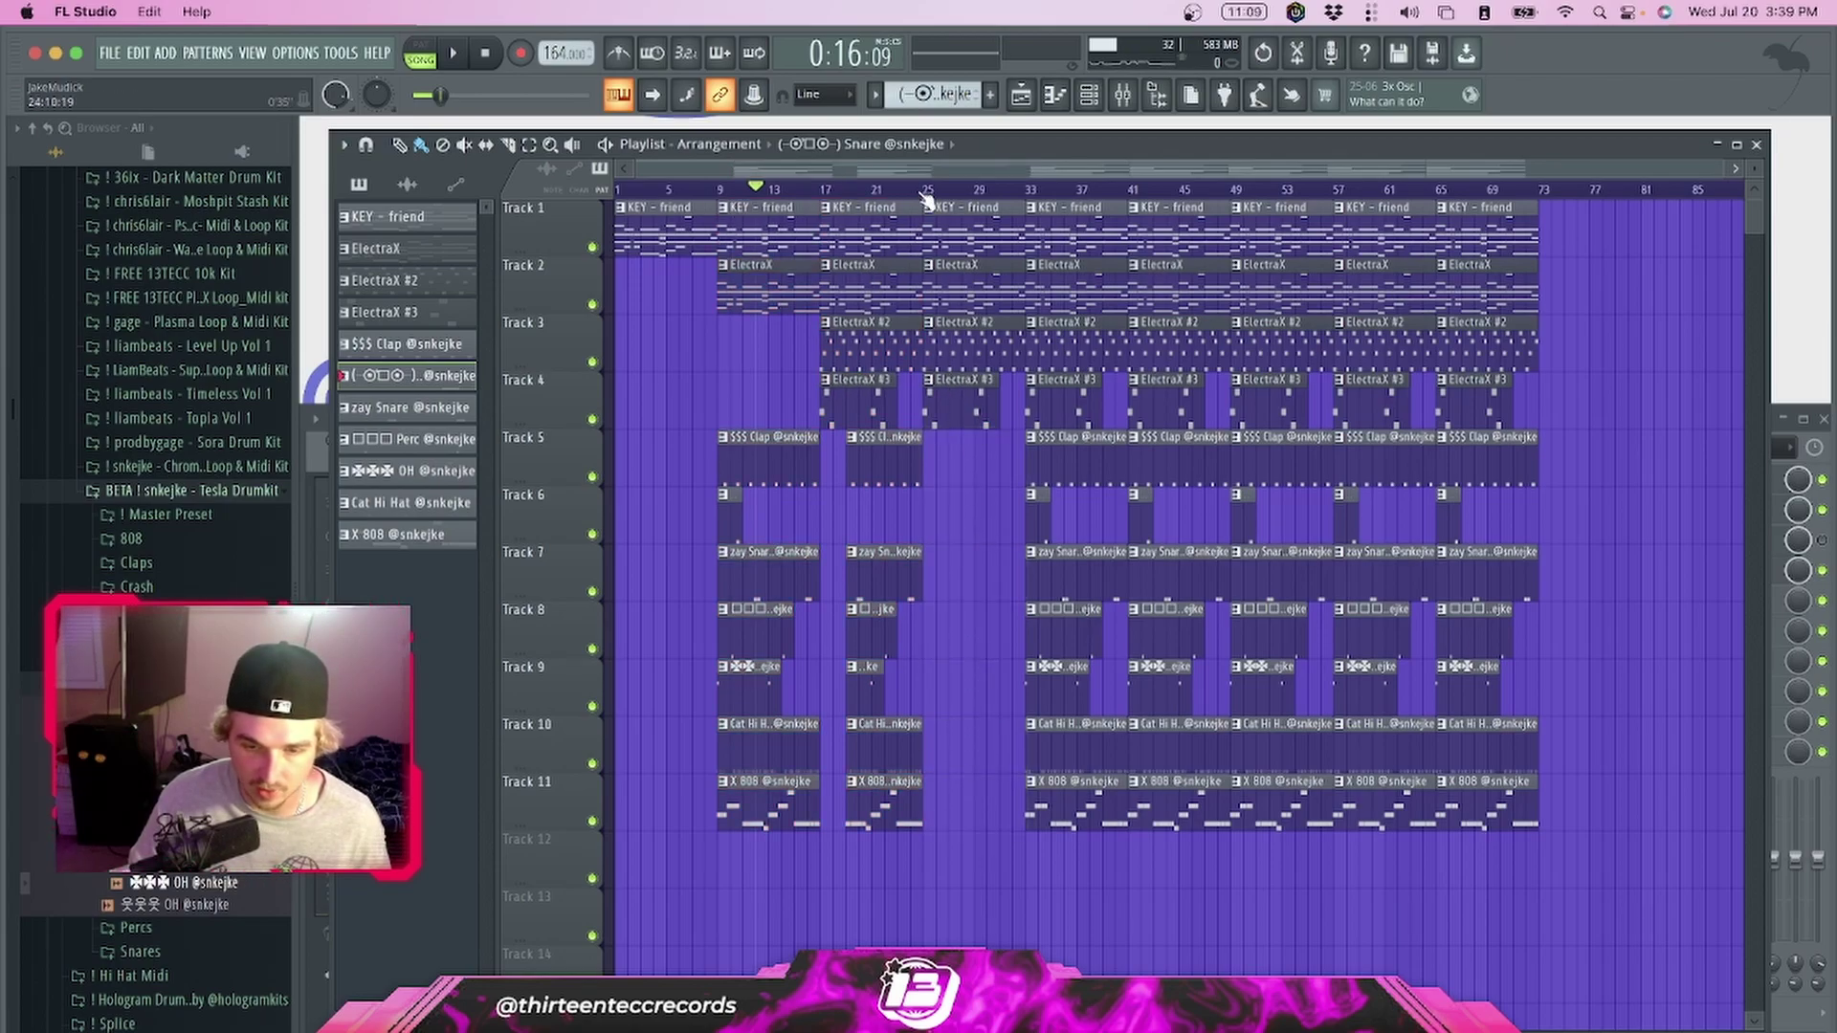
right_click(942, 236)
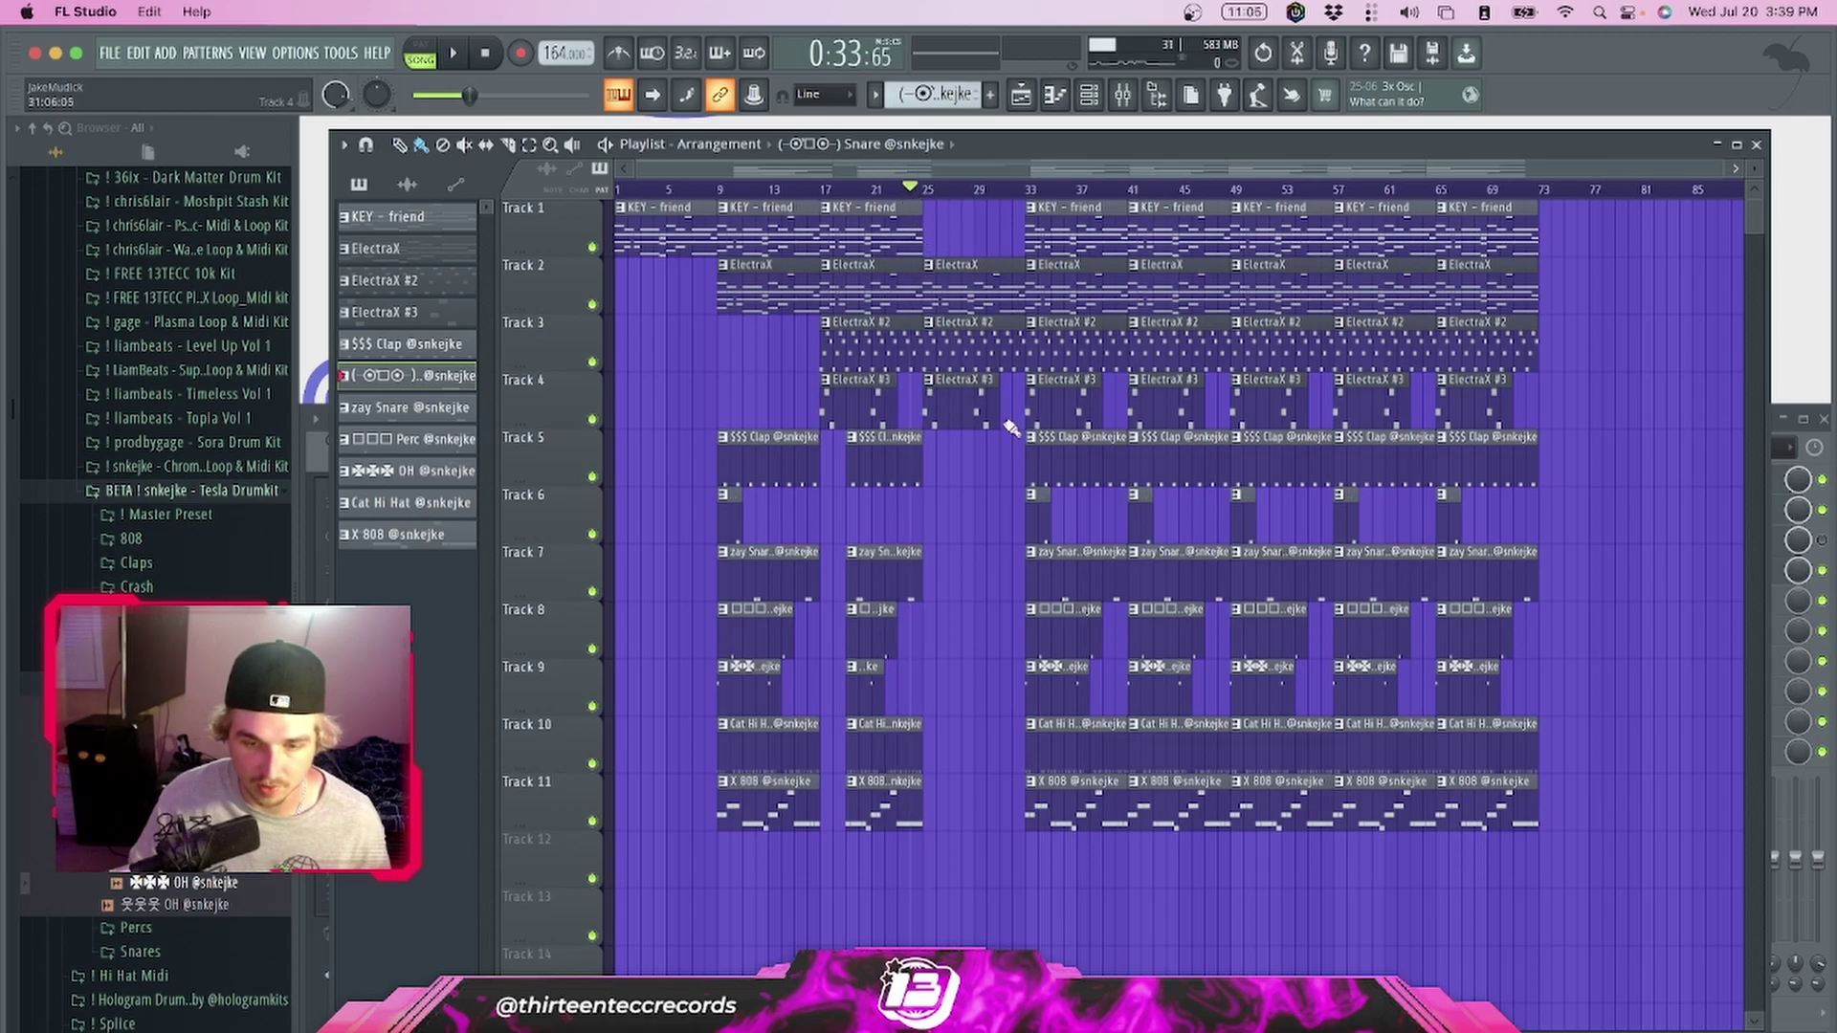
Play back the break at bar 25 and delete the KEY - friend clip at bar 33
key("space")
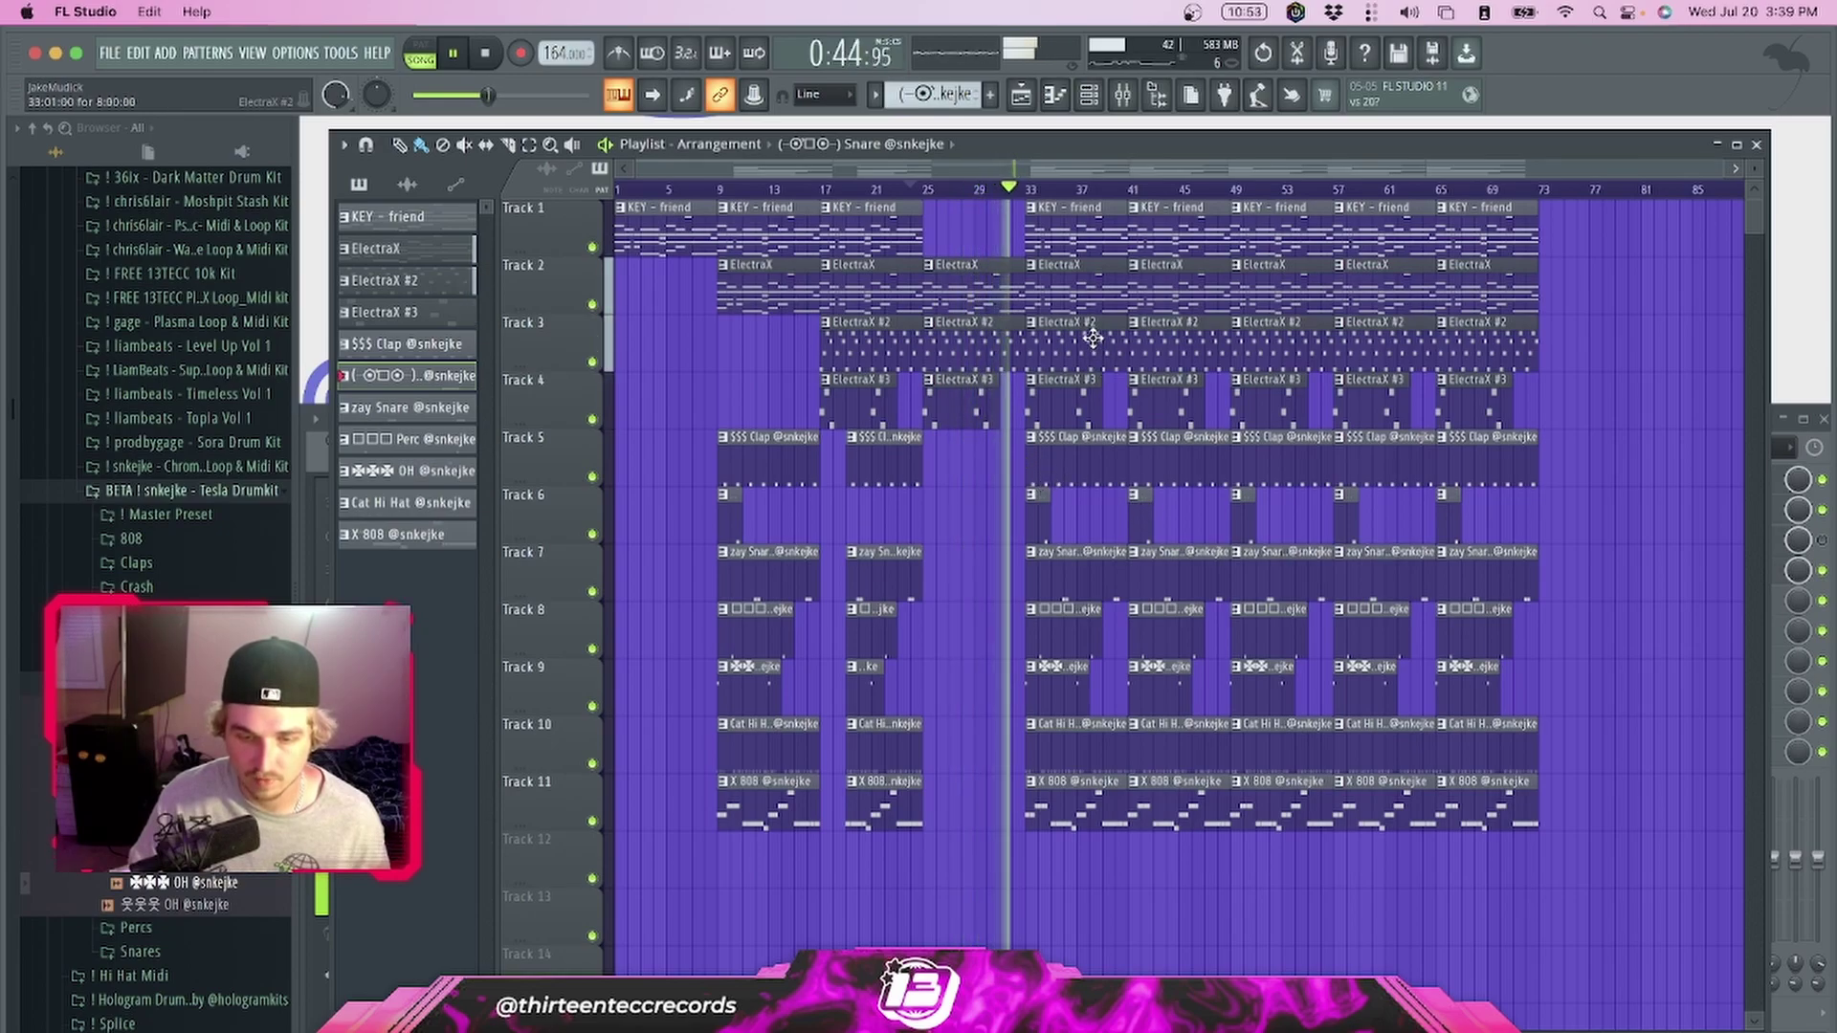
key("space")
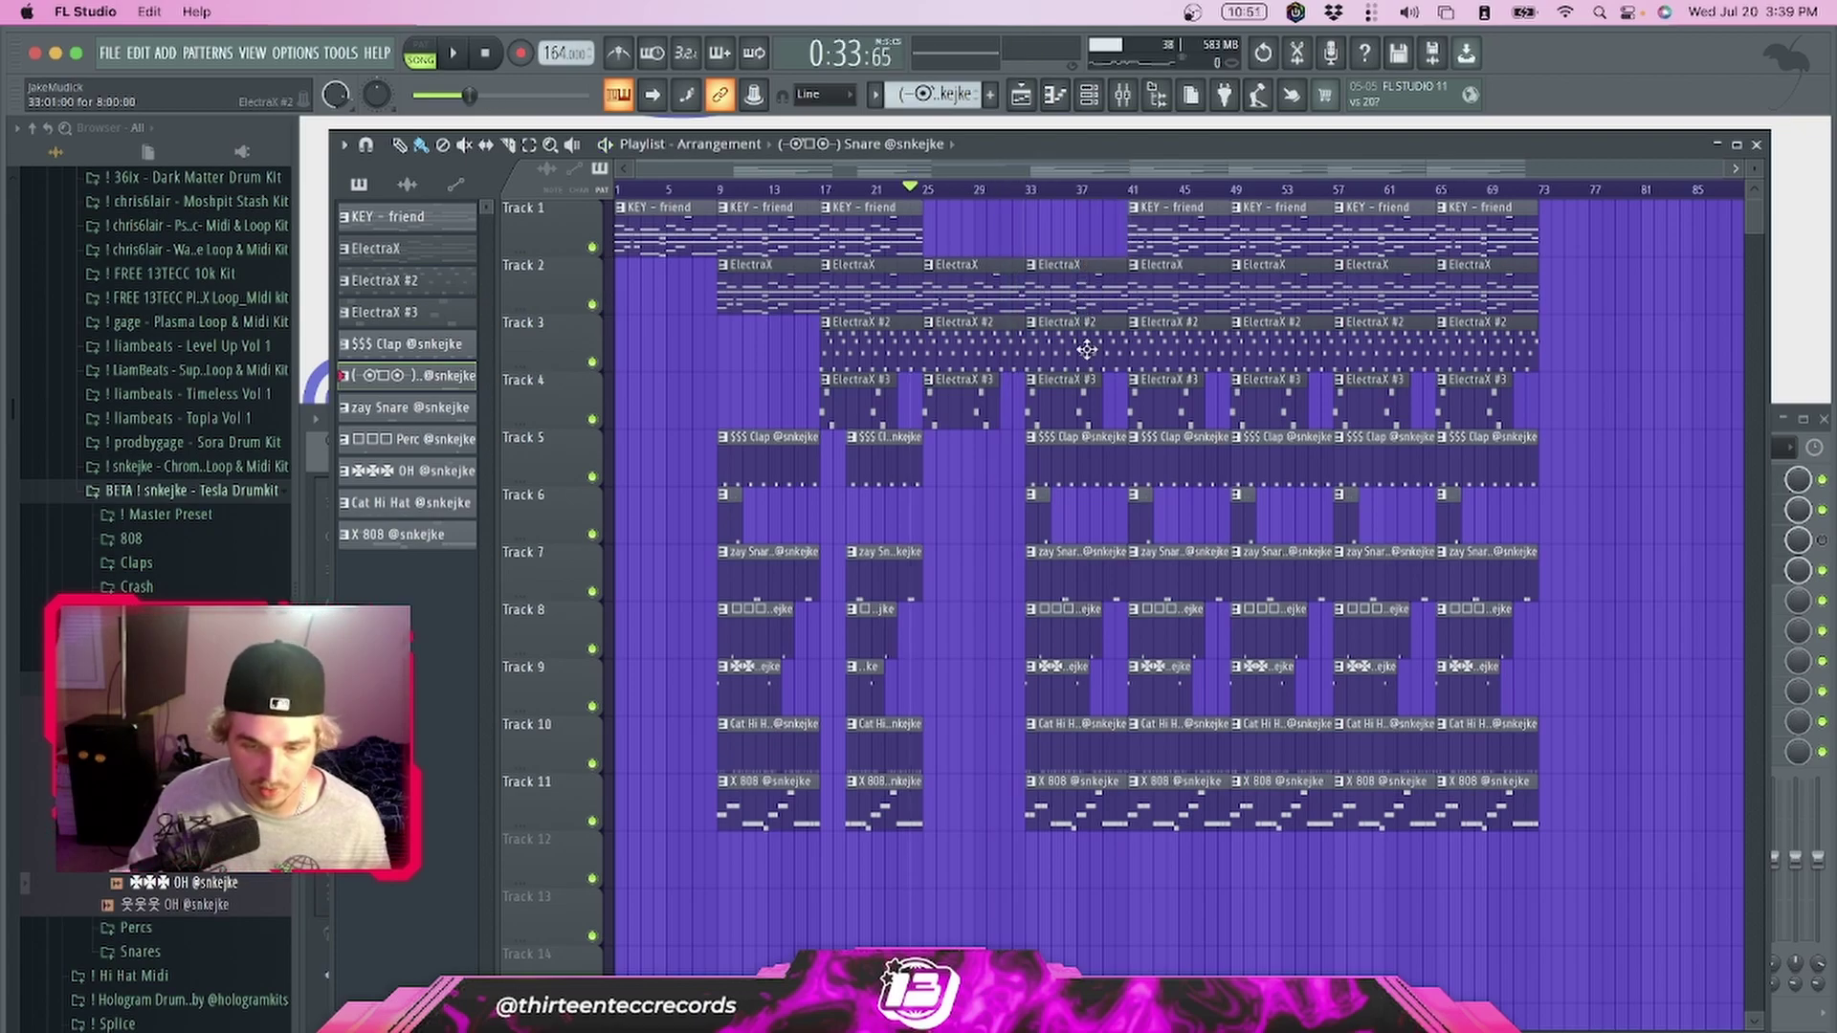
key("space")
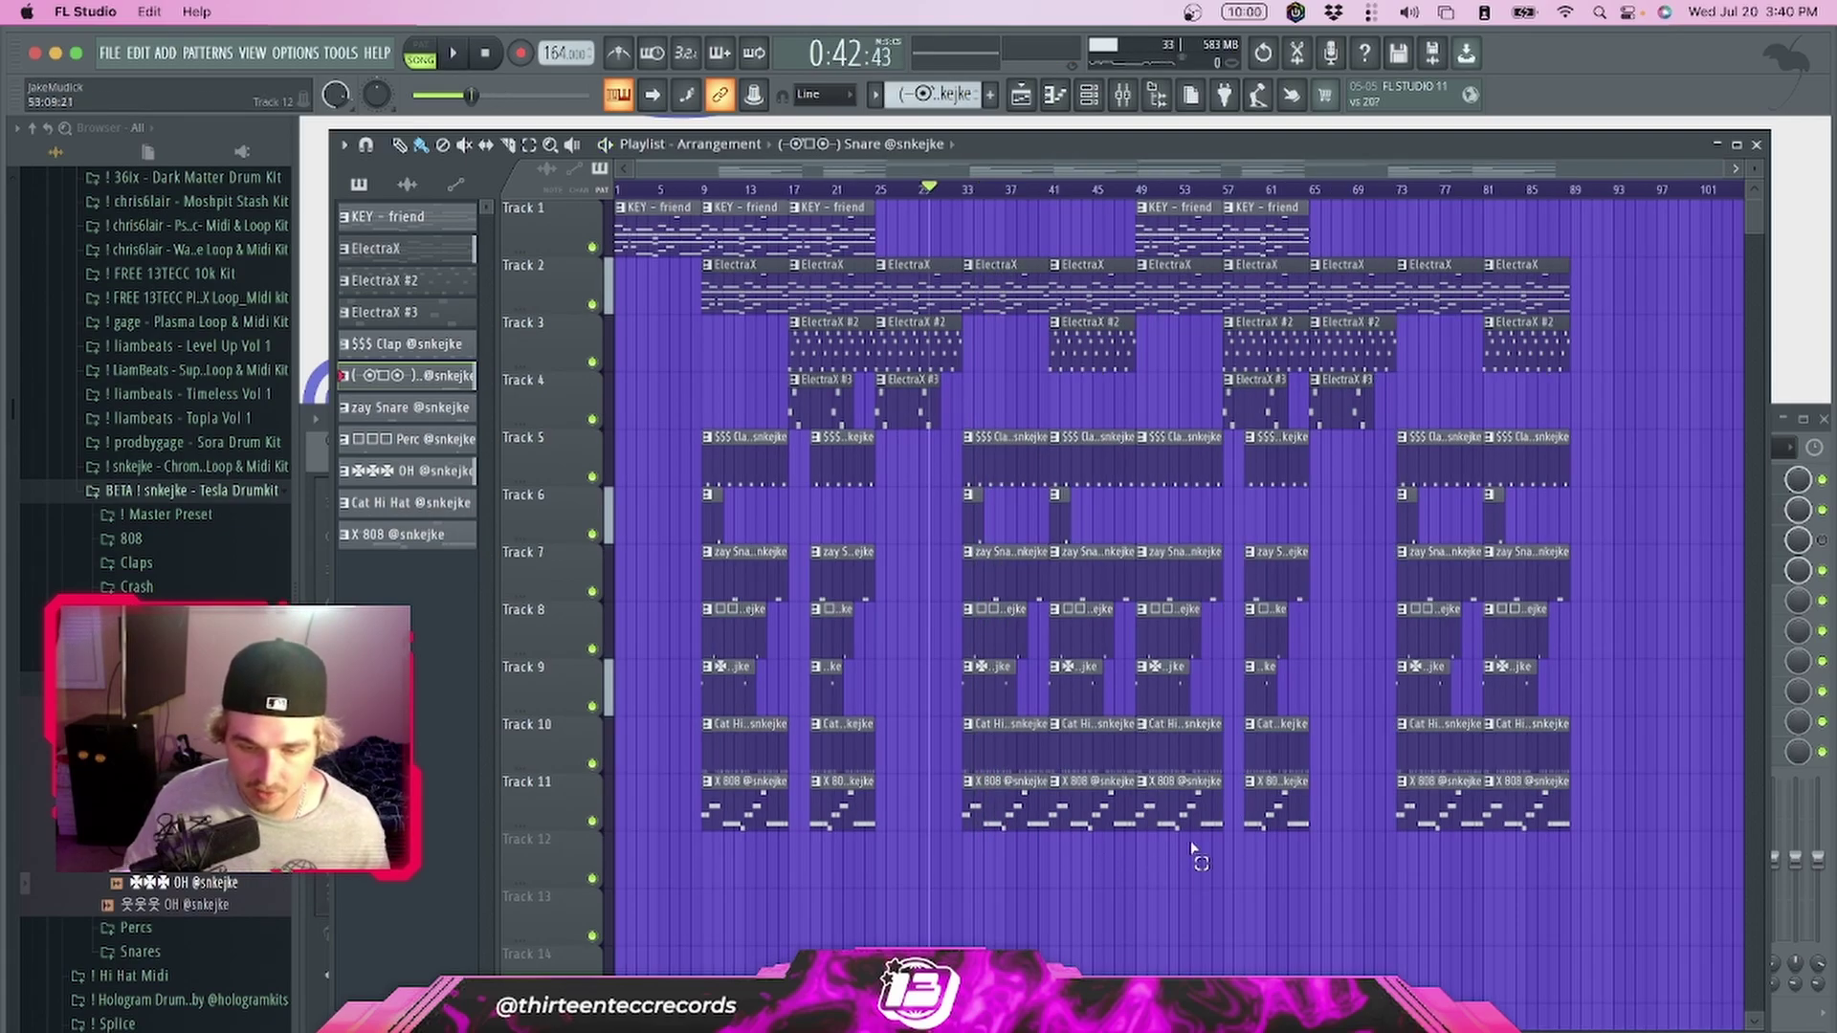
Delete all clips from bar 49 onward, and select the three ElectraX melody clips at bar 25 on tracks 2 to 4
left_click_drag(1194, 850, 1574, 203)
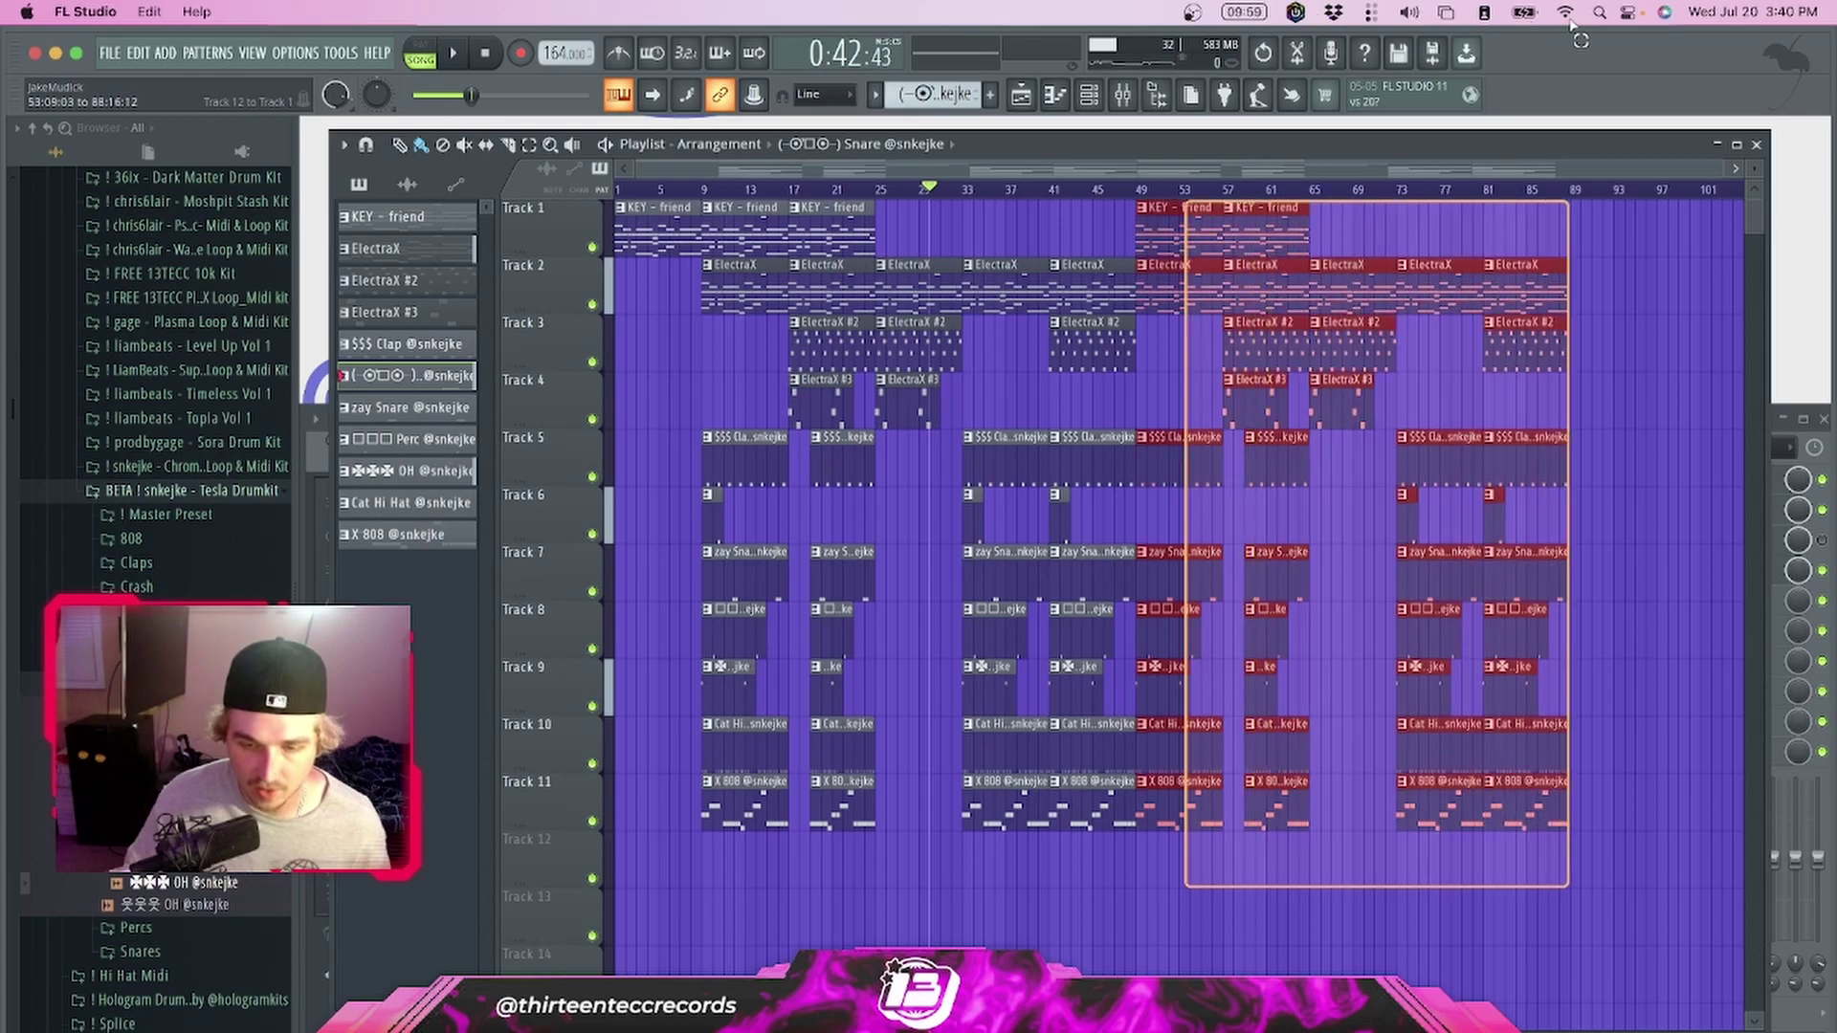
key("Delete")
left_click_drag(1363, 251, 385, 486)
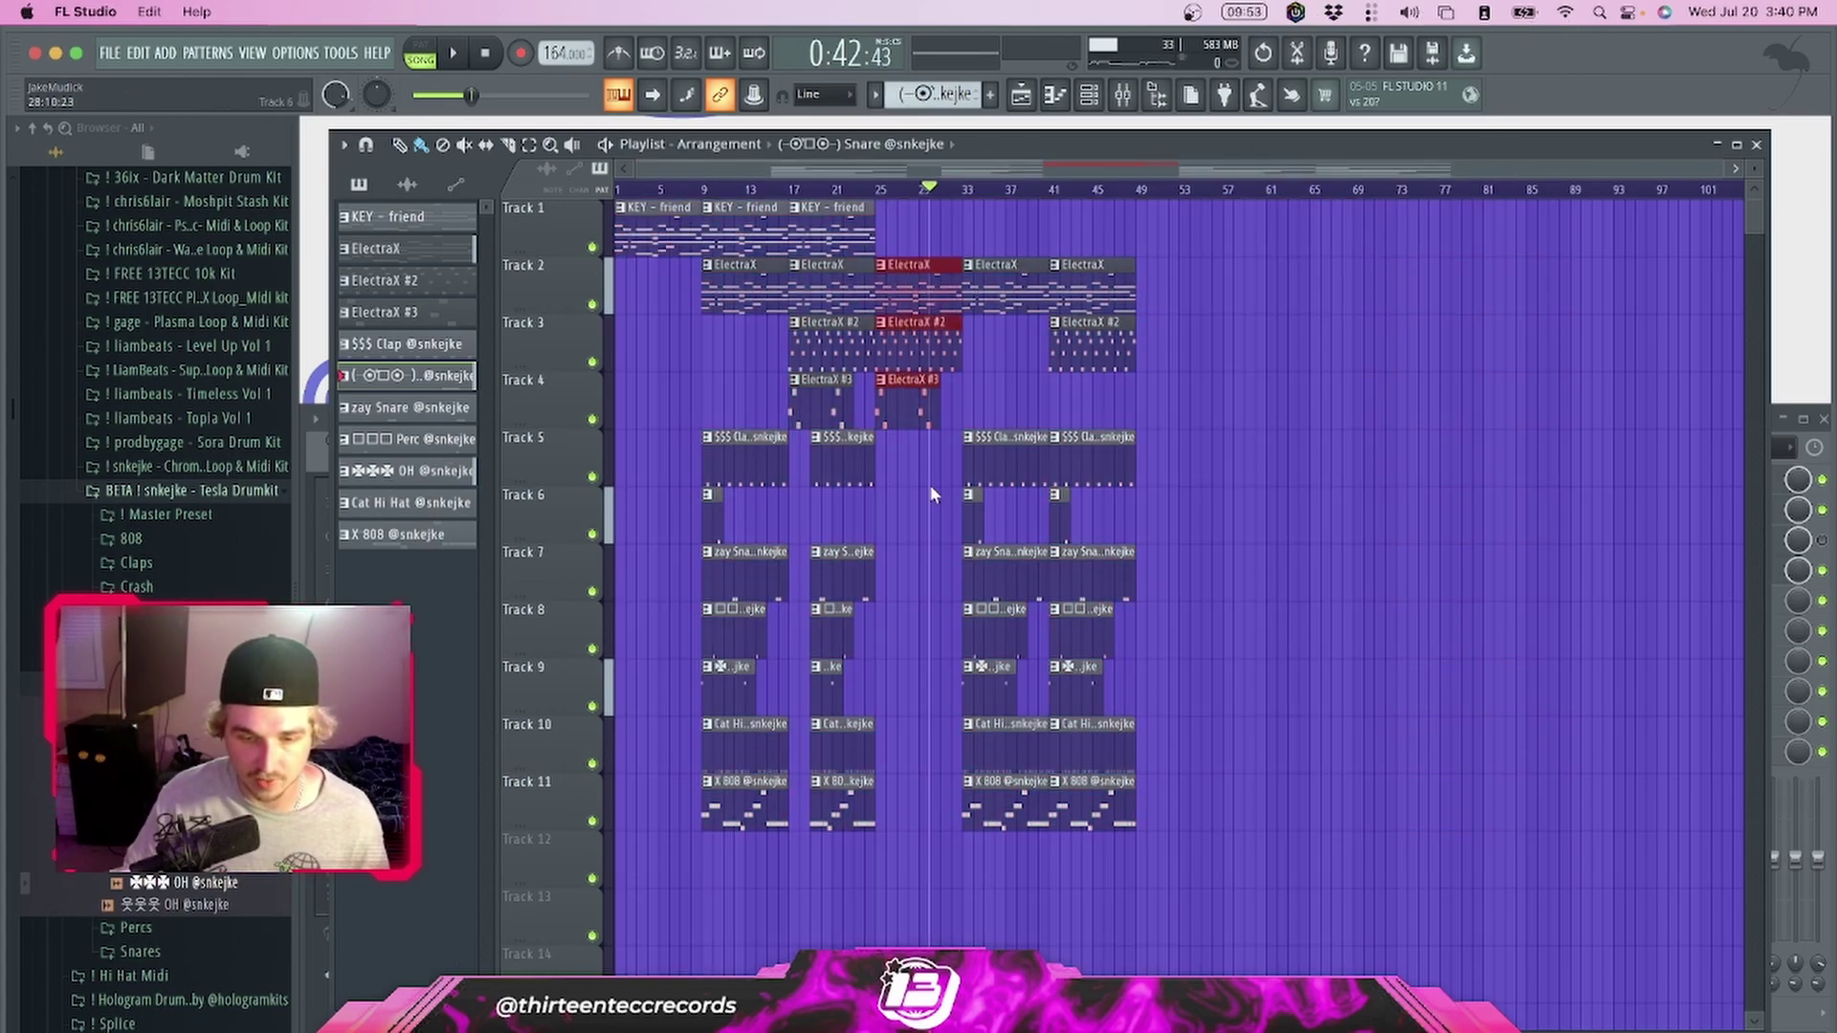
Try to duplicate the clips of the arrangement's drum and melody sections to the area after bar 49
left_click_drag(990, 232, 1217, 866)
left_click_drag(993, 871, 1219, 180)
left_click(1045, 330, "super")
left_click_drag(972, 227, 1339, 886)
left_click(1240, 690, "super")
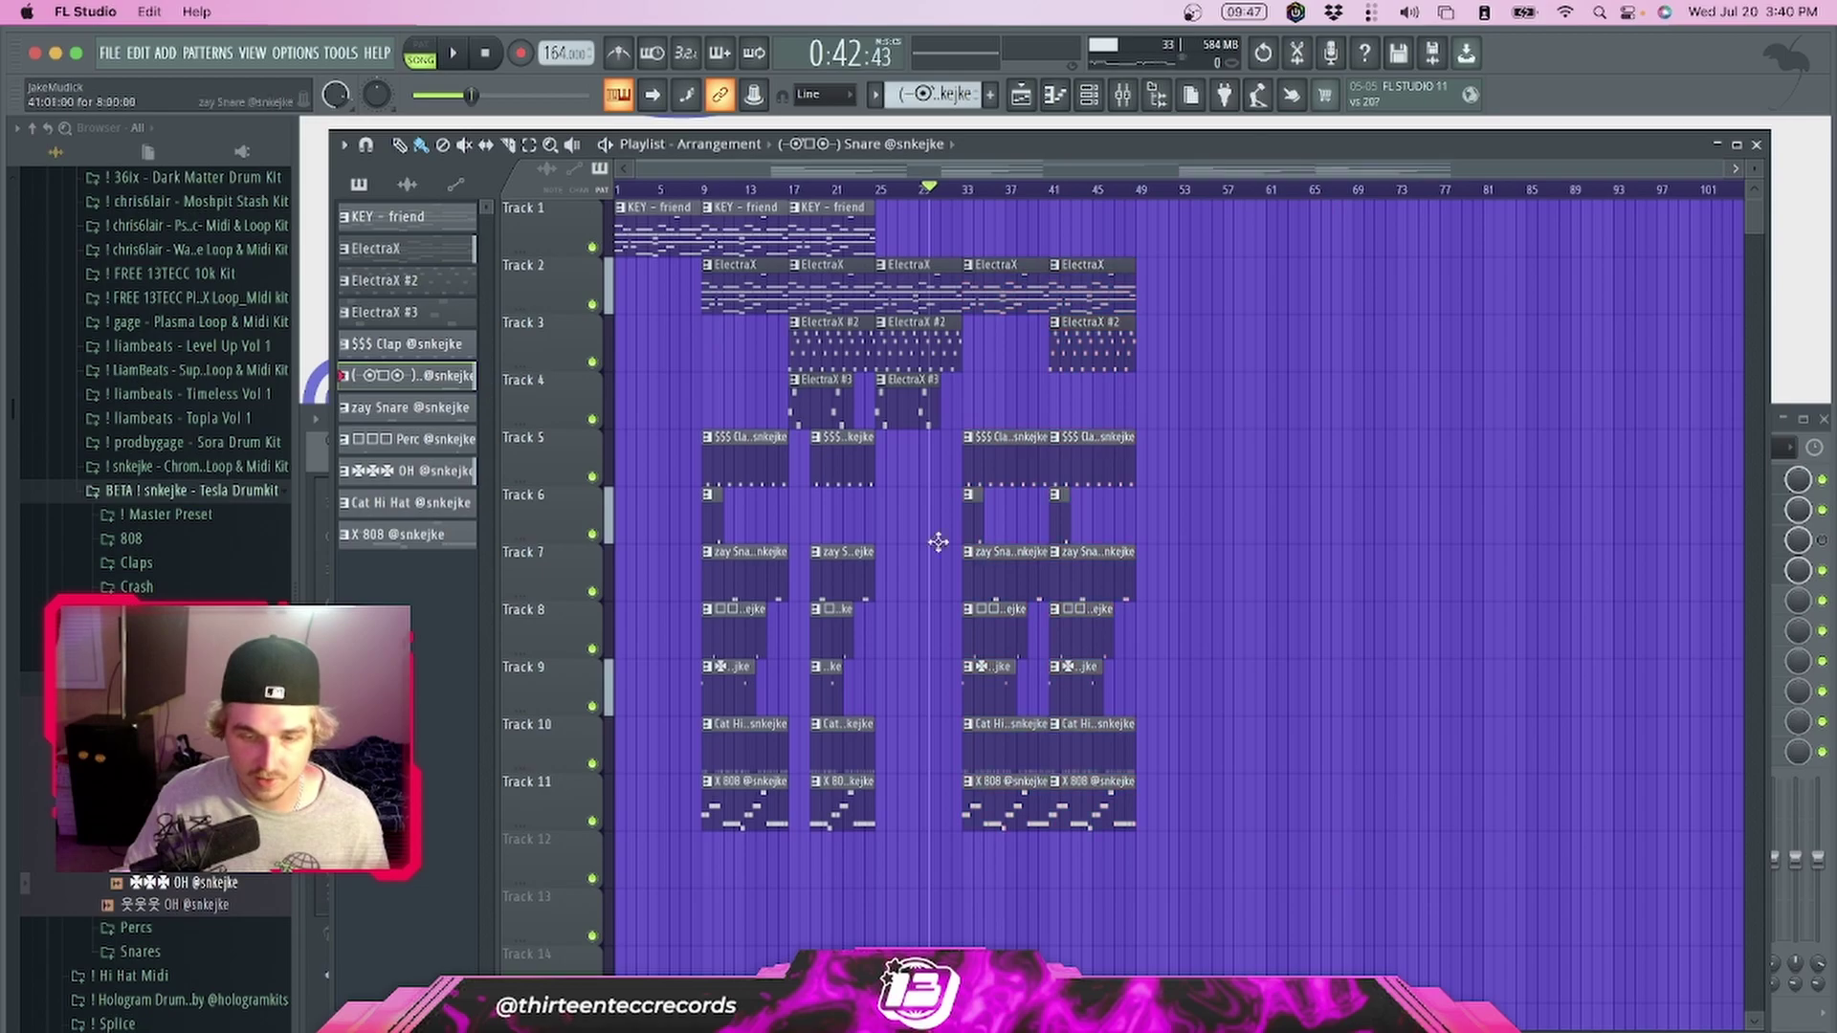
left_click_drag(778, 695, 1198, 191)
key("super+b")
left_click(1365, 460, "super")
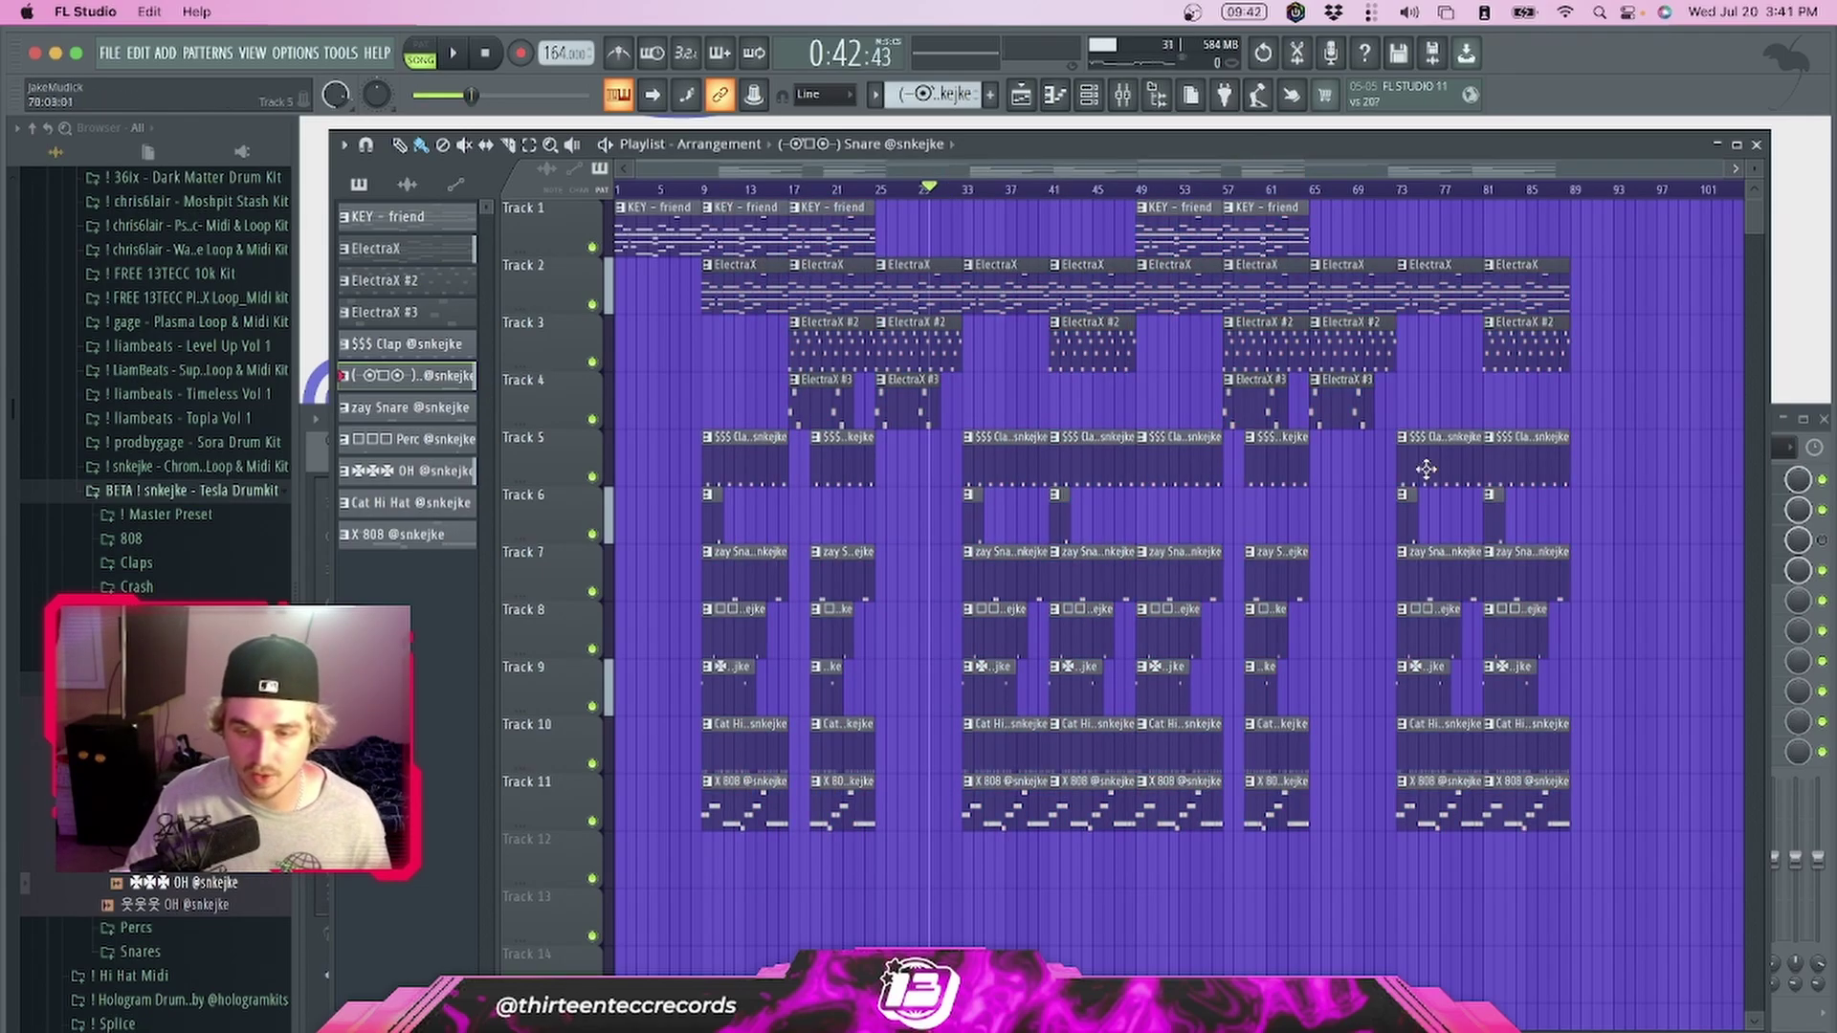
Delete all the duplicated clips from bar 49 onward
left_click_drag(1527, 885, 1588, 262)
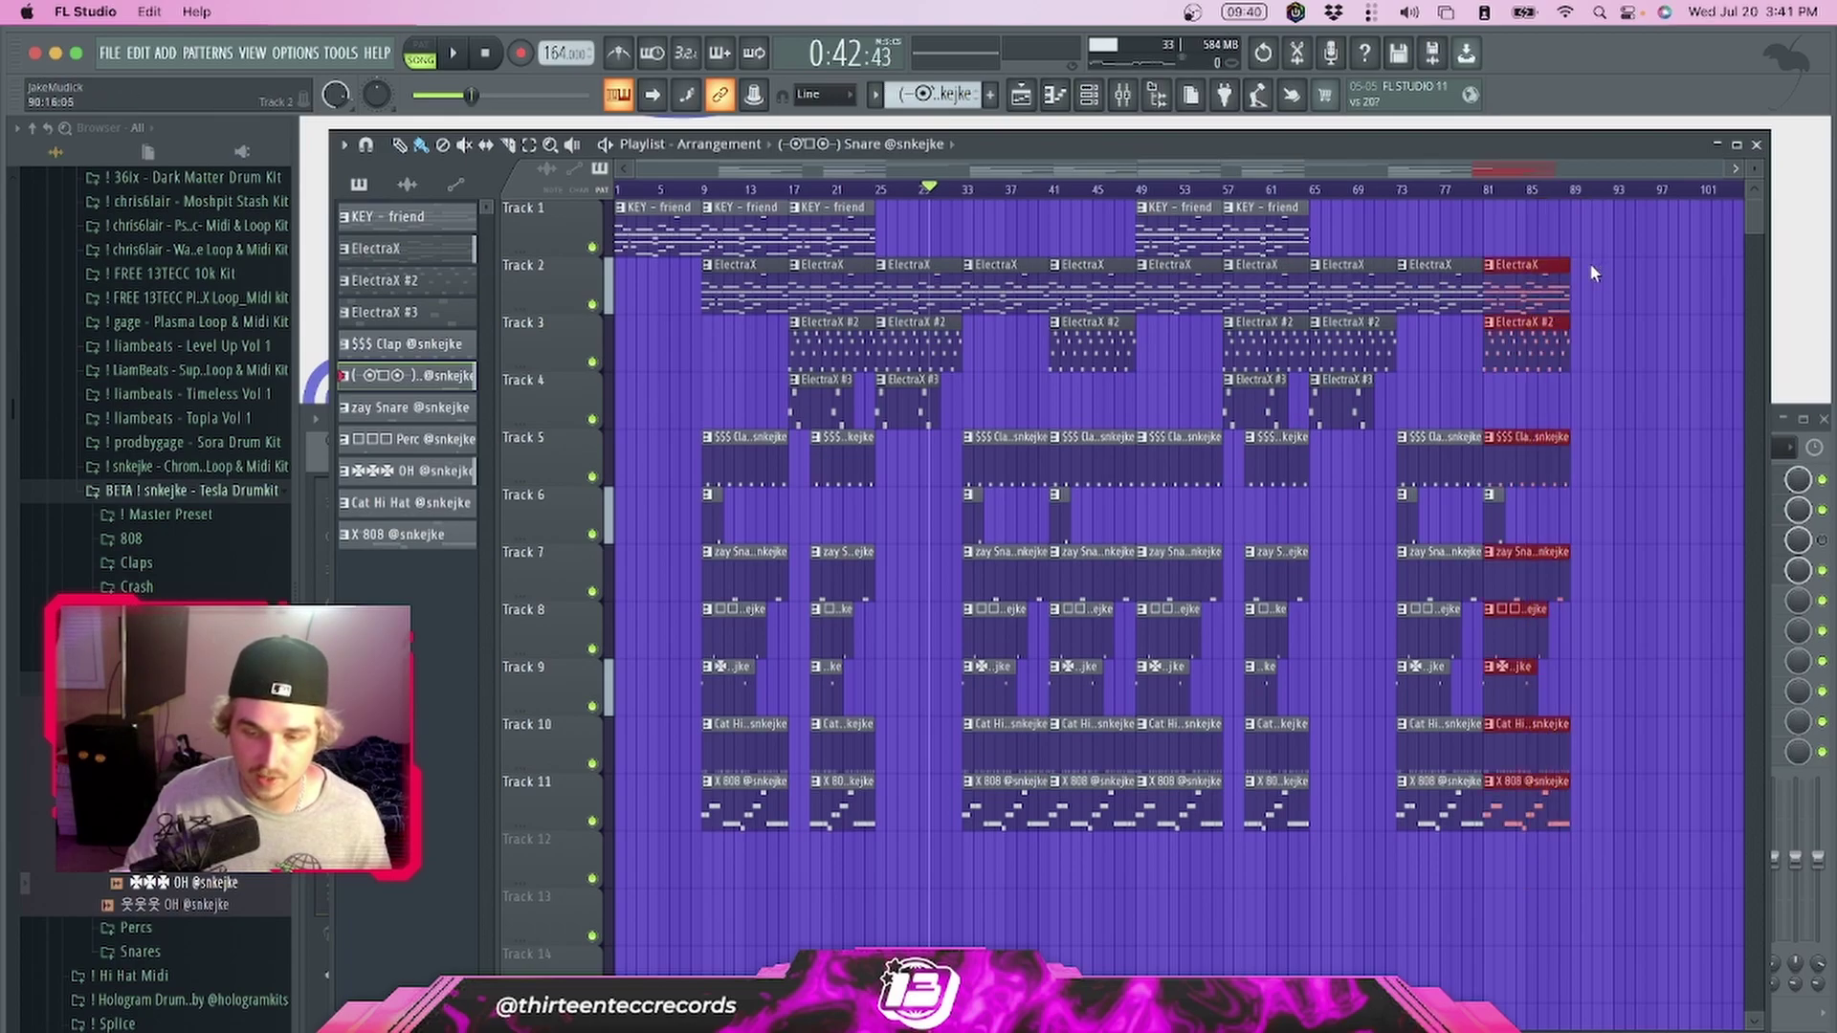
left_click_drag(1165, 893, 1600, 163)
key("Delete")
Duplicate the whole arrangement from bars 1 to 49 so the copy starts at bar 49, and move the playhead there
left_click_drag(634, 889, 1204, 127)
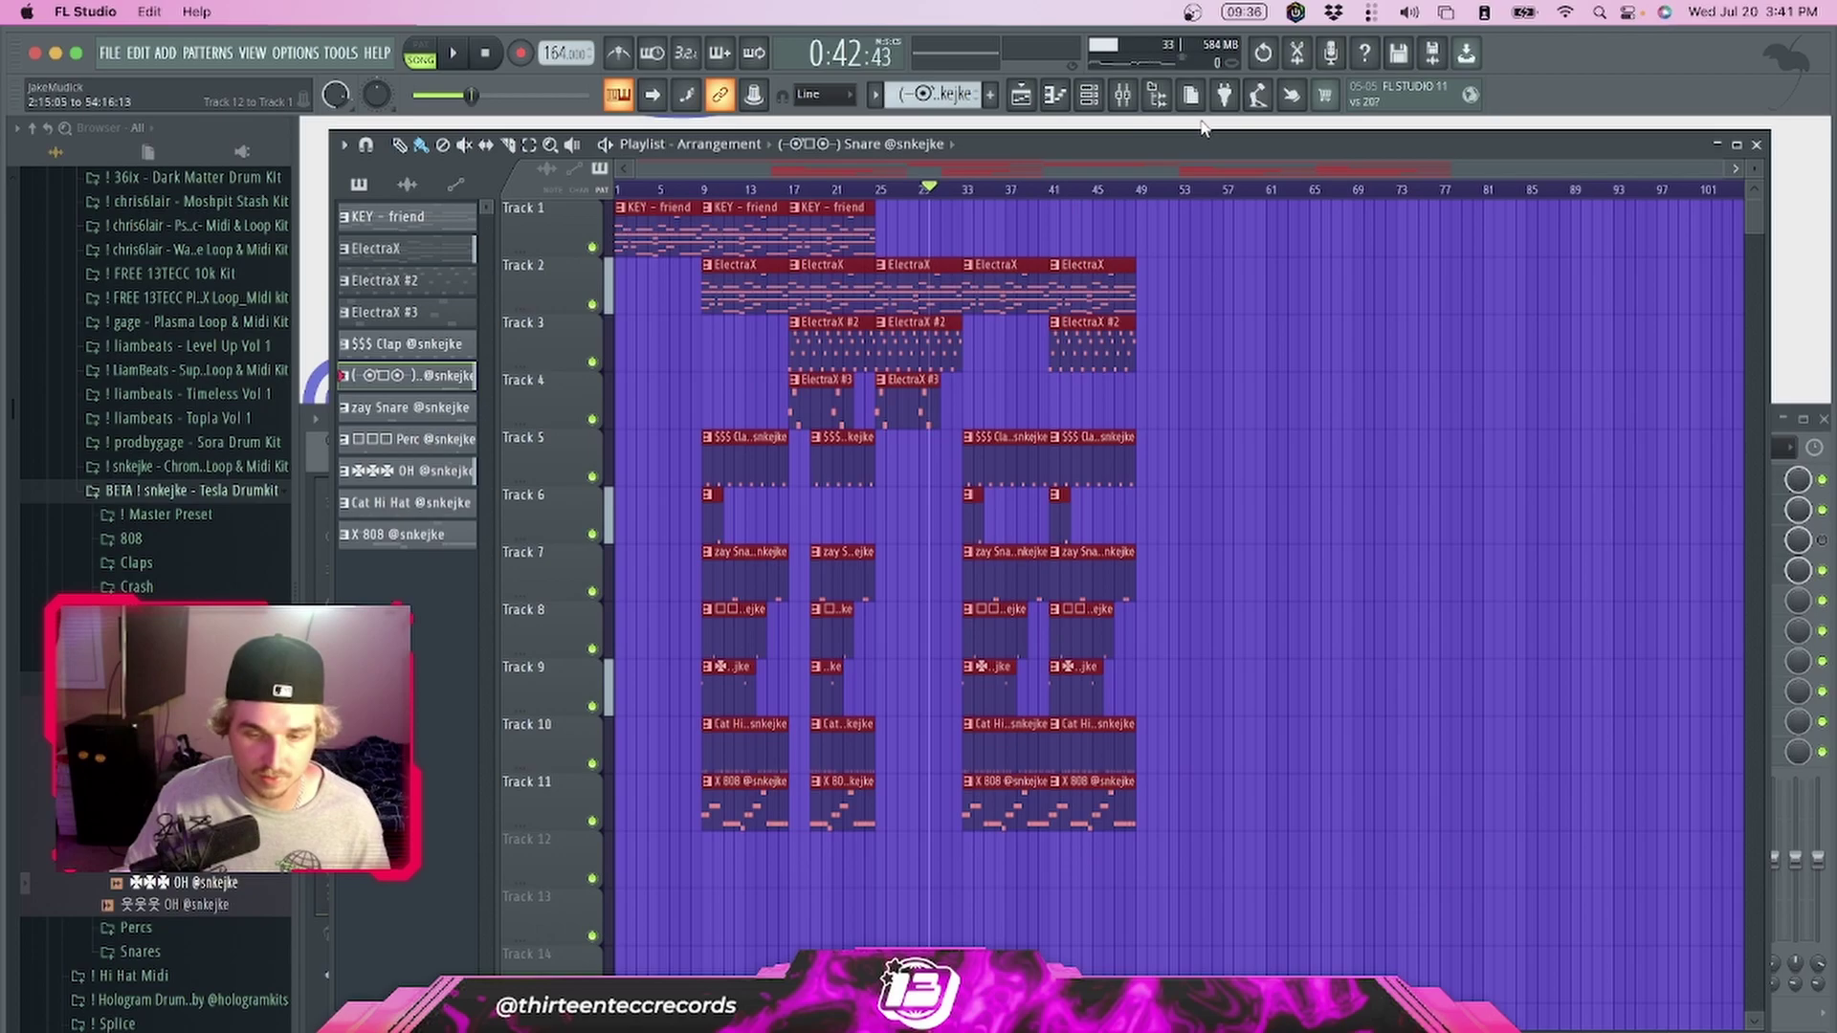
key("ctrl+b")
left_click(1138, 189)
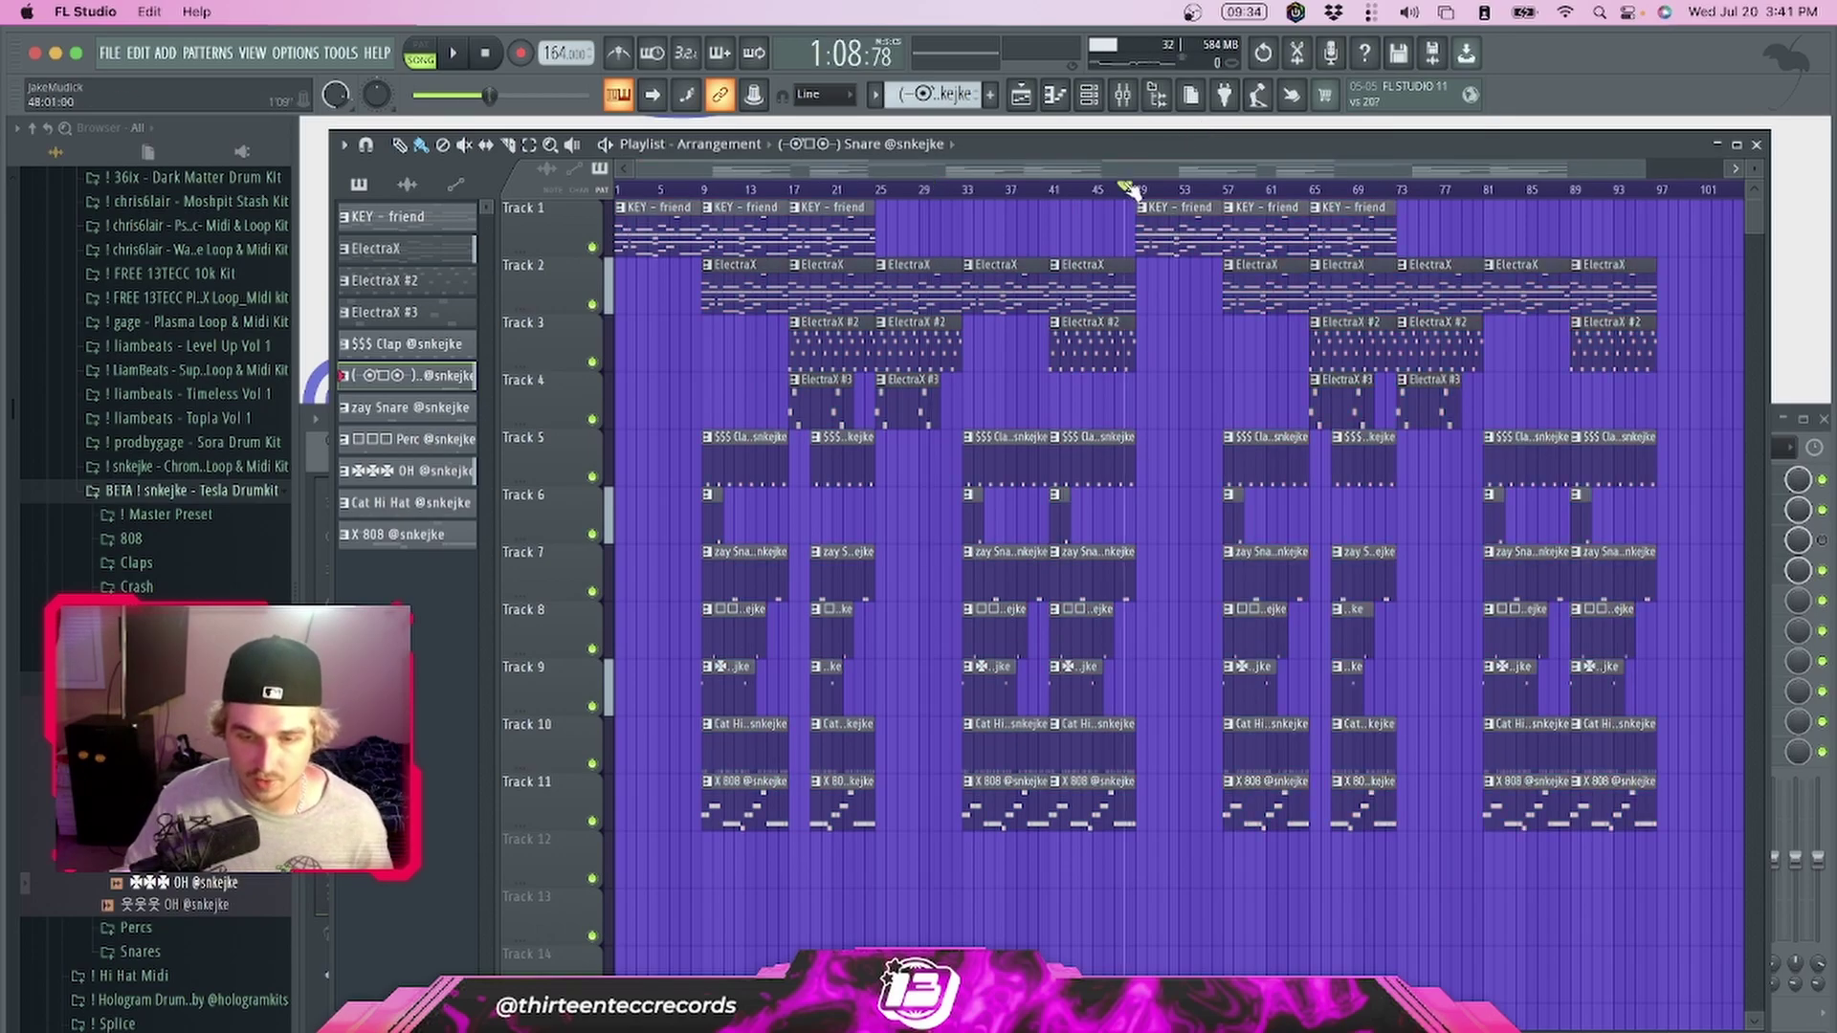
Delete the copied clips on all tracks from bar 81 onward
scroll(1279, 466, "down", 1)
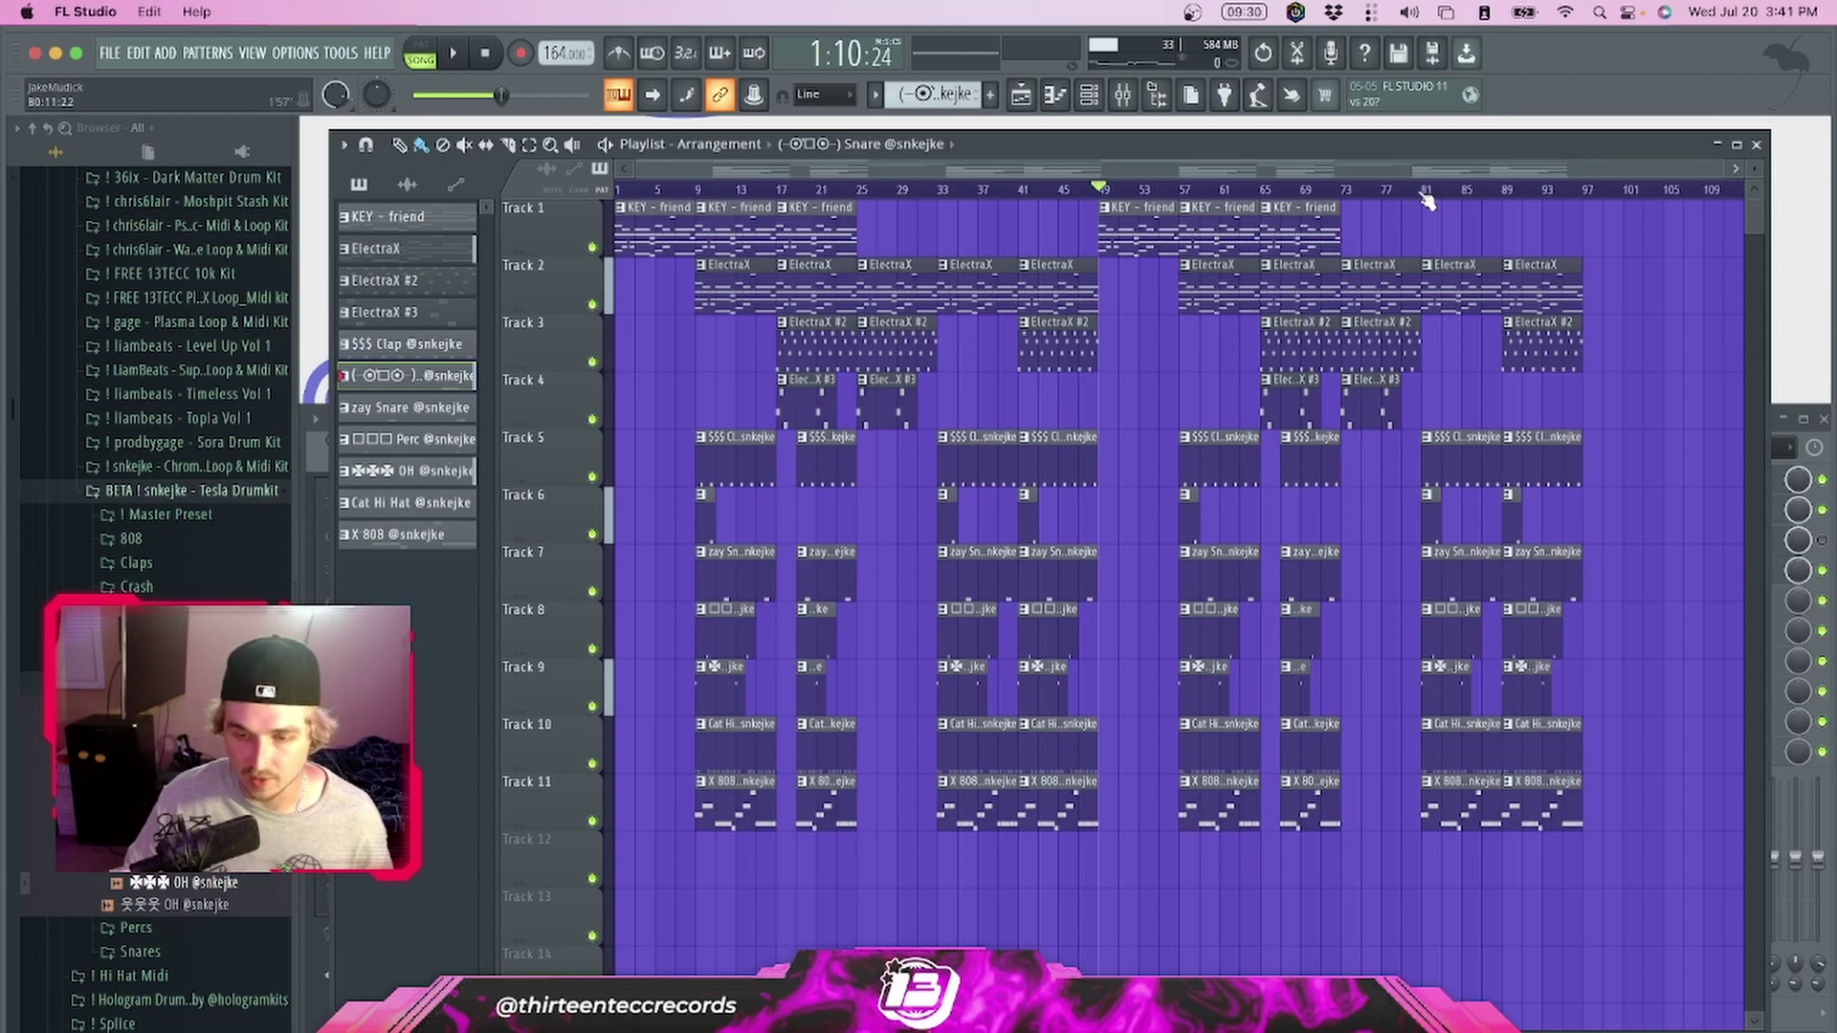
left_click_drag(1443, 244, 1656, 849)
key("Delete")
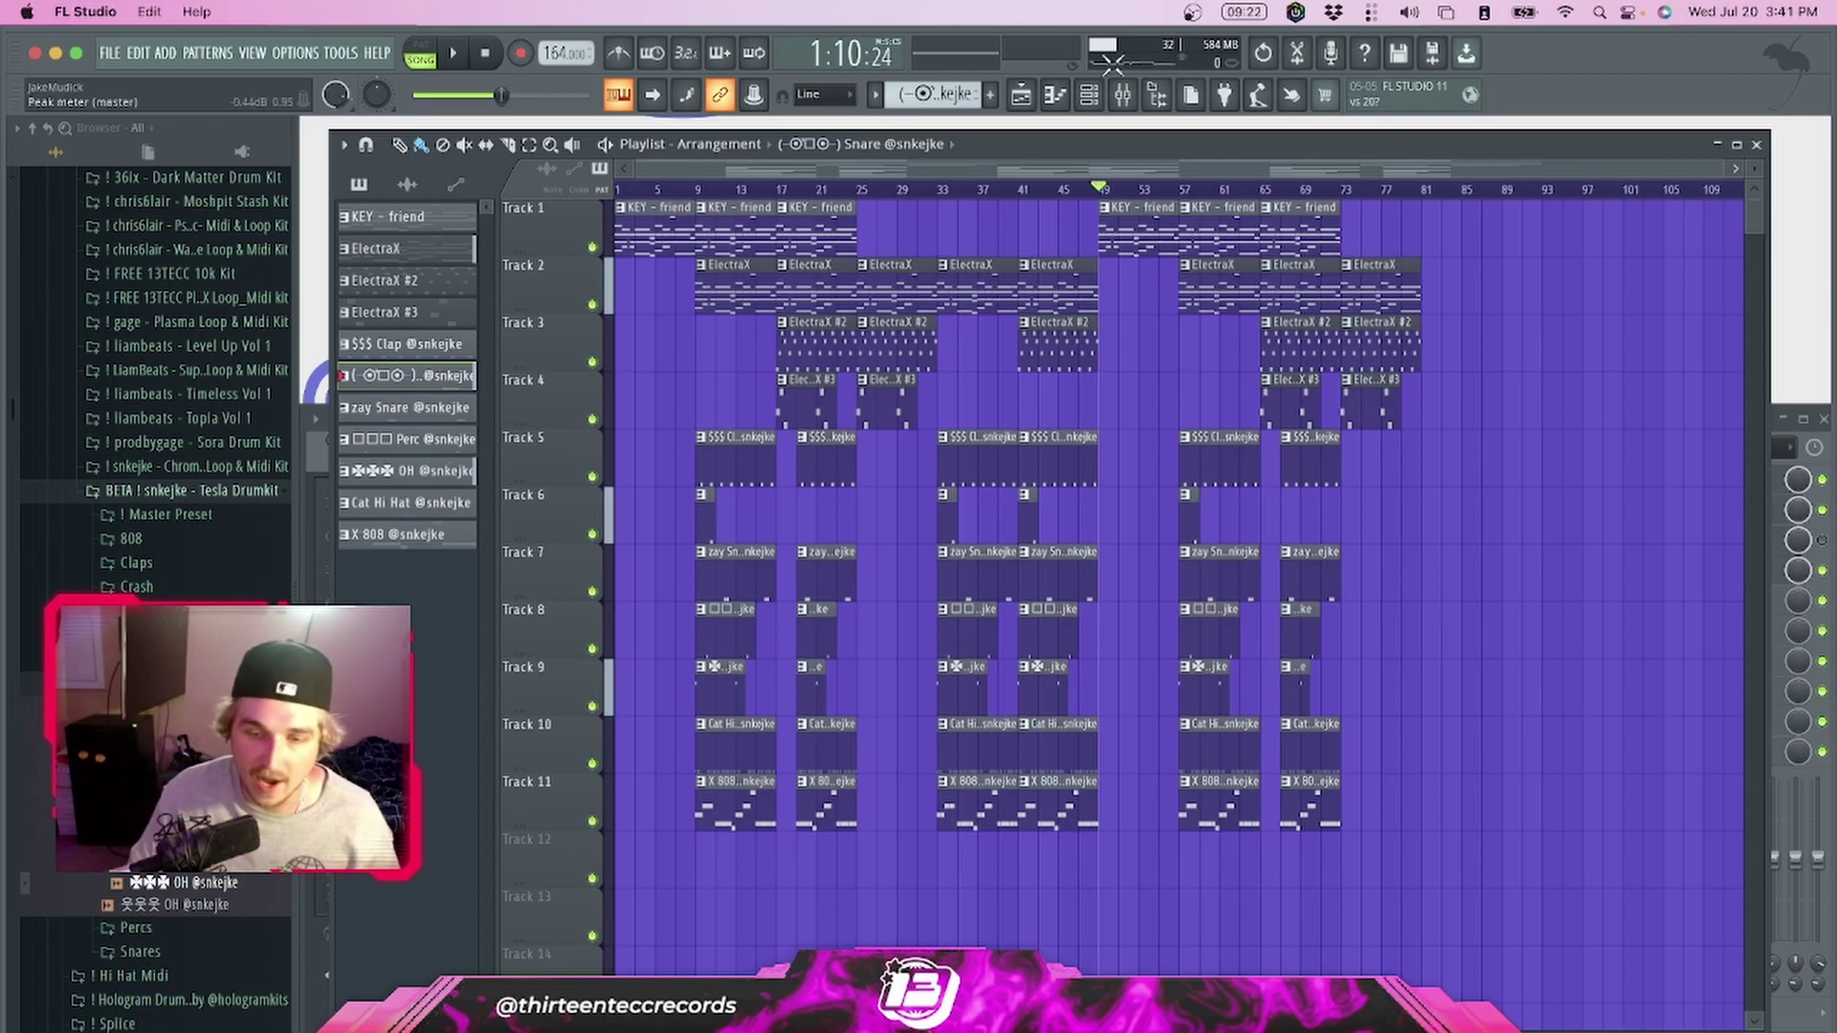
Create an automation clip for the volume of the CHROME MASTER mixer track
key("F9")
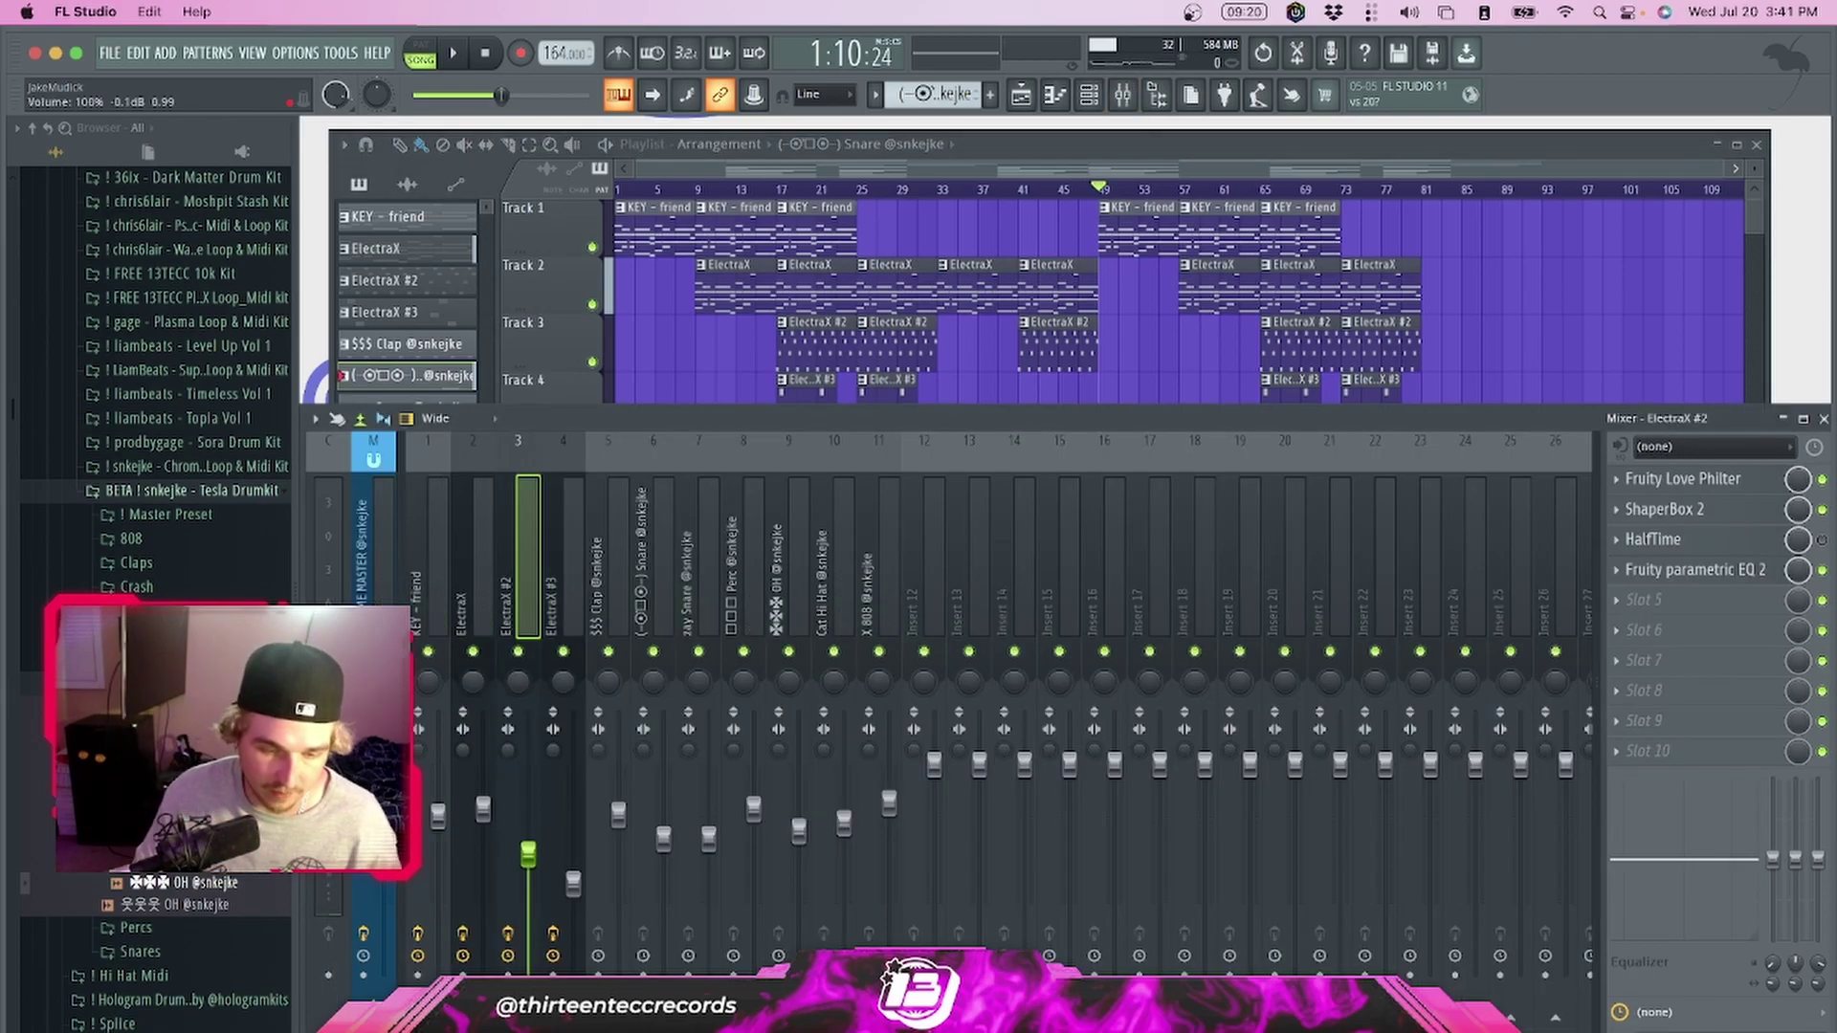
right_click(383, 857)
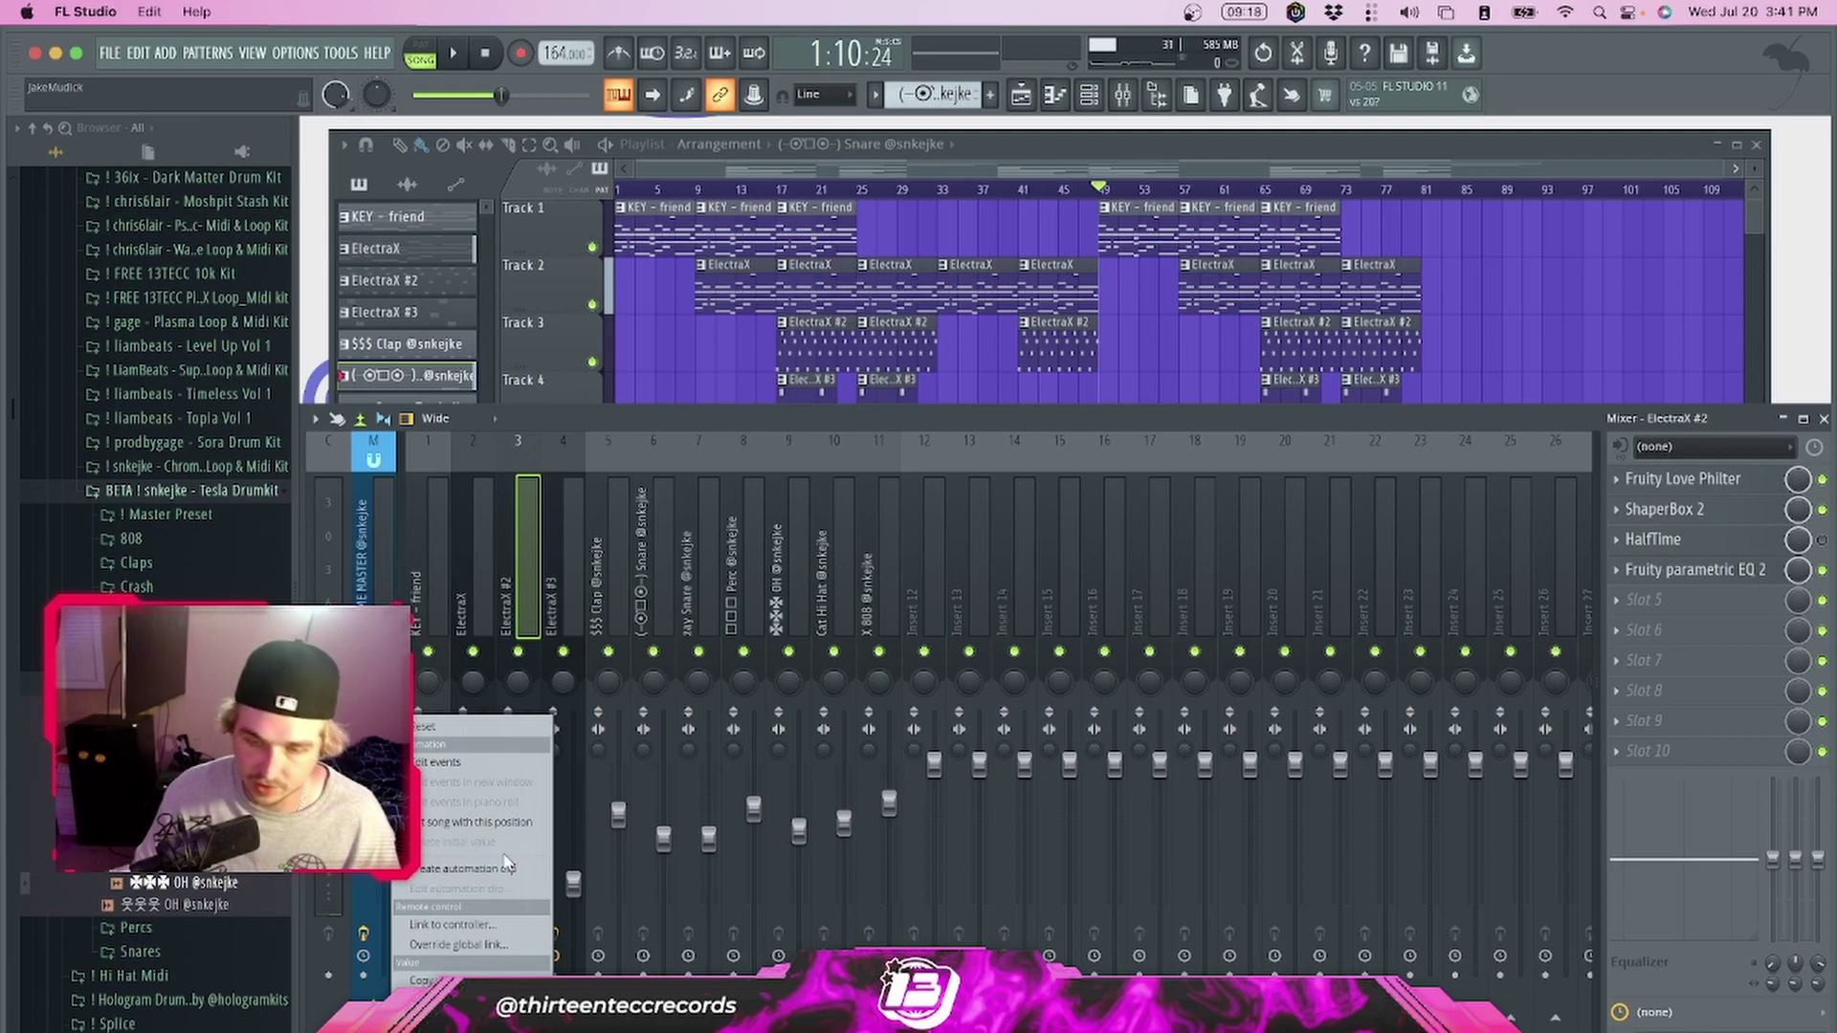
left_click(646, 367)
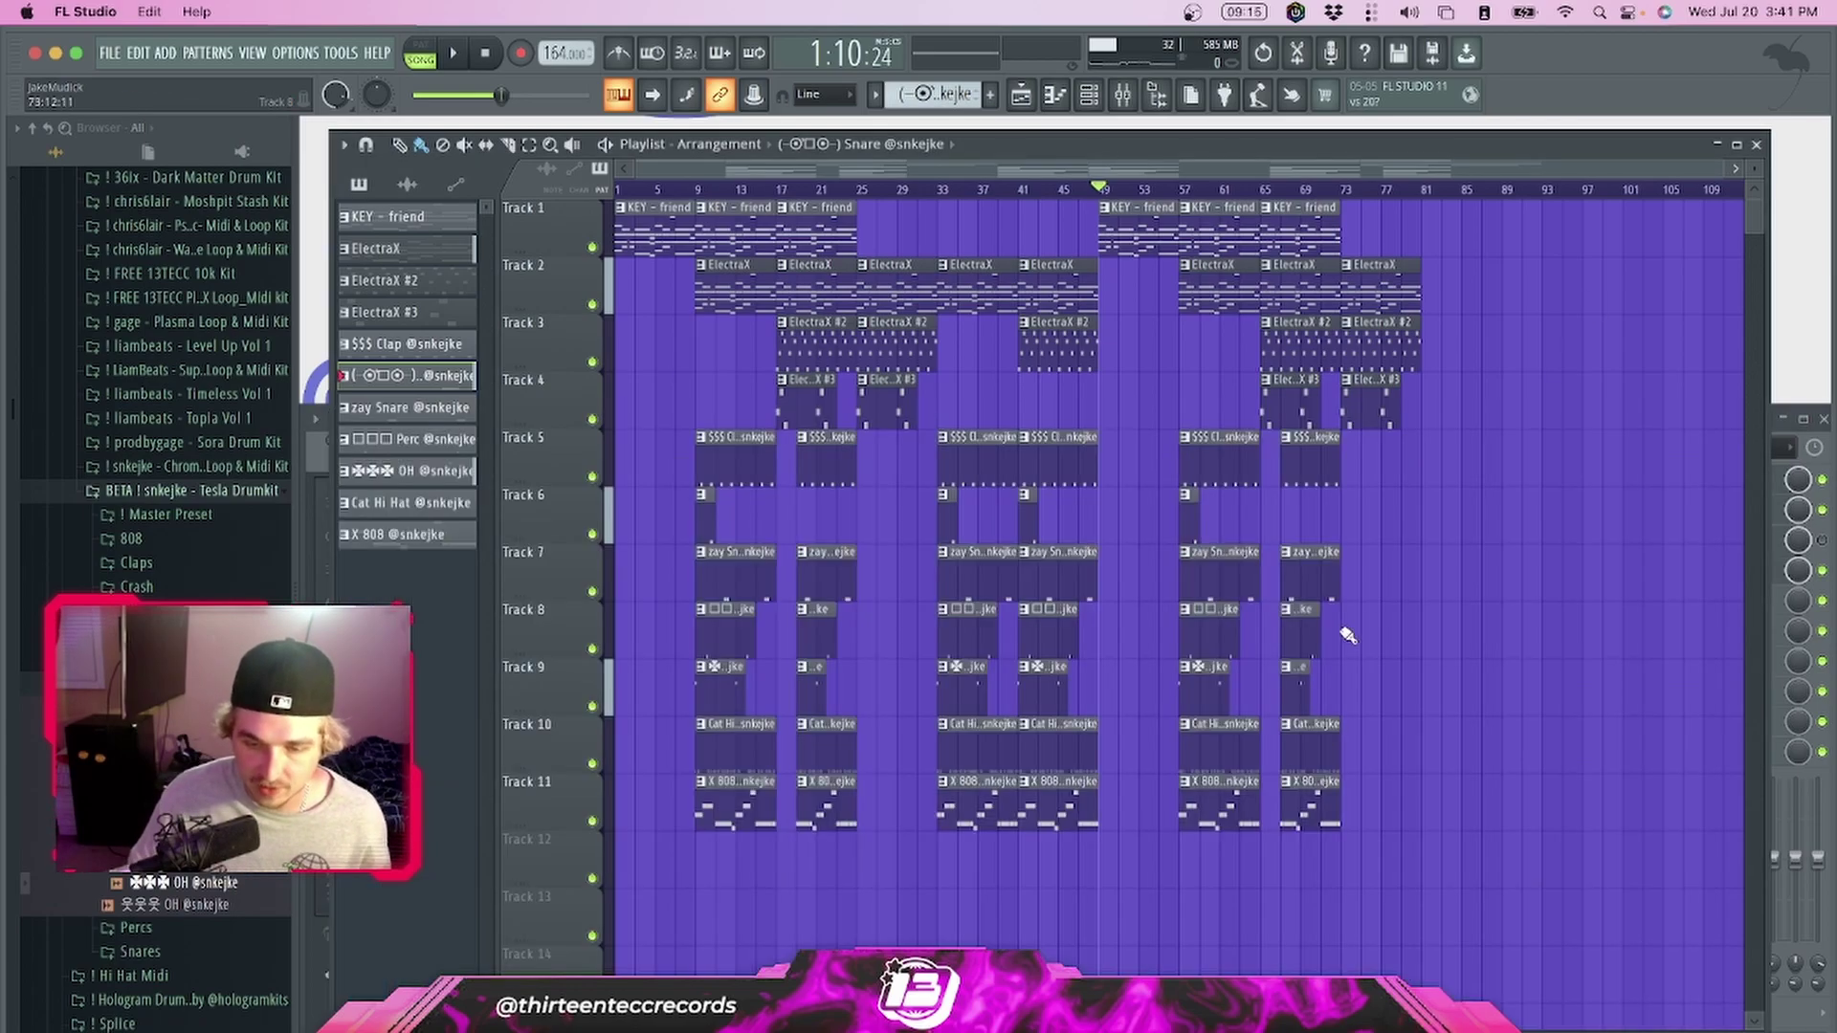
left_click(1123, 94)
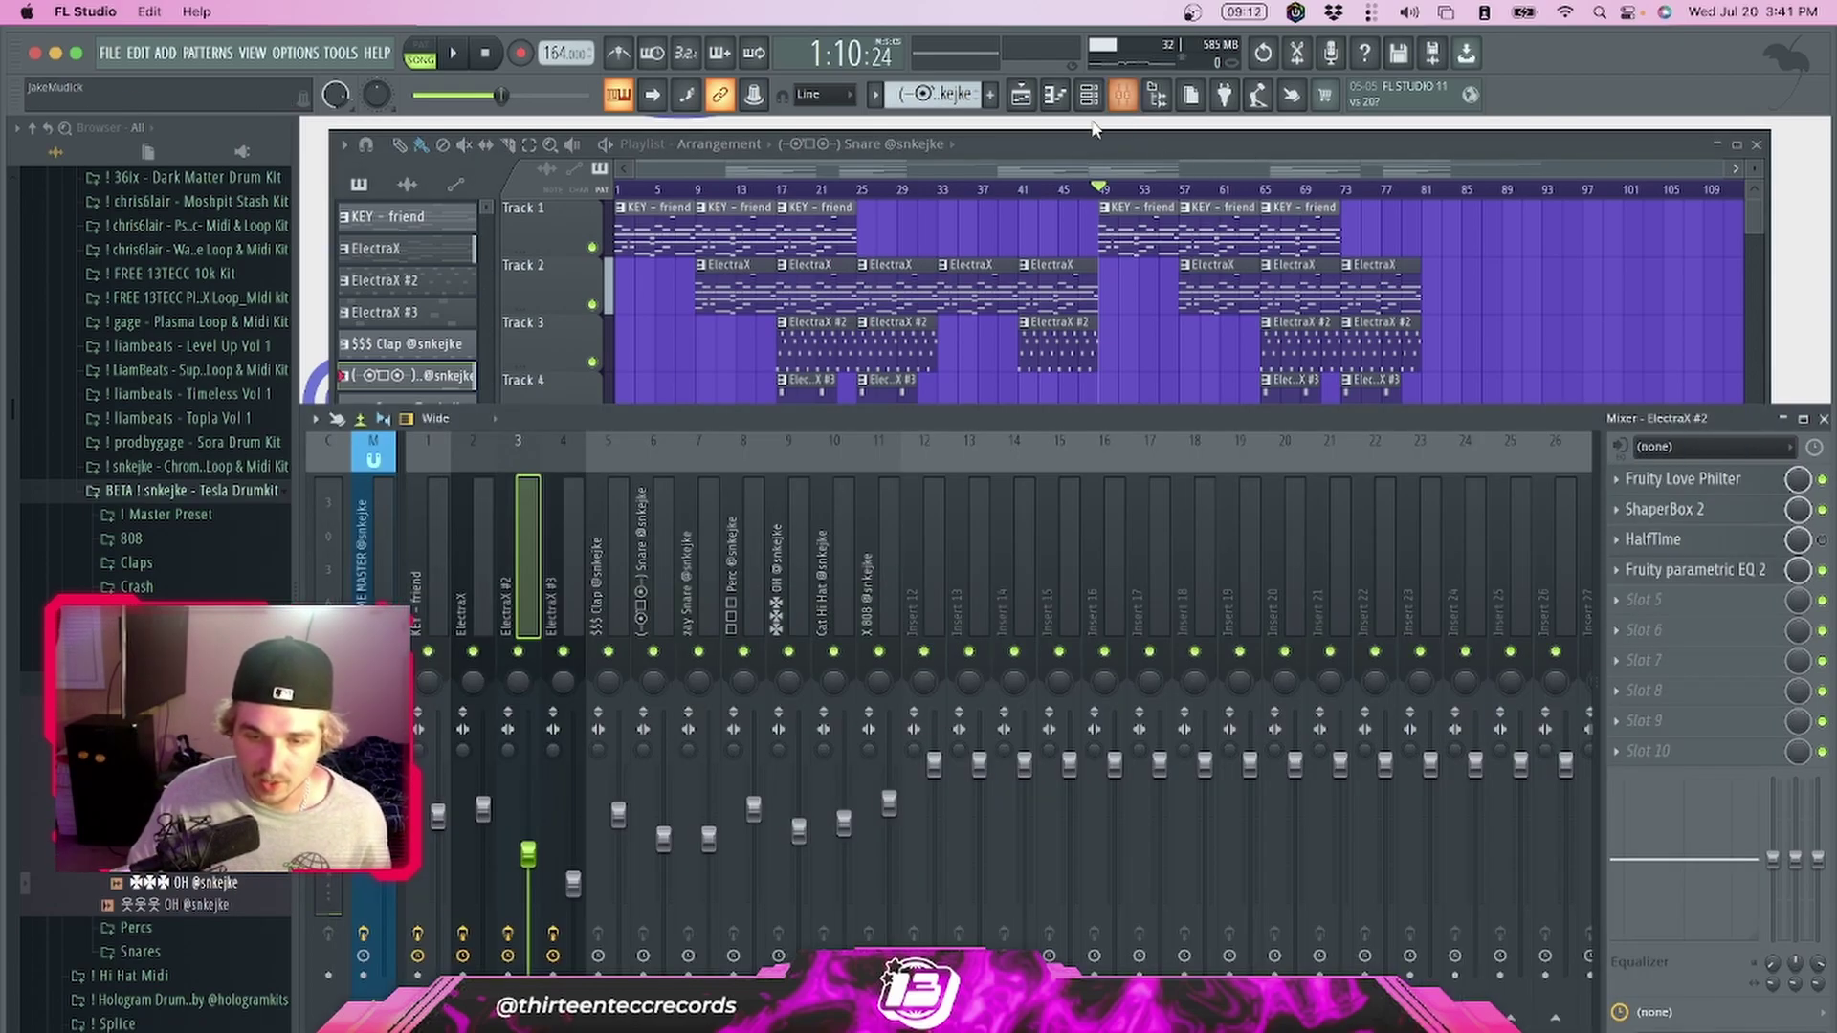
right_click(382, 764)
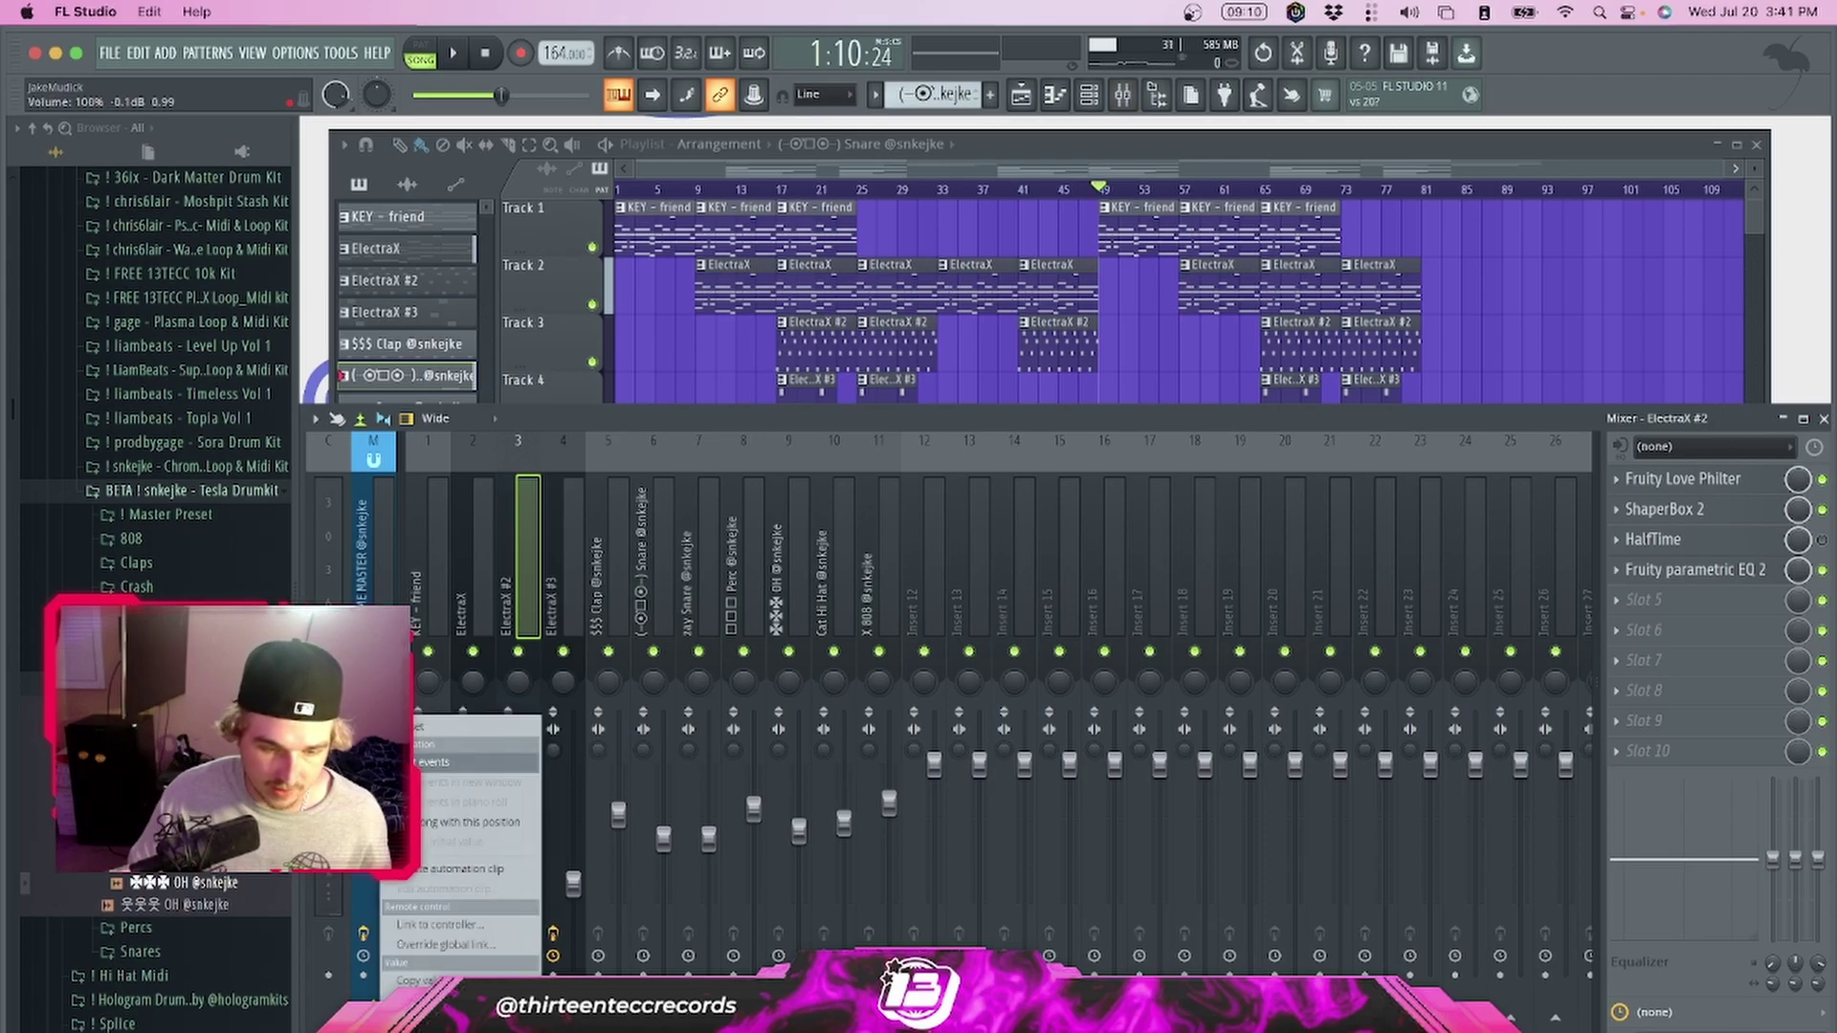
left_click(460, 869)
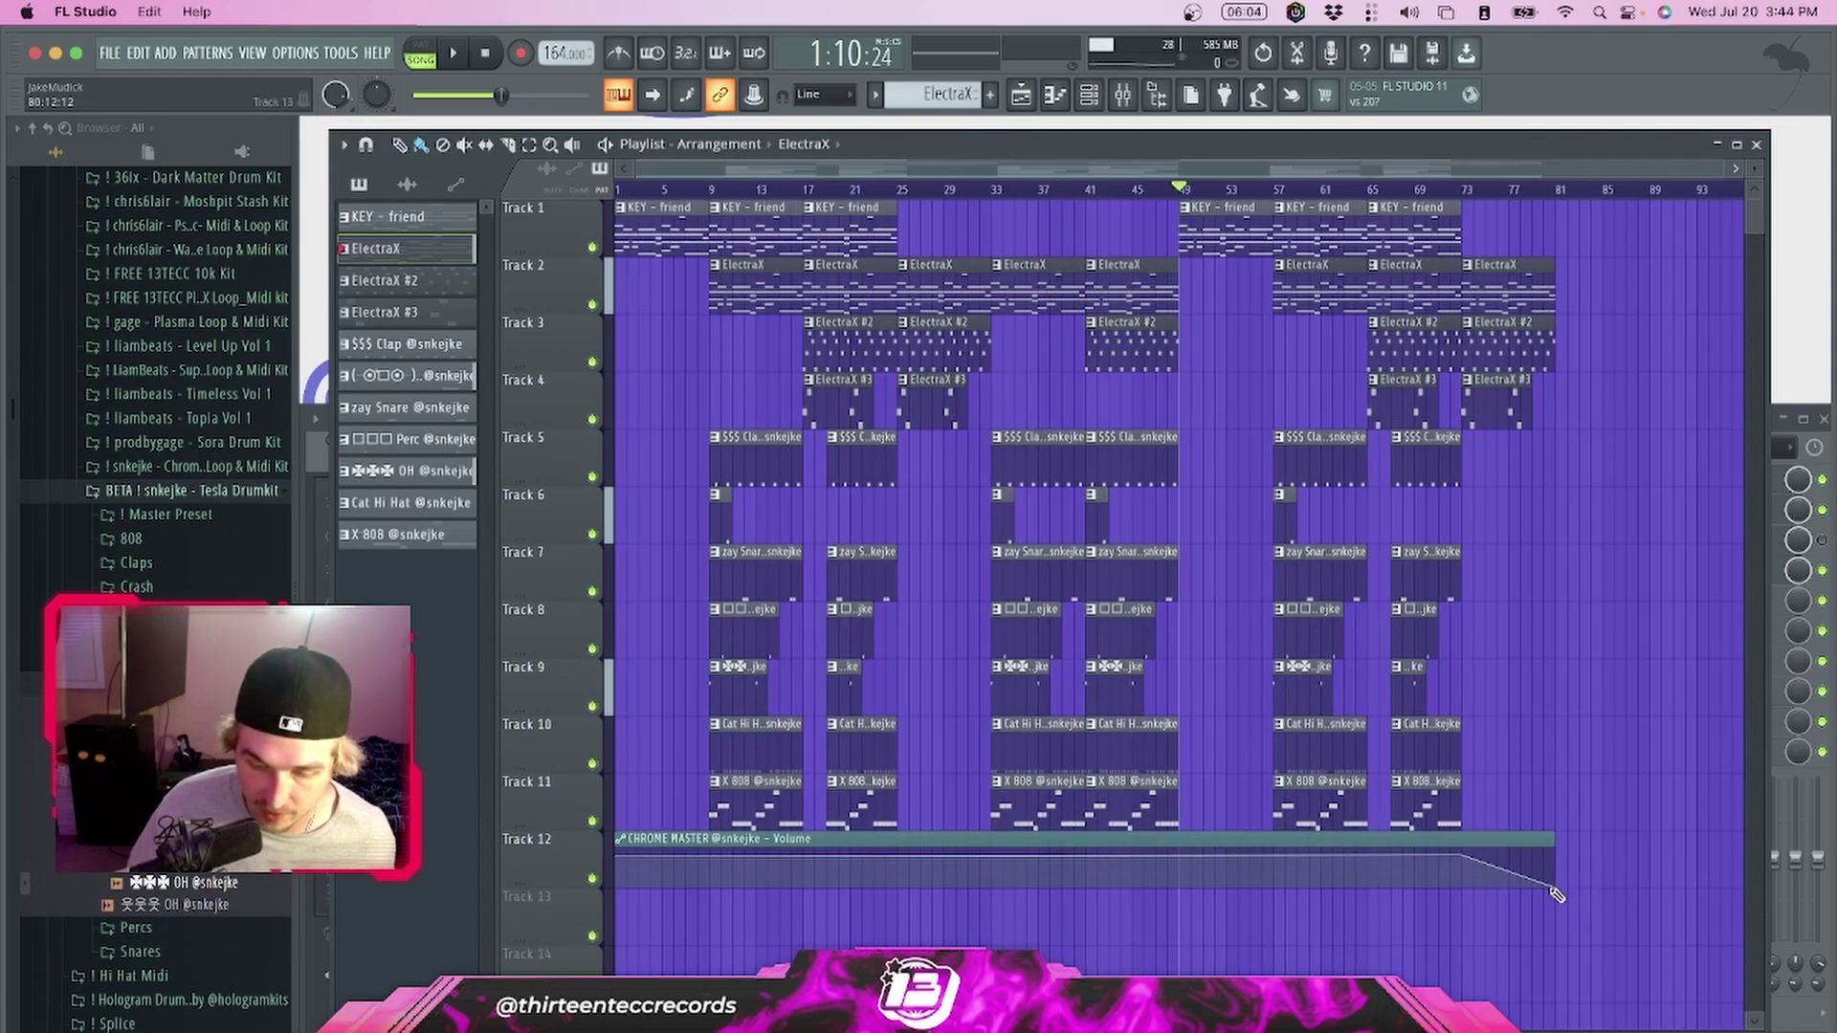
Lower the end point of the master volume automation to form a fade-out from bar 73 to bar 81
left_click_drag(1564, 912, 1560, 854)
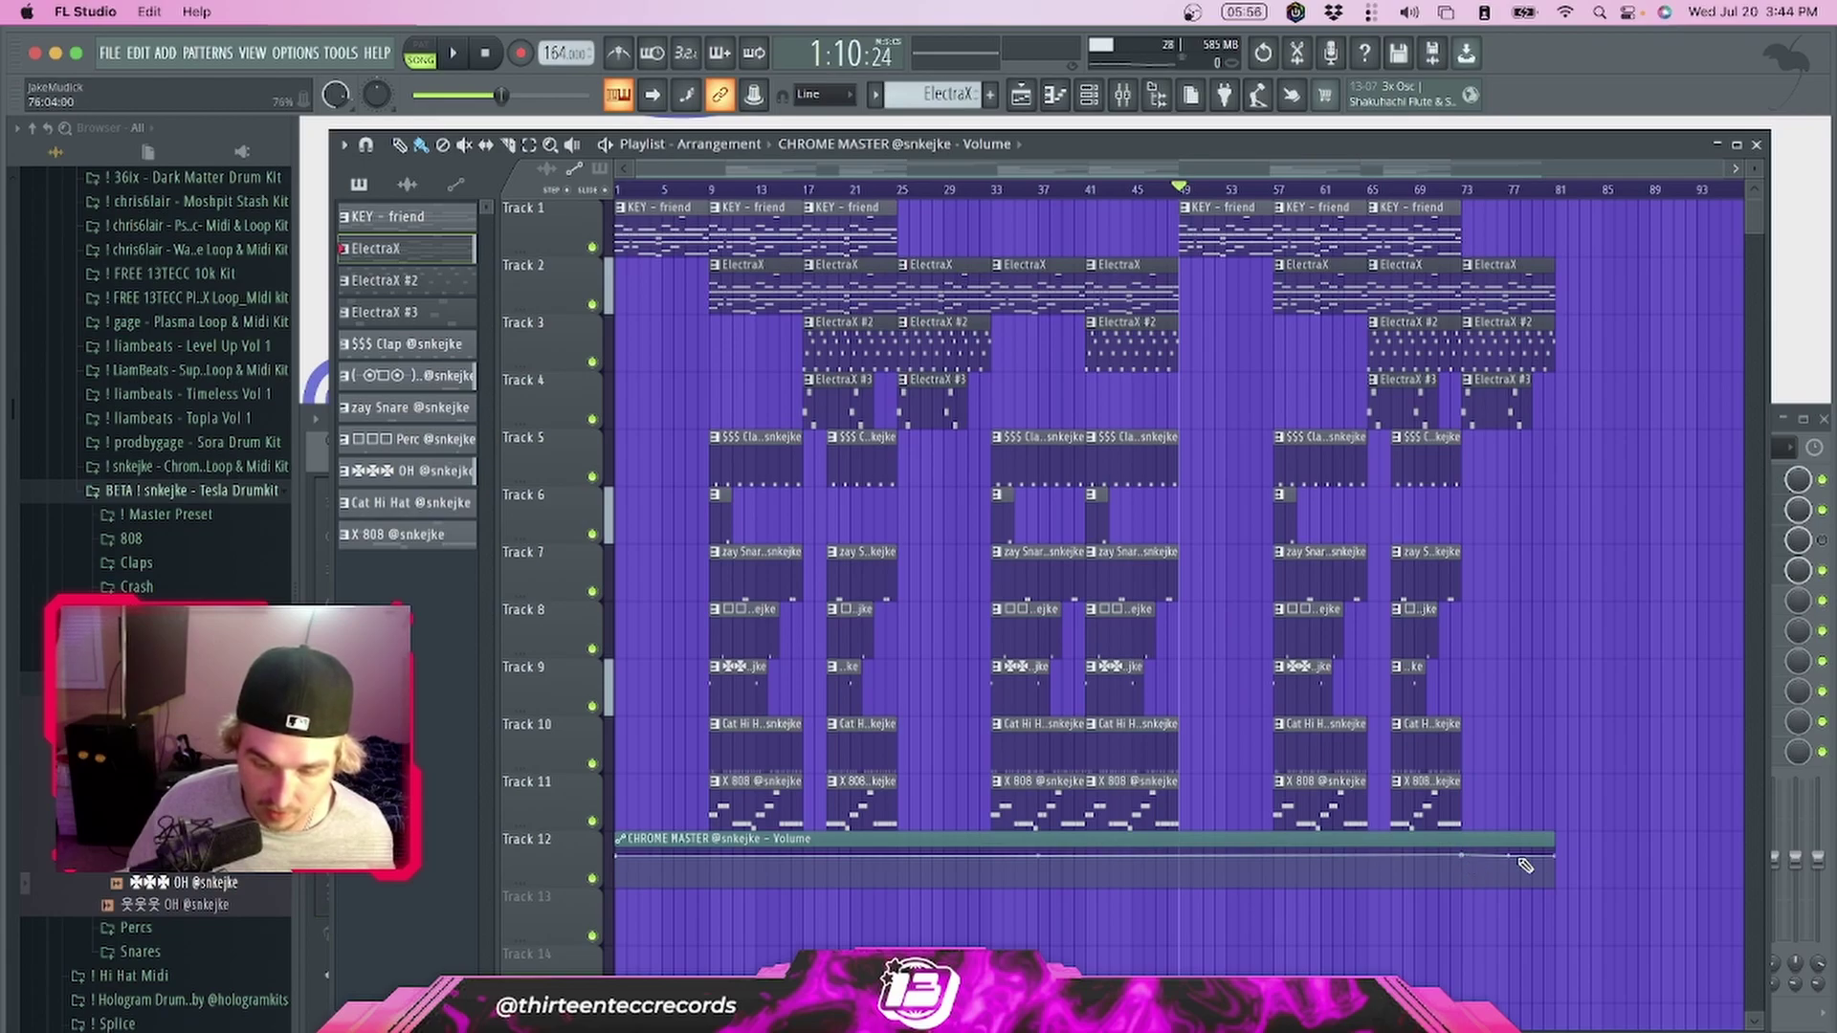
left_click_drag(1557, 857, 1561, 917)
left_click(1561, 917)
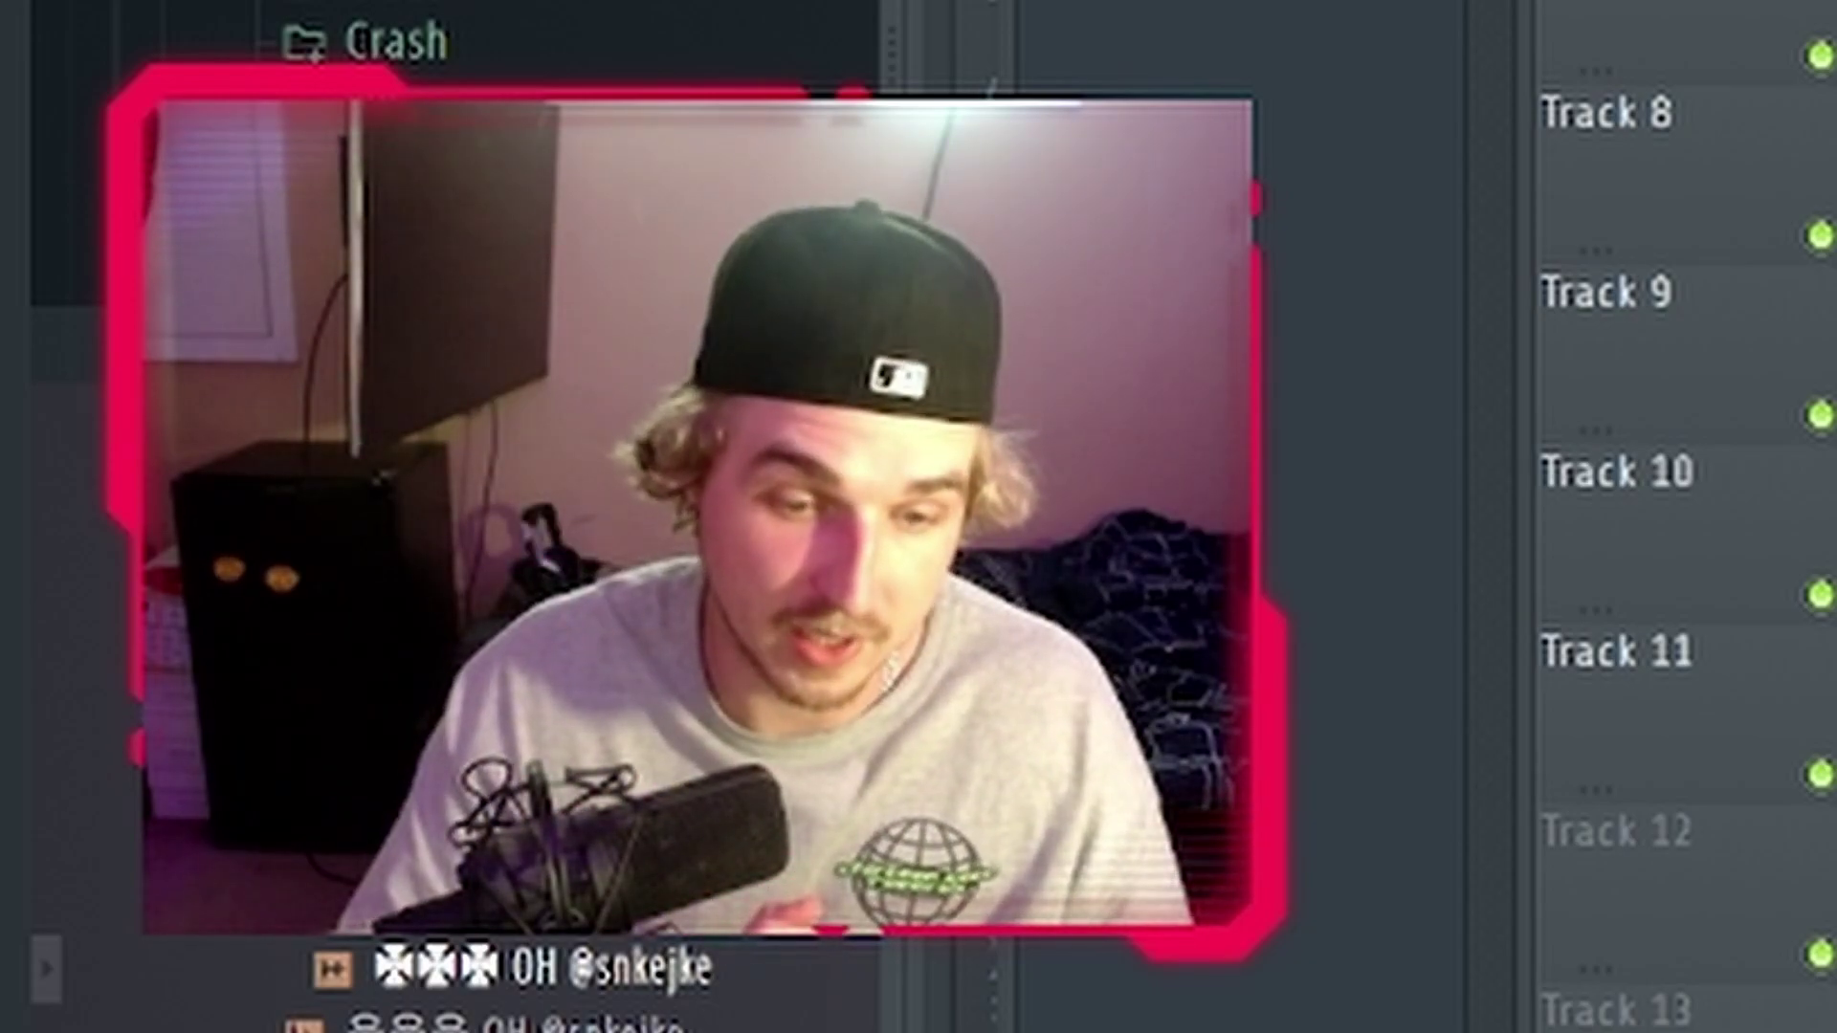
key("F9")
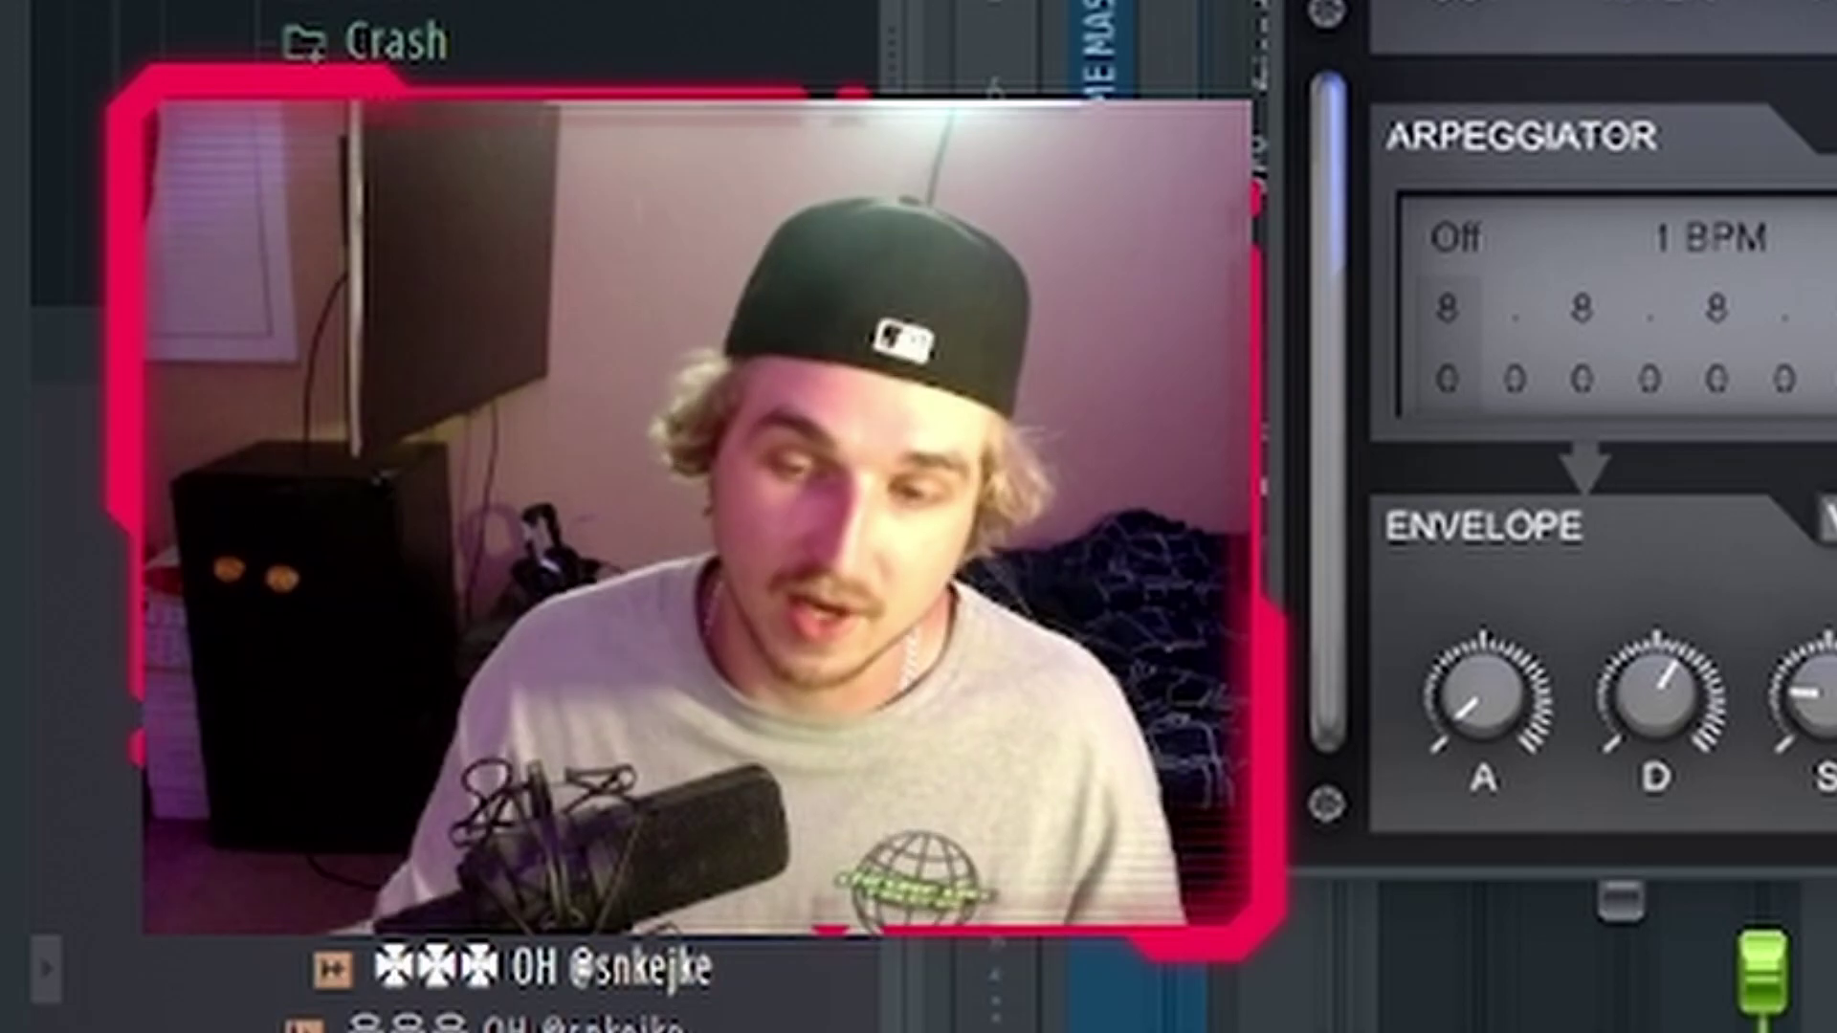
key("Escape")
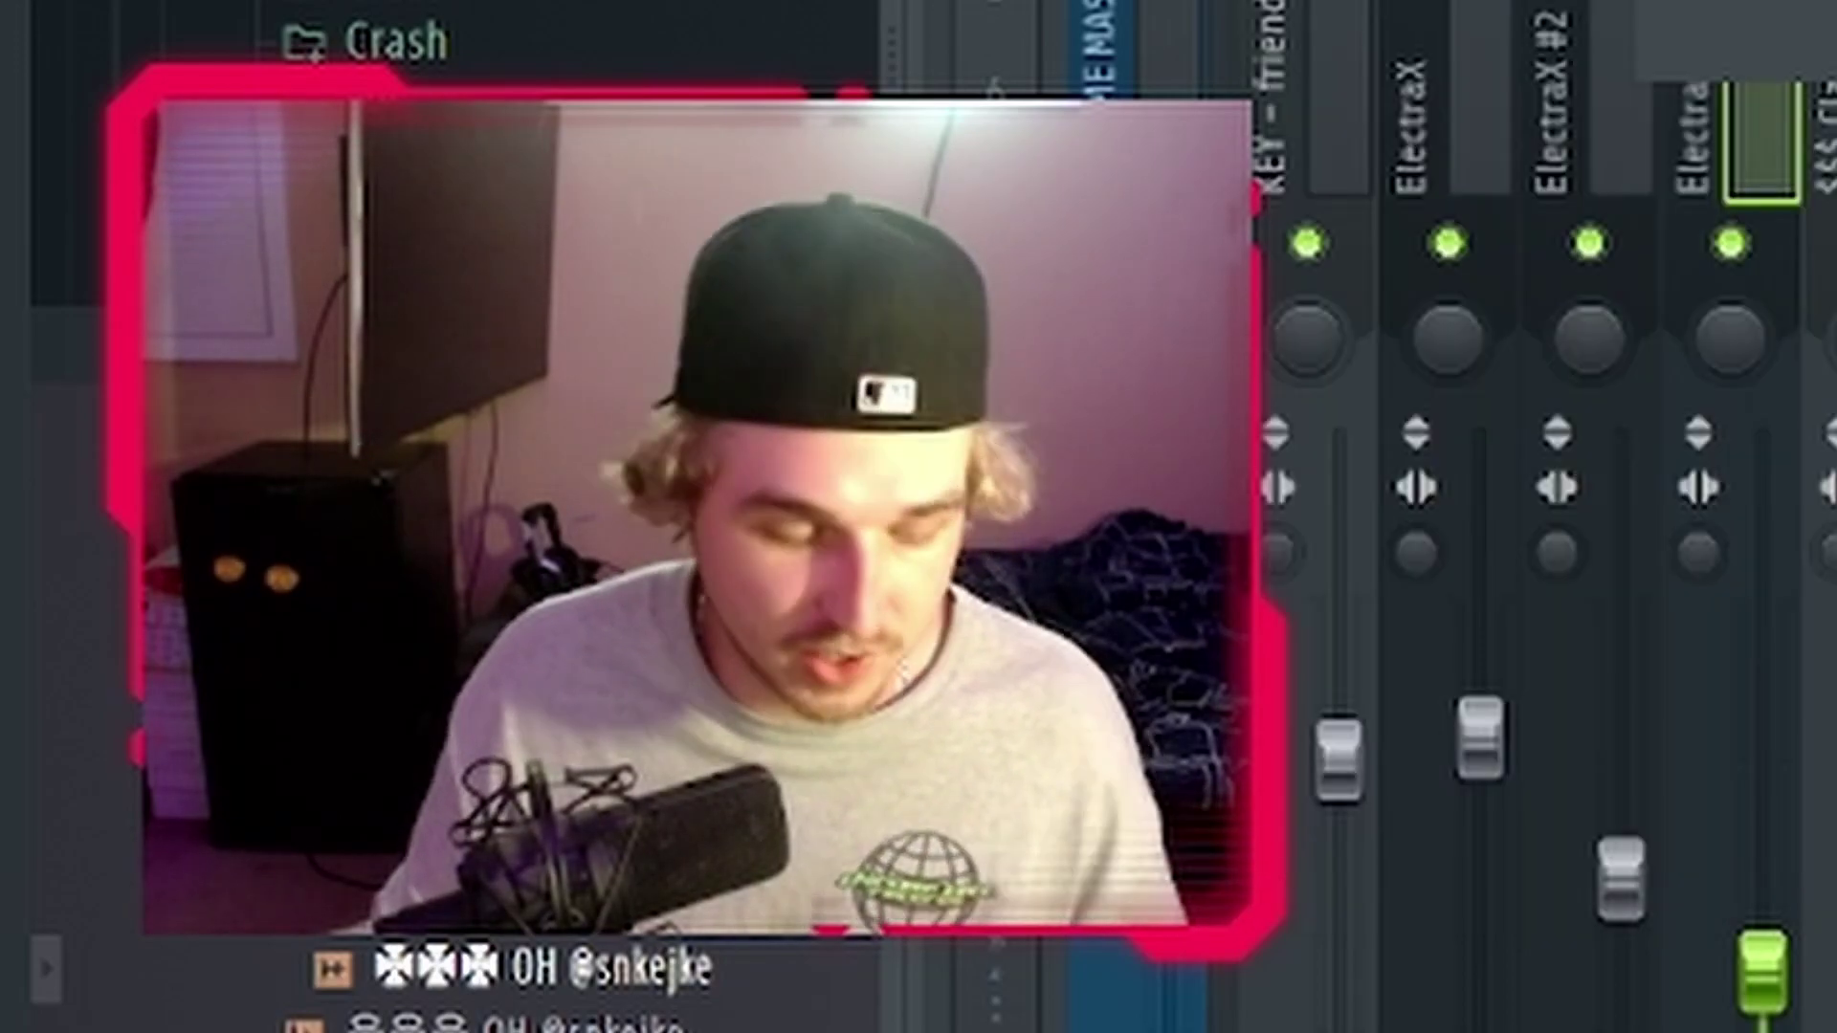
key("F9")
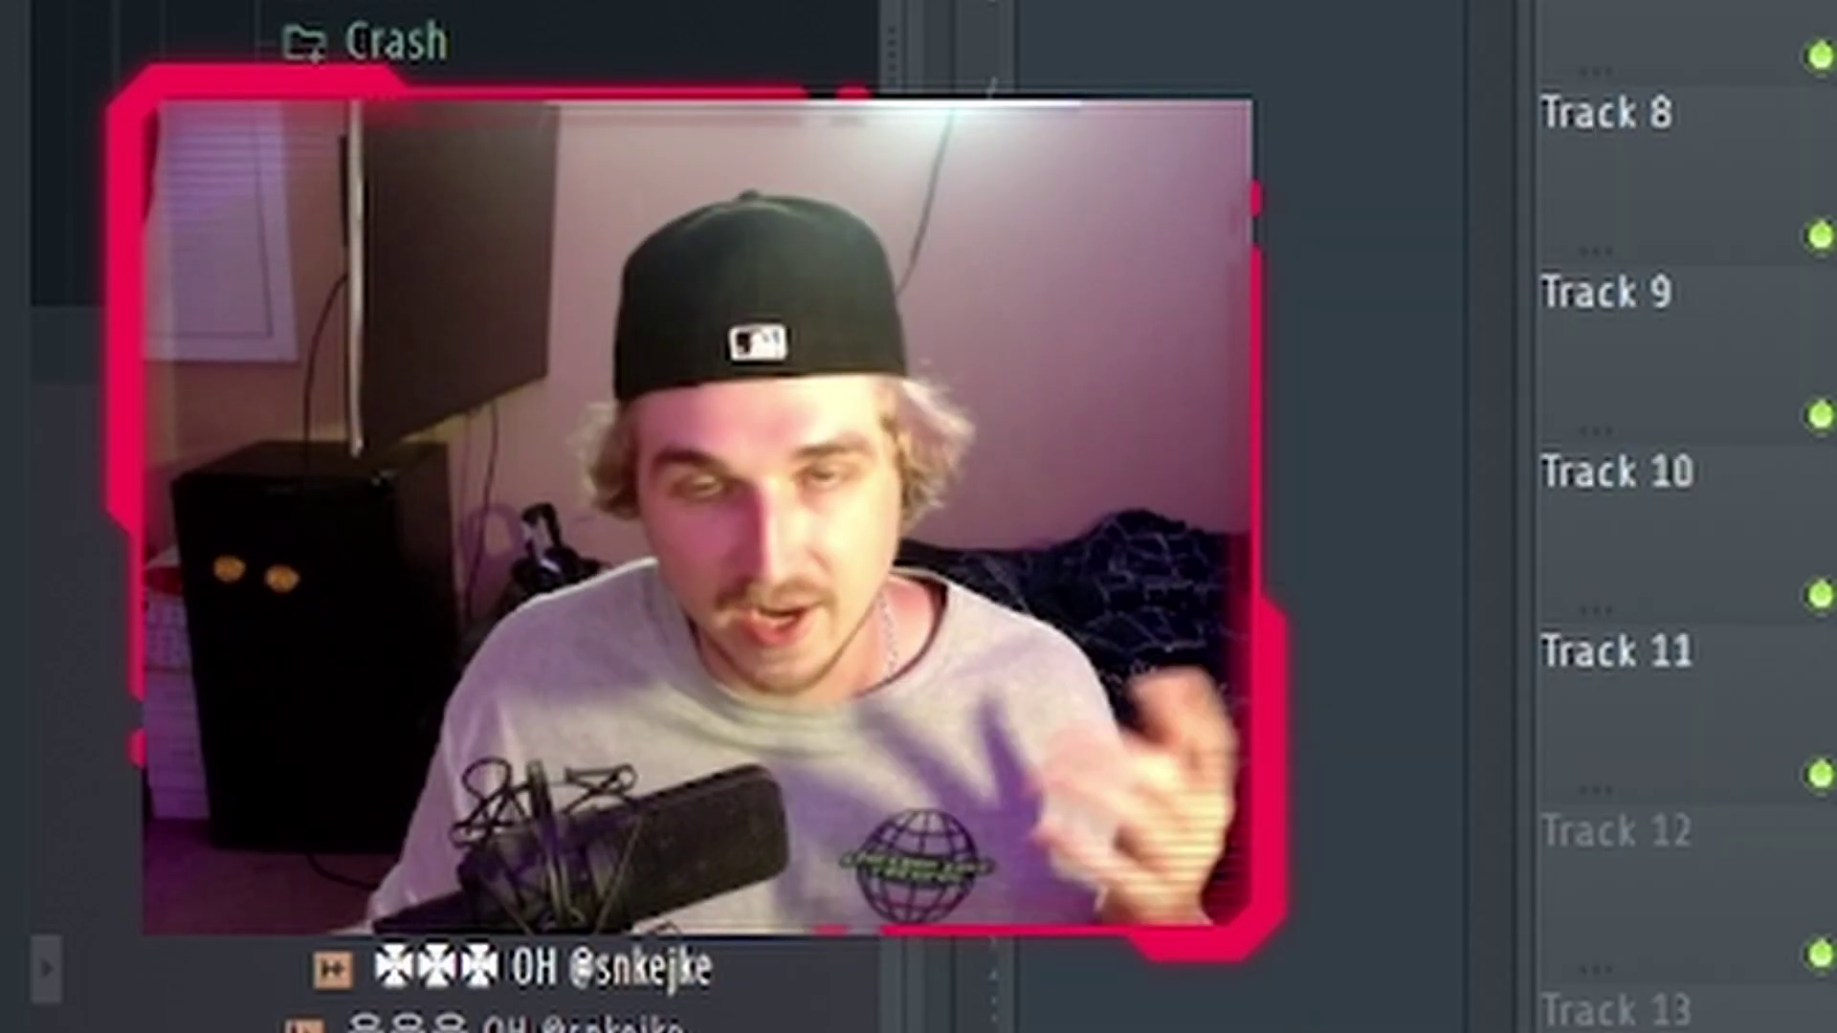